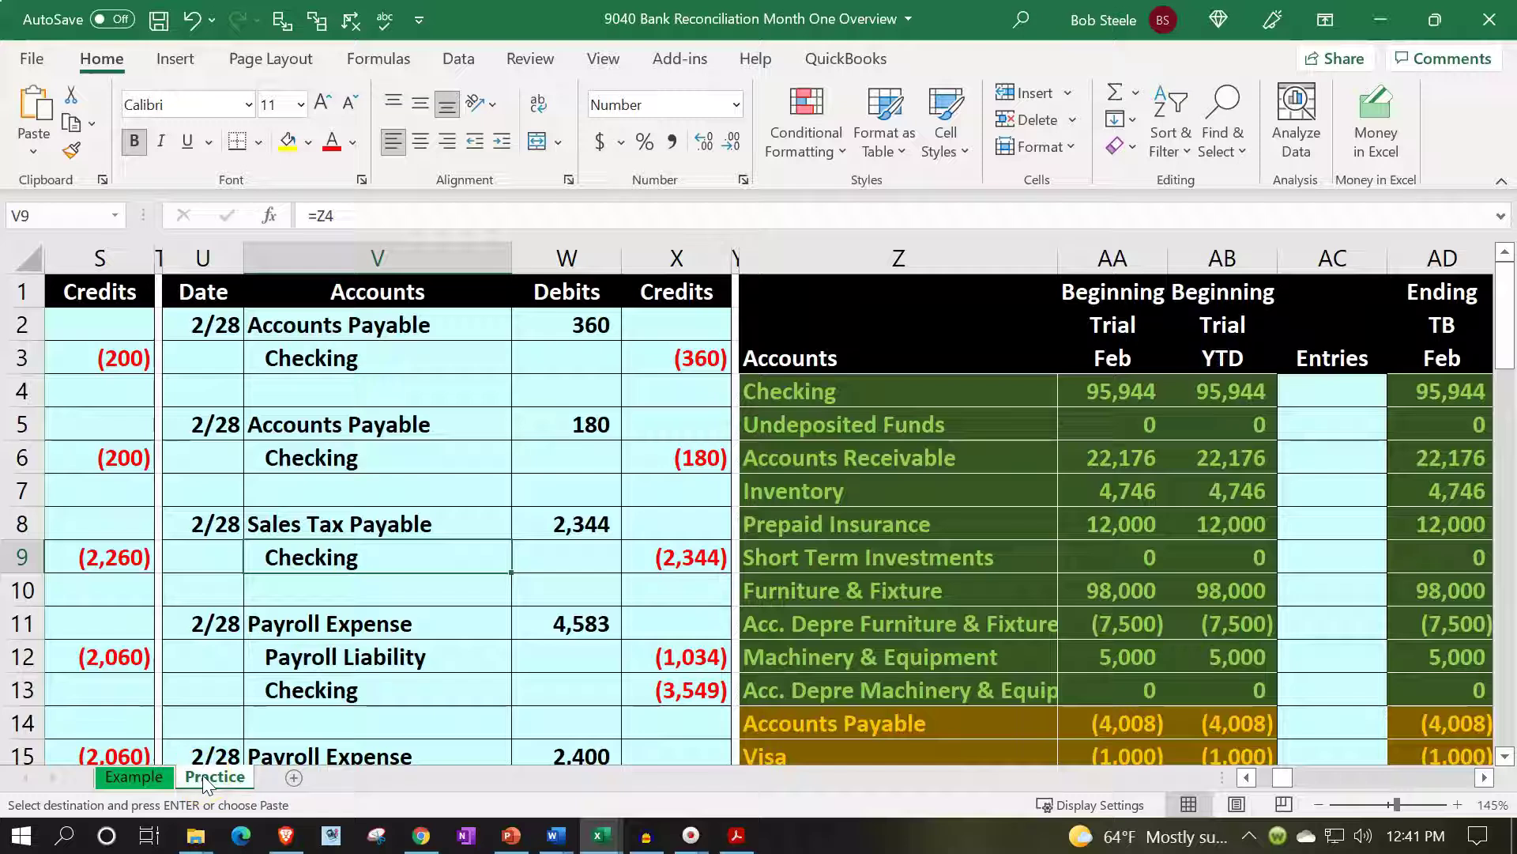
# Open the Example sheet, then switch to Bank Stmt Jan.pdf in Adobe Acrobat Reader and view its balance summary
pyautogui.click(158, 777)
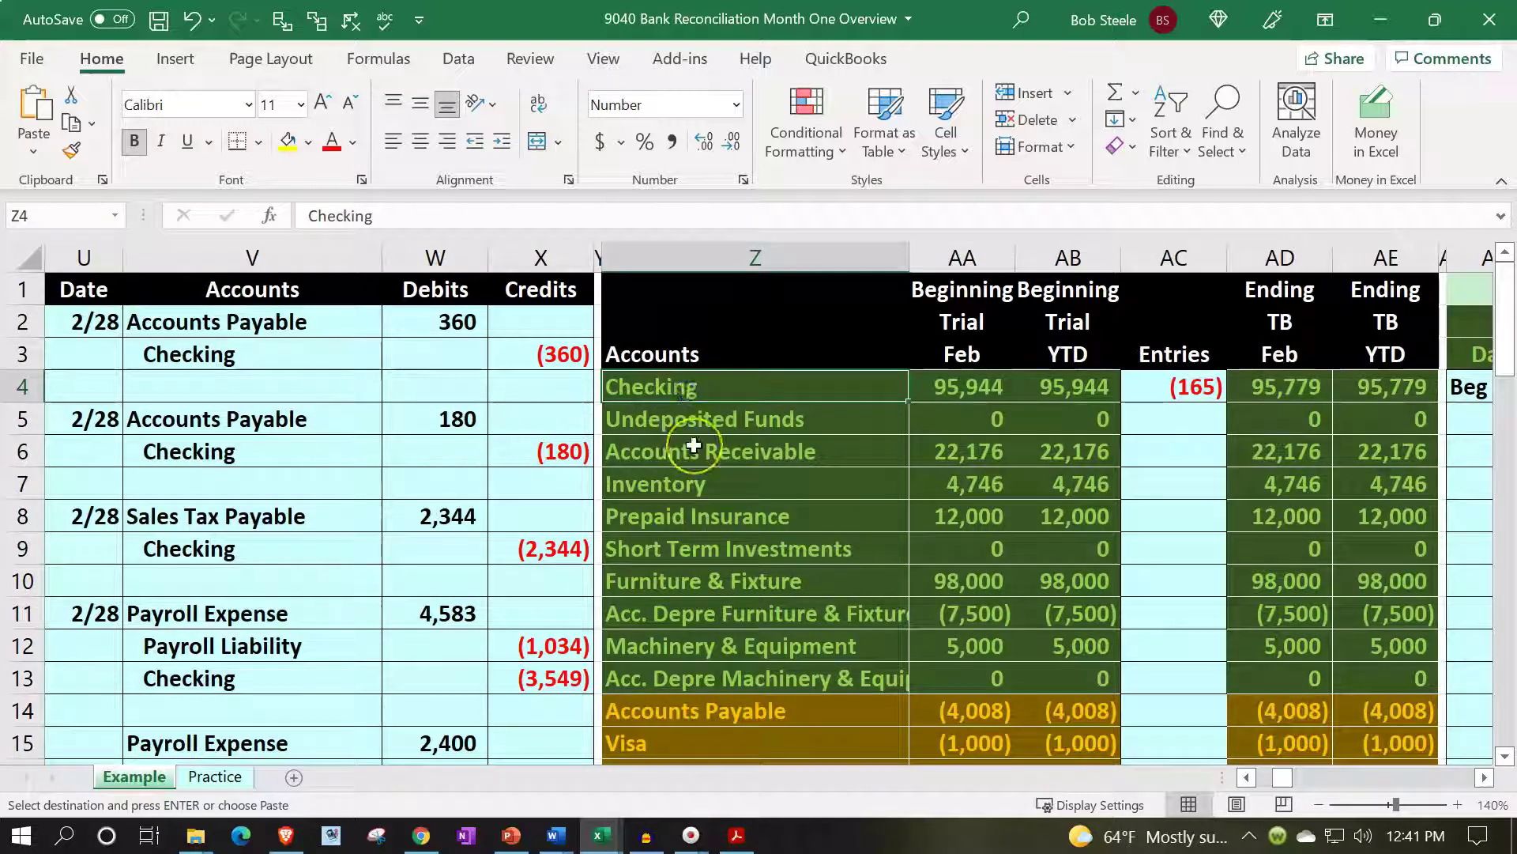
pyautogui.press('Right')
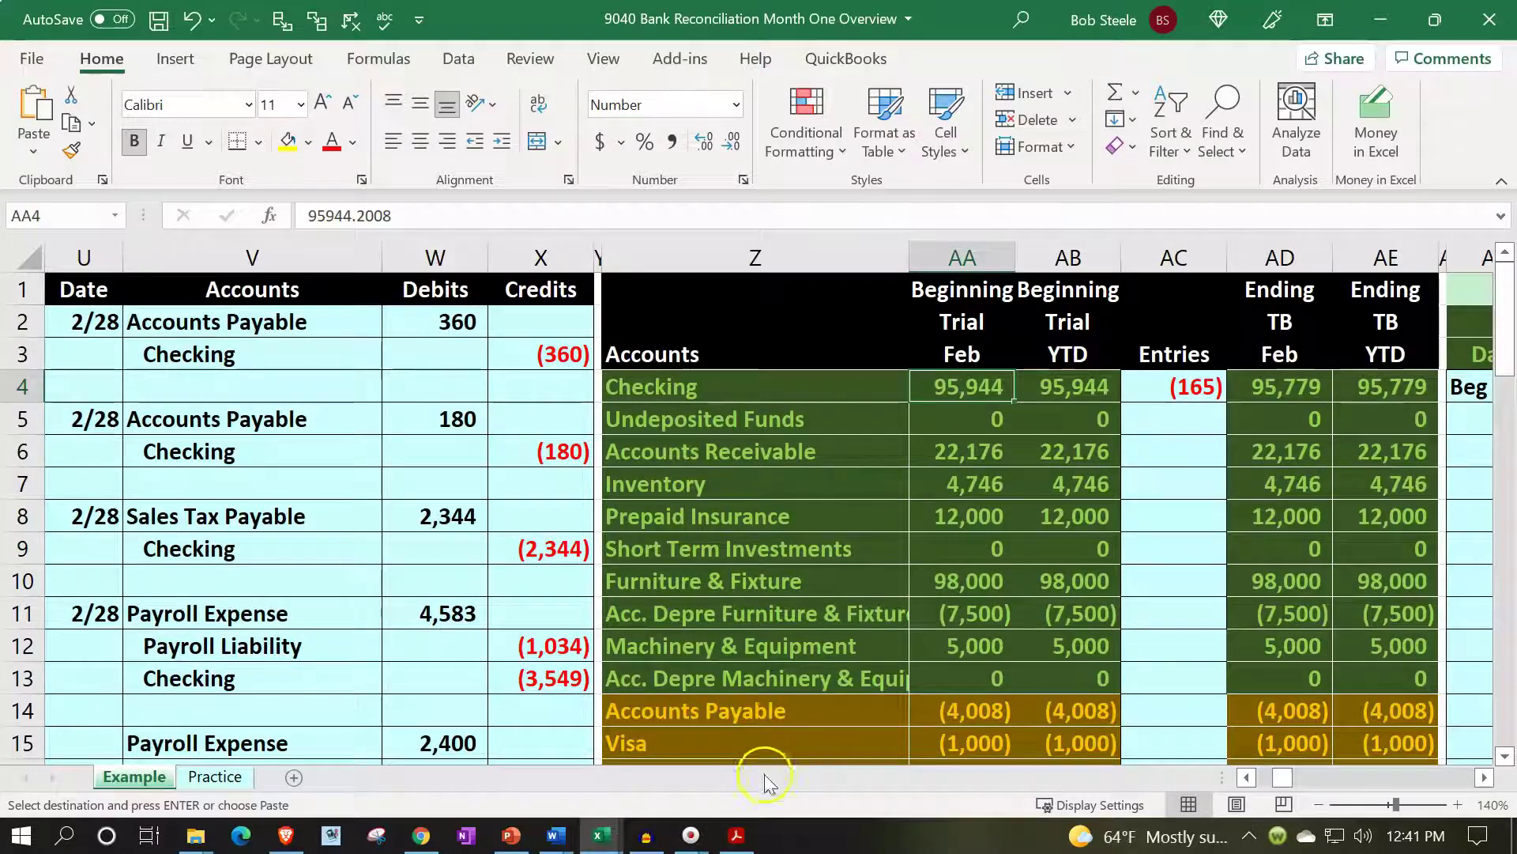
pyautogui.click(737, 835)
pyautogui.scroll(-1, 734, 566)
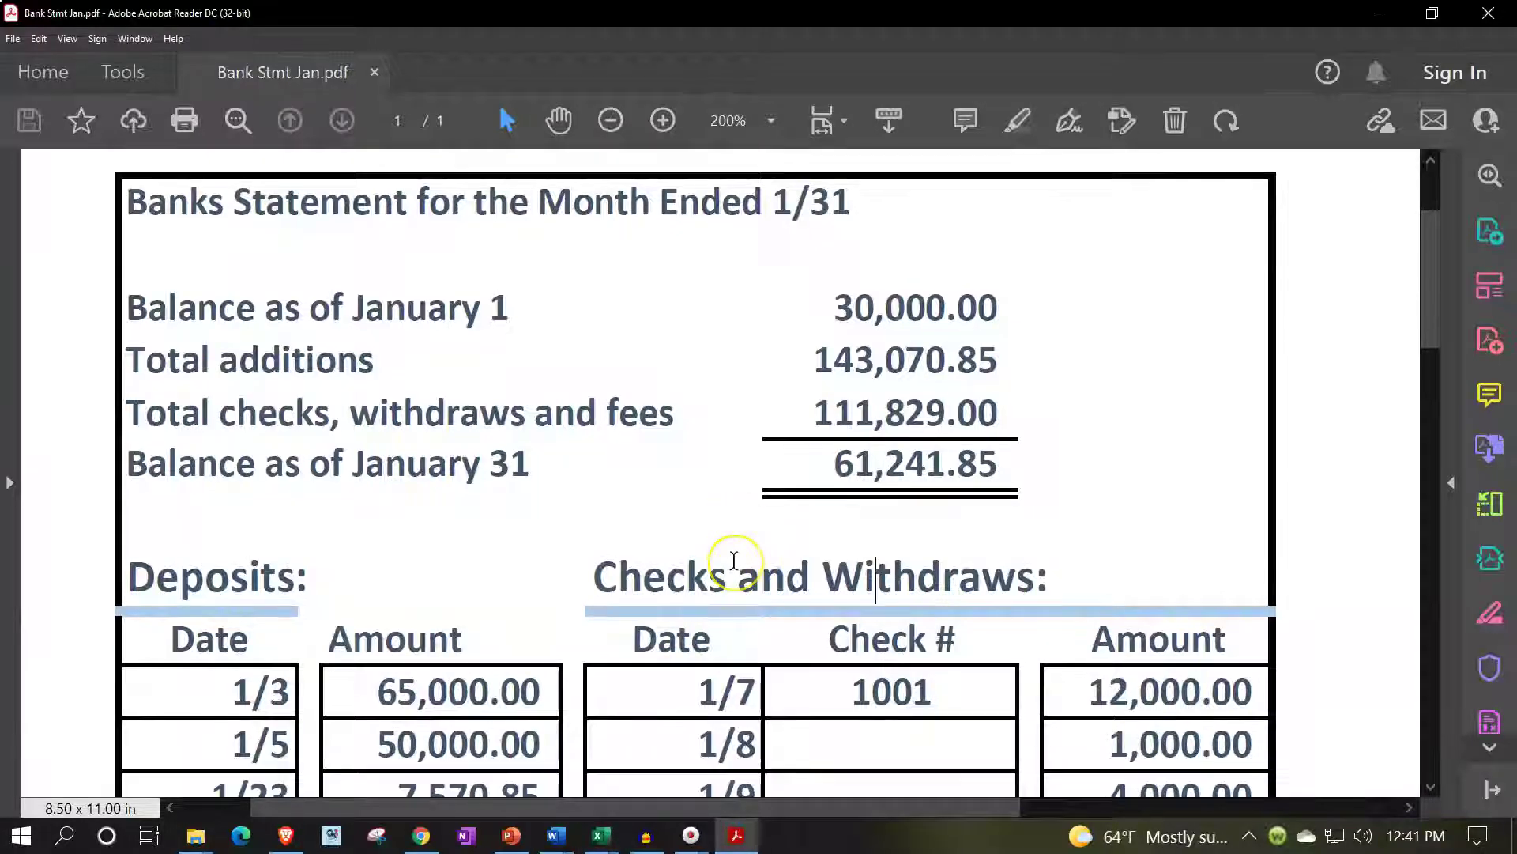
pyautogui.scroll(1, 734, 560)
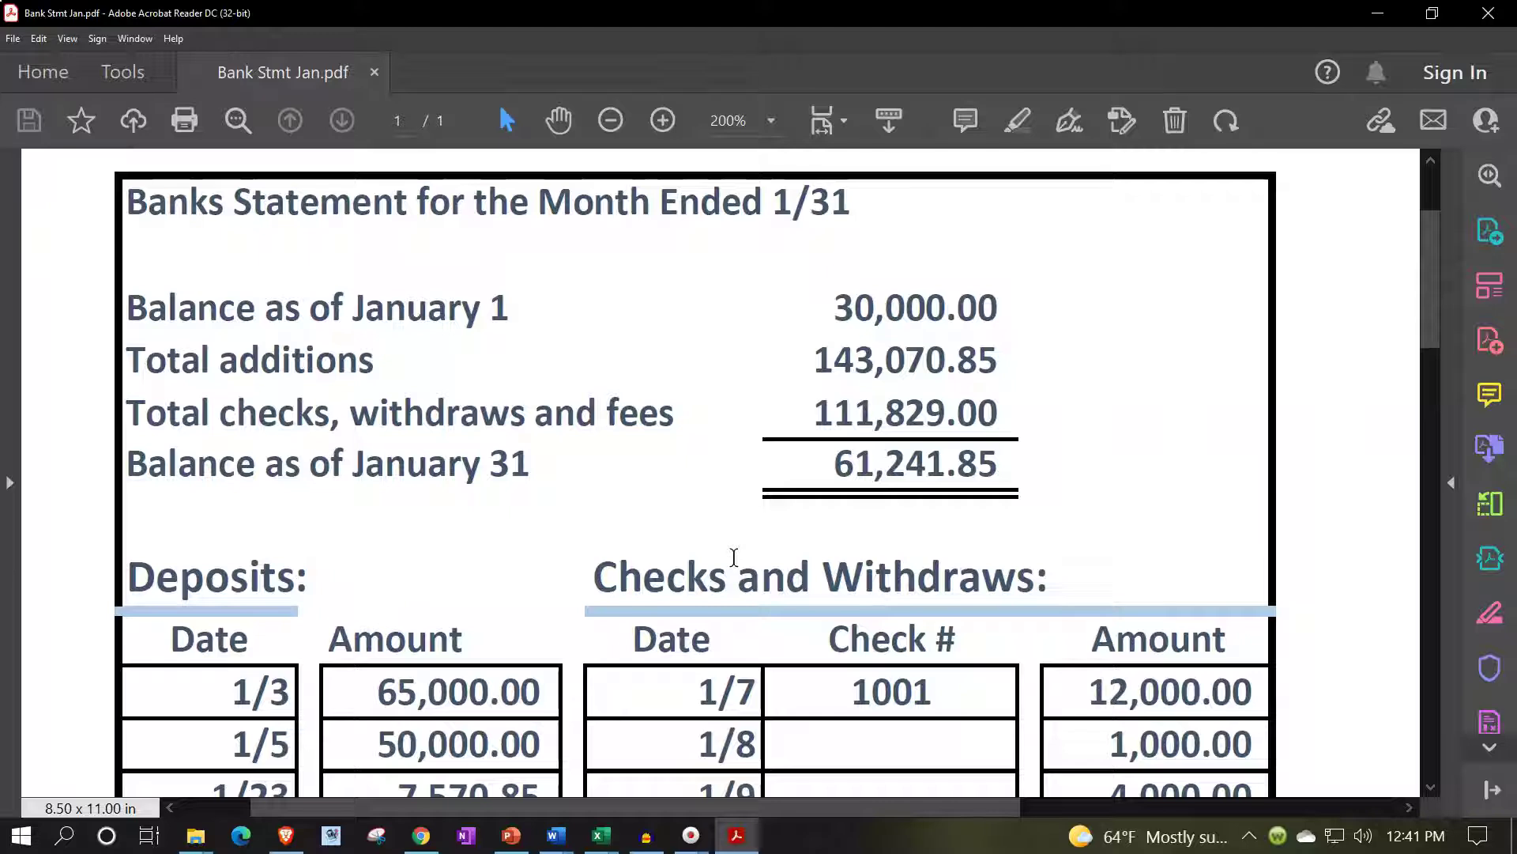
# Return to the Example sheet in Excel and go across the ledgers along row 6 to the bank reconciliation in columns HD to HO
pyautogui.click(752, 839)
pyautogui.click(620, 453)
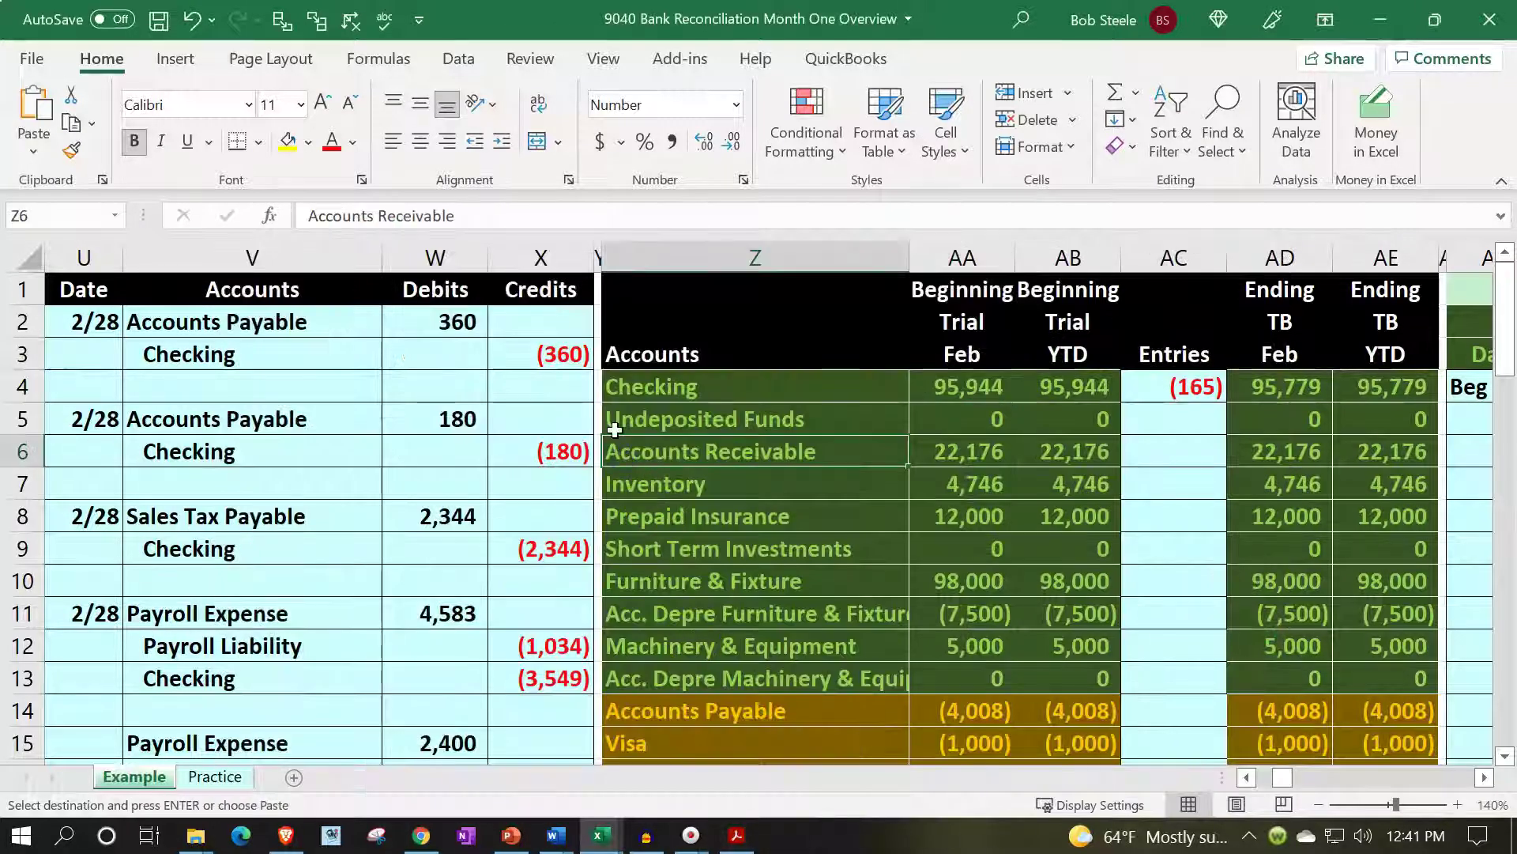
pyautogui.press('Right')
pyautogui.press('Right')
pyautogui.press('Right')
pyautogui.press('Right')
pyautogui.press('Right')
pyautogui.press('Right')
pyautogui.press('Right')
pyautogui.press('Right')
pyautogui.press('Right')
pyautogui.press('Right')
pyautogui.press('Right')
pyautogui.press('Right')
pyautogui.press('Right')
pyautogui.press('Right')
pyautogui.press('Right')
pyautogui.press('Right')
pyautogui.press('Right')
pyautogui.press('Right')
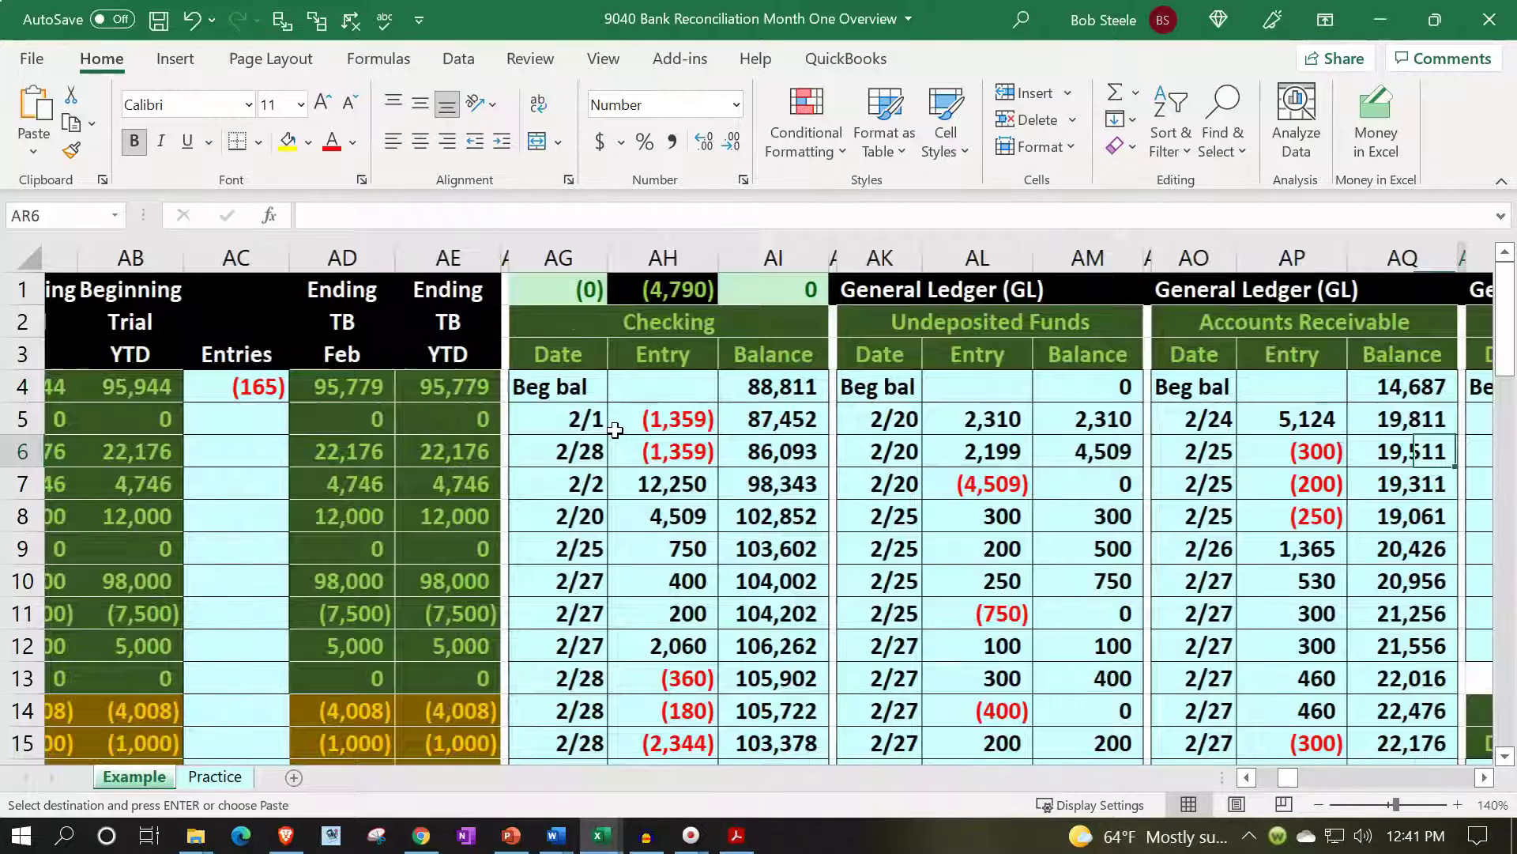
pyautogui.press('Right')
pyautogui.press('Right')
pyautogui.press('Right')
pyautogui.press('Right')
pyautogui.press('Right')
pyautogui.press('Right')
pyautogui.press('Right')
pyautogui.press('Right')
pyautogui.press('Right')
pyautogui.press('Right')
pyautogui.press('Right')
pyautogui.press('Right')
pyautogui.press('Right')
pyautogui.press('Right')
pyautogui.press('Right')
pyautogui.press('Right')
pyautogui.press('Right')
pyautogui.press('Right')
pyautogui.press('Right')
pyautogui.press('Right')
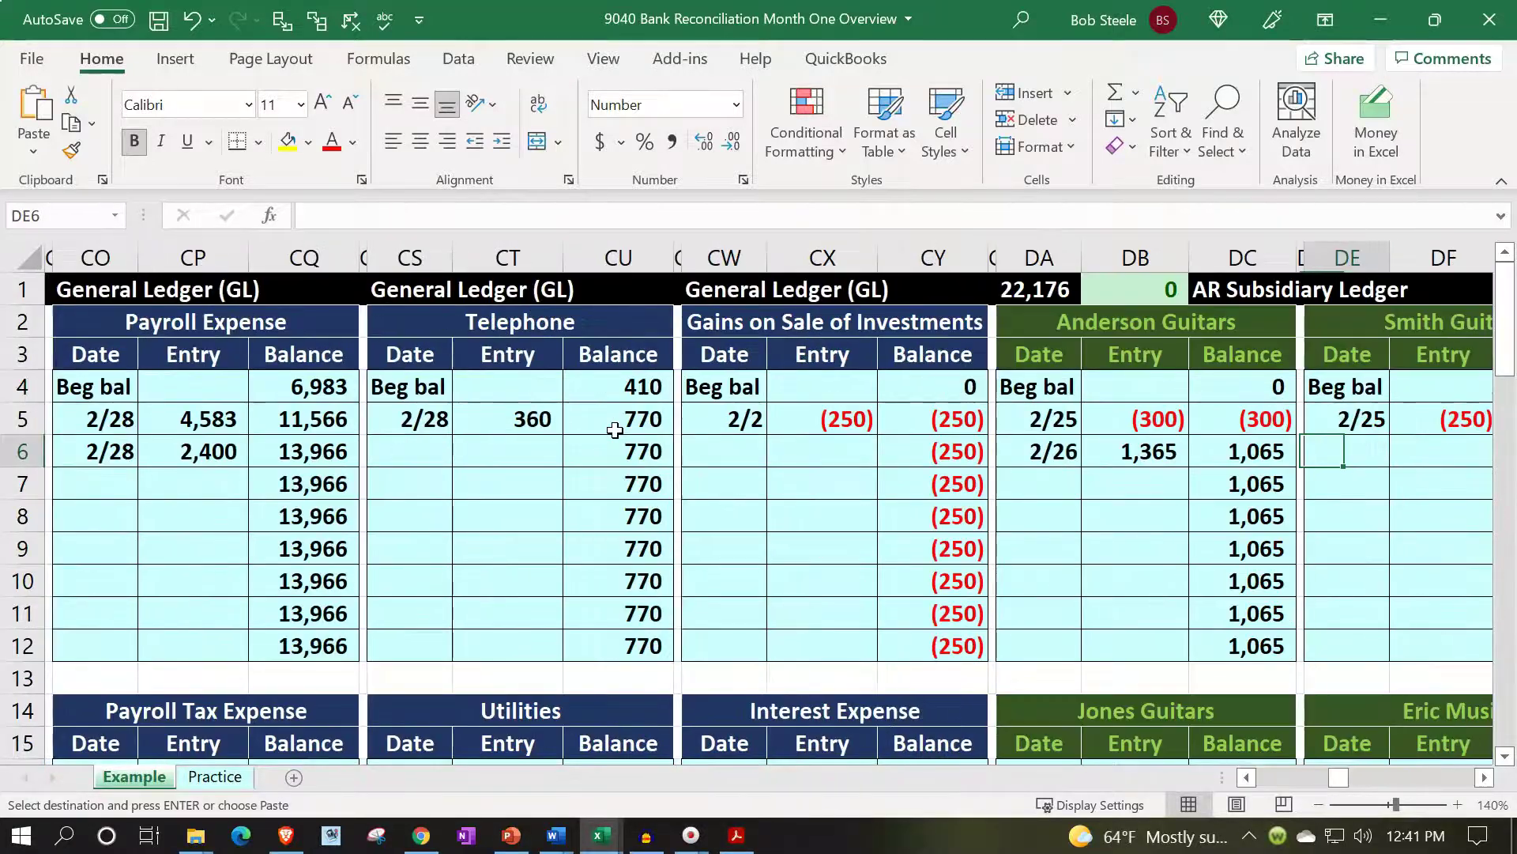
pyautogui.press('Right')
pyautogui.press('Right')
pyautogui.press('Right')
pyautogui.press('Right')
pyautogui.press('Right')
pyautogui.press('Right')
pyautogui.press('Right')
pyautogui.press('Right')
pyautogui.press('Right')
pyautogui.press('Right')
pyautogui.press('Right')
pyautogui.press('Right')
pyautogui.press('Right')
pyautogui.press('Right')
pyautogui.press('Right')
pyautogui.press('Right')
pyautogui.press('Right')
pyautogui.press('Right')
pyautogui.press('Right')
pyautogui.press('Right')
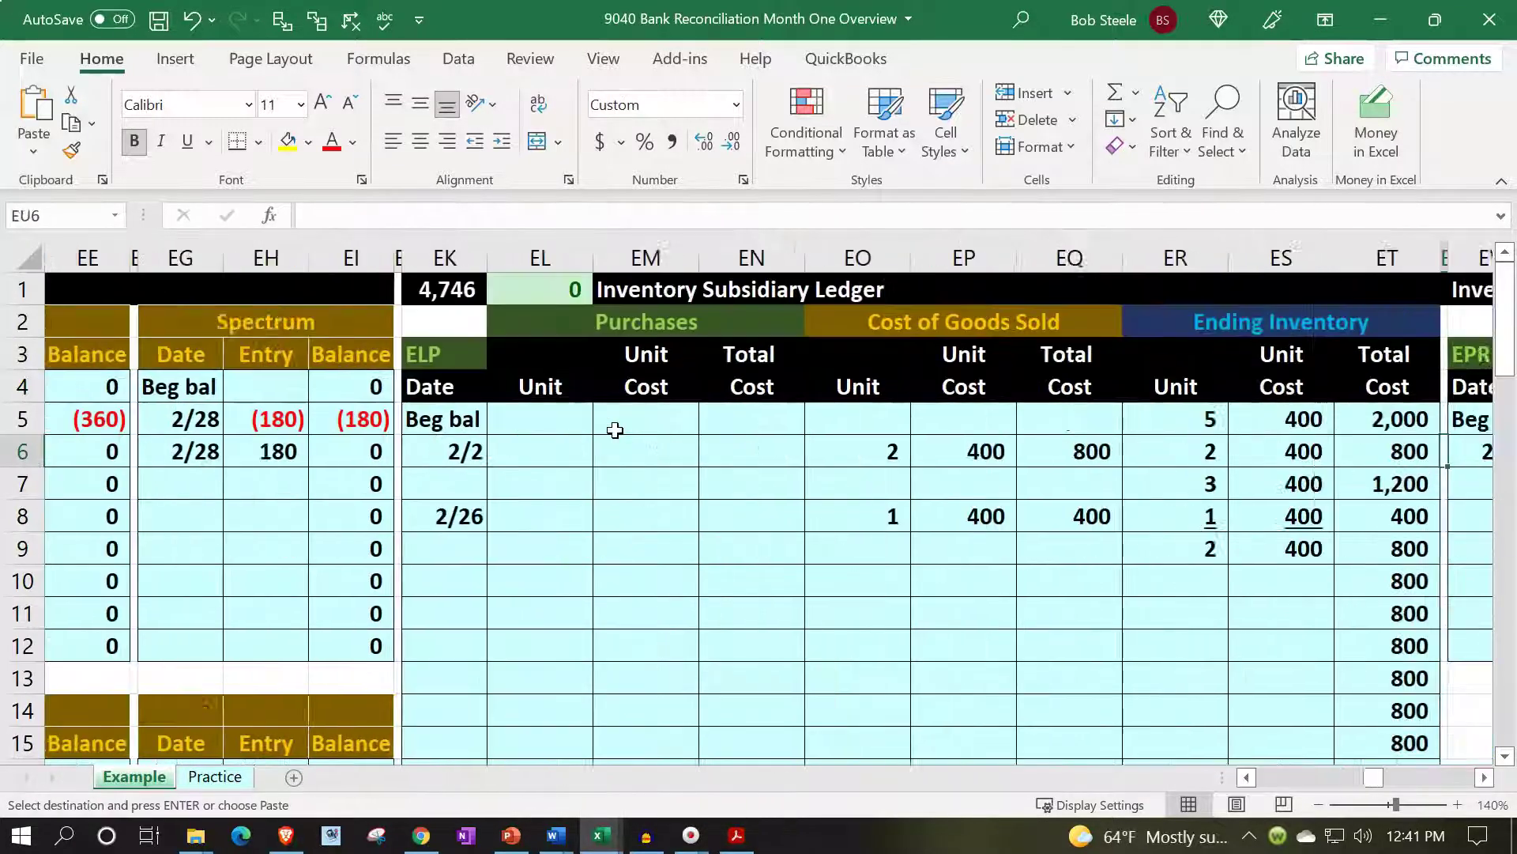
pyautogui.press('Right')
pyautogui.press('Right')
pyautogui.press('Right')
pyautogui.press('Right')
pyautogui.press('Right')
pyautogui.press('Right')
pyautogui.press('Right')
pyautogui.press('Right')
pyautogui.press('Right')
pyautogui.press('Right')
pyautogui.press('Right')
pyautogui.press('Right')
pyautogui.press('Right')
pyautogui.press('Right')
pyautogui.press('Right')
pyautogui.press('Right')
pyautogui.press('Right')
pyautogui.press('Right')
pyautogui.press('Right')
pyautogui.press('Right')
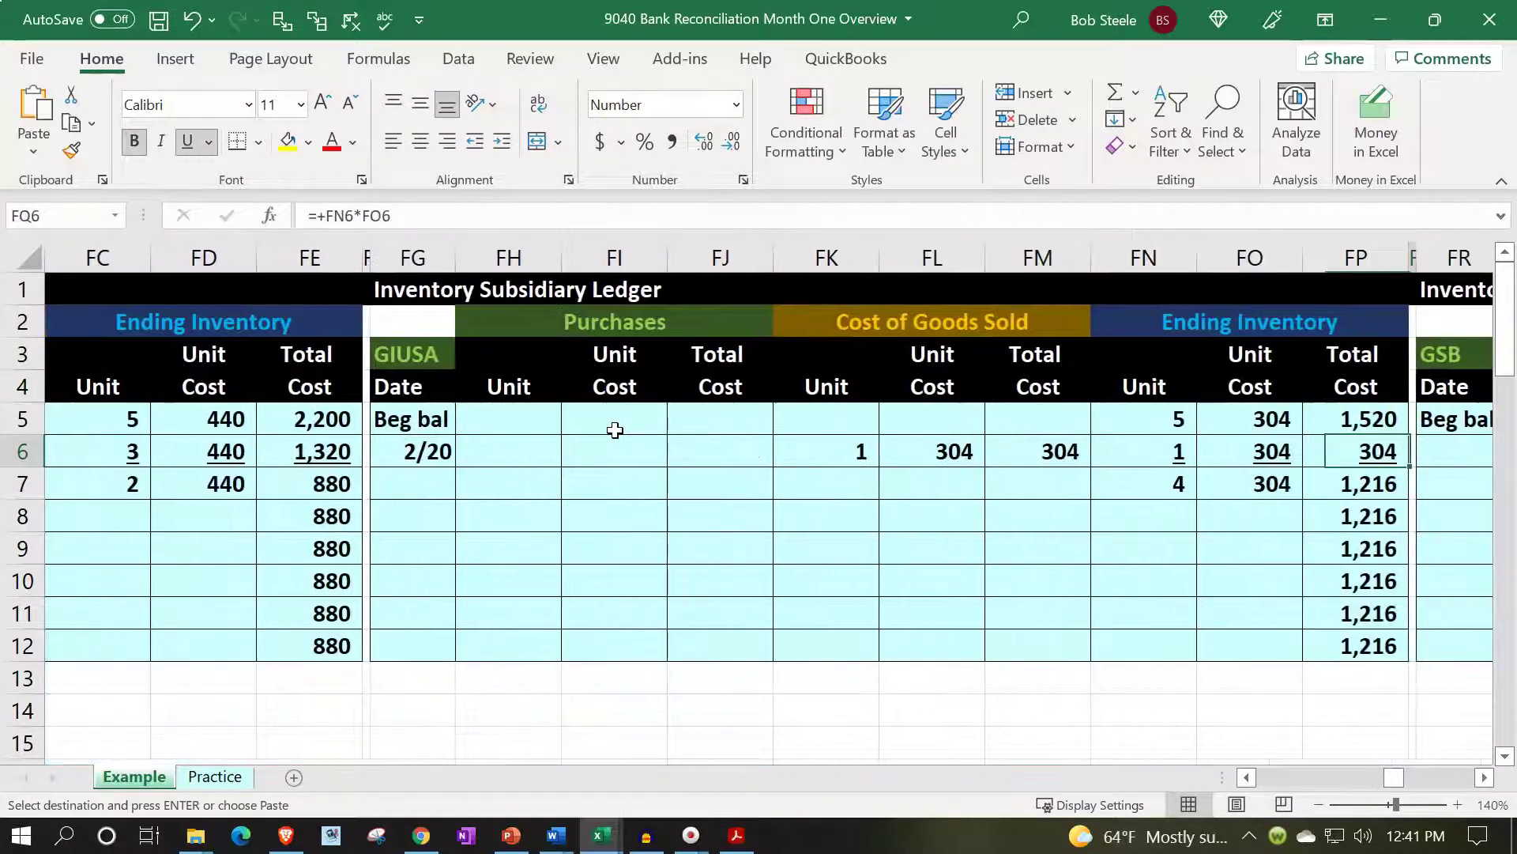
pyautogui.press('Right')
pyautogui.press('Right')
pyautogui.press('Right')
pyautogui.press('Right')
pyautogui.press('Right')
pyautogui.press('Right')
pyautogui.press('Right')
pyautogui.press('Right')
pyautogui.press('Right')
pyautogui.press('Right')
pyautogui.press('Right')
pyautogui.press('Right')
pyautogui.press('Right')
pyautogui.press('Right')
pyautogui.press('Right')
pyautogui.press('Right')
pyautogui.press('Right')
pyautogui.press('Right')
pyautogui.press('Right')
pyautogui.press('Right')
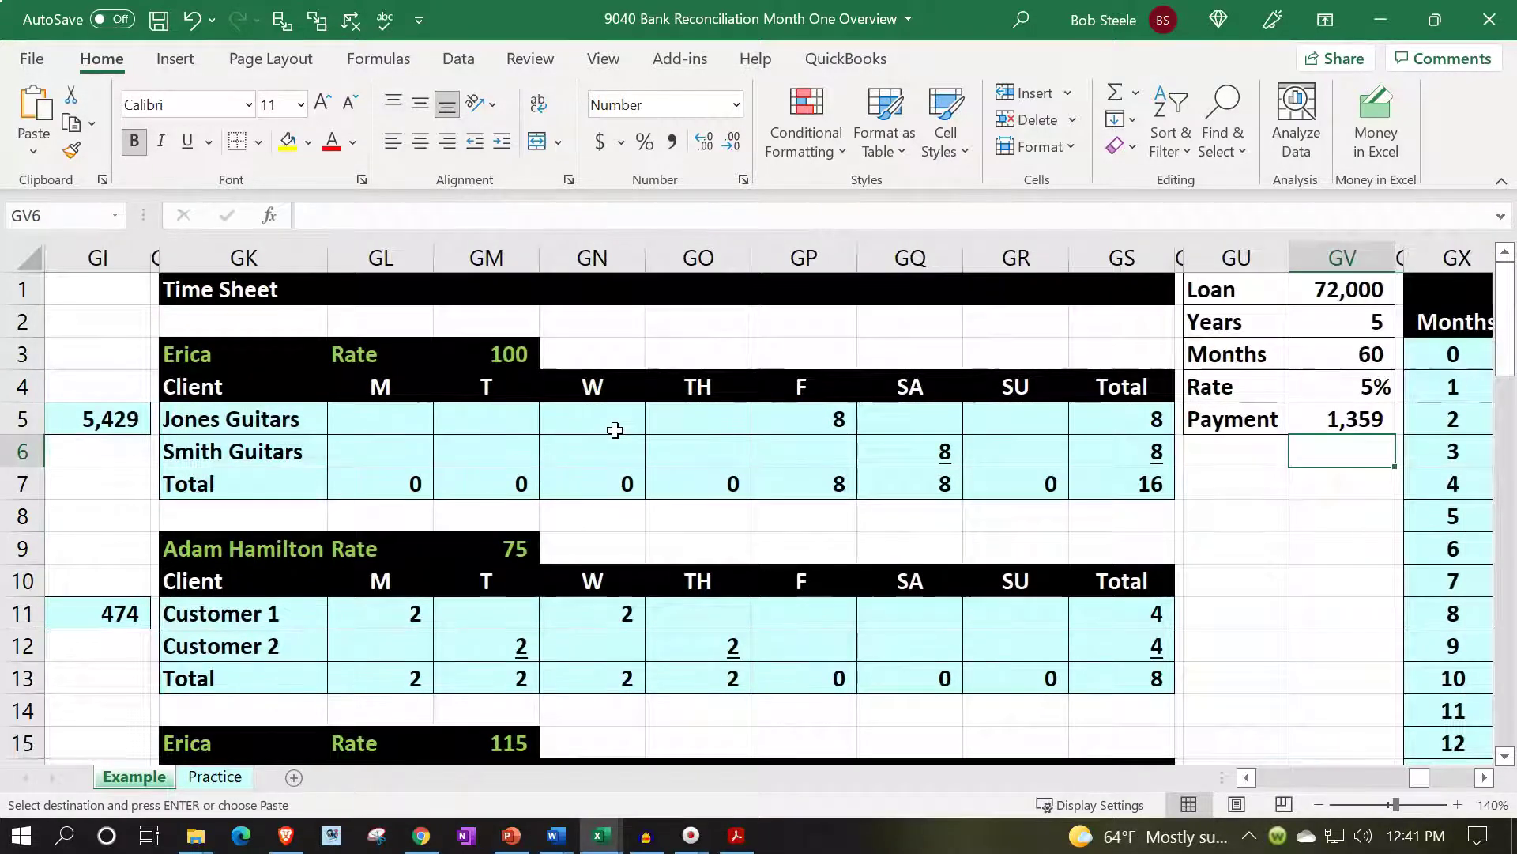
pyautogui.press('Right')
pyautogui.press('Right')
pyautogui.press('Right')
pyautogui.press('Right')
pyautogui.press('Right')
pyautogui.press('Right')
pyautogui.press('Right')
pyautogui.press('Right')
pyautogui.press('Right')
pyautogui.press('Right')
pyautogui.press('Right')
pyautogui.press('Right')
pyautogui.press('Right')
pyautogui.press('Right')
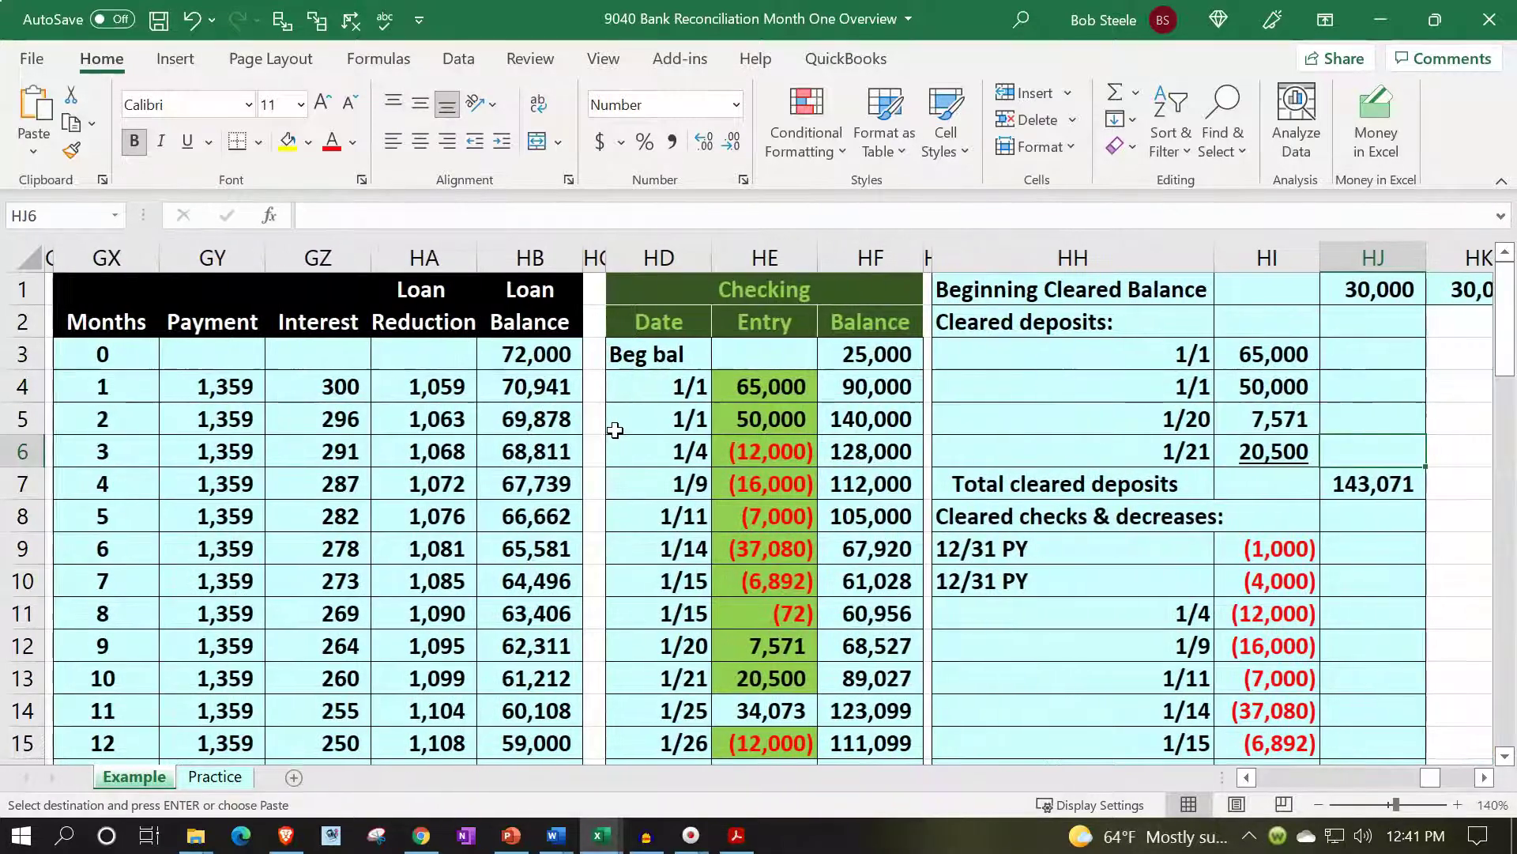
pyautogui.press('Right')
pyautogui.press('Right')
pyautogui.press('Right')
pyautogui.press('Right')
pyautogui.press('Right')
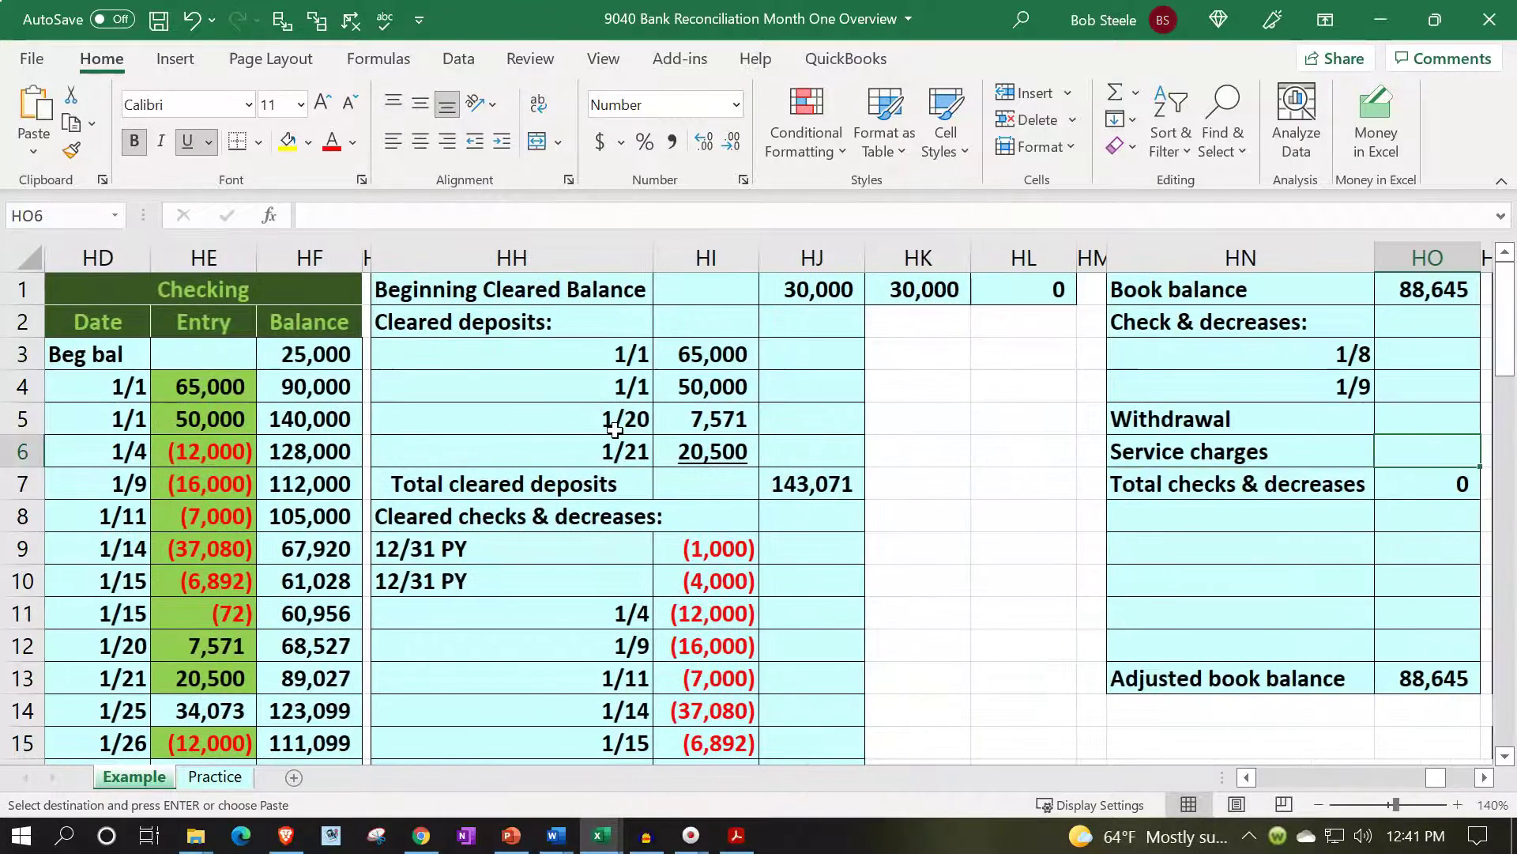
# Examine the highlighted checking entries, the cleared items list and the book and bank balance sections of the reconciliation
pyautogui.click(206, 411)
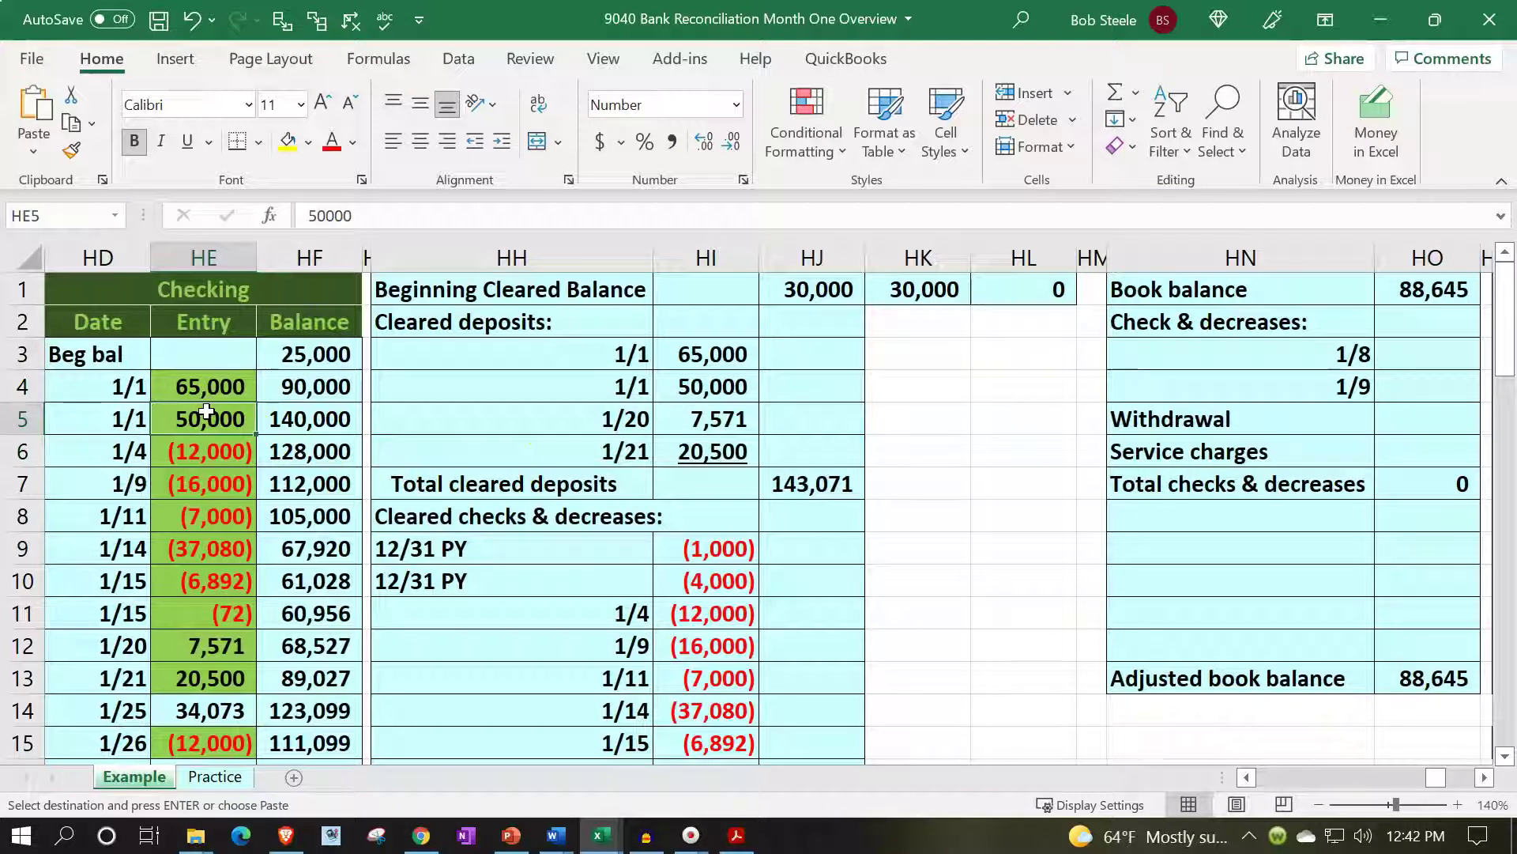
pyautogui.click(918, 375)
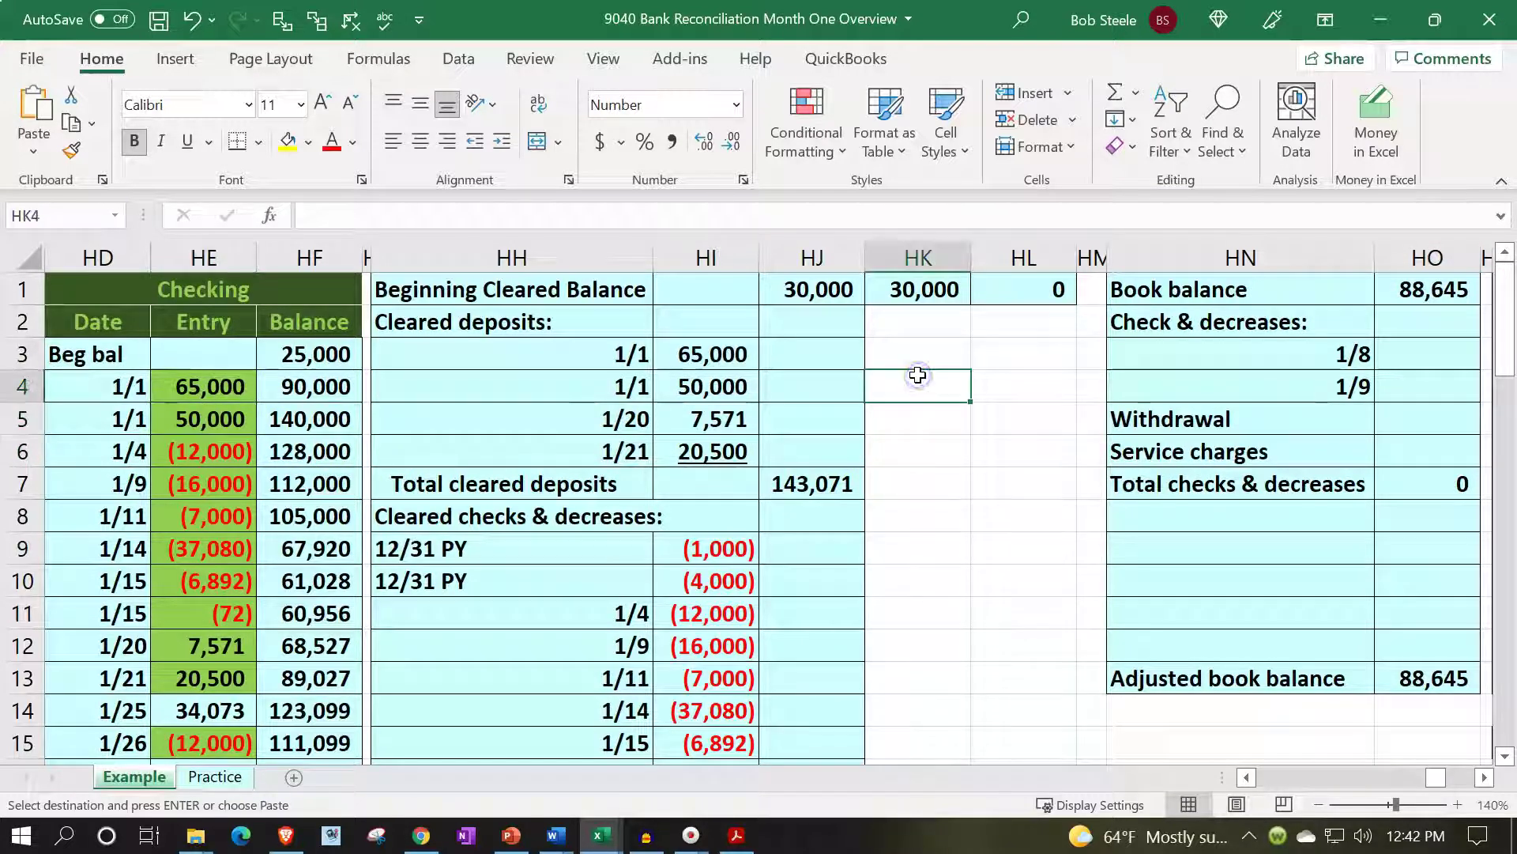
pyautogui.press('Right')
pyautogui.press('Right')
pyautogui.press('Right')
pyautogui.press('Right')
pyautogui.press('Right')
pyautogui.press('Right')
pyautogui.press('Right')
pyautogui.press('Right')
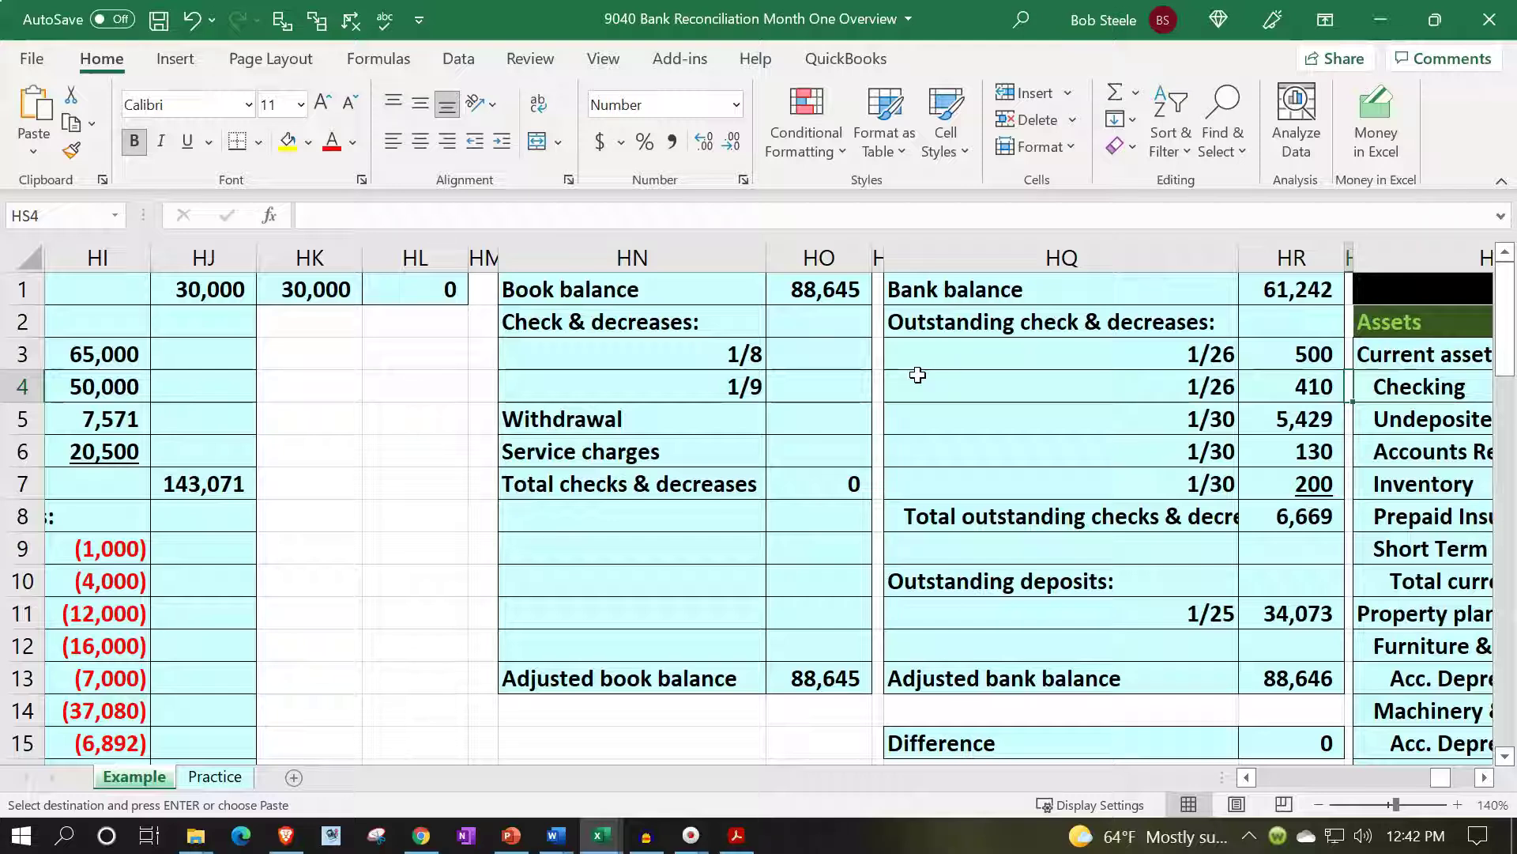
# Compare the outstanding items under Bank balance in column HQ with the Book balance section in column HN
pyautogui.click(918, 374)
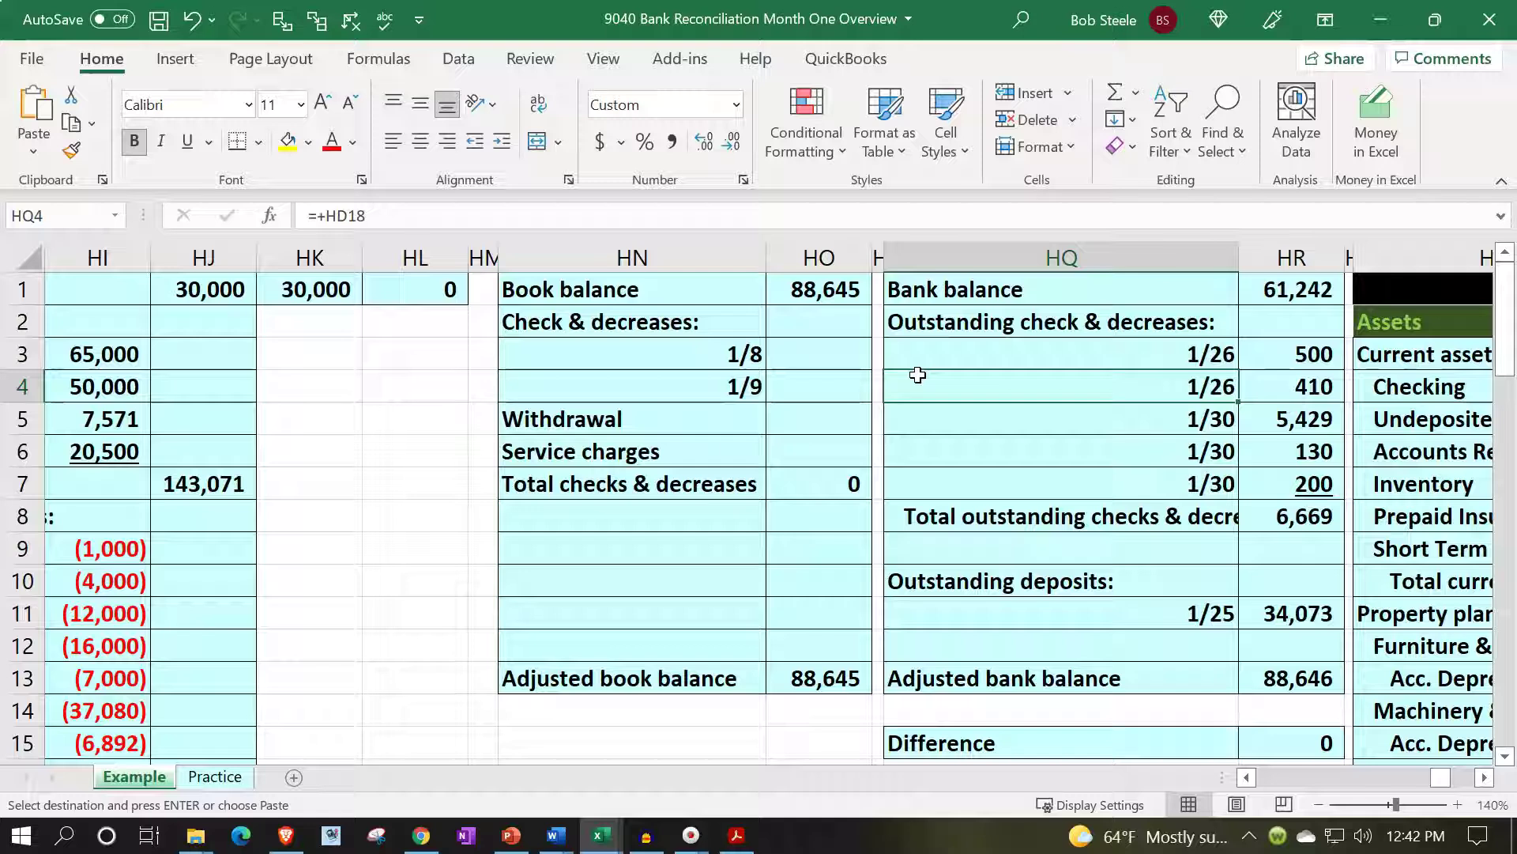
pyautogui.press('Up')
pyautogui.press('Up')
pyautogui.press('Up')
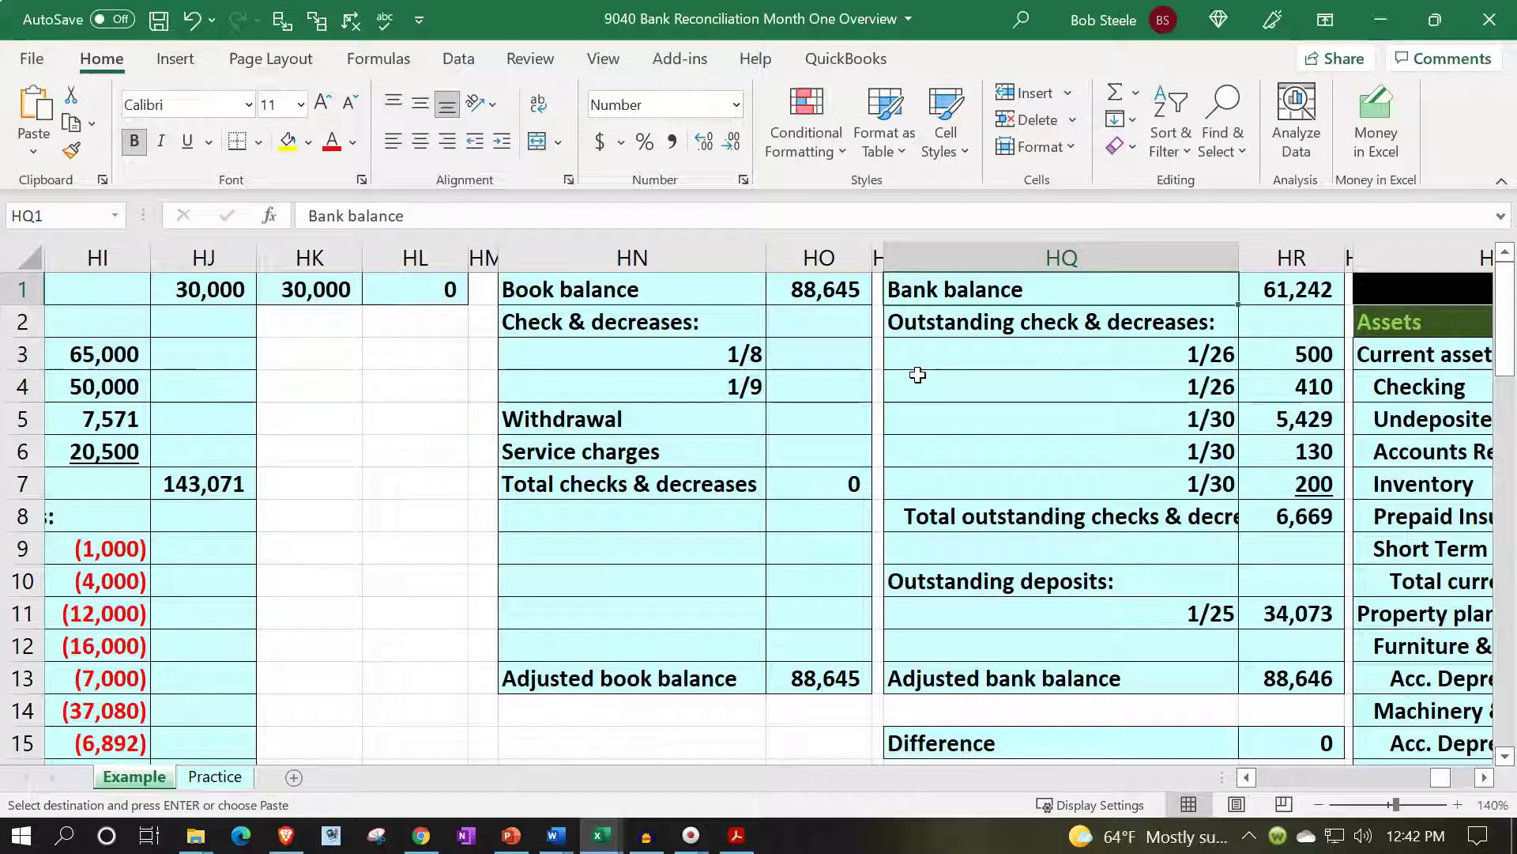
pyautogui.press('Left')
pyautogui.press('Left')
pyautogui.press('Left')
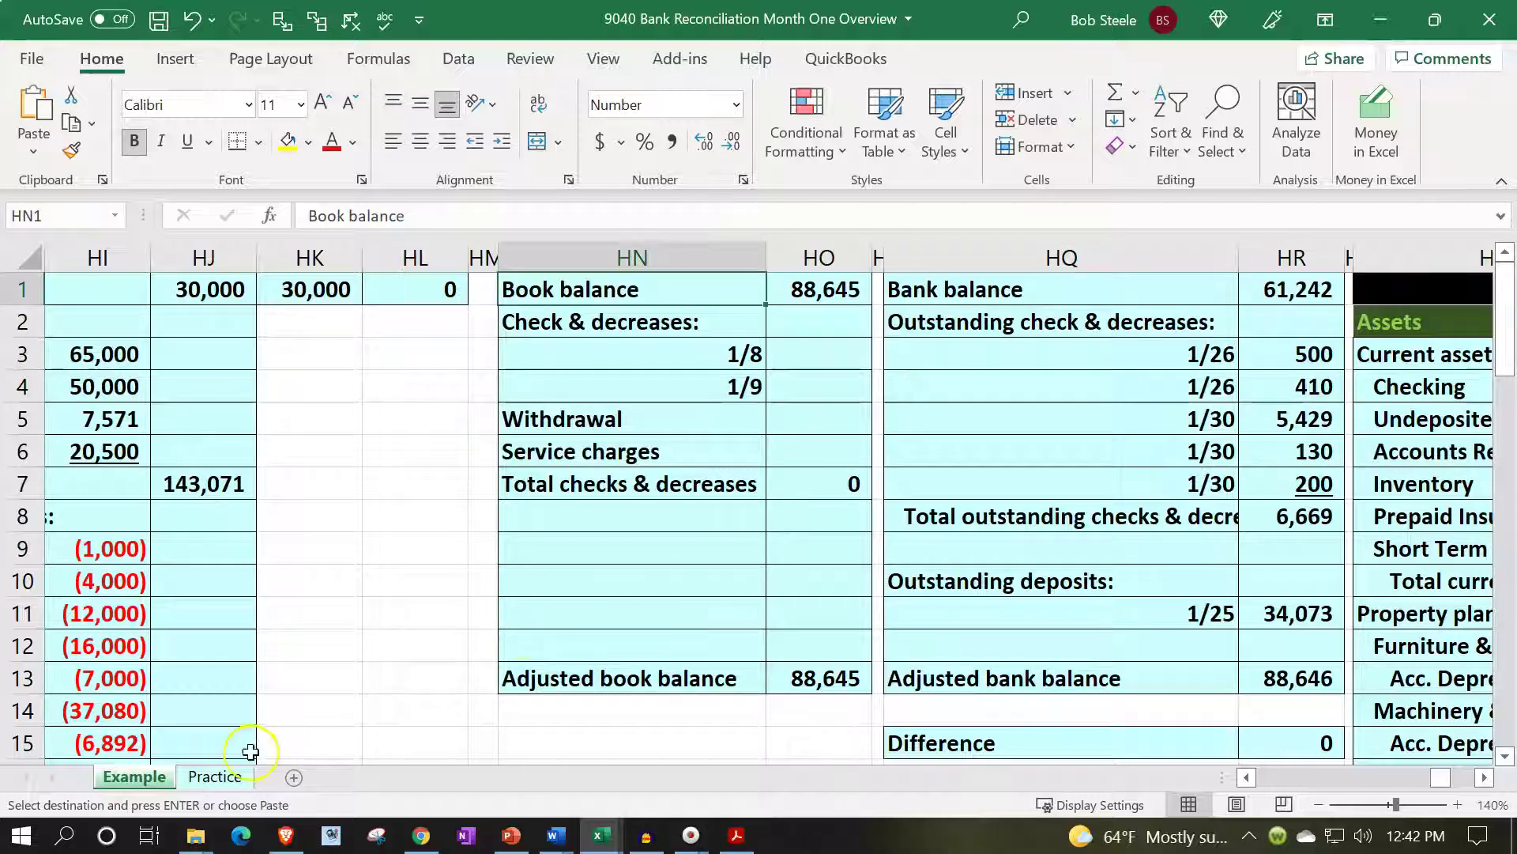
# Open the Practice sheet, then review the January bank statement PDF's balances, deposits, checks, withdrawal and bank service charges
pyautogui.click(229, 778)
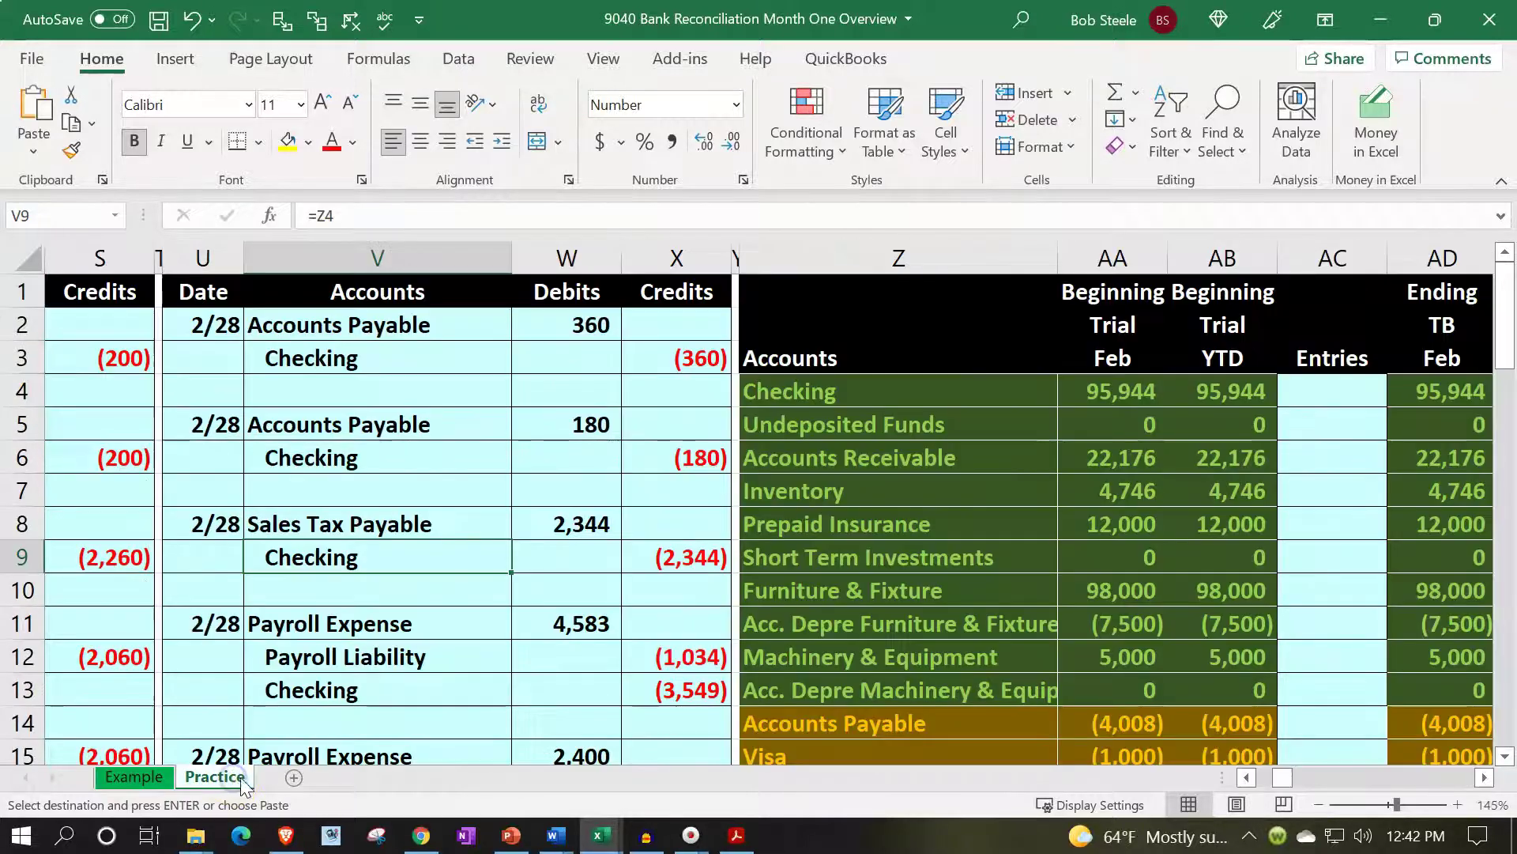
pyautogui.click(745, 843)
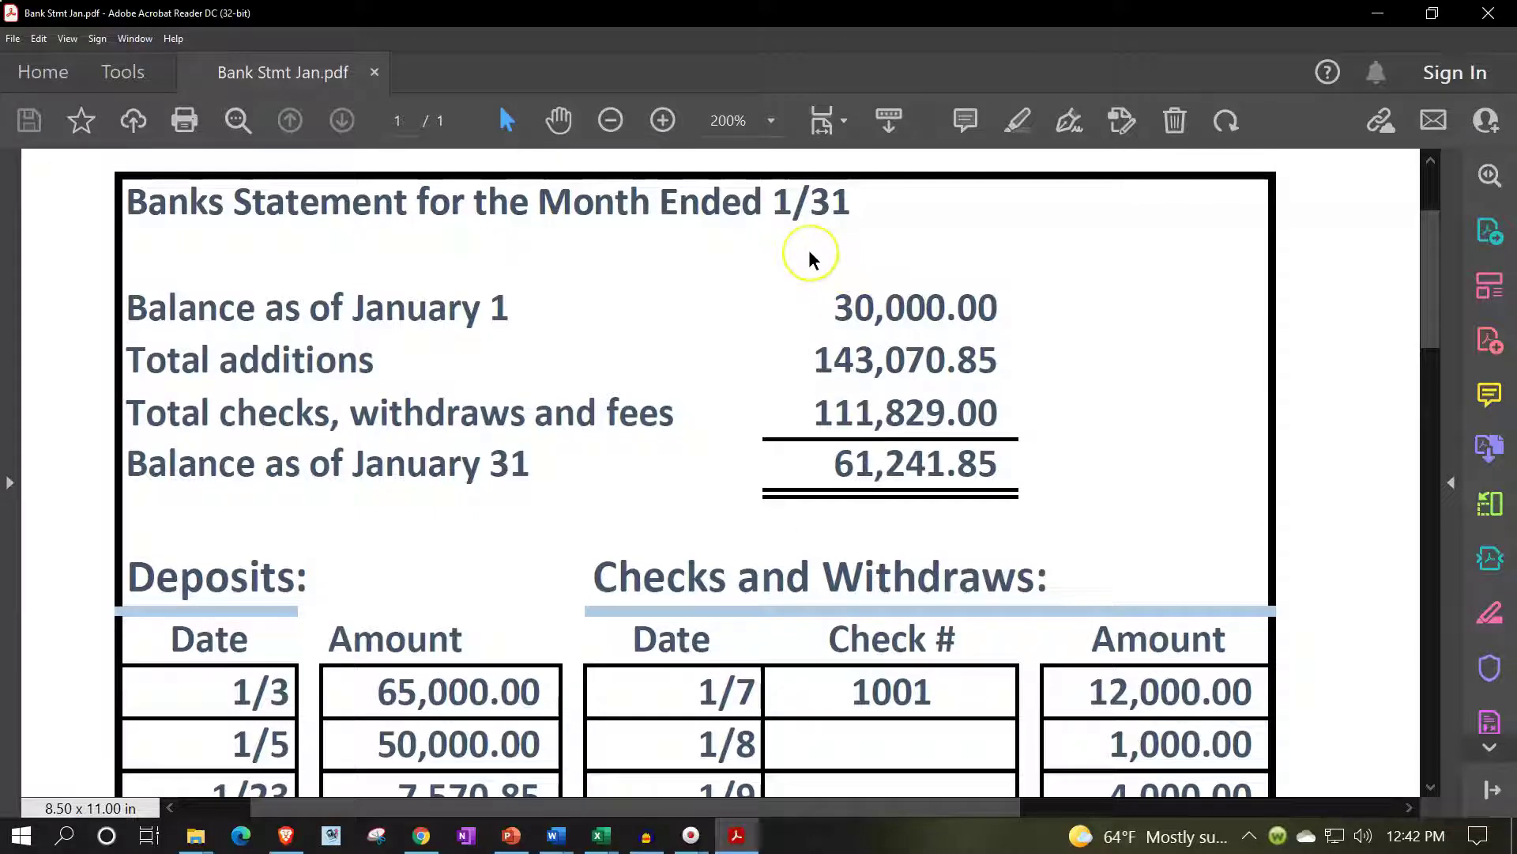
pyautogui.click(820, 295)
pyautogui.click(818, 358)
pyautogui.click(794, 410)
pyautogui.click(797, 467)
pyautogui.scroll(-3, 794, 468)
pyautogui.click(409, 460)
pyautogui.scroll(-2, 573, 451)
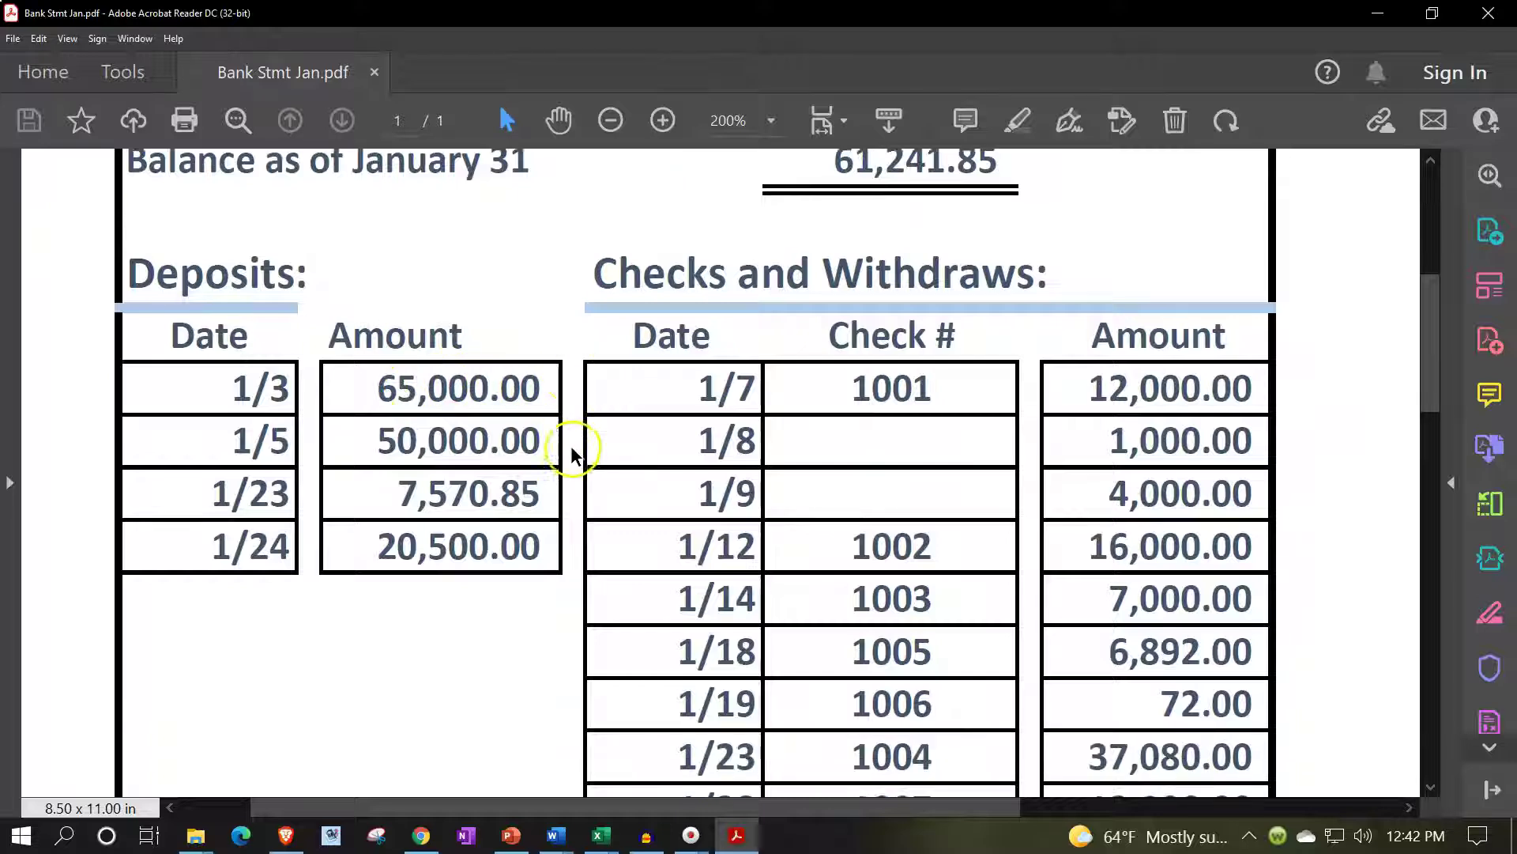
pyautogui.scroll(-5, 572, 444)
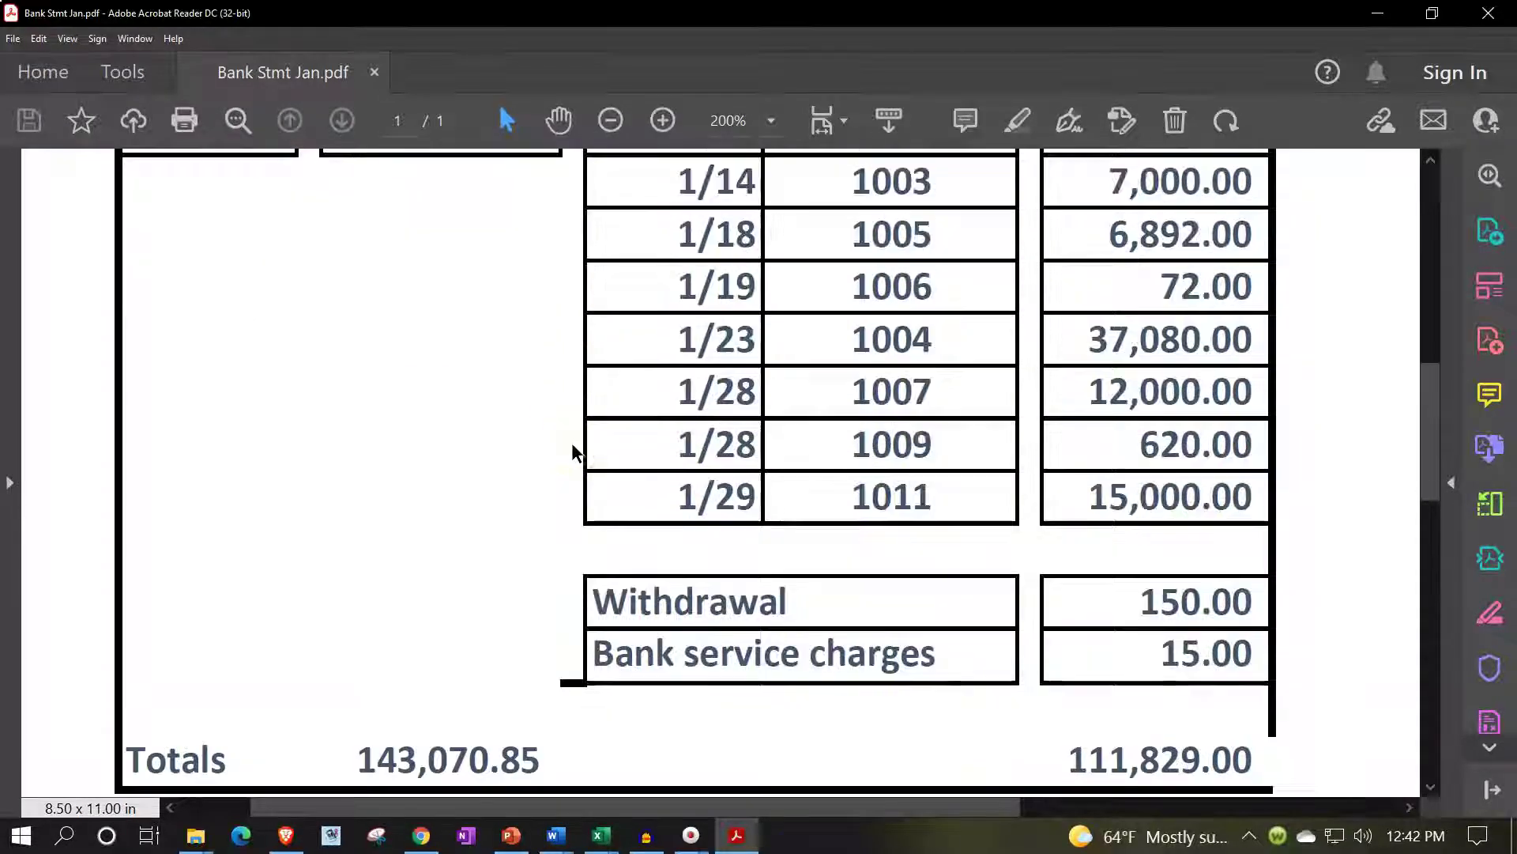
pyautogui.scroll(12, 569, 440)
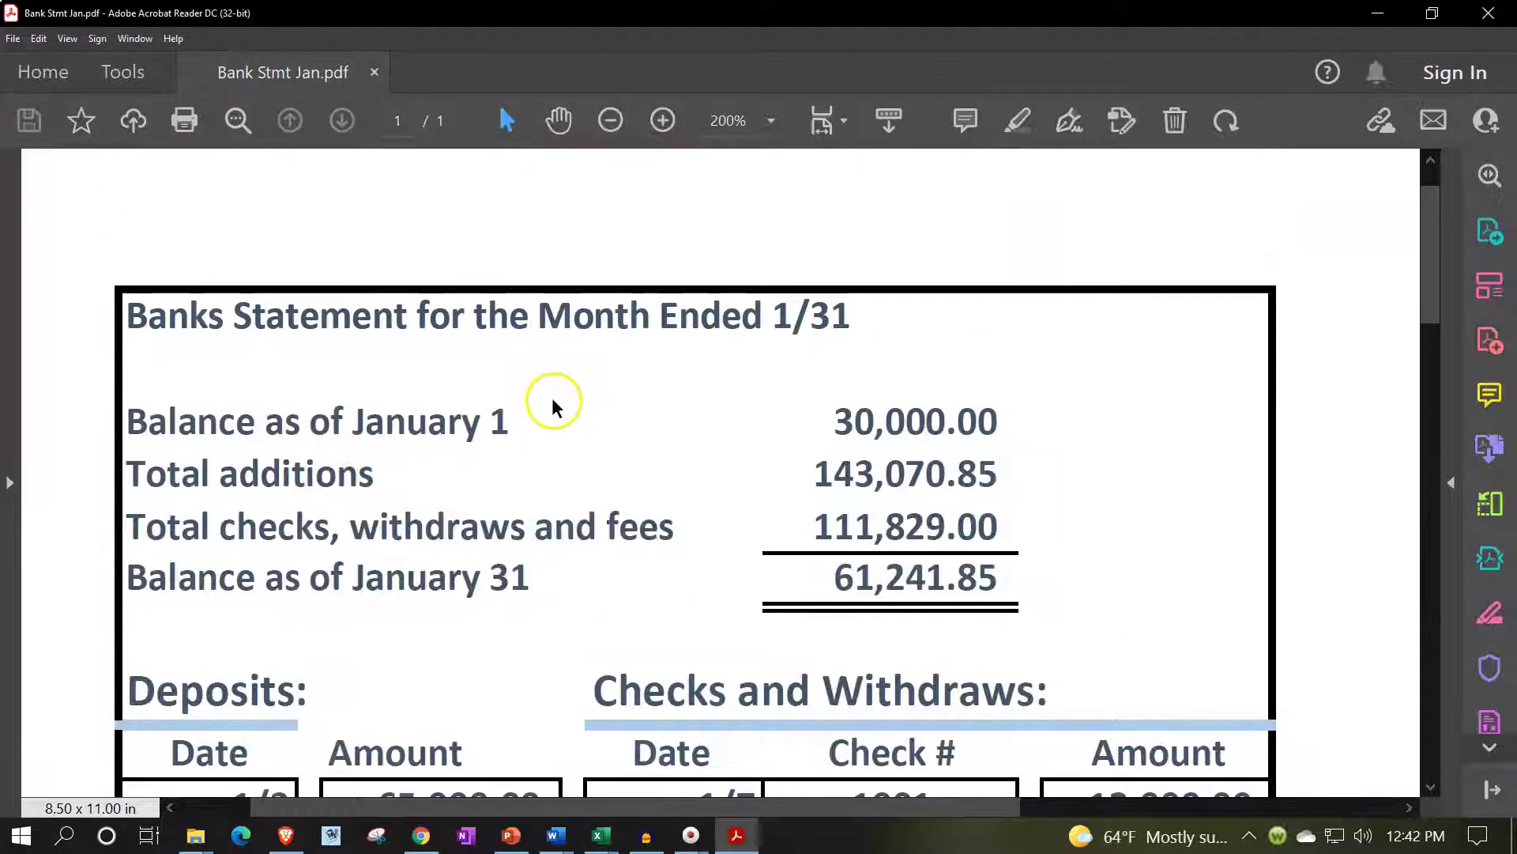
# Switch back to the 9040 Bank Reconciliation workbook in Excel and select cell W6 on the Practice sheet
pyautogui.click(601, 839)
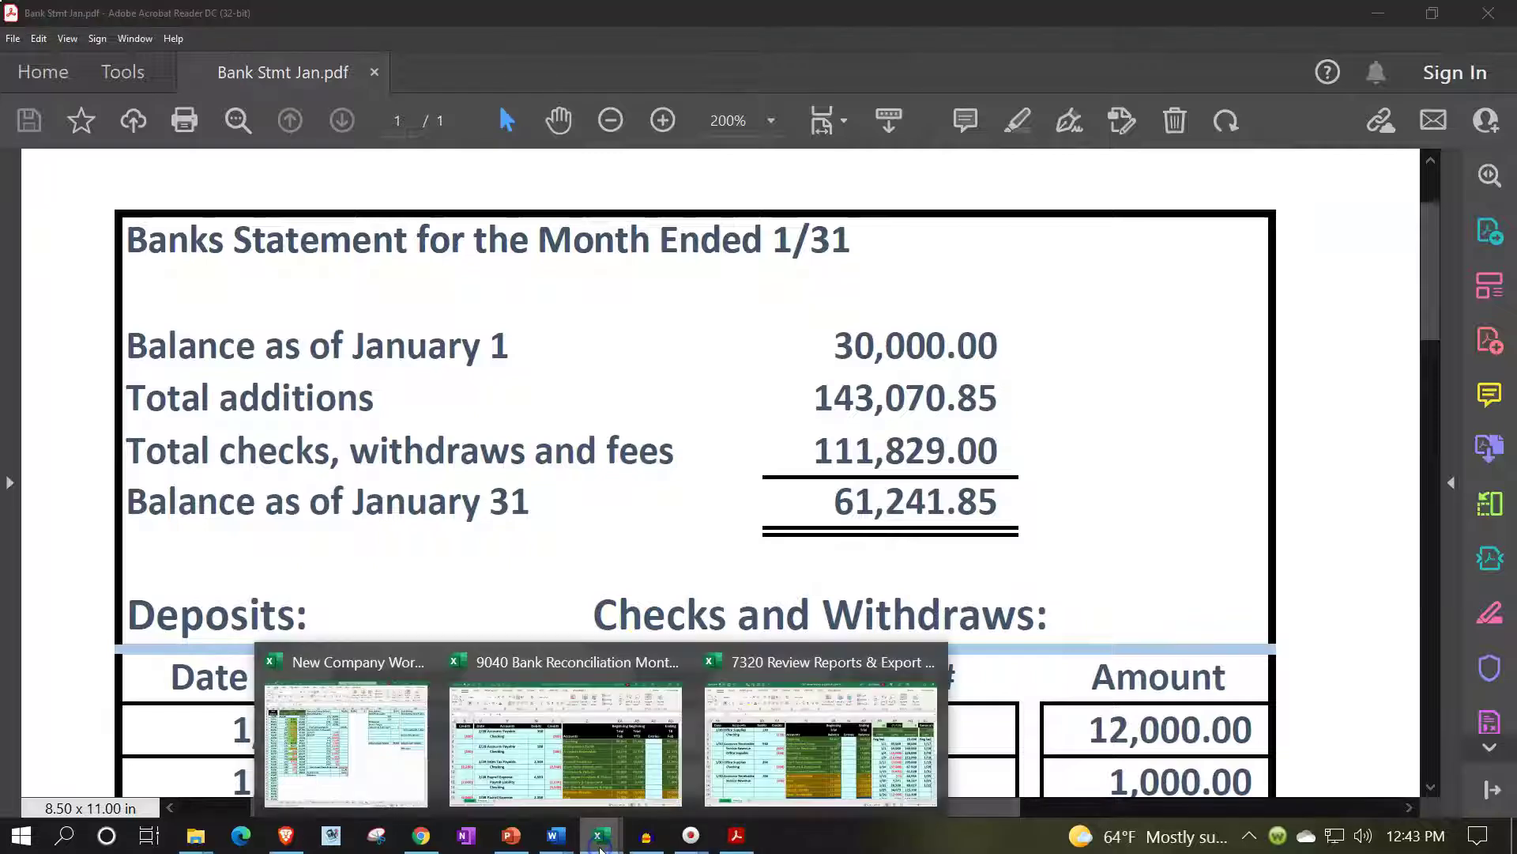
pyautogui.click(523, 685)
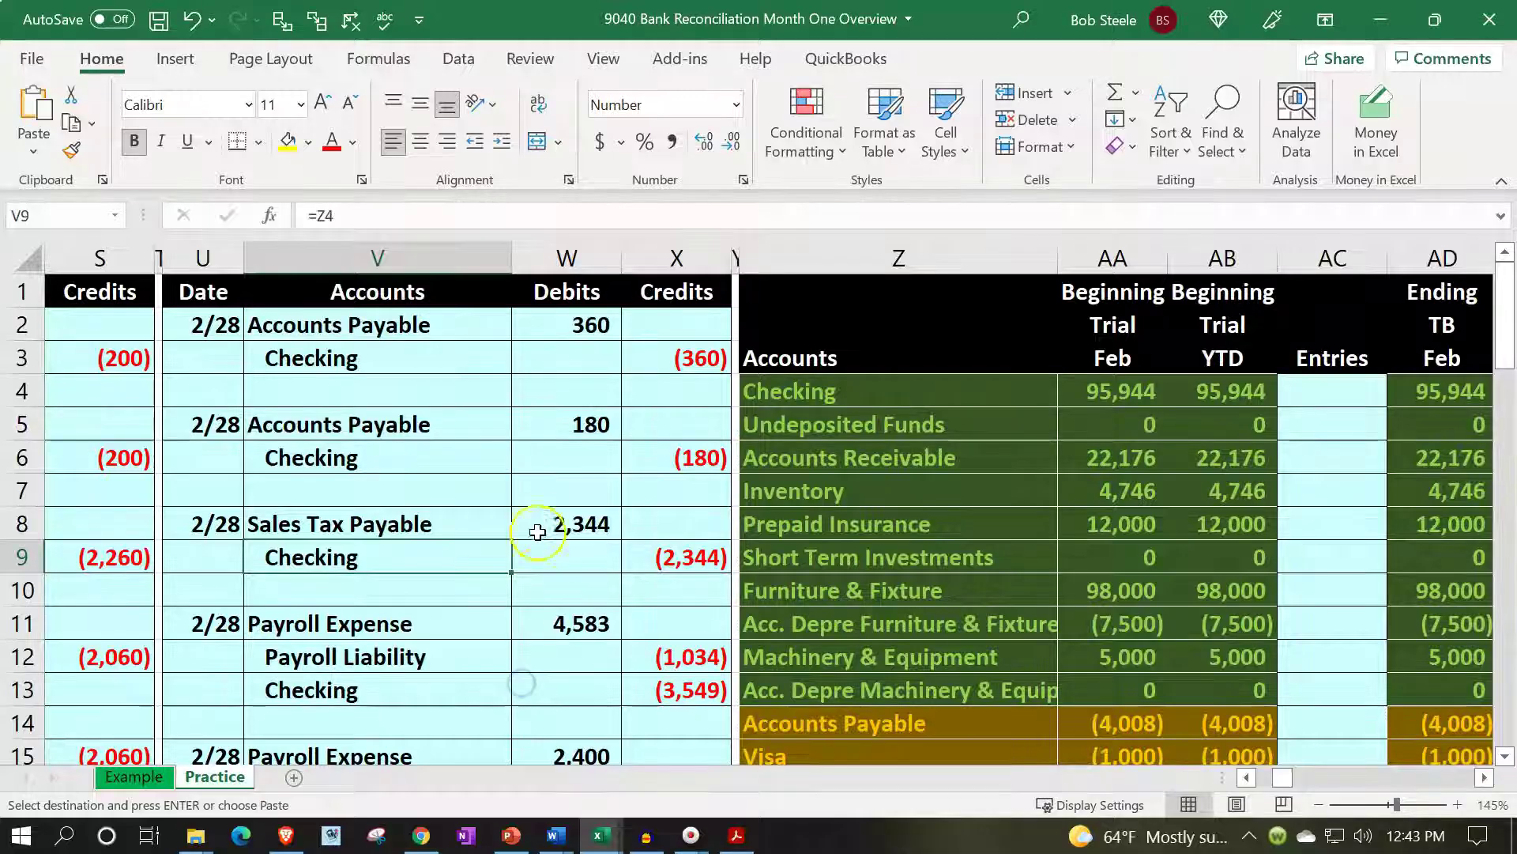
pyautogui.click(564, 459)
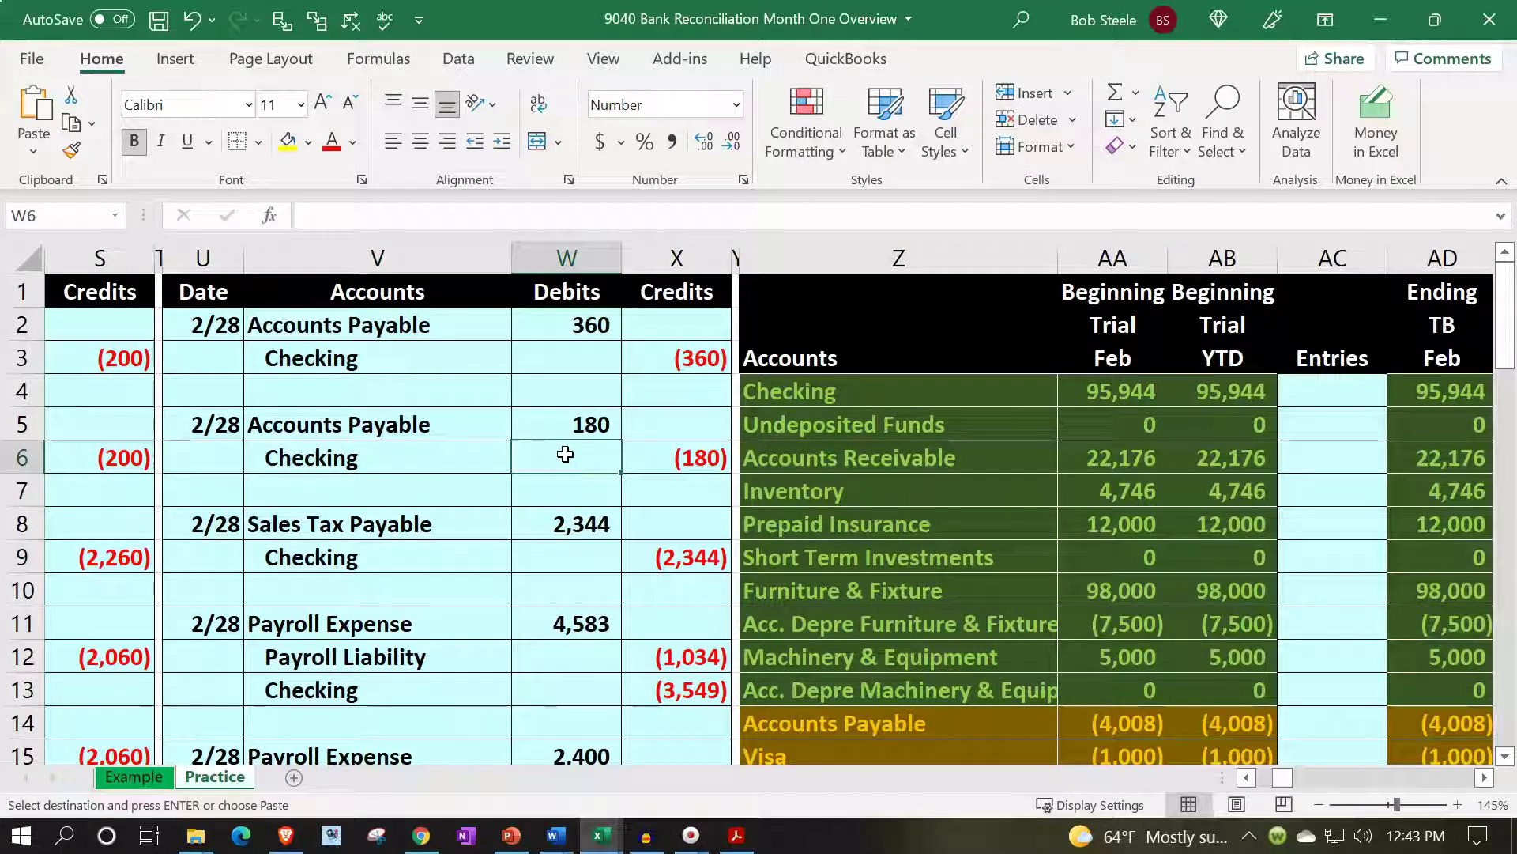
# On the Practice sheet, insert blank columns GY through HL between the loan schedule and the Balance Sheet, with the inherited formatting cleared
pyautogui.press('Up')
pyautogui.press('Up')
pyautogui.press('Right')
pyautogui.press('Right')
pyautogui.press('Right')
pyautogui.press('Right')
pyautogui.press('Right')
pyautogui.press('Right')
pyautogui.press('Right')
pyautogui.press('Right')
pyautogui.press('Right')
pyautogui.press('Right')
pyautogui.press('Right')
pyautogui.press('Right')
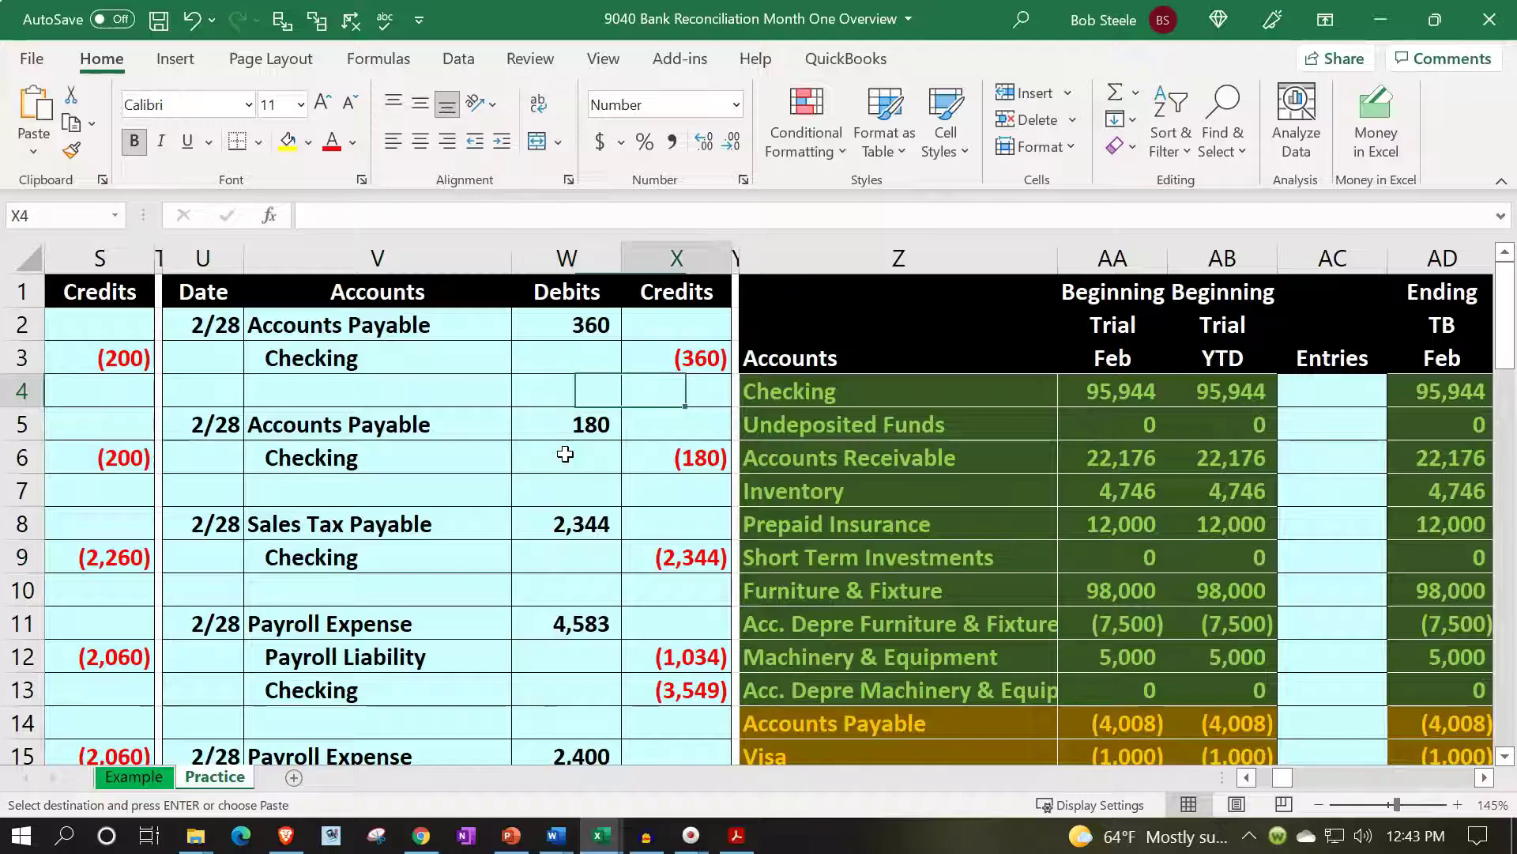
pyautogui.press('Right')
pyautogui.press('Right')
pyautogui.press('Right')
pyautogui.press('Right')
pyautogui.press('Right')
pyautogui.press('Right')
pyautogui.press('Right')
pyautogui.press('Right')
pyautogui.press('Right')
pyautogui.press('Right')
pyautogui.press('Right')
pyautogui.press('Right')
pyautogui.press('Right')
pyautogui.press('Right')
pyautogui.press('Right')
pyautogui.press('Right')
pyautogui.press('Right')
pyautogui.press('Right')
pyautogui.press('Right')
pyautogui.press('Right')
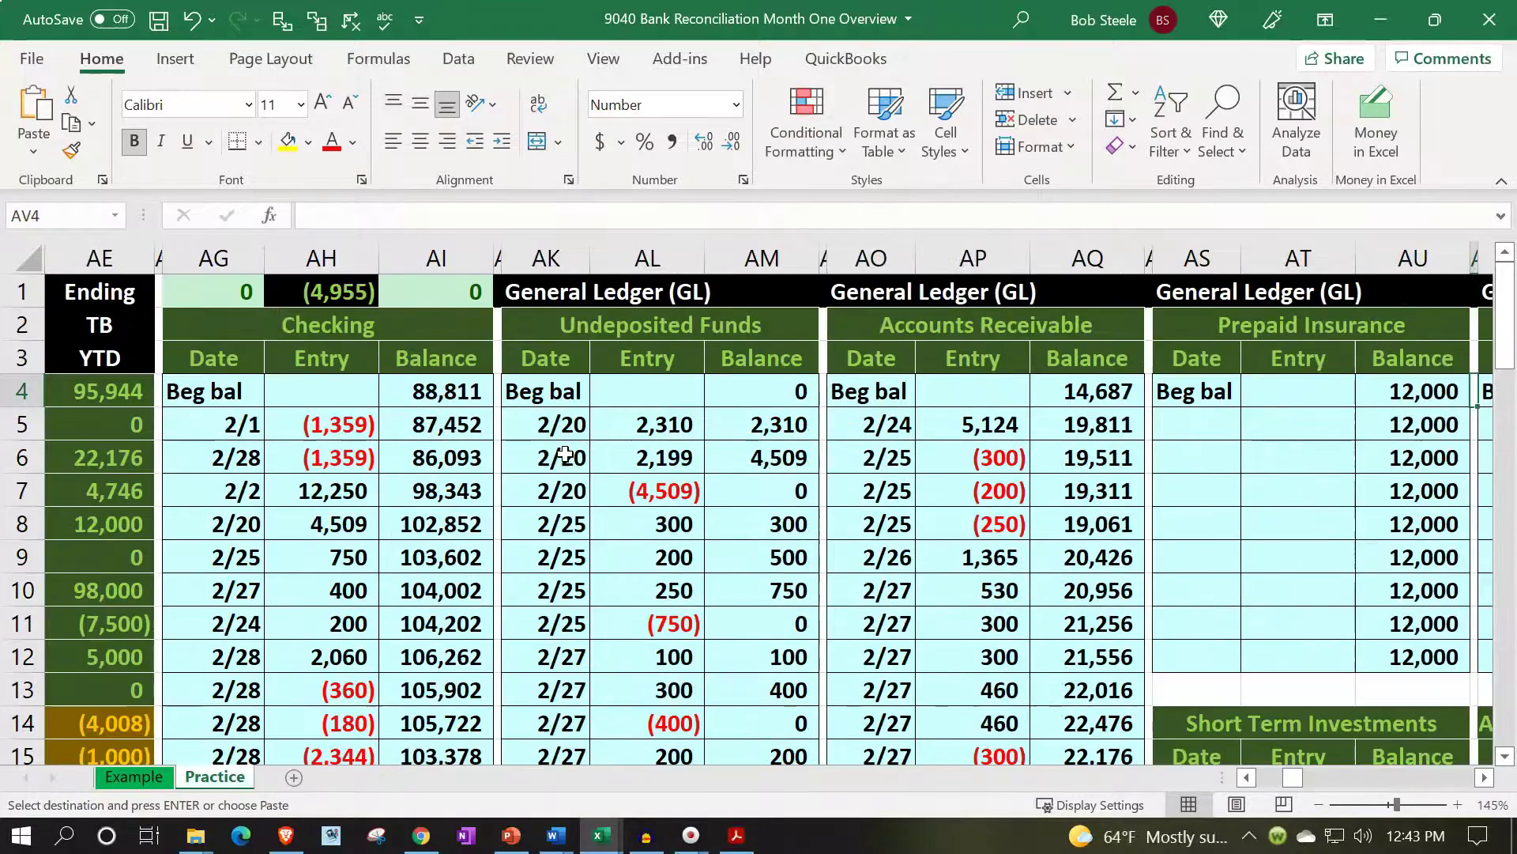
pyautogui.press('Right')
pyautogui.press('Right')
pyautogui.press('Right')
pyautogui.press('Right')
pyautogui.press('Right')
pyautogui.press('Right')
pyautogui.press('Right')
pyautogui.press('Right')
pyautogui.press('Right')
pyautogui.press('Right')
pyautogui.press('Right')
pyautogui.press('Right')
pyautogui.press('Right')
pyautogui.press('Right')
pyautogui.press('Right')
pyautogui.press('Right')
pyautogui.press('Right')
pyautogui.press('Right')
pyautogui.press('Right')
pyautogui.press('Right')
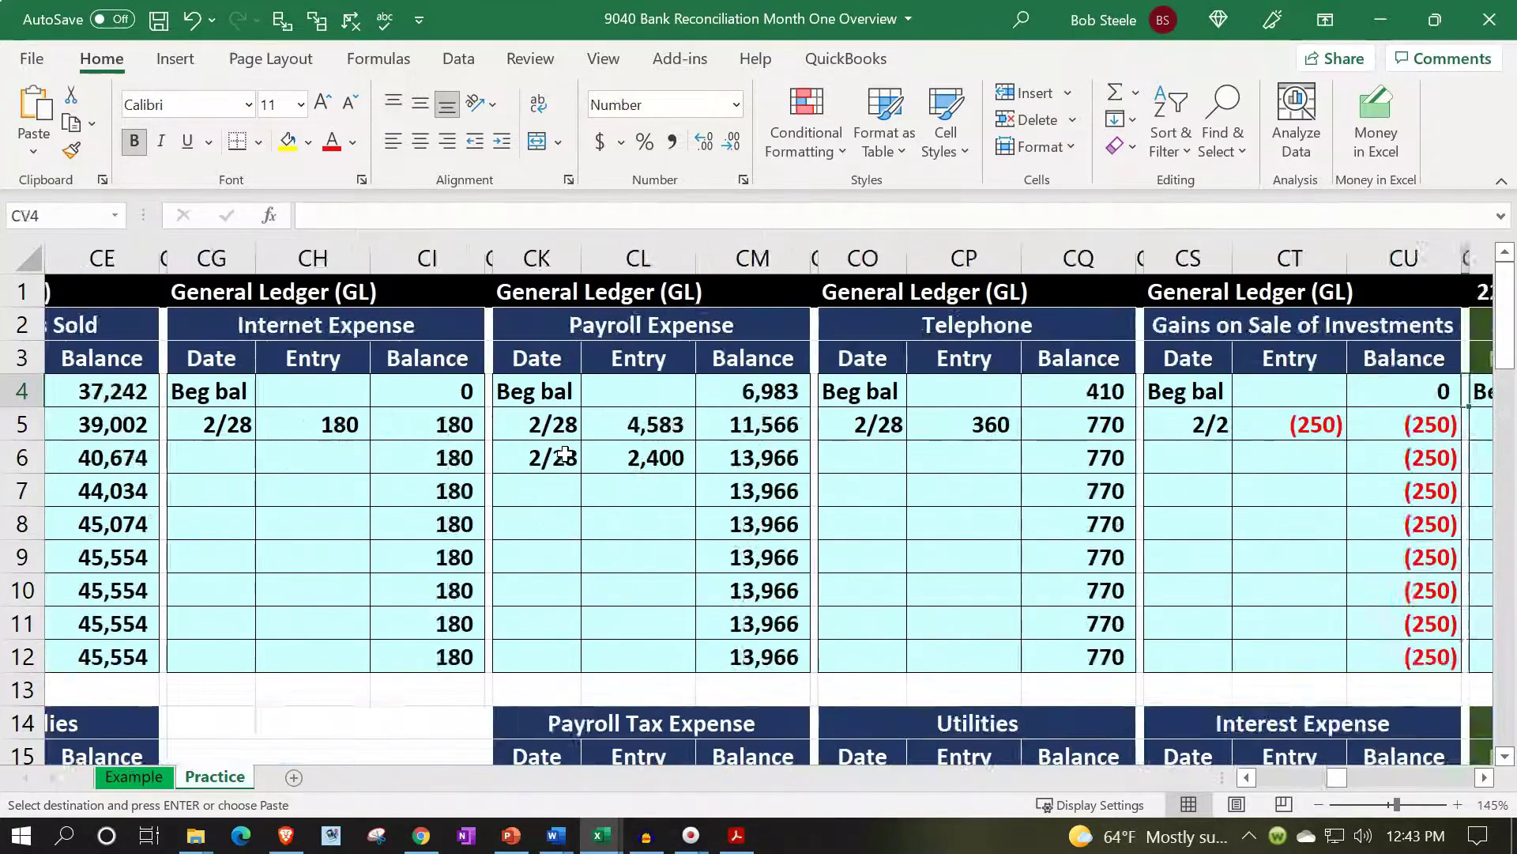
pyautogui.press('Right')
pyautogui.press('Right')
pyautogui.press('Right')
pyautogui.press('Right')
pyautogui.press('Right')
pyautogui.press('Right')
pyautogui.press('Right')
pyautogui.press('Right')
pyautogui.press('Right')
pyautogui.press('Right')
pyautogui.press('Right')
pyautogui.press('Right')
pyautogui.press('Right')
pyautogui.press('Right')
pyautogui.press('Right')
pyautogui.press('Right')
pyautogui.press('Right')
pyautogui.press('Right')
pyautogui.press('Right')
pyautogui.press('Right')
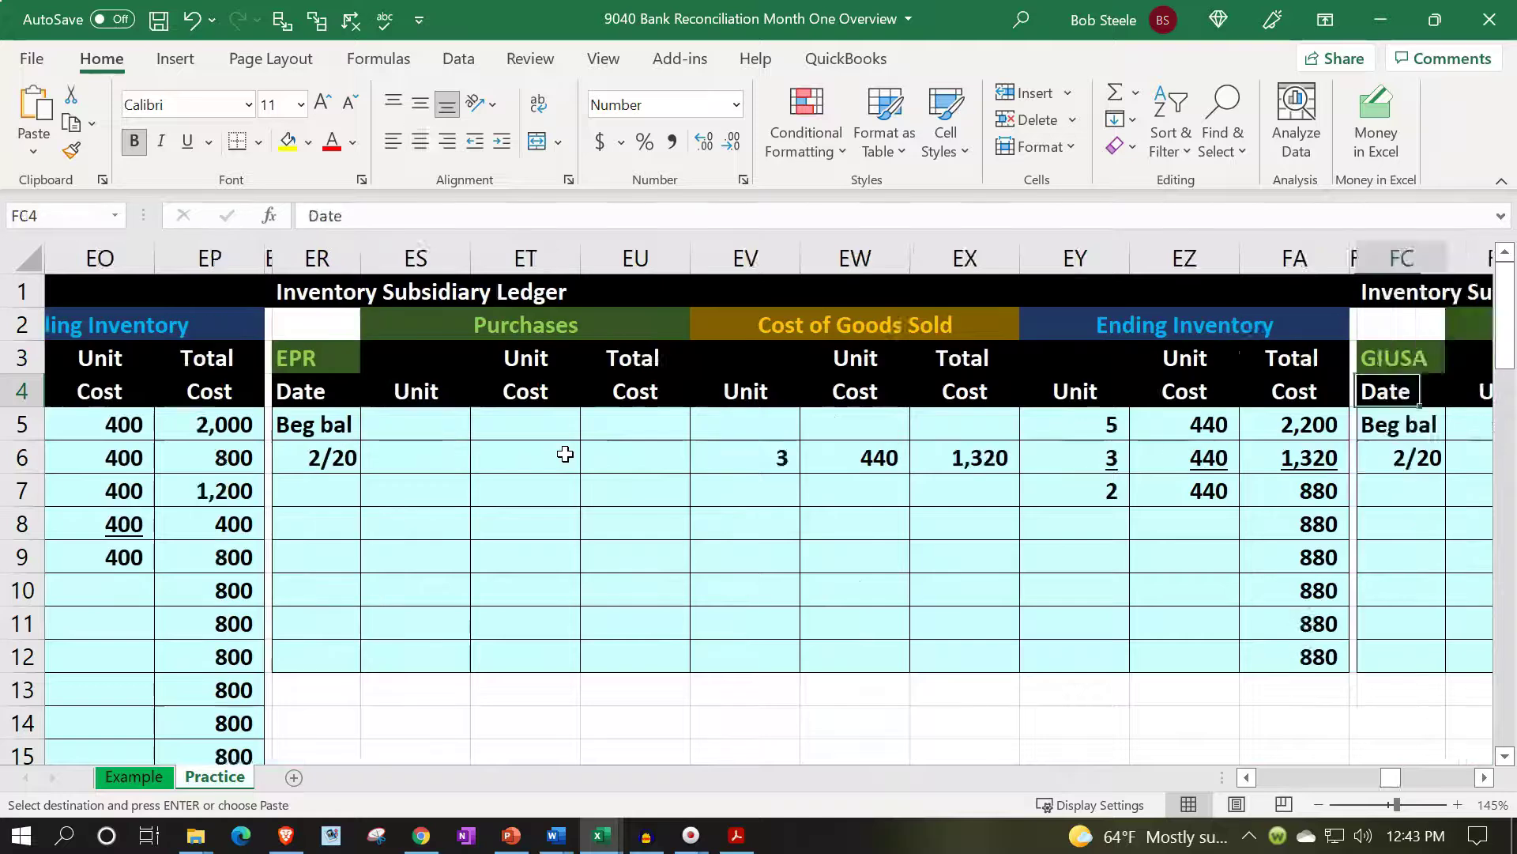
pyautogui.press('Right')
pyautogui.press('Right')
pyautogui.press('Right')
pyautogui.press('Right')
pyautogui.press('Right')
pyautogui.press('Right')
pyautogui.press('Right')
pyautogui.press('Right')
pyautogui.press('Right')
pyautogui.press('Right')
pyautogui.press('Right')
pyautogui.press('Right')
pyautogui.press('Right')
pyautogui.press('Right')
pyautogui.press('Right')
pyautogui.press('Right')
pyautogui.press('Right')
pyautogui.press('Right')
pyautogui.press('Right')
pyautogui.press('Right')
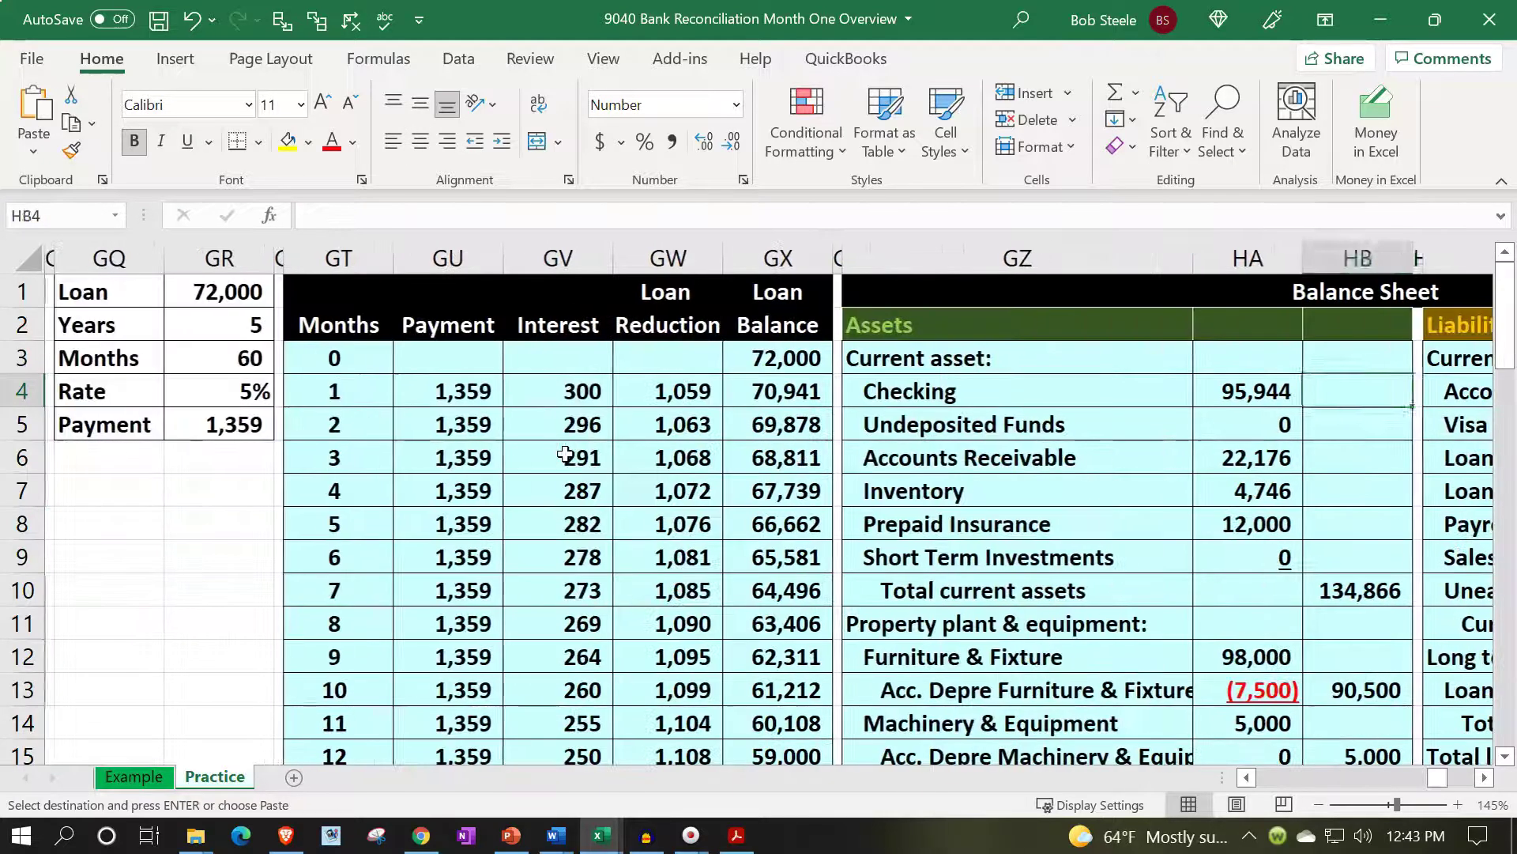
pyautogui.press('Left')
pyautogui.press('Left')
pyautogui.press('Left')
pyautogui.press('Left')
pyautogui.press('Left')
pyautogui.press('Left')
pyautogui.press('Left')
pyautogui.press('Left')
pyautogui.press('Left')
pyautogui.press('Left')
pyautogui.press('Left')
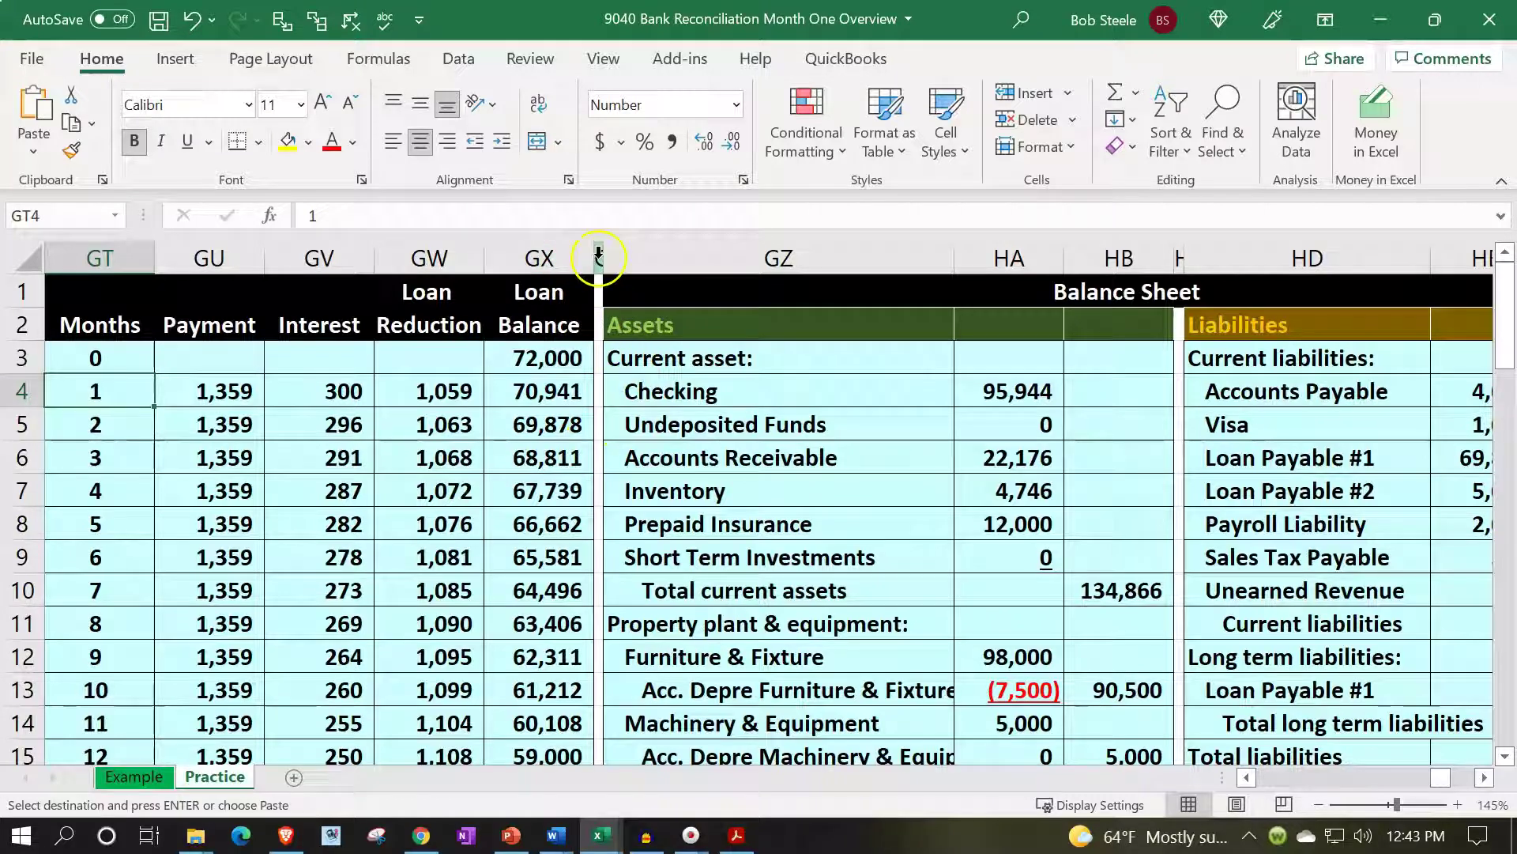
pyautogui.moveTo(599, 253)
pyautogui.mouseDown()
pyautogui.moveTo(1316, 276)
pyautogui.moveTo(1506, 261)
pyautogui.moveTo(848, 273)
pyautogui.mouseUp()
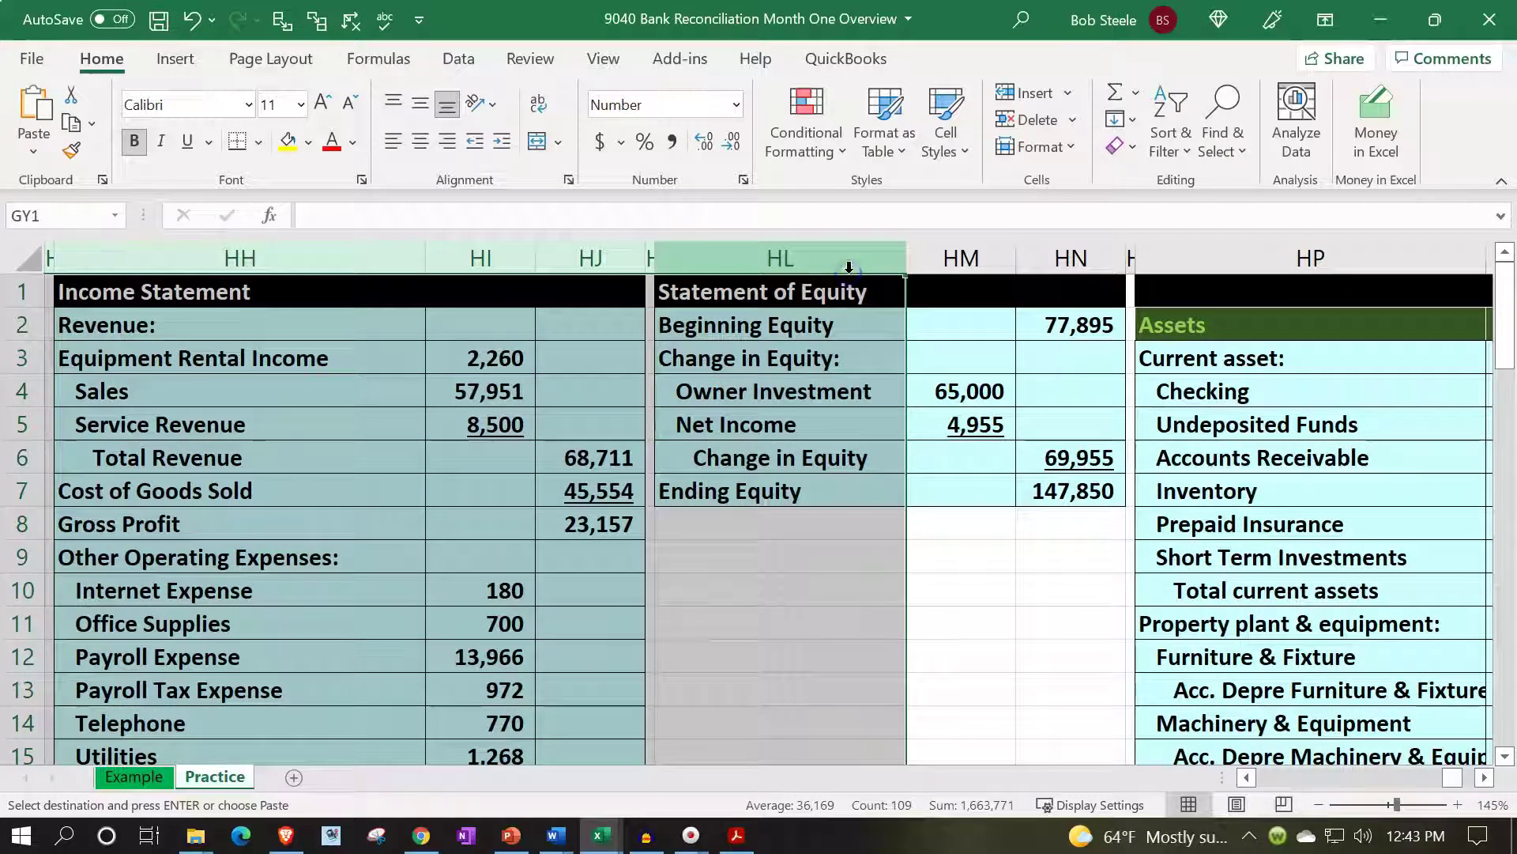
pyautogui.rightClick(458, 457)
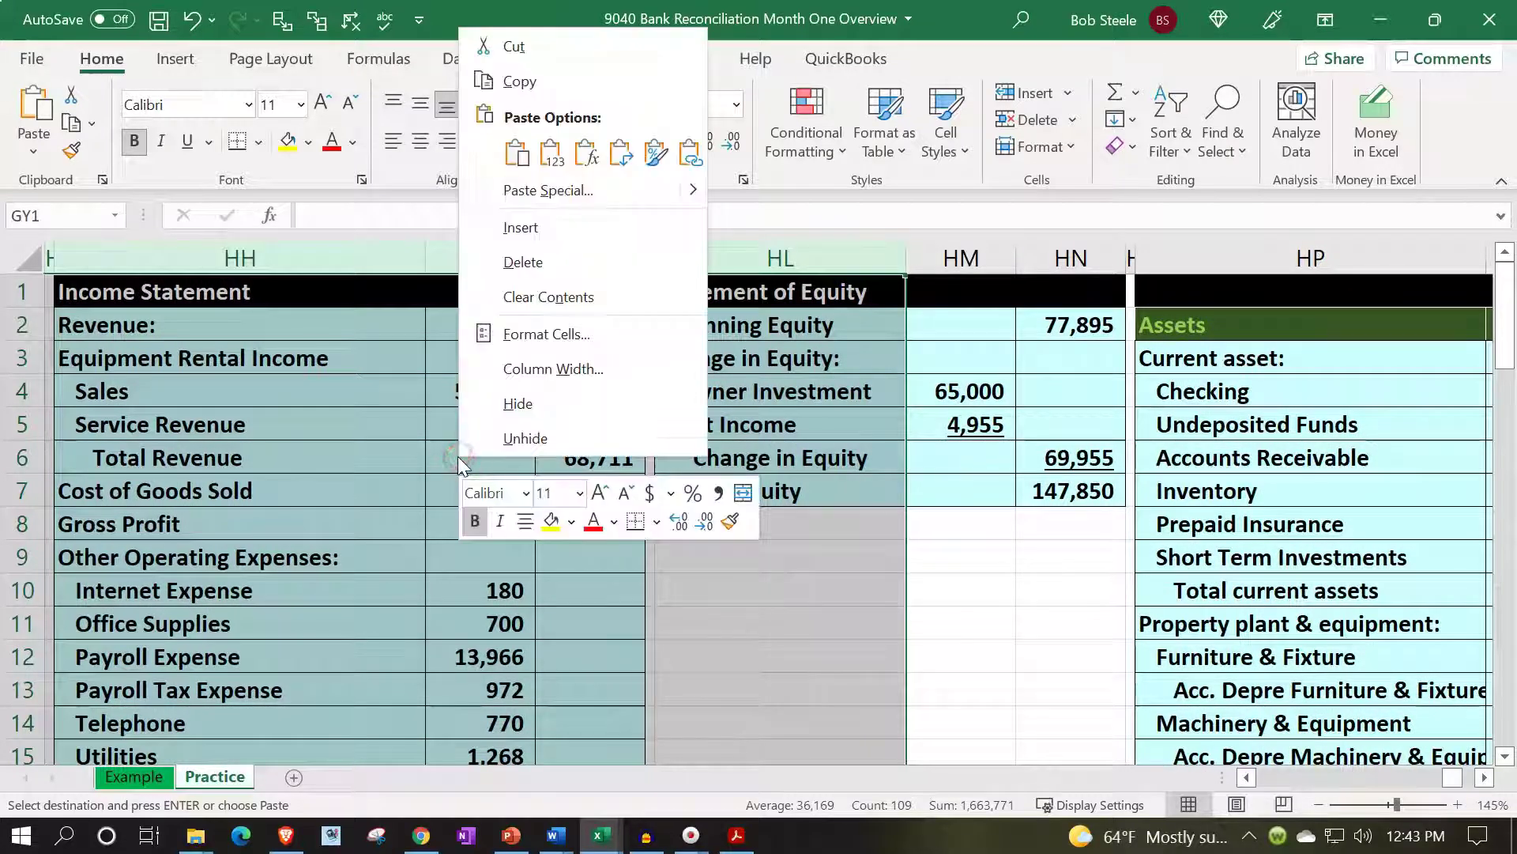
pyautogui.click(536, 229)
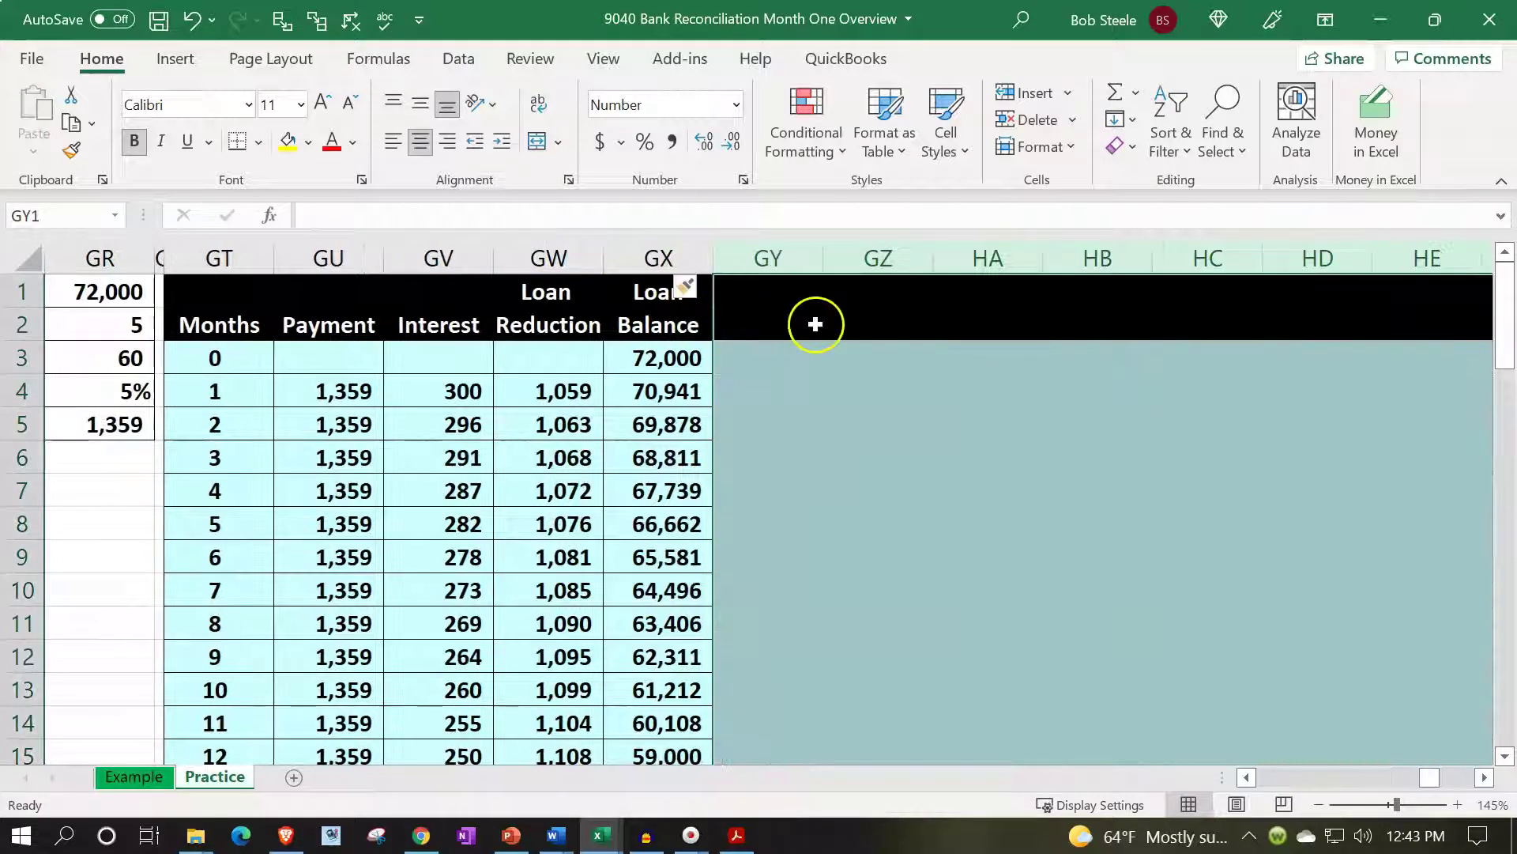
pyautogui.click(706, 289)
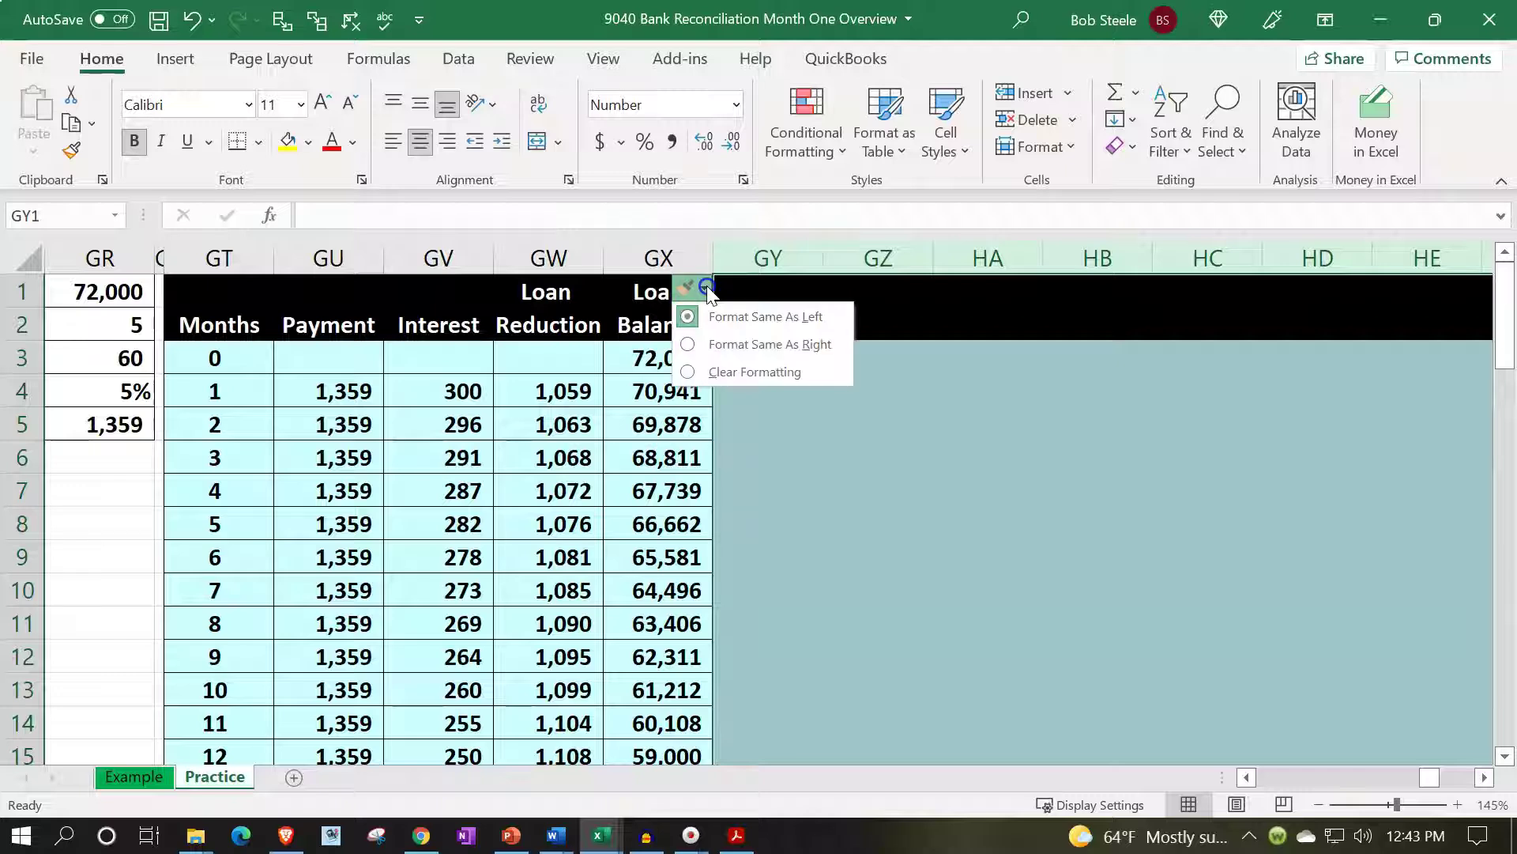
pyautogui.click(724, 372)
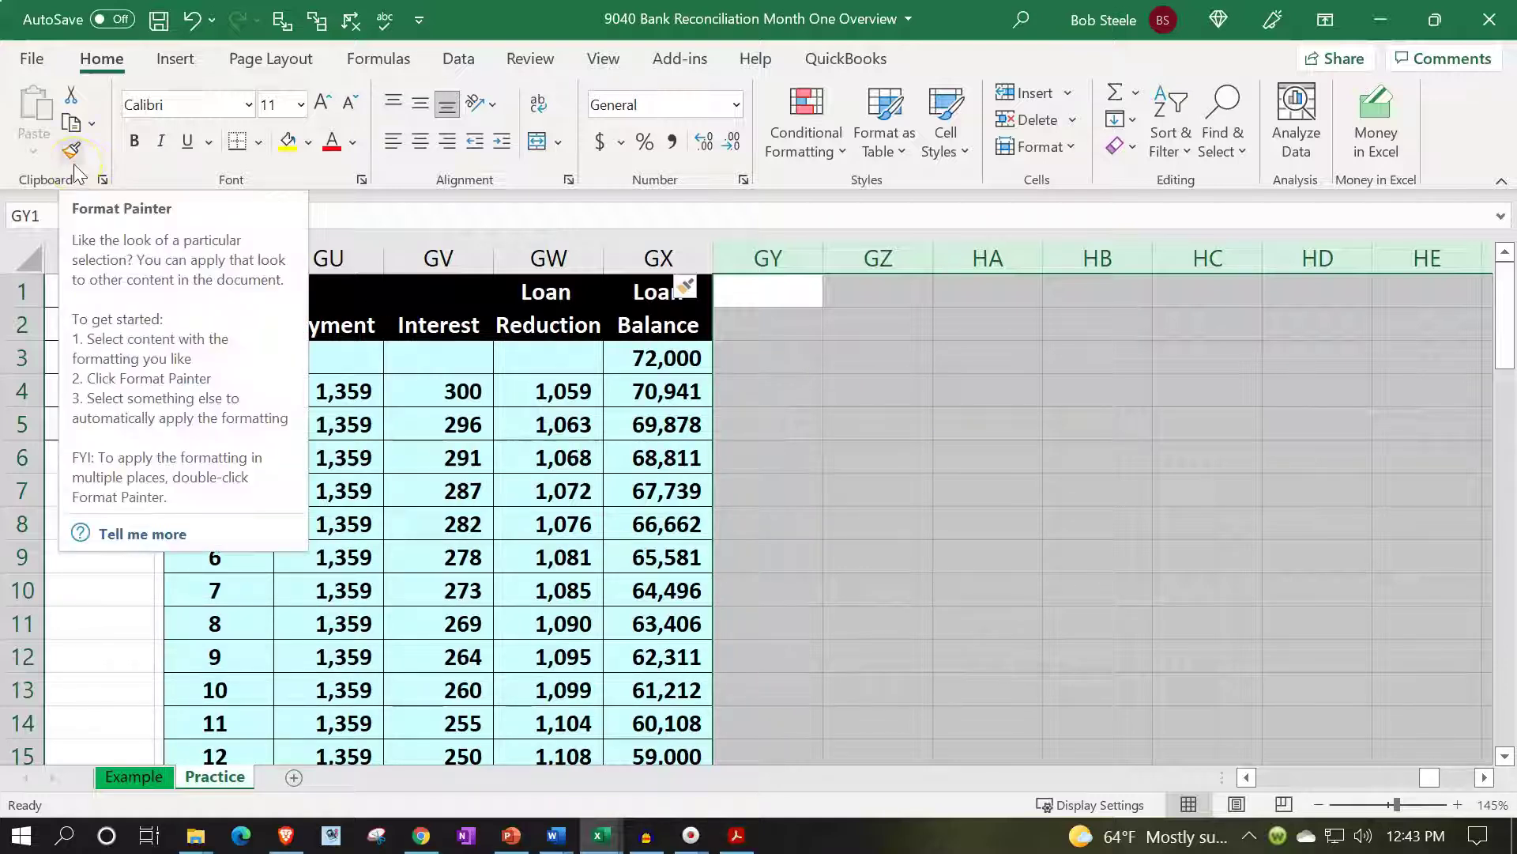
# Format the inserted columns as Currency with no symbol, zero decimal places and red bracketed negative numbers, and make them bold
pyautogui.rightClick(829, 339)
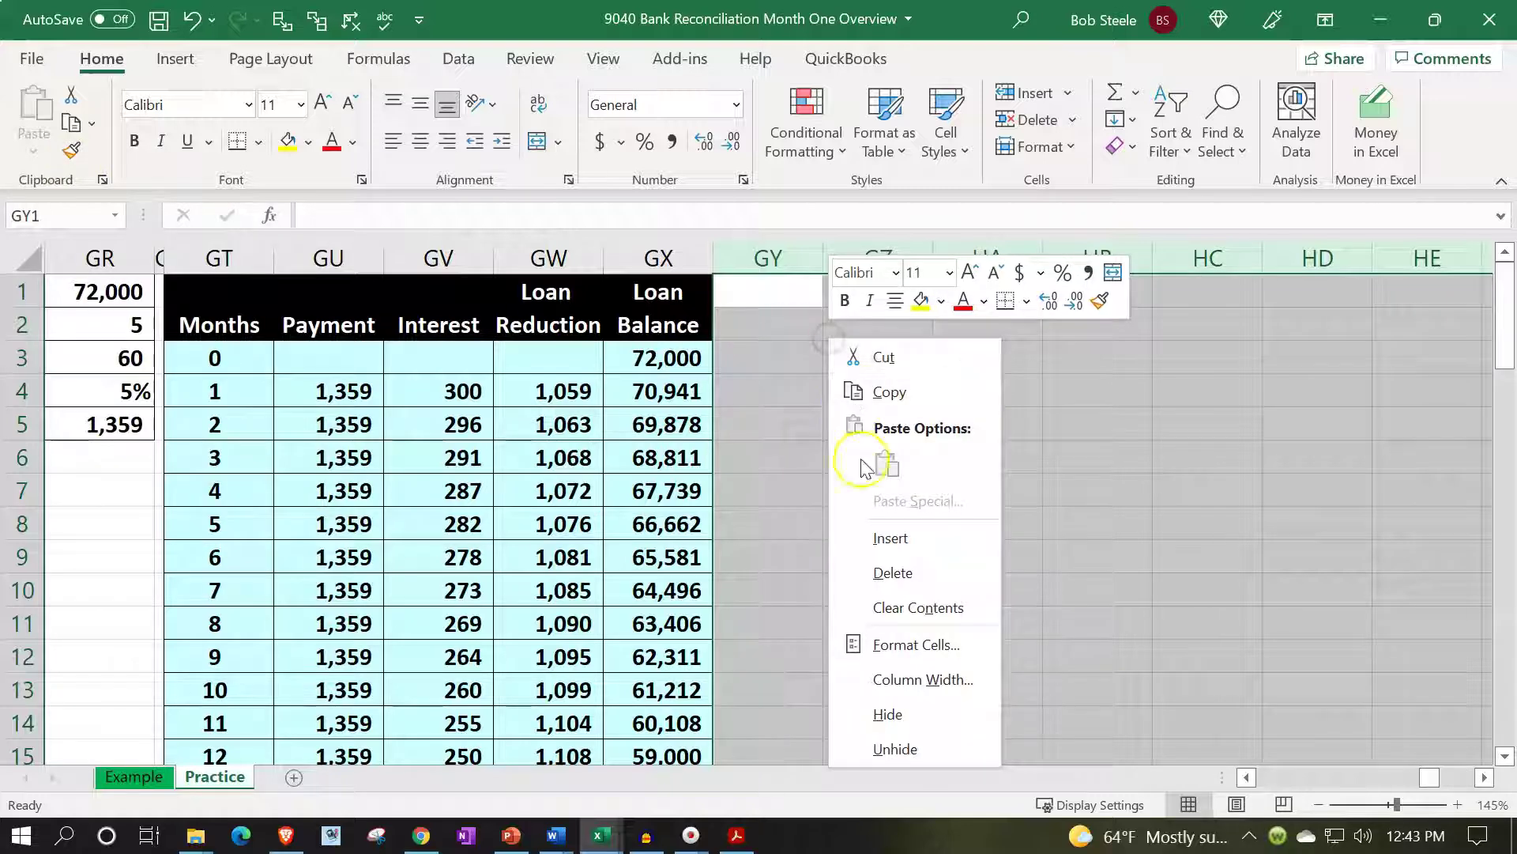
pyautogui.click(902, 645)
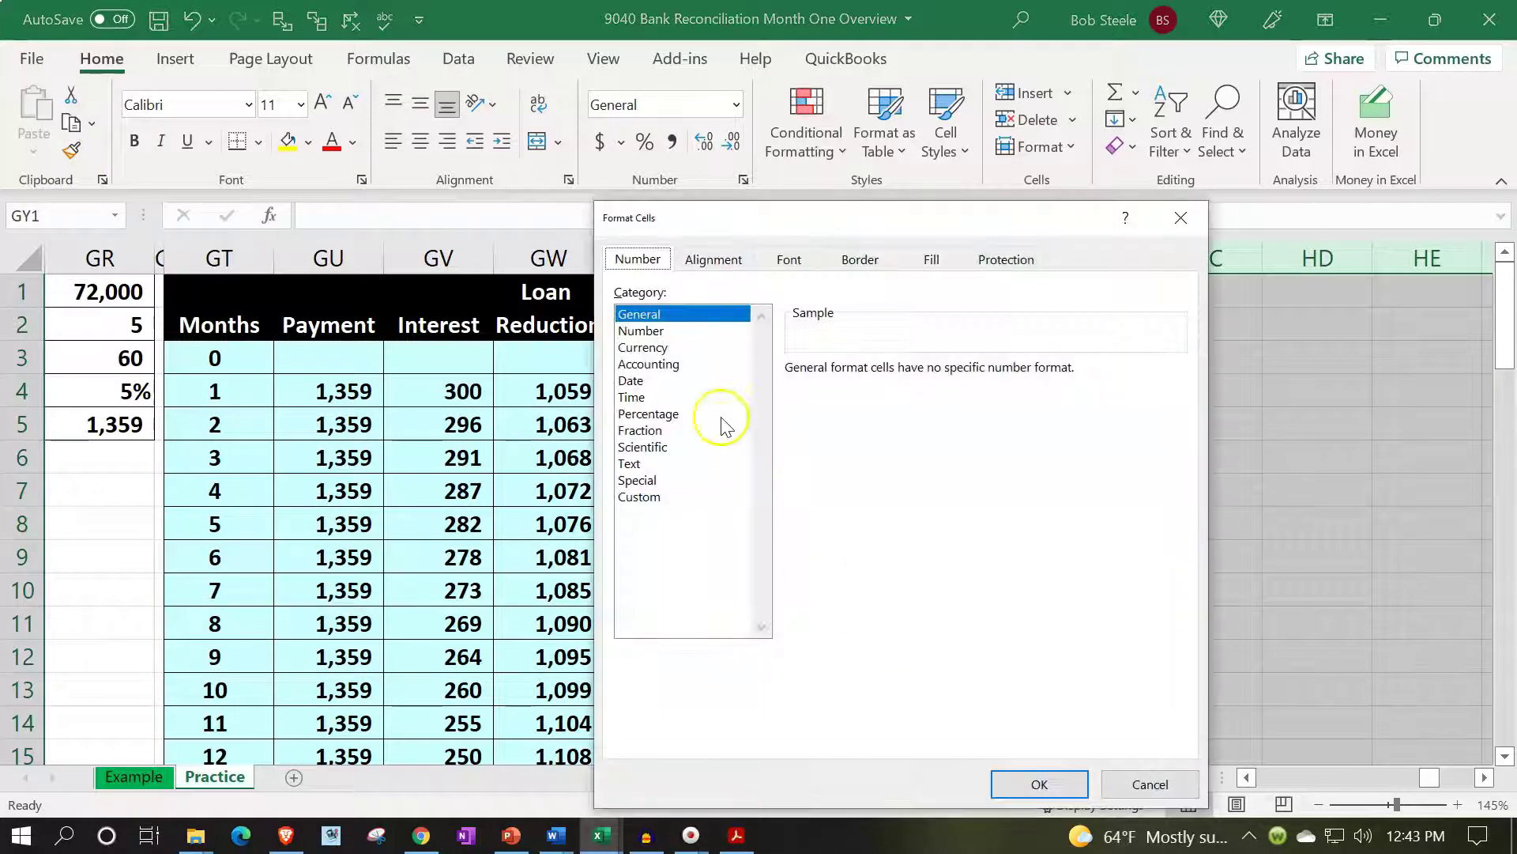
pyautogui.click(653, 348)
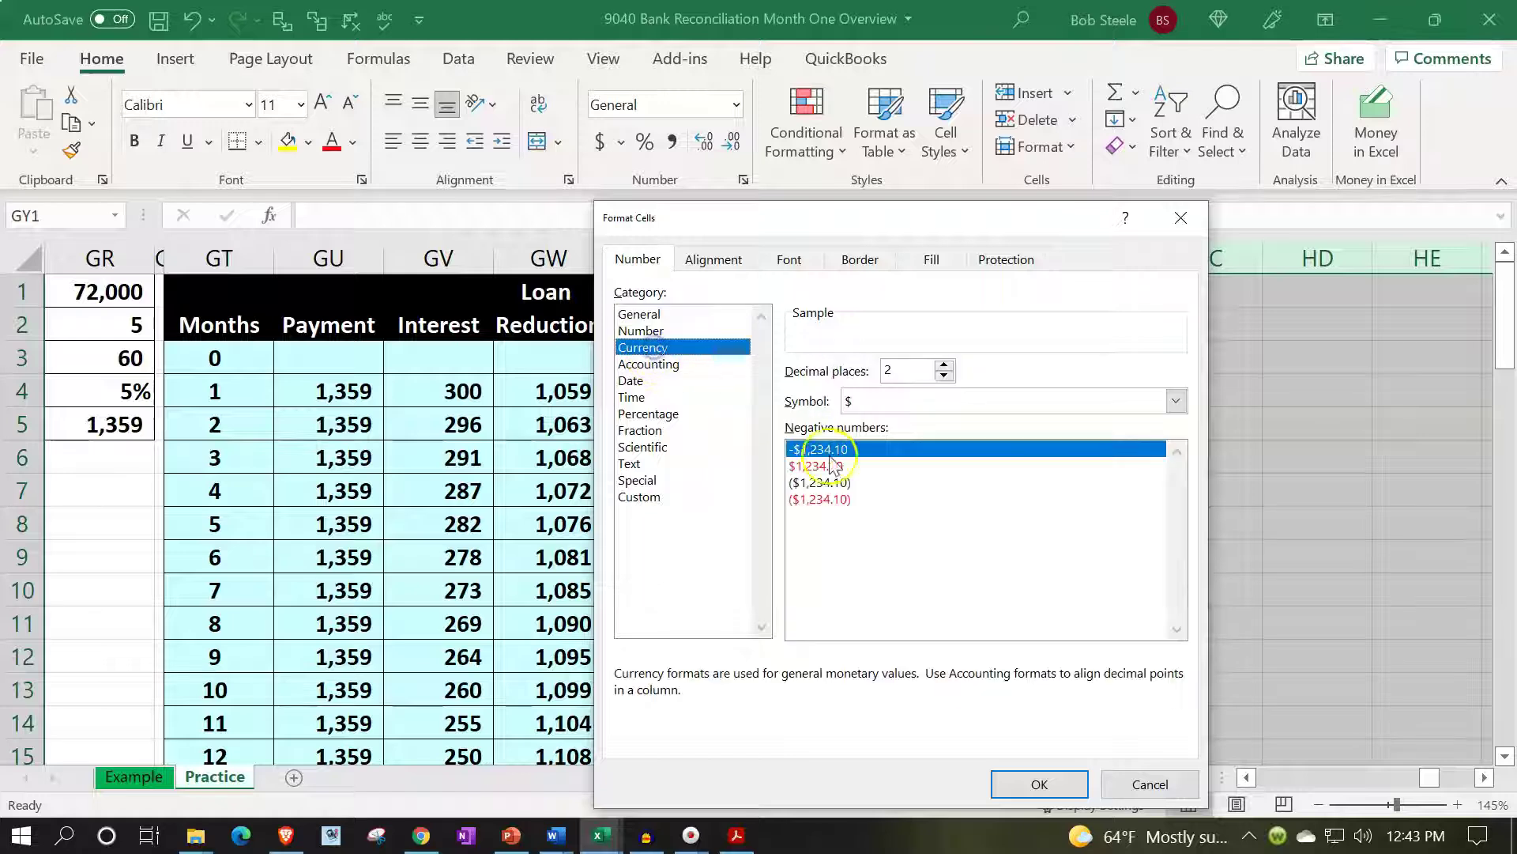
pyautogui.click(830, 498)
pyautogui.click(914, 407)
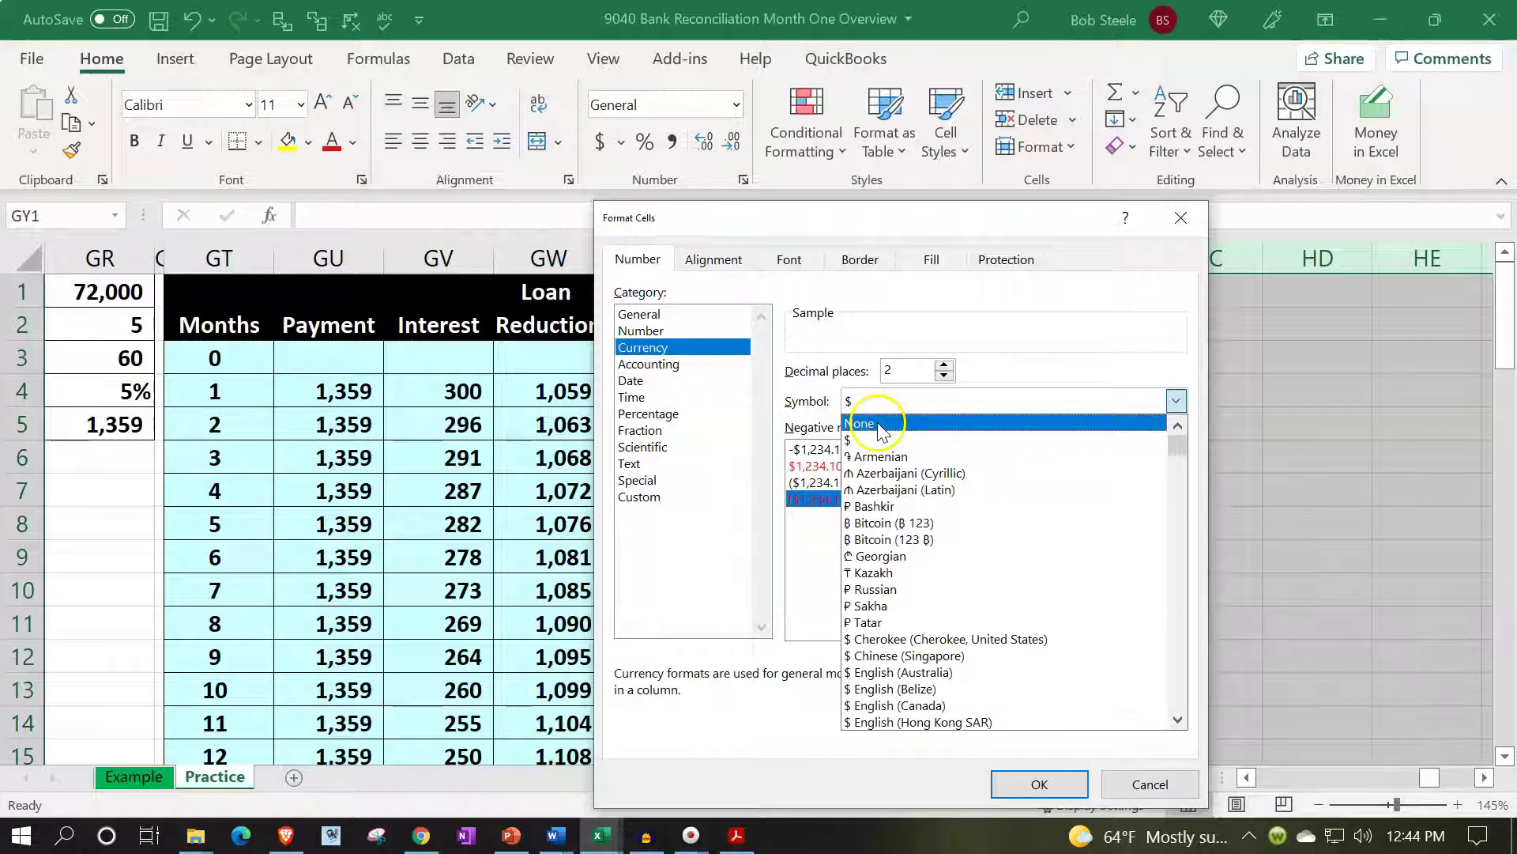
pyautogui.click(893, 416)
pyautogui.click(945, 377)
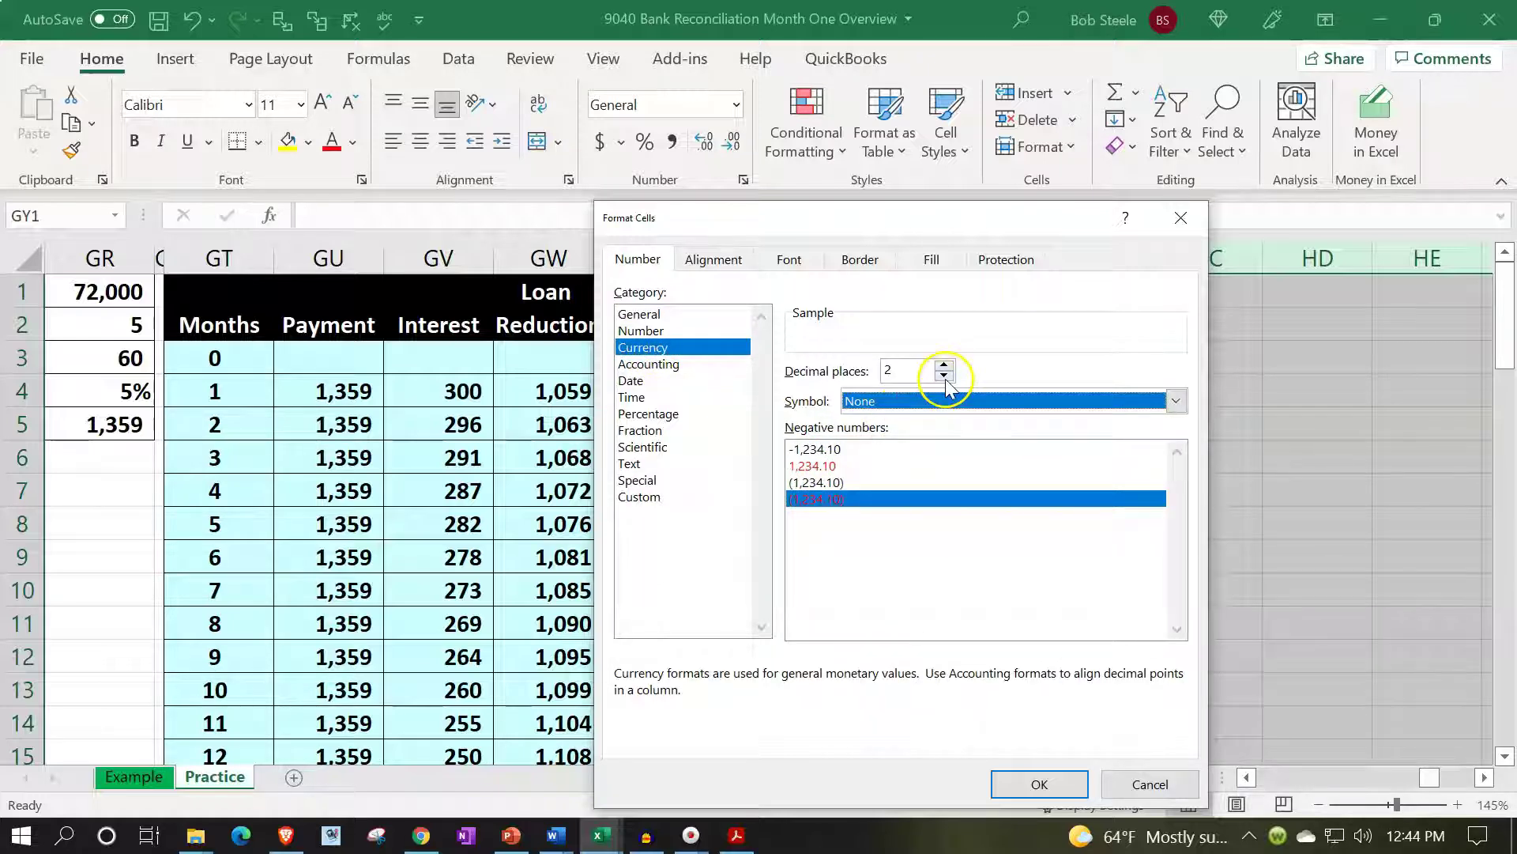
pyautogui.click(944, 377)
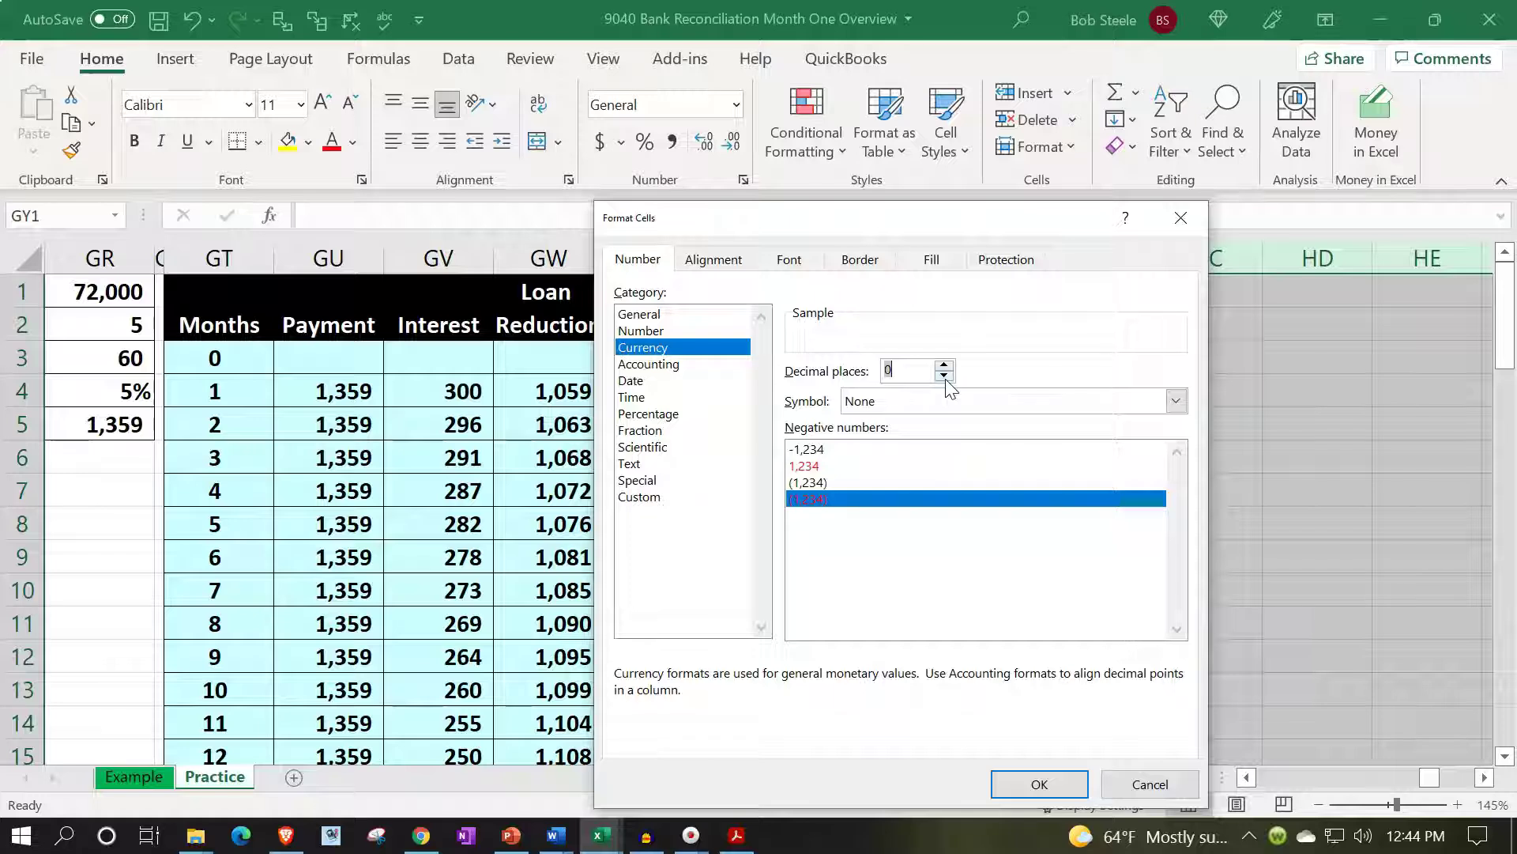
pyautogui.click(1037, 785)
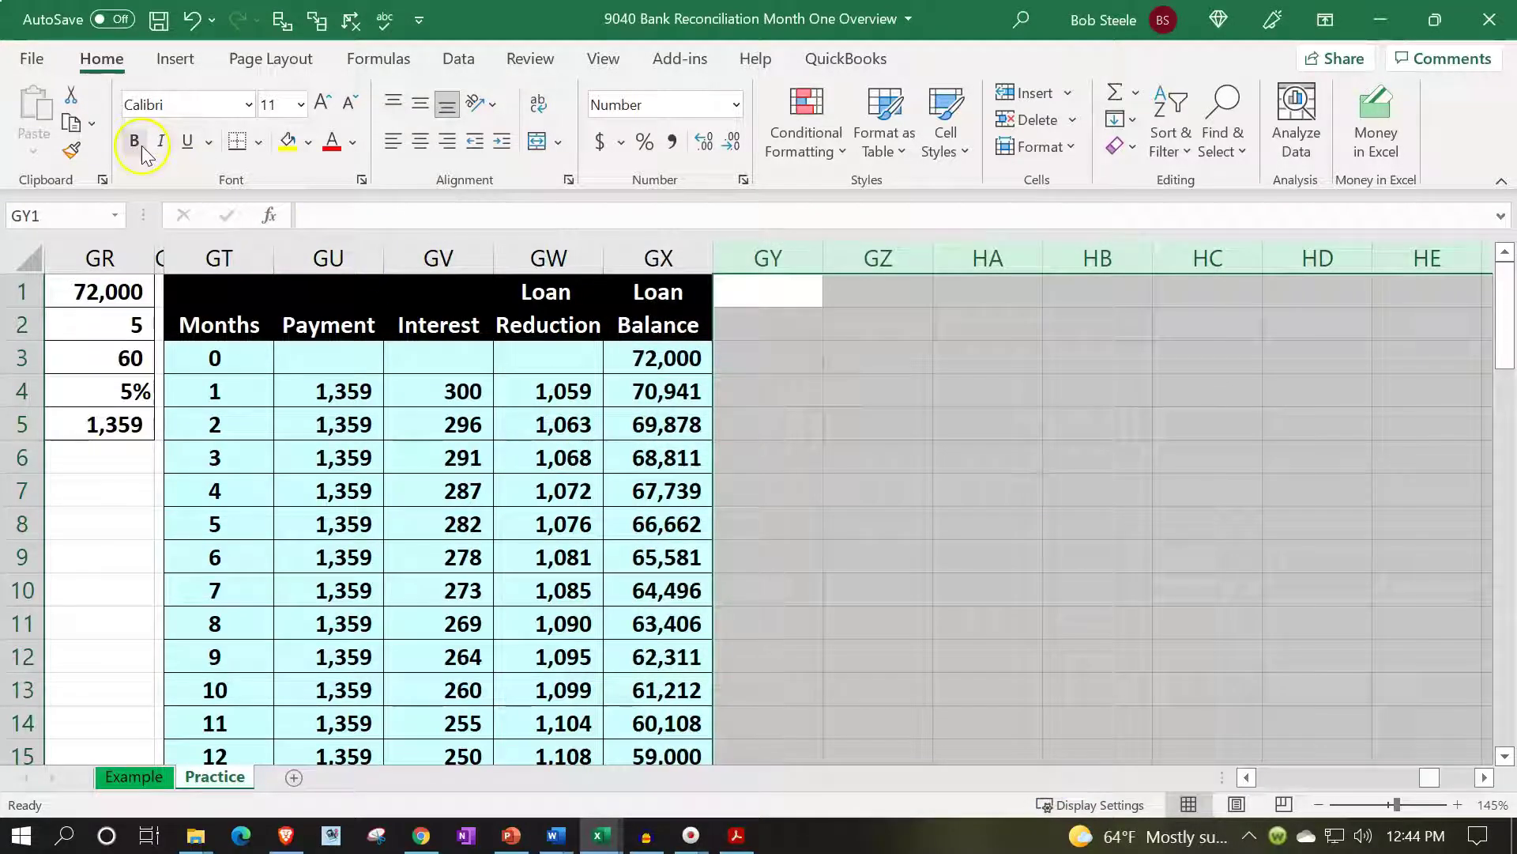
pyautogui.click(141, 149)
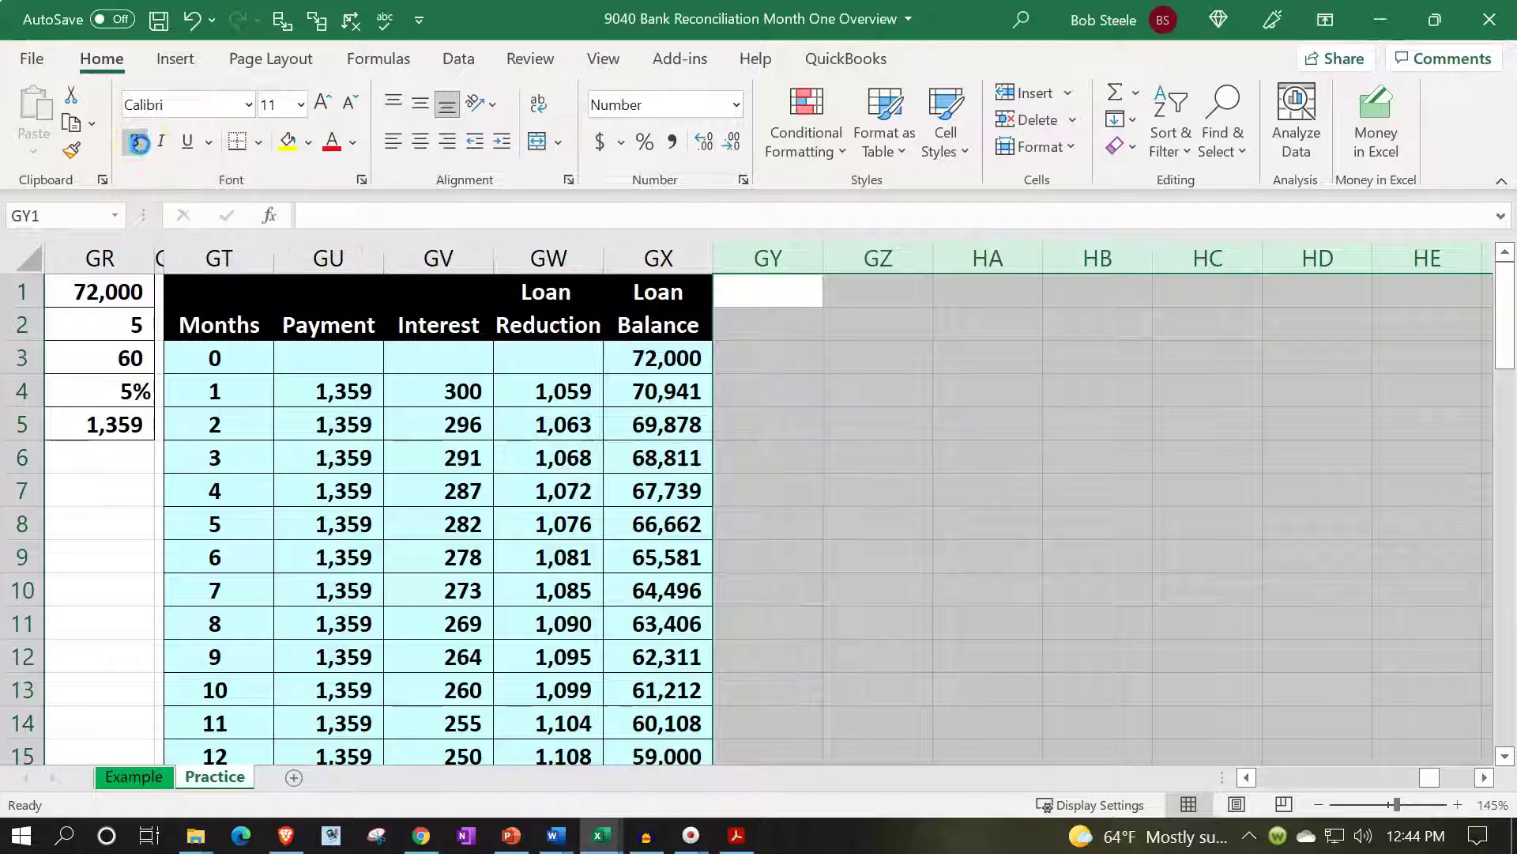
pyautogui.click(280, 404)
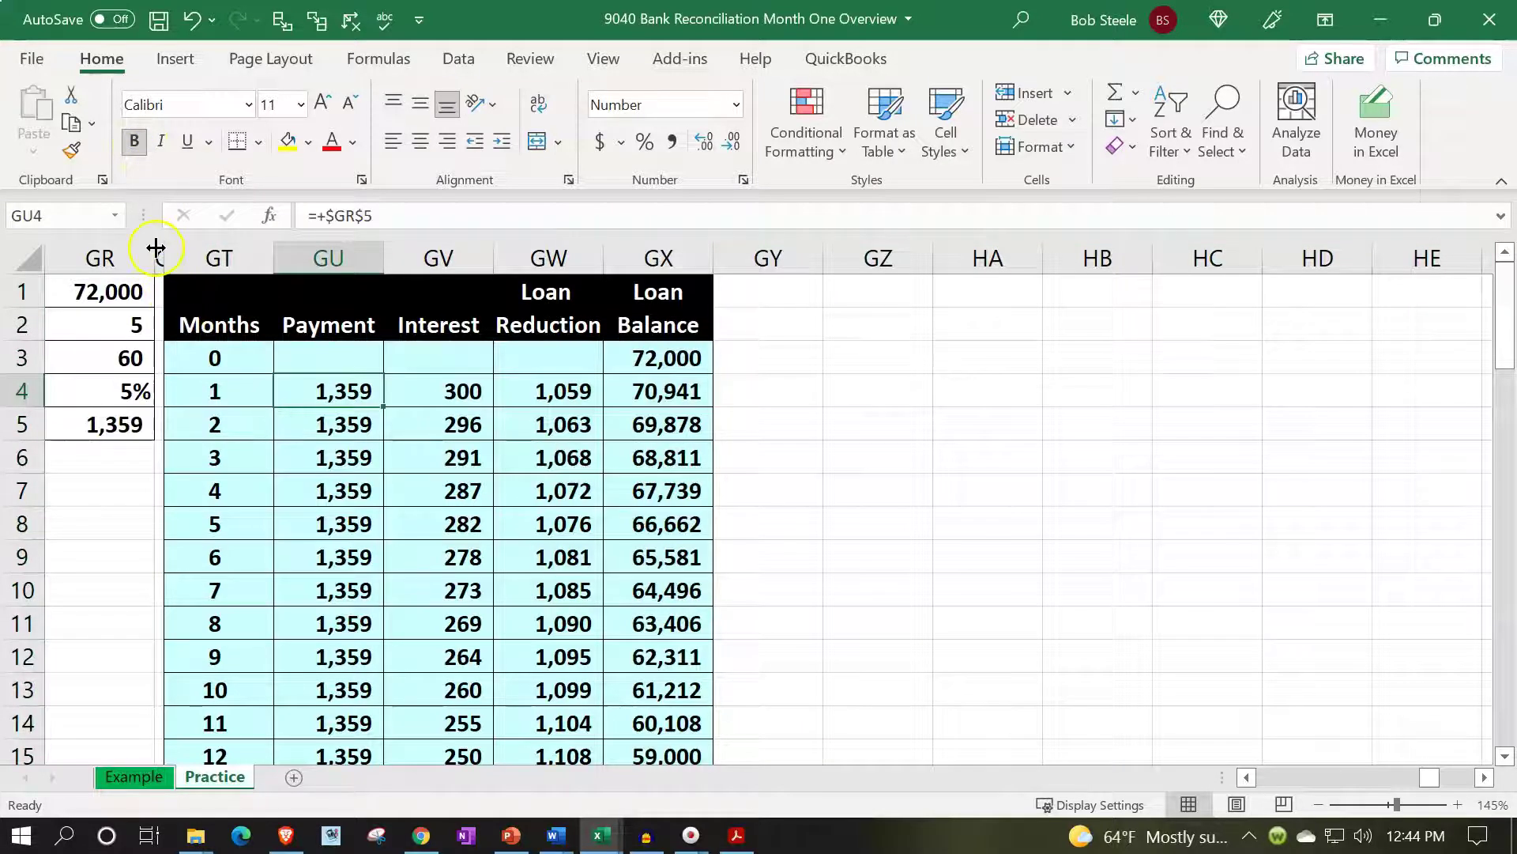
# Copy the narrow spacer column GS's format and width onto column GY with Format Painter, and select cell HA4
pyautogui.click(160, 251)
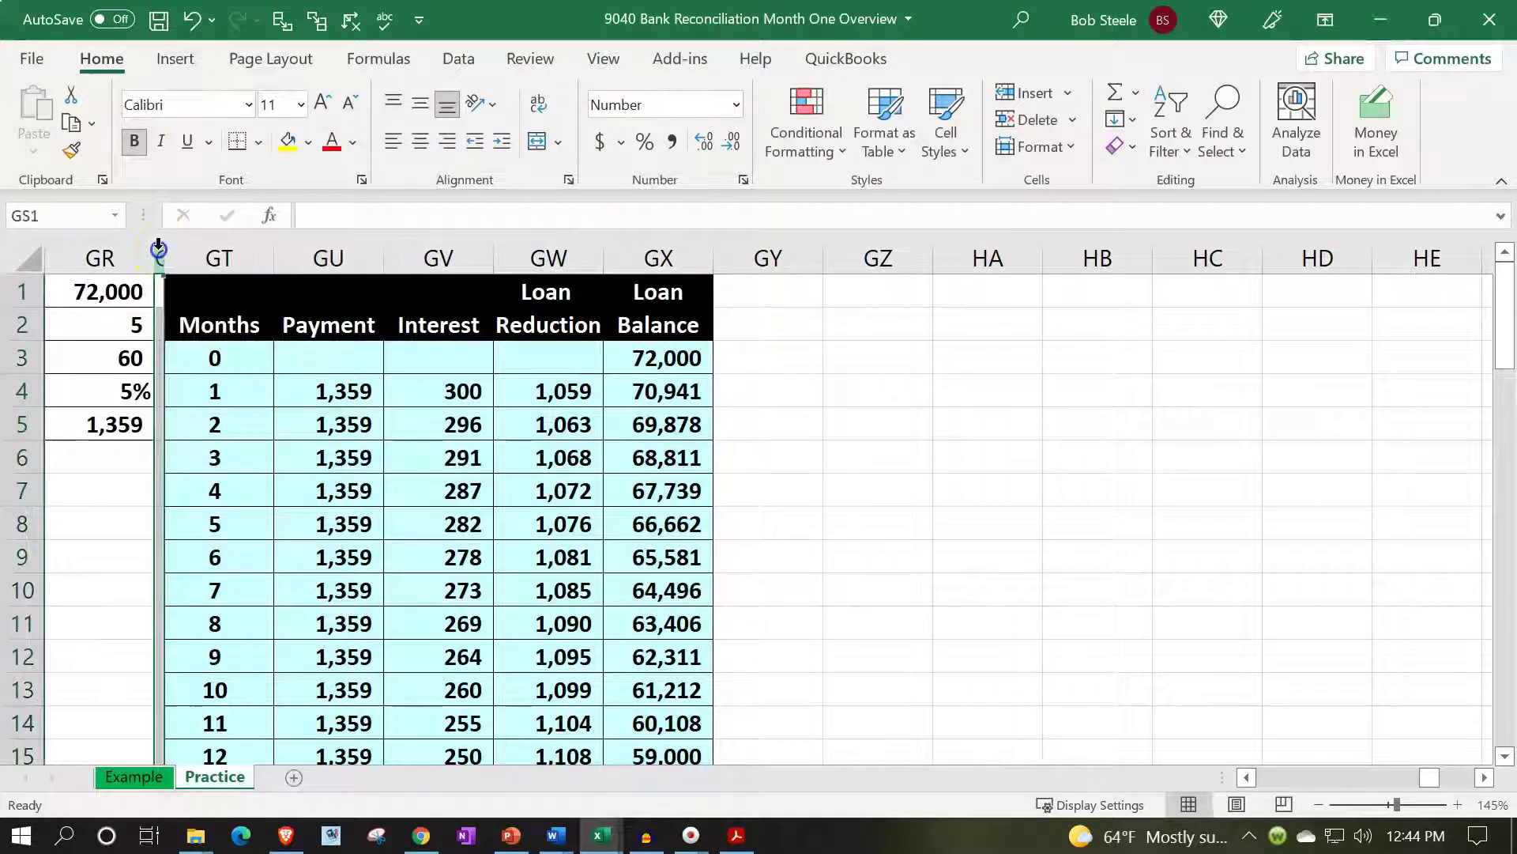
pyautogui.click(71, 150)
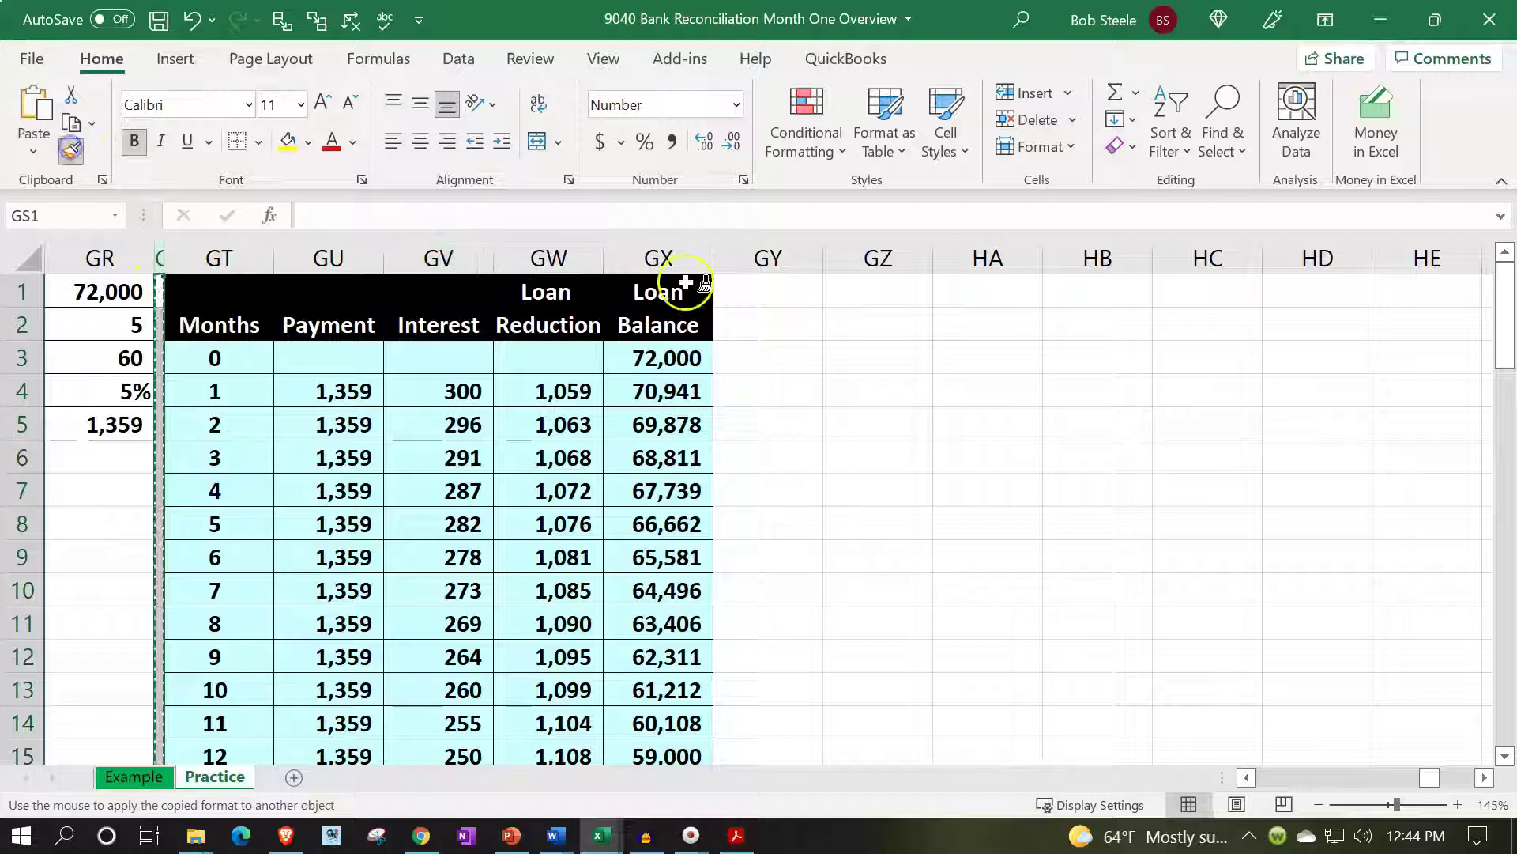
pyautogui.click(775, 257)
pyautogui.click(856, 385)
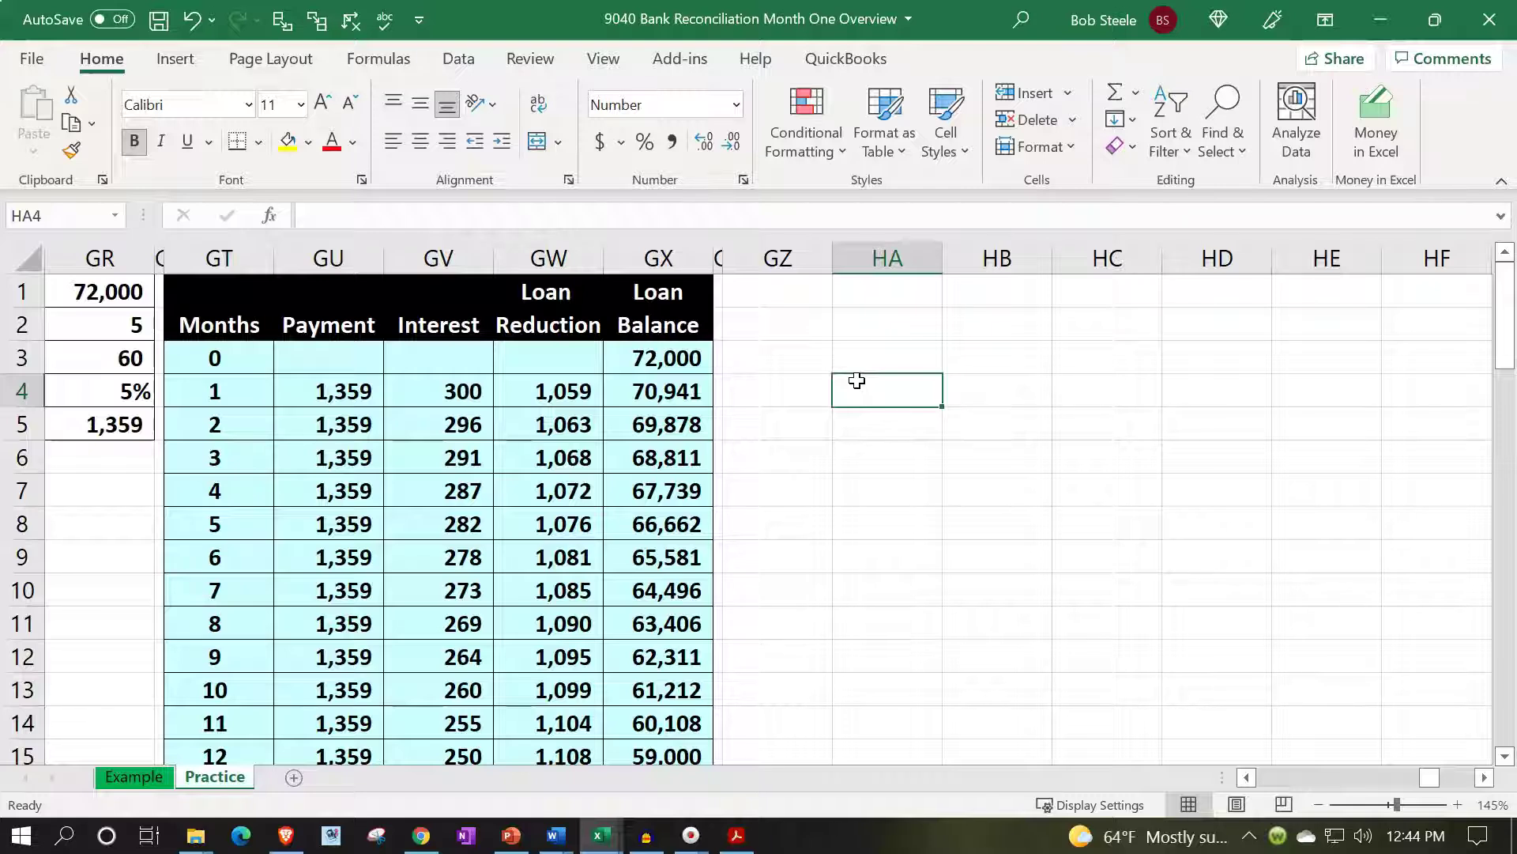
pyautogui.press('Left')
pyautogui.press('Left')
pyautogui.press('Left')
pyautogui.press('Left')
pyautogui.press('Left')
pyautogui.press('Left')
pyautogui.press('Left')
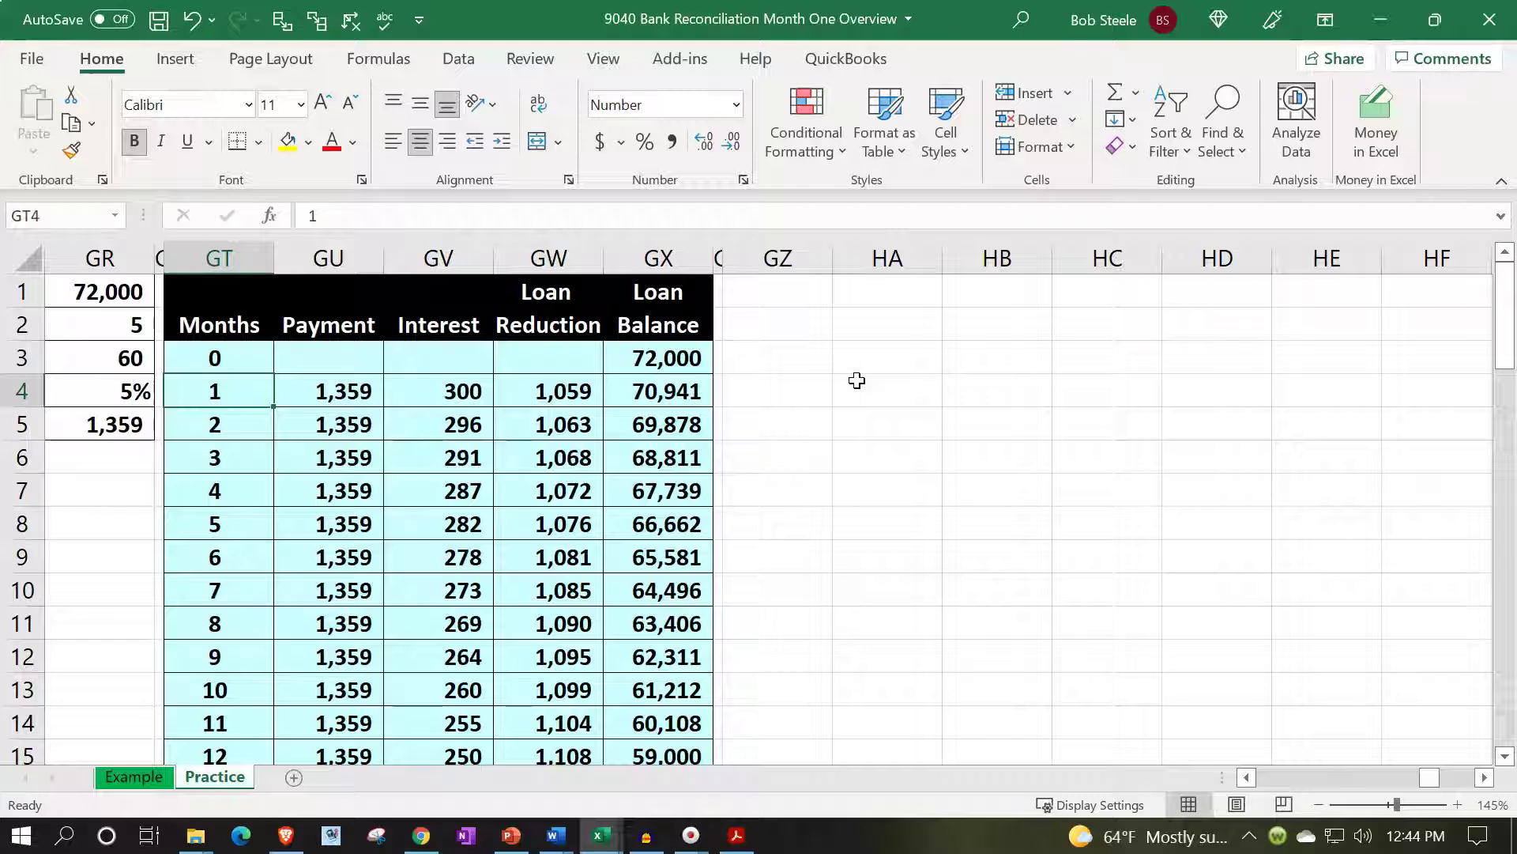
# Go back across the Practice sheet to the general ledger's Checking account and select its beginning balance in AI4
pyautogui.press('Left')
pyautogui.press('Left')
pyautogui.press('Left')
pyautogui.press('Left')
pyautogui.press('Left')
pyautogui.press('Left')
pyautogui.press('Left')
pyautogui.press('Left')
pyautogui.press('Left')
pyautogui.press('Left')
pyautogui.press('Left')
pyautogui.press('Left')
pyautogui.press('Left')
pyautogui.press('Left')
pyautogui.press('Left')
pyautogui.press('Left')
pyautogui.press('Left')
pyautogui.press('Left')
pyautogui.press('Left')
pyautogui.press('Left')
pyautogui.press('Left')
pyautogui.press('Left')
pyautogui.press('Left')
pyautogui.press('Left')
pyautogui.press('Left')
pyautogui.press('Left')
pyautogui.press('Left')
pyautogui.press('Left')
pyautogui.press('Left')
pyautogui.press('Left')
pyautogui.press('Left')
pyautogui.press('Left')
pyautogui.press('Left')
pyautogui.press('Left')
pyautogui.press('Left')
pyautogui.press('Left')
pyautogui.press('Left')
pyautogui.press('Left')
pyautogui.press('Left')
pyautogui.press('Left')
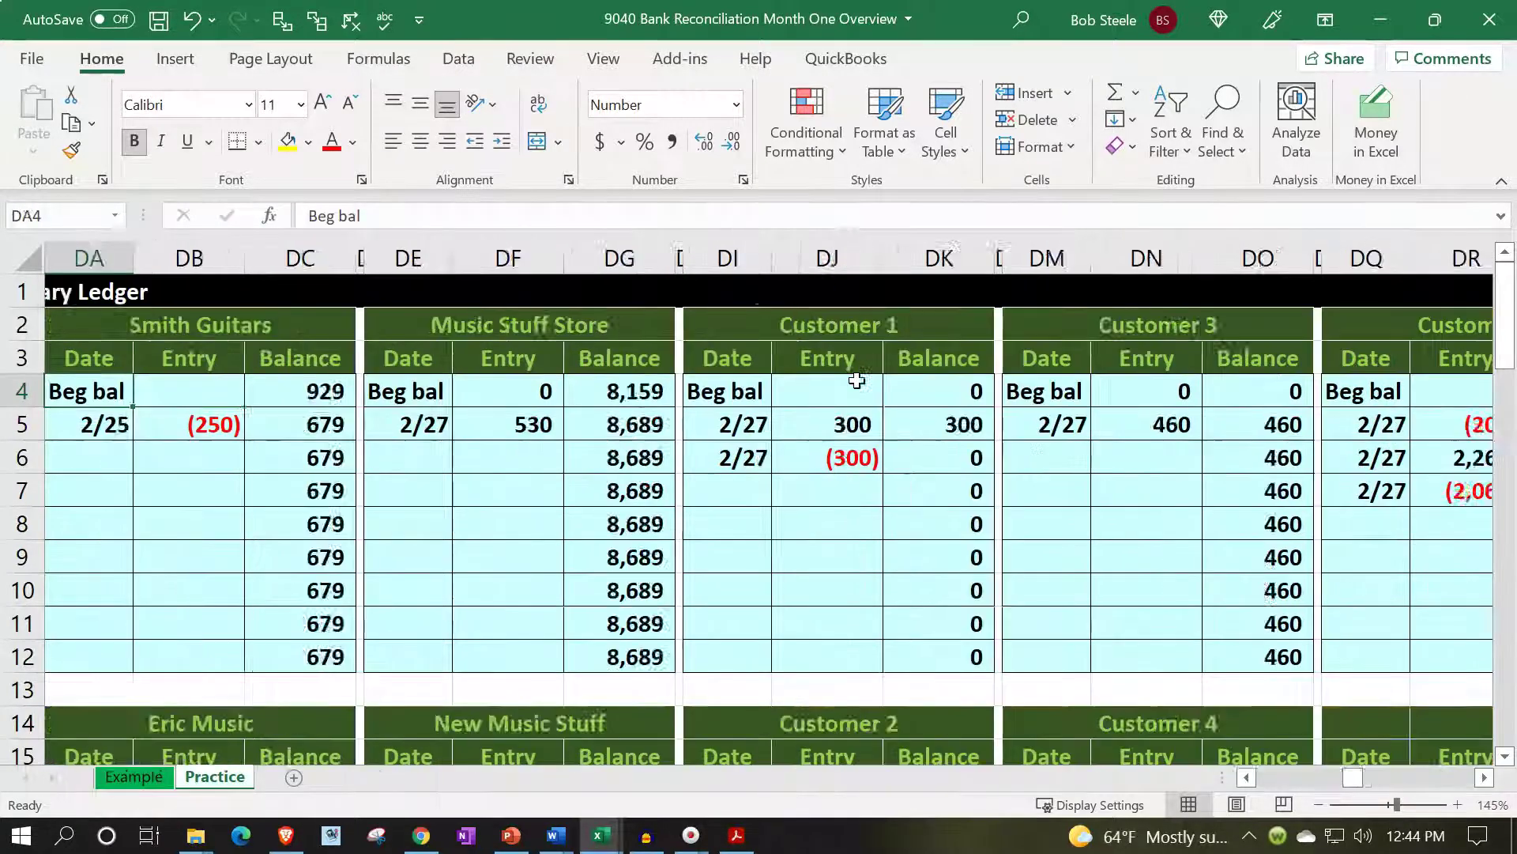
pyautogui.press('Left')
pyautogui.press('Left')
pyautogui.press('Left')
pyautogui.press('Left')
pyautogui.press('Left')
pyautogui.press('Left')
pyautogui.press('Left')
pyautogui.press('Left')
pyautogui.press('Left')
pyautogui.press('Left')
pyautogui.press('Left')
pyautogui.press('Left')
pyautogui.press('Left')
pyautogui.press('Left')
pyautogui.press('Left')
pyautogui.press('Left')
pyautogui.press('Left')
pyautogui.press('Left')
pyautogui.press('Left')
pyautogui.press('Left')
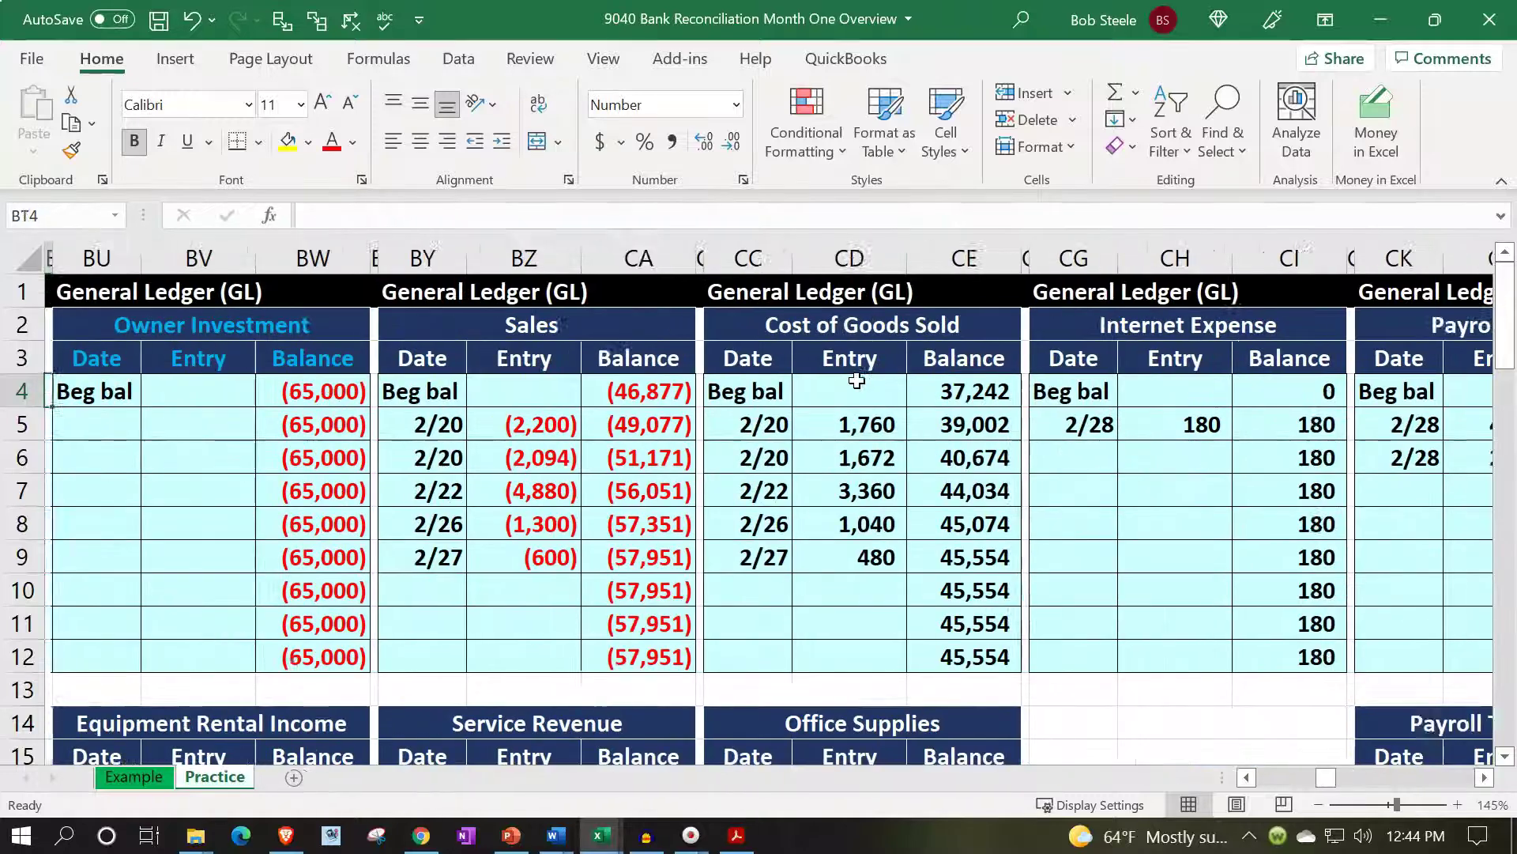
pyautogui.press('Left')
pyautogui.press('Left')
pyautogui.press('Left')
pyautogui.press('Left')
pyautogui.press('Left')
pyautogui.press('Left')
pyautogui.press('Left')
pyautogui.press('Left')
pyautogui.press('Left')
pyautogui.press('Left')
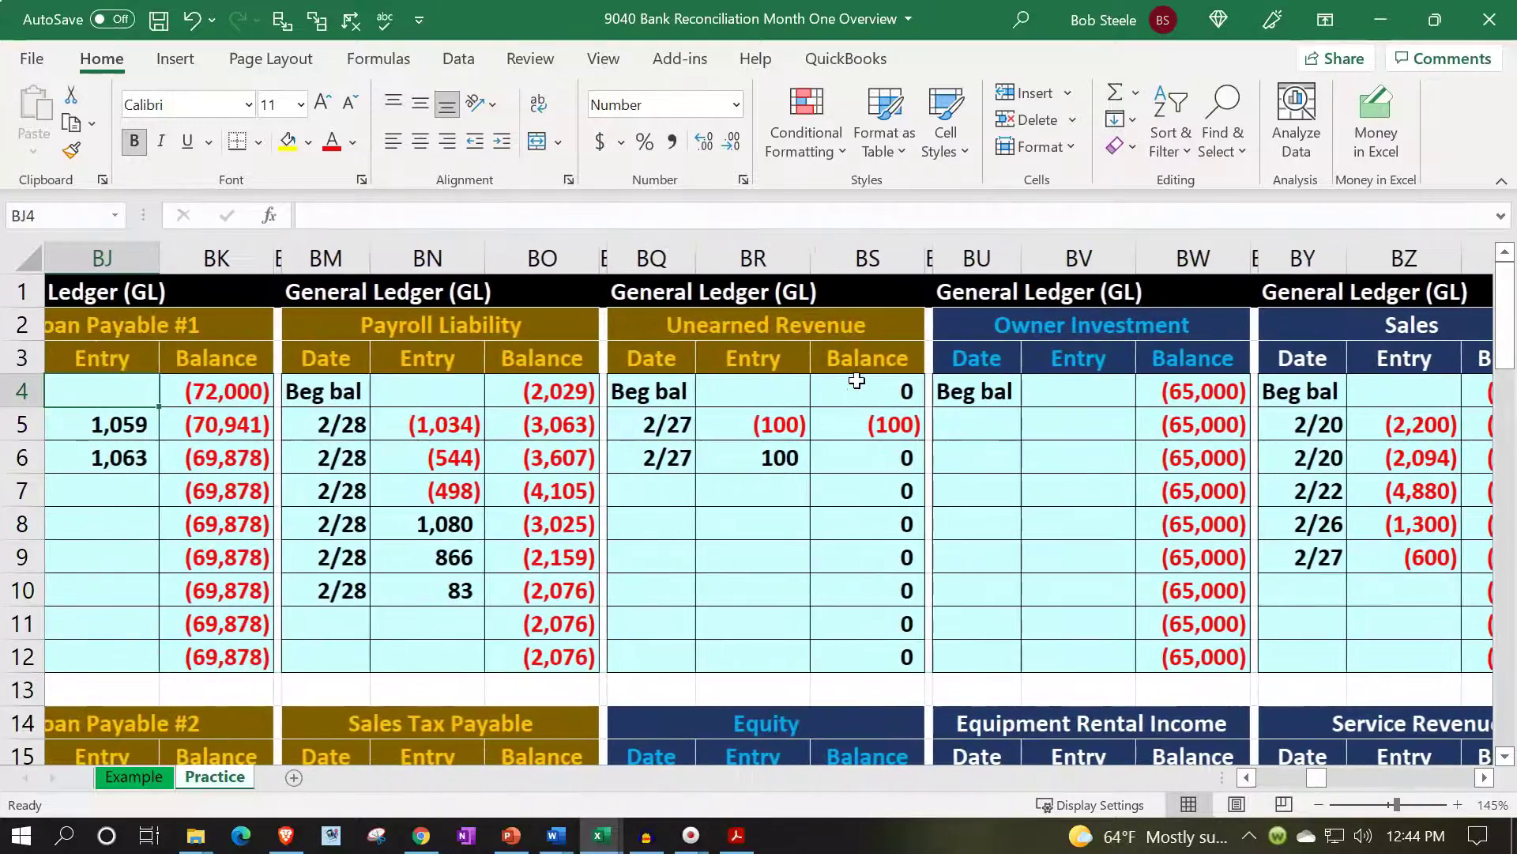
pyautogui.press('Left')
pyautogui.press('Left')
pyautogui.press('Left')
pyautogui.press('Left')
pyautogui.press('Left')
pyautogui.press('Left')
pyautogui.press('Left')
pyautogui.press('Left')
pyautogui.press('Left')
pyautogui.press('Left')
pyautogui.press('Left')
pyautogui.press('Left')
pyautogui.press('Left')
pyautogui.press('Left')
pyautogui.press('Left')
pyautogui.press('Left')
pyautogui.press('Left')
pyautogui.press('Left')
pyautogui.press('Left')
pyautogui.press('Left')
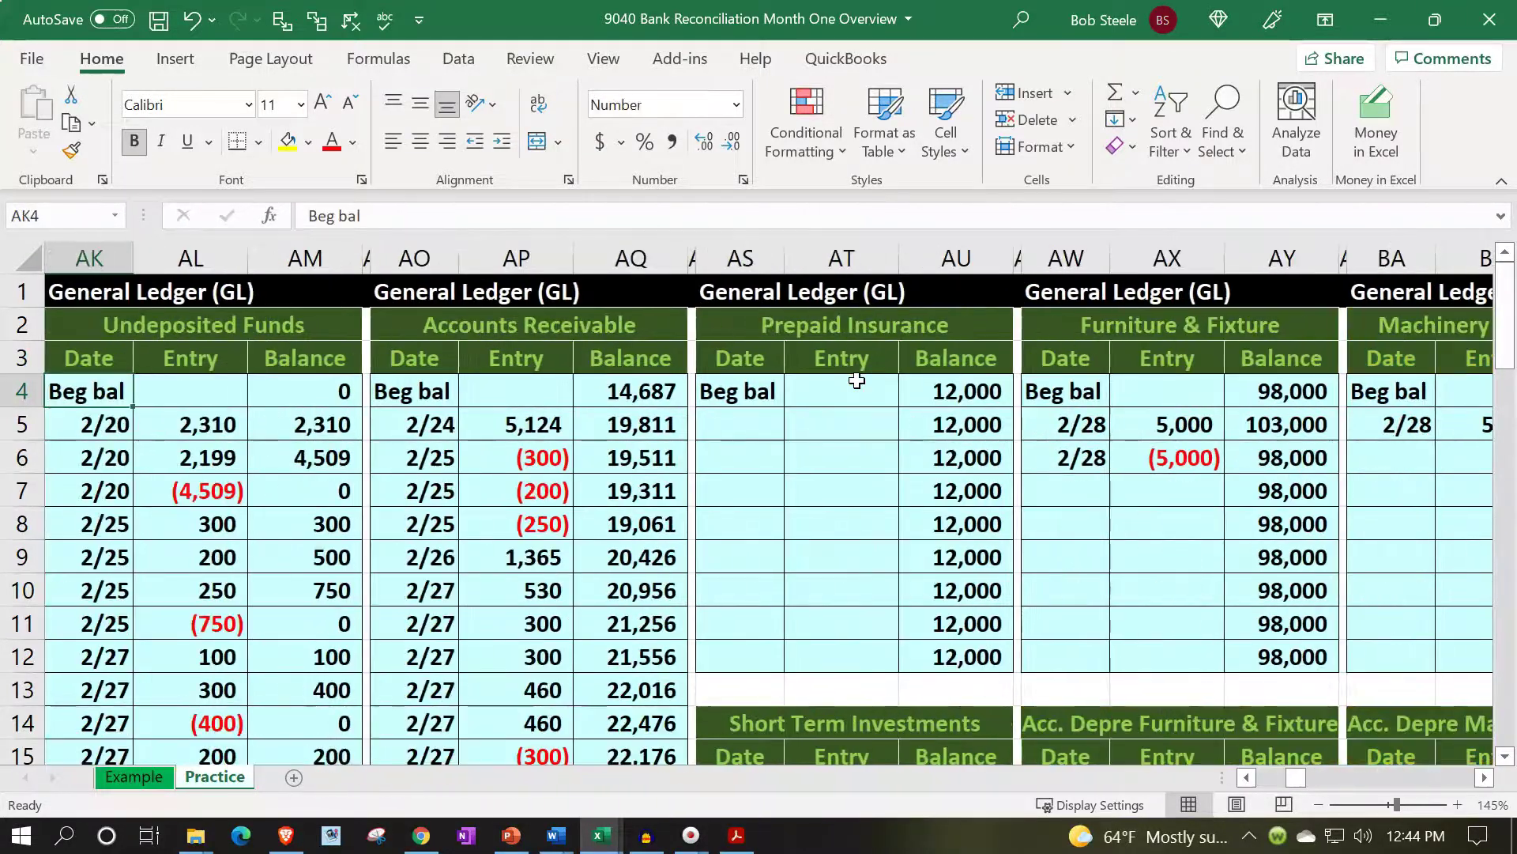
pyautogui.press('Left')
pyautogui.press('Left')
pyautogui.press('Left')
pyautogui.press('Left')
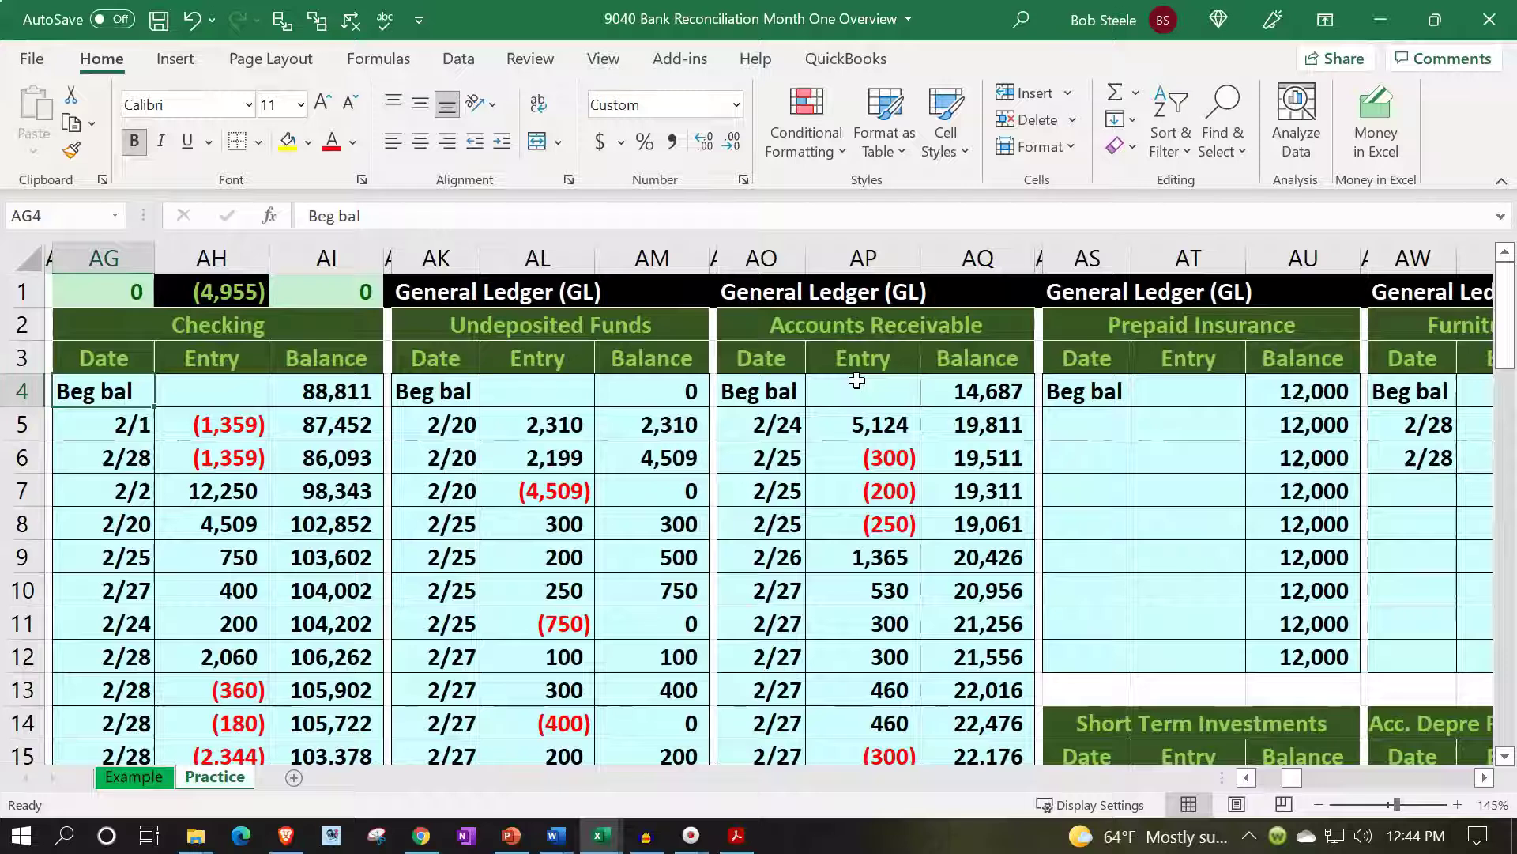
pyautogui.click(311, 399)
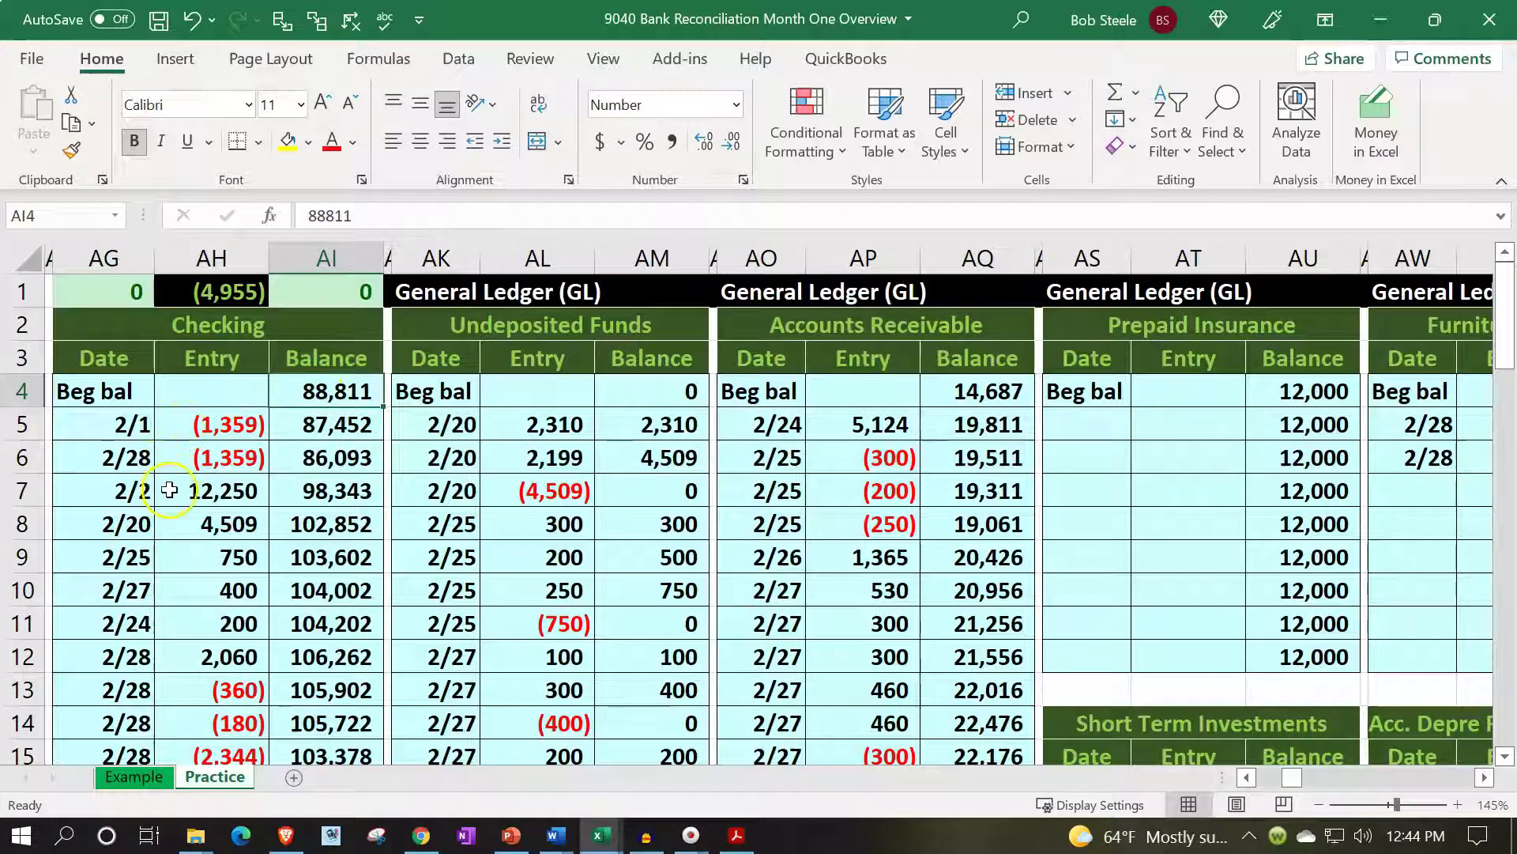
# Switch to the 7320 Review Reports & Export to Excel workbook and copy the January Checking ledger, AO2:AQ24, from the Practice sheet
pyautogui.click(600, 839)
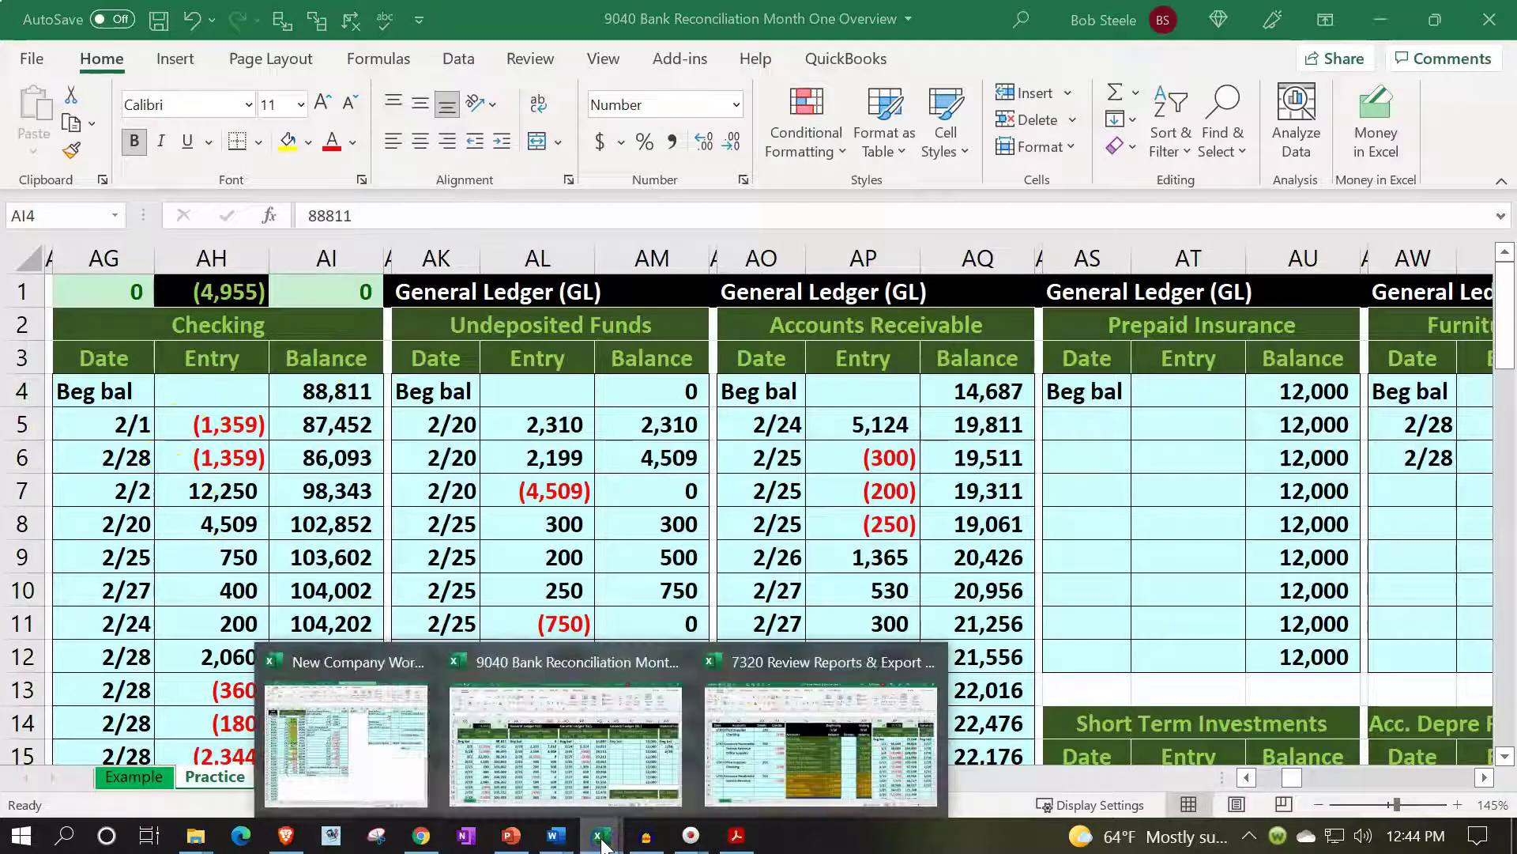
pyautogui.click(803, 722)
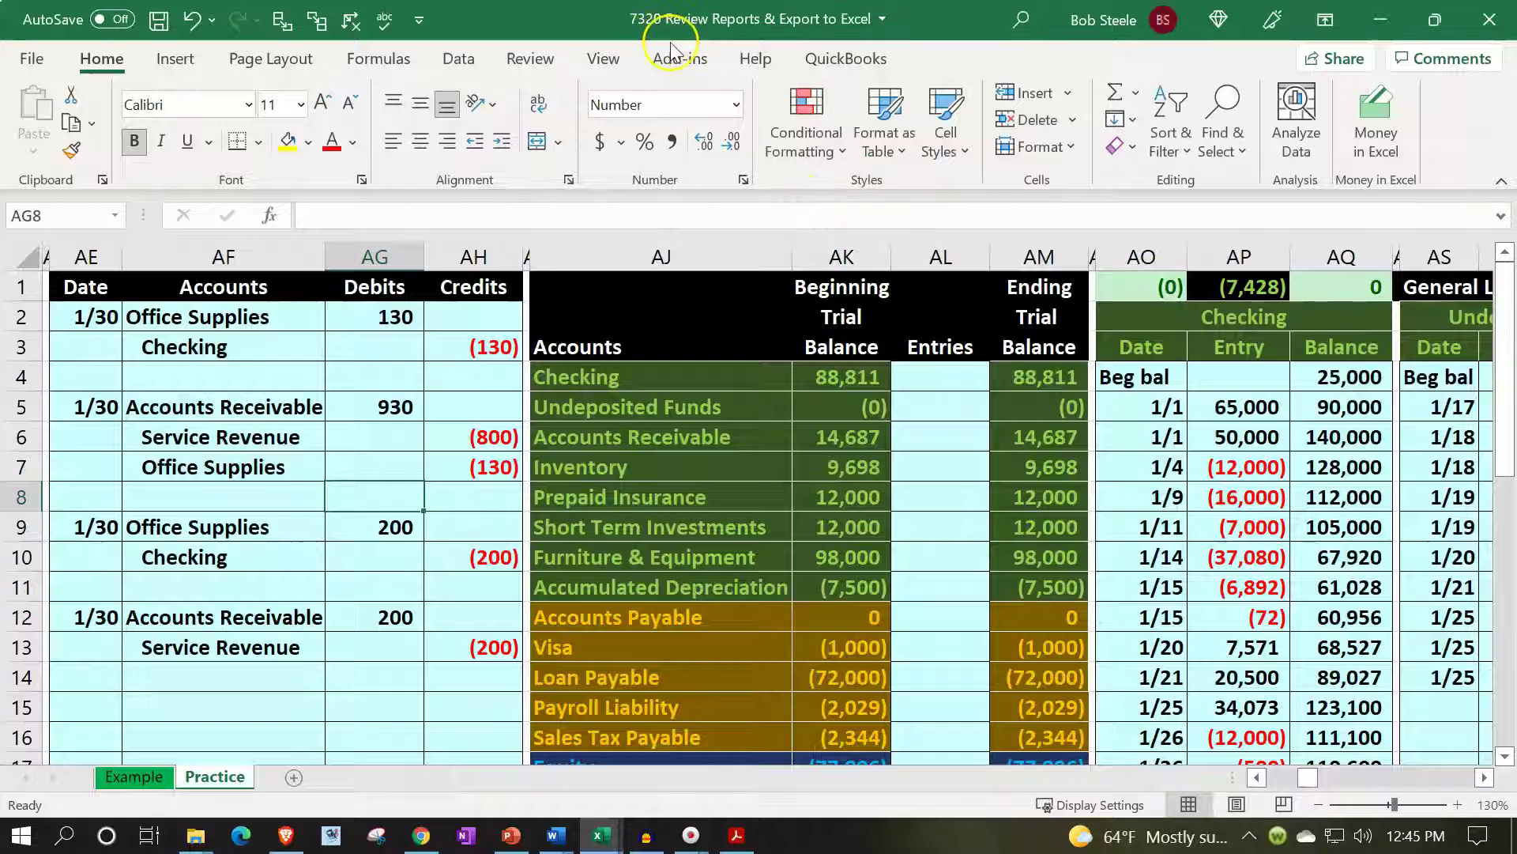
pyautogui.click(1262, 462)
pyautogui.scroll(-4, 1260, 463)
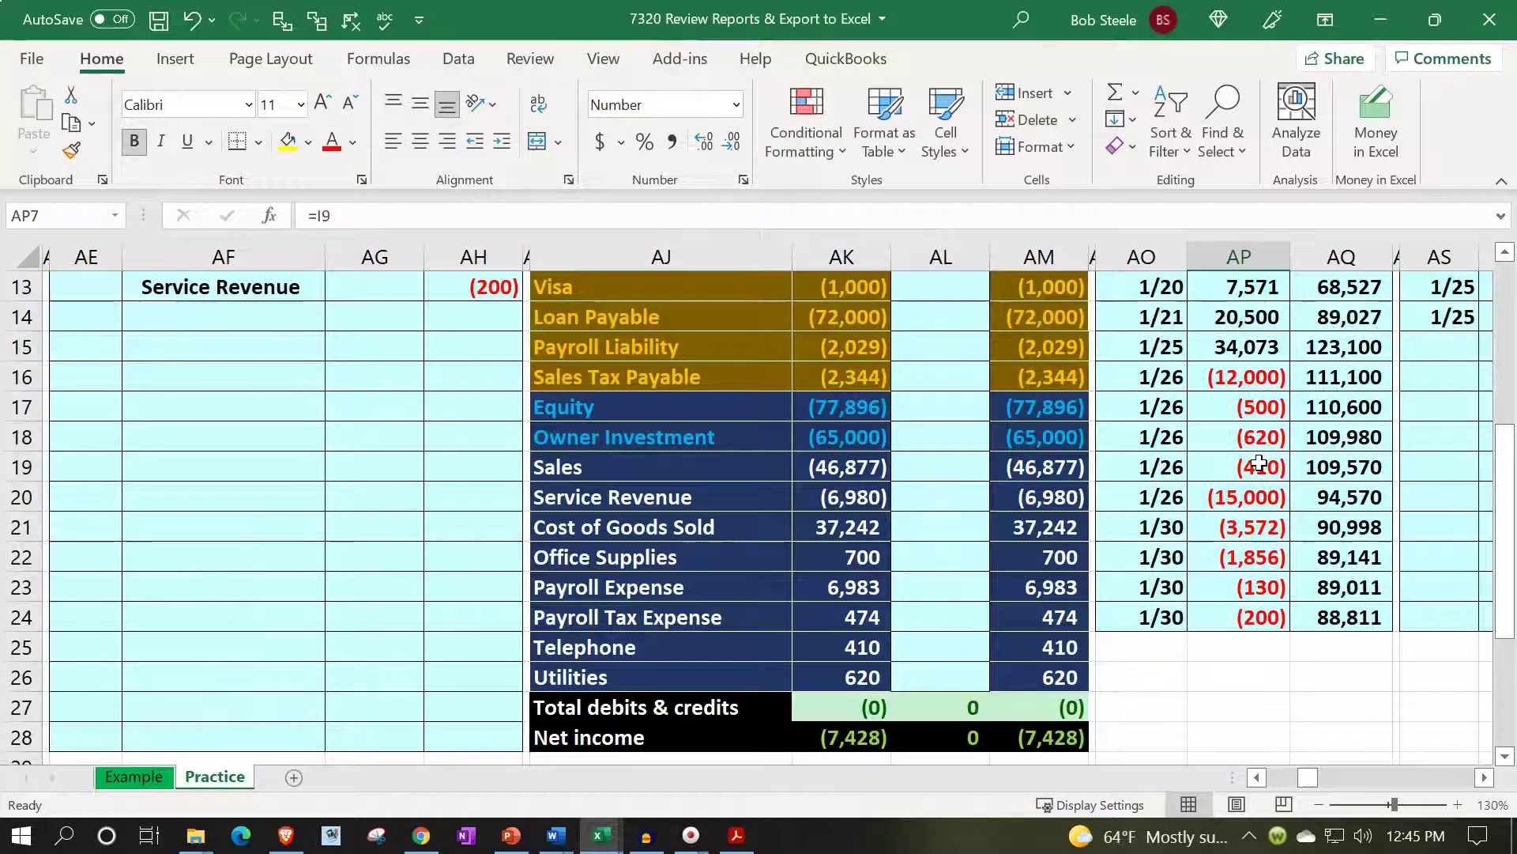
pyautogui.scroll(4, 1259, 463)
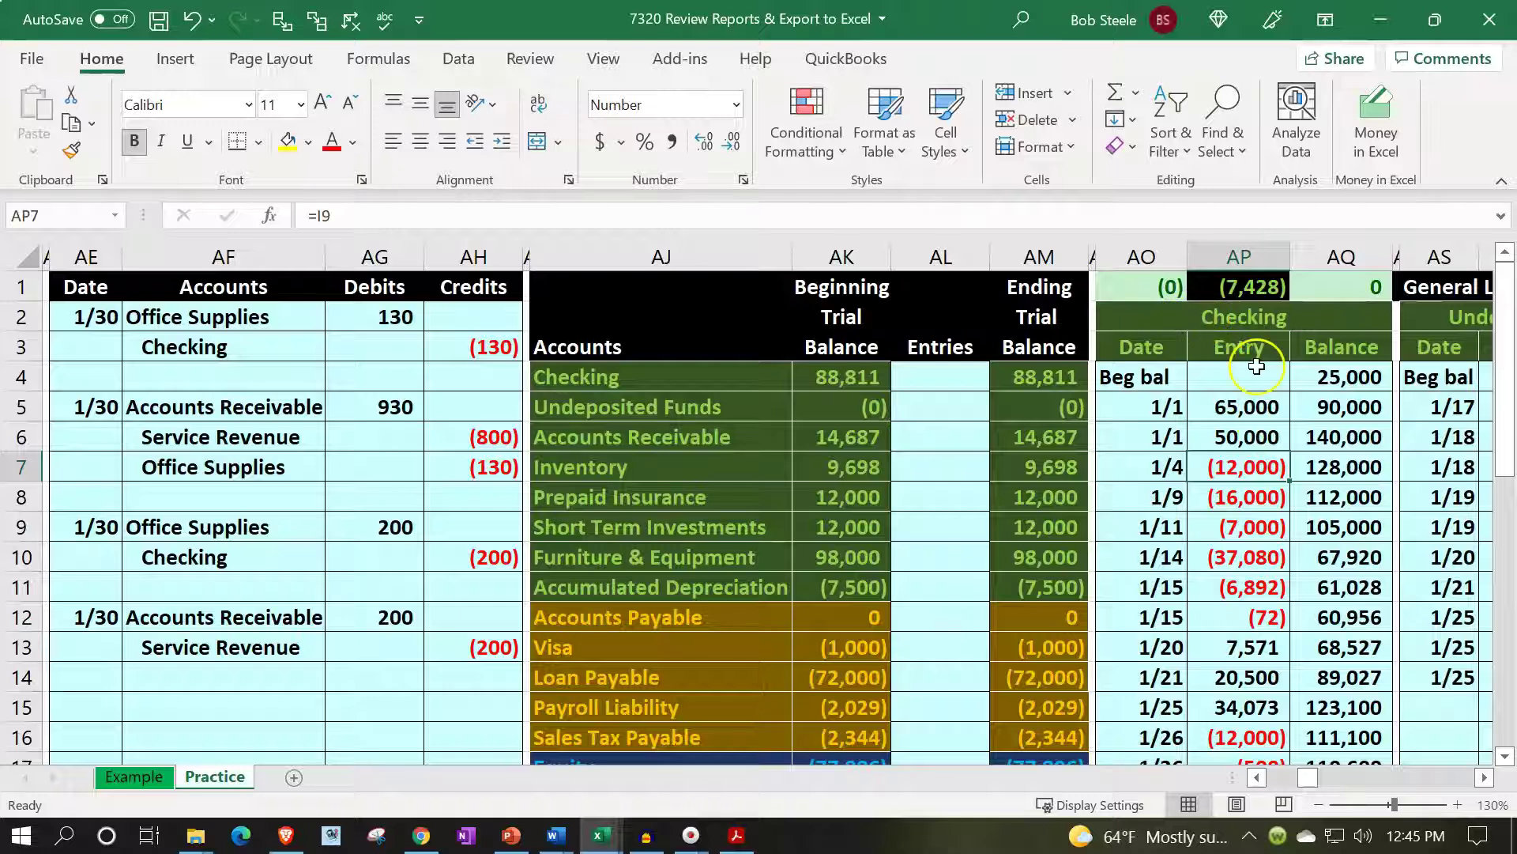
pyautogui.moveTo(1148, 319); pyautogui.dragTo(1320, 699)
pyautogui.hotkey('ctrl', 'c')
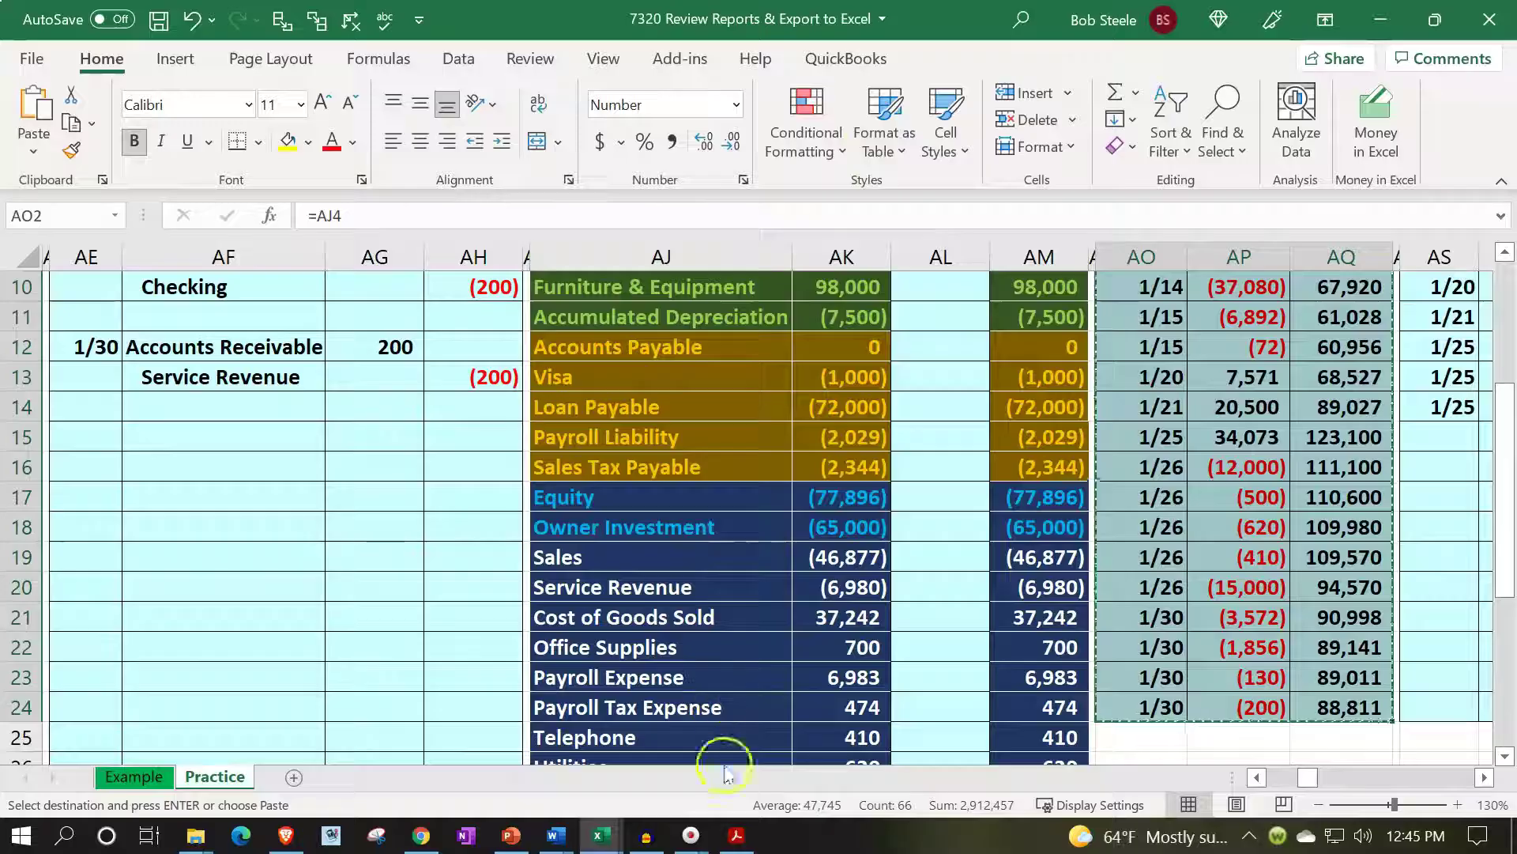
# Switch to the 9040 Bank Reconciliation Month One Overview workbook and go across its Practice sheet to the blank columns beyond the loan table
pyautogui.click(736, 837)
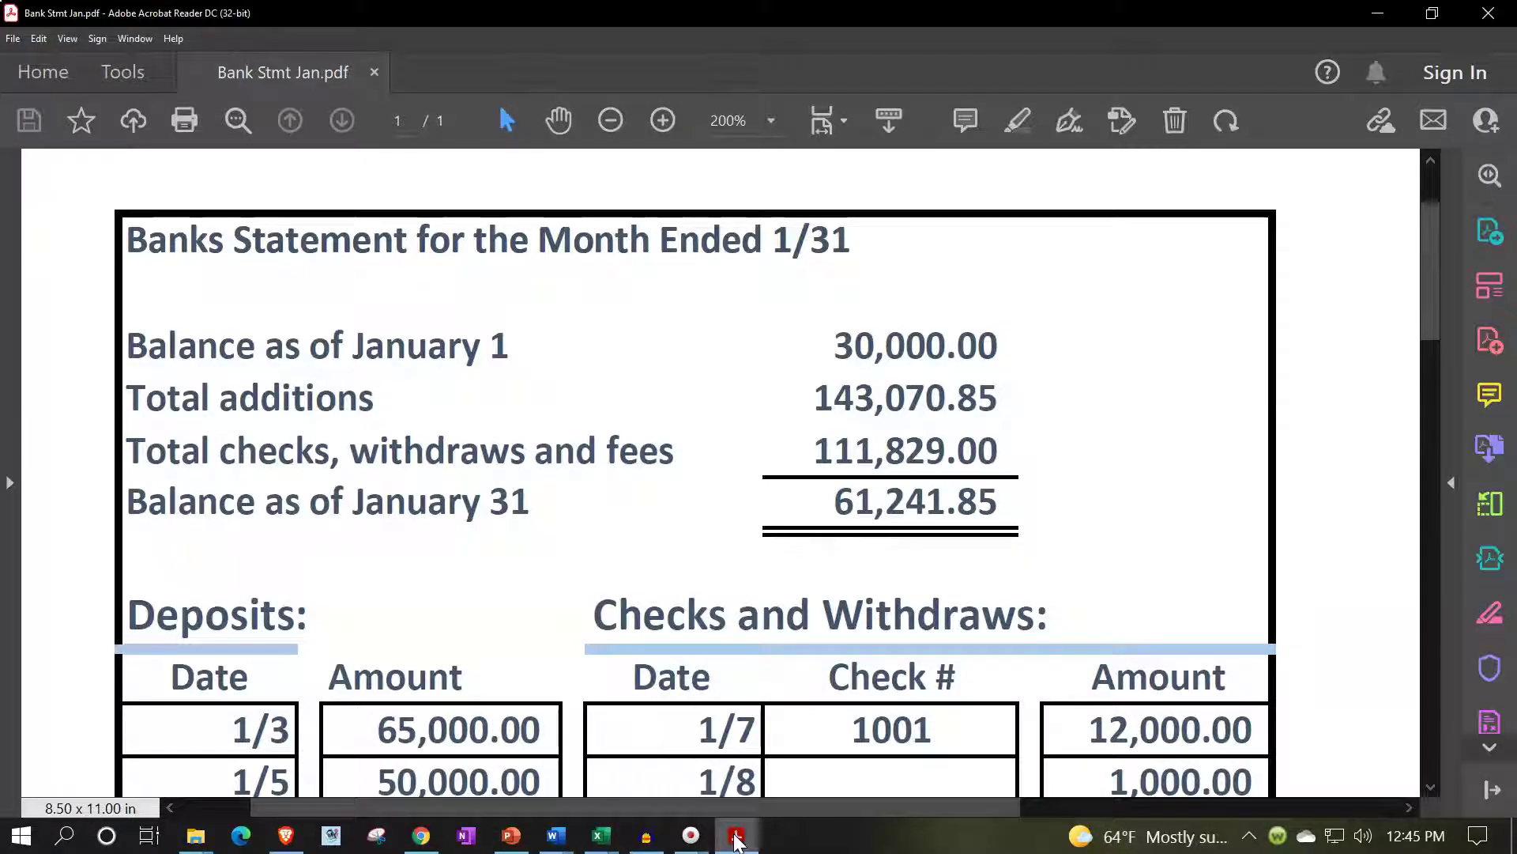
pyautogui.click(600, 835)
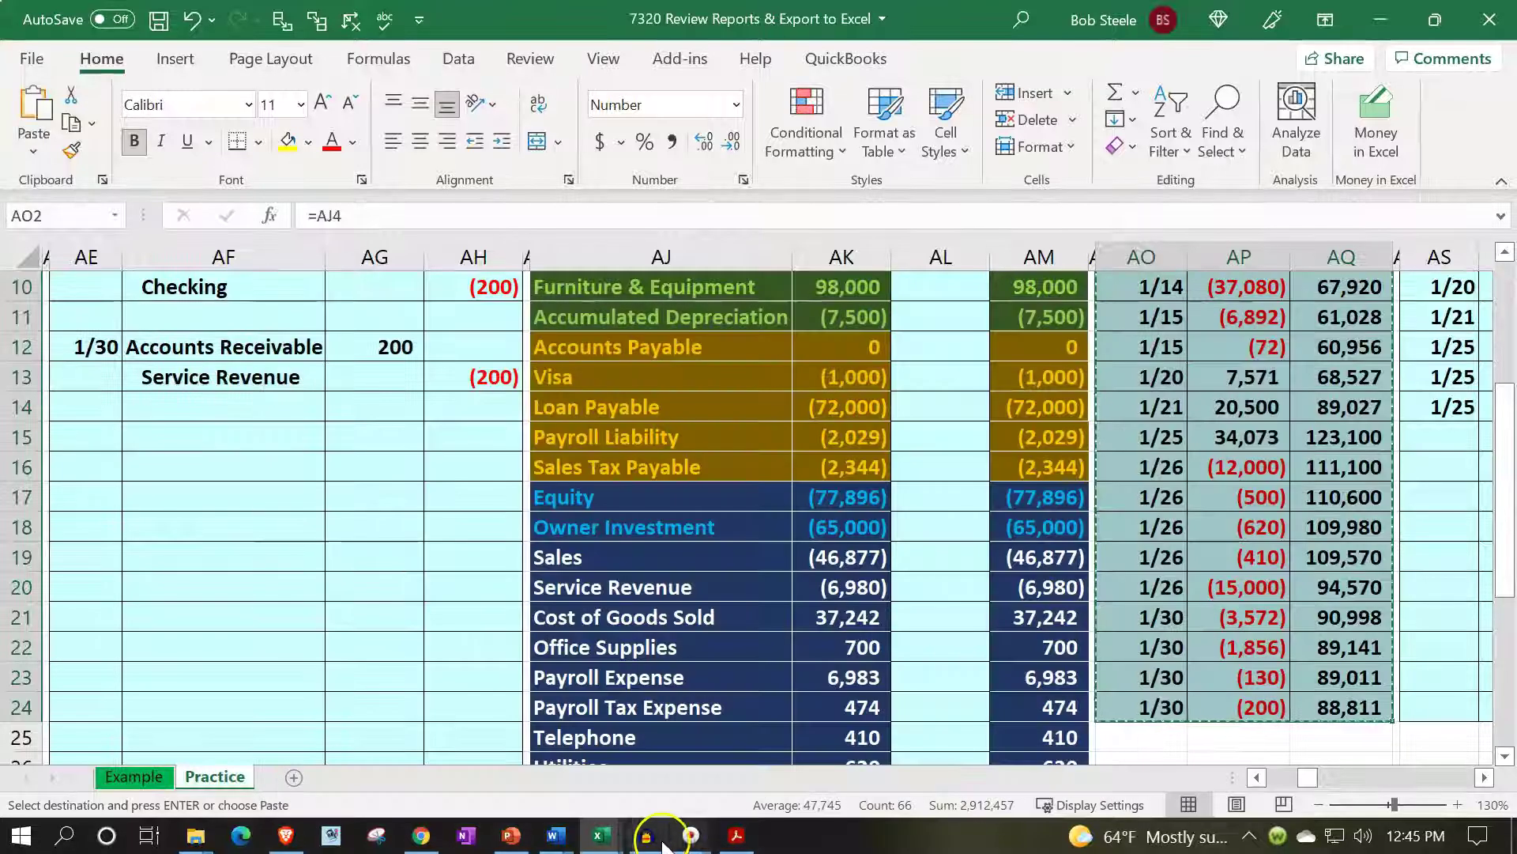
pyautogui.click(599, 836)
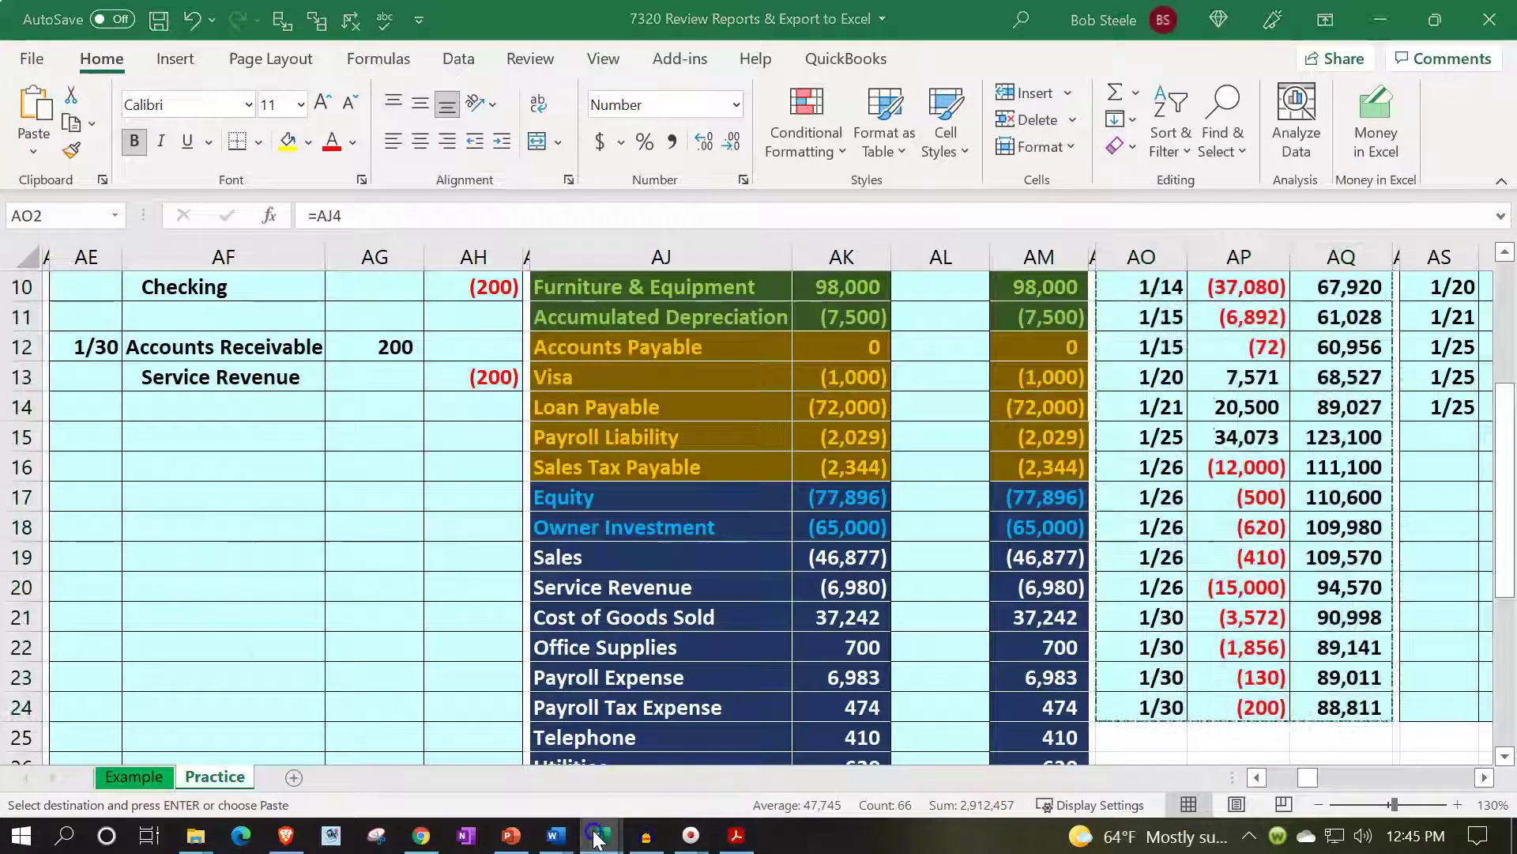
pyautogui.click(566, 743)
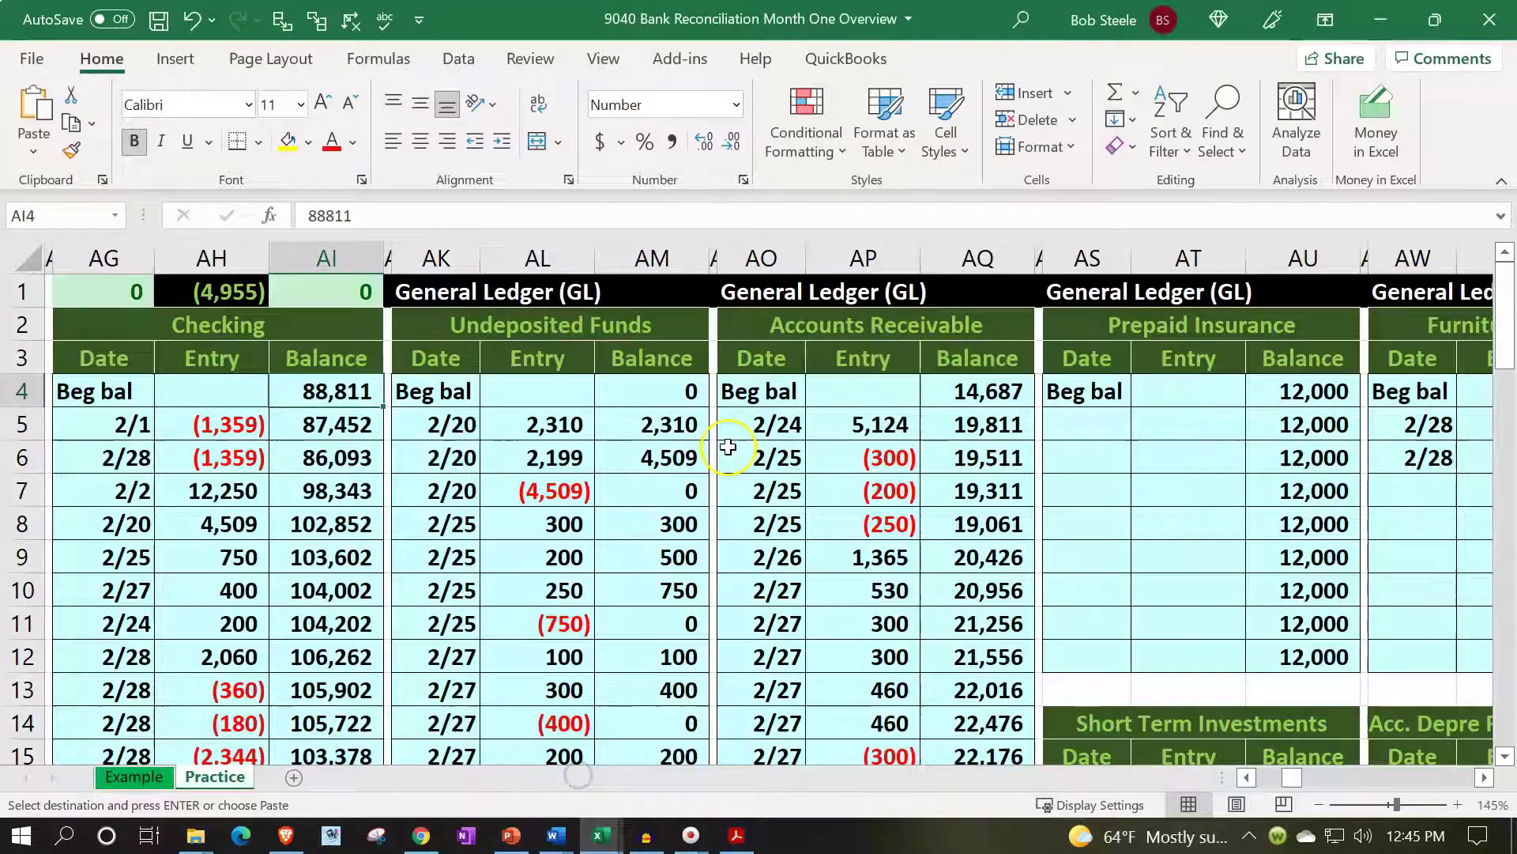
pyautogui.click(830, 355)
pyautogui.press('Right')
pyautogui.press('Right')
pyautogui.press('Right')
pyautogui.press('Right')
pyautogui.press('Right')
pyautogui.press('Right')
pyautogui.press('Right')
pyautogui.press('Right')
pyautogui.press('Right')
pyautogui.press('Right')
pyautogui.press('Right')
pyautogui.press('Right')
pyautogui.press('Right')
pyautogui.press('Right')
pyautogui.press('Right')
pyautogui.press('Right')
pyautogui.press('Right')
pyautogui.press('Right')
pyautogui.press('Right')
pyautogui.press('Right')
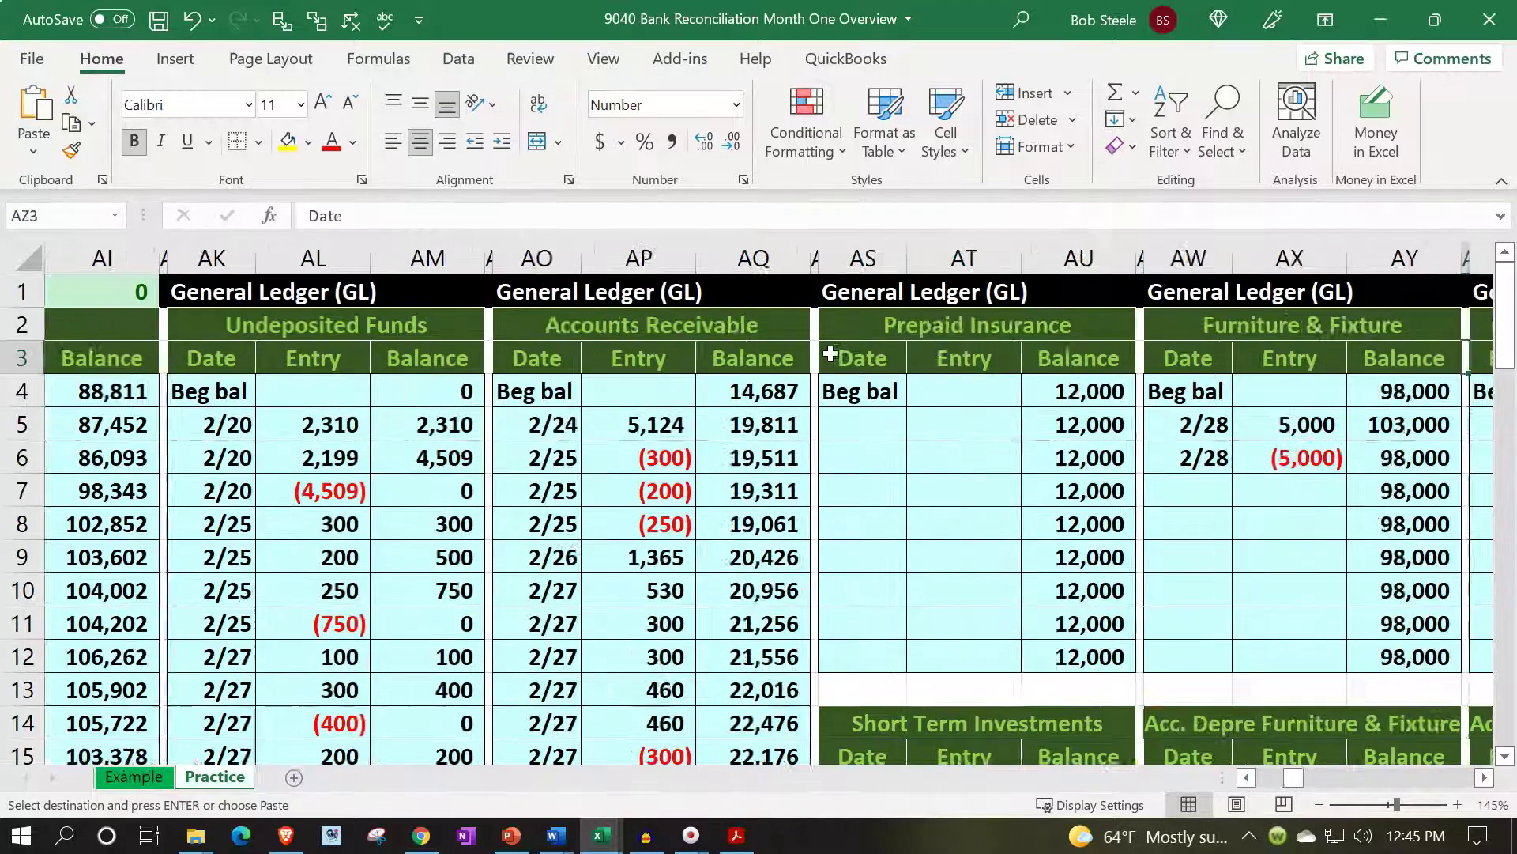
pyautogui.press('Right')
pyautogui.press('Right')
pyautogui.press('Right')
pyautogui.press('Right')
pyautogui.press('Right')
pyautogui.press('Right')
pyautogui.press('Right')
pyautogui.press('Right')
pyautogui.press('Right')
pyautogui.press('Right')
pyautogui.press('Right')
pyautogui.press('Right')
pyautogui.press('Right')
pyautogui.press('Right')
pyautogui.press('Right')
pyautogui.press('Right')
pyautogui.press('Right')
pyautogui.press('Right')
pyautogui.press('Right')
pyautogui.press('Right')
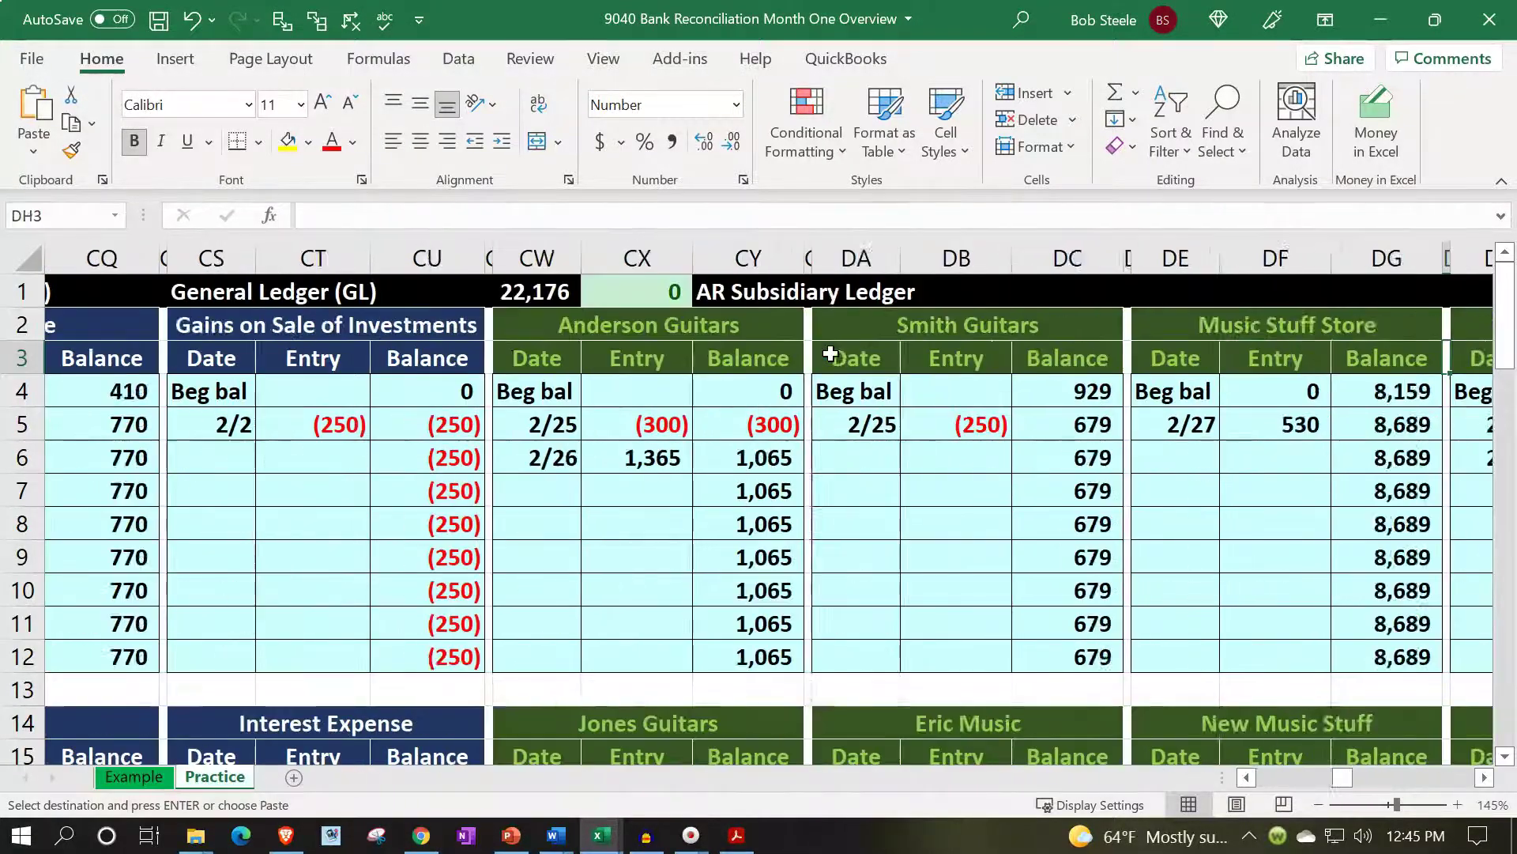
pyautogui.press('Right')
pyautogui.press('Right')
pyautogui.press('Right')
pyautogui.press('Right')
pyautogui.press('Right')
pyautogui.press('Right')
pyautogui.press('Right')
pyautogui.press('Right')
pyautogui.press('Right')
pyautogui.press('Right')
pyautogui.press('Right')
pyautogui.press('Right')
pyautogui.press('Right')
pyautogui.press('Right')
pyautogui.press('Right')
pyautogui.press('Right')
pyautogui.press('Right')
pyautogui.press('Right')
pyautogui.press('Right')
pyautogui.press('Right')
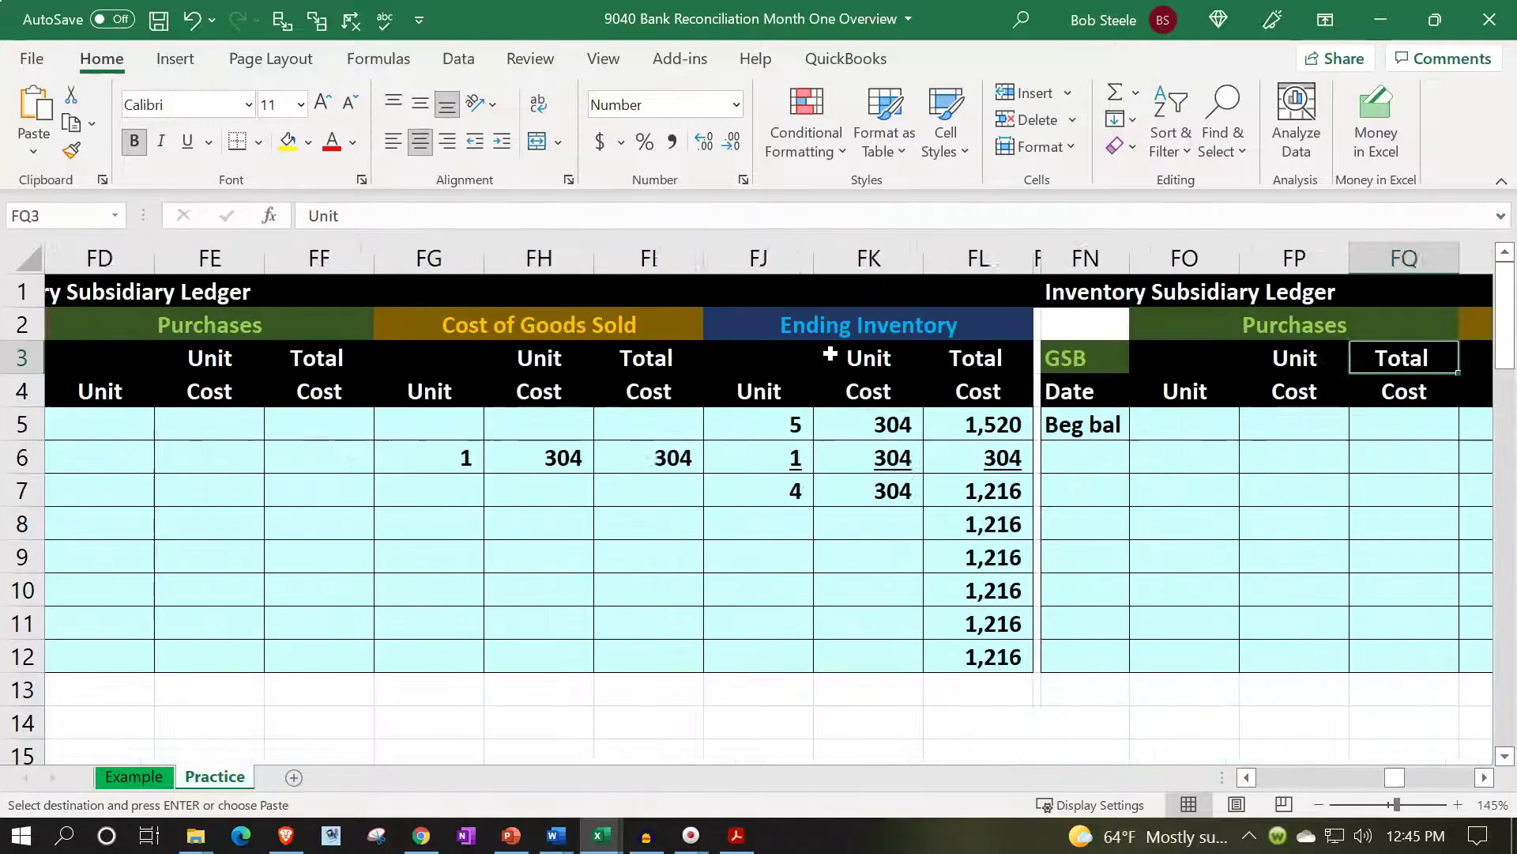
pyautogui.press('Right')
pyautogui.press('Right')
pyautogui.press('Right')
pyautogui.press('Right')
pyautogui.press('Right')
pyautogui.press('Right')
pyautogui.press('Right')
pyautogui.press('Right')
pyautogui.press('Right')
pyautogui.press('Right')
pyautogui.press('Right')
pyautogui.press('Right')
pyautogui.press('Right')
pyautogui.press('Right')
pyautogui.press('Right')
pyautogui.press('Right')
pyautogui.press('Right')
pyautogui.press('Right')
pyautogui.press('Right')
pyautogui.press('Right')
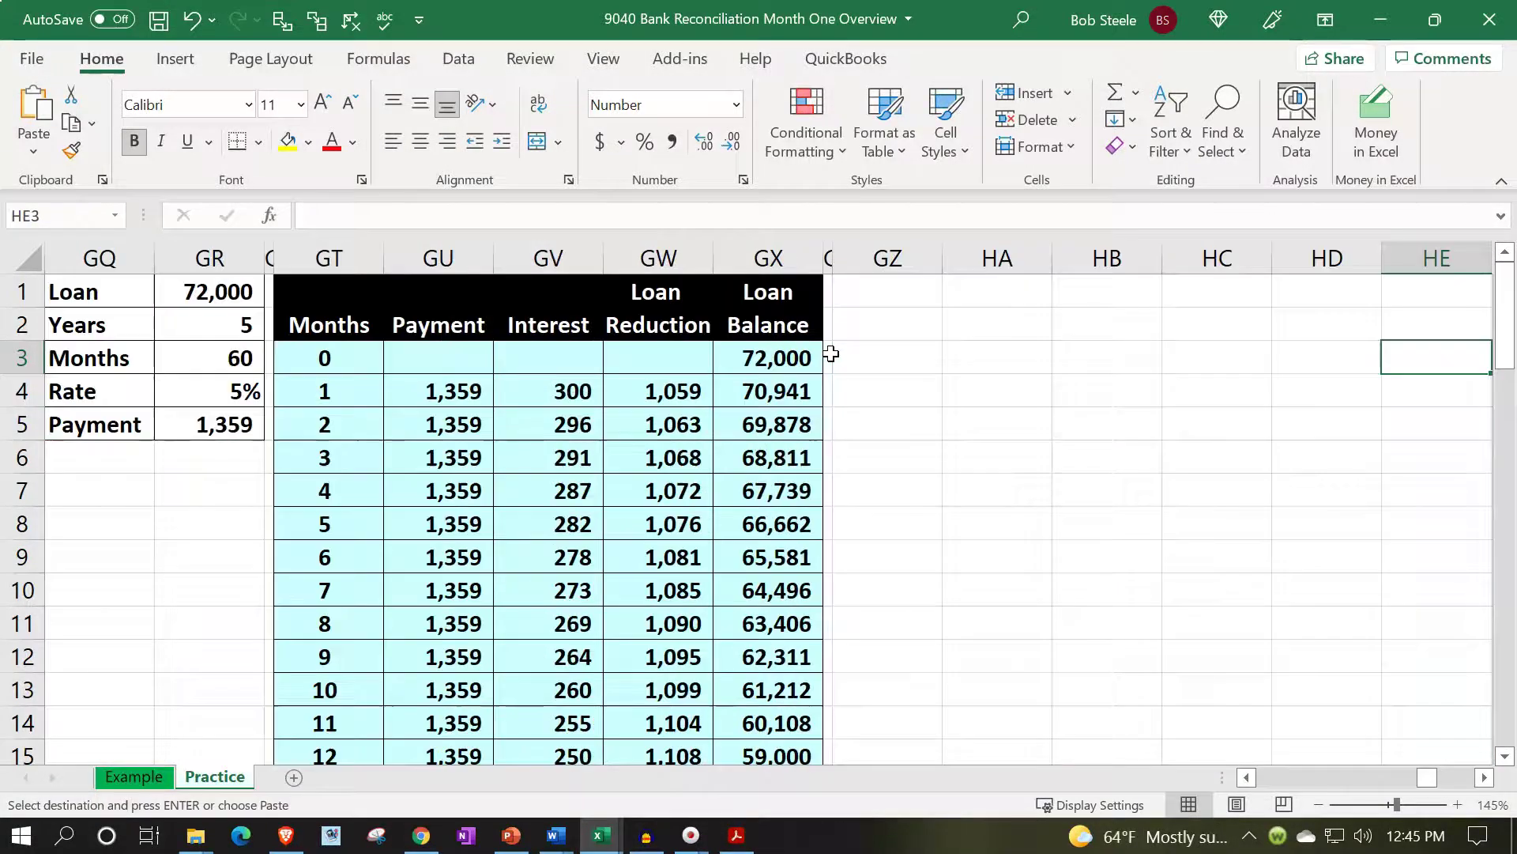
pyautogui.press('Left')
pyautogui.press('Left')
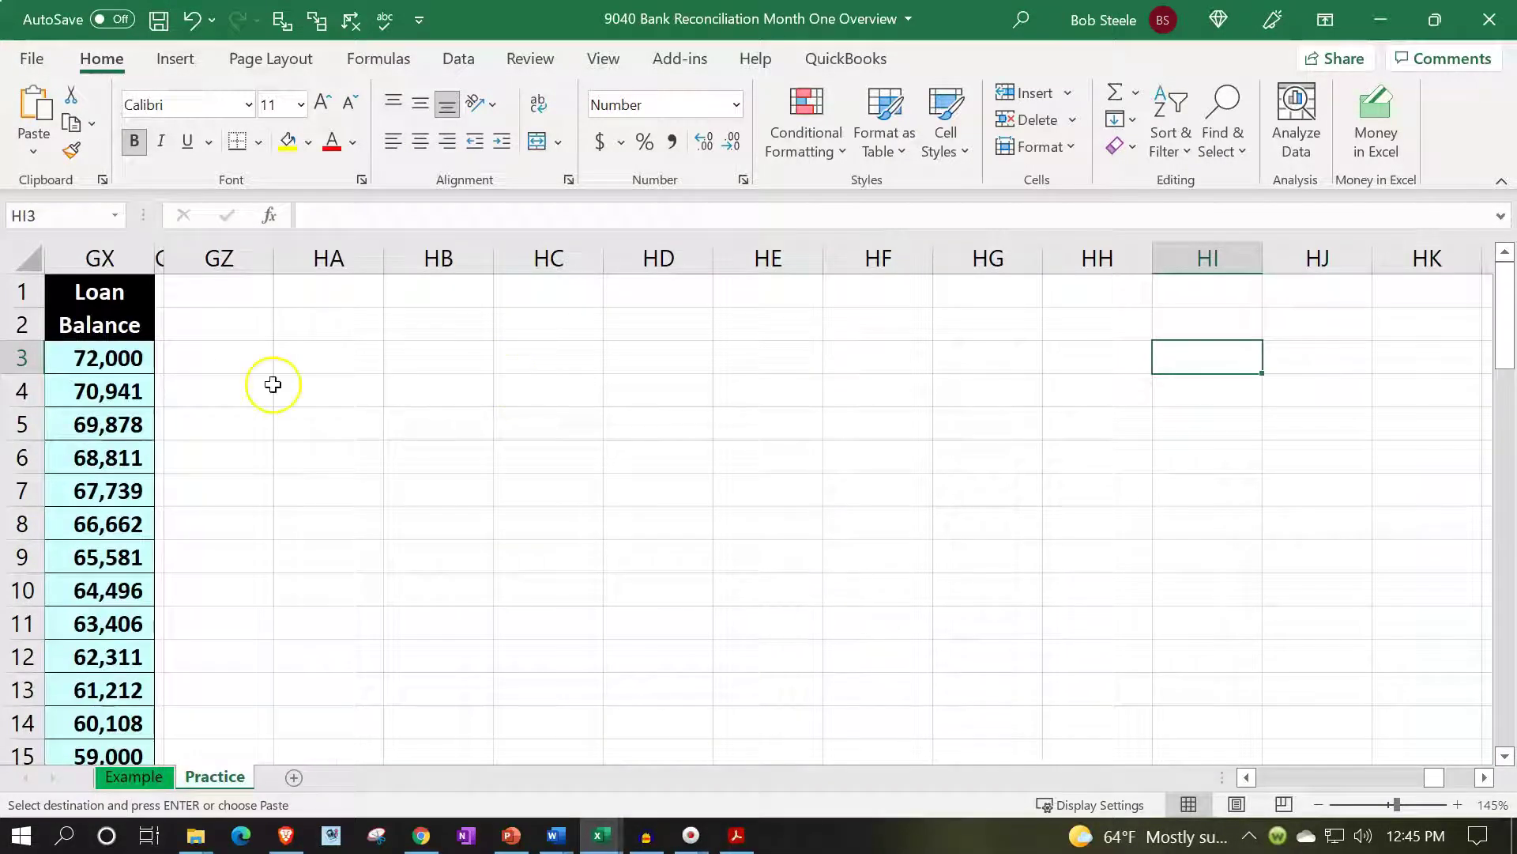
# Paste the copied January Checking ledger at GZ1 as values, and paste its source formatting over the same range
pyautogui.click(214, 289)
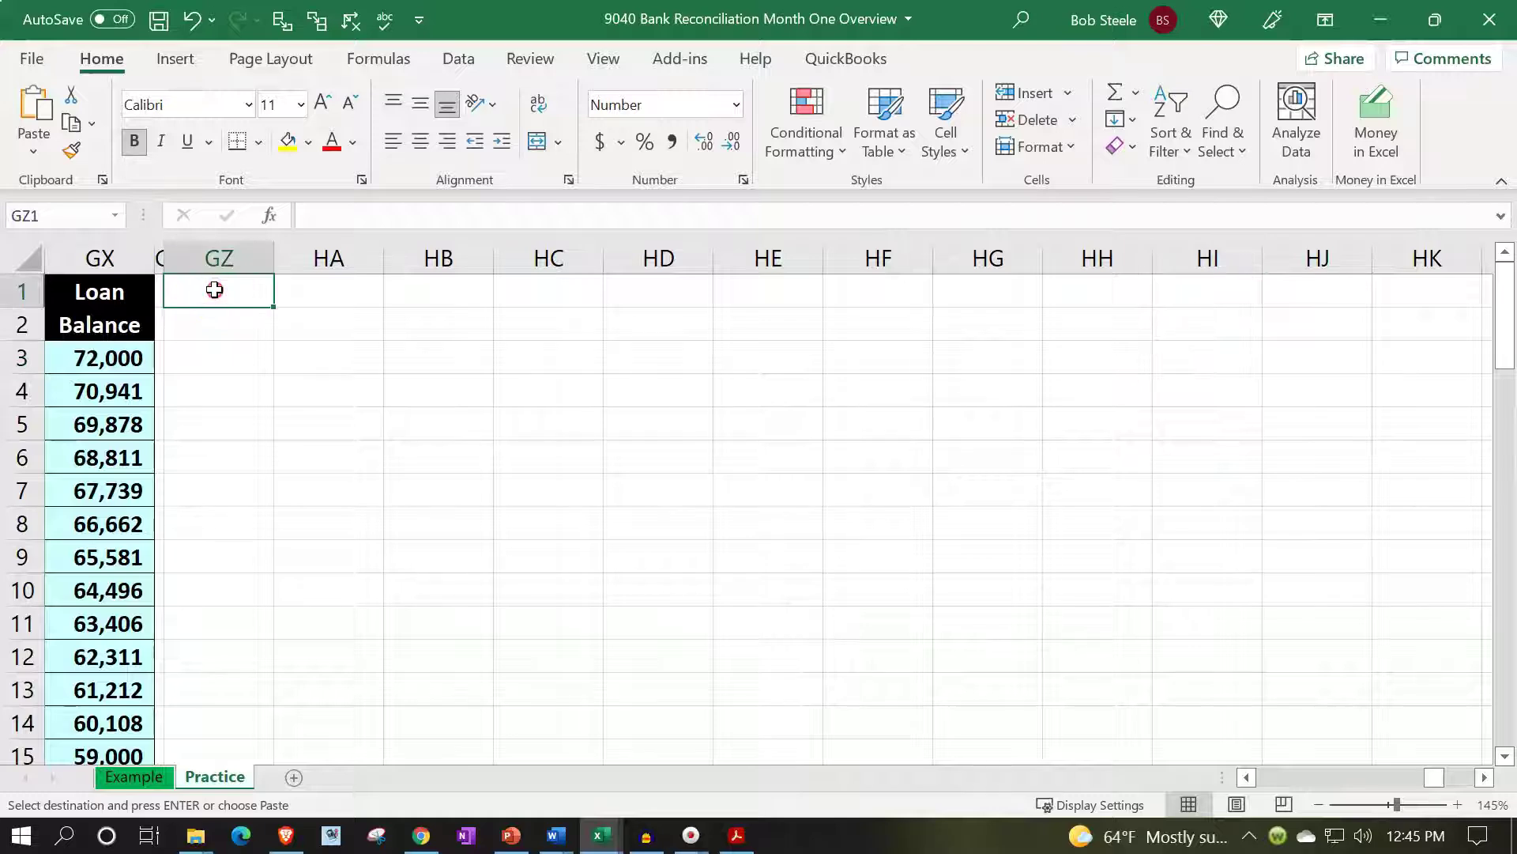
pyautogui.rightClick(214, 290)
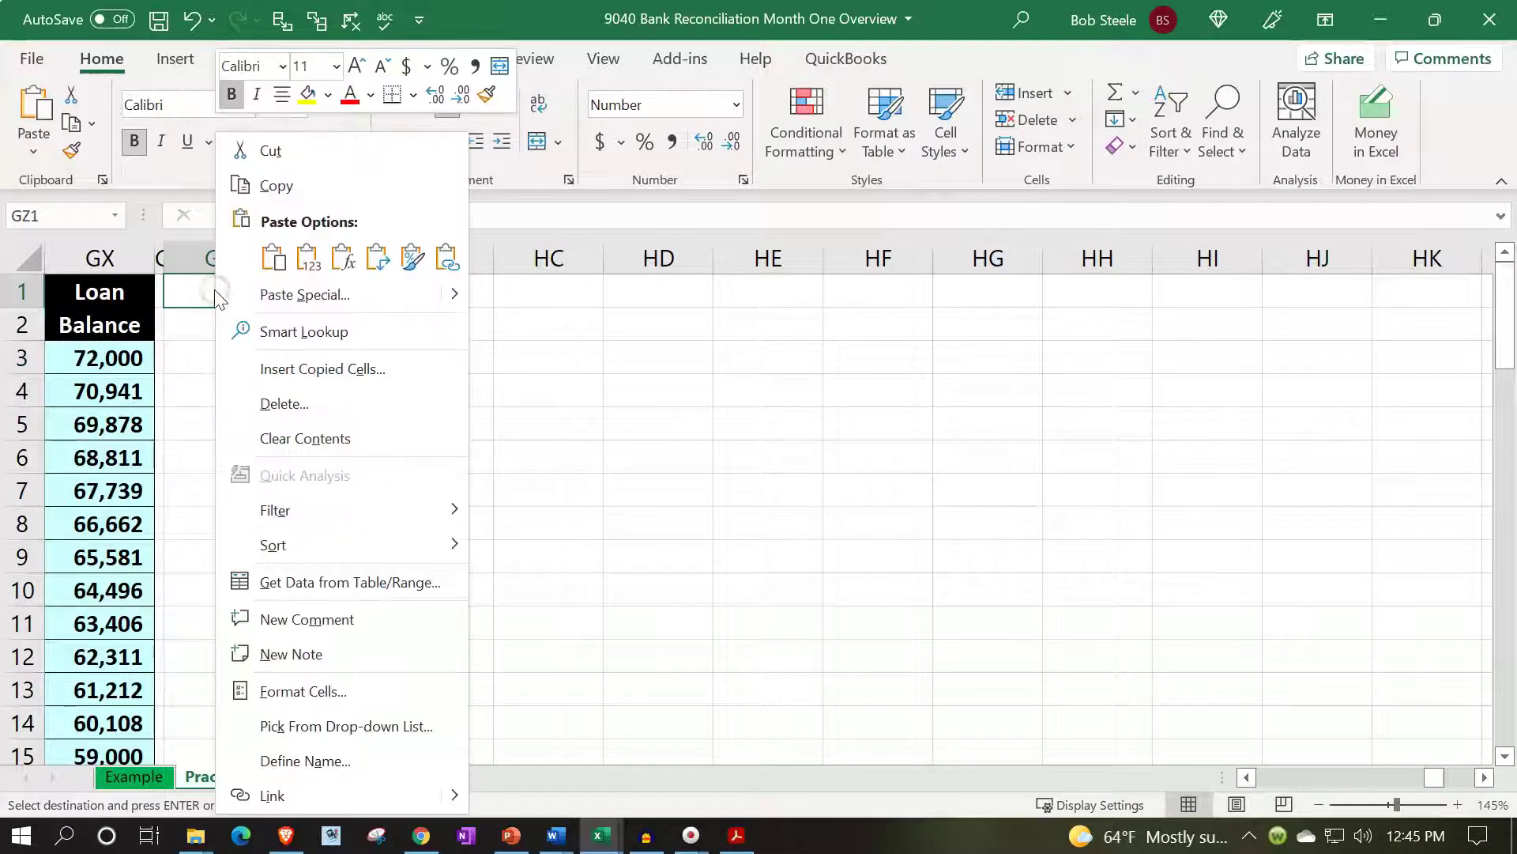
pyautogui.click(307, 257)
pyautogui.click(307, 257)
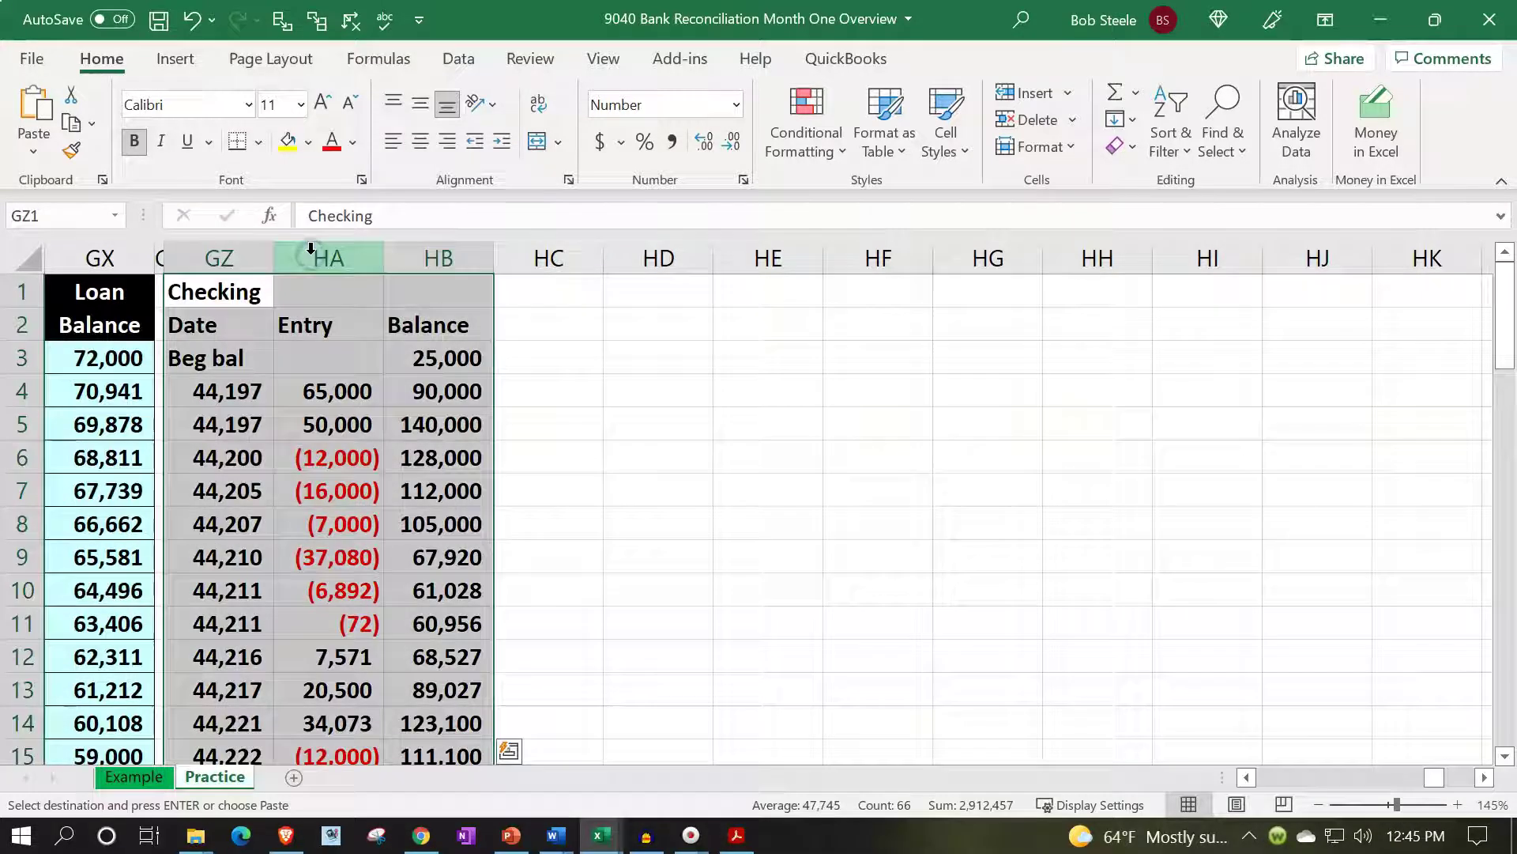
pyautogui.rightClick(307, 429)
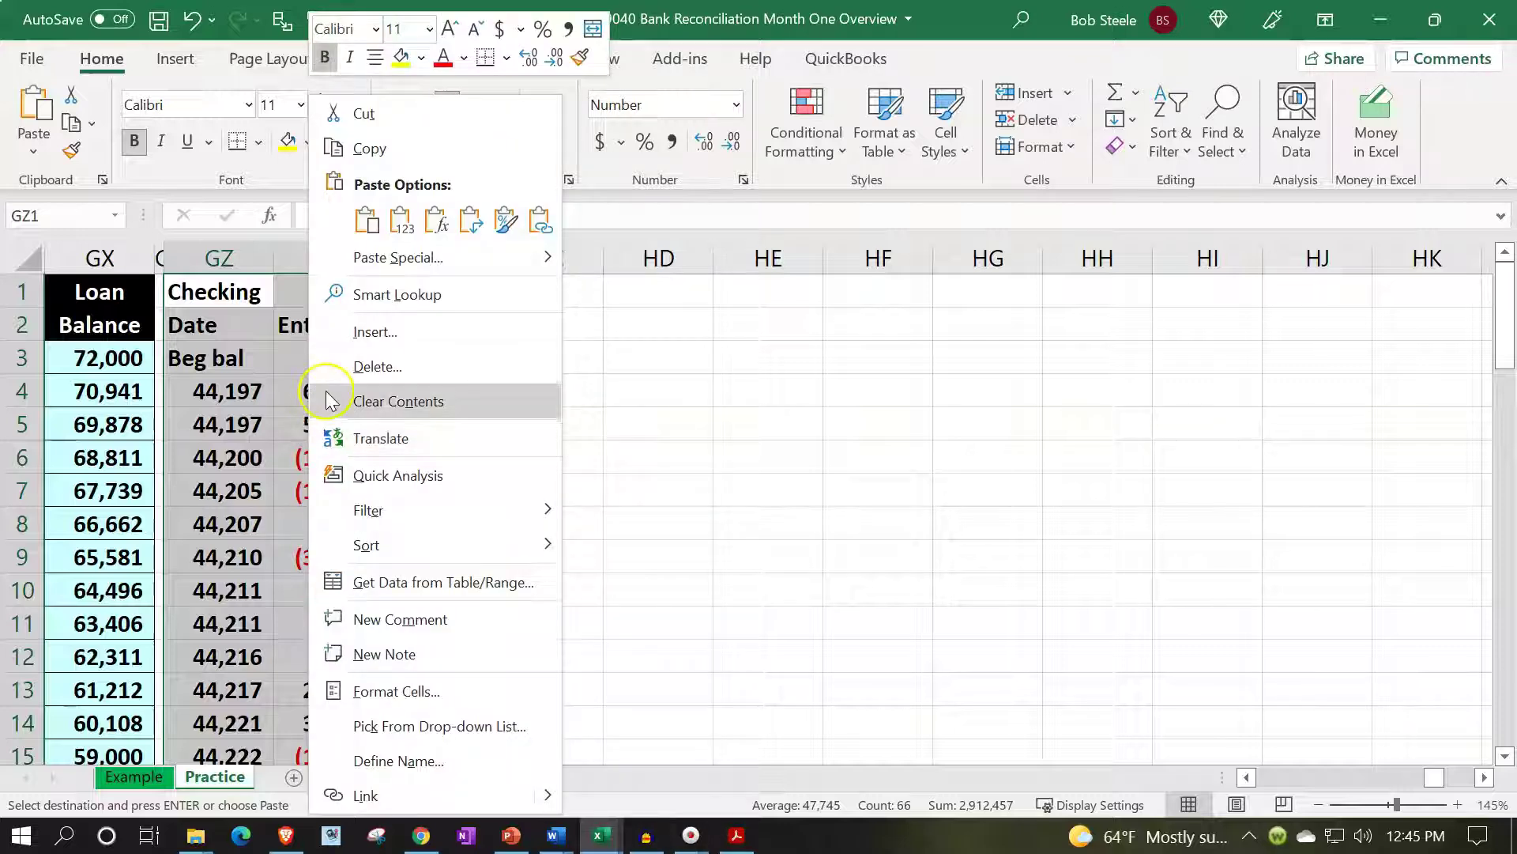
pyautogui.click(505, 221)
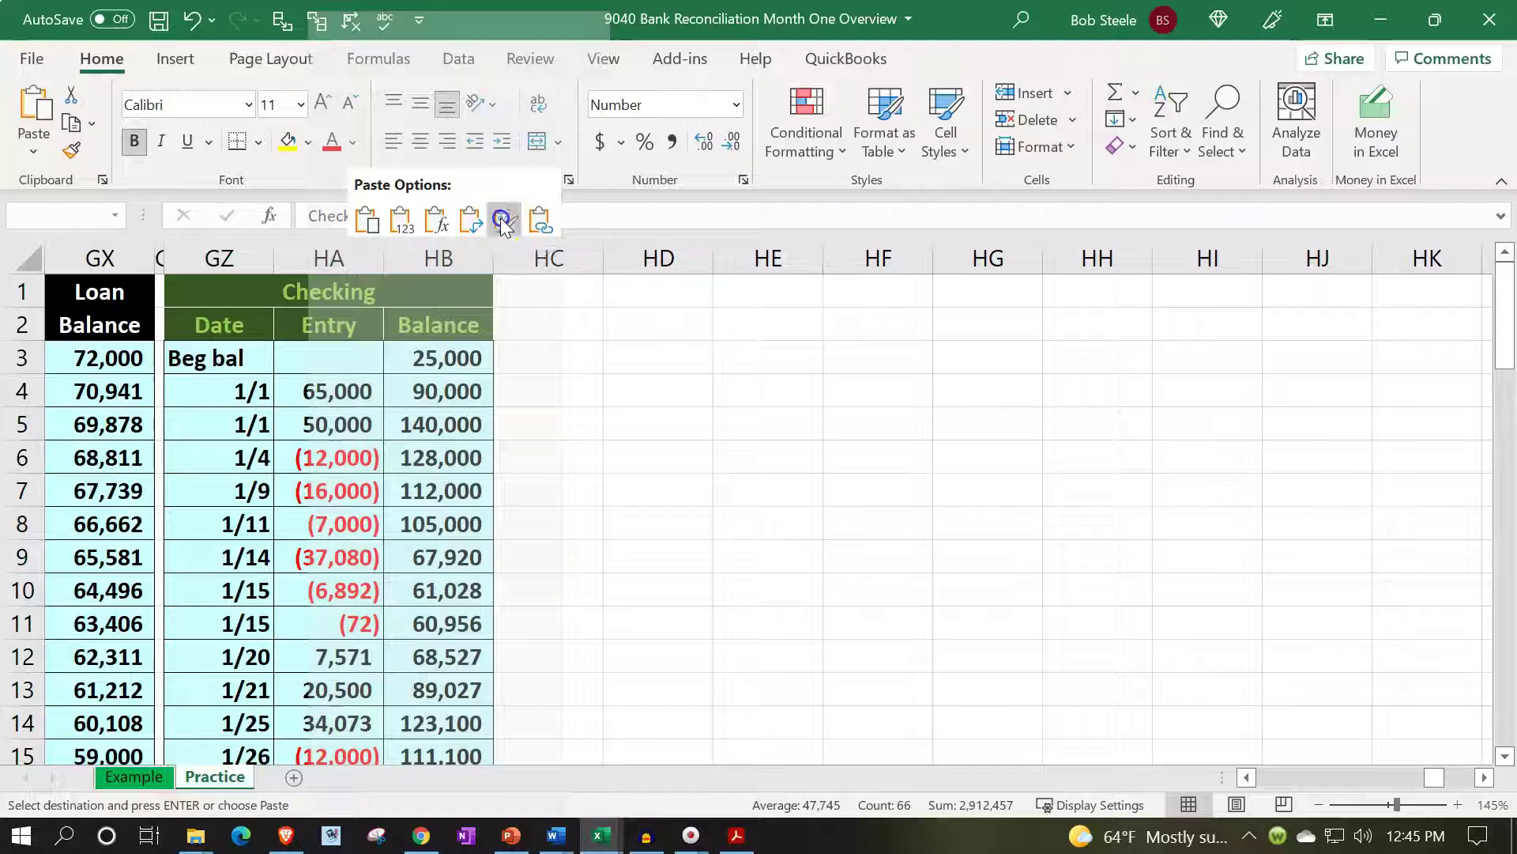
pyautogui.click(505, 223)
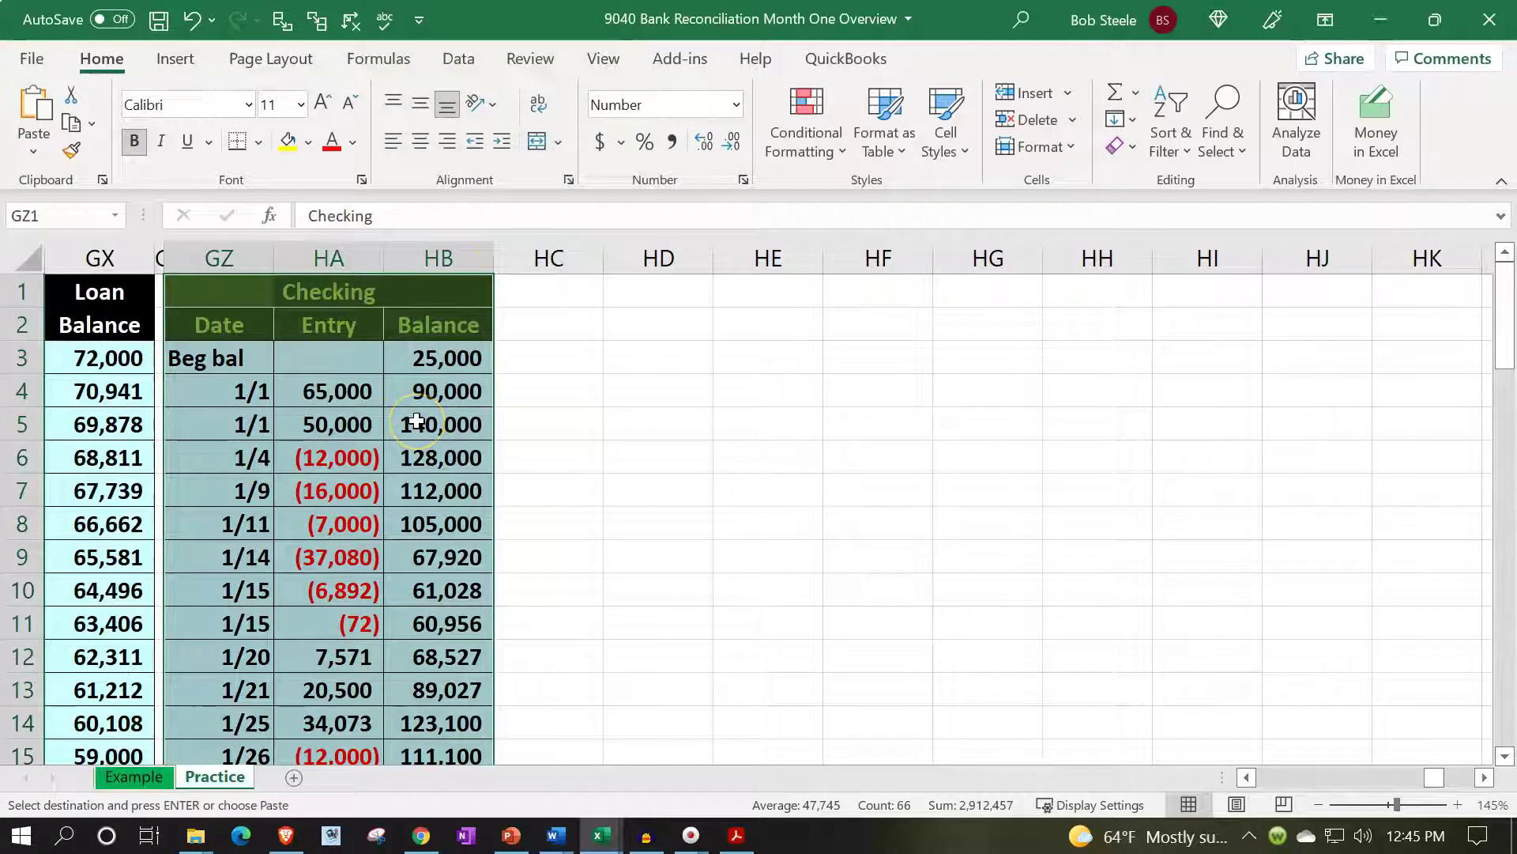
# Replace the hard-coded balance in HB4 with the running balance formula =HB3+HA4
pyautogui.click(422, 391)
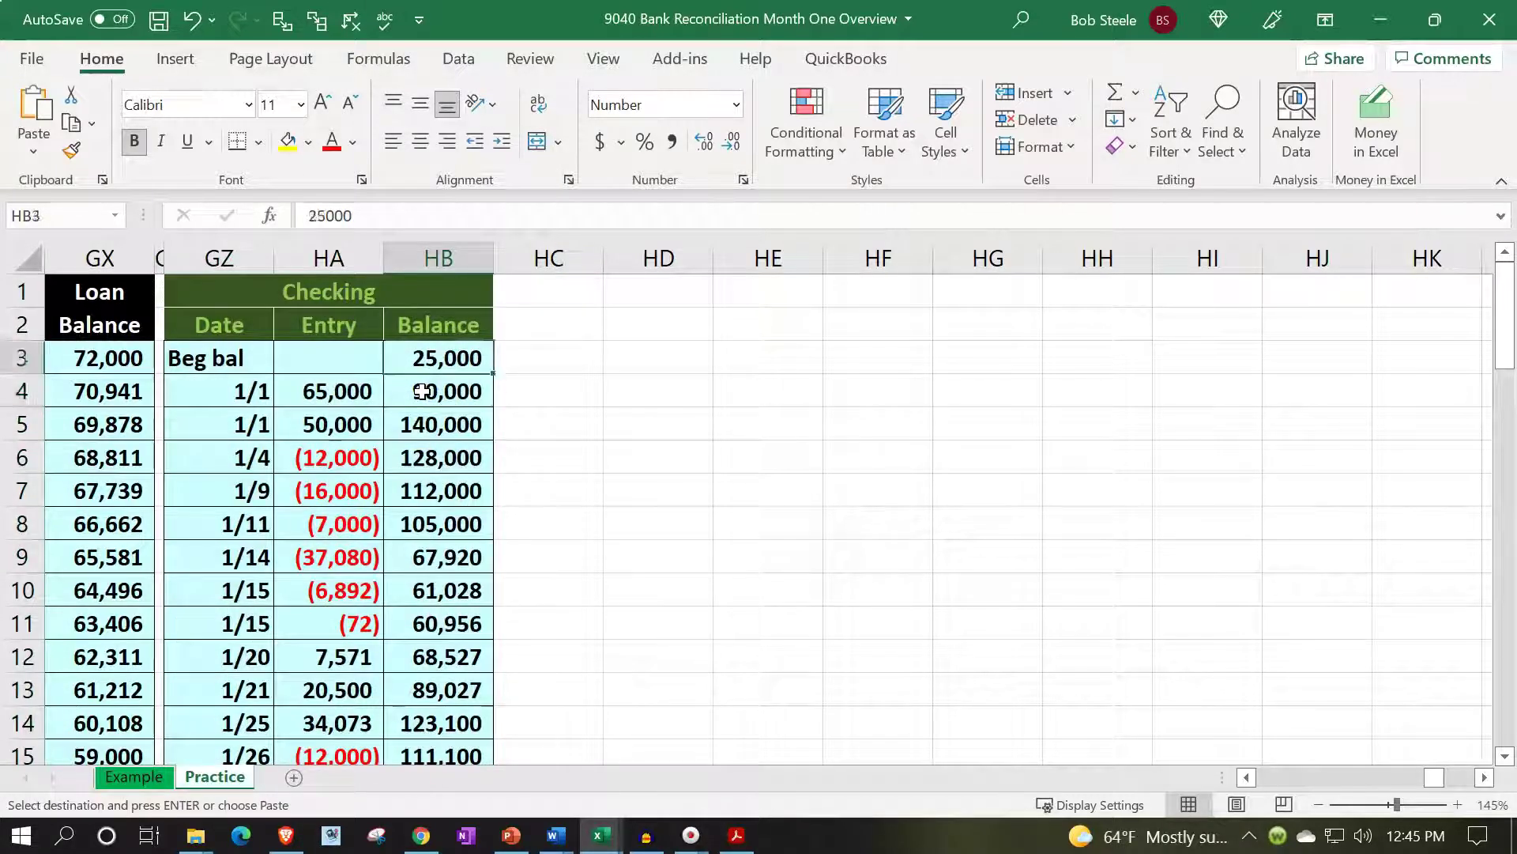
pyautogui.doubleClick(423, 391)
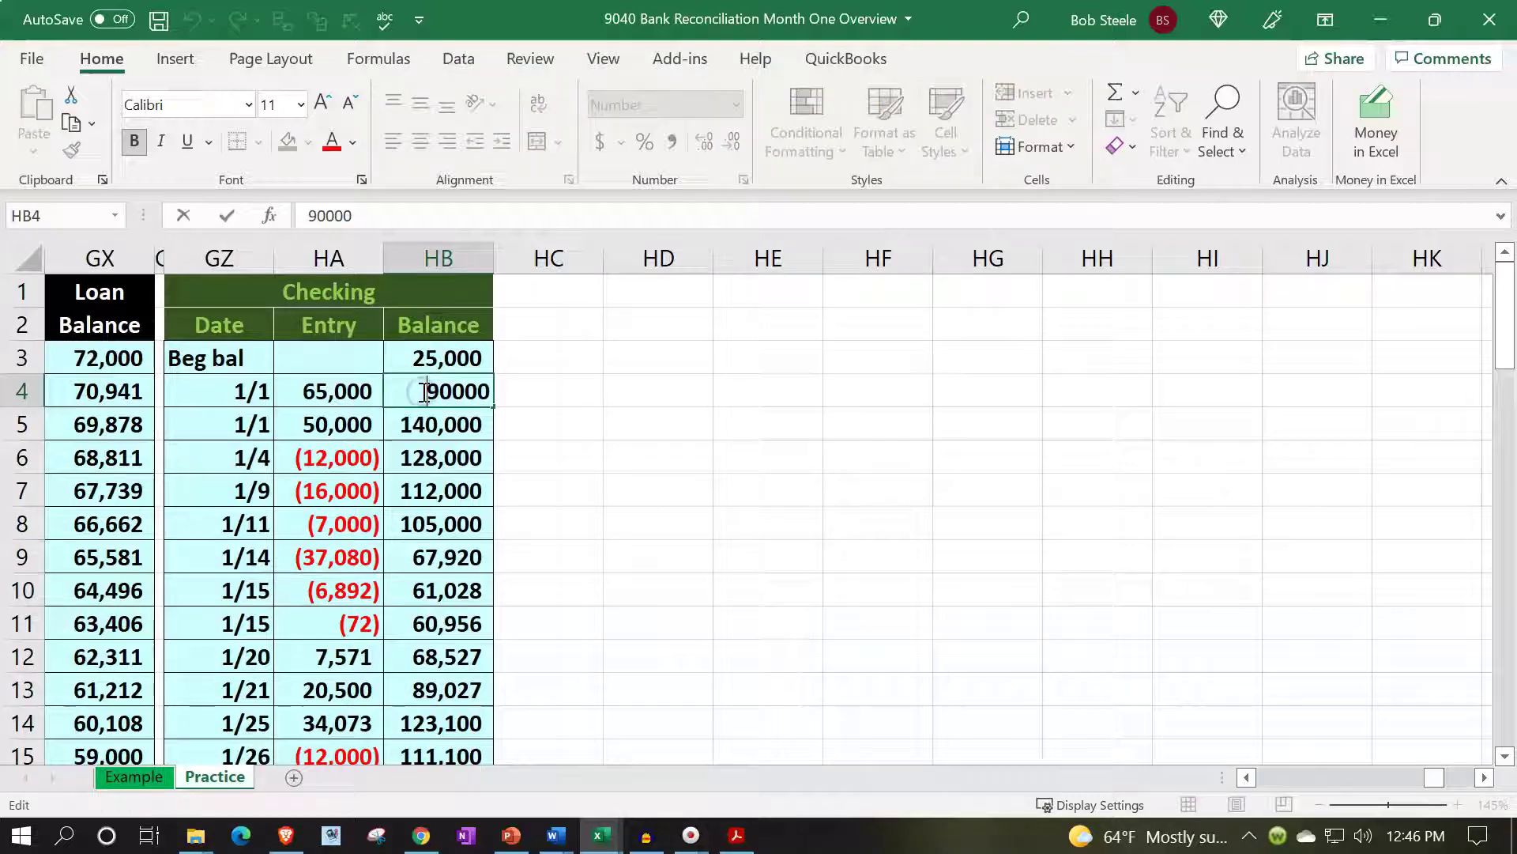
pyautogui.press('Return')
pyautogui.click(423, 391)
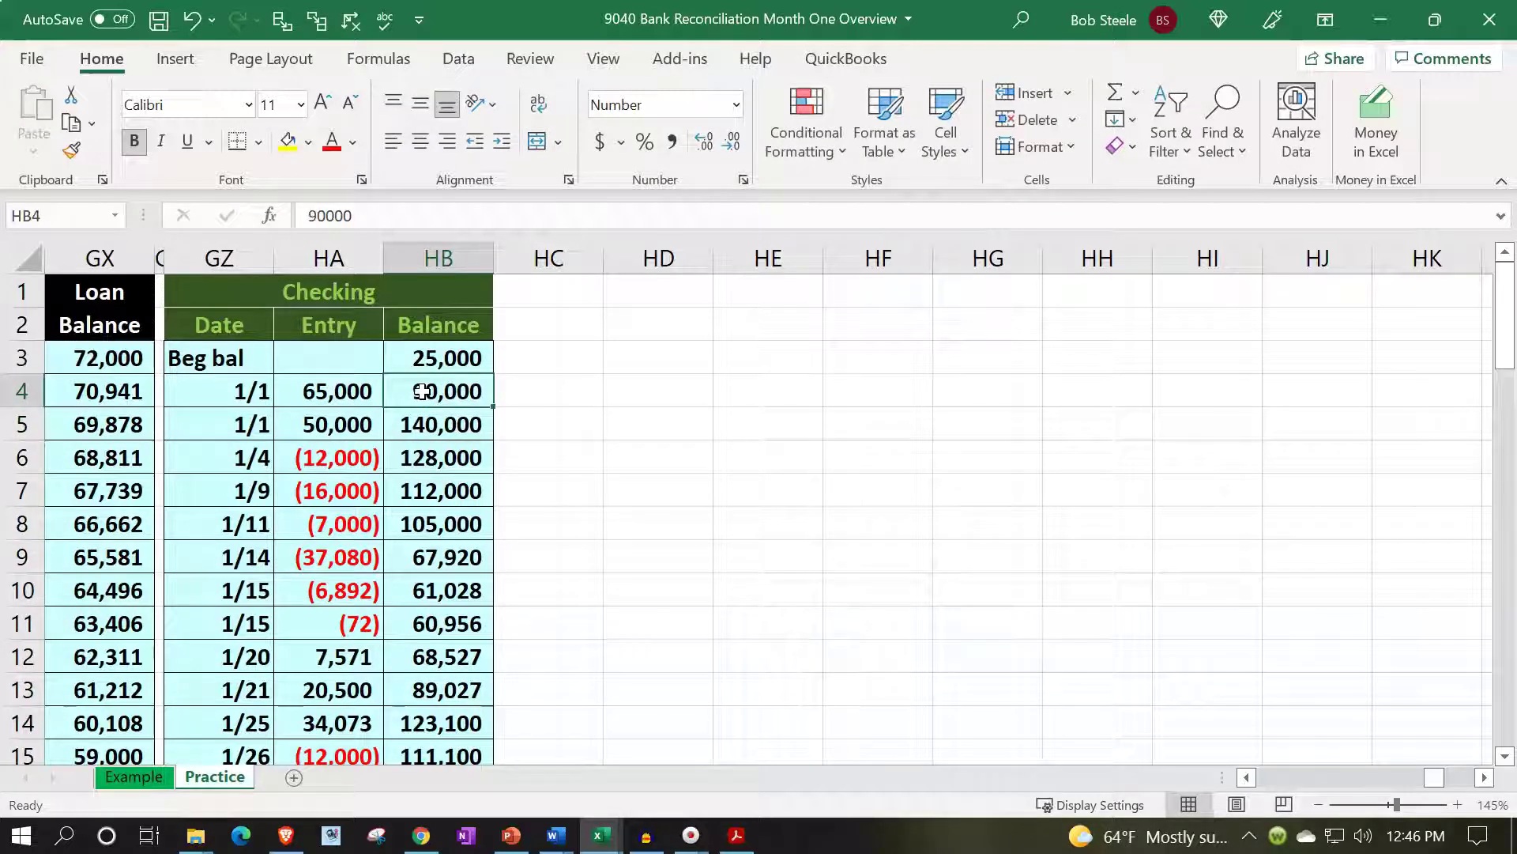
pyautogui.write('=')
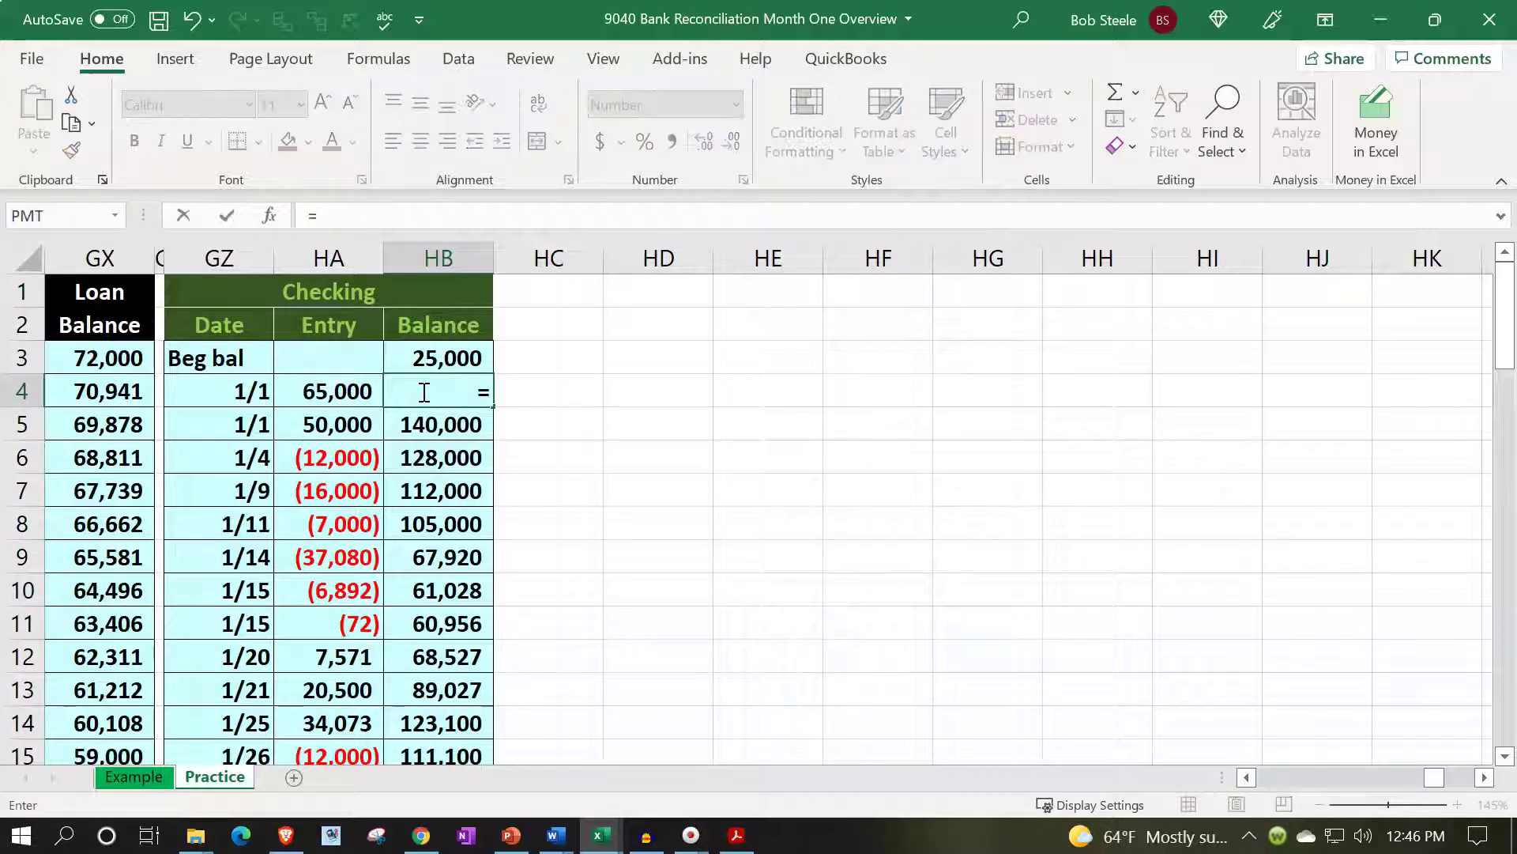
pyautogui.press('Up')
pyautogui.write('+')
pyautogui.press('Left')
pyautogui.press('Return')
# Fill the running balance formula from HB4 down through HB23 and check the formula in the last row
pyautogui.click(425, 393)
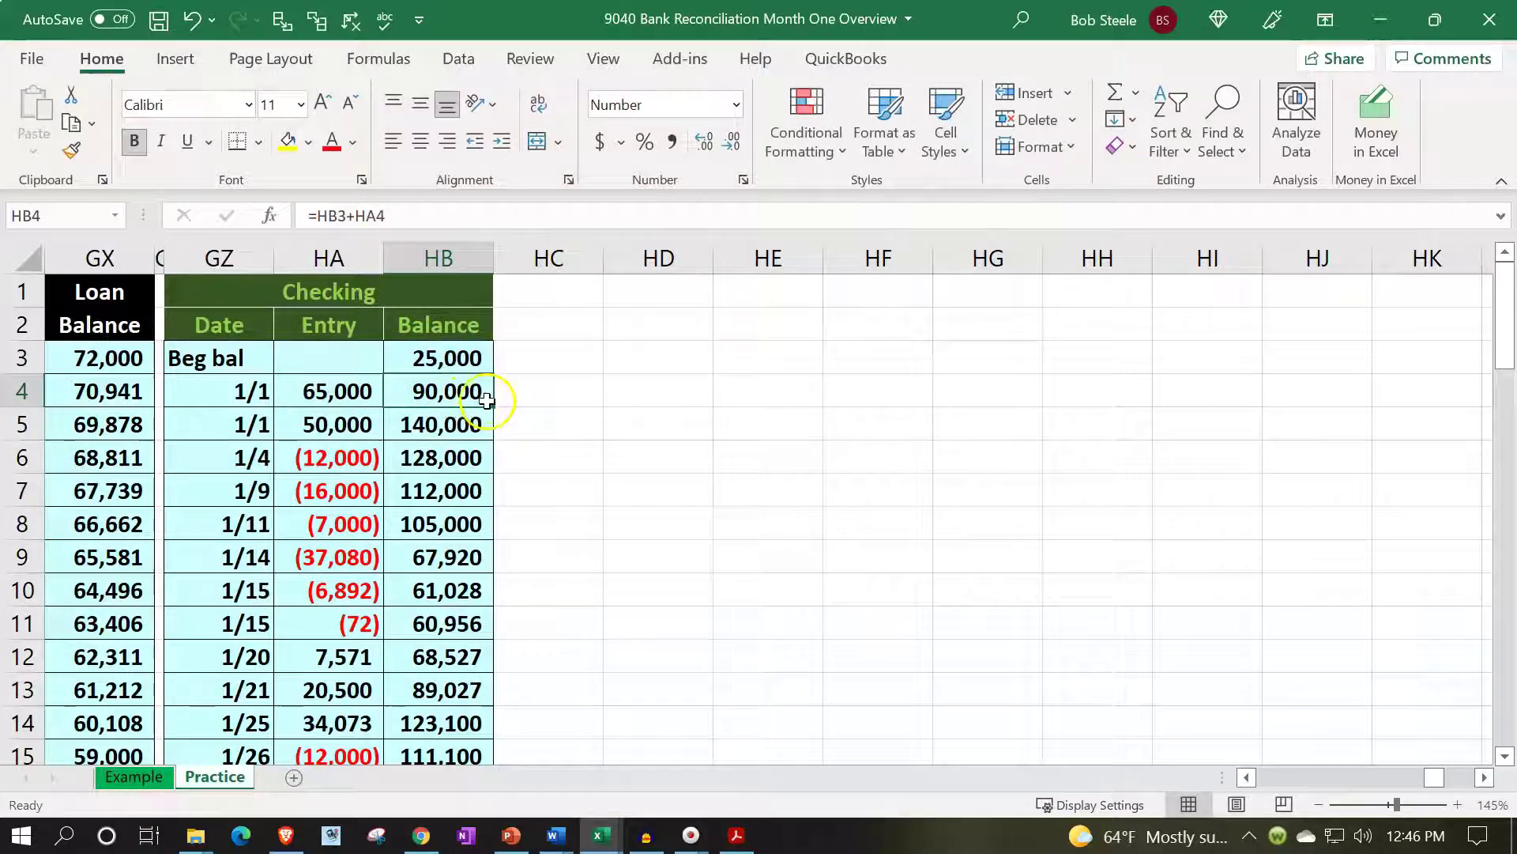
pyautogui.moveTo(492, 407); pyautogui.dragTo(485, 692)
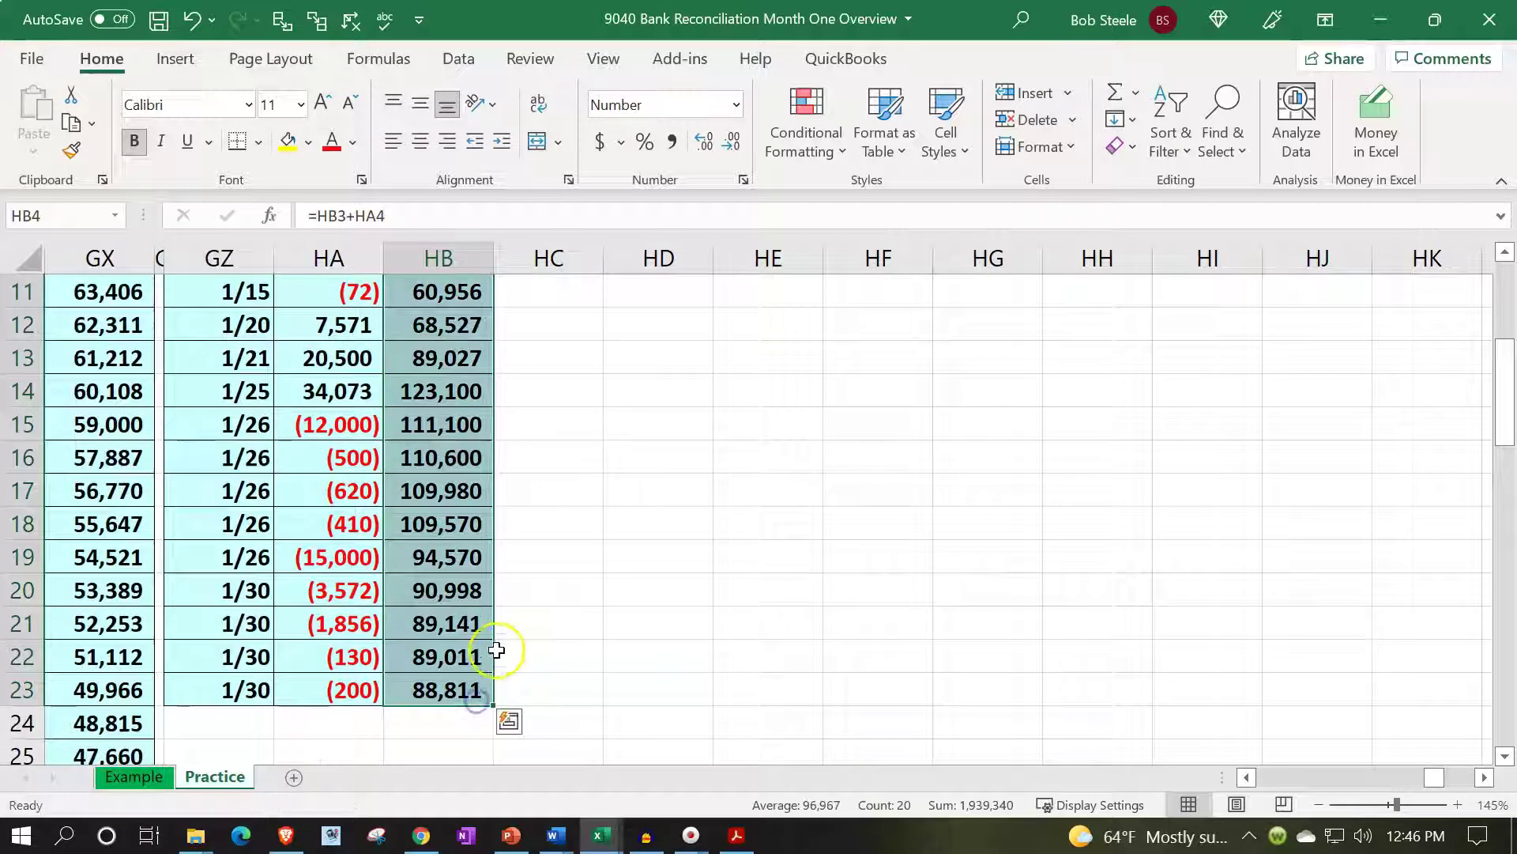
pyautogui.click(646, 525)
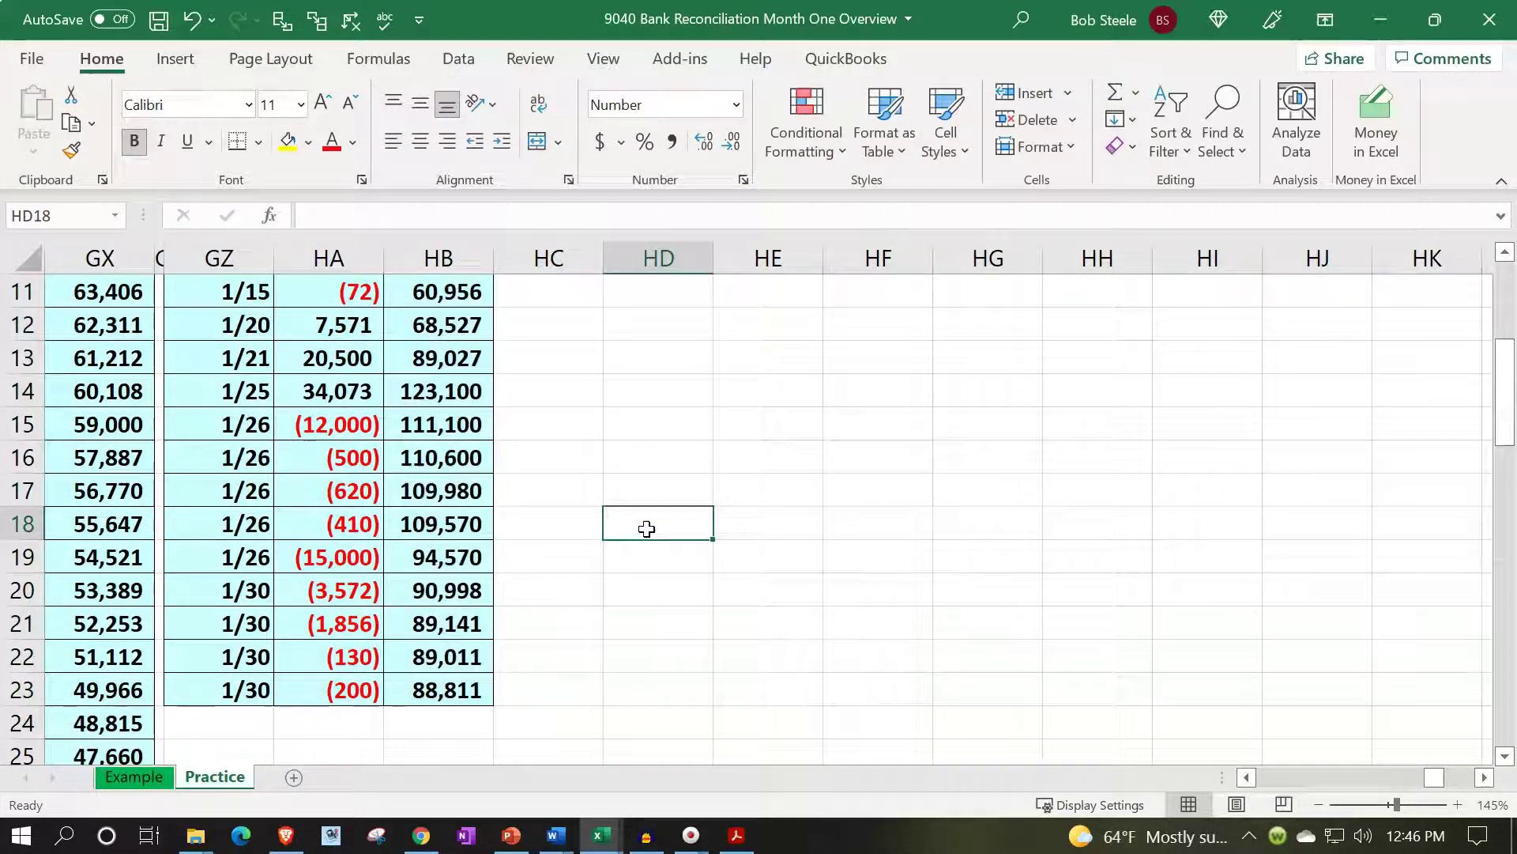
pyautogui.click(470, 685)
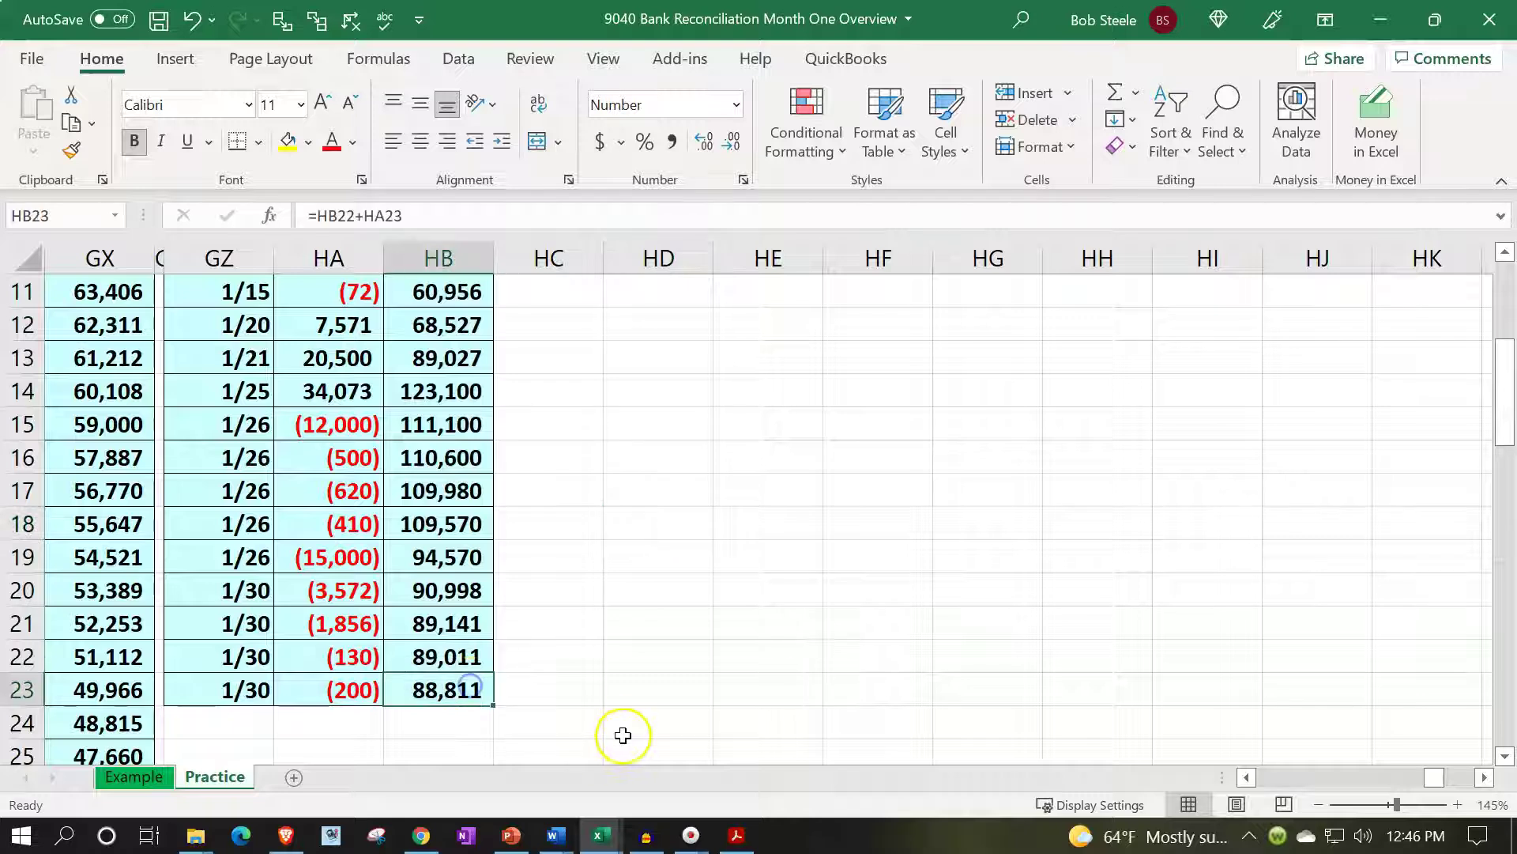
# Go from the pasted January Checking ledger to the general ledger's Checking account and check its beginning balance in AI4
pyautogui.scroll(4, 623, 732)
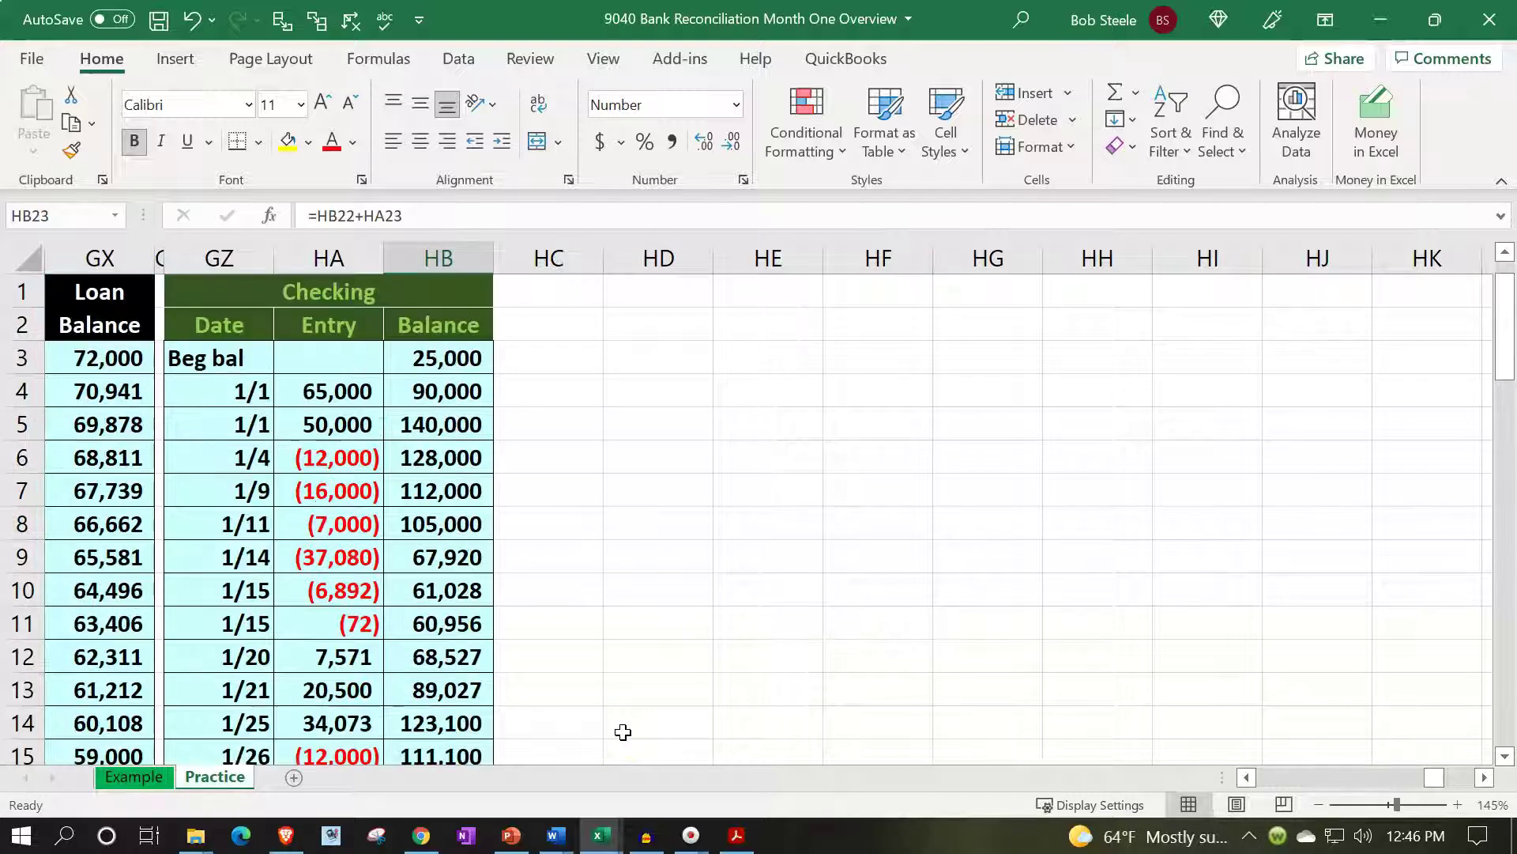
pyautogui.click(445, 355)
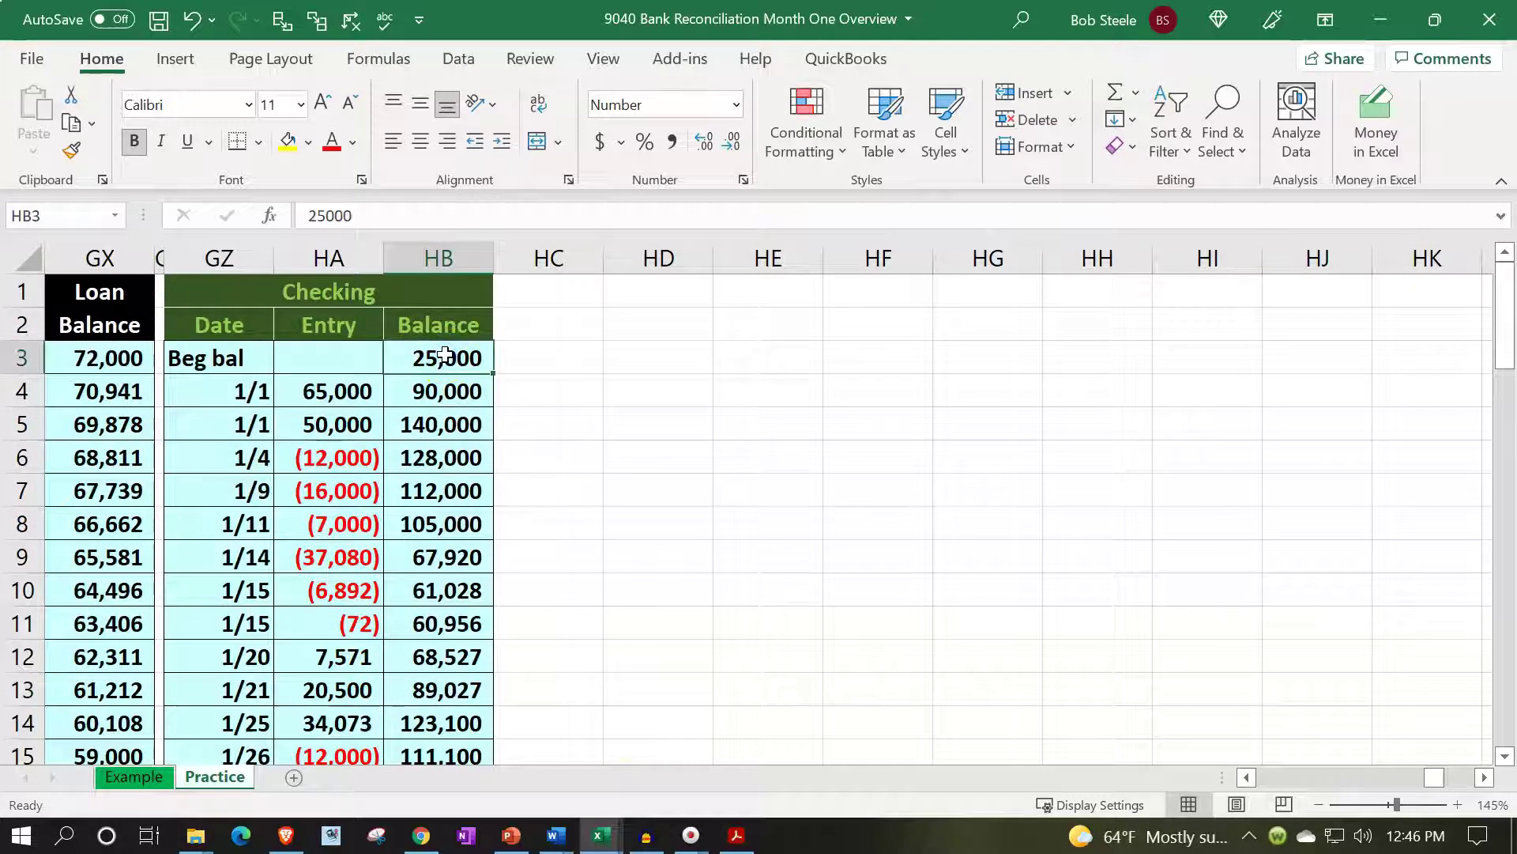
pyautogui.press('Left')
pyautogui.press('Left')
pyautogui.press('Left')
pyautogui.press('Left')
pyautogui.press('Left')
pyautogui.press('Left')
pyautogui.press('Left')
pyautogui.press('Left')
pyautogui.press('Left')
pyautogui.press('Left')
pyautogui.press('Left')
pyautogui.press('Left')
pyautogui.press('Left')
pyautogui.press('Left')
pyautogui.press('Left')
pyautogui.press('Left')
pyautogui.press('Left')
pyautogui.press('Left')
pyautogui.press('Left')
pyautogui.press('Left')
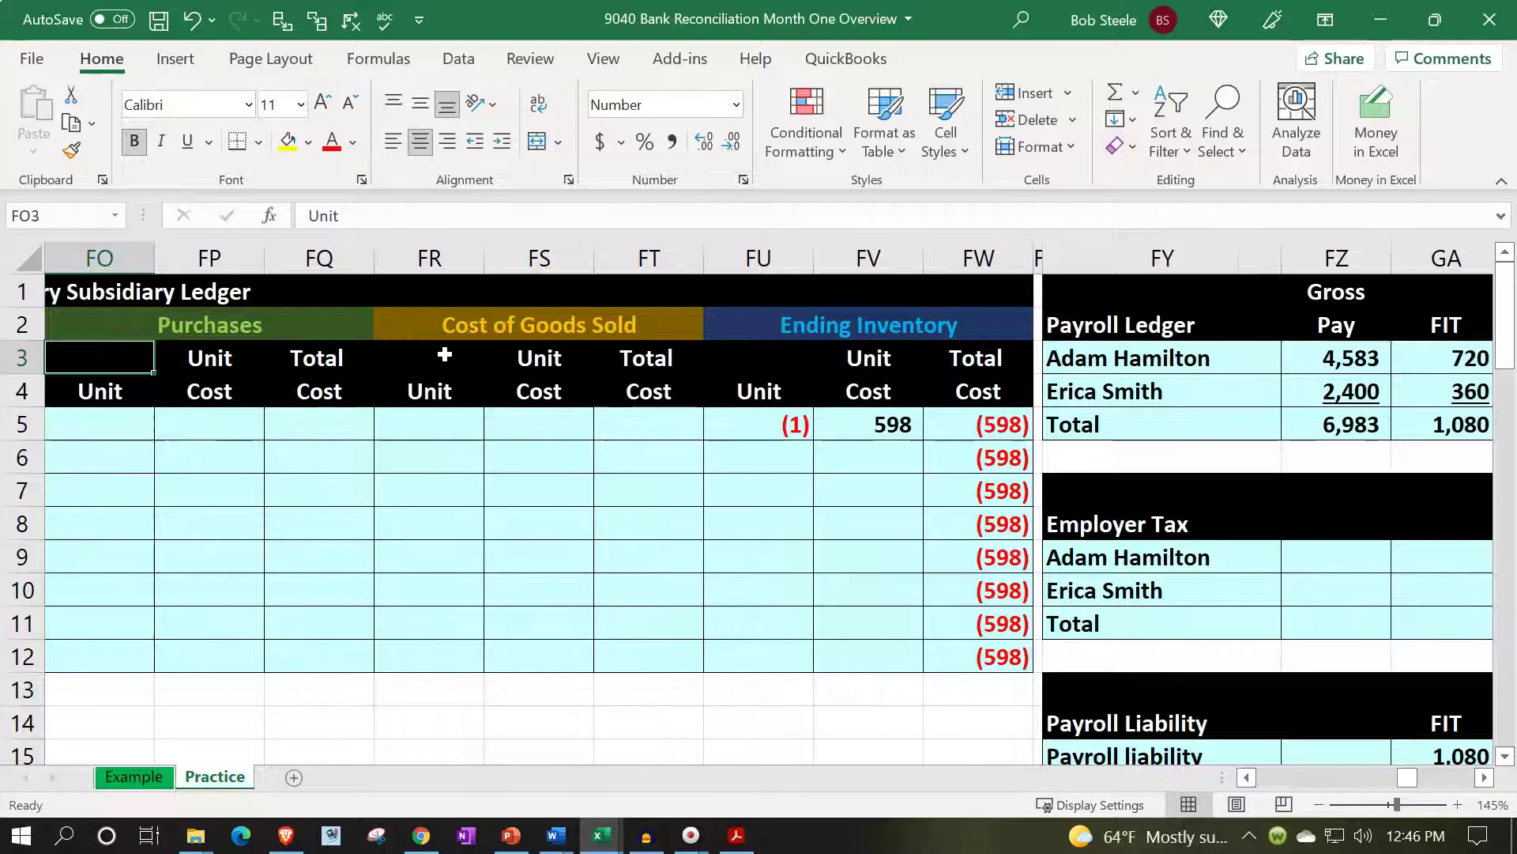
pyautogui.press('Left')
pyautogui.press('Left')
pyautogui.press('Left')
pyautogui.press('Left')
pyautogui.press('Left')
pyautogui.press('Left')
pyautogui.press('Left')
pyautogui.press('Left')
pyautogui.press('Left')
pyautogui.press('Left')
pyautogui.press('Left')
pyautogui.press('Left')
pyautogui.press('Left')
pyautogui.press('Left')
pyautogui.press('Left')
pyautogui.press('Left')
pyautogui.press('Left')
pyautogui.press('Left')
pyautogui.press('Left')
pyautogui.press('Left')
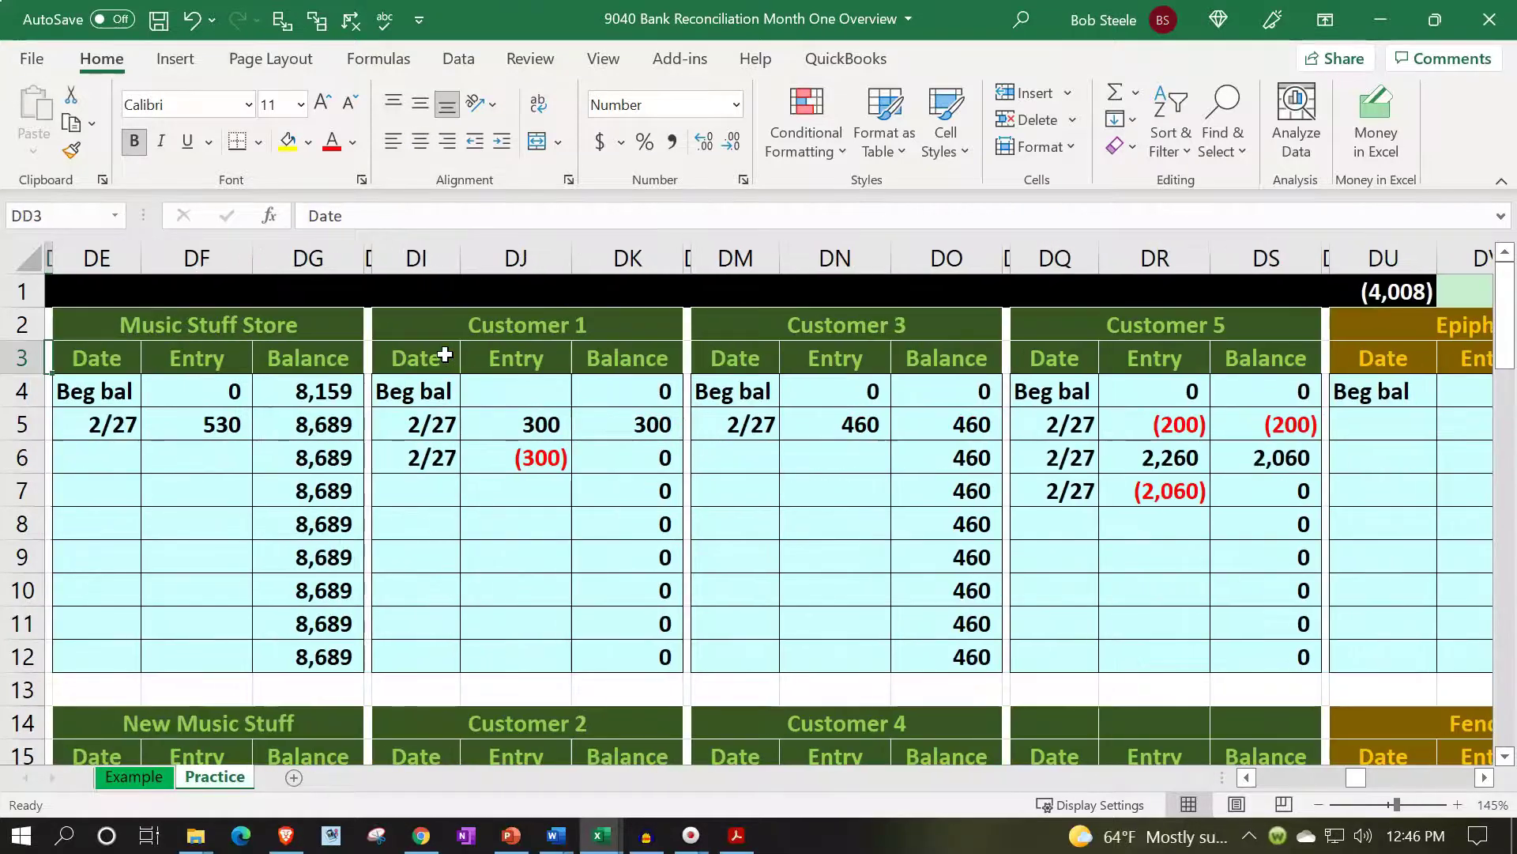
pyautogui.press('Left')
pyautogui.press('Left')
pyautogui.press('Left')
pyautogui.press('Left')
pyautogui.press('Left')
pyautogui.press('Left')
pyautogui.press('Left')
pyautogui.press('Left')
pyautogui.press('Left')
pyautogui.press('Left')
pyautogui.press('Left')
pyautogui.press('Left')
pyautogui.press('Left')
pyautogui.press('Left')
pyautogui.press('Left')
pyautogui.press('Left')
pyautogui.press('Left')
pyautogui.press('Left')
pyautogui.press('Left')
pyautogui.press('Left')
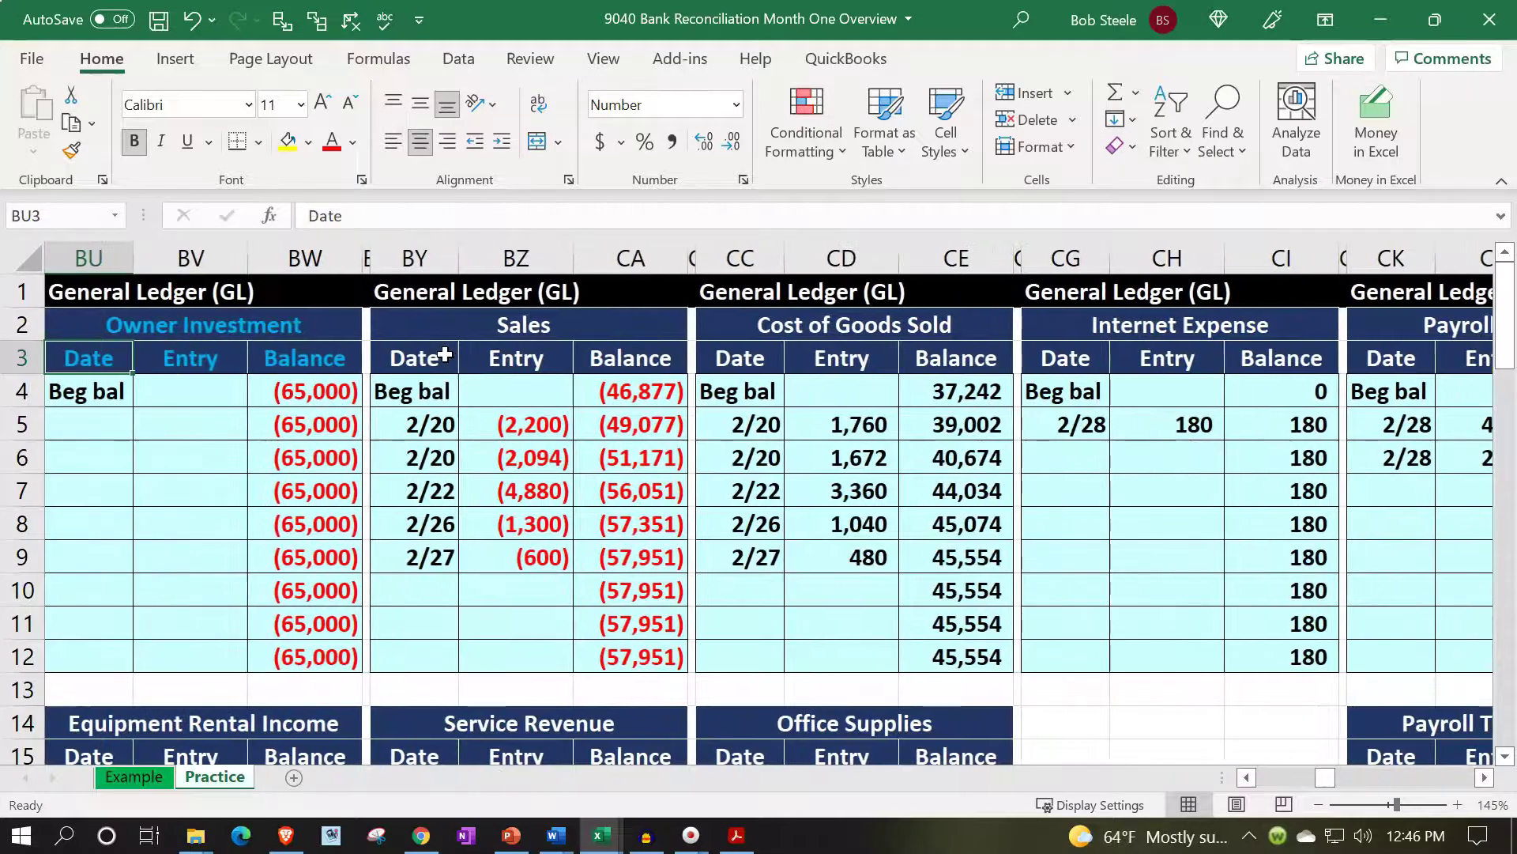
pyautogui.press('Left')
pyautogui.press('Left')
pyautogui.press('Left')
pyautogui.press('Left')
pyautogui.press('Left')
pyautogui.press('Left')
pyautogui.press('Left')
pyautogui.press('Left')
pyautogui.press('Left')
pyautogui.press('Left')
pyautogui.press('Left')
pyautogui.press('Left')
pyautogui.press('Left')
pyautogui.press('Left')
pyautogui.press('Left')
pyautogui.press('Left')
pyautogui.press('Left')
pyautogui.press('Left')
pyautogui.press('Left')
pyautogui.press('Left')
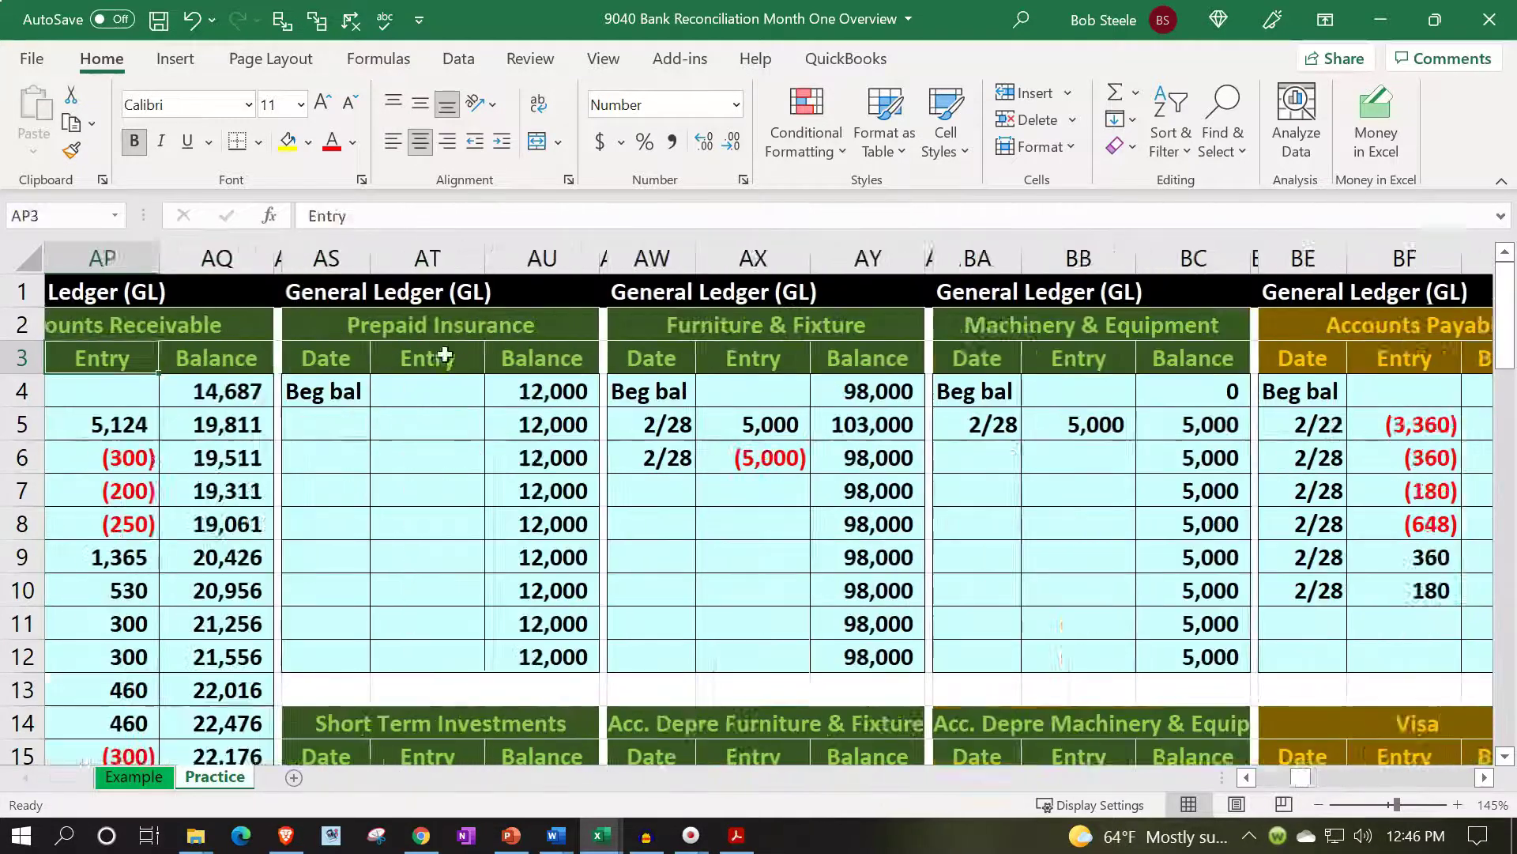
pyautogui.press('Left')
pyautogui.press('Left')
pyautogui.press('Left')
pyautogui.press('Left')
pyautogui.press('Left')
pyautogui.press('Left')
pyautogui.press('Left')
pyautogui.press('Left')
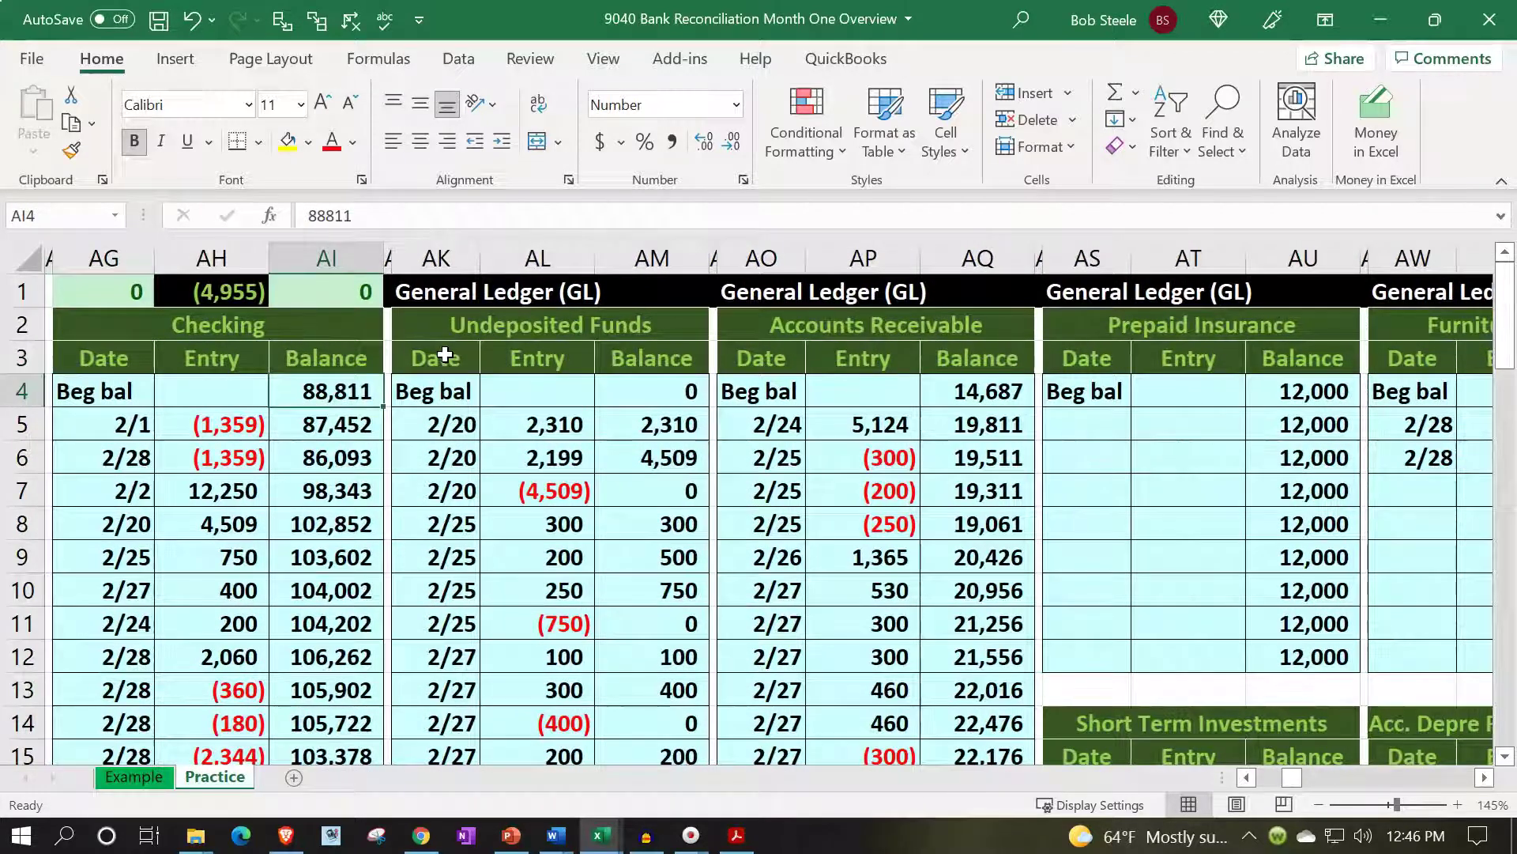
# Return along row 4 to the pasted January Checking ledger and narrow column HC beside it into a thin spacer
pyautogui.press('Right')
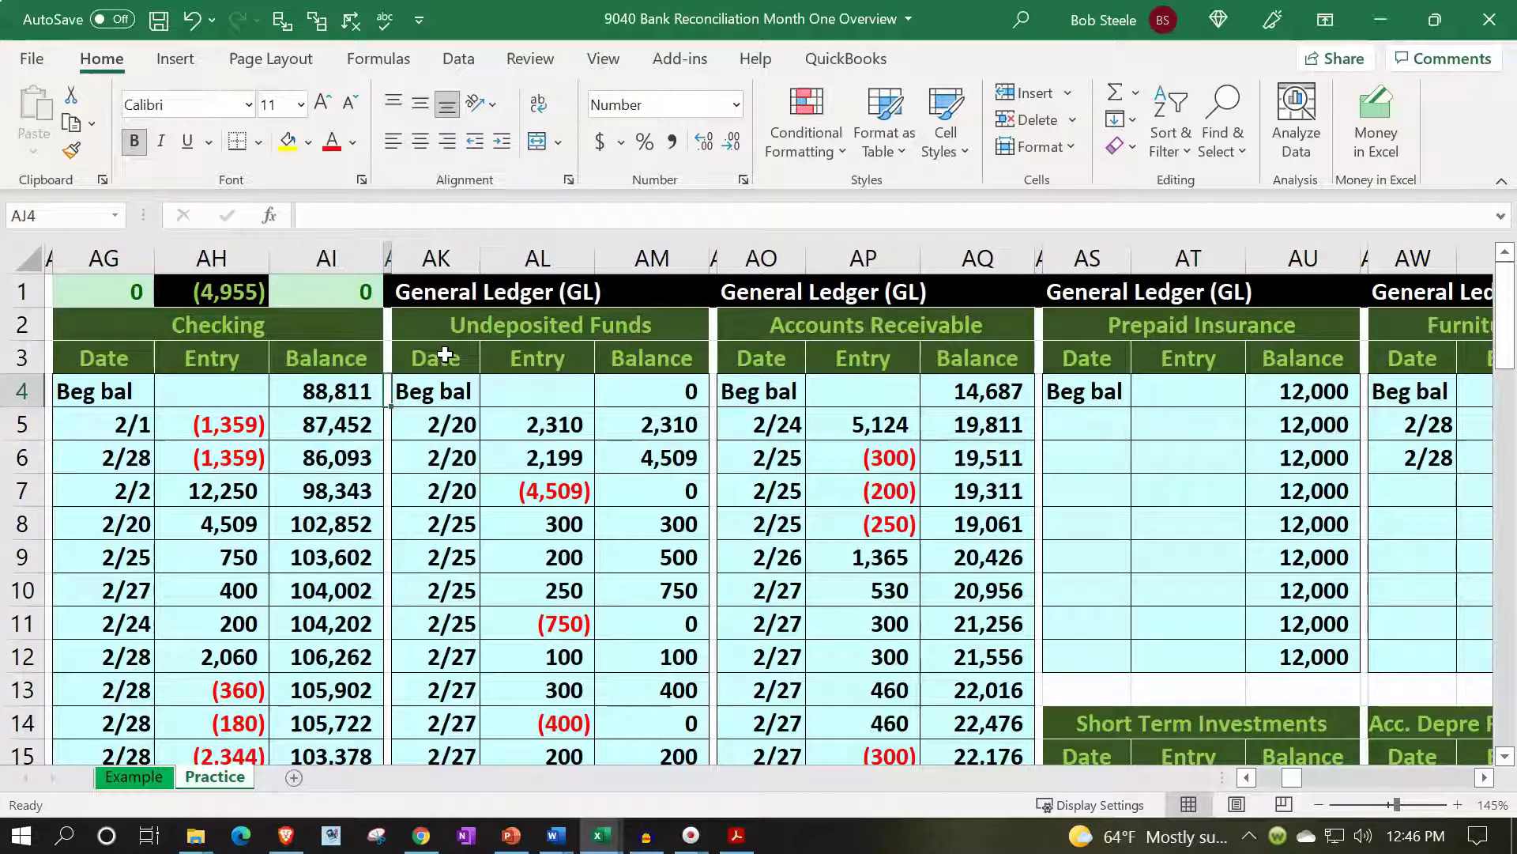
pyautogui.press('Right')
pyautogui.press('Right')
pyautogui.press('Right')
pyautogui.press('Right')
pyautogui.press('Right')
pyautogui.press('Right')
pyautogui.press('Right')
pyautogui.press('Right')
pyautogui.press('Right')
pyautogui.press('Right')
pyautogui.press('Right')
pyautogui.press('Right')
pyautogui.press('Right')
pyautogui.press('Right')
pyautogui.press('Right')
pyautogui.press('Right')
pyautogui.press('Right')
pyautogui.press('Right')
pyautogui.press('Right')
pyautogui.press('Right')
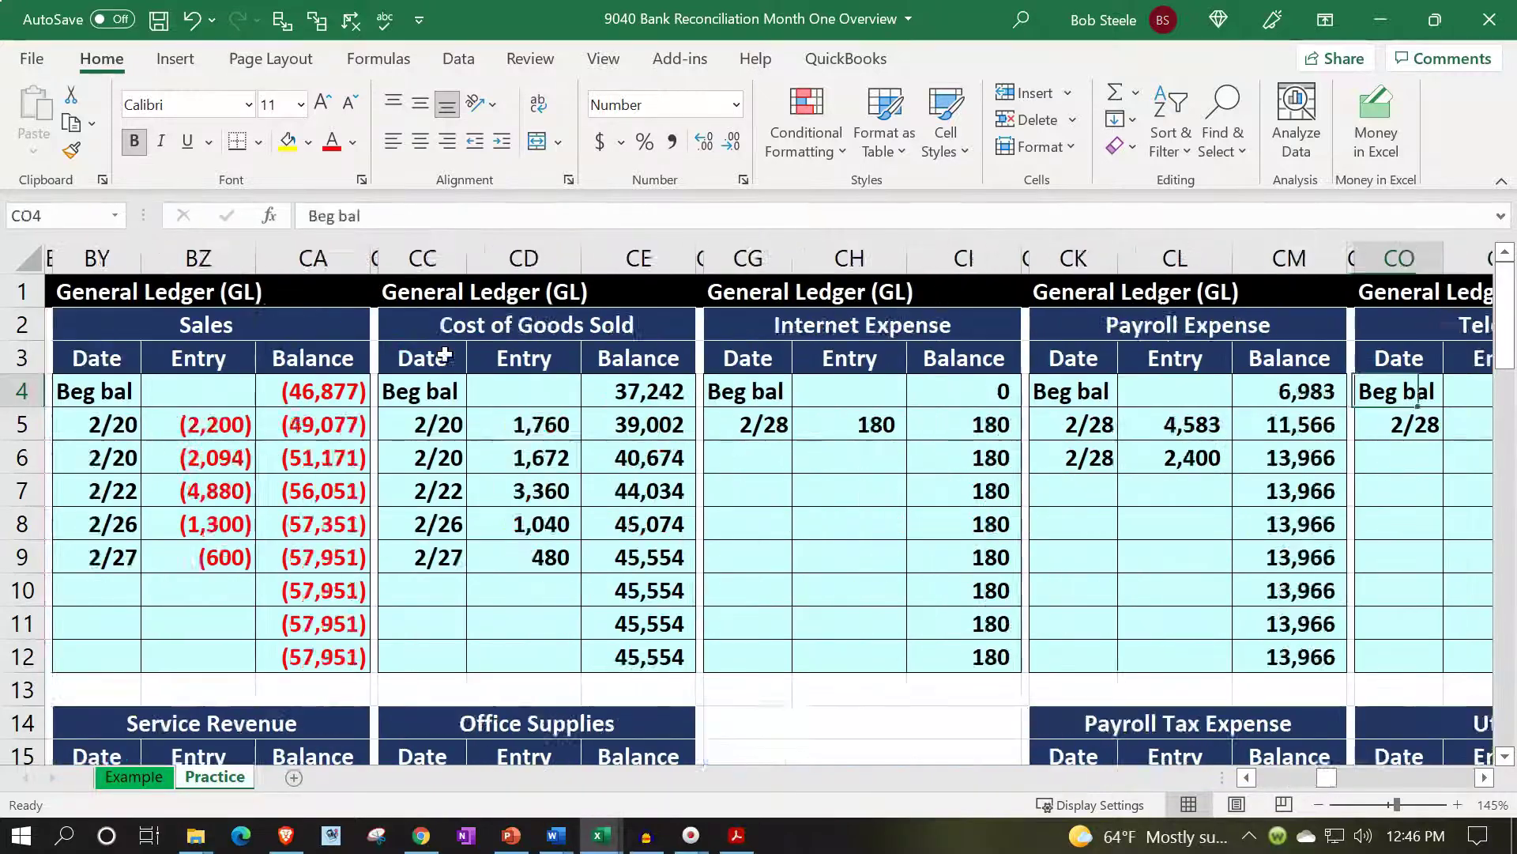
pyautogui.press('Right')
pyautogui.press('Right')
pyautogui.press('Right')
pyautogui.press('Right')
pyautogui.press('Right')
pyautogui.press('Right')
pyautogui.press('Right')
pyautogui.press('Right')
pyautogui.press('Right')
pyautogui.press('Right')
pyautogui.press('Right')
pyautogui.press('Right')
pyautogui.press('Right')
pyautogui.press('Right')
pyautogui.press('Right')
pyautogui.press('Right')
pyautogui.press('Right')
pyautogui.press('Right')
pyautogui.press('Right')
pyautogui.press('Right')
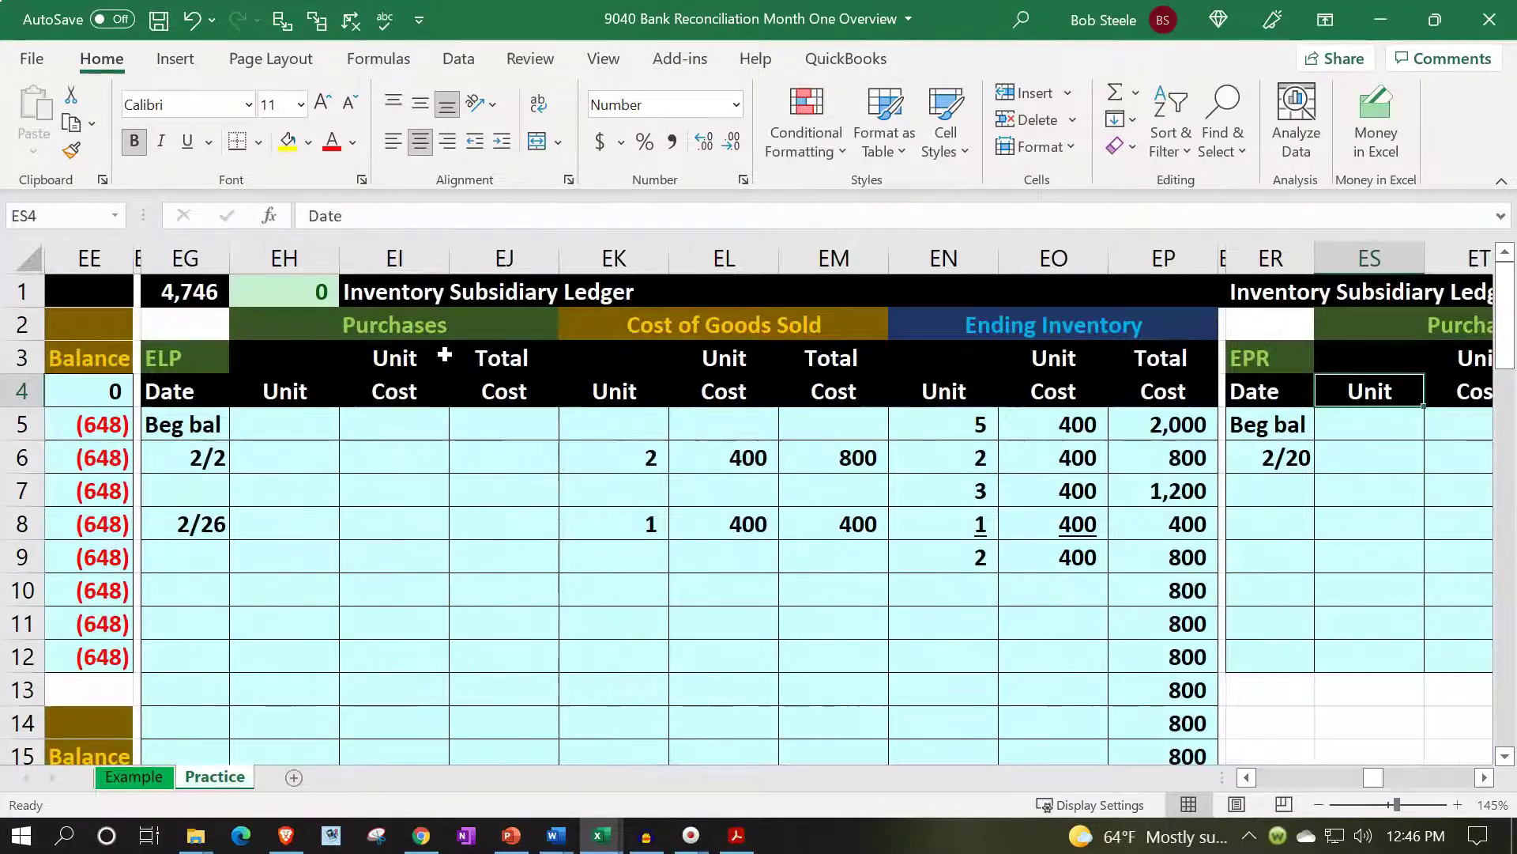
pyautogui.press('Right')
pyautogui.press('Right')
pyautogui.press('Right')
pyautogui.press('Right')
pyautogui.press('Right')
pyautogui.press('Right')
pyautogui.press('Right')
pyautogui.press('Right')
pyautogui.press('Right')
pyautogui.press('Right')
pyautogui.press('Right')
pyautogui.press('Right')
pyautogui.press('Right')
pyautogui.press('Right')
pyautogui.press('Right')
pyautogui.press('Right')
pyautogui.press('Right')
pyautogui.press('Right')
pyautogui.press('Right')
pyautogui.press('Right')
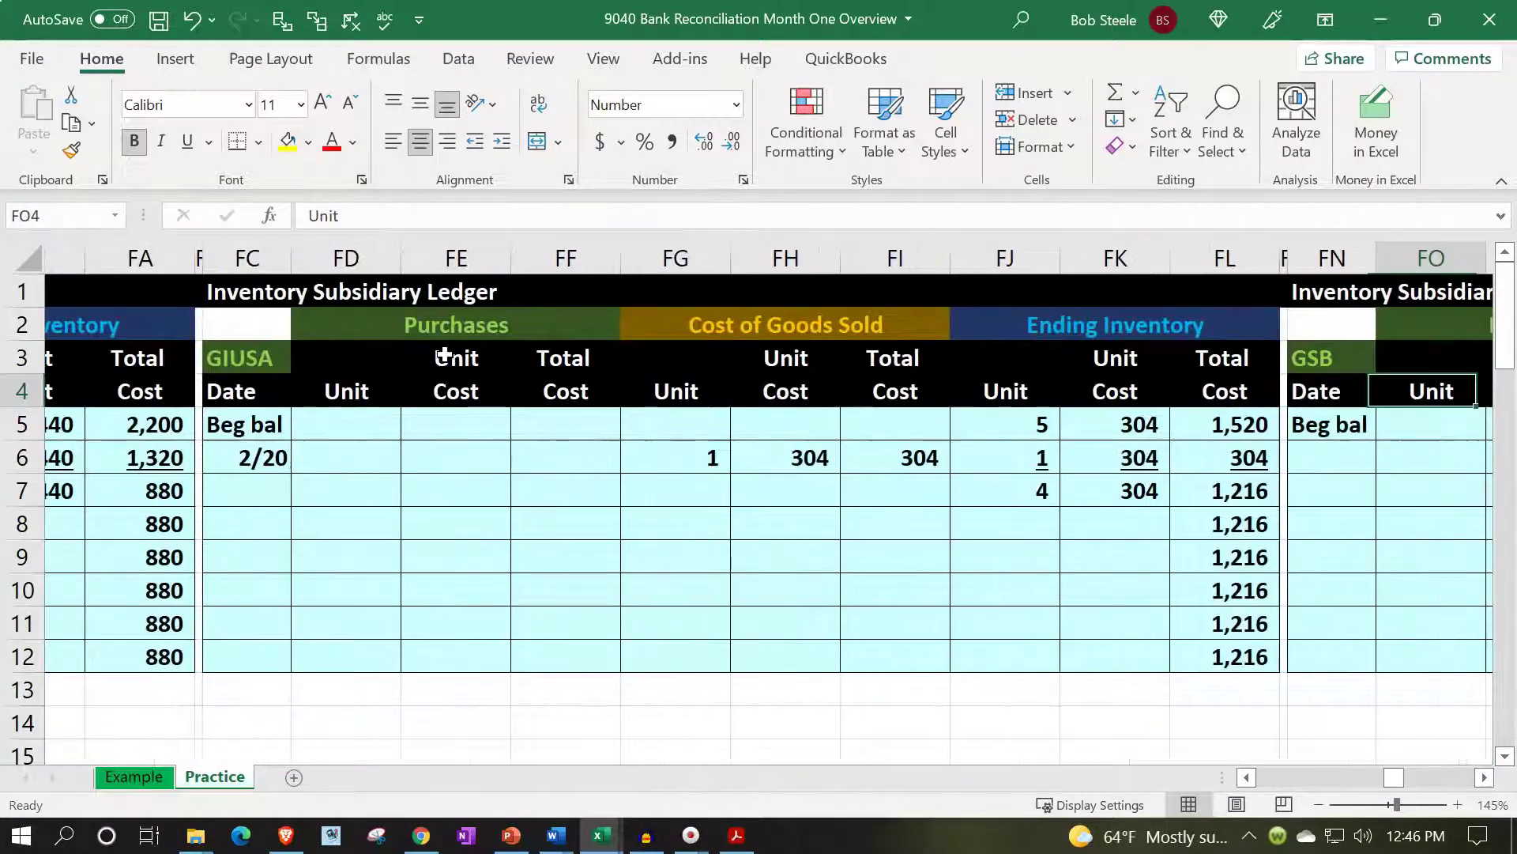
pyautogui.press('Right')
pyautogui.press('Right')
pyautogui.press('Right')
pyautogui.press('Right')
pyautogui.press('Right')
pyautogui.press('Right')
pyautogui.press('Right')
pyautogui.press('Right')
pyautogui.press('Right')
pyautogui.press('Right')
pyautogui.press('Right')
pyautogui.press('Right')
pyautogui.press('Right')
pyautogui.press('Right')
pyautogui.press('Right')
pyautogui.press('Right')
pyautogui.press('Right')
pyautogui.press('Right')
pyautogui.press('Right')
pyautogui.press('Right')
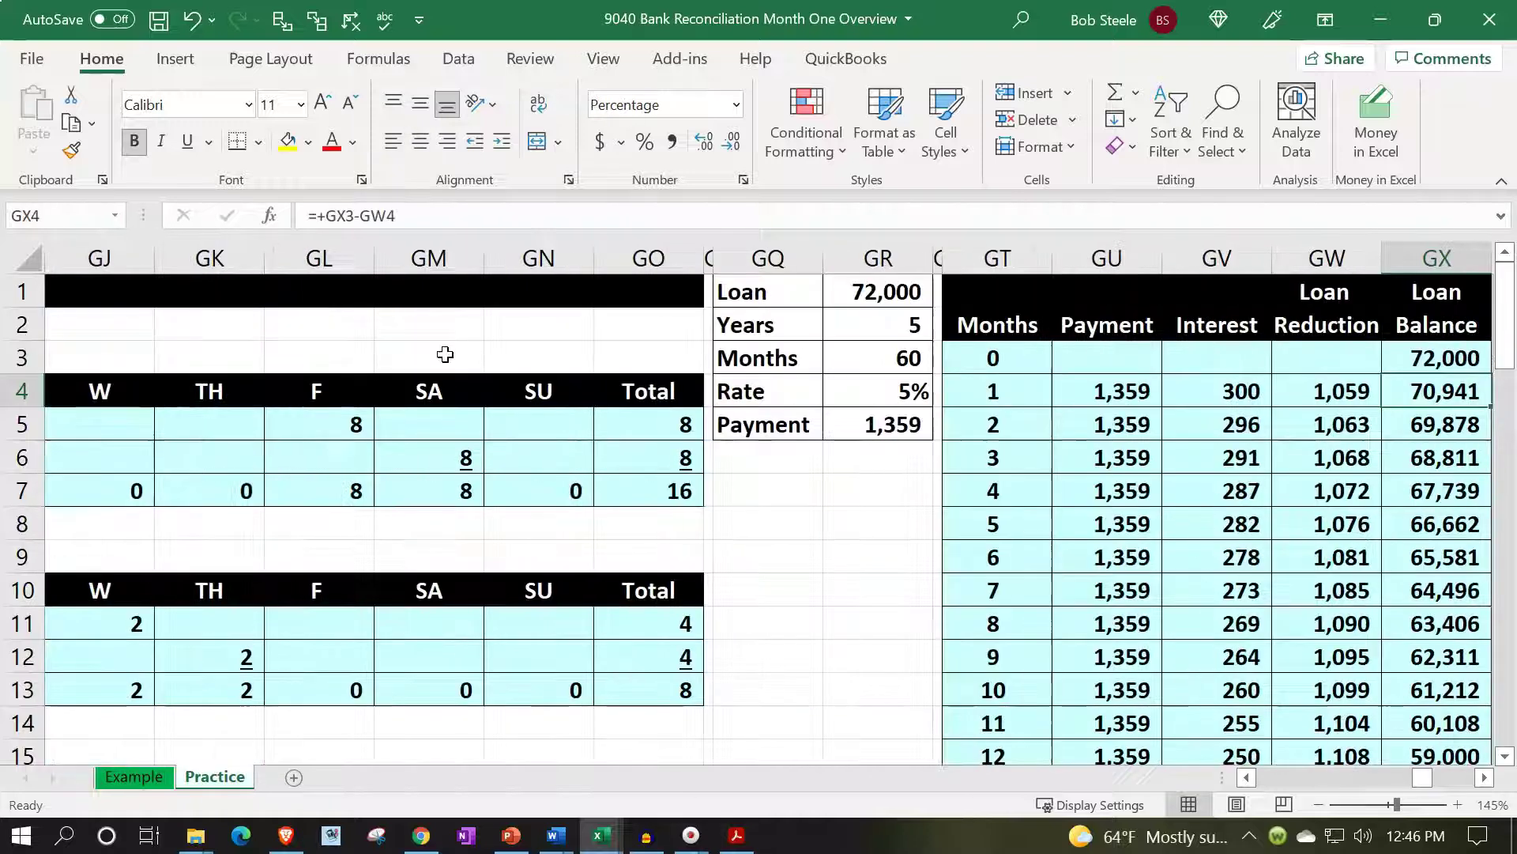
pyautogui.press('Right')
pyautogui.press('Right')
pyautogui.press('Right')
pyautogui.press('Right')
pyautogui.press('Right')
pyautogui.press('Right')
pyautogui.press('Right')
pyautogui.press('Right')
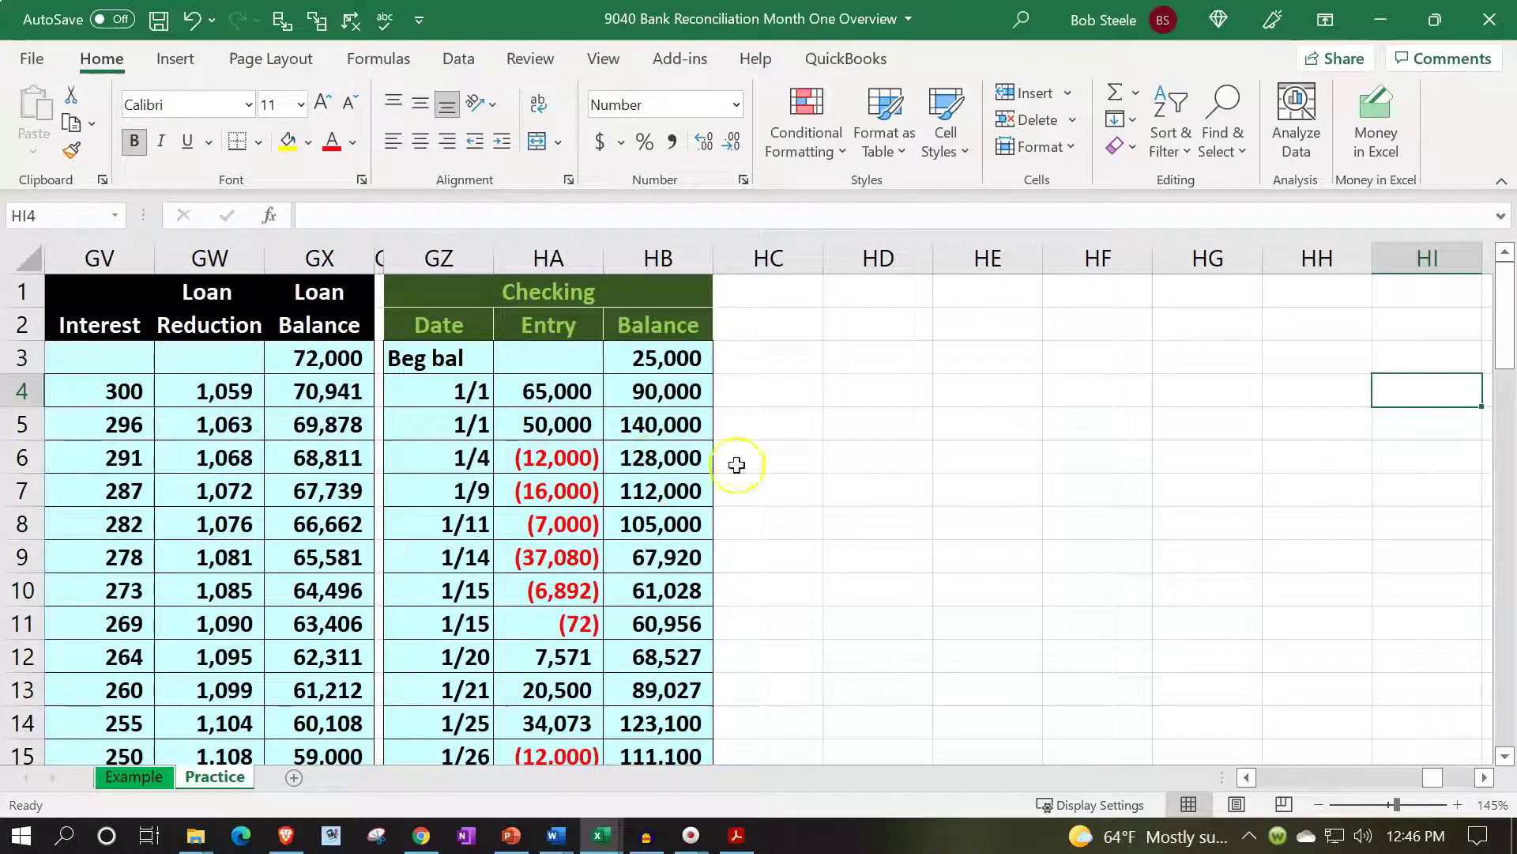
pyautogui.moveTo(824, 257); pyautogui.dragTo(727, 257)
# Enter the label "Beginning cleared balance" in HD1 and widen column HD to fit it
pyautogui.click(796, 286)
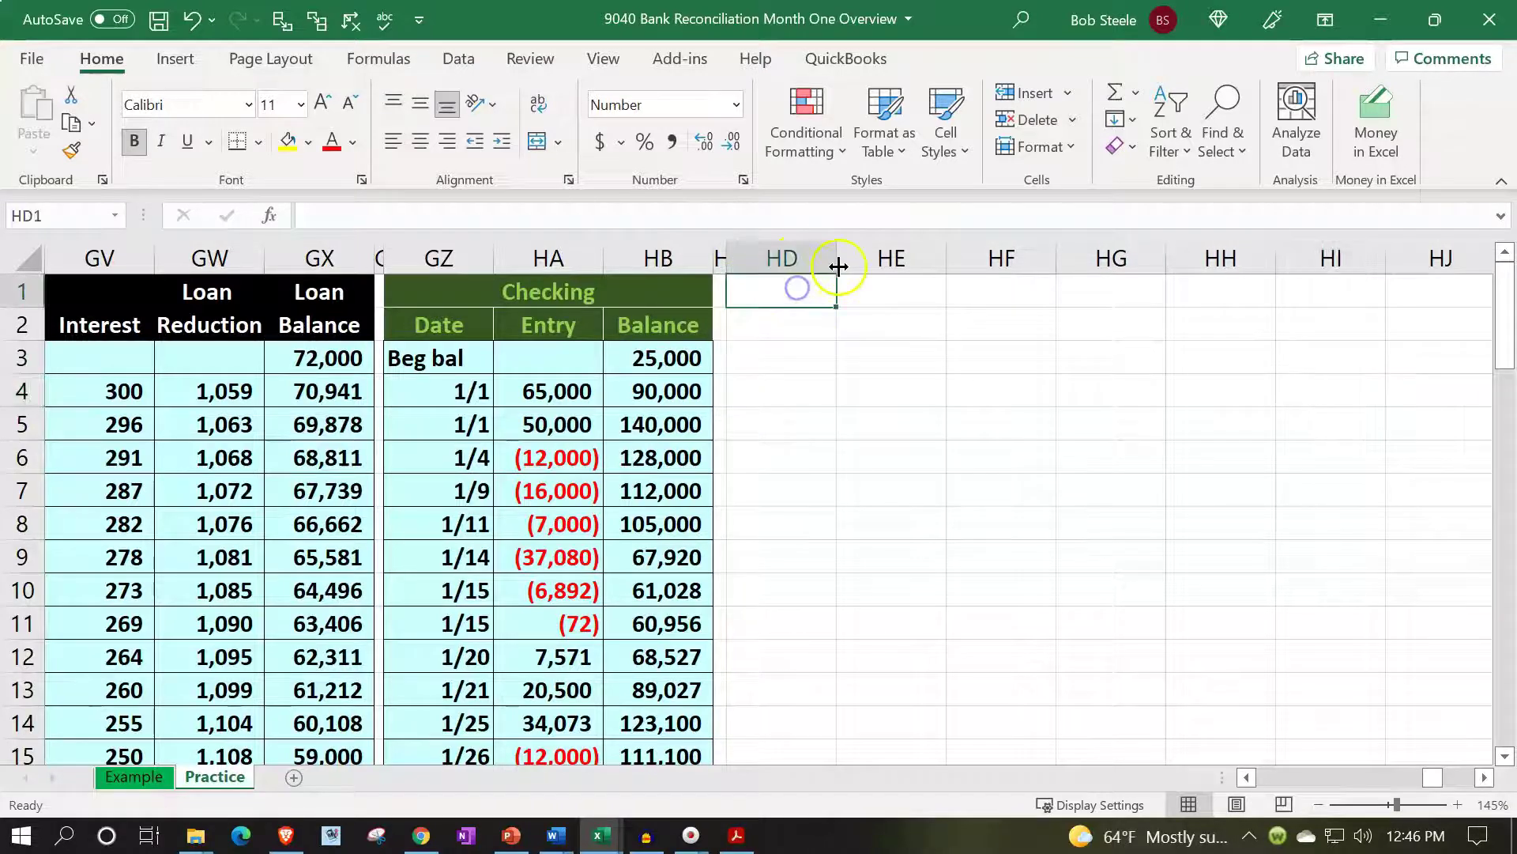
pyautogui.moveTo(839, 263); pyautogui.dragTo(994, 258)
pyautogui.write('Beginning cl')
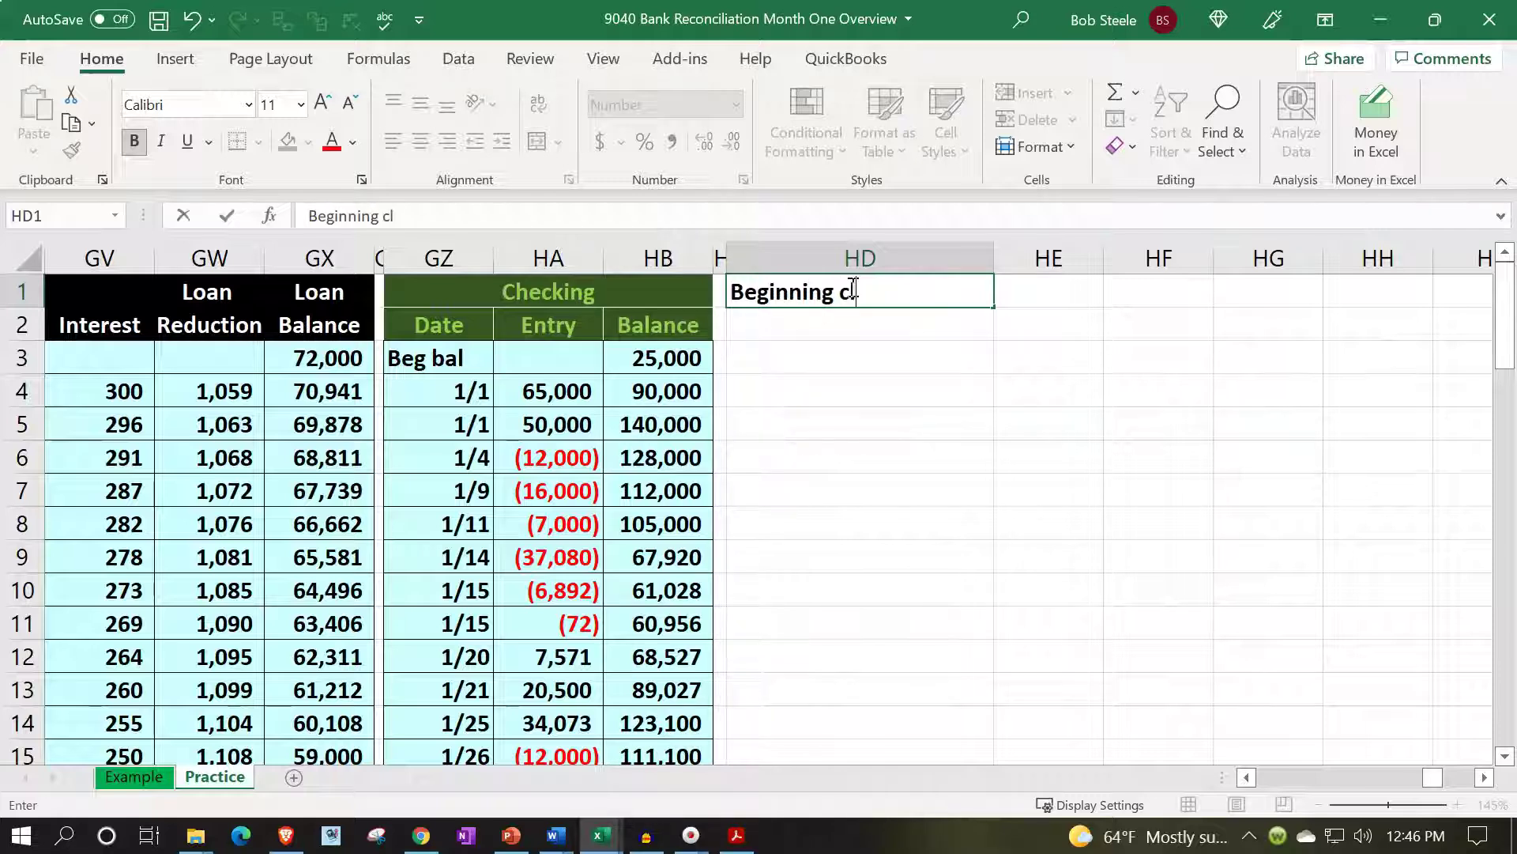
pyautogui.write('eared balanc')
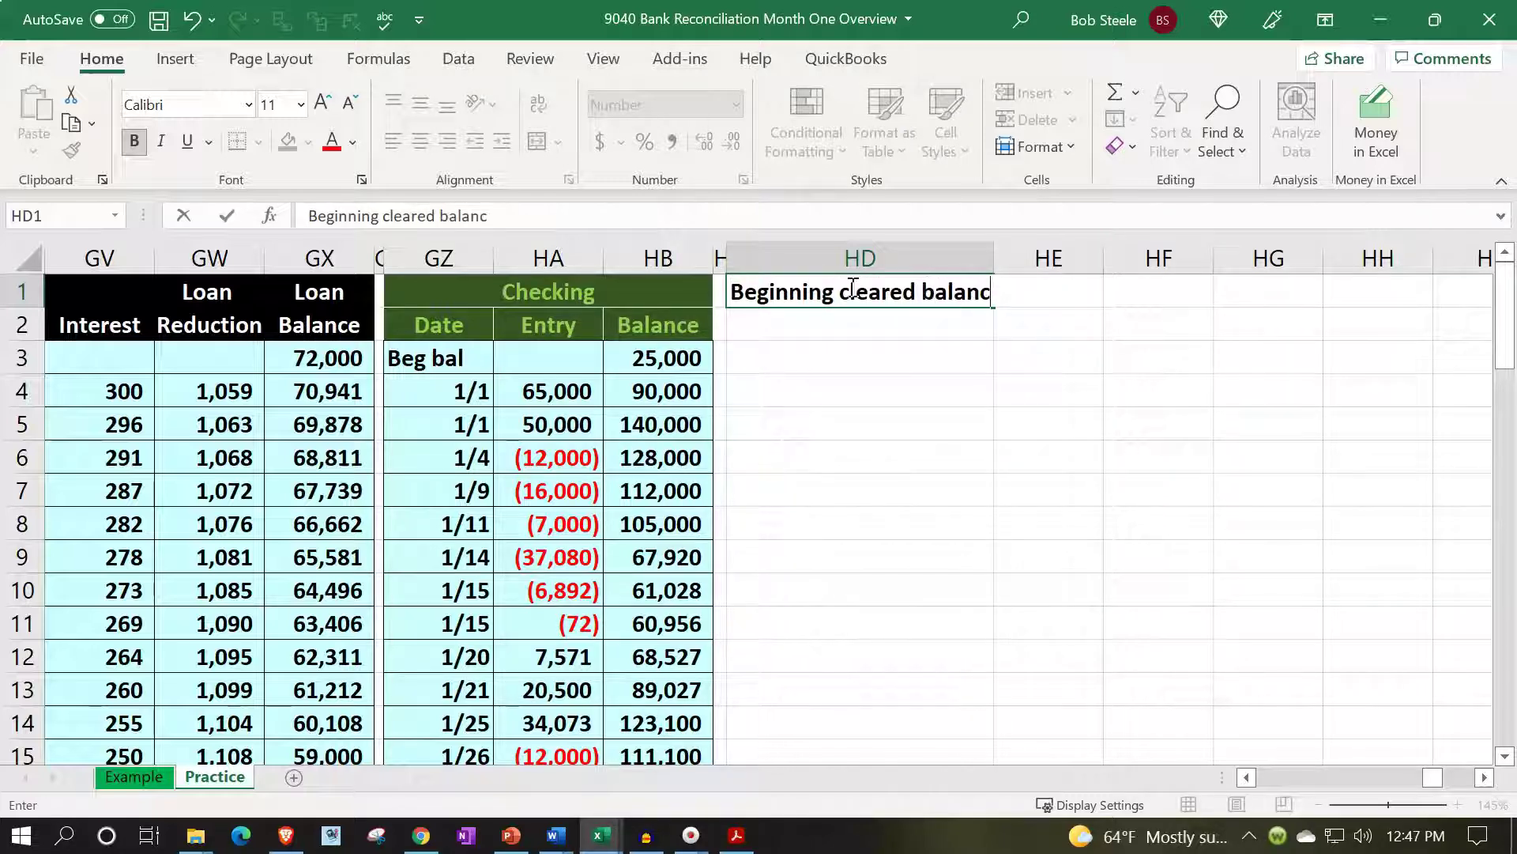
pyautogui.write('e')
pyautogui.press('Tab')
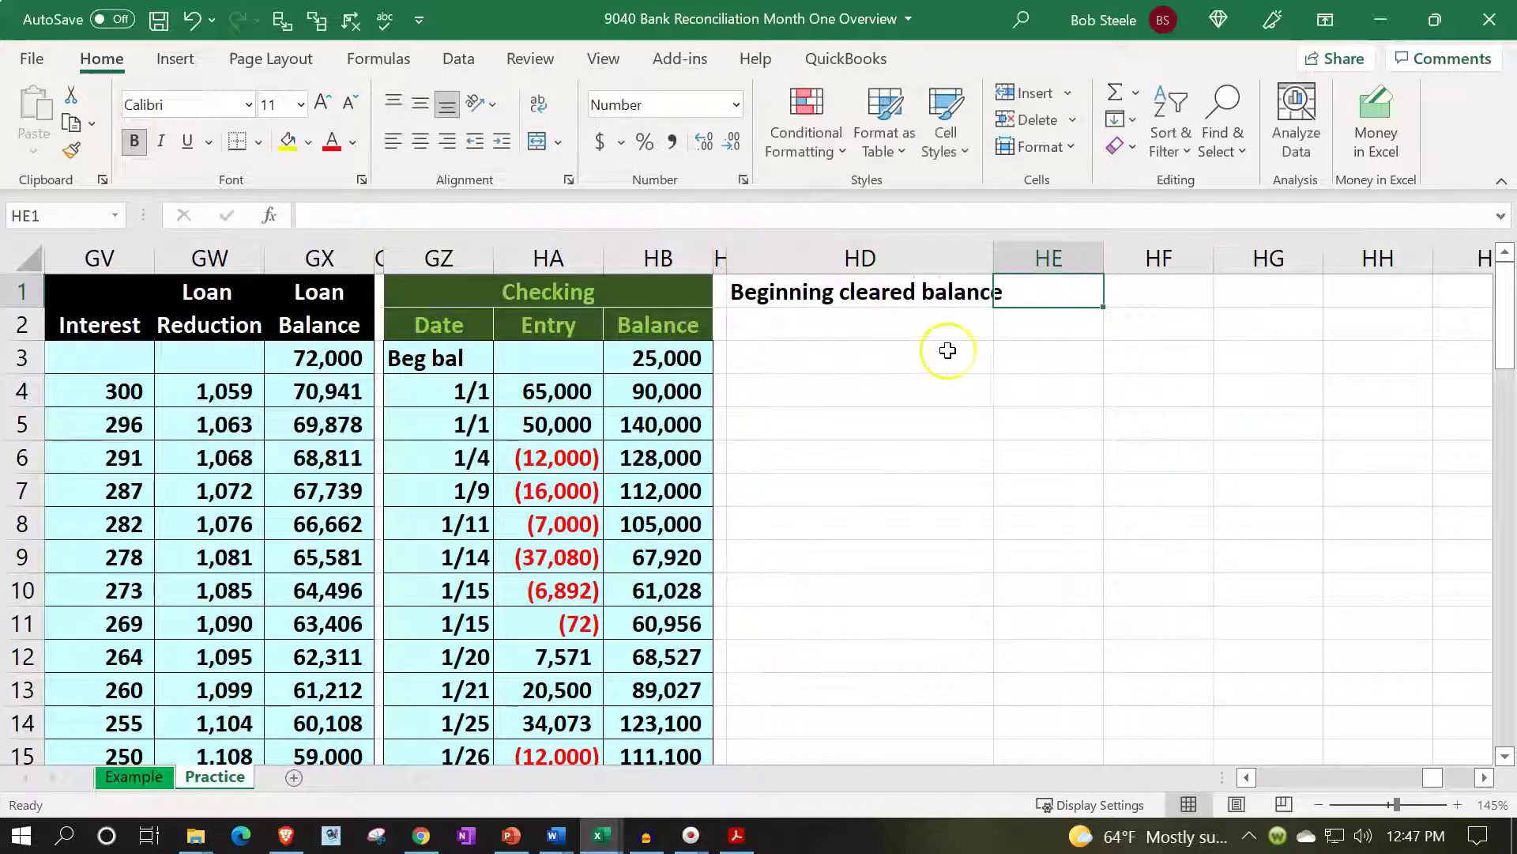
pyautogui.moveTo(999, 259); pyautogui.dragTo(1015, 259)
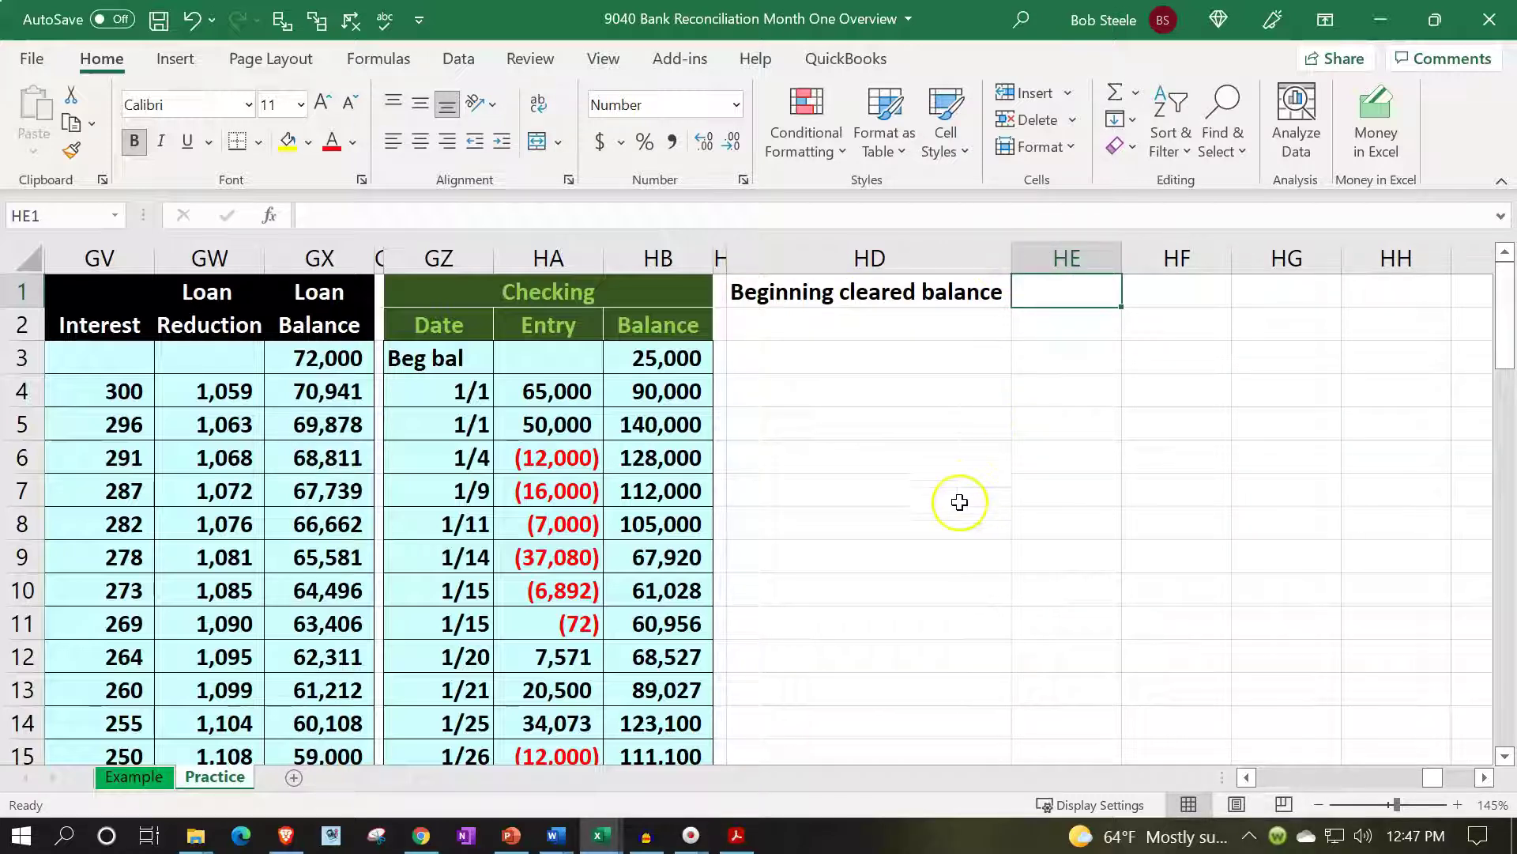
# Check the January 1 balance on the January bank statement PDF, and enter 25000 in HF1 and 30000 in HG1 in Excel
pyautogui.click(752, 841)
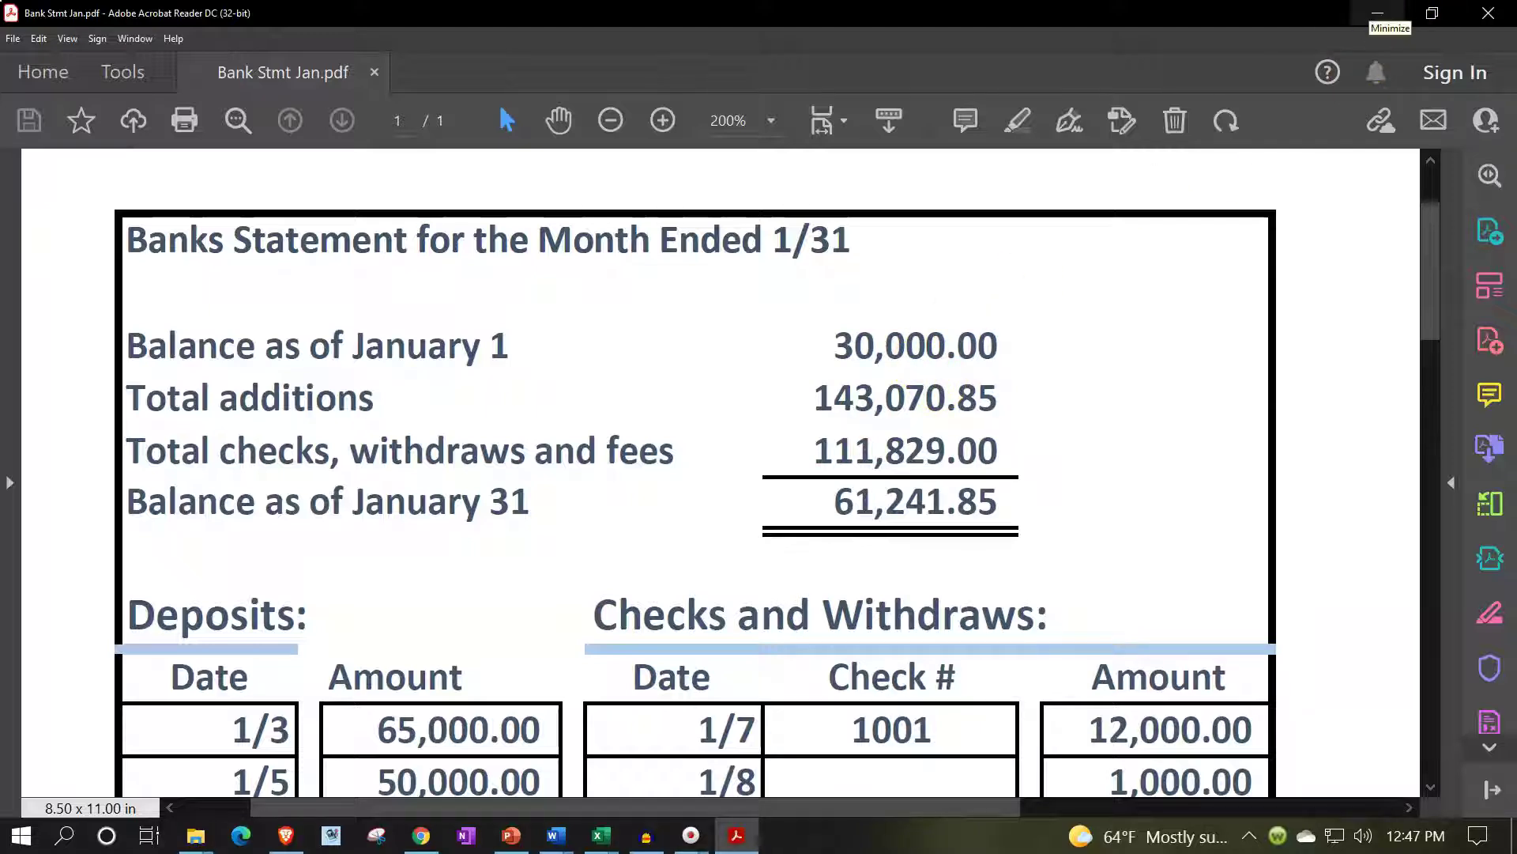
pyautogui.click(1379, 13)
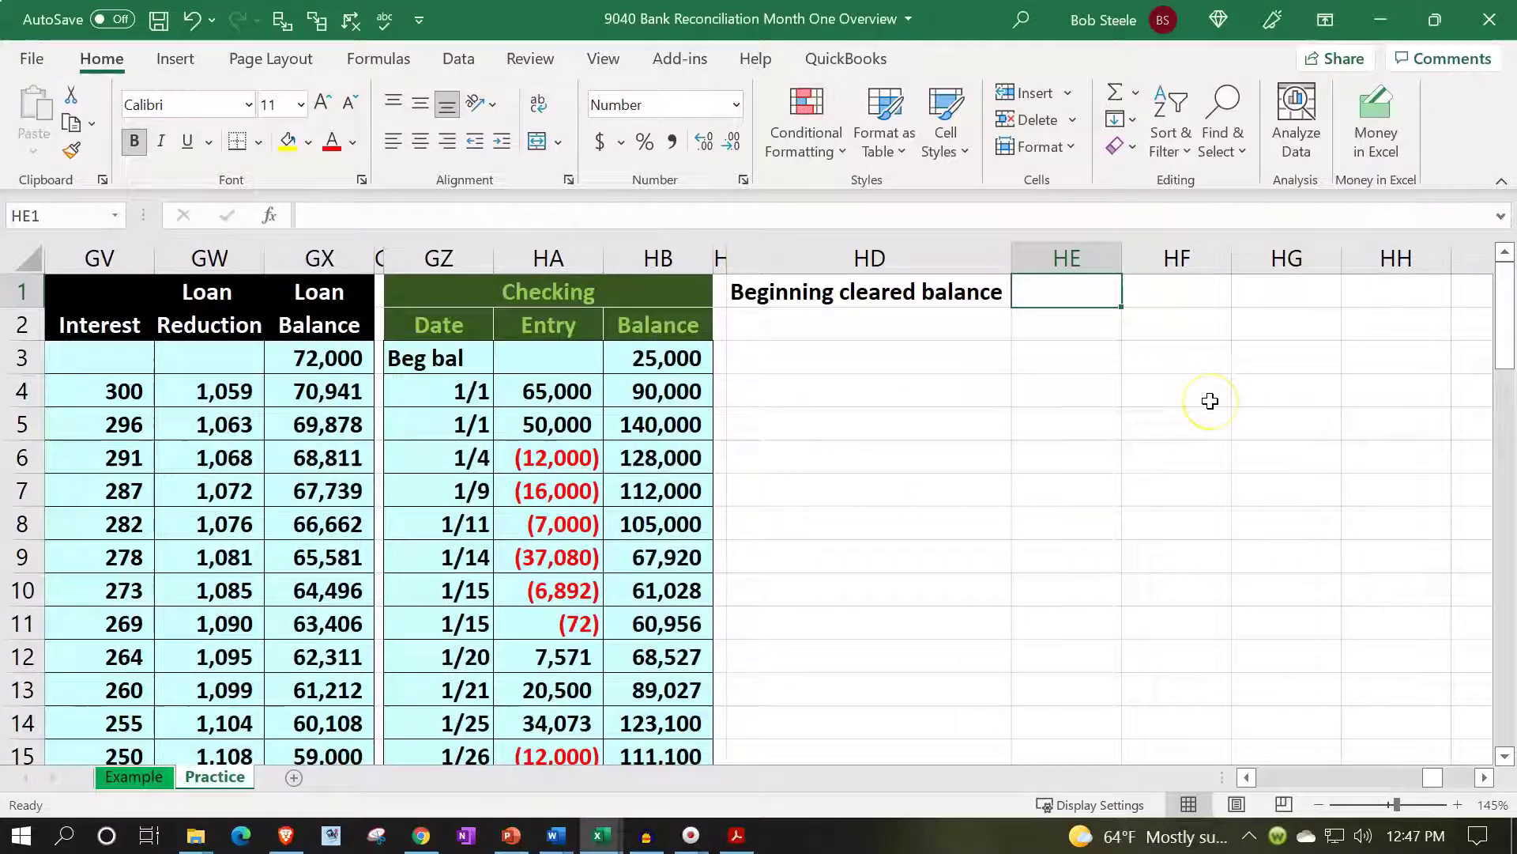
pyautogui.press('Right')
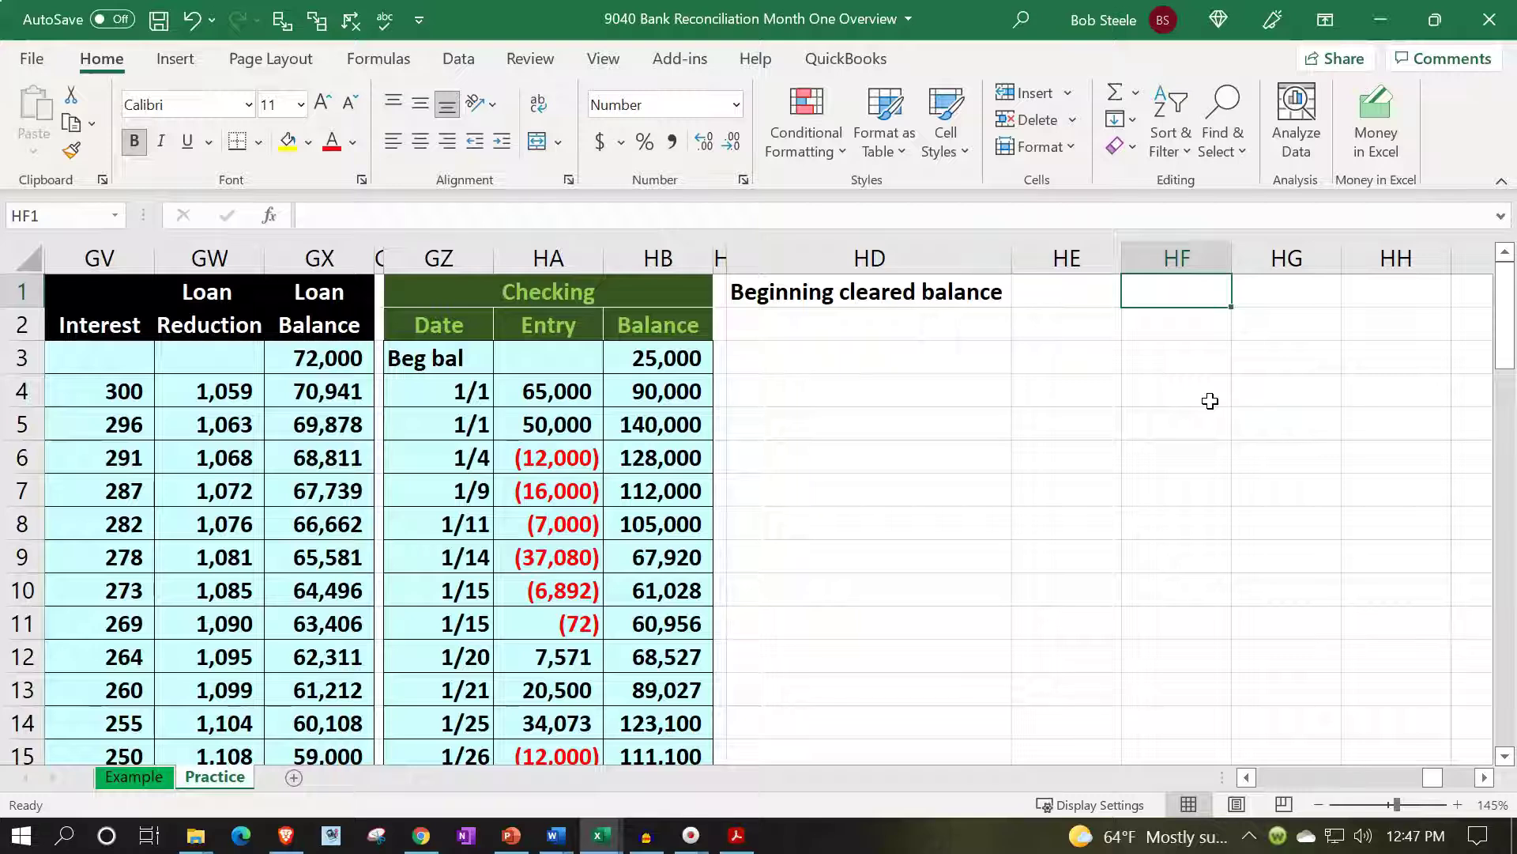
pyautogui.click(722, 252)
pyautogui.write('25000')
pyautogui.press('Tab')
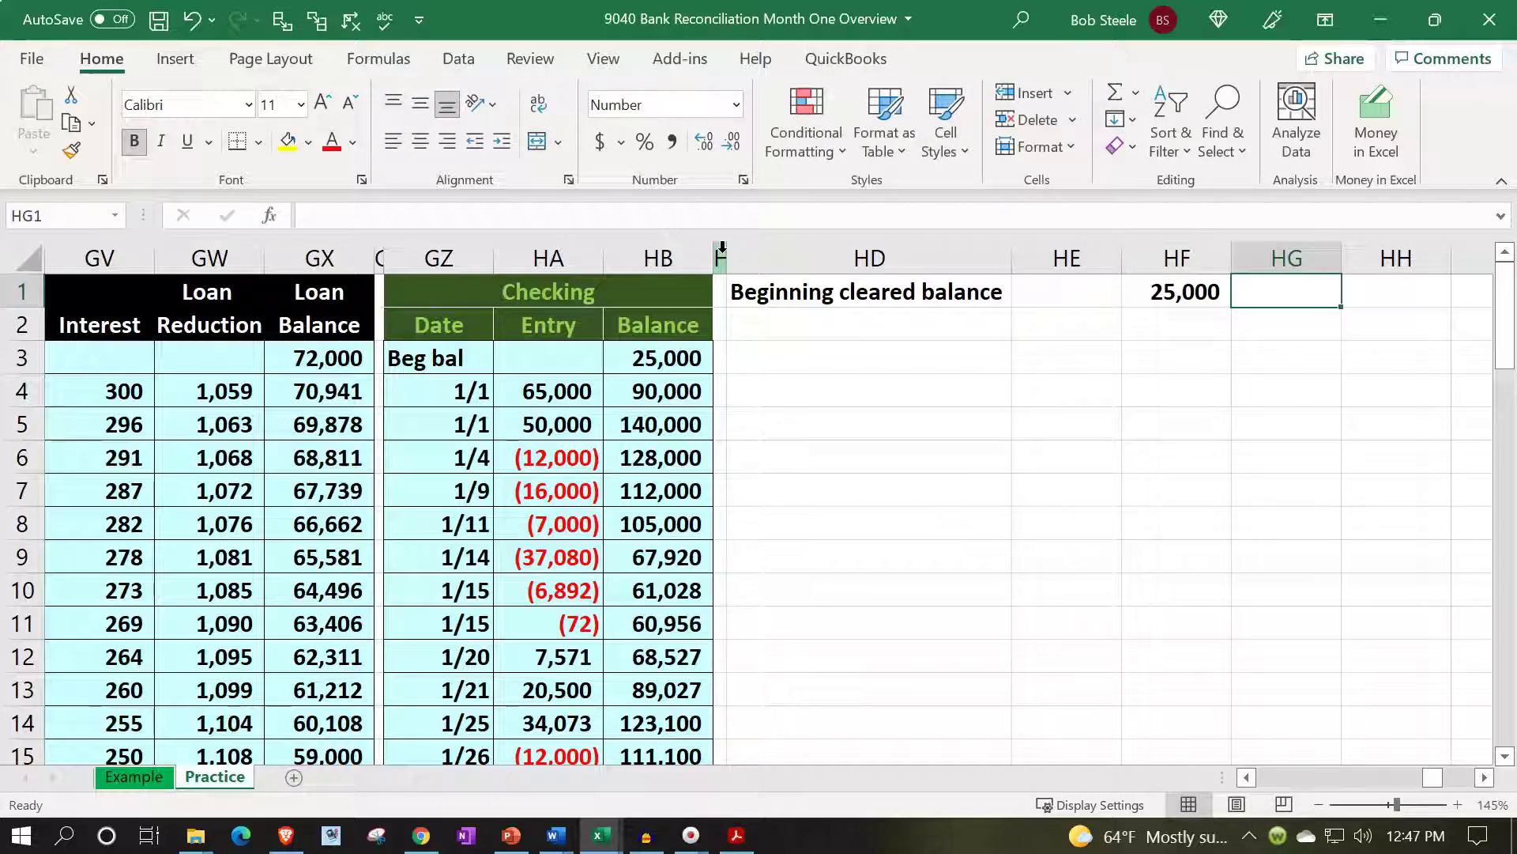
pyautogui.write('30')
pyautogui.write('000')
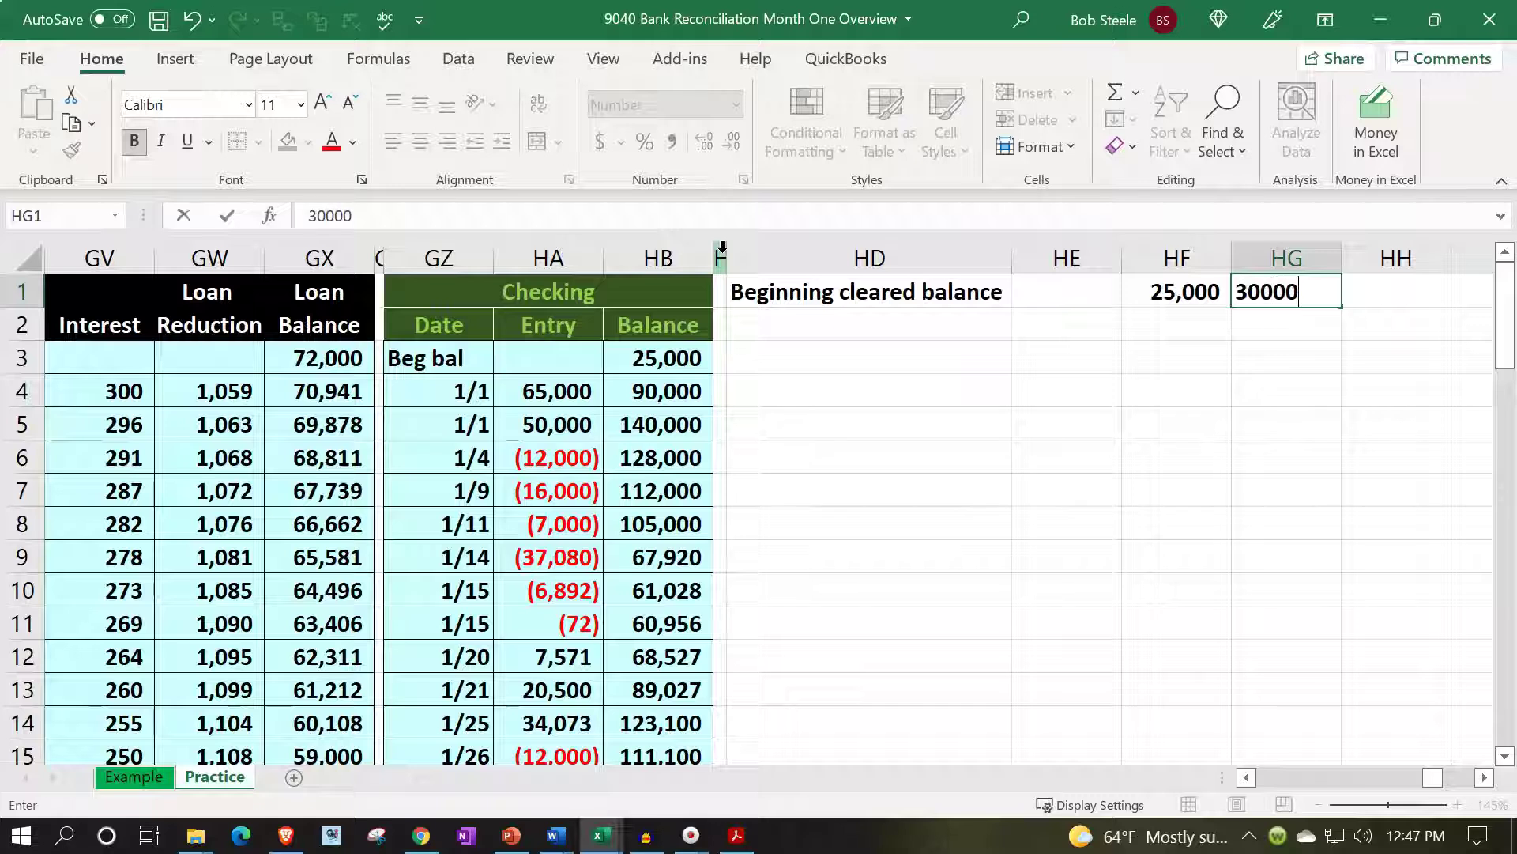
pyautogui.press('Tab')
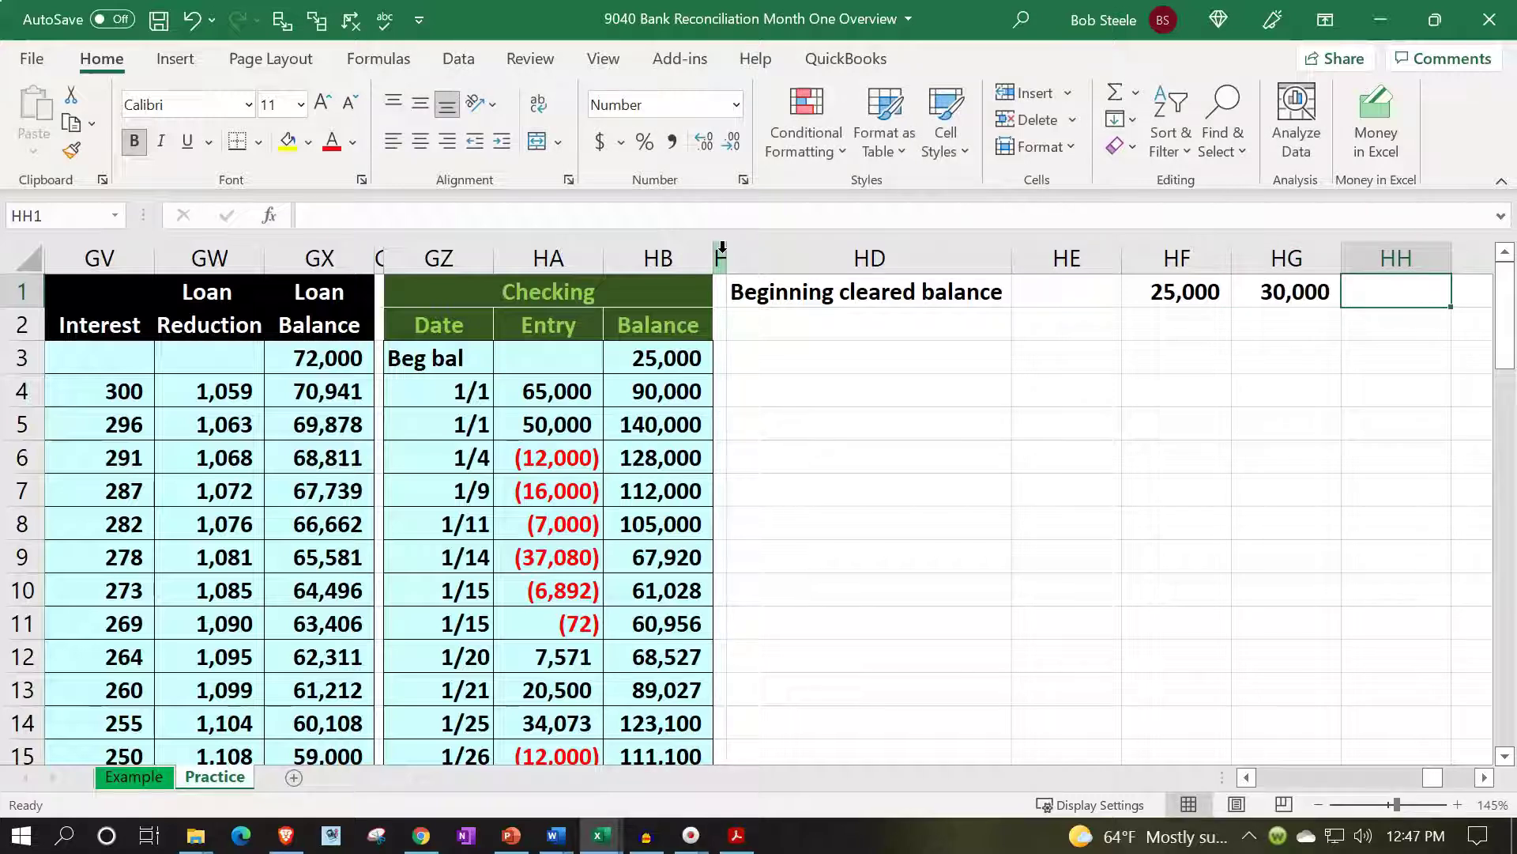
# Calculate the difference between the two beginning balances in HH1 with =HF1-HG1
pyautogui.write('=')
pyautogui.press('Left')
pyautogui.press('Left')
pyautogui.write('-')
pyautogui.press('Left')
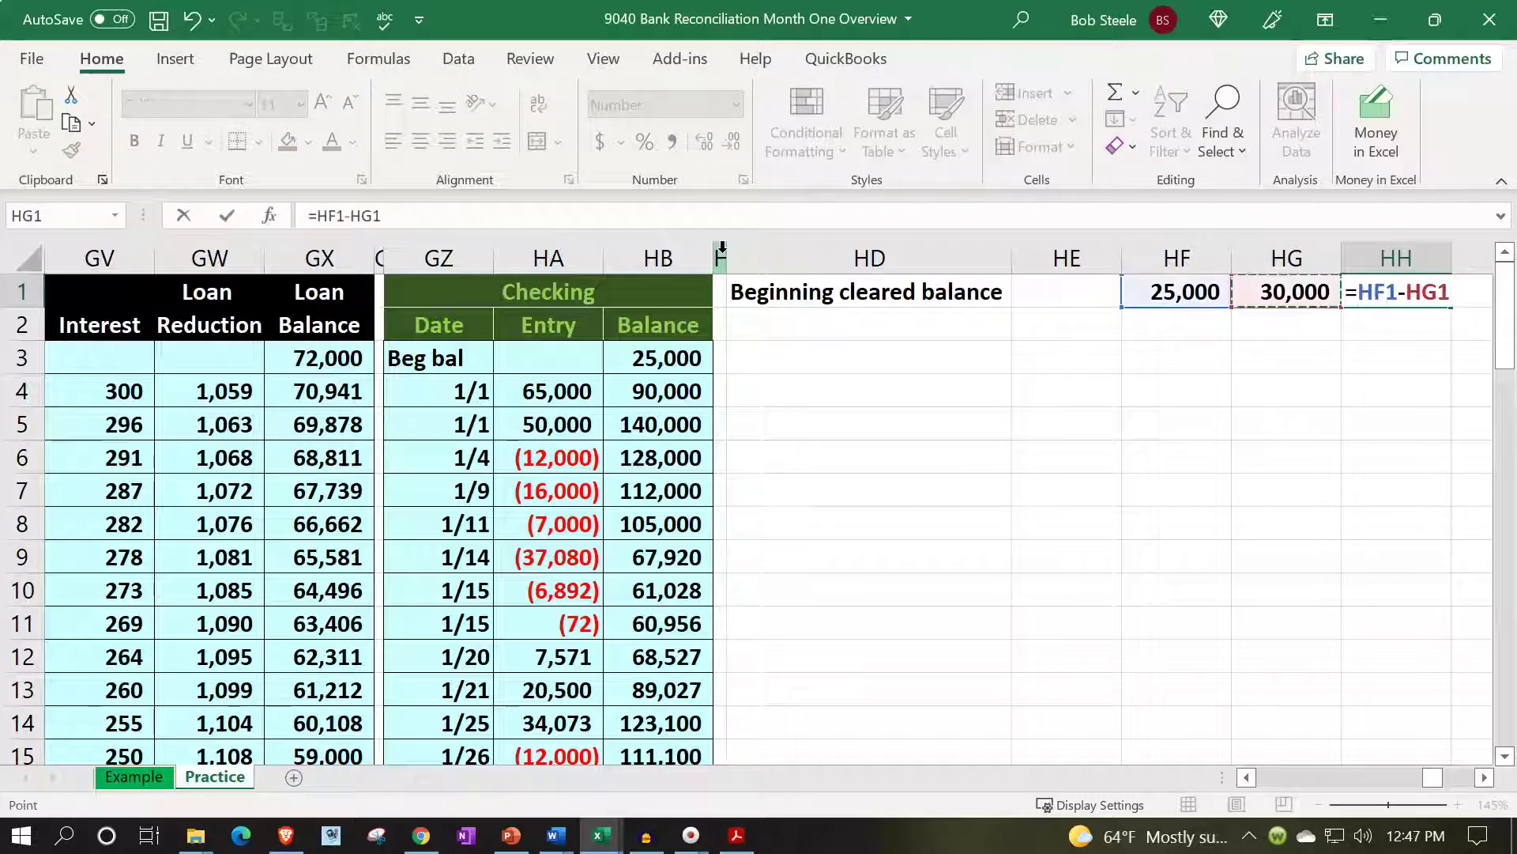
pyautogui.press('Return')
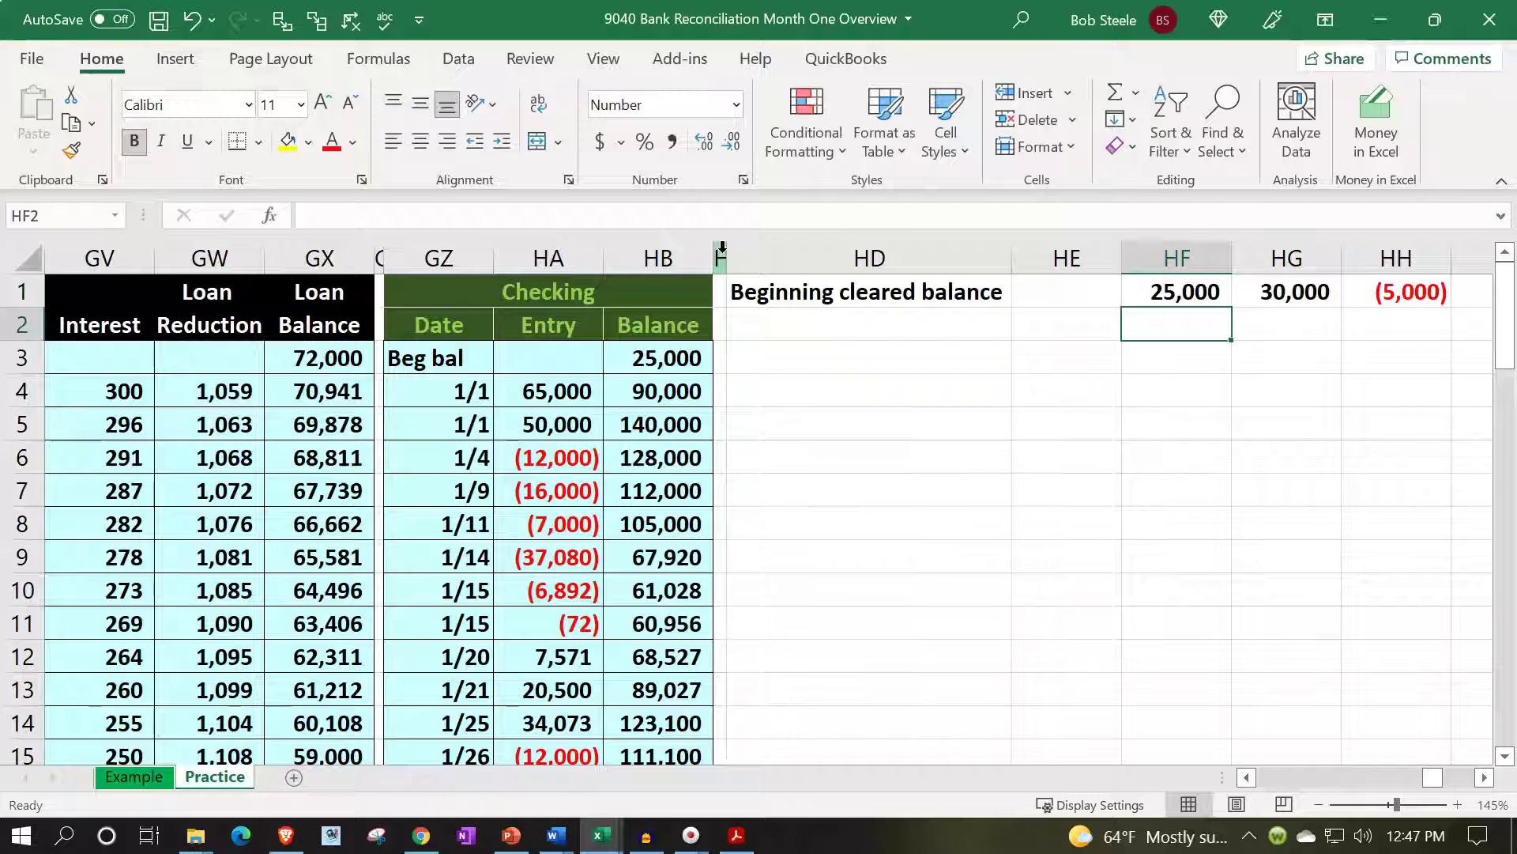
# Enter the label "Cleared deposite:" in HD2 below the beginning cleared balance
pyautogui.press('Left')
pyautogui.press('Left')
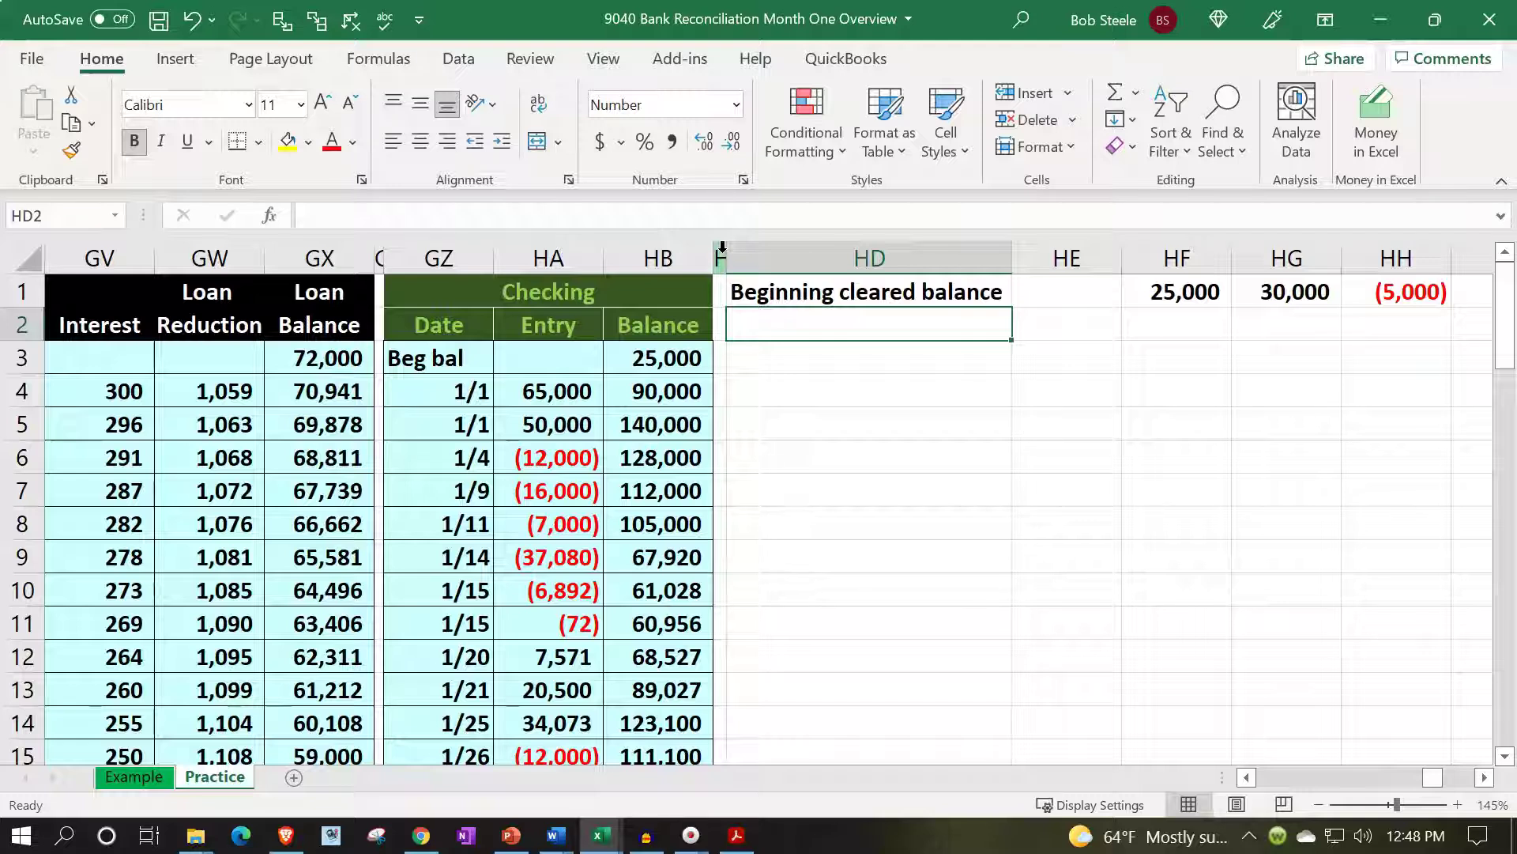
pyautogui.write('Cl')
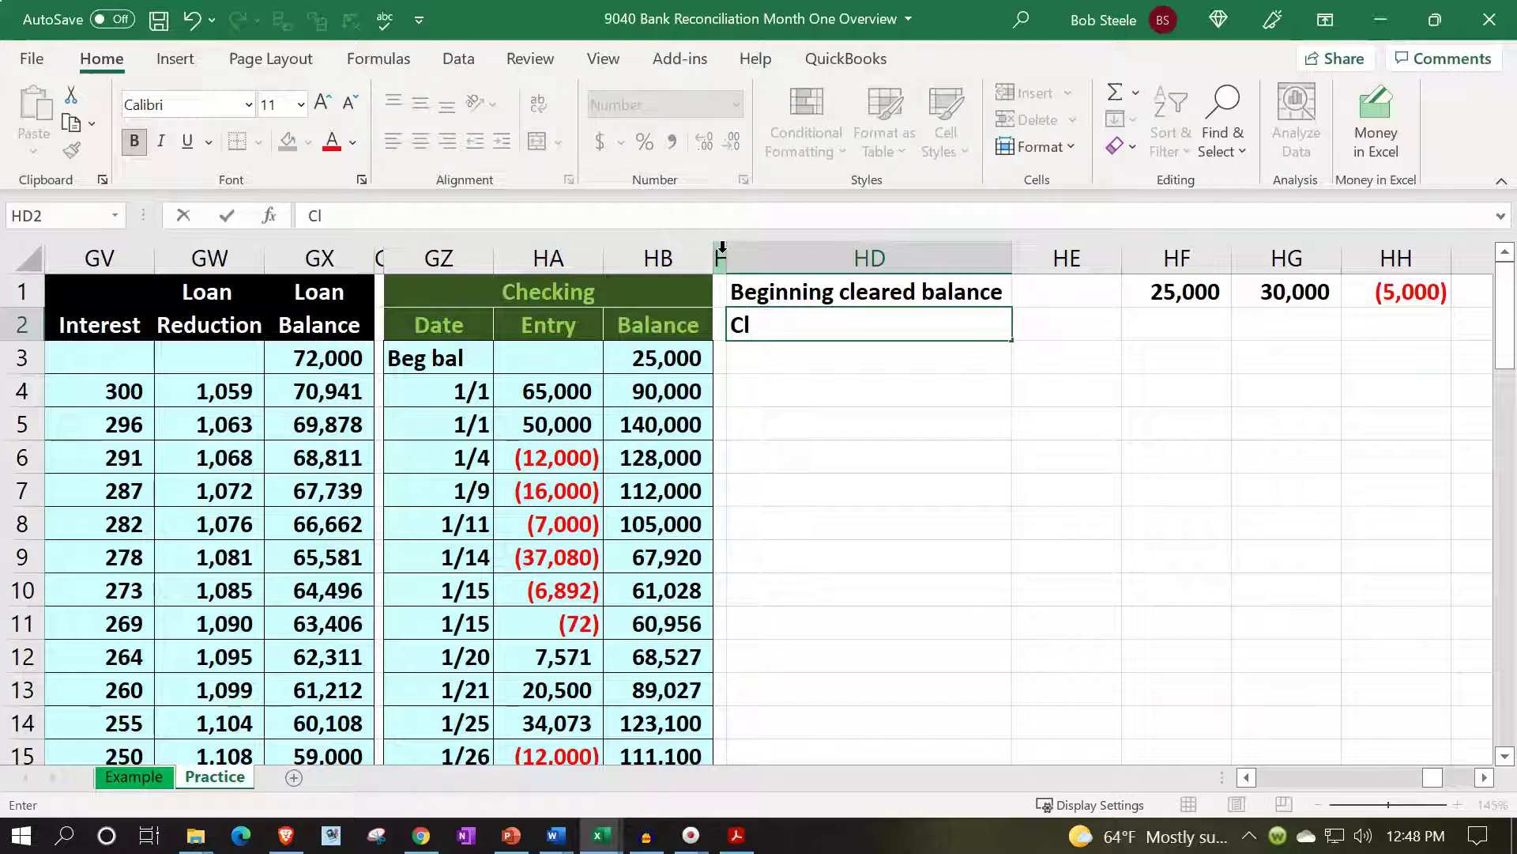
pyautogui.write('eared deposite:')
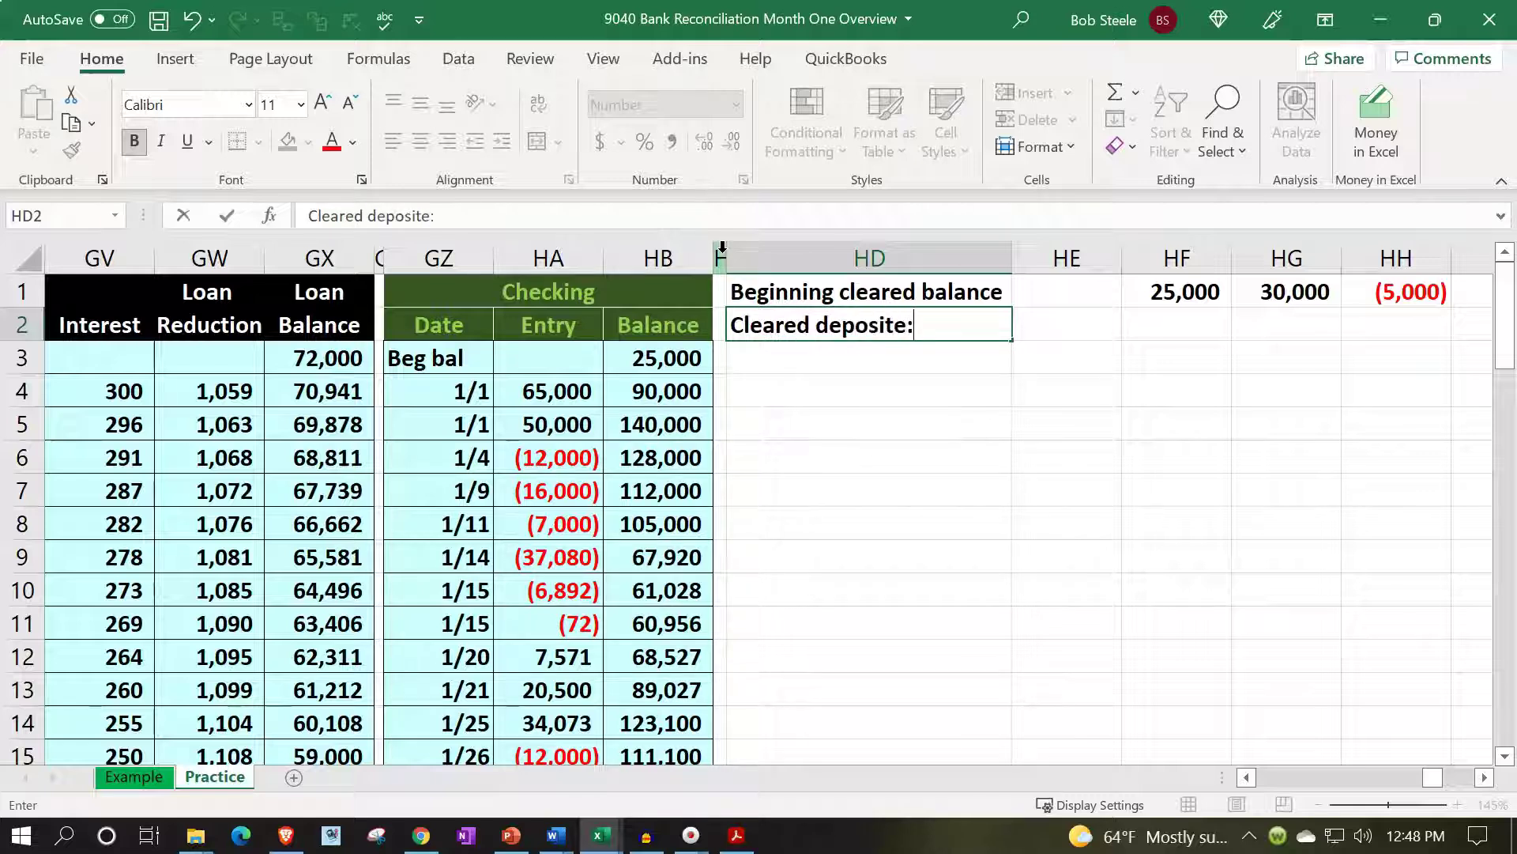
pyautogui.press('Return')
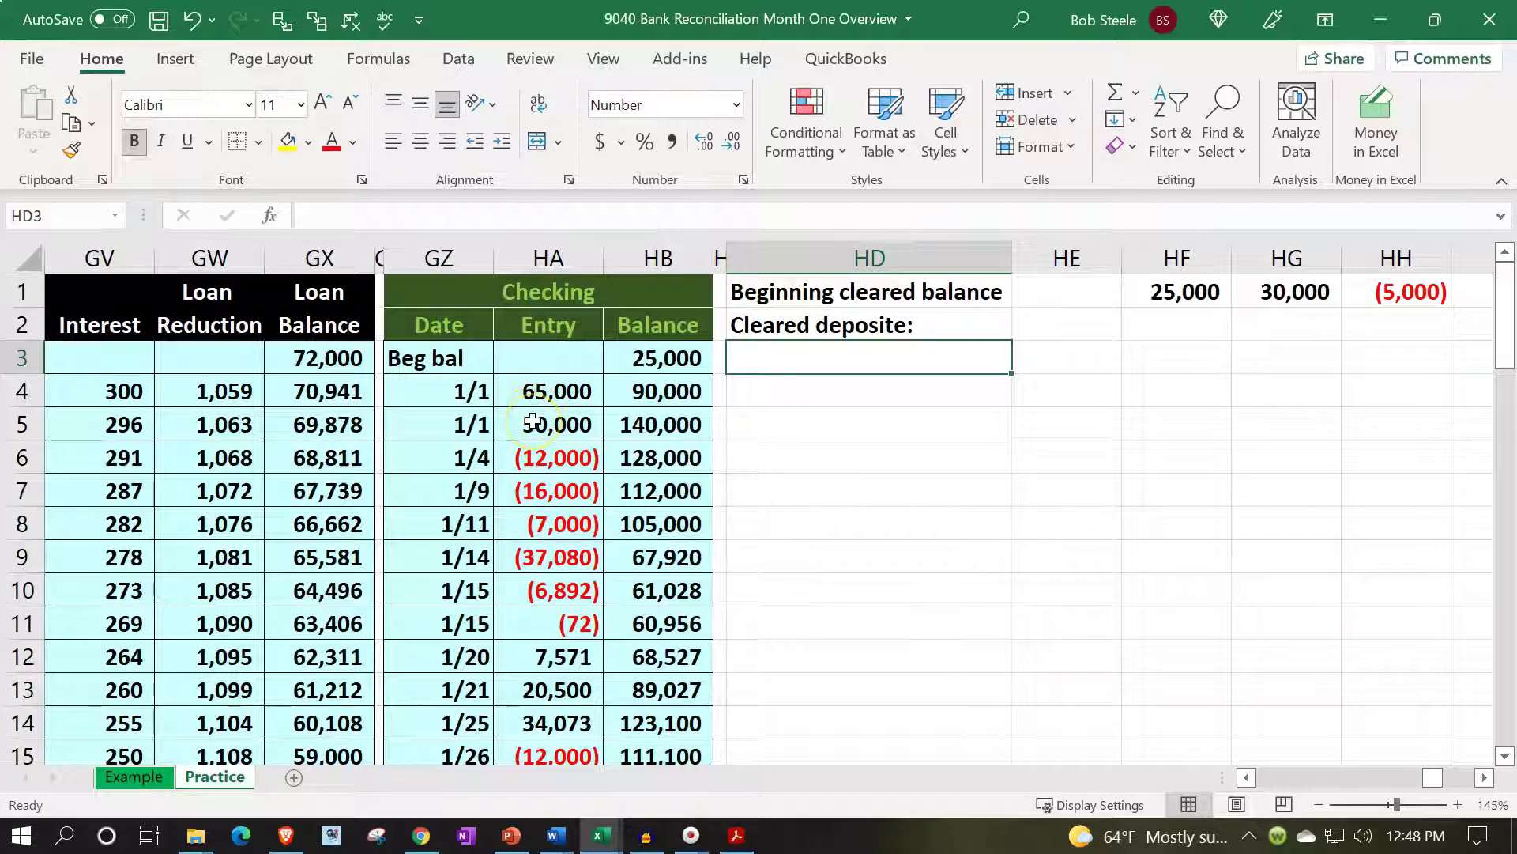
# Compare the ledger's beginning balance and January entries in Excel with the balances, deposits, checks and charges on the bank statement PDF
pyautogui.click(736, 836)
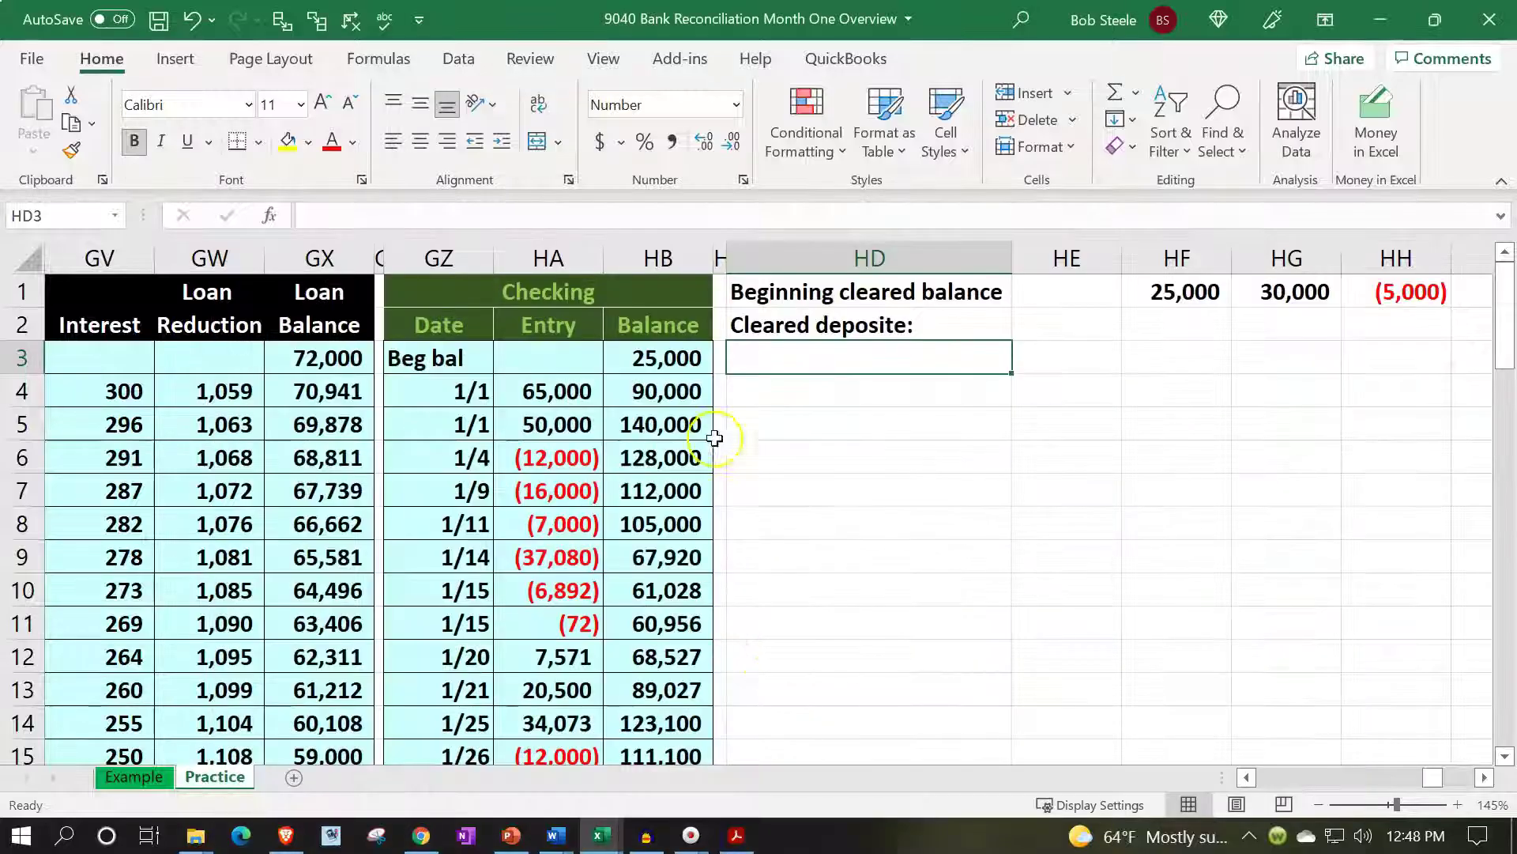
pyautogui.click(667, 356)
pyautogui.click(1167, 294)
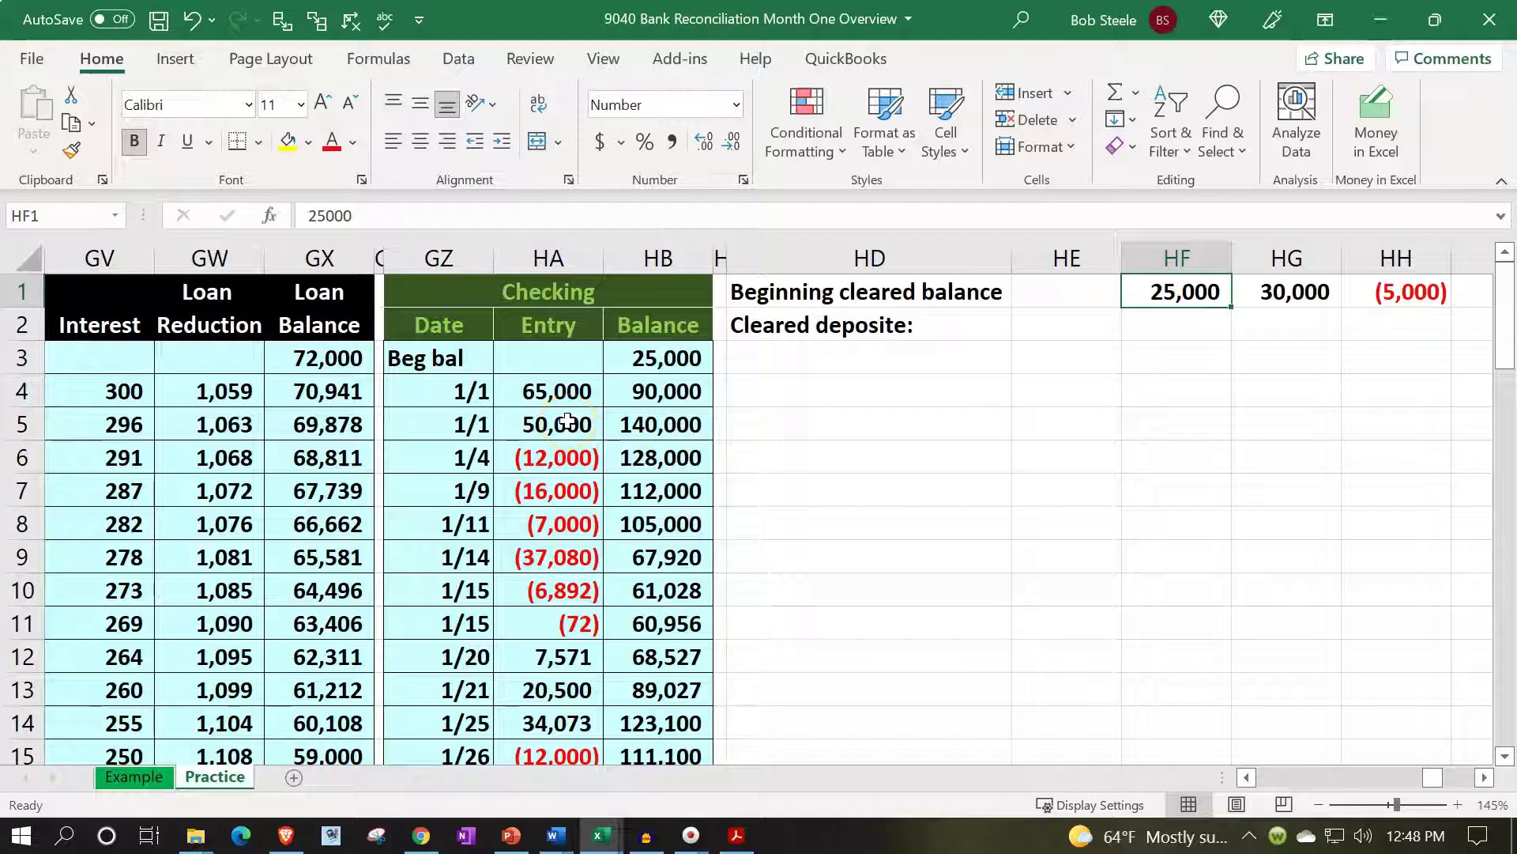
pyautogui.click(739, 835)
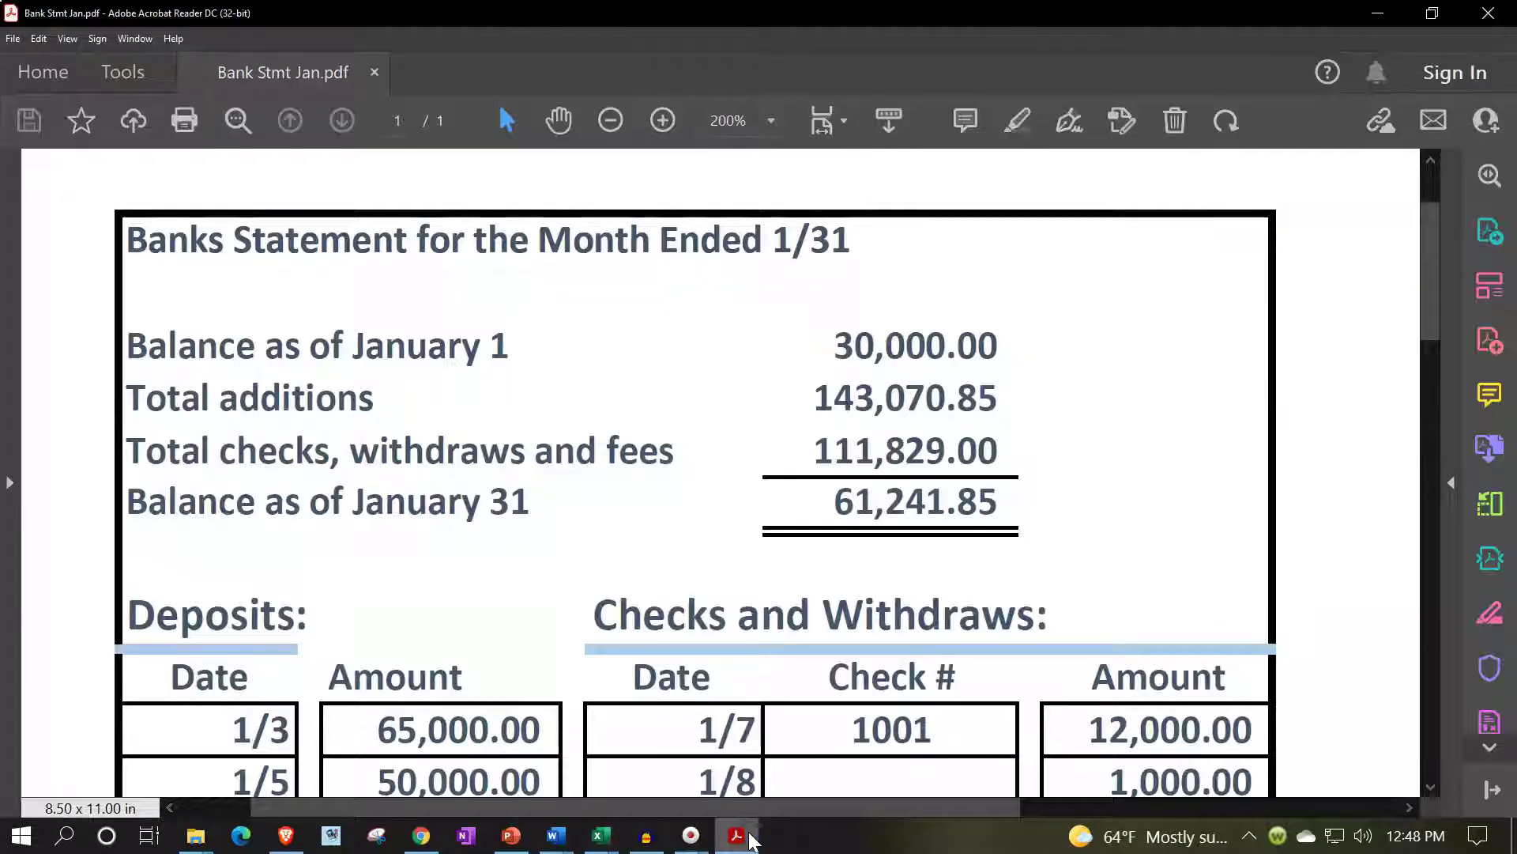
pyautogui.click(749, 836)
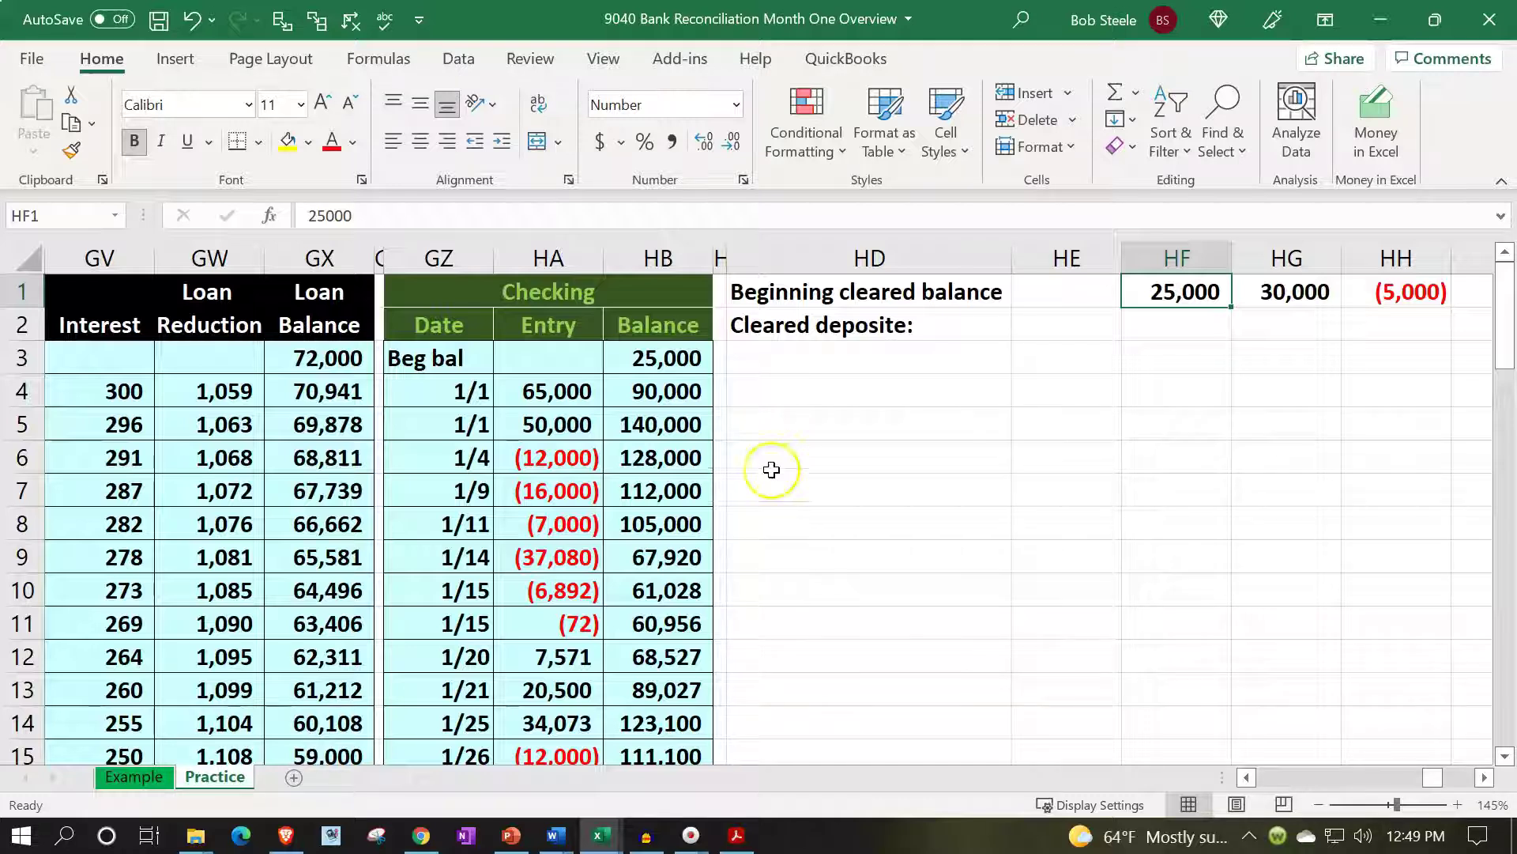
pyautogui.click(743, 836)
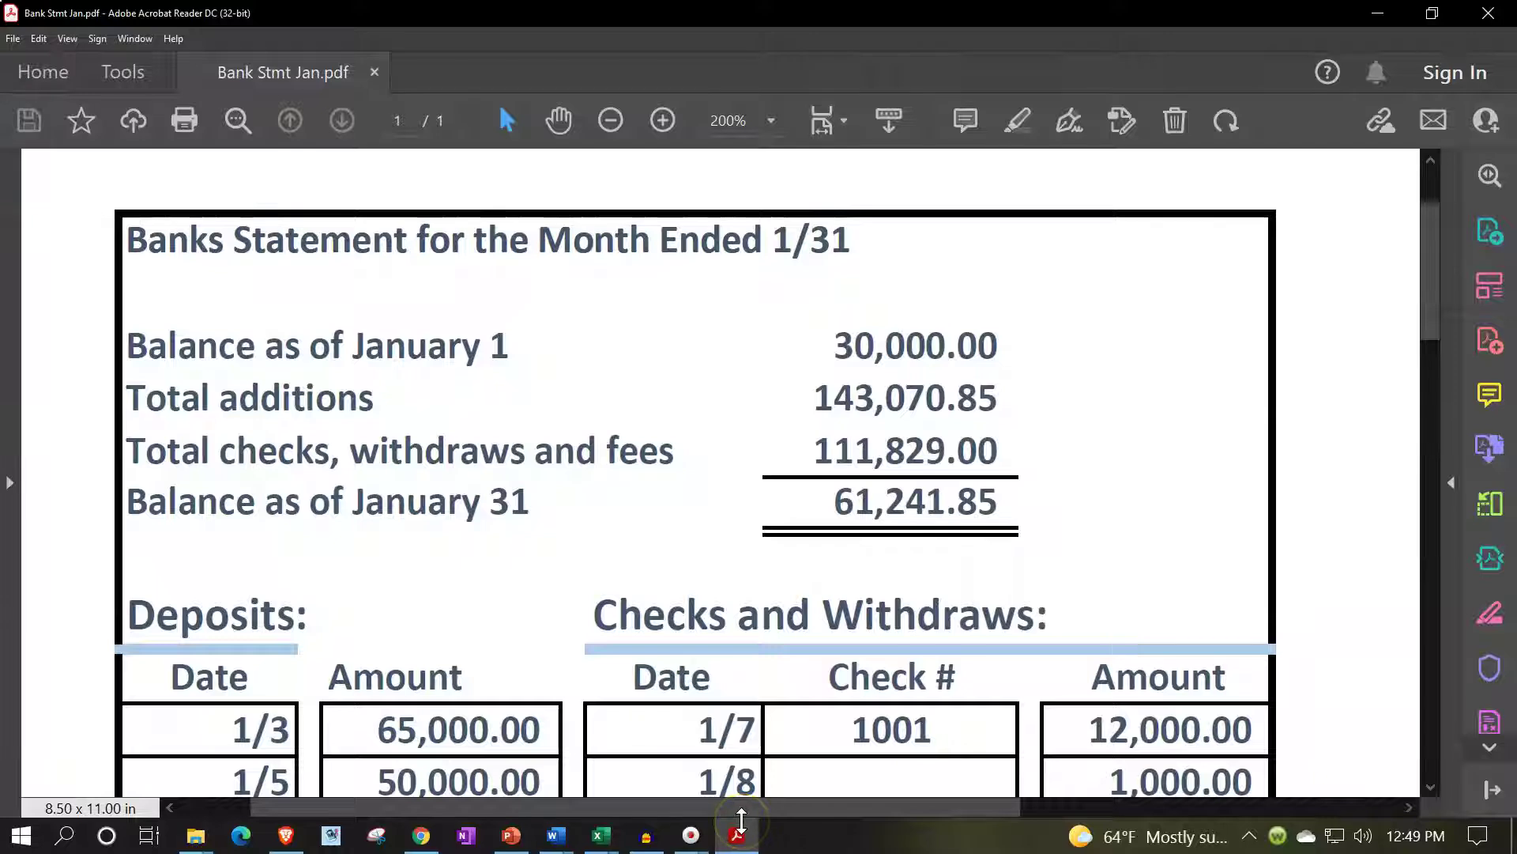
pyautogui.scroll(-1, 741, 650)
pyautogui.click(741, 653)
pyautogui.scroll(-4, 742, 653)
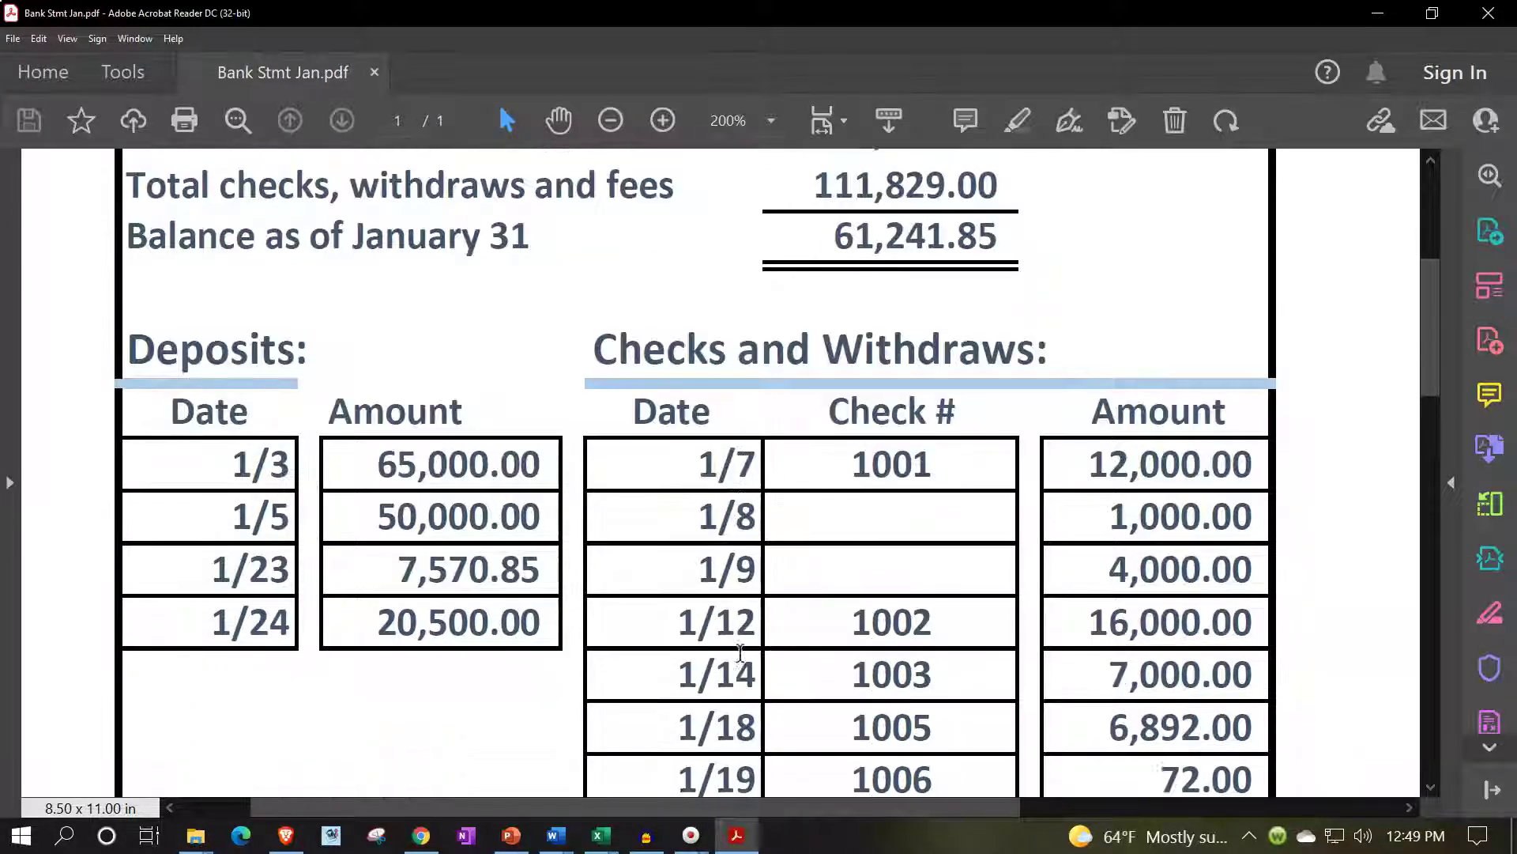
pyautogui.scroll(-3, 741, 653)
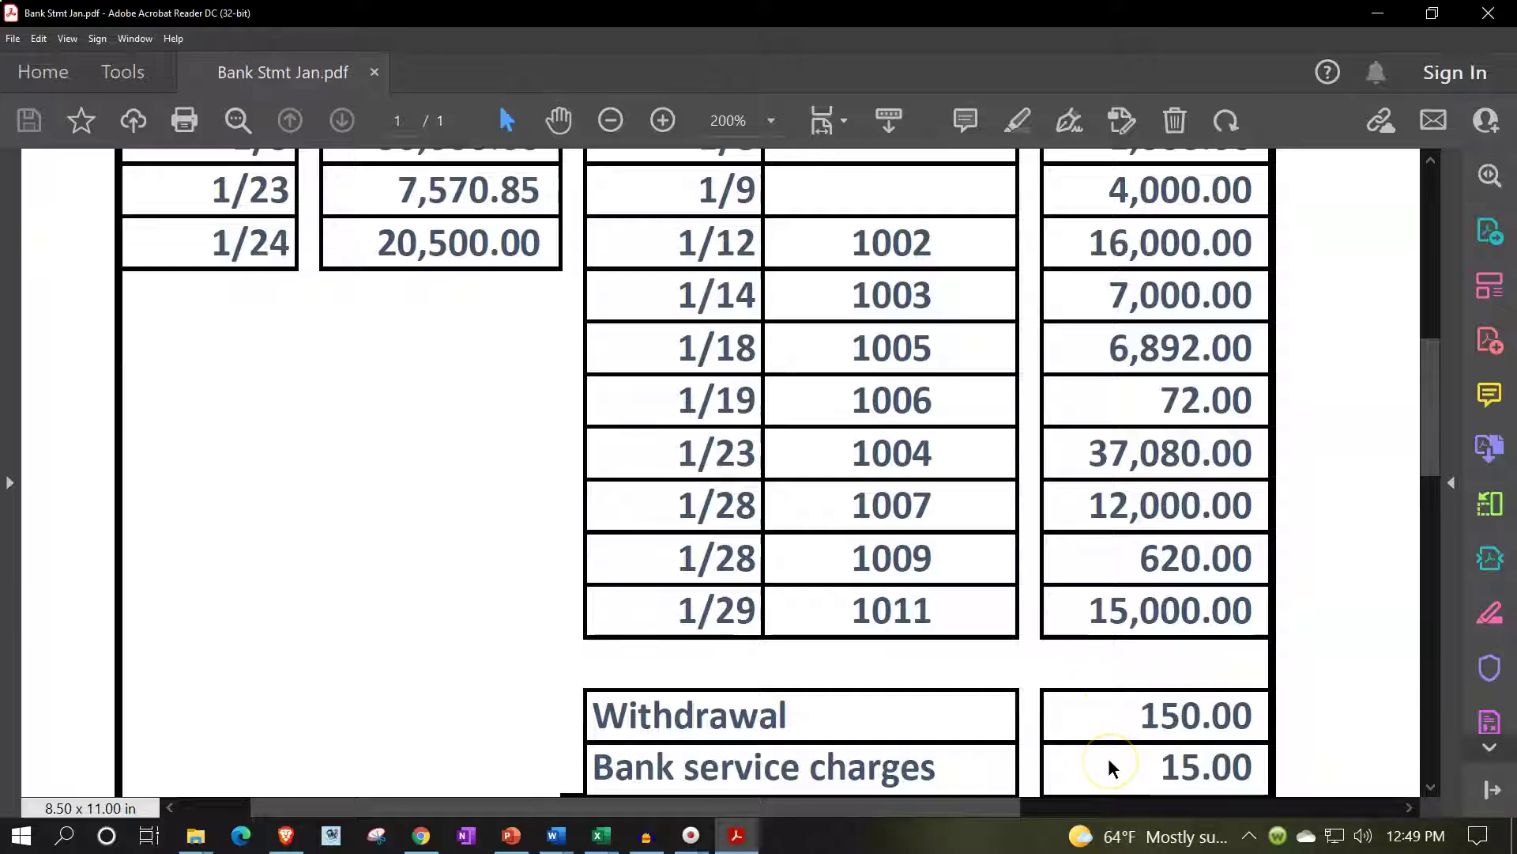
pyautogui.scroll(1, 1112, 766)
pyautogui.scroll(2, 1112, 767)
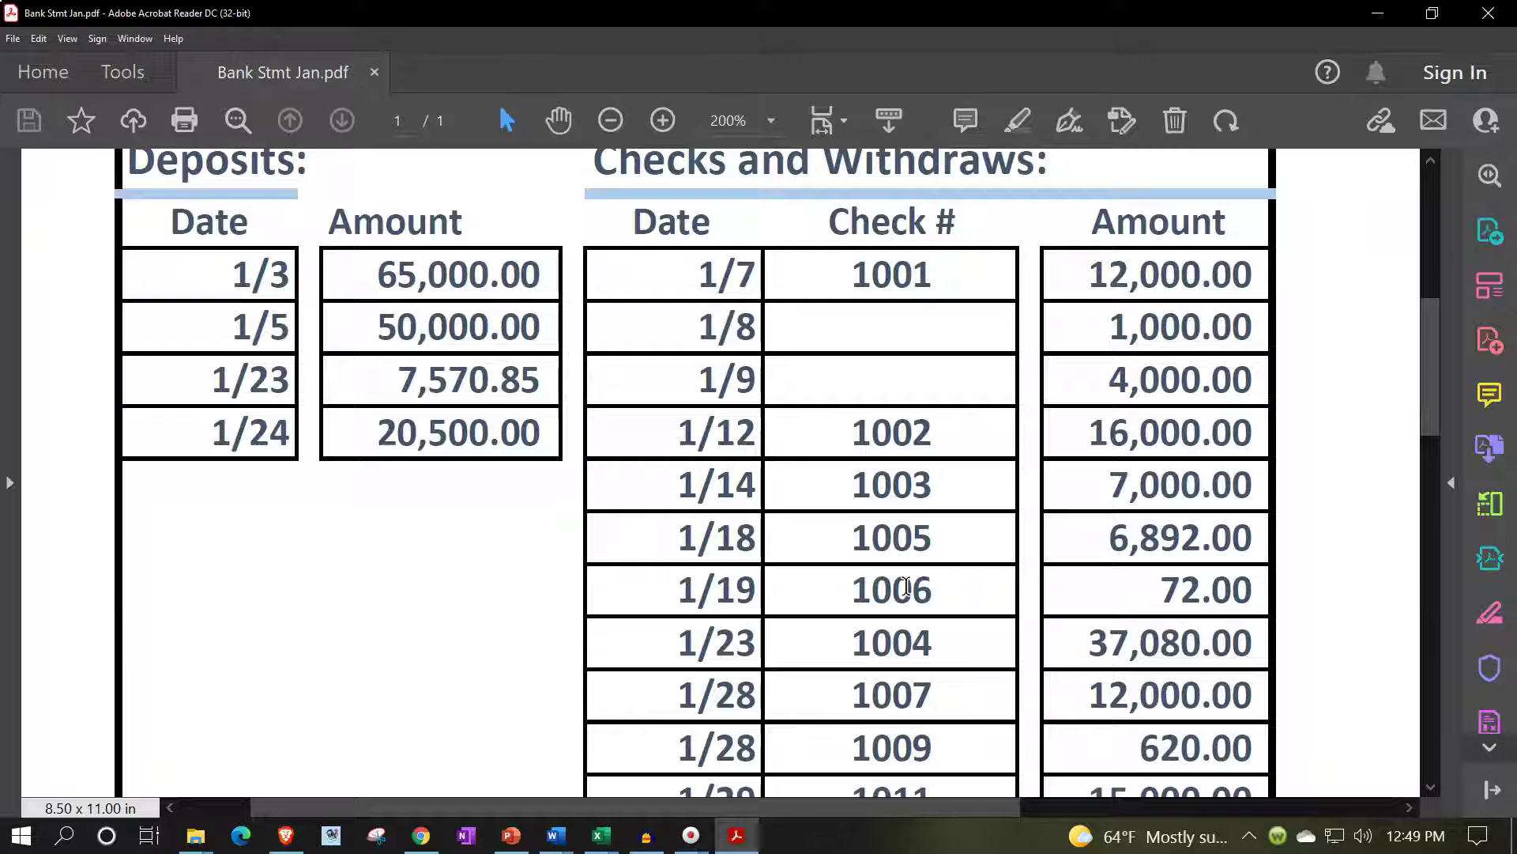
# Highlight the 65,000.00 deposit dated 1/3 in the January bank statement PDF
pyautogui.click(728, 839)
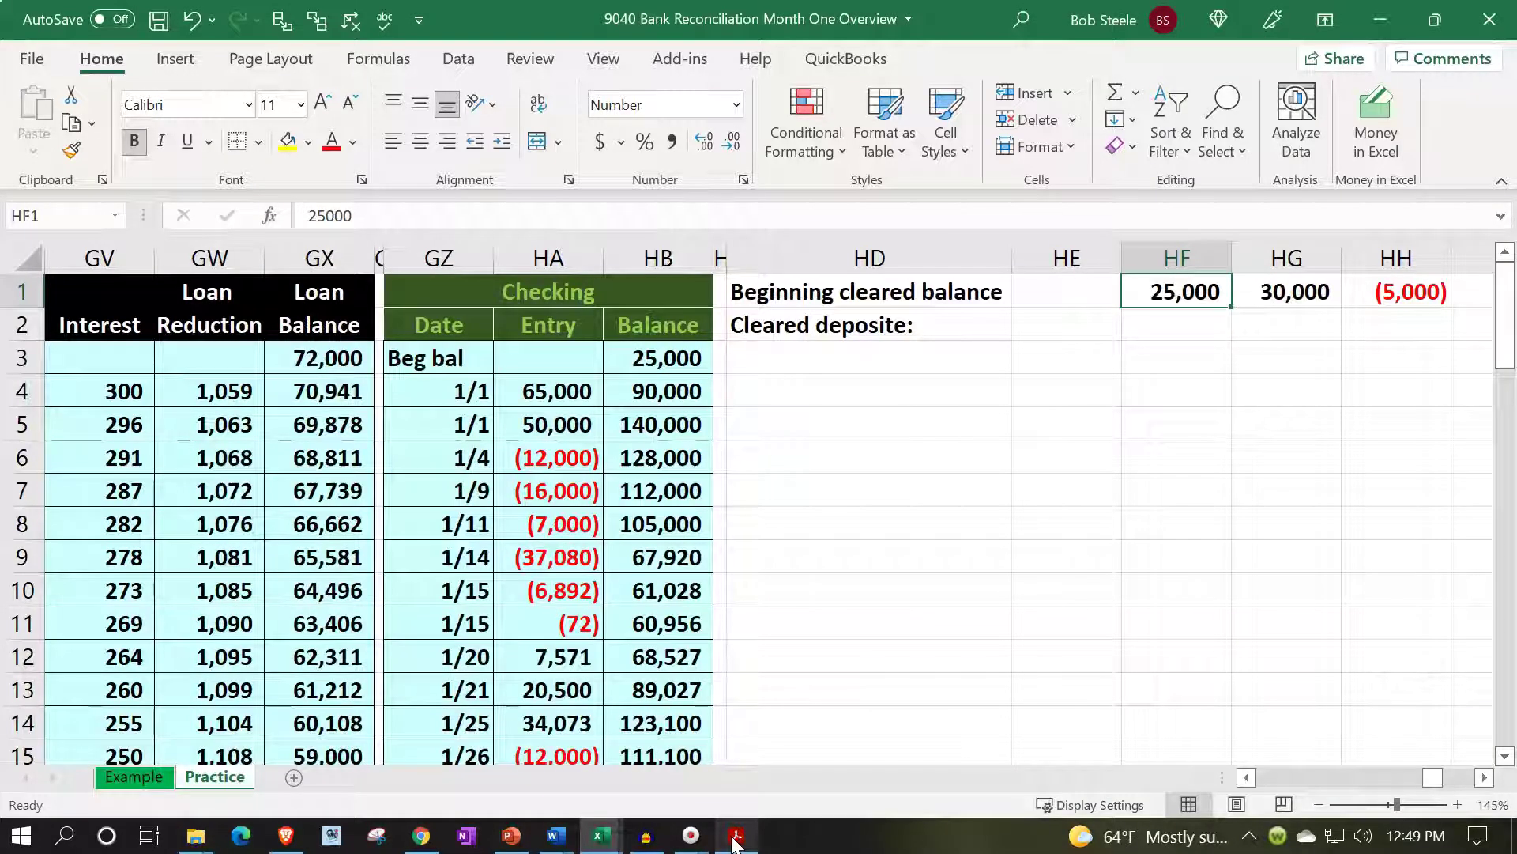
pyautogui.click(734, 840)
pyautogui.click(743, 837)
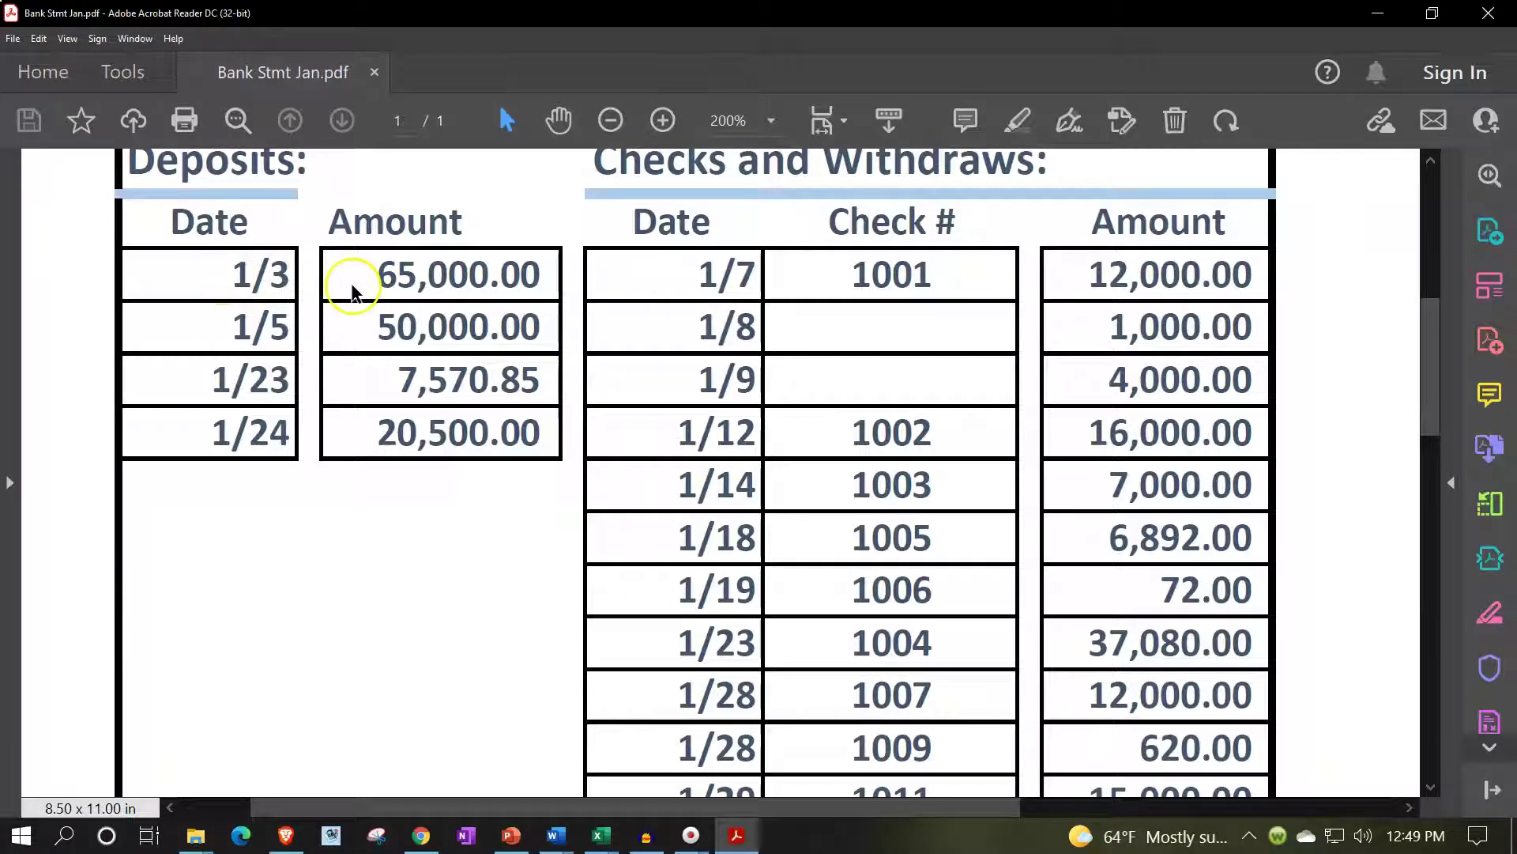
pyautogui.moveTo(373, 273); pyautogui.dragTo(510, 298)
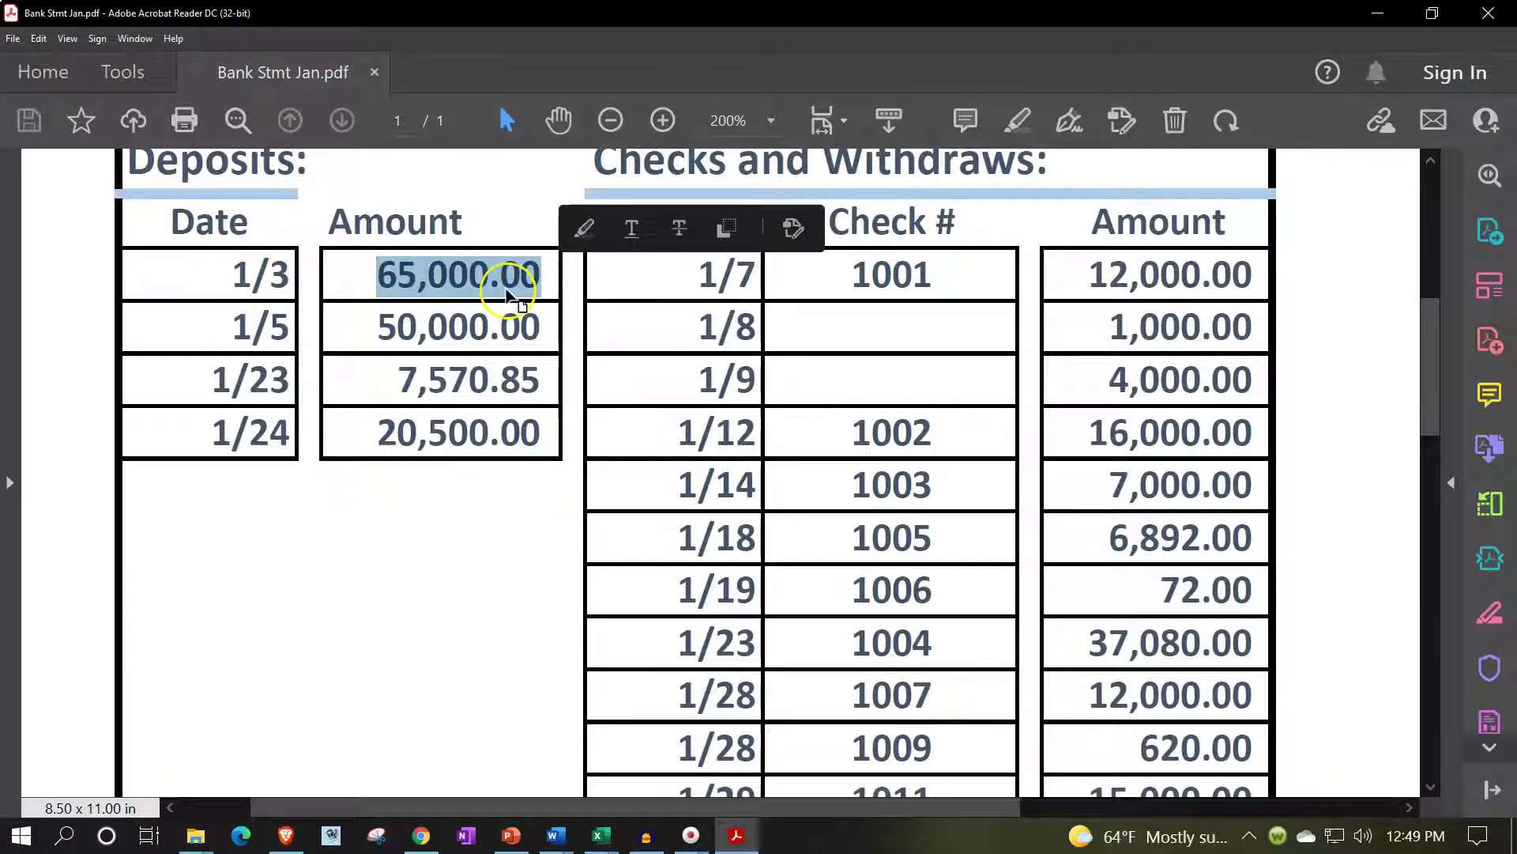
pyautogui.click(585, 228)
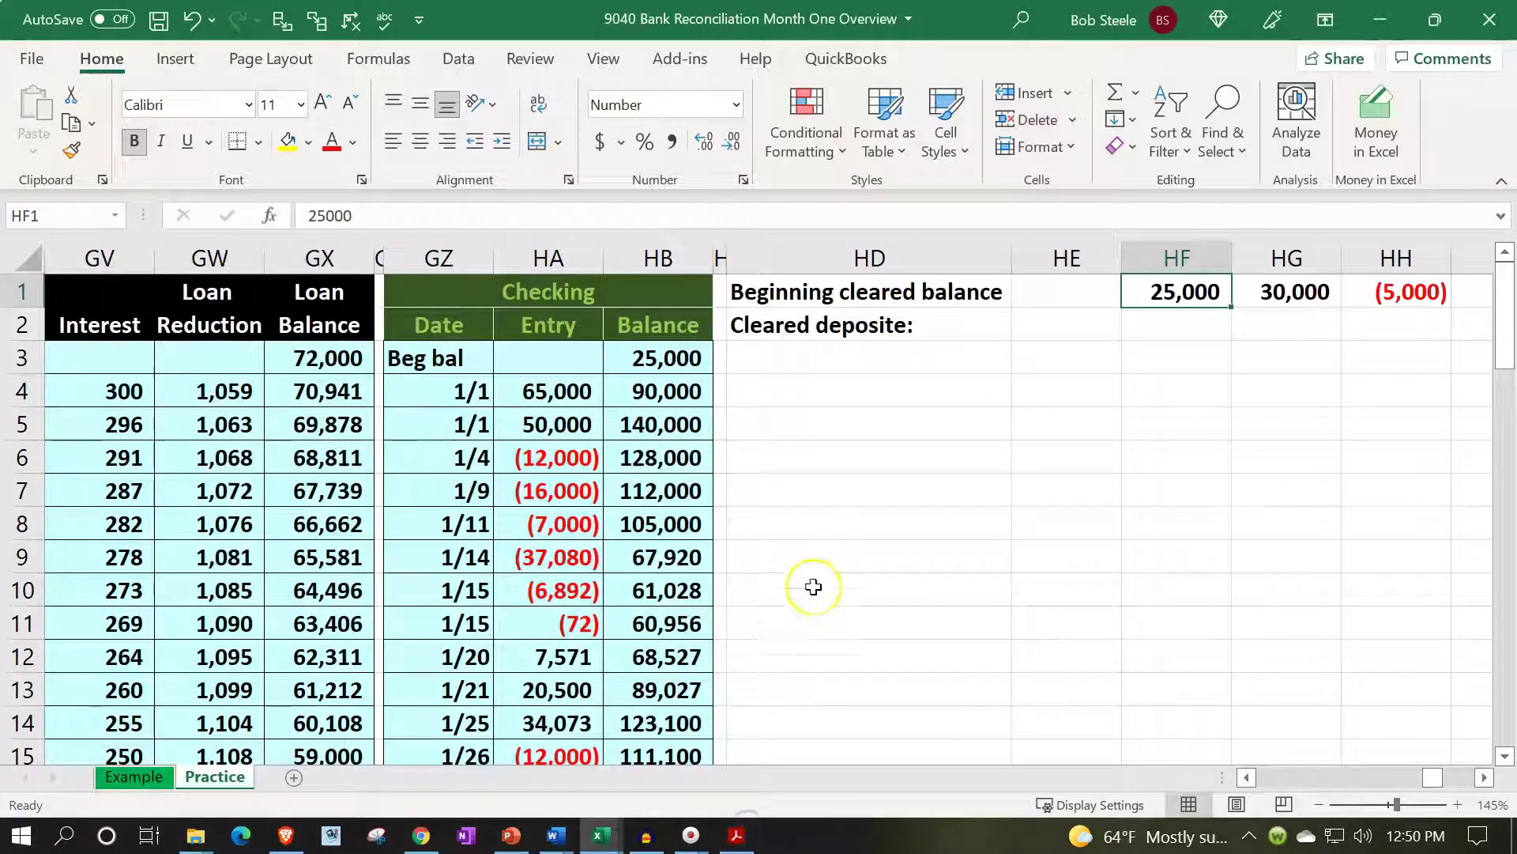
# Copy the formatting of ledger date cell GZ4 onto HD3, below the cleared deposits label
pyautogui.click(800, 361)
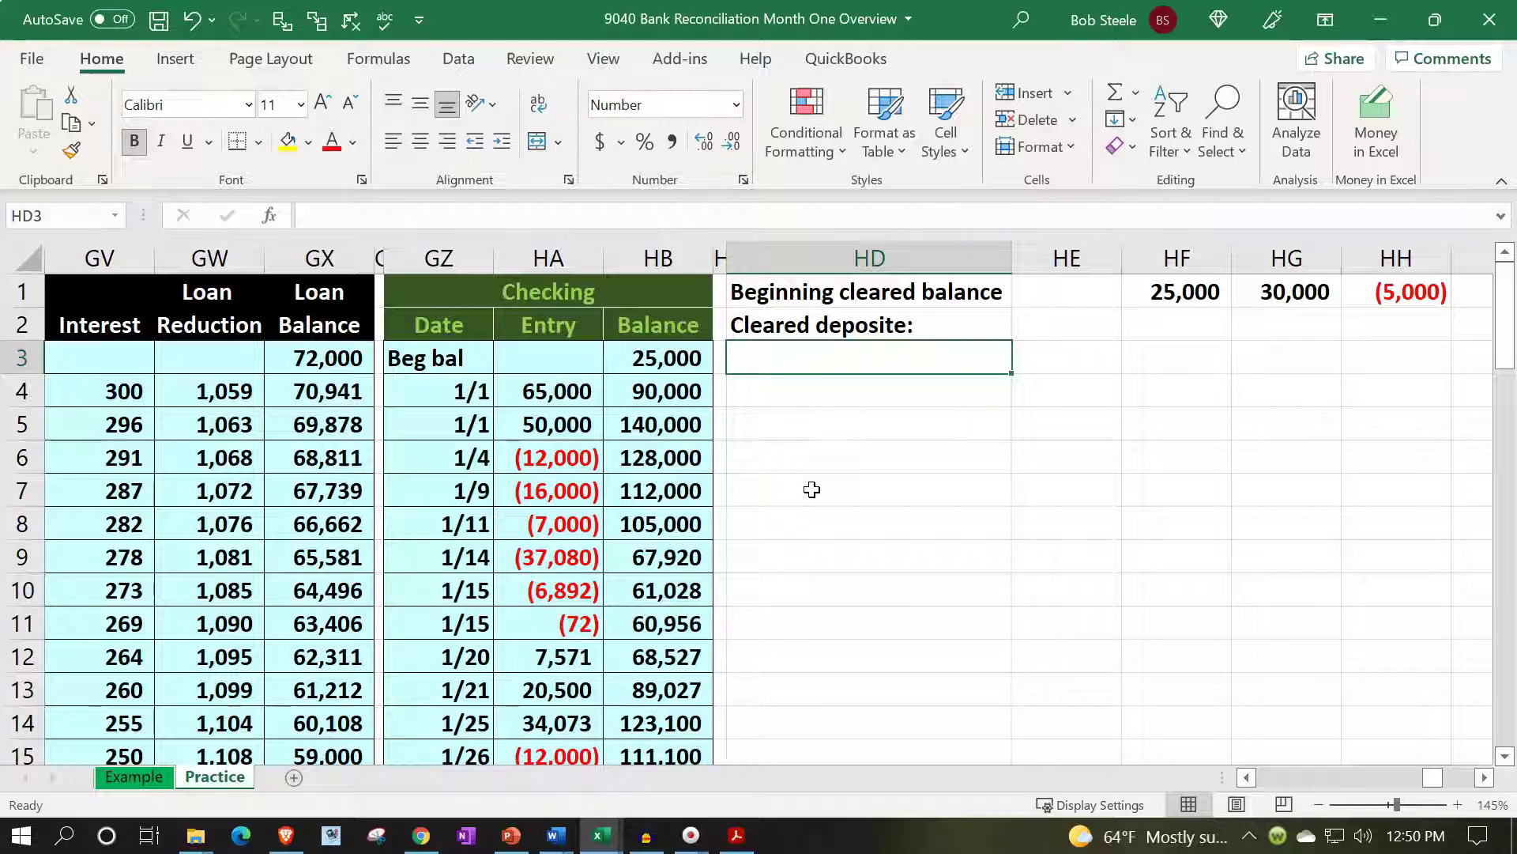
pyautogui.click(468, 395)
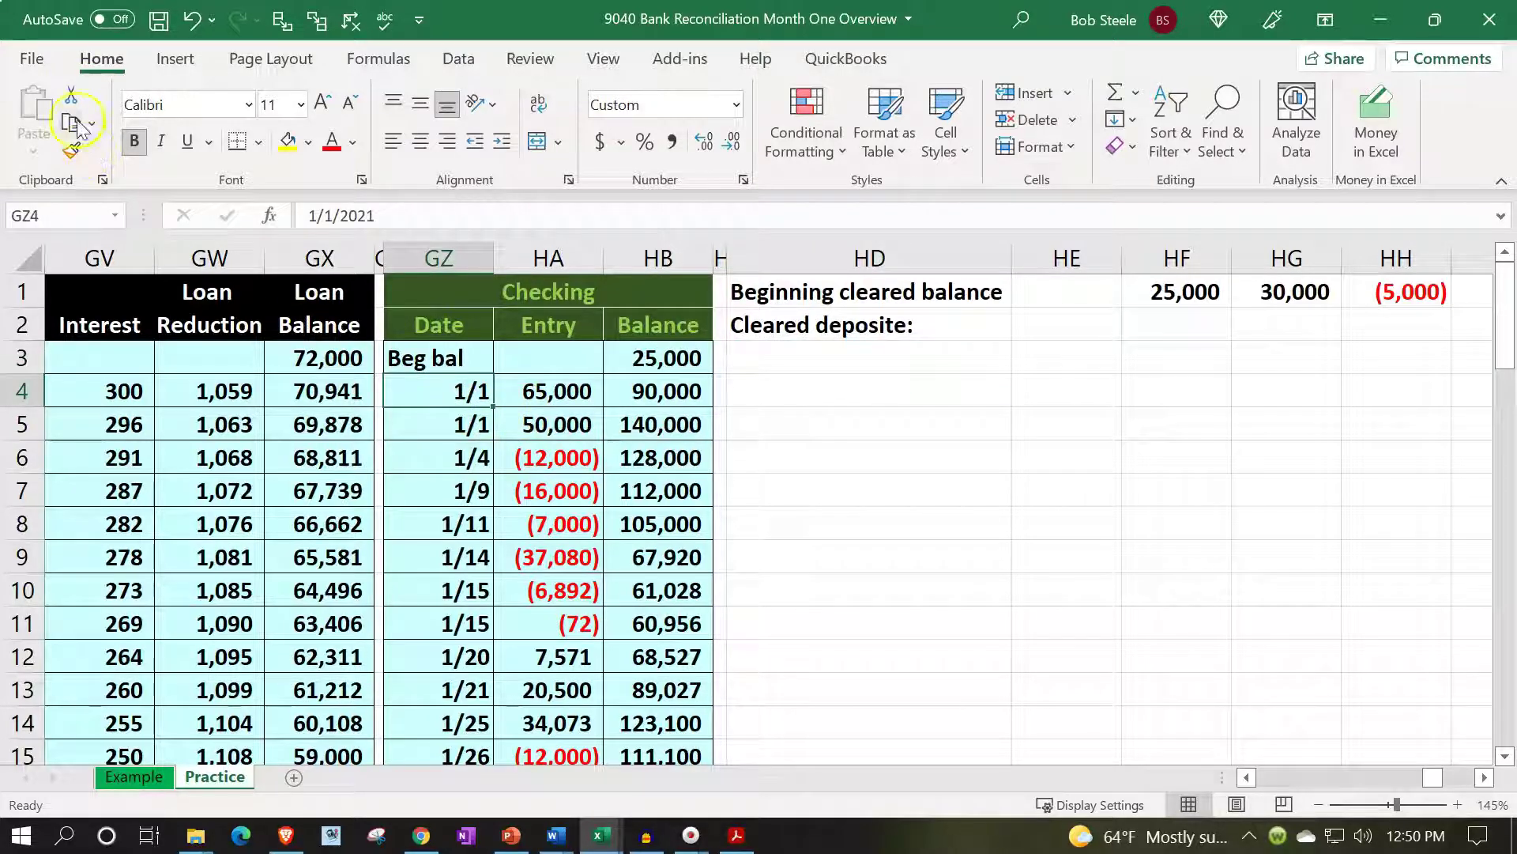
pyautogui.click(71, 150)
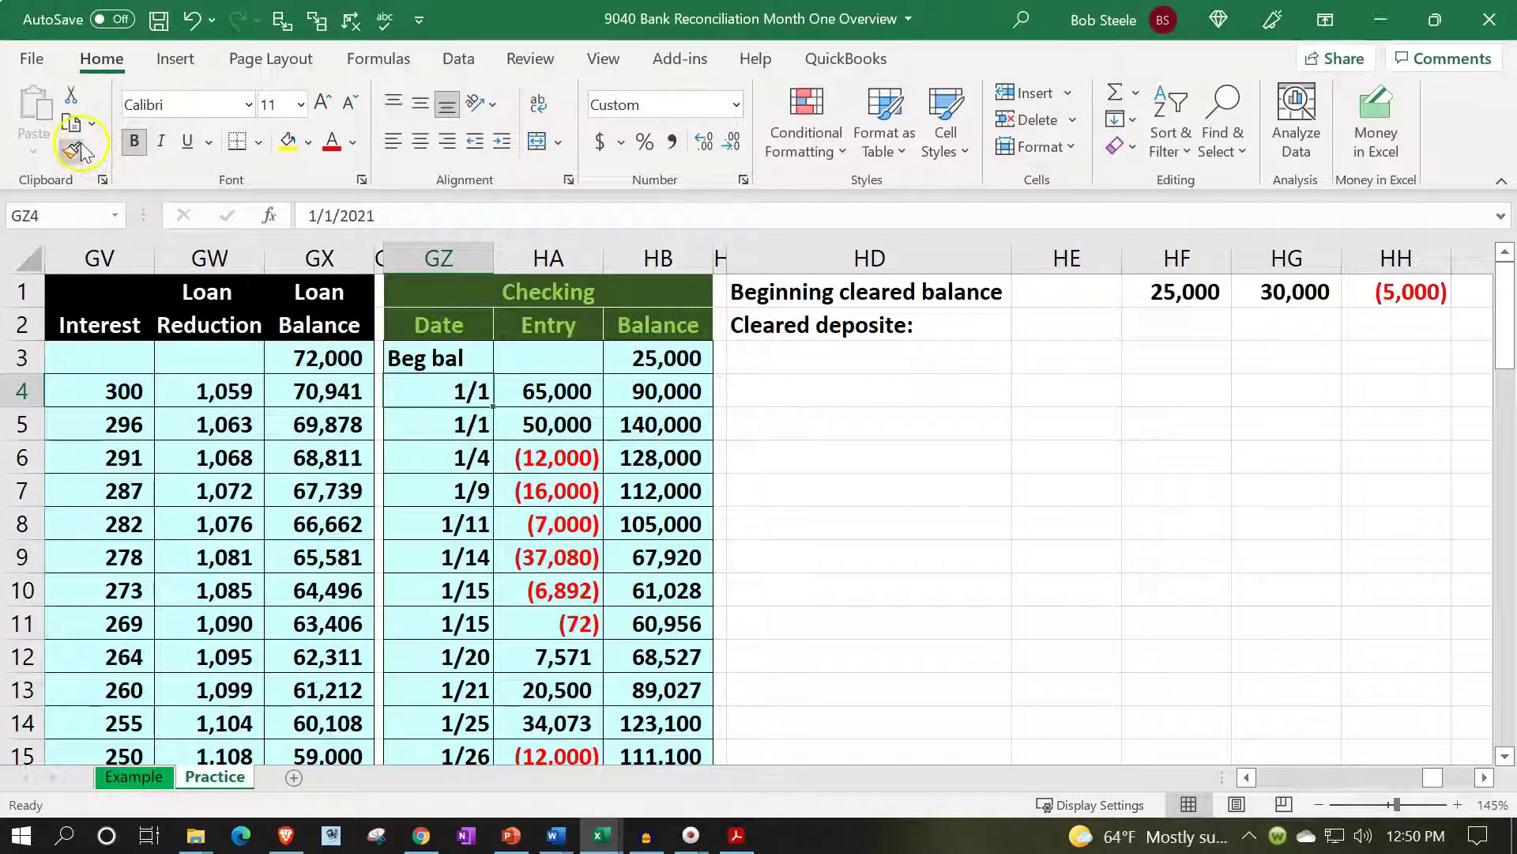
pyautogui.click(784, 363)
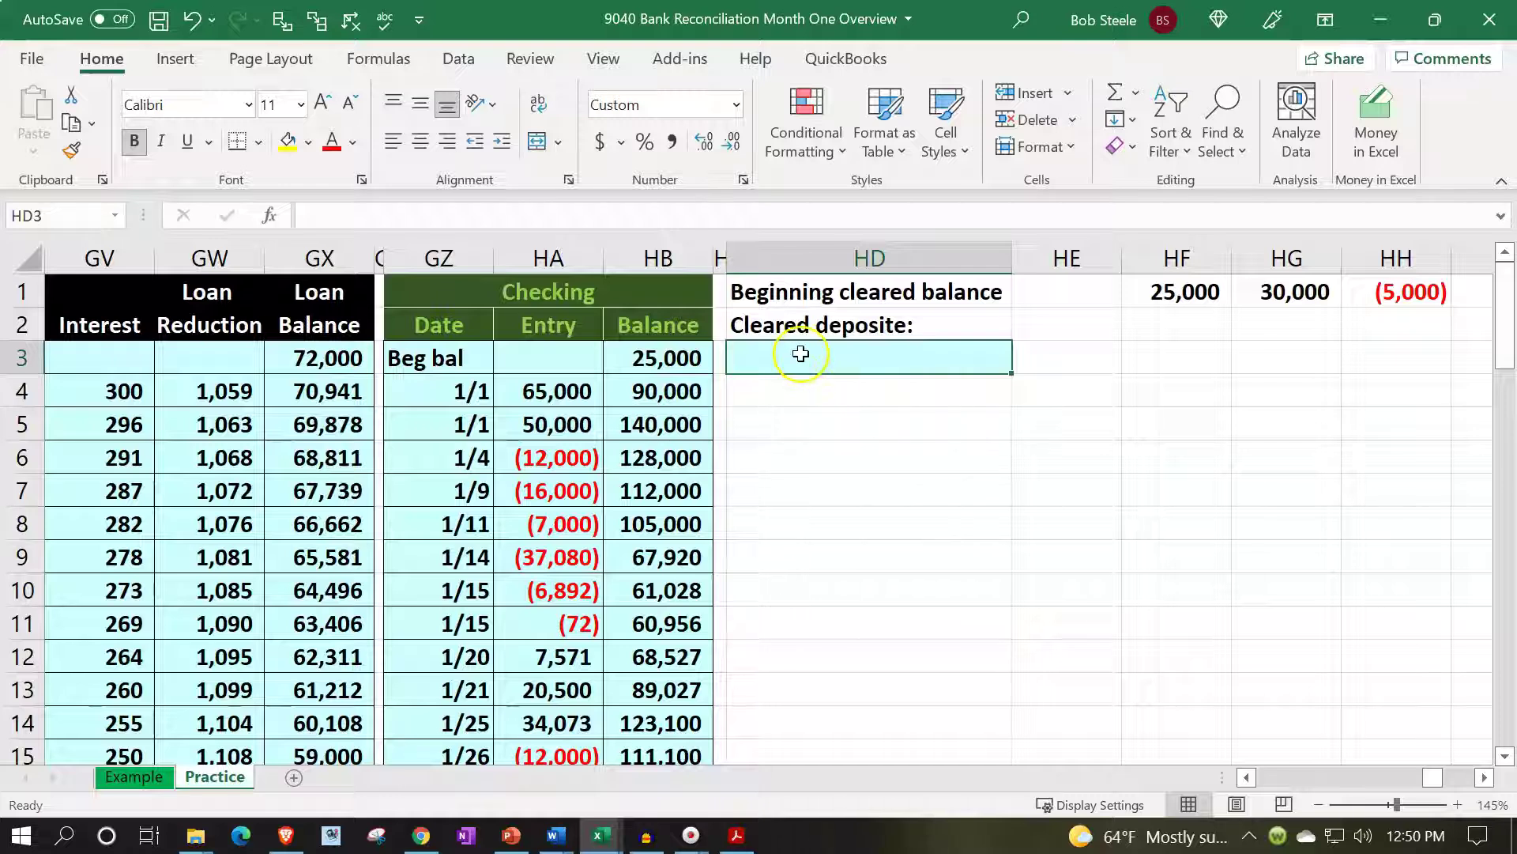
# Bring the first cleared deposit's date into HD3 with =GZ4
pyautogui.write('=')
pyautogui.press('Left')
pyautogui.press('Left')
pyautogui.press('Left')
pyautogui.press('Left')
pyautogui.press('Down')
pyautogui.press('Tab')
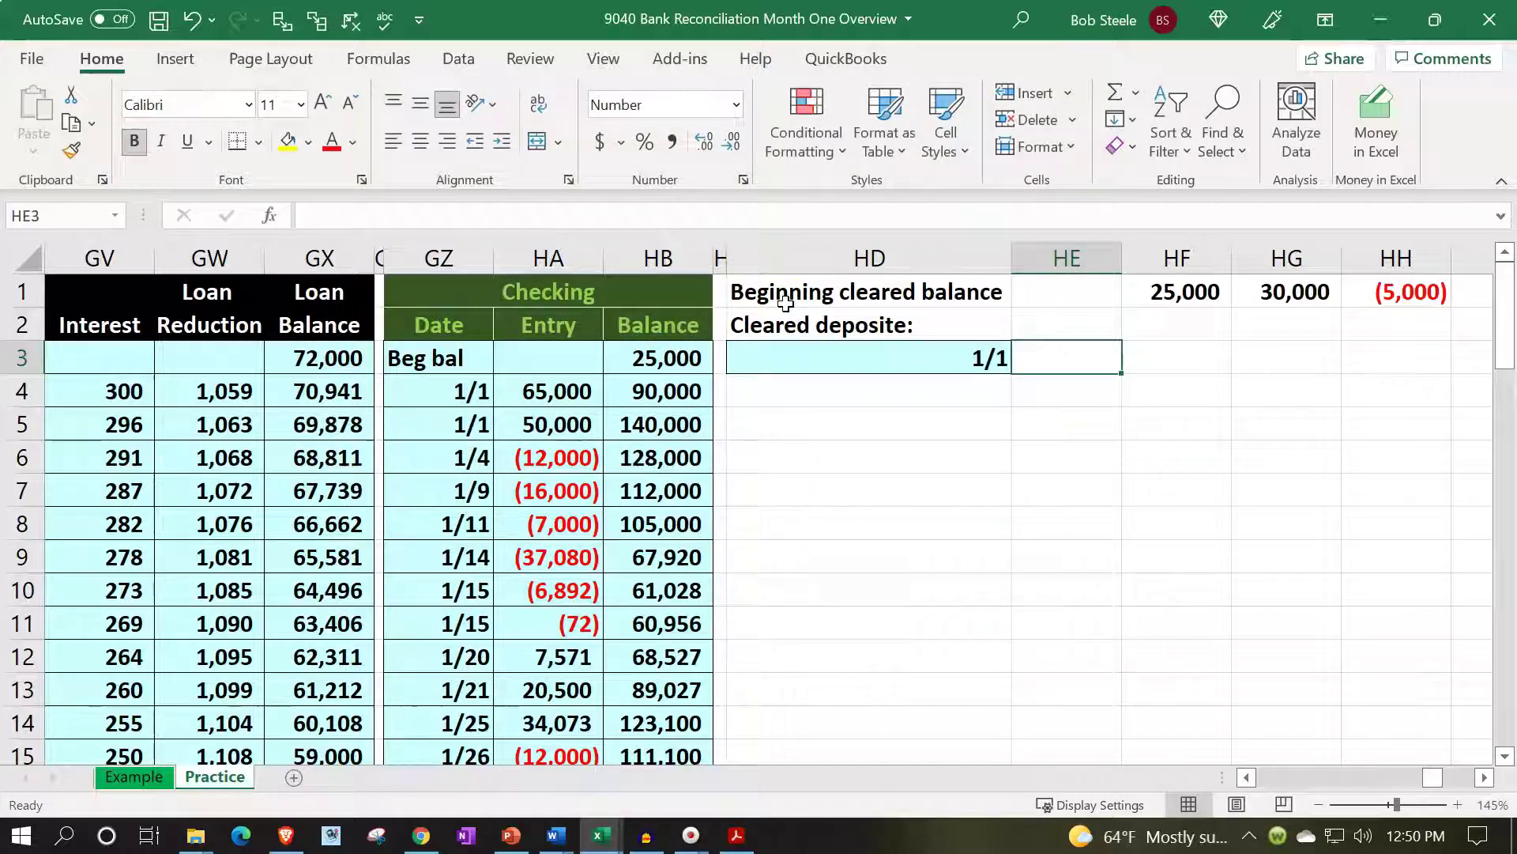
# Bring the first cleared deposit's amount into HE3 with =HA4
pyautogui.write('=')
pyautogui.press('Left')
pyautogui.press('Left')
pyautogui.press('Left')
pyautogui.press('Left')
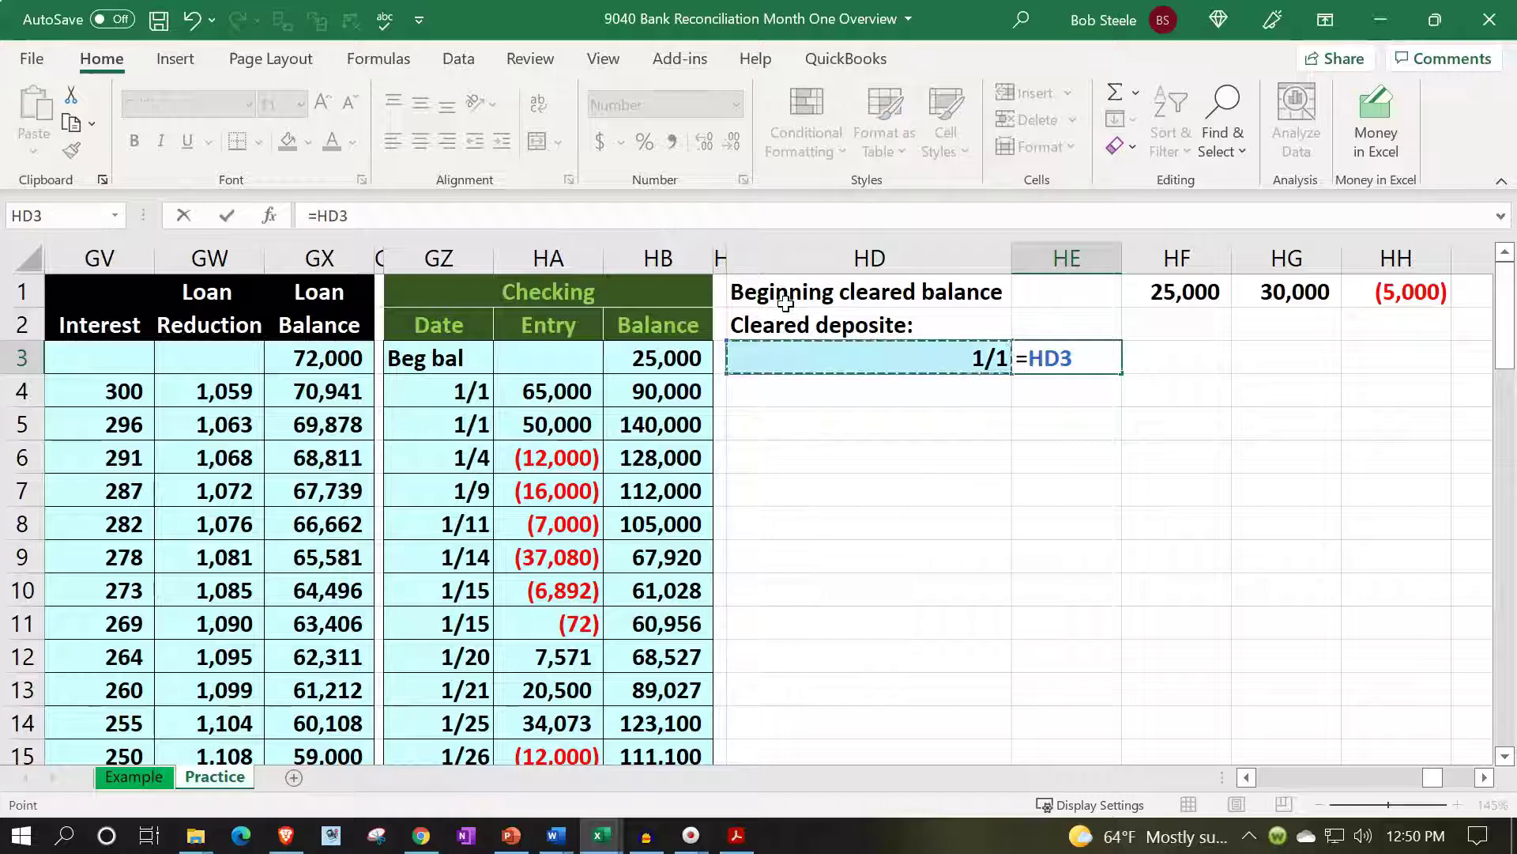
pyautogui.press('Down')
pyautogui.press('Return')
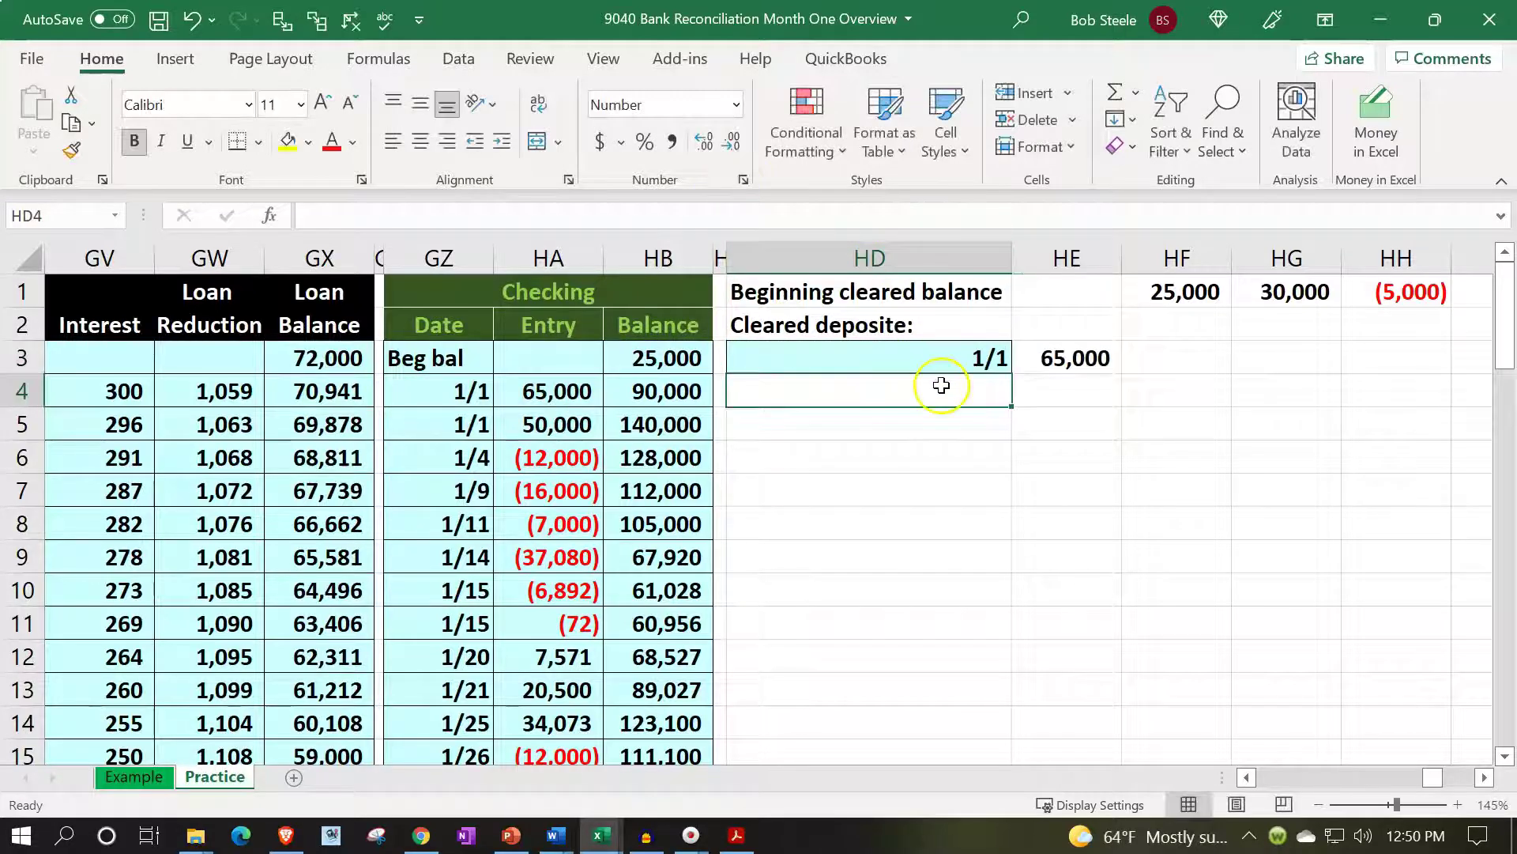
# Extend HD3's date formatting down through HD12 and clear the copied contents of HD4:HD12
pyautogui.click(944, 356)
pyautogui.moveTo(1011, 374); pyautogui.dragTo(1011, 668)
pyautogui.moveTo(980, 390); pyautogui.dragTo(984, 656)
pyautogui.press('Delete')
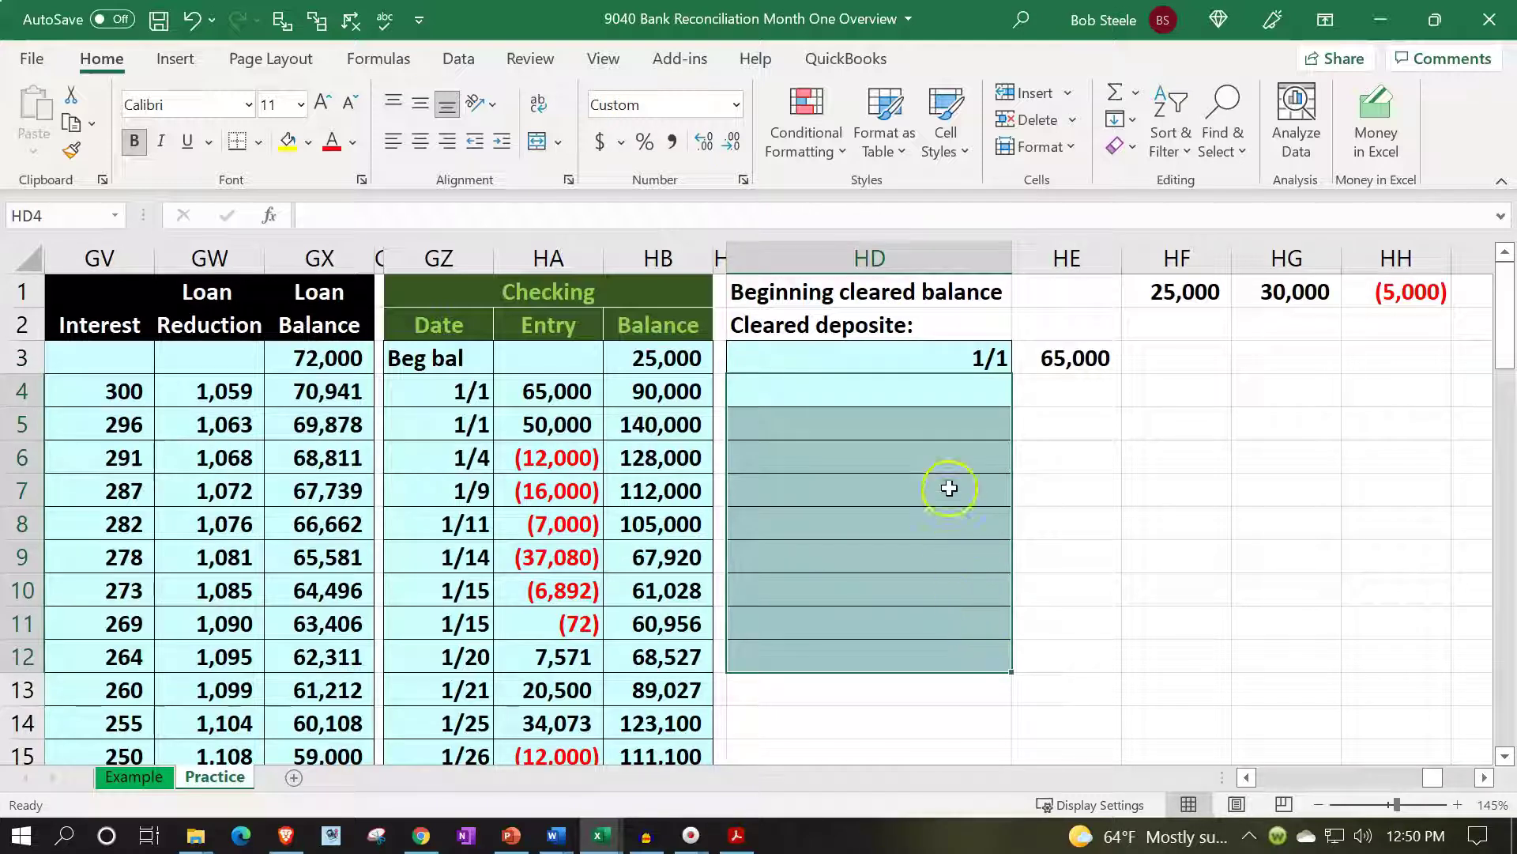
pyautogui.click(939, 385)
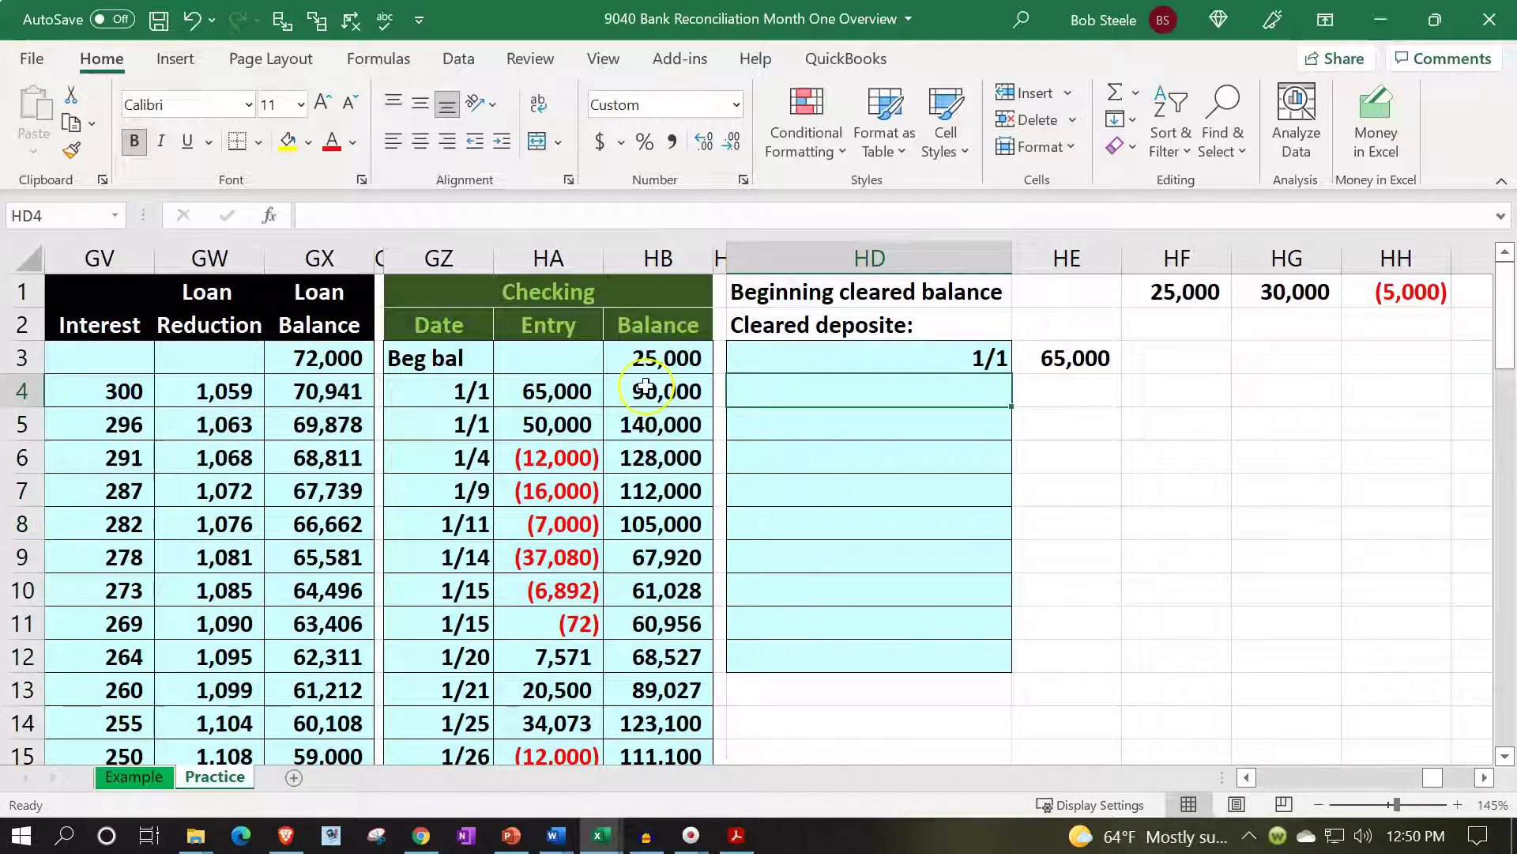
# Mark the ledger's 65,000 entry as cleared by filling GZ4:HA4 with light green
pyautogui.moveTo(458, 387); pyautogui.dragTo(499, 404)
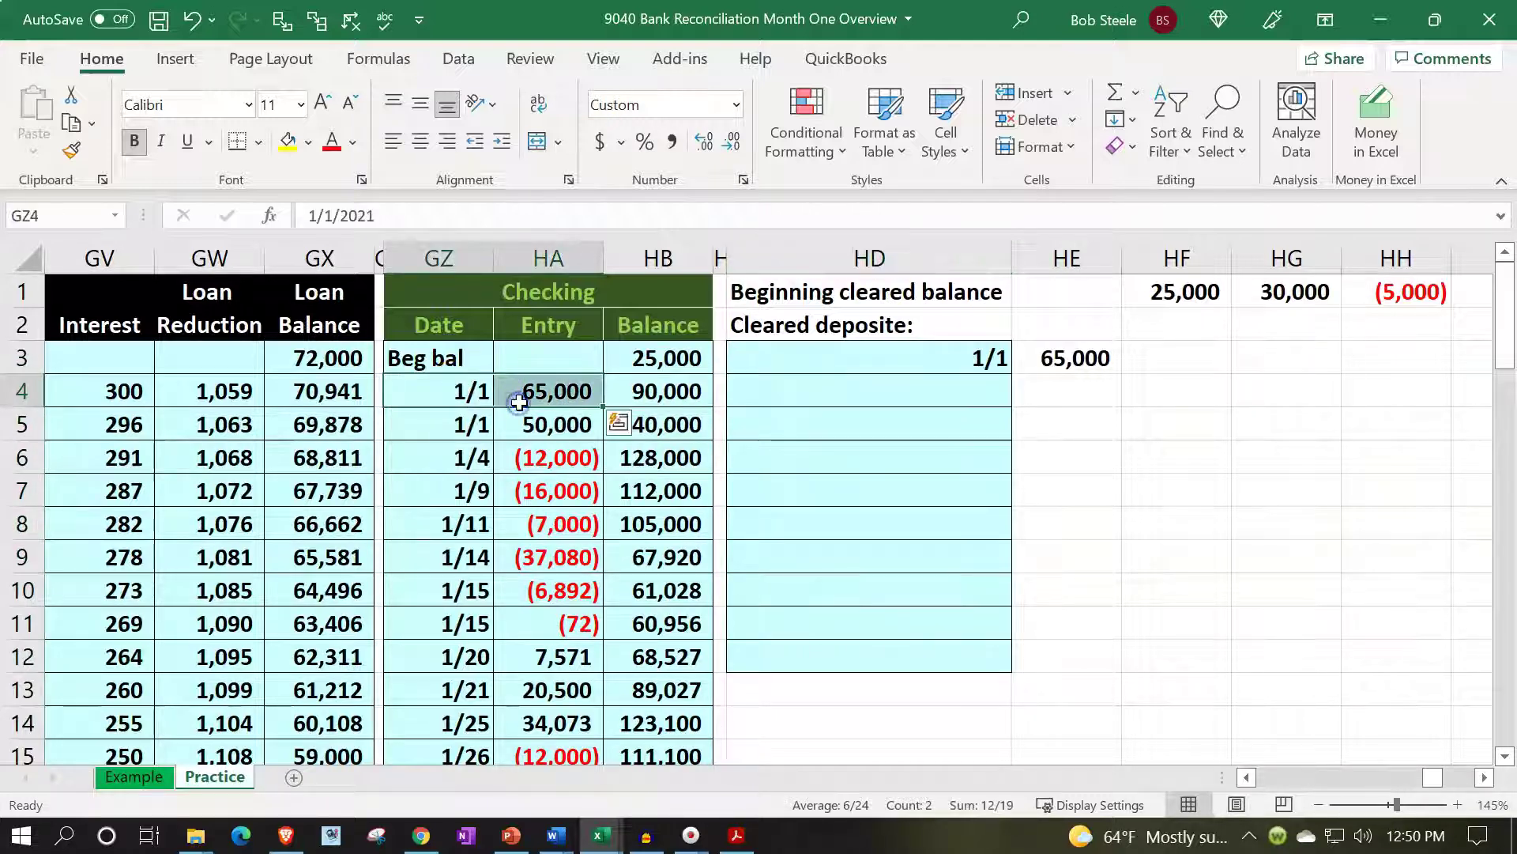
pyautogui.click(309, 143)
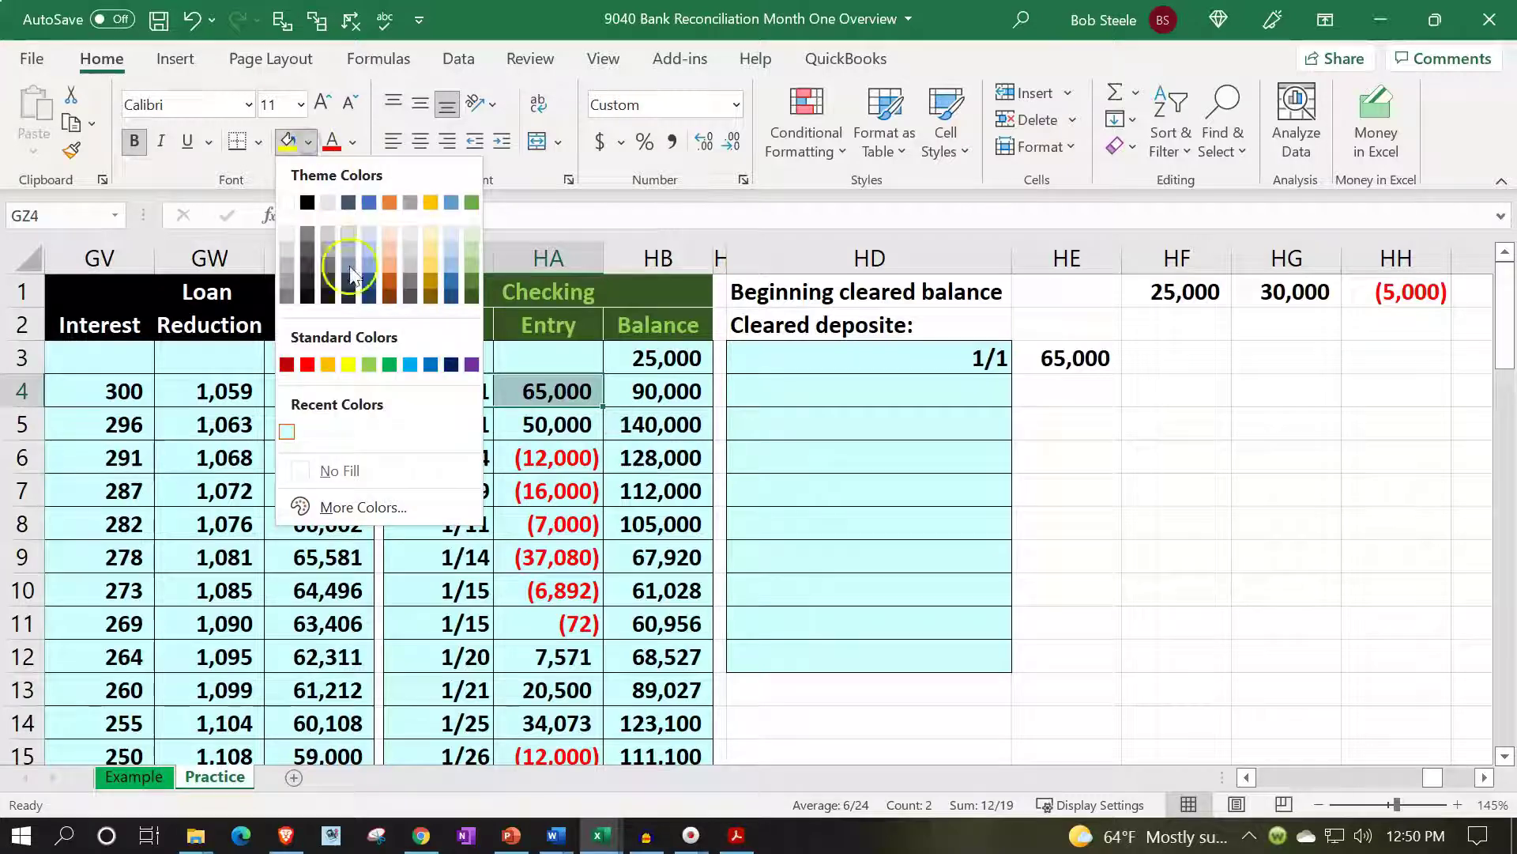
pyautogui.click(369, 364)
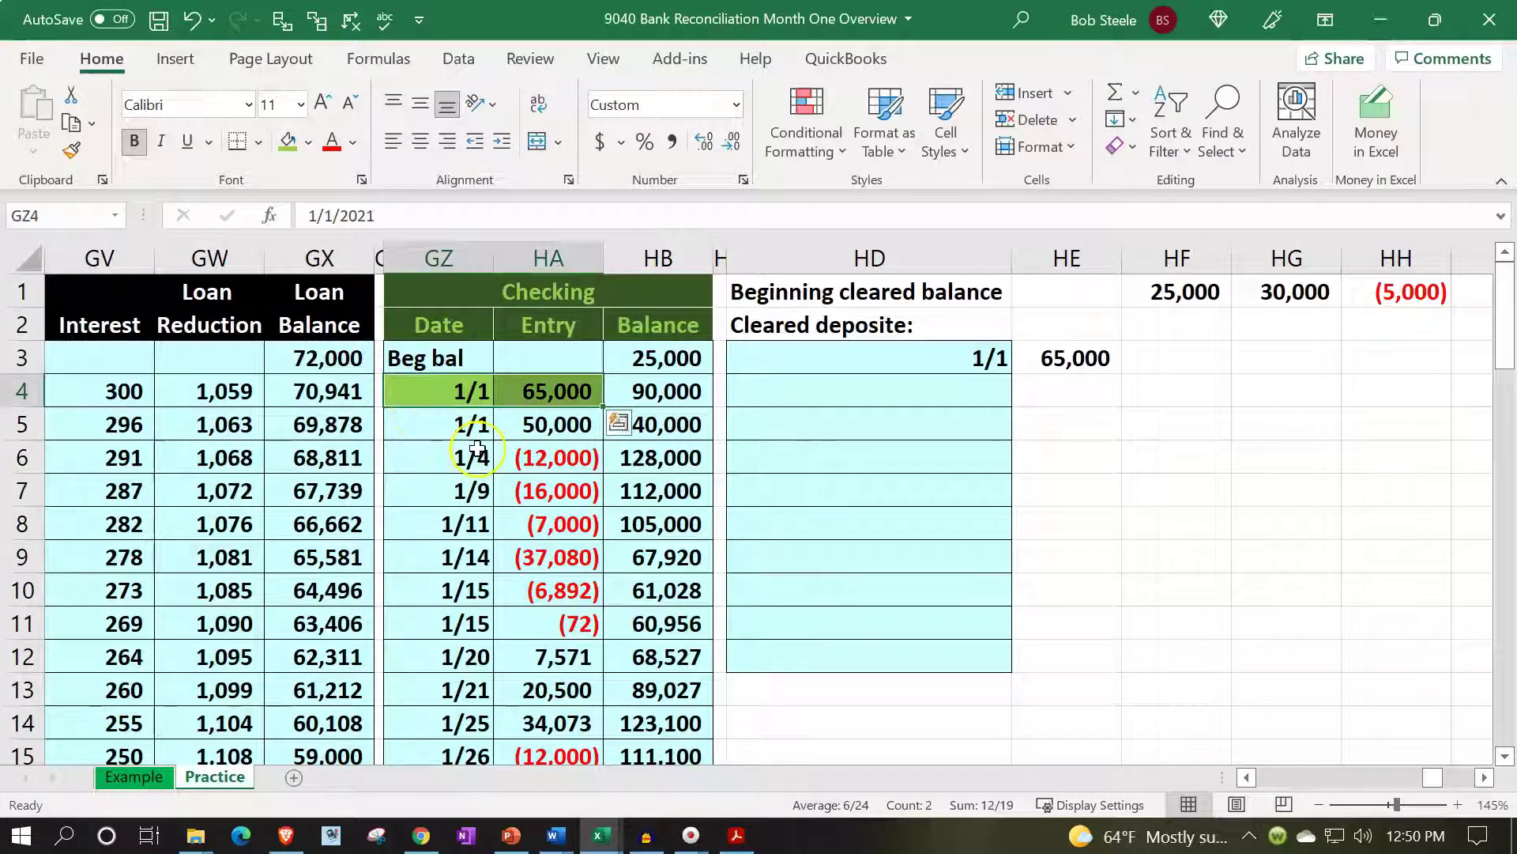
# Switch to the January bank statement PDF and highlight the 50,000.00 deposit dated 1/5
pyautogui.click(739, 836)
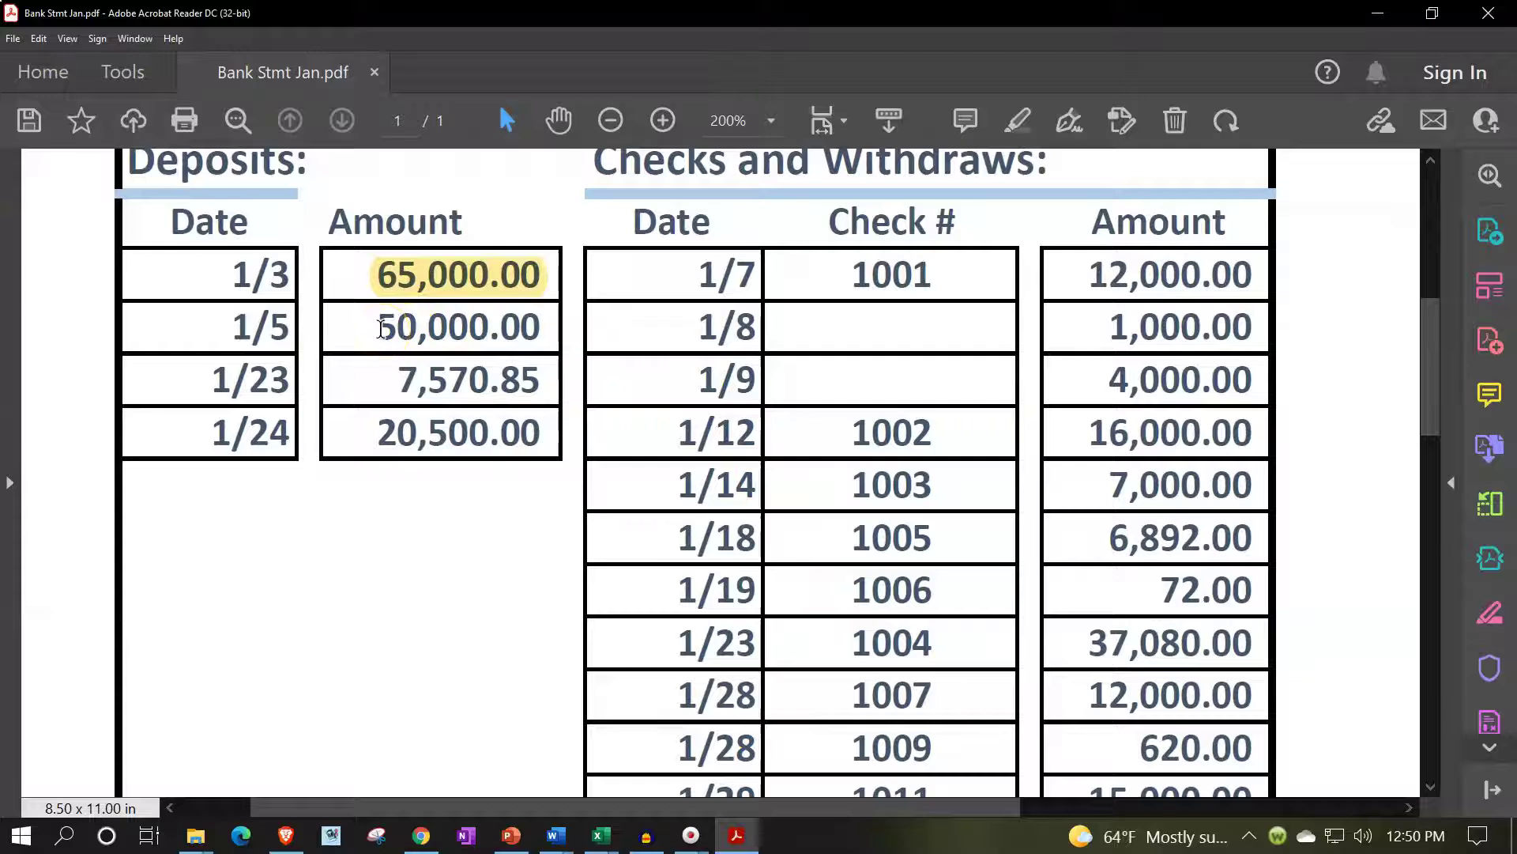
pyautogui.moveTo(382, 328); pyautogui.dragTo(556, 300)
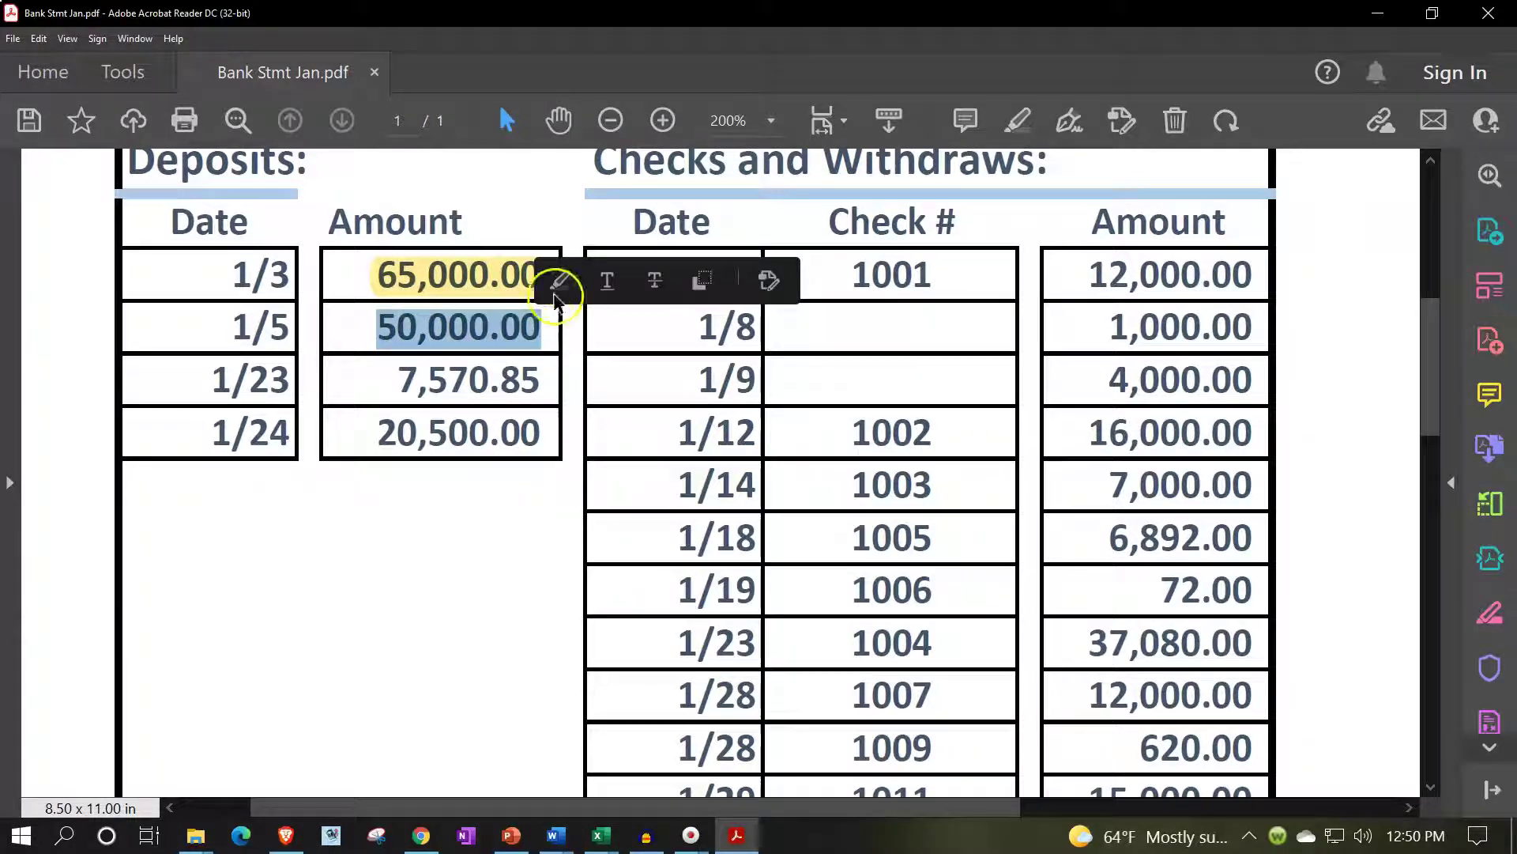
pyautogui.click(558, 283)
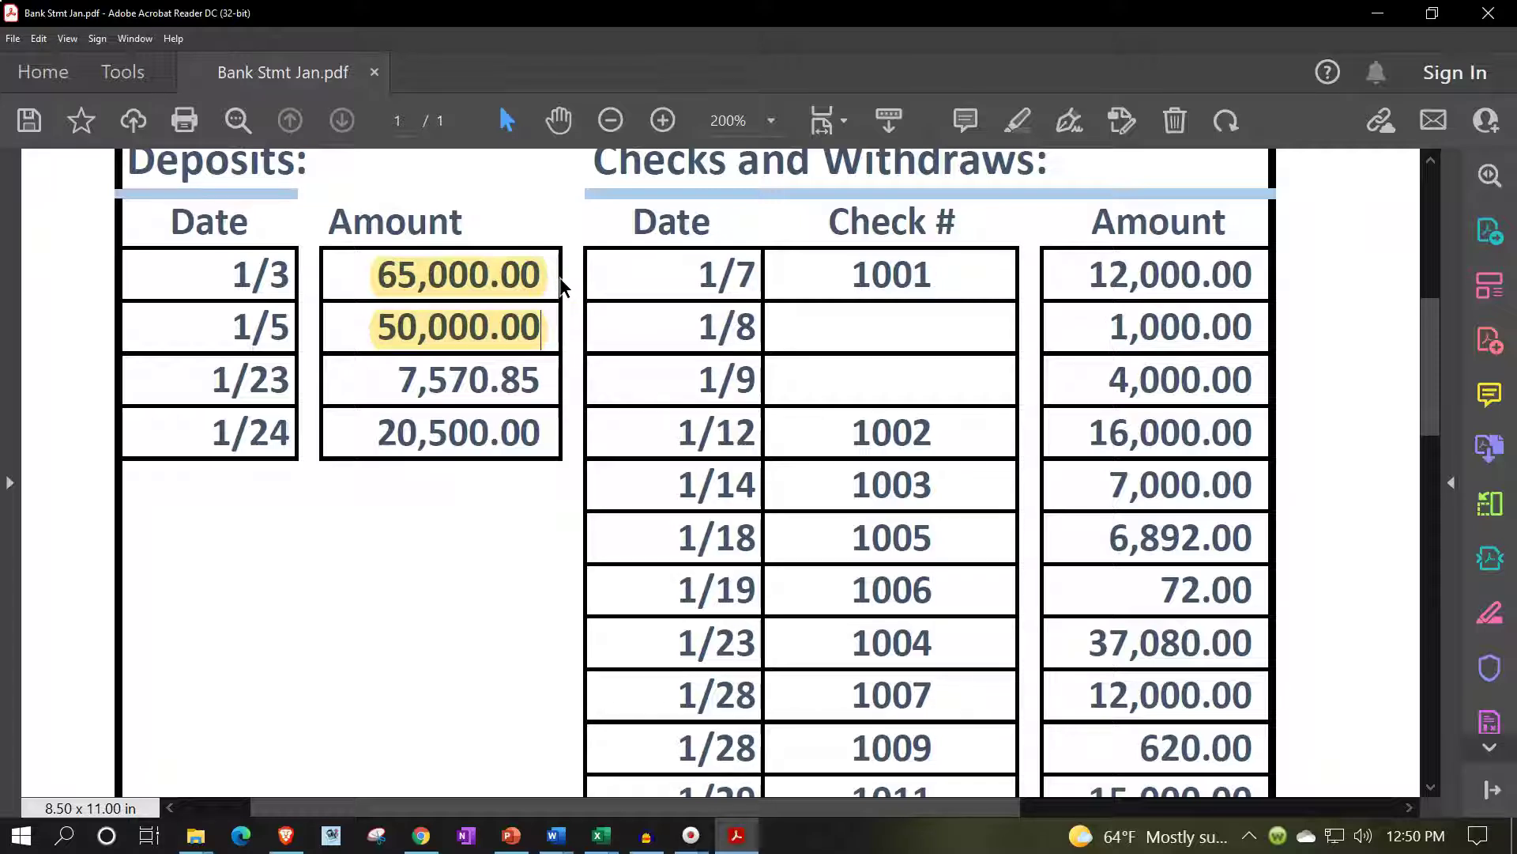
# Return to the Excel workbook and bring the second cleared deposit's date into HD4 with =GZ5
pyautogui.click(737, 837)
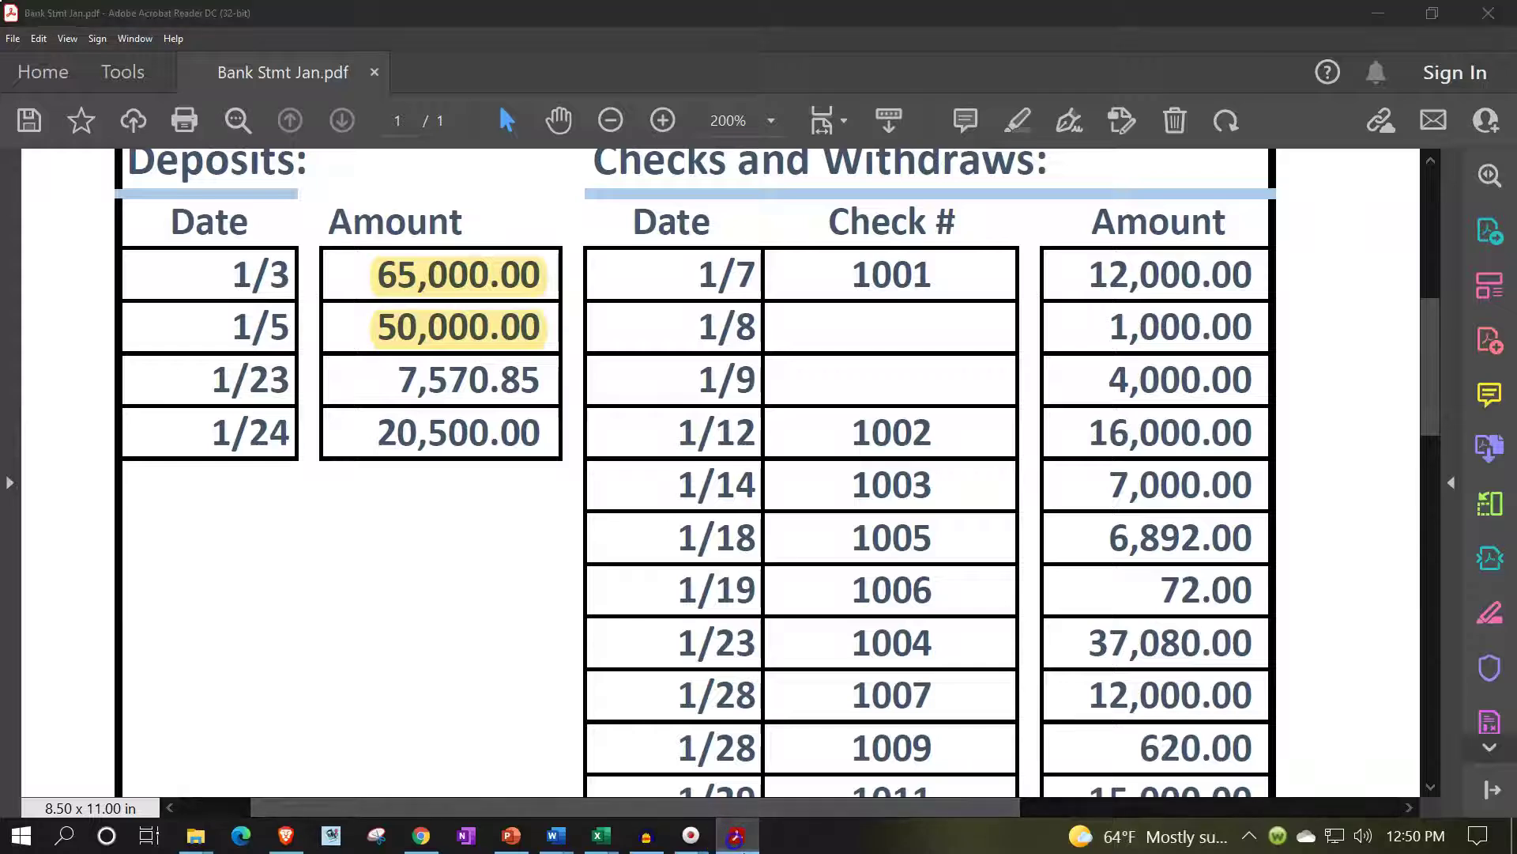
pyautogui.click(739, 839)
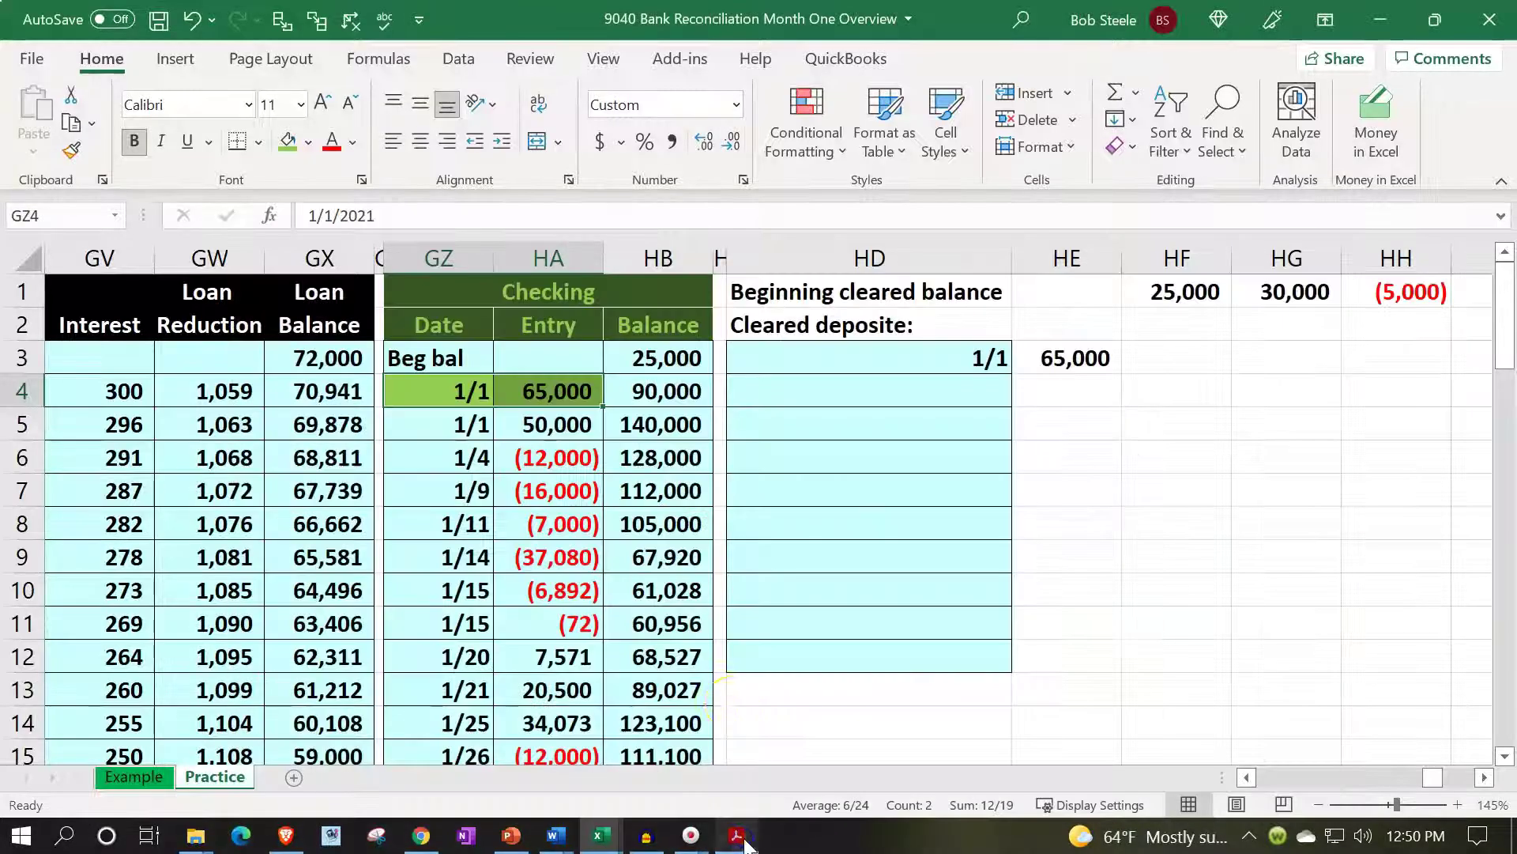
pyautogui.click(776, 389)
pyautogui.write('=')
pyautogui.press('Left')
pyautogui.press('Left')
pyautogui.press('Left')
pyautogui.press('Left')
pyautogui.press('Down')
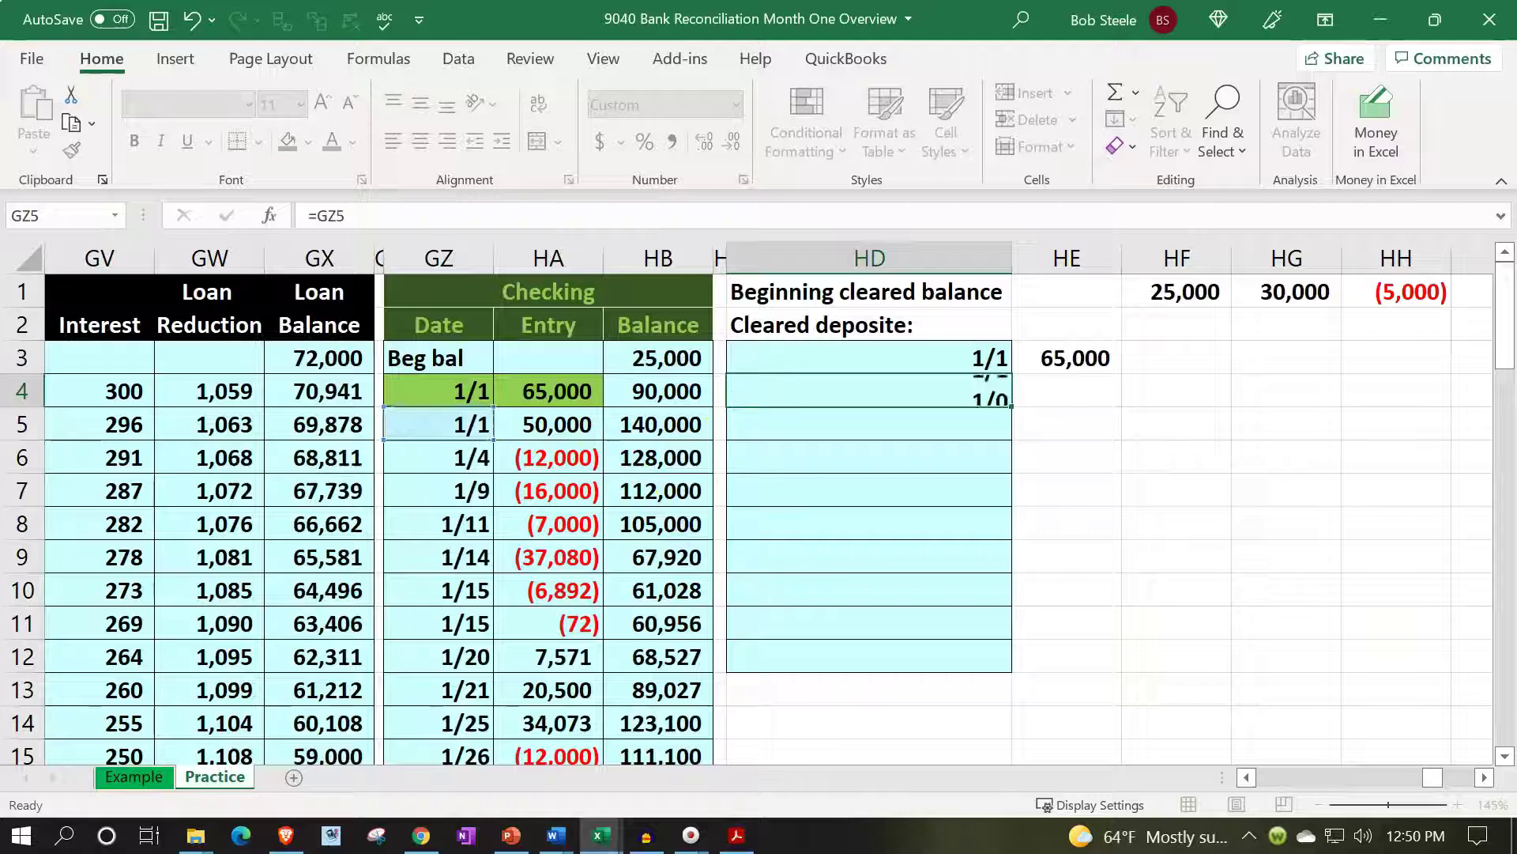
pyautogui.press('Tab')
# Bring the second cleared deposit's amount into HE4 with =HA5
pyautogui.write('=')
pyautogui.press('Left')
pyautogui.press('Left')
pyautogui.press('Left')
pyautogui.press('Left')
pyautogui.press('Down')
pyautogui.press('Return')
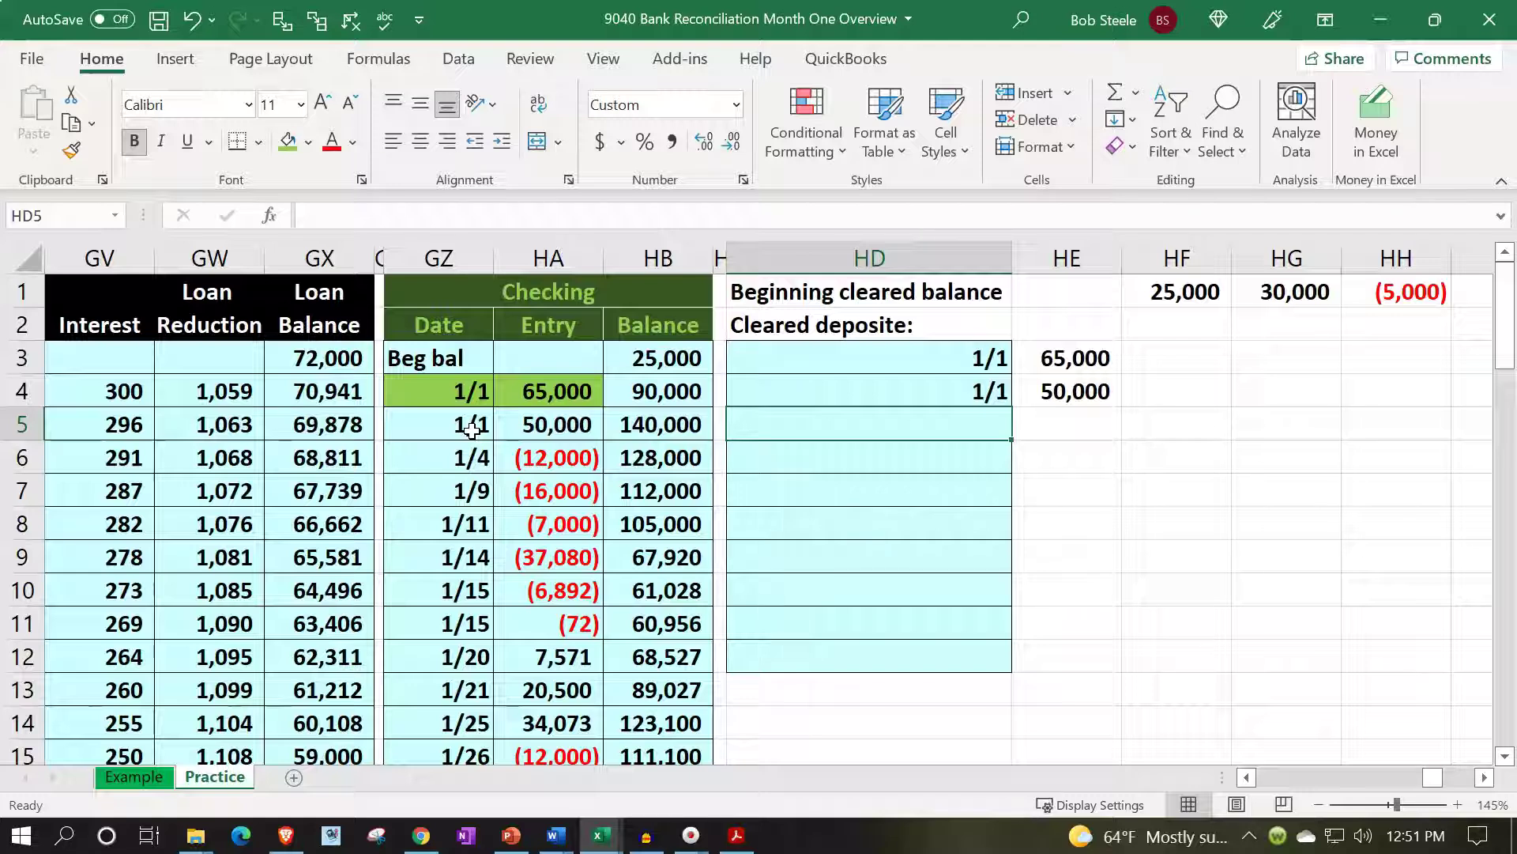
# Fill the ledger's 50,000 entry in GZ5:HA5 with the same light green and select HD5
pyautogui.moveTo(472, 429); pyautogui.dragTo(514, 432)
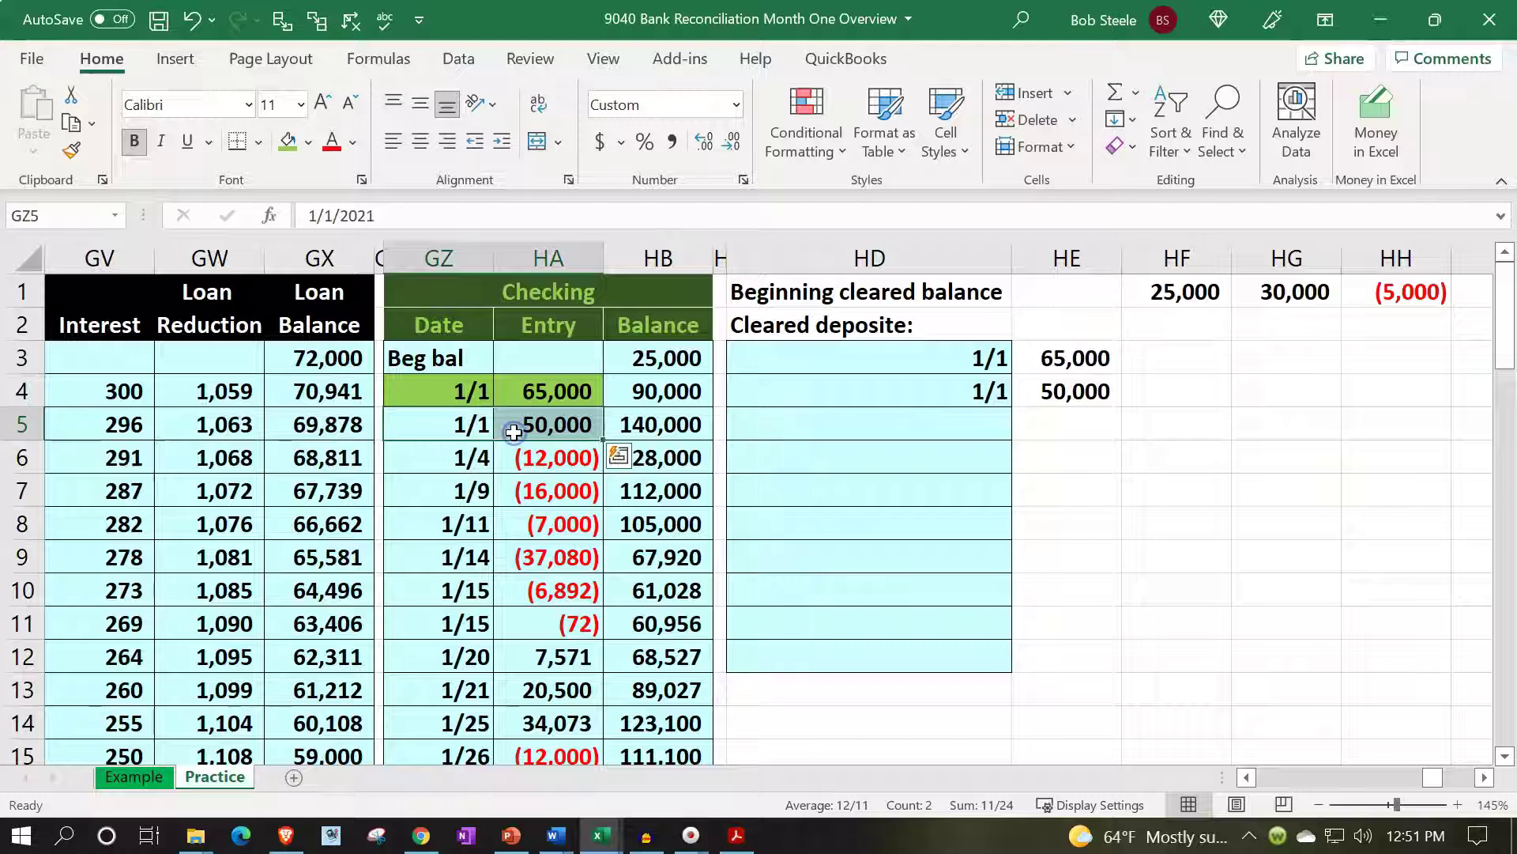
pyautogui.click(288, 140)
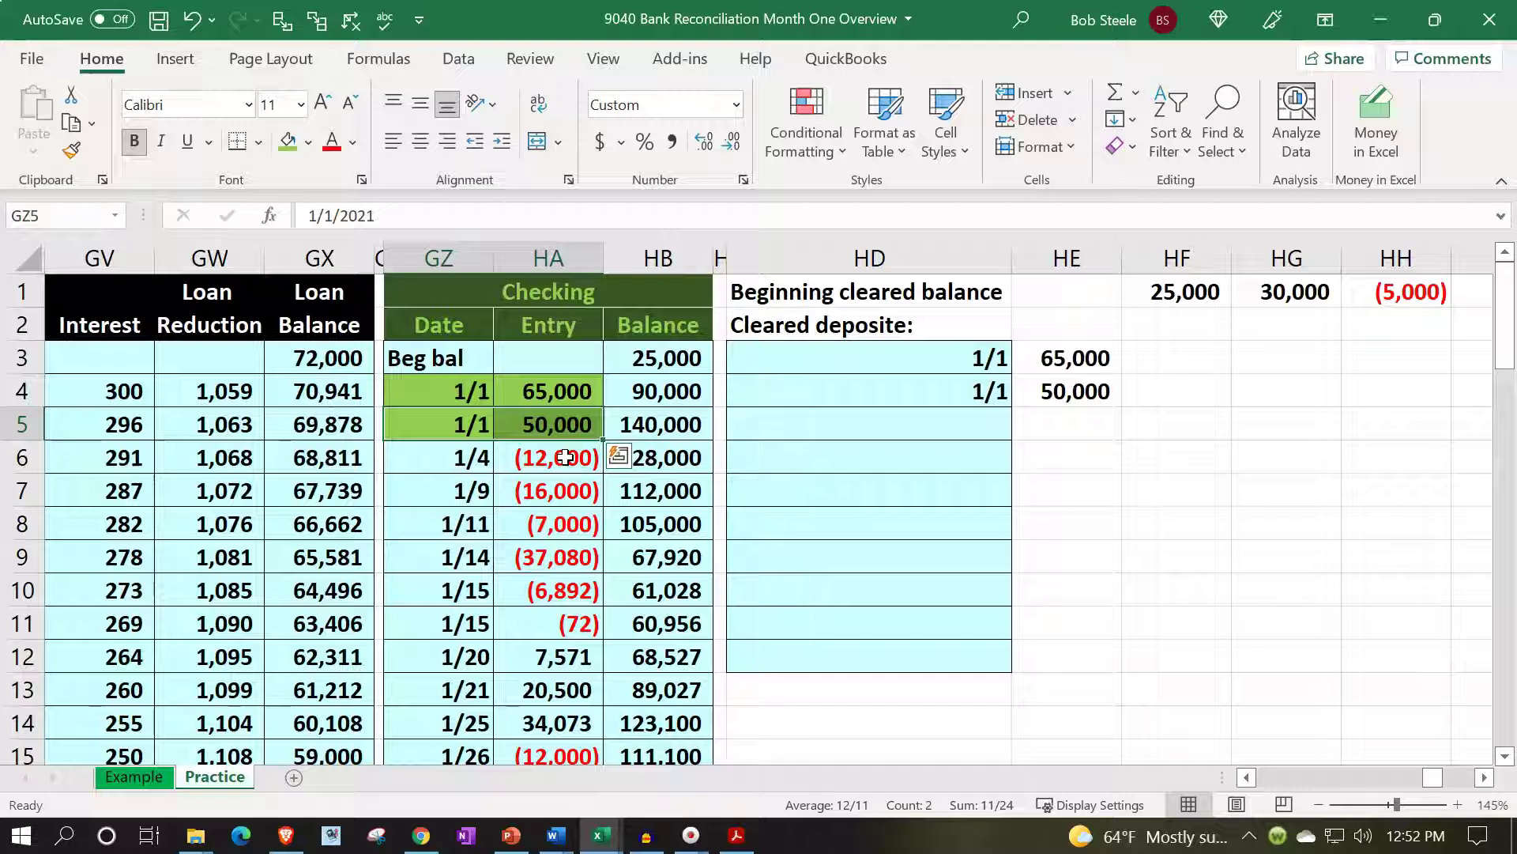
pyautogui.press('Down')
pyautogui.press('Right')
pyautogui.press('Right')
pyautogui.press('Right')
pyautogui.press('Right')
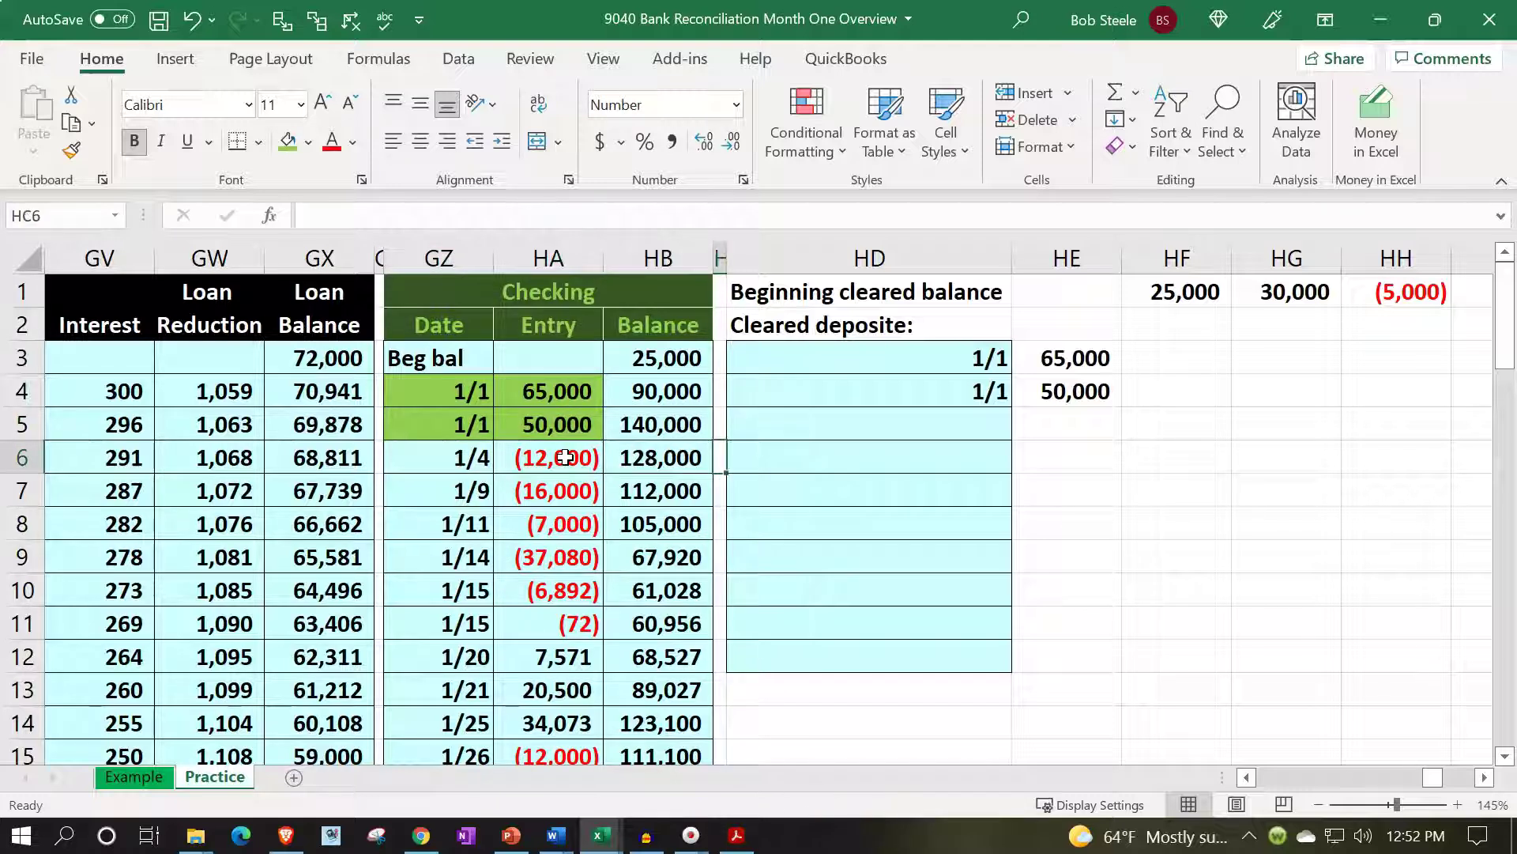
pyautogui.press('Up')
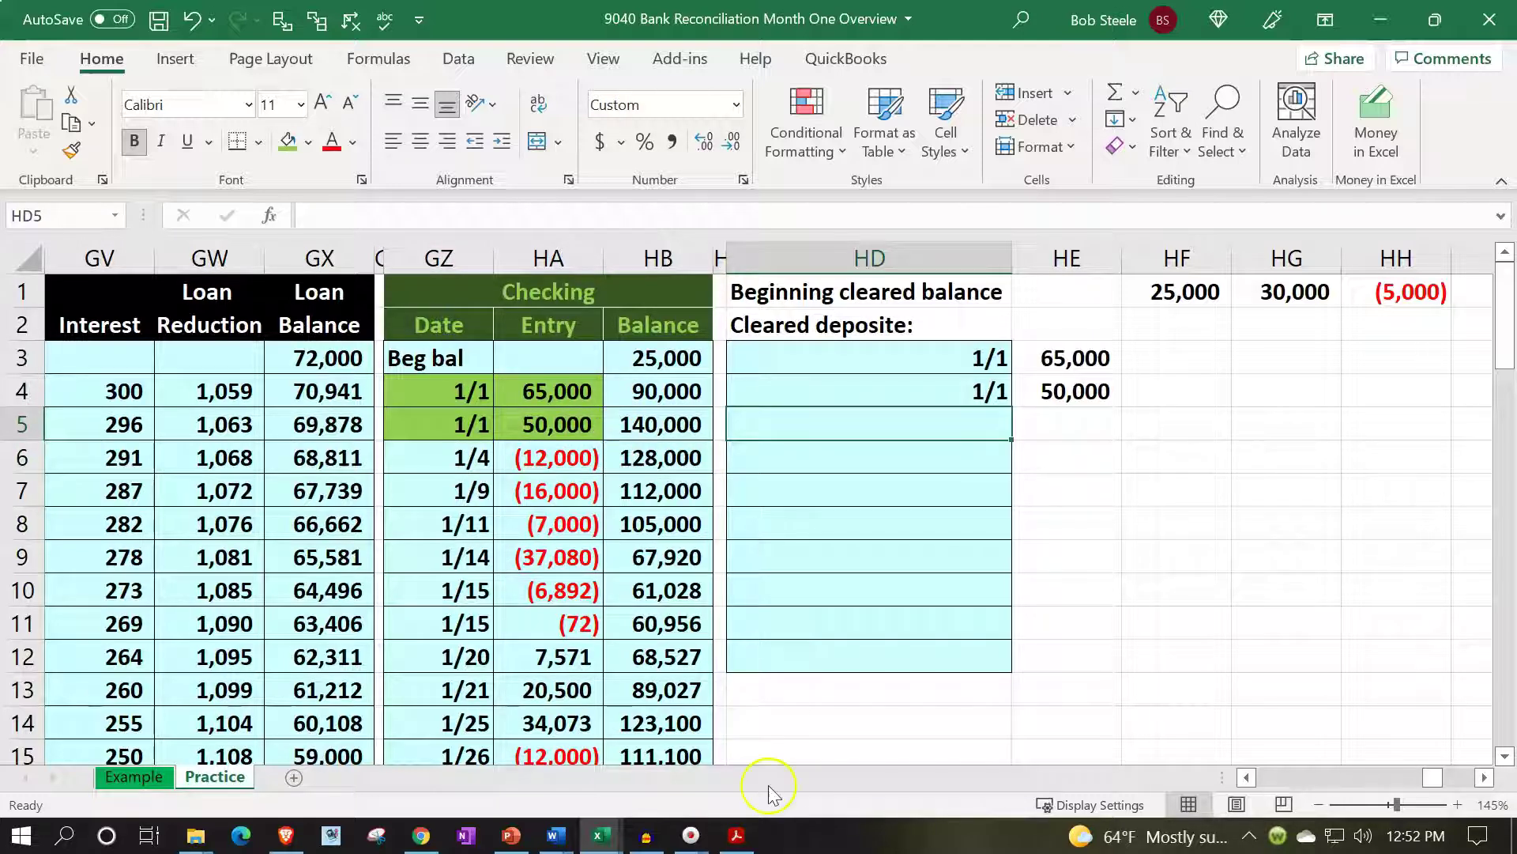
# Switch to the bank statement PDF and highlight the 7,570.85 deposit dated 1/23
pyautogui.click(738, 837)
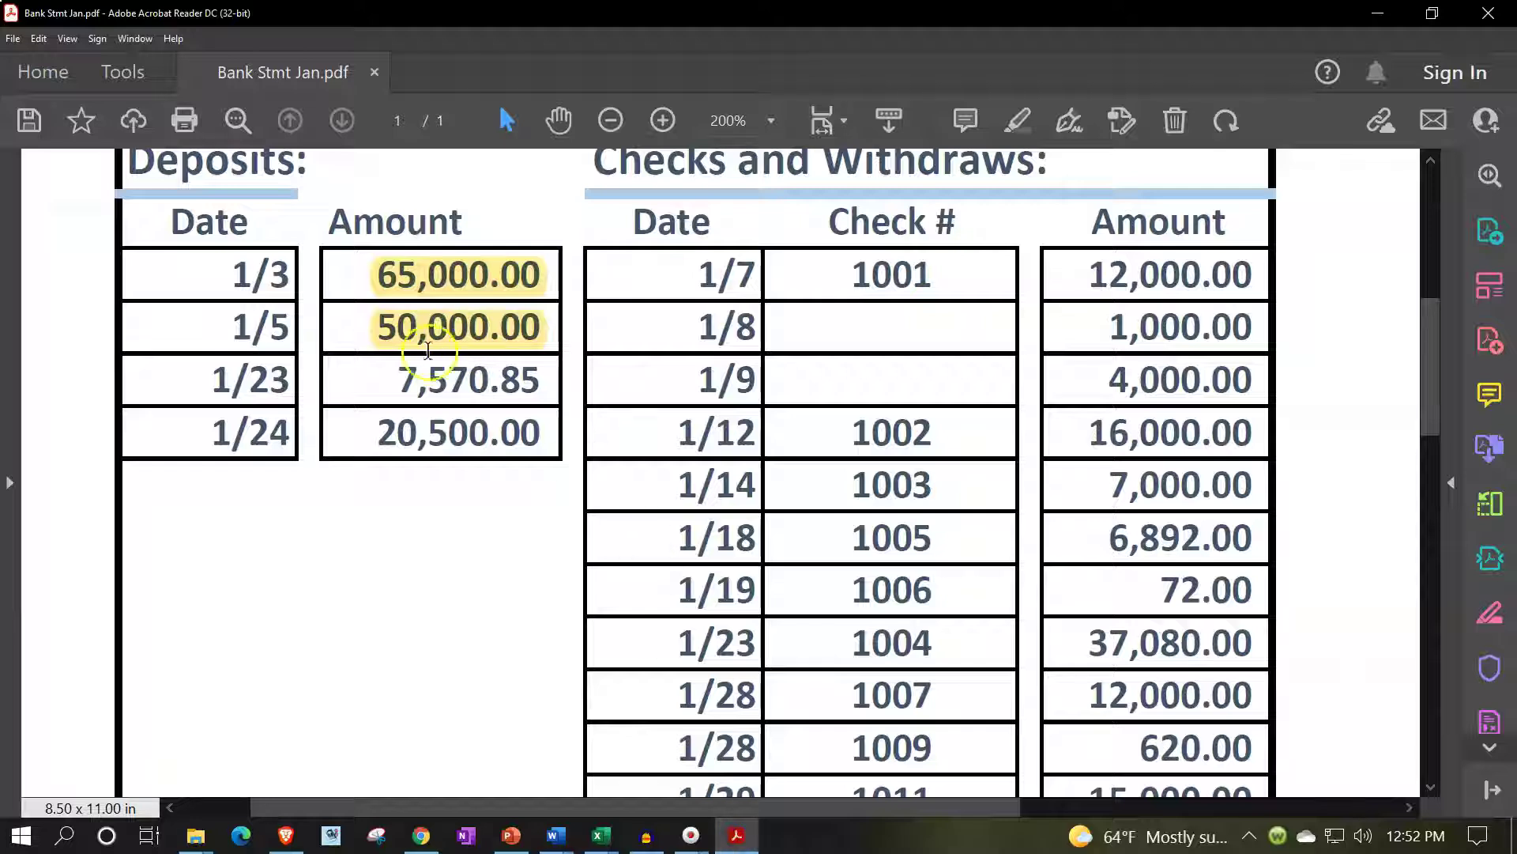
pyautogui.moveTo(395, 378); pyautogui.dragTo(542, 379)
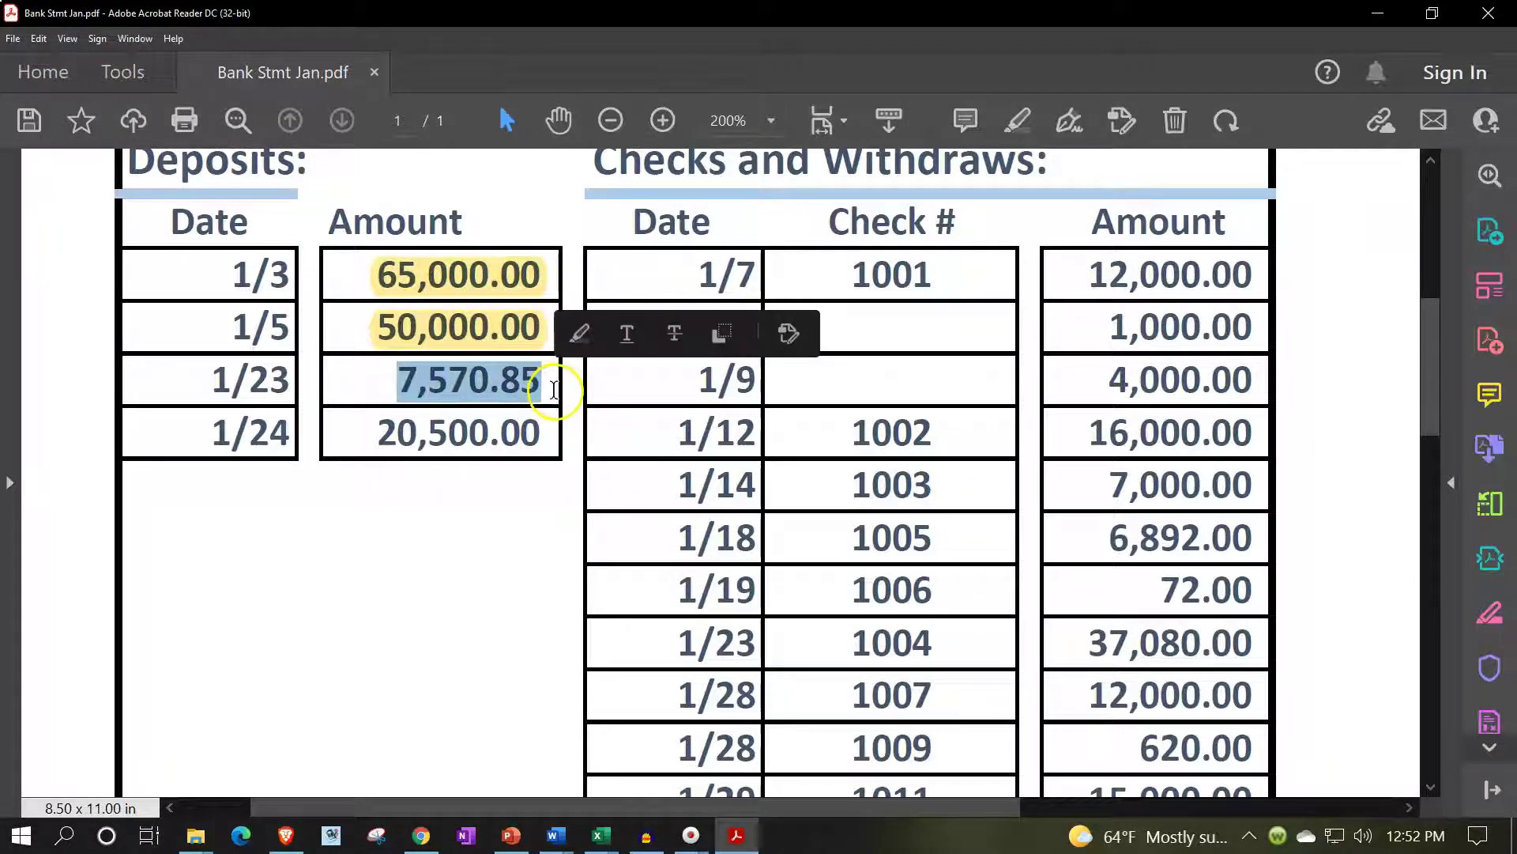
pyautogui.click(593, 336)
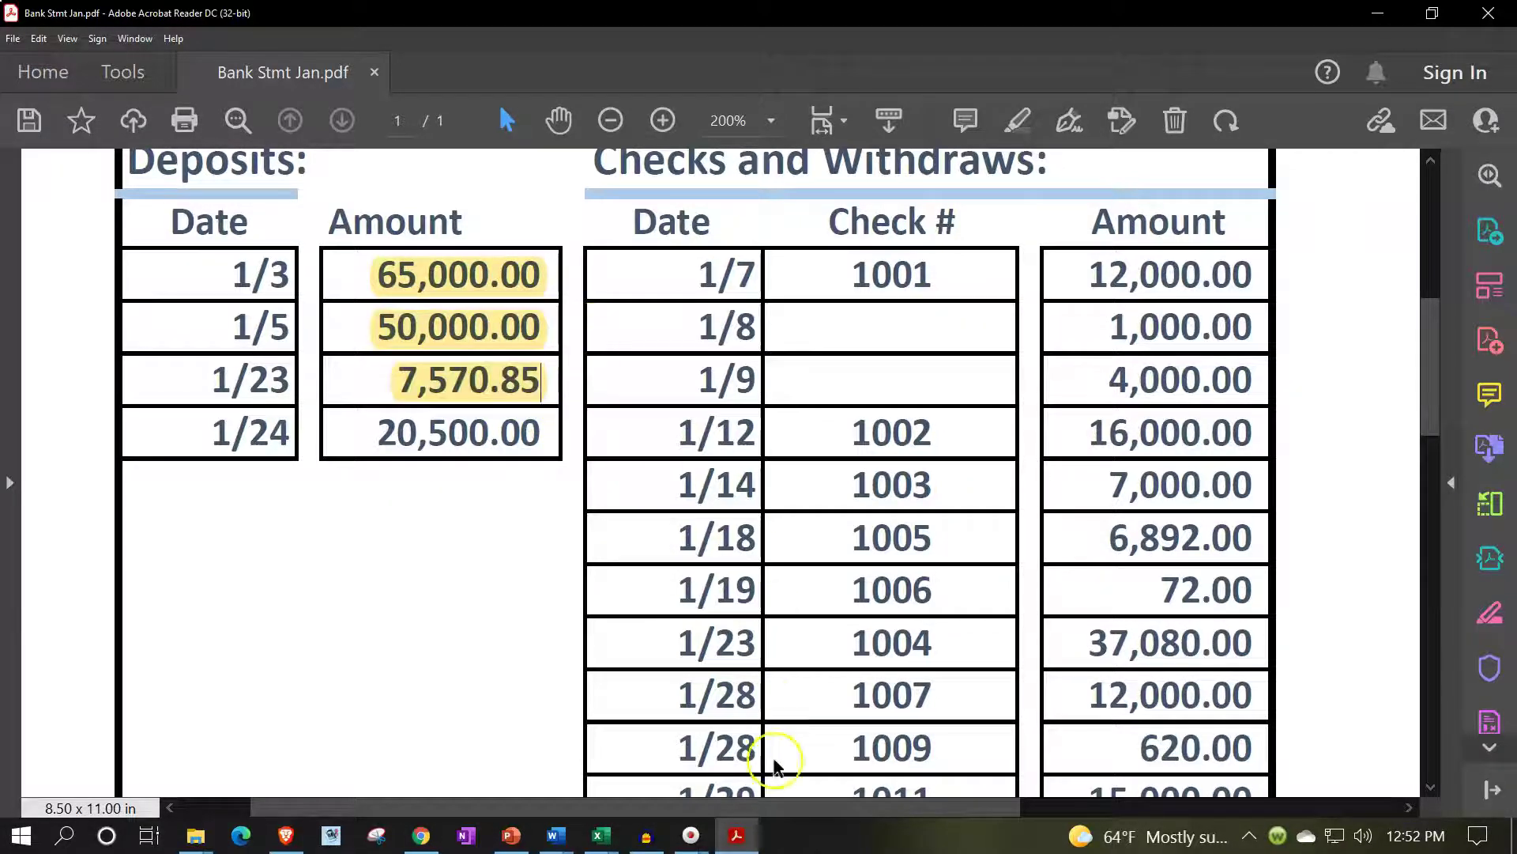
# Return to Excel and fill the matching 7,571 ledger entry in GZ12:HA12 with light green
pyautogui.click(737, 836)
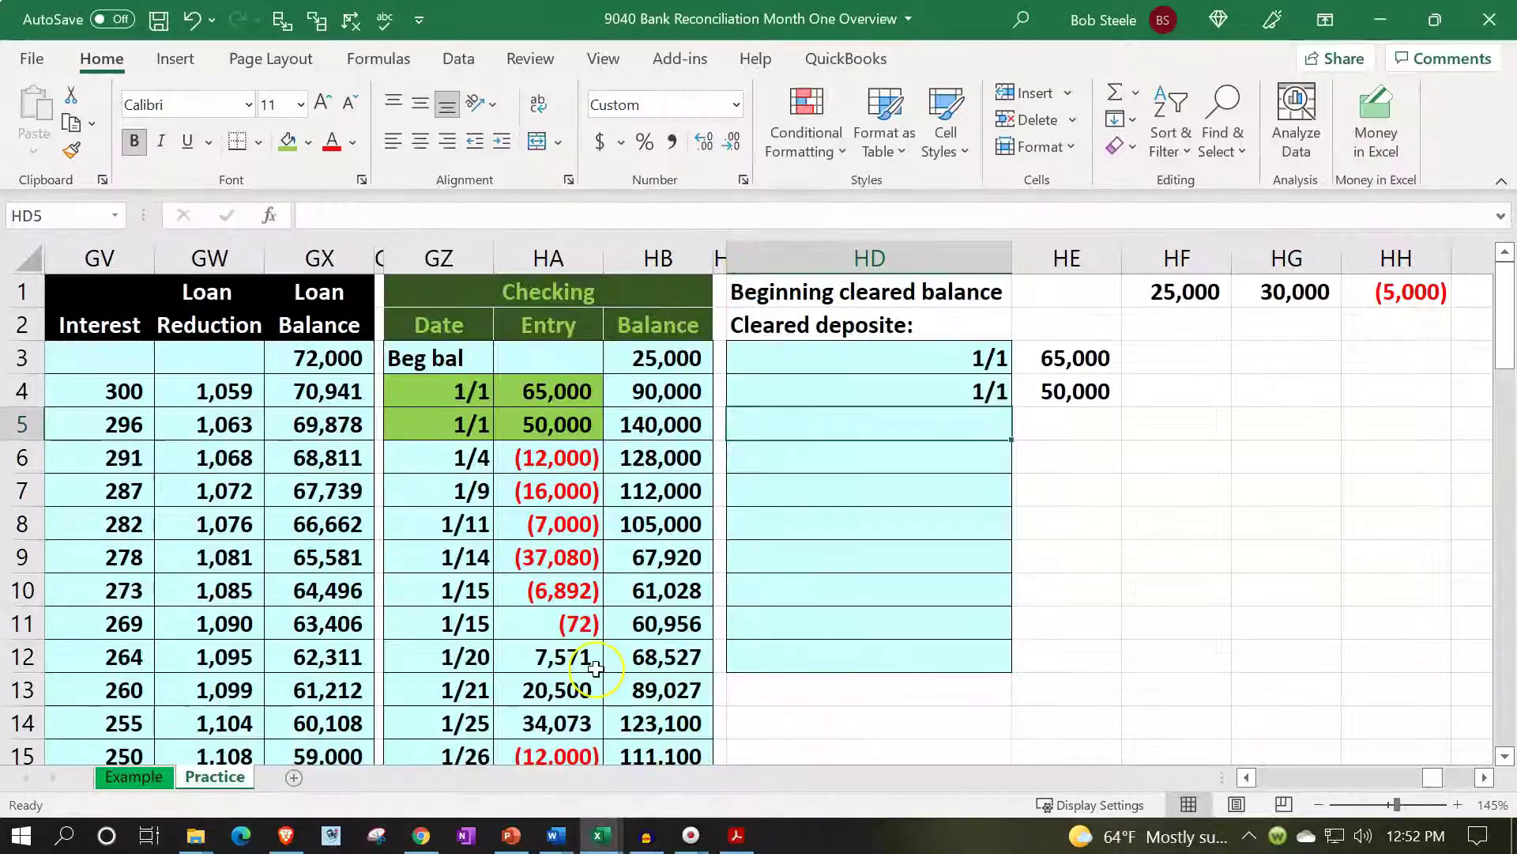
pyautogui.moveTo(482, 650); pyautogui.dragTo(553, 658)
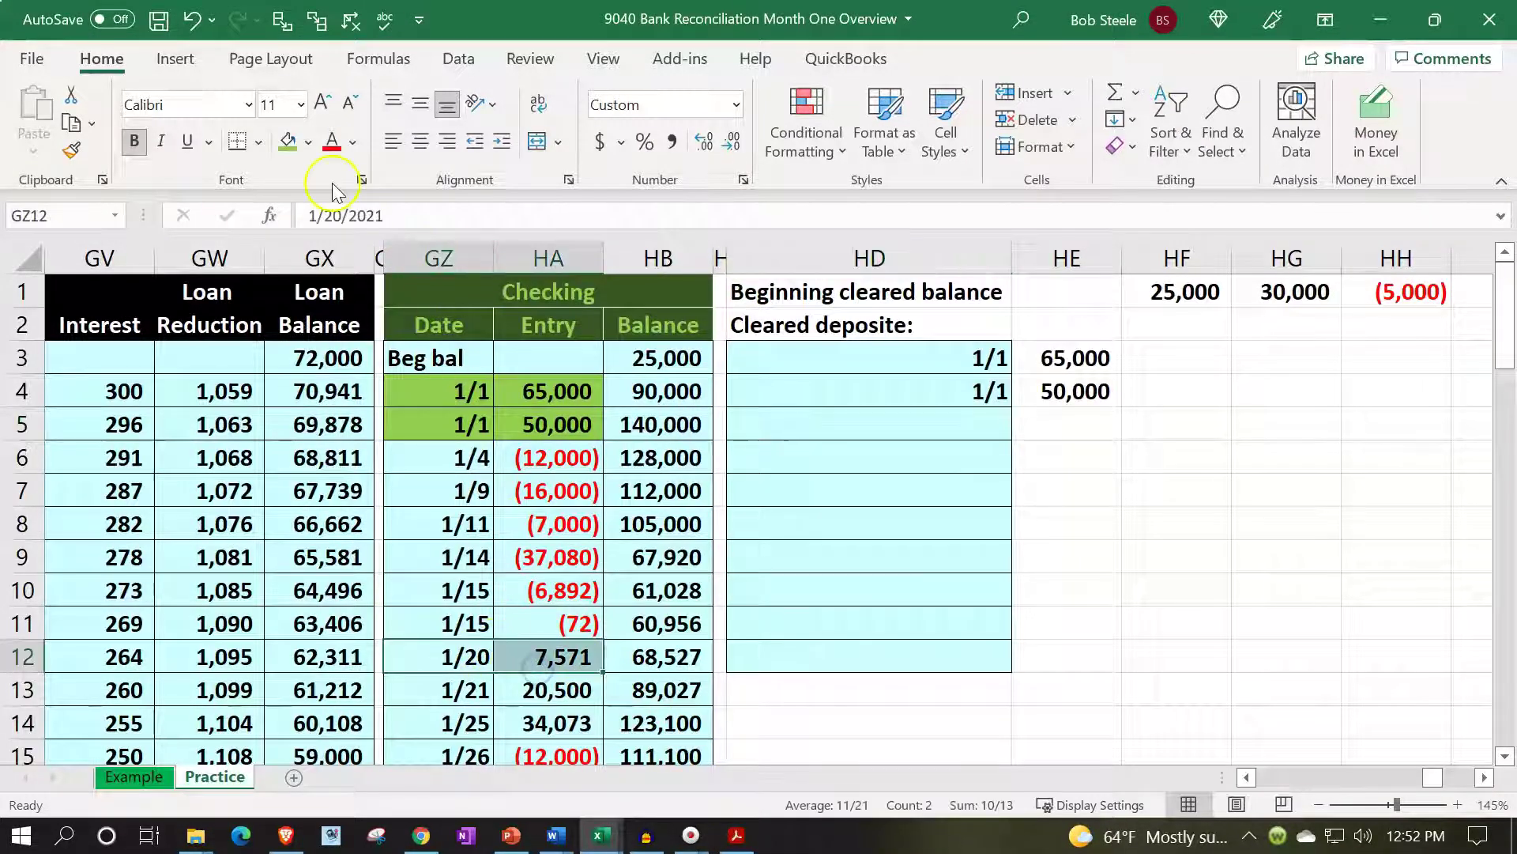
pyautogui.click(288, 141)
# Bring the third cleared deposit's date into HD5 with =GZ12
pyautogui.click(880, 419)
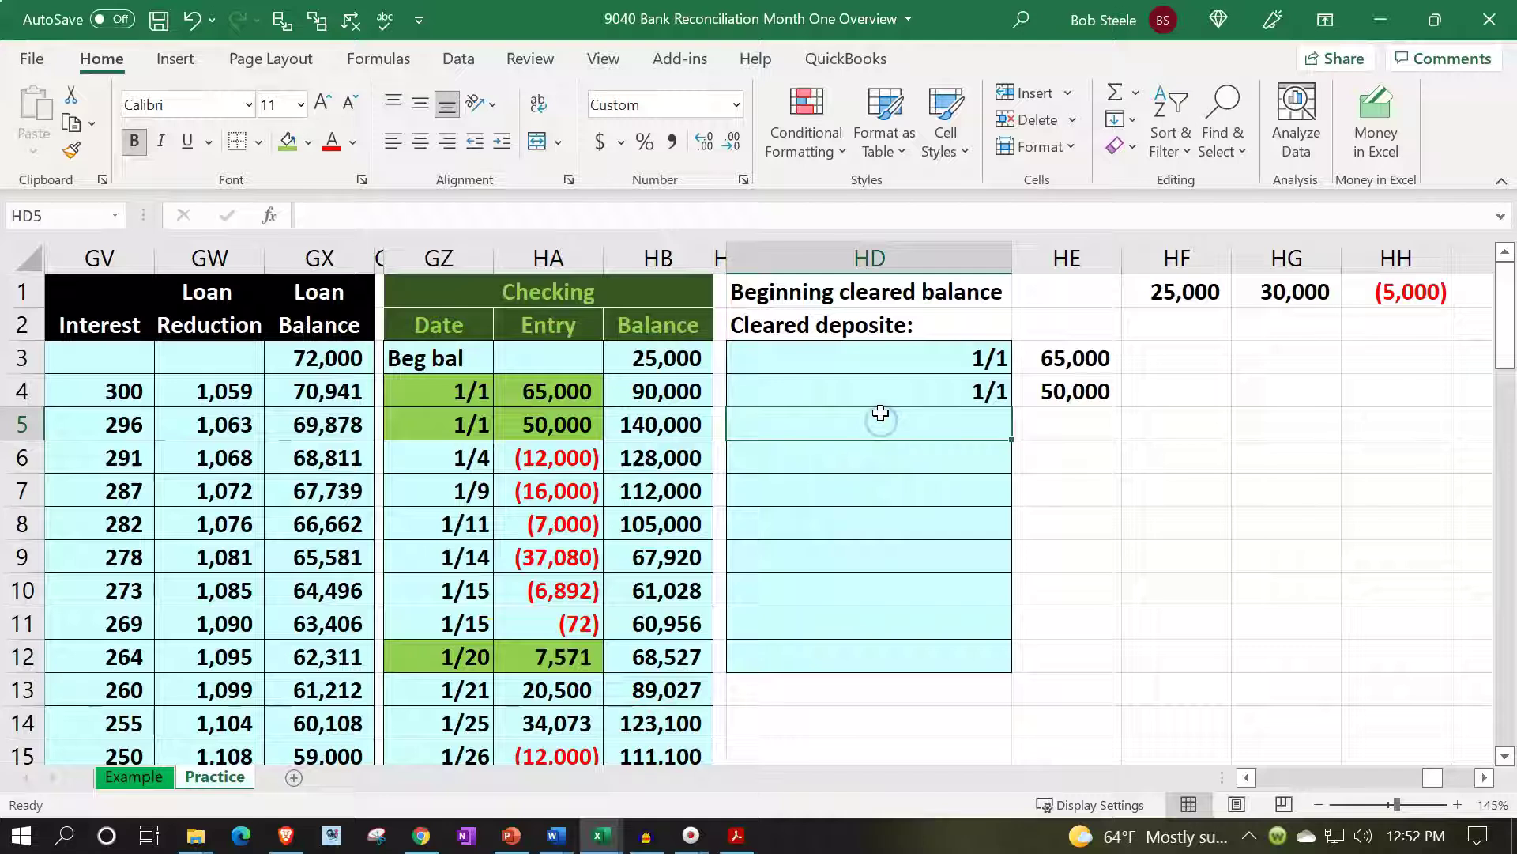
pyautogui.write('=')
pyautogui.press('Down')
pyautogui.press('Down')
pyautogui.press('Down')
pyautogui.press('Down')
pyautogui.press('Down')
pyautogui.press('Down')
pyautogui.press('Down')
pyautogui.press('Down')
pyautogui.press('Left')
pyautogui.press('Left')
pyautogui.press('Left')
pyautogui.press('Left')
pyautogui.press('Up')
pyautogui.press('Tab')
# Bring the third cleared deposit's amount into HE5 with =HA12
pyautogui.write('=')
pyautogui.press('Left')
pyautogui.press('Left')
pyautogui.press('Left')
pyautogui.press('Down')
pyautogui.press('Down')
pyautogui.press('Down')
pyautogui.press('Down')
pyautogui.press('Down')
pyautogui.press('Down')
pyautogui.press('Down')
pyautogui.press('Left')
pyautogui.press('Return')
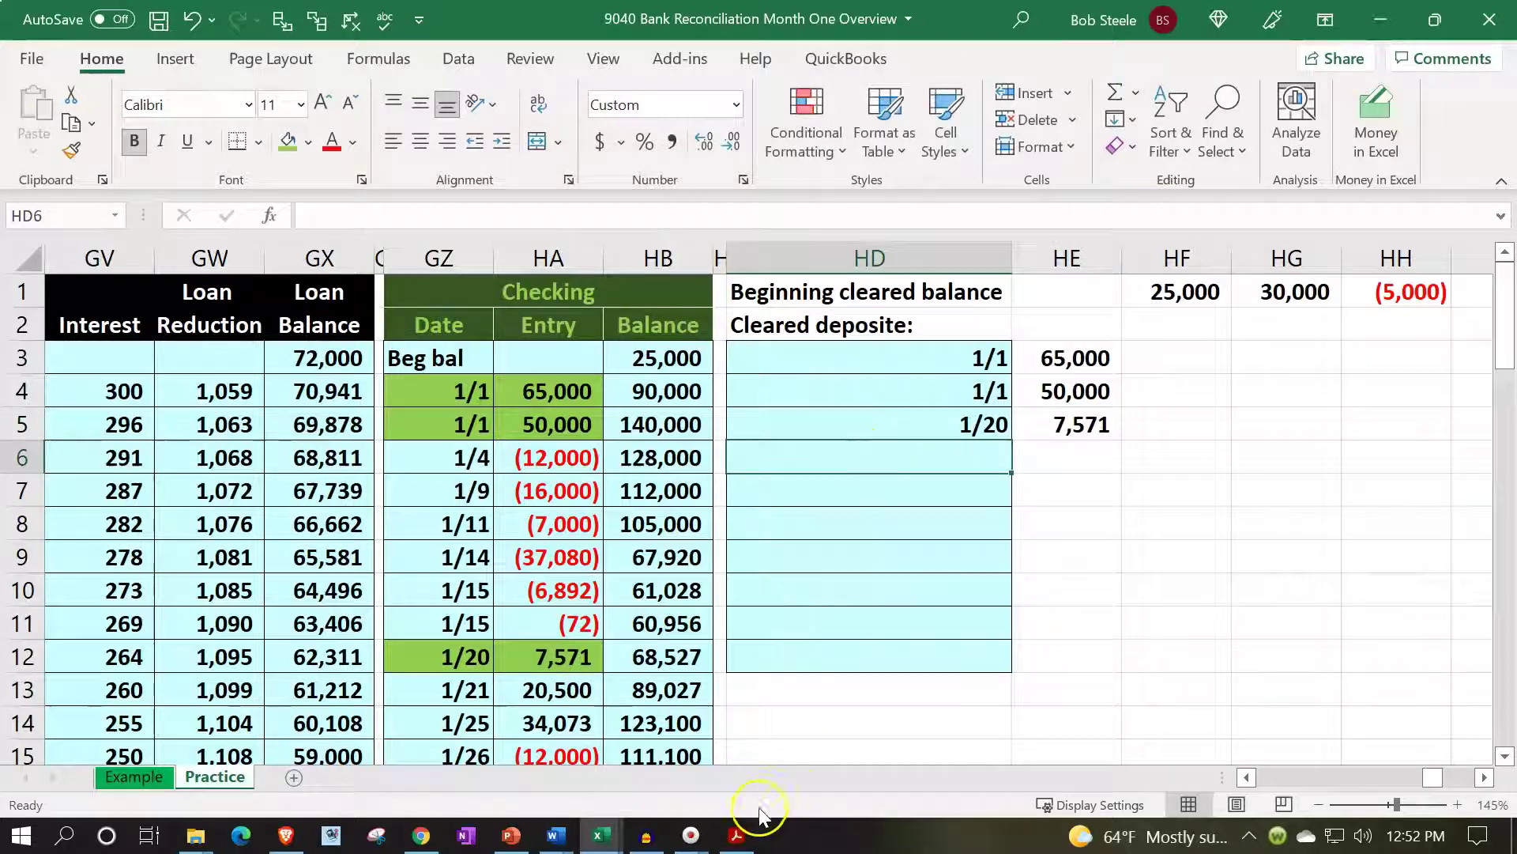
# Switch to the bank statement PDF and highlight the 20,500.00 deposit dated 1/24
pyautogui.click(736, 835)
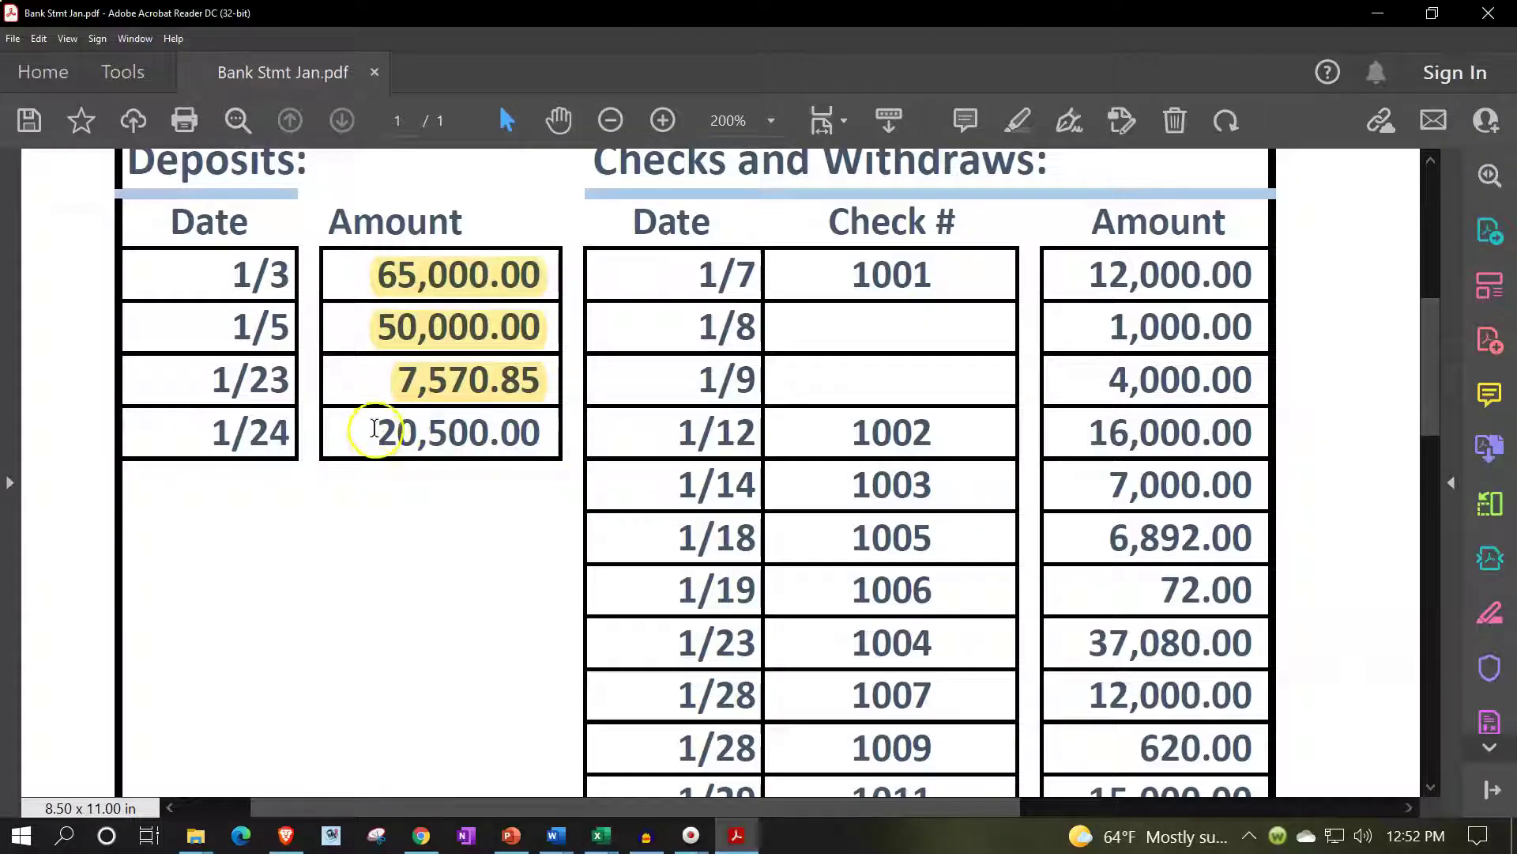
pyautogui.moveTo(381, 431); pyautogui.dragTo(525, 439)
pyautogui.click(559, 385)
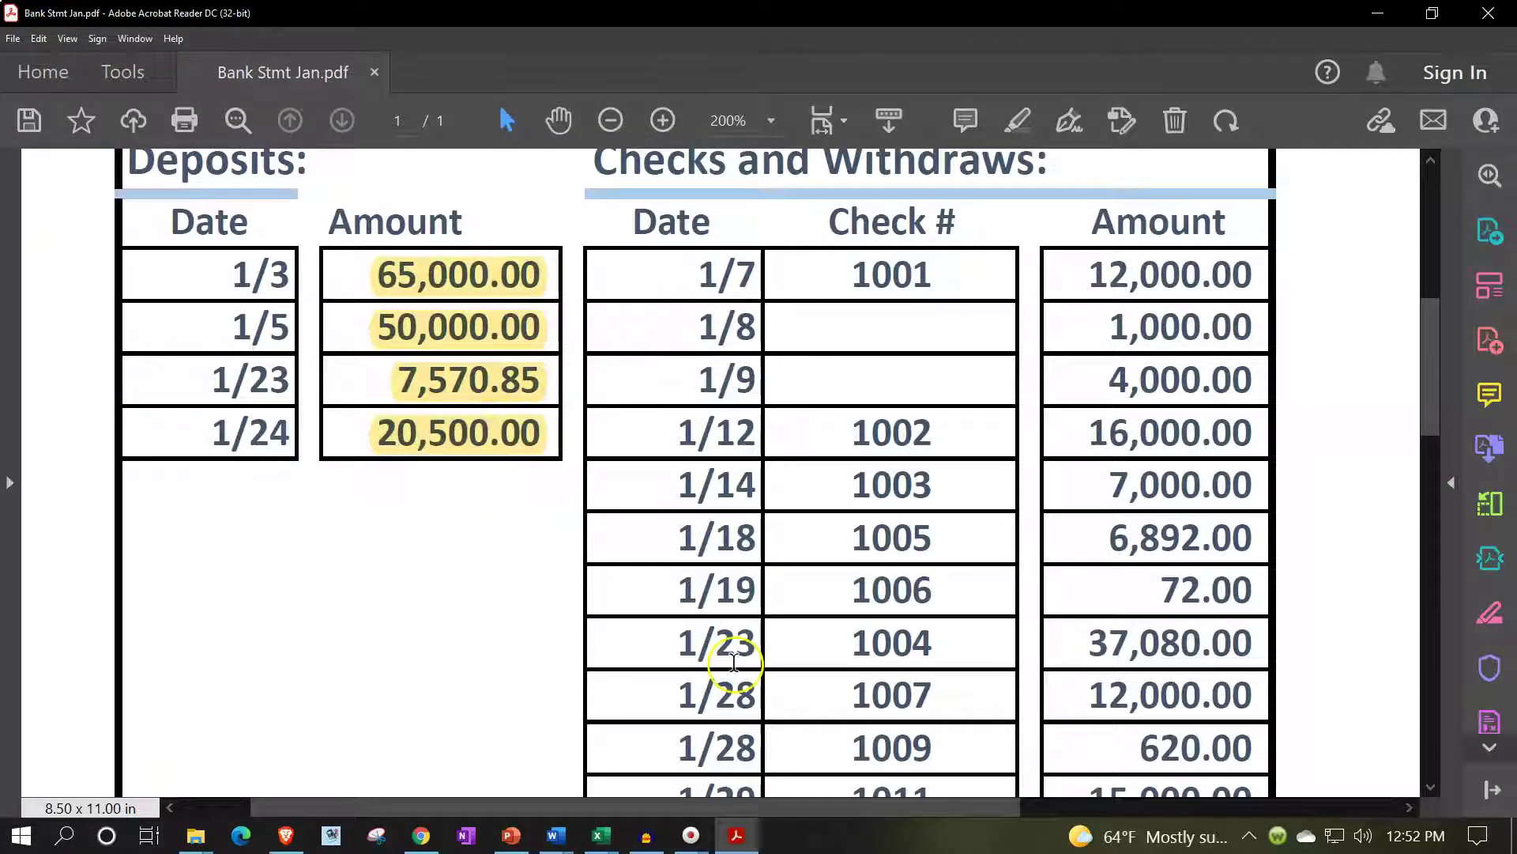
# Return to Excel and fill the matching 20,500 ledger entry in GZ13:HA13 with light green
pyautogui.click(737, 836)
pyautogui.moveTo(466, 690); pyautogui.dragTo(514, 690)
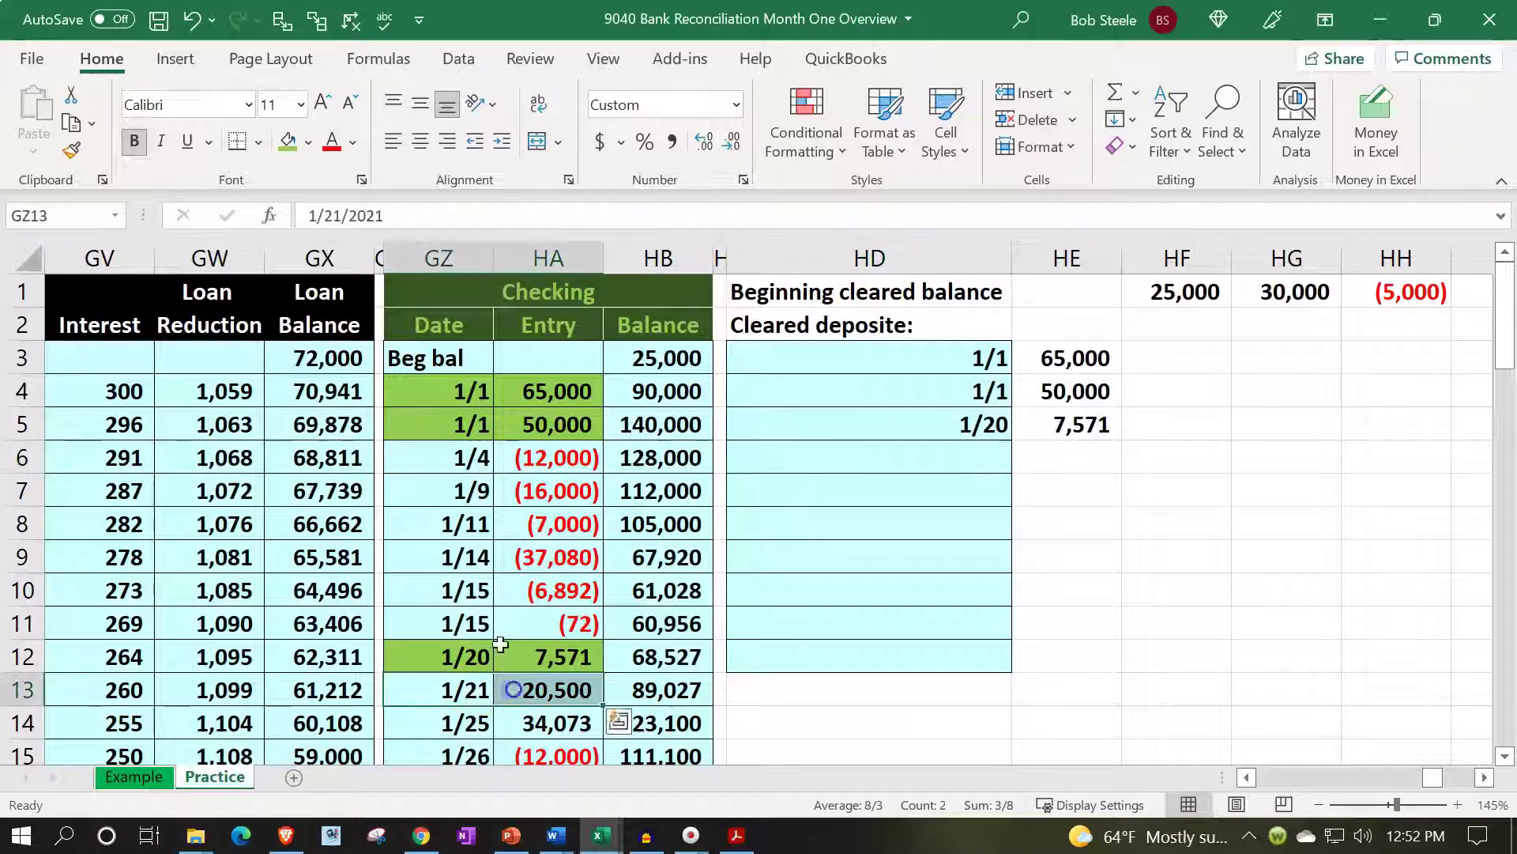
pyautogui.click(288, 140)
# Bring the fourth cleared deposit's date into HD6 with =GZ13
pyautogui.click(879, 466)
pyautogui.write('=')
pyautogui.press('Down')
pyautogui.press('Down')
pyautogui.press('Down')
pyautogui.press('Down')
pyautogui.press('Down')
pyautogui.press('Left')
pyautogui.press('Left')
pyautogui.press('Down')
pyautogui.press('Left')
pyautogui.press('Left')
pyautogui.press('Down')
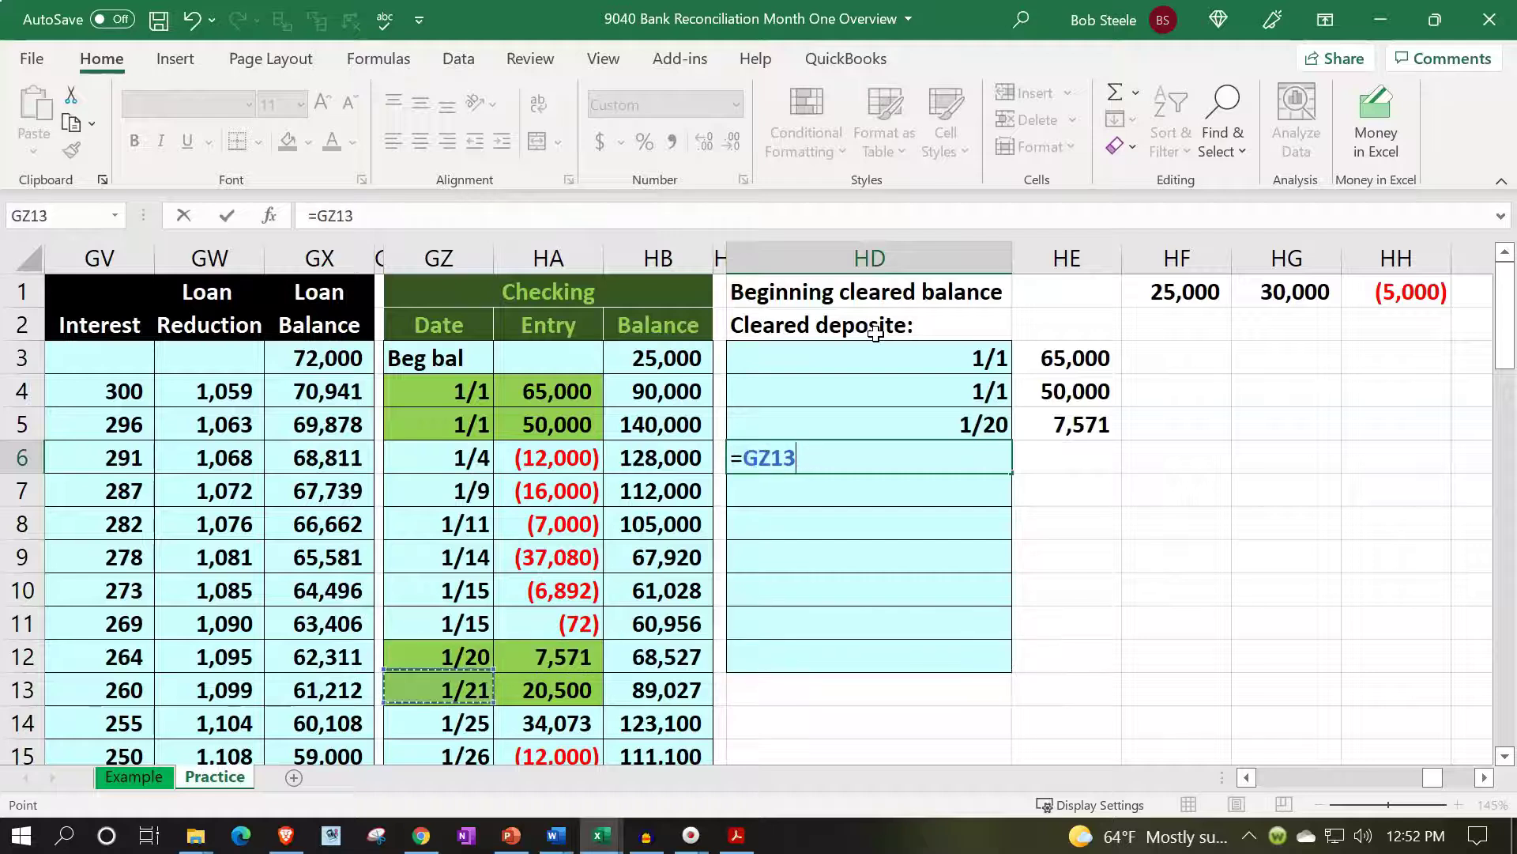
pyautogui.press('Tab')
# Bring the fourth cleared deposit's amount into HE6 with =HA13
pyautogui.write('=')
pyautogui.press('Down')
pyautogui.press('Down')
pyautogui.press('Down')
pyautogui.press('Down')
pyautogui.press('Down')
pyautogui.press('Left')
pyautogui.press('Left')
pyautogui.press('Left')
pyautogui.press('Down')
pyautogui.press('Left')
pyautogui.press('Down')
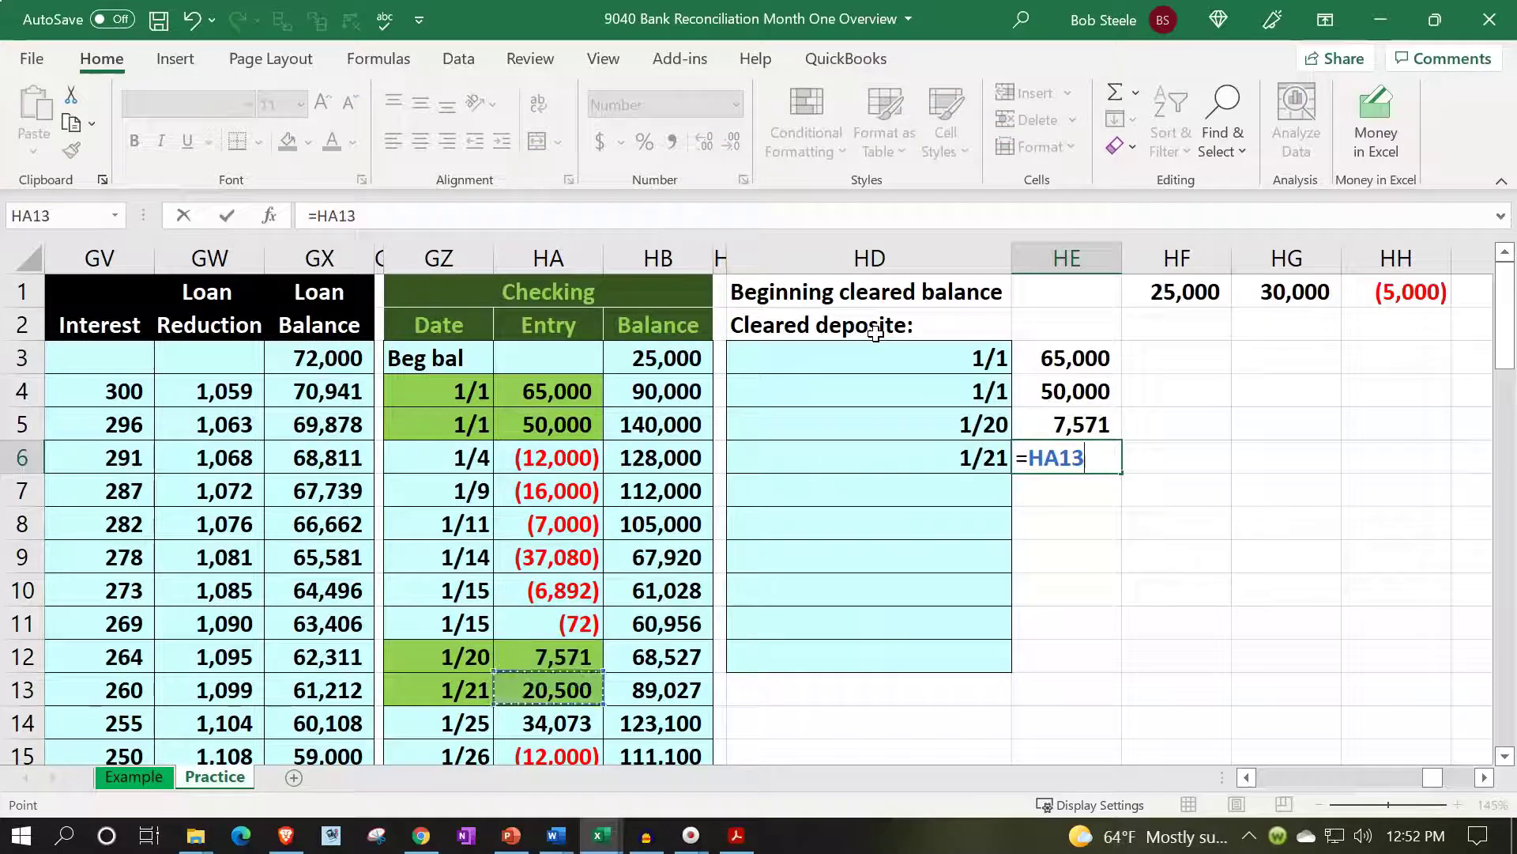
pyautogui.press('Return')
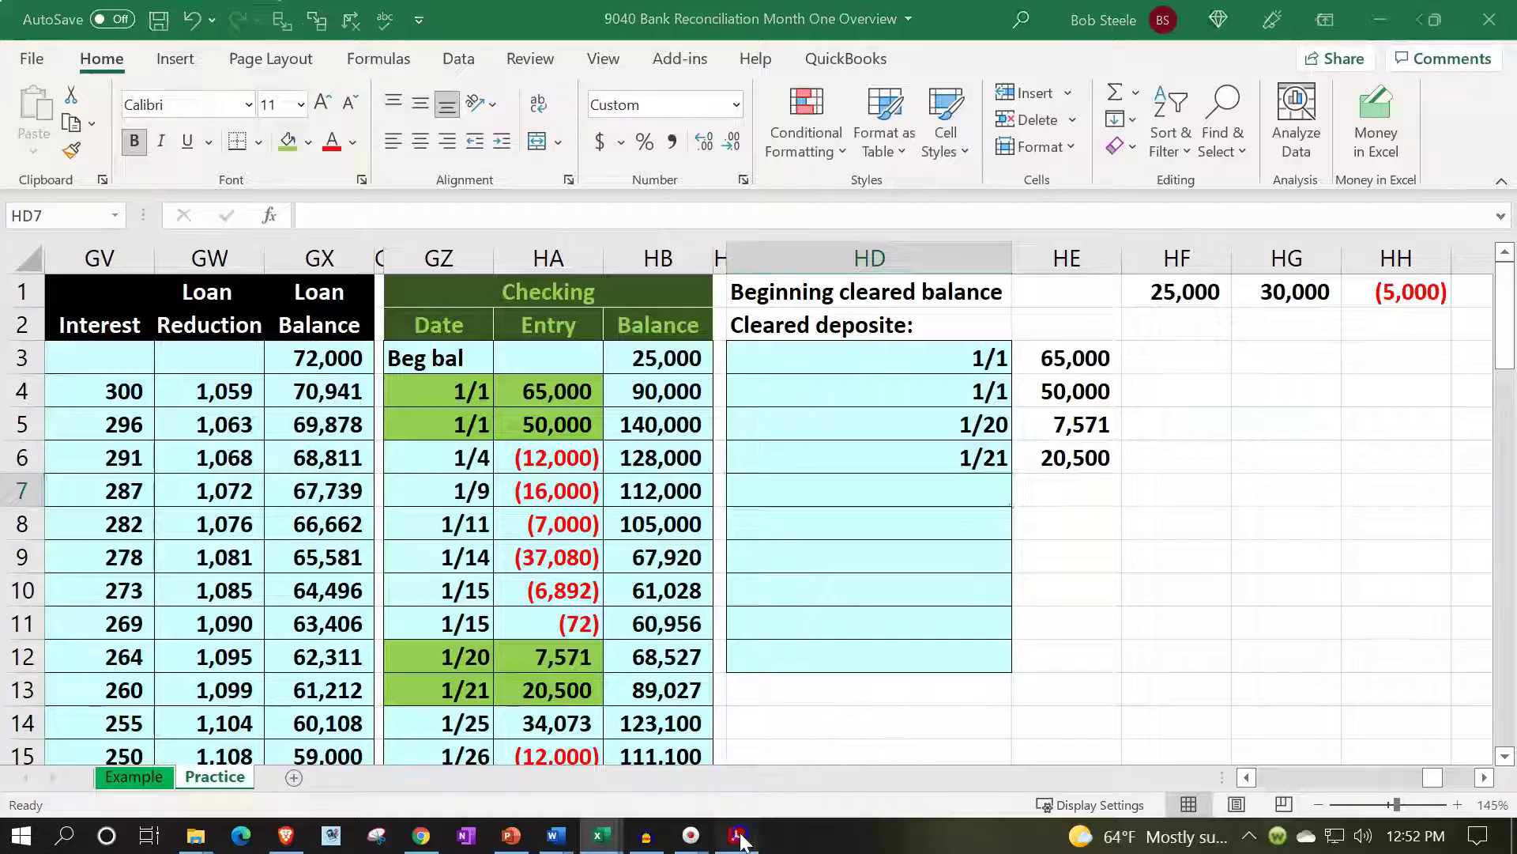
# Check the deposits on the bank statement PDF, then enter the label Total cleared deposits in HD9 in Excel and indent it
pyautogui.click(736, 835)
pyautogui.click(740, 838)
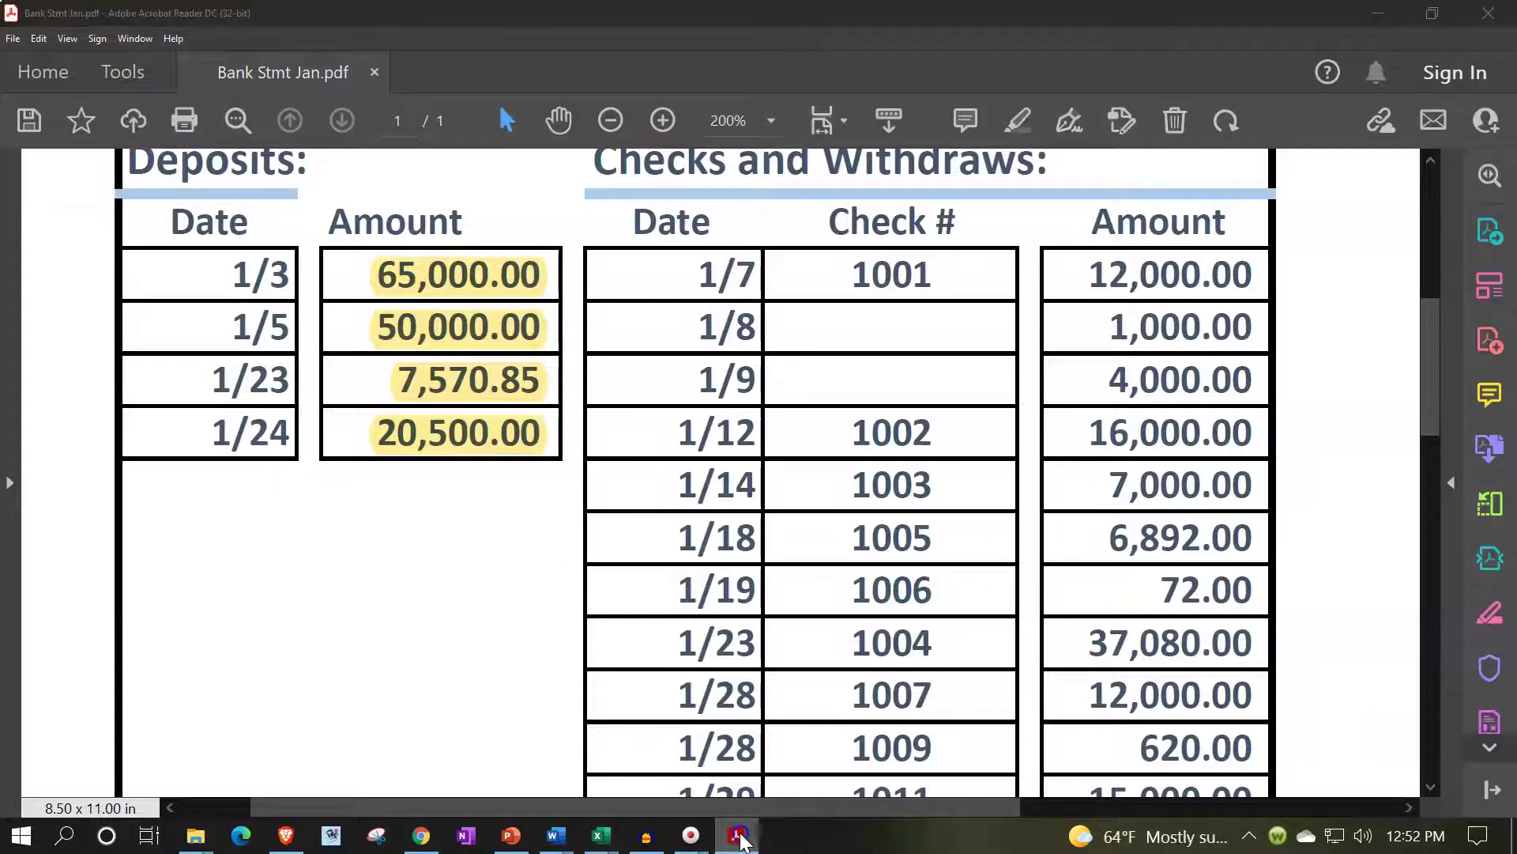
pyautogui.click(865, 561)
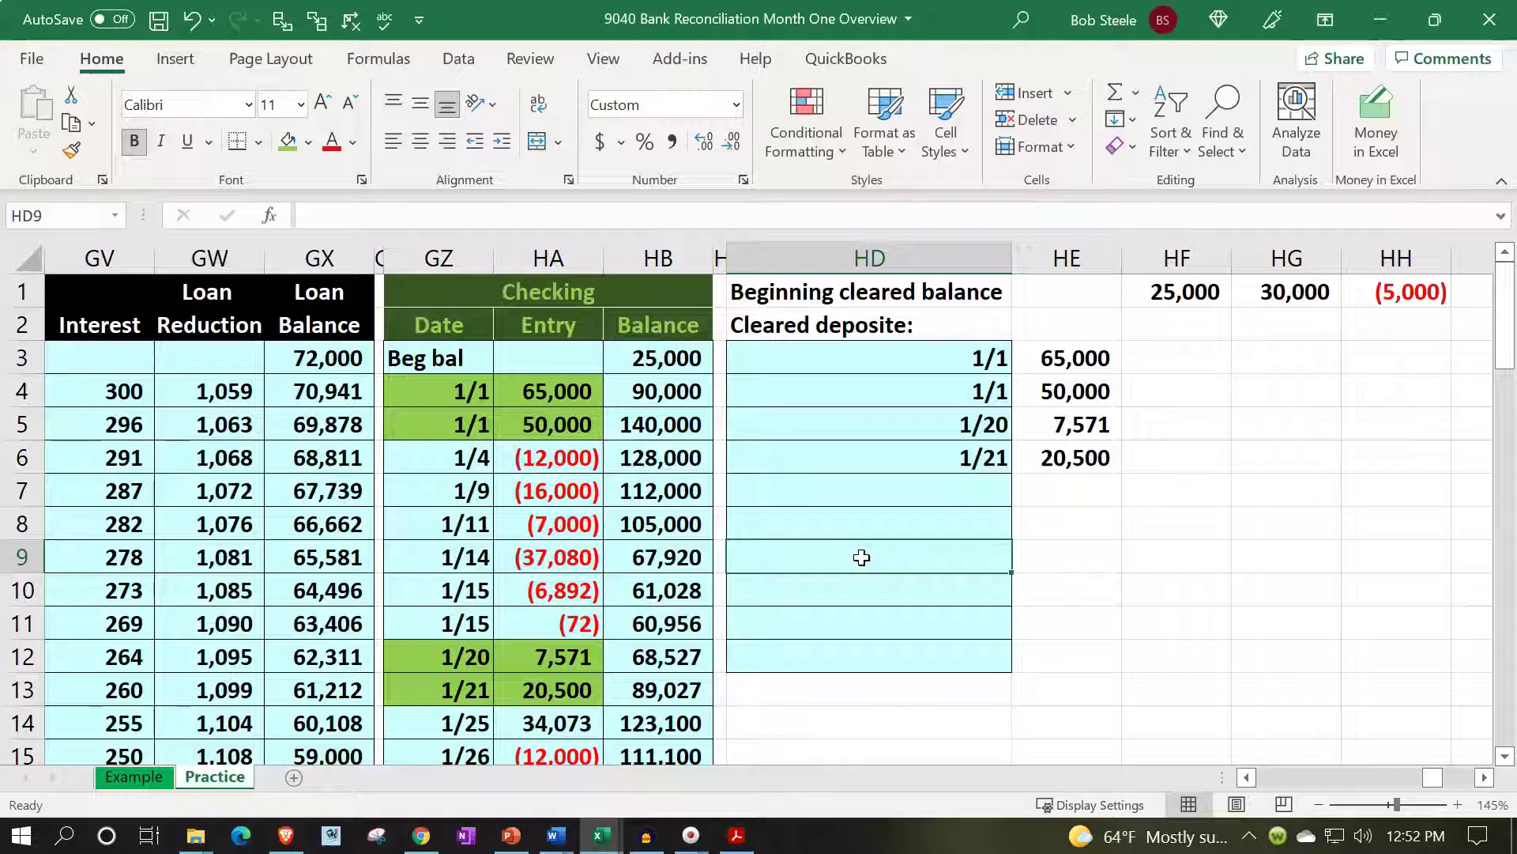
pyautogui.write('Tota')
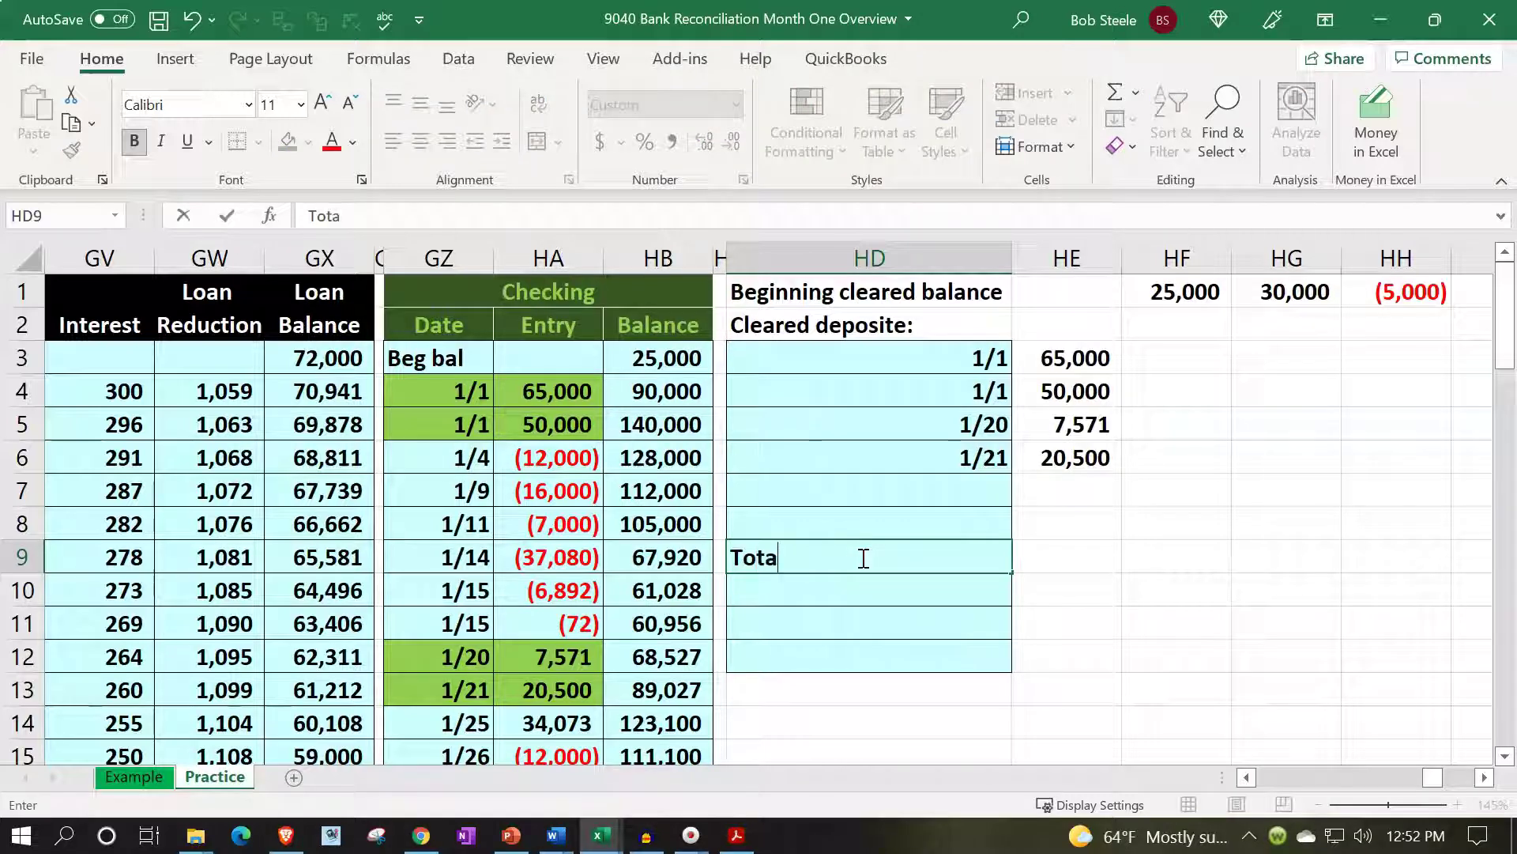
pyautogui.write('l cleared')
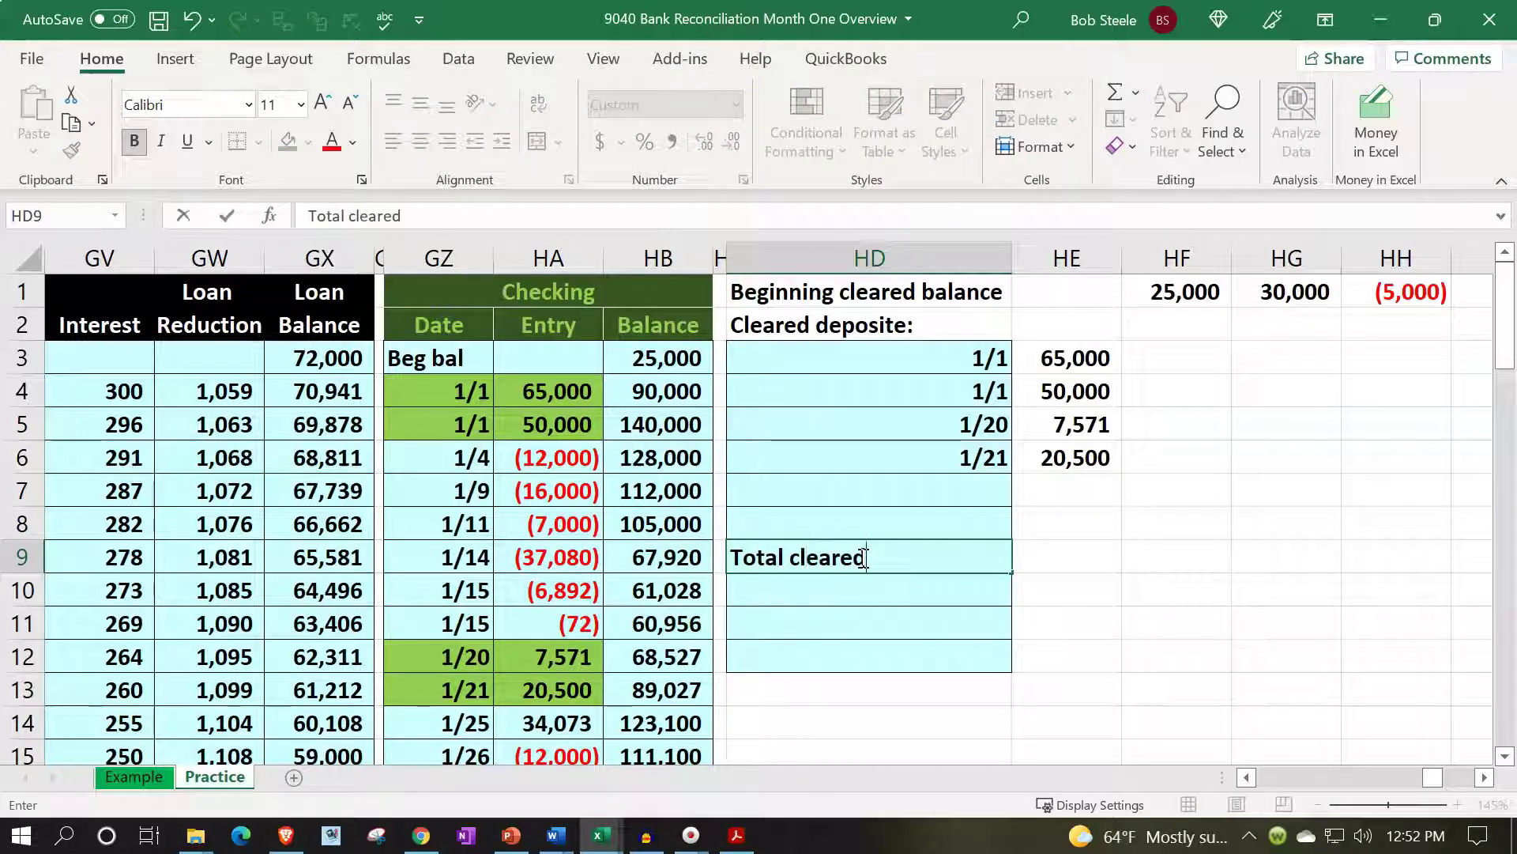
pyautogui.write(' deposits')
pyautogui.press('Return')
pyautogui.click(816, 548)
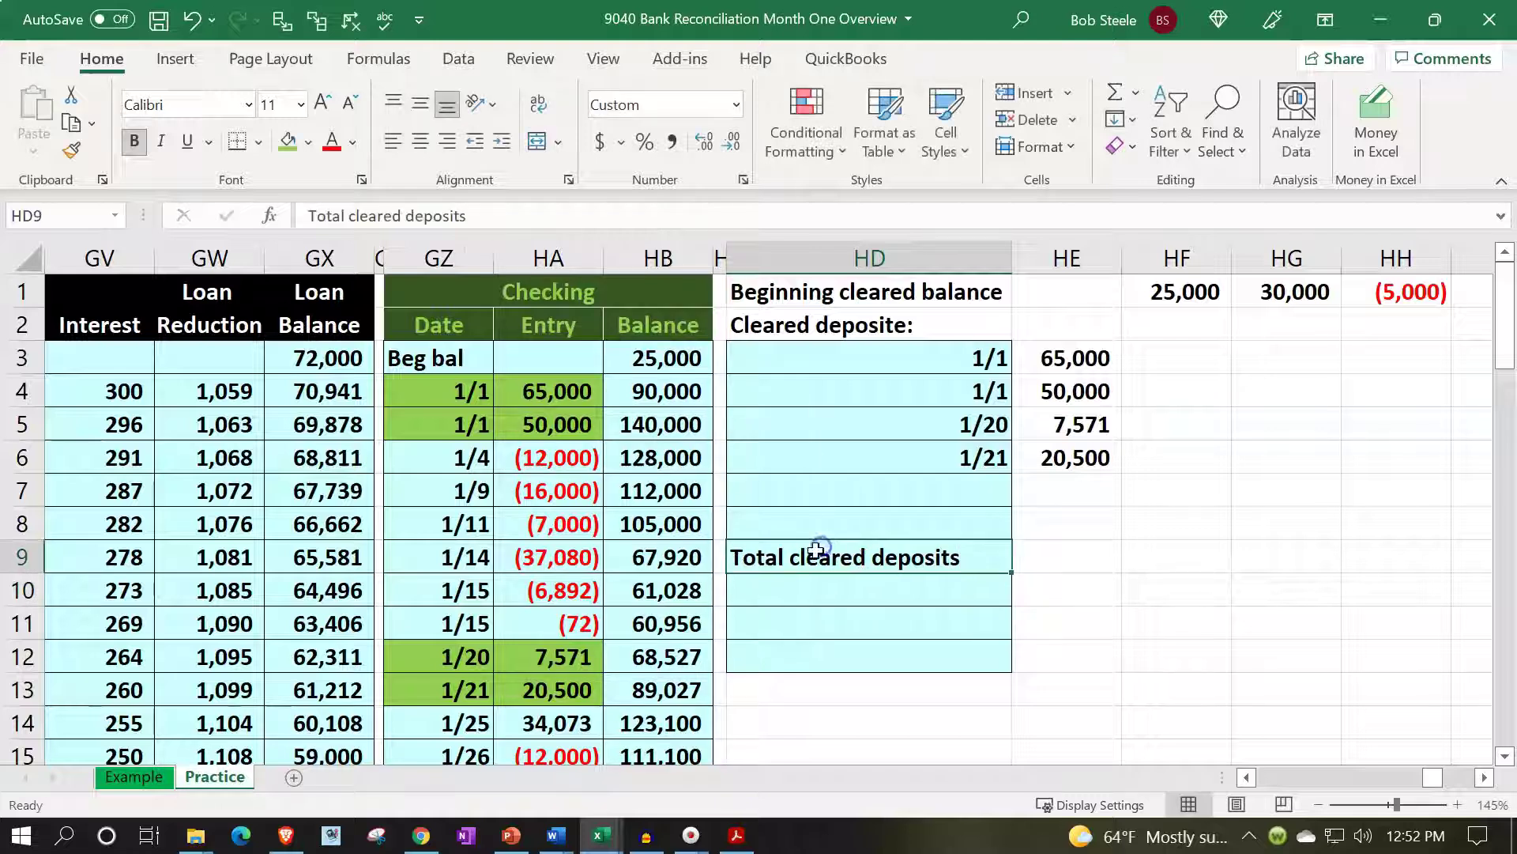
pyautogui.click(502, 140)
# Total the cleared deposits in HF9 with =SUM(HE3:HE8)
pyautogui.press('Right')
pyautogui.press('Right')
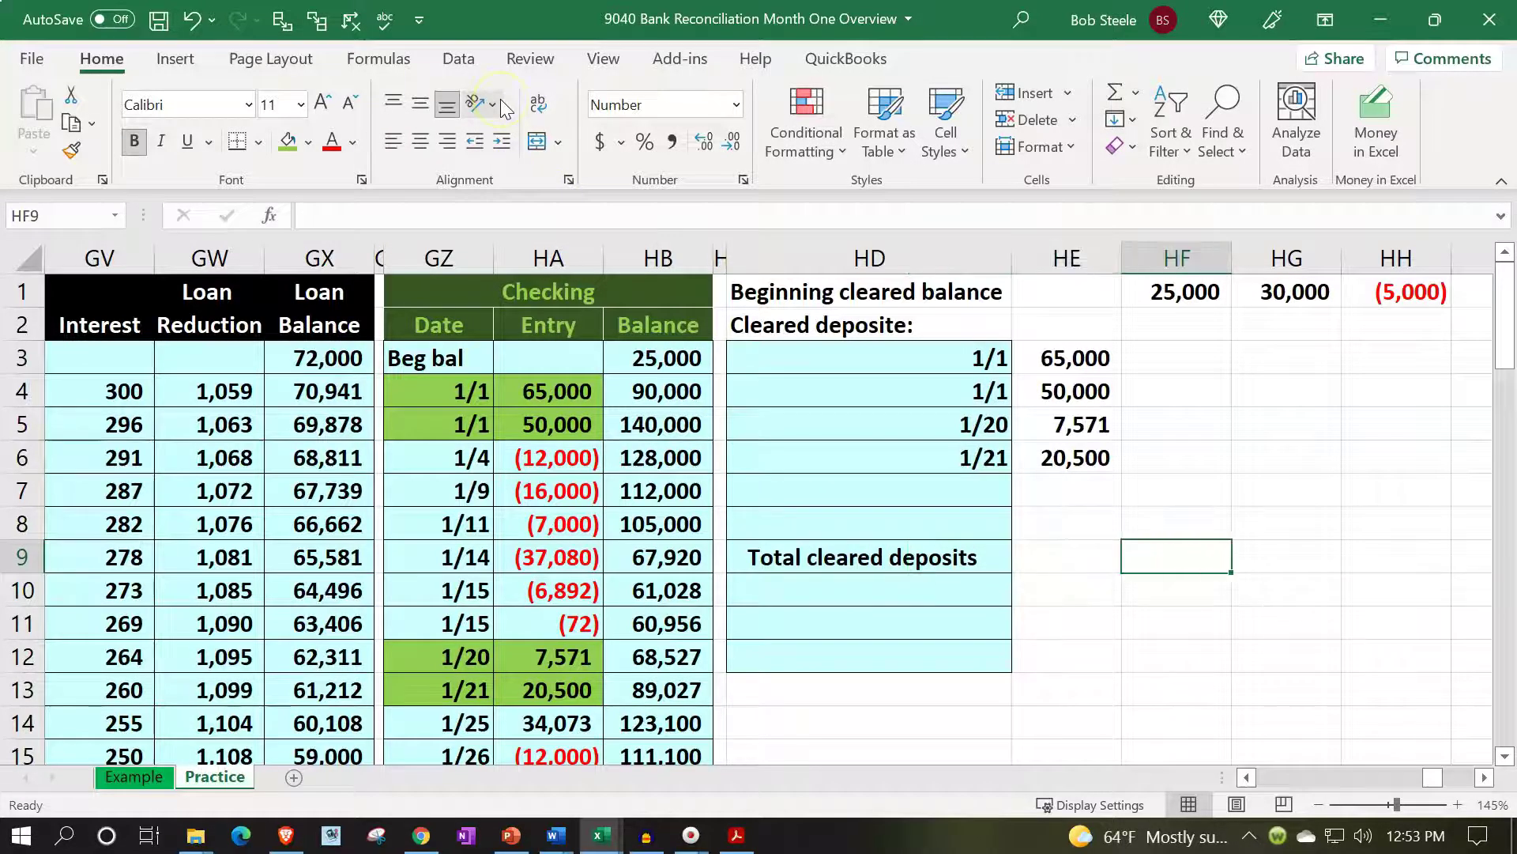
pyautogui.write('=sum(')
pyautogui.press('Left')
pyautogui.press('Up')
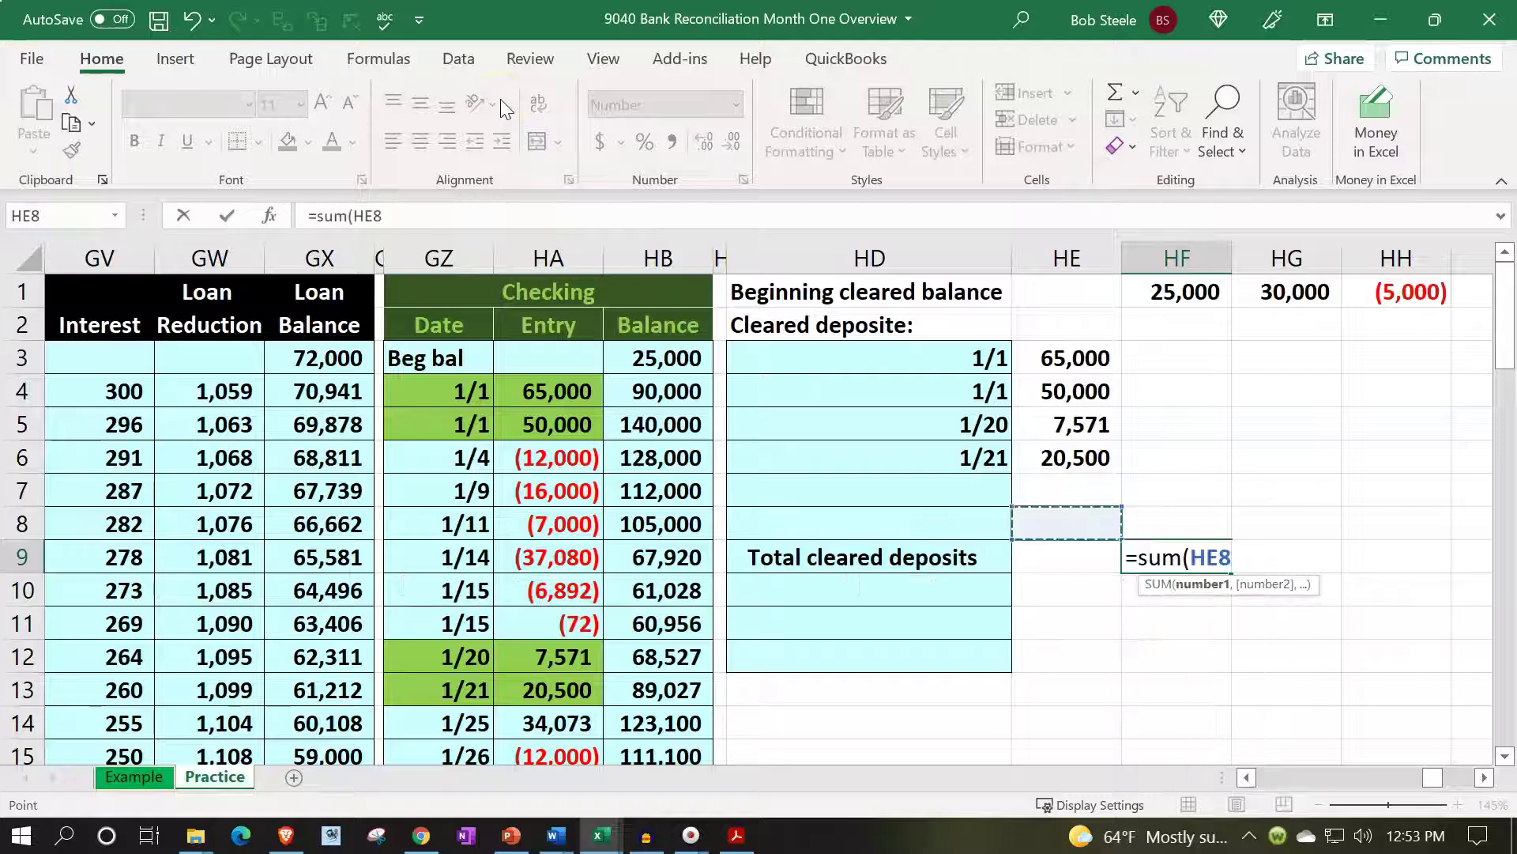
pyautogui.hotkey('shift', 'Up')
pyautogui.hotkey('shift', 'Up')
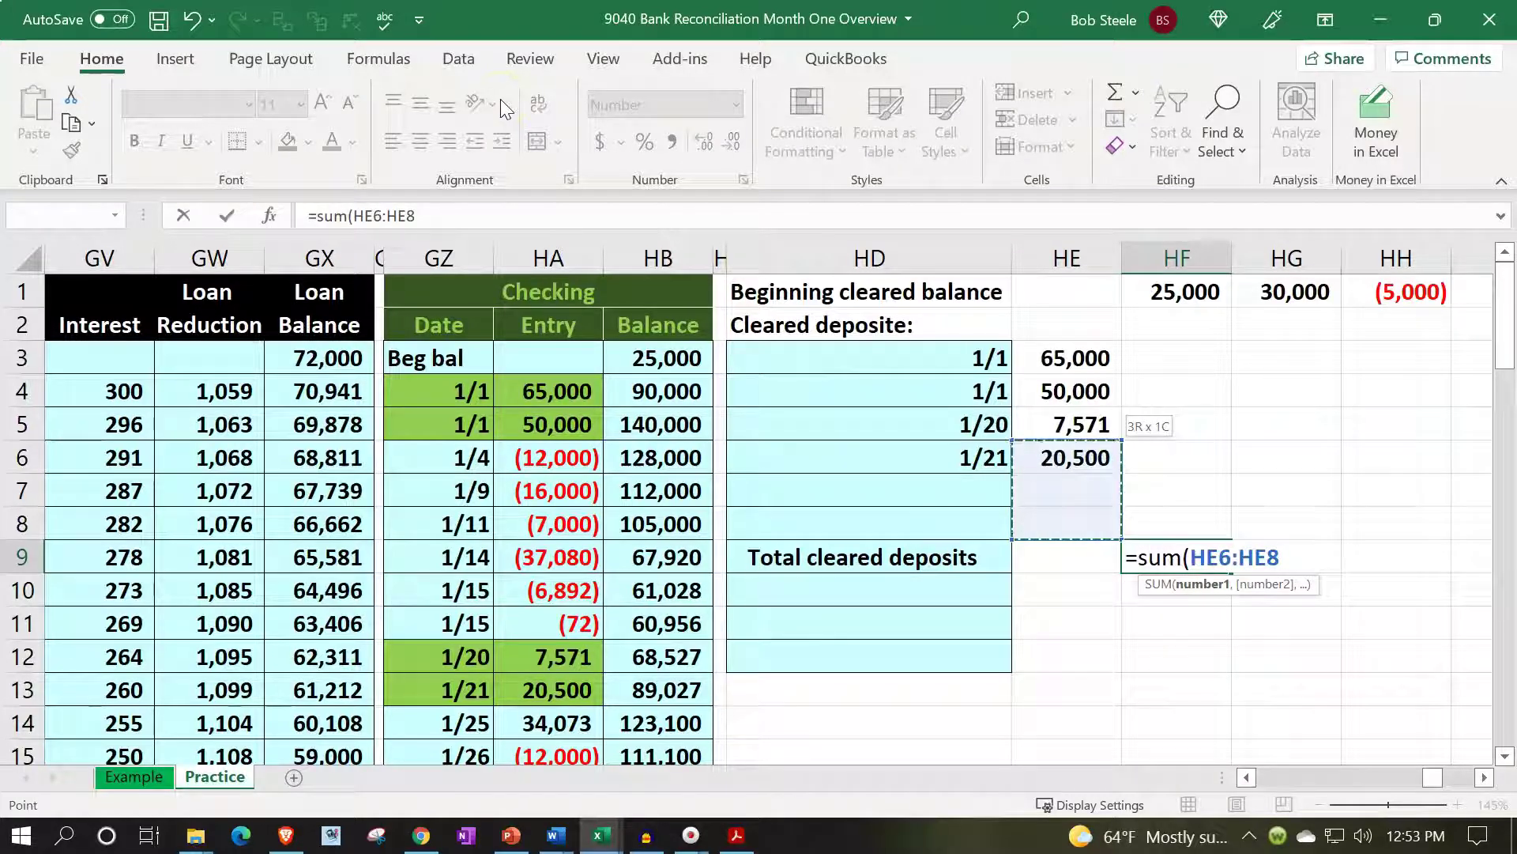
pyautogui.hotkey('shift', 'Up')
pyautogui.hotkey('shift', 'Up')
pyautogui.hotkey('shift', 'Up')
pyautogui.press('Return')
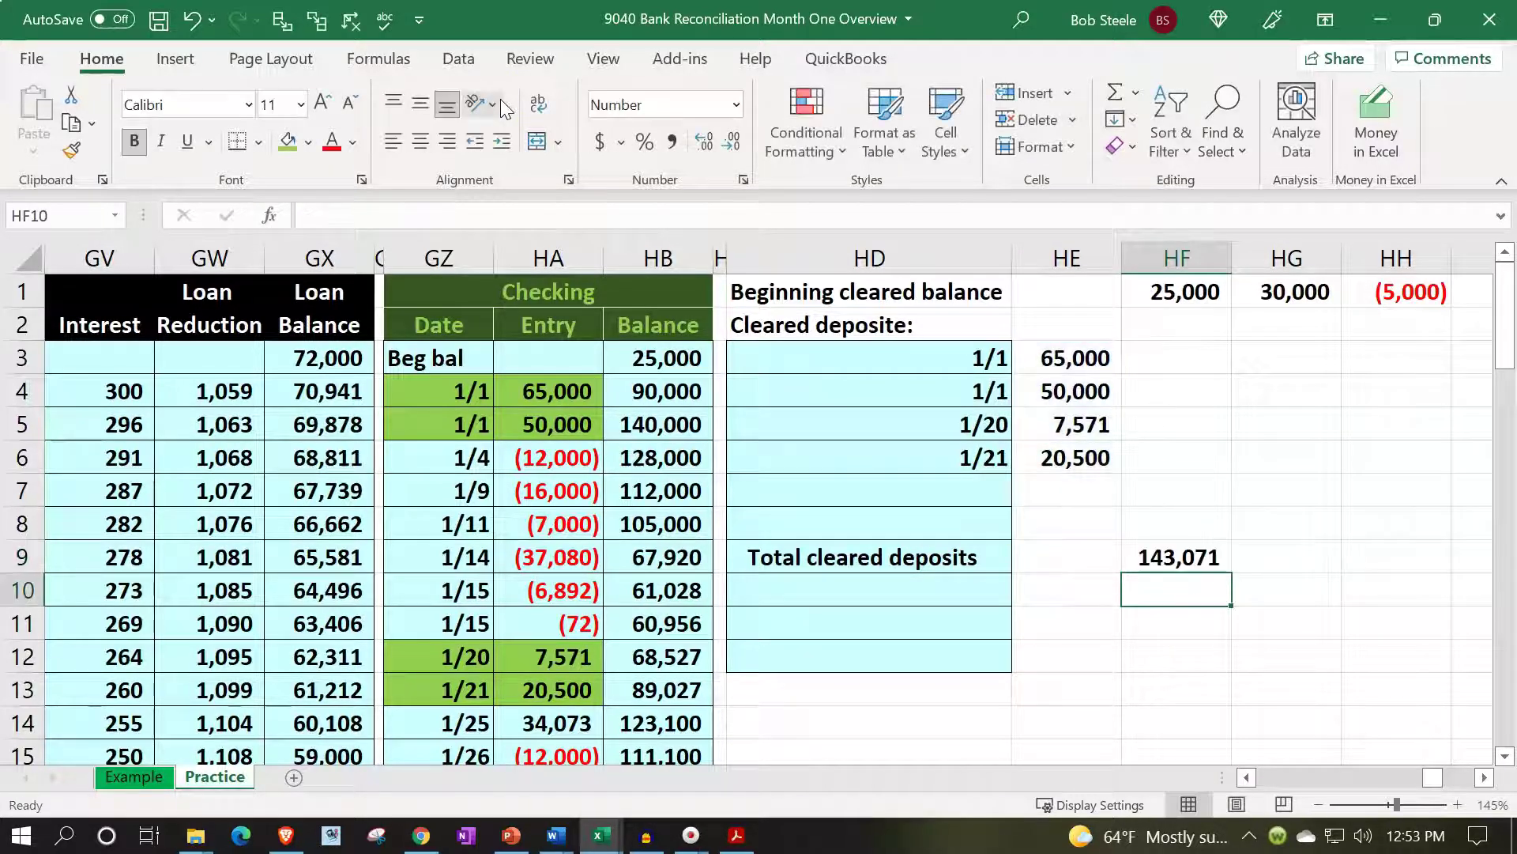
# Enter the heading Cleared checks & decreases: in HD11
pyautogui.scroll(-1, 631, 610)
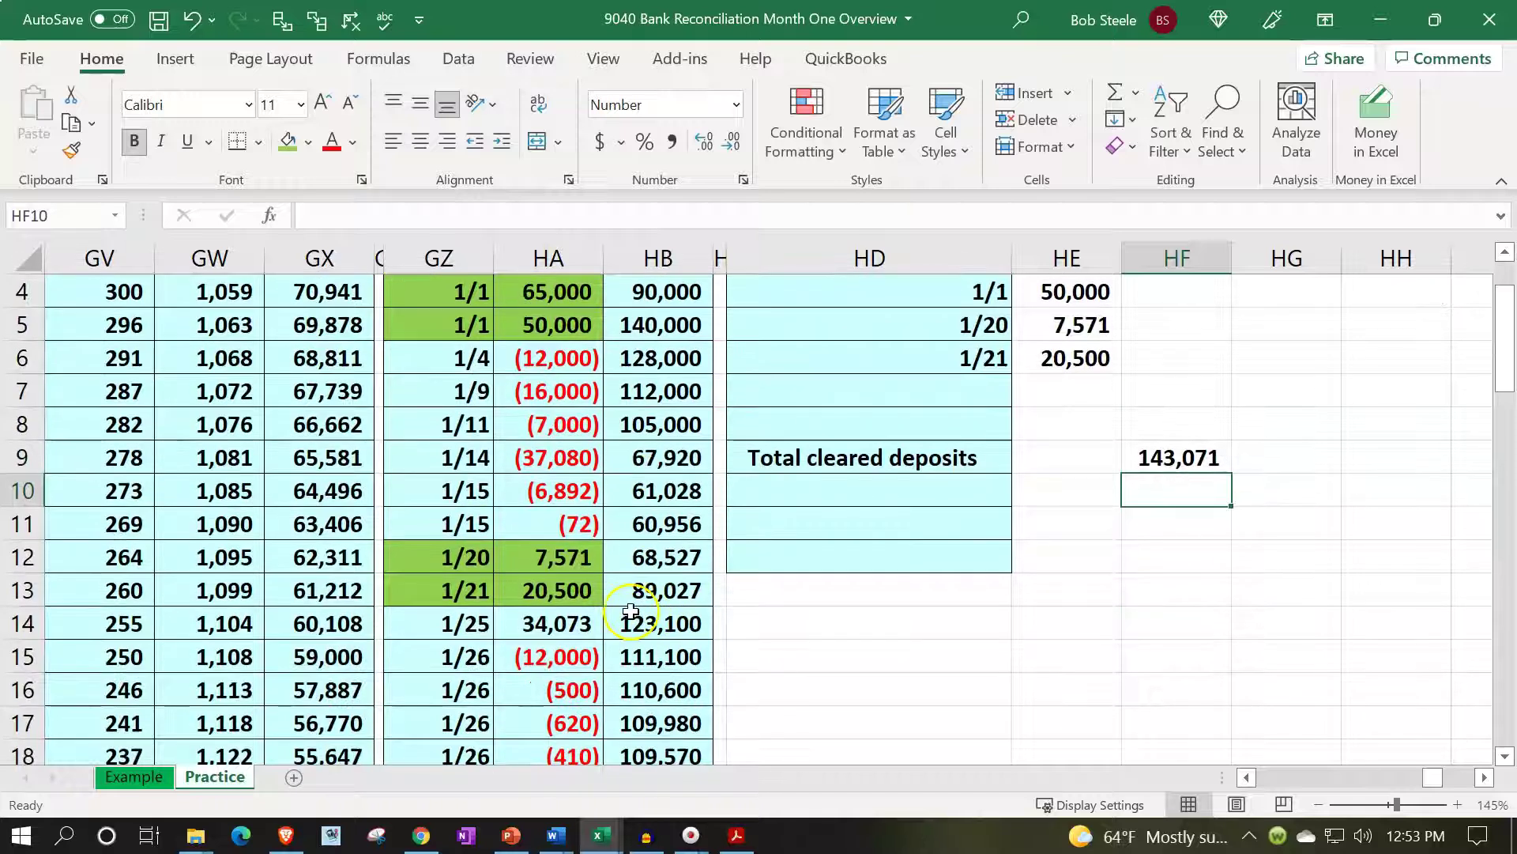
pyautogui.moveTo(476, 621); pyautogui.dragTo(516, 617)
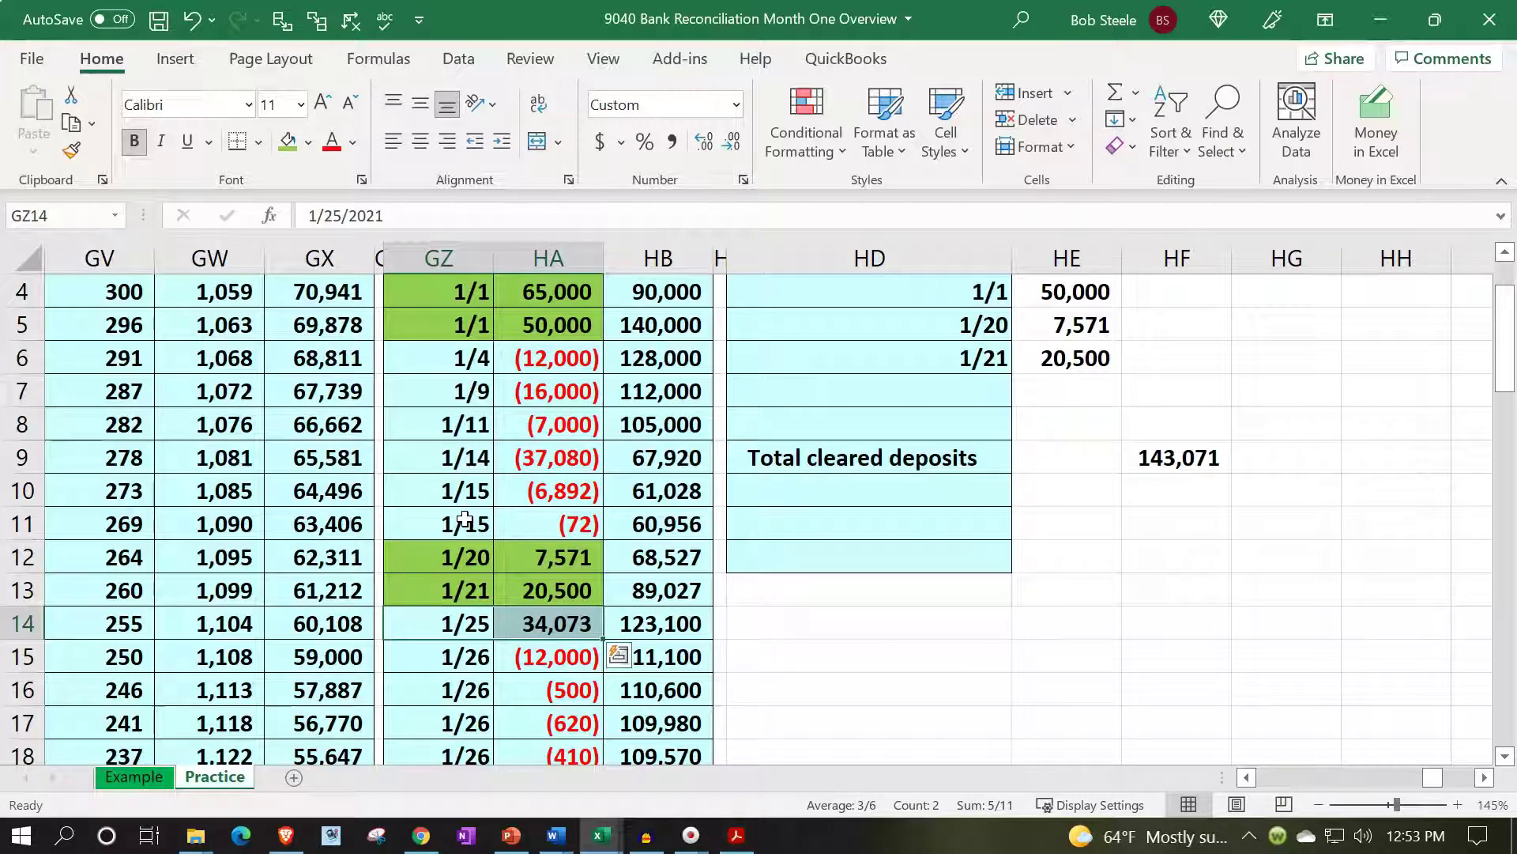
pyautogui.scroll(1, 465, 519)
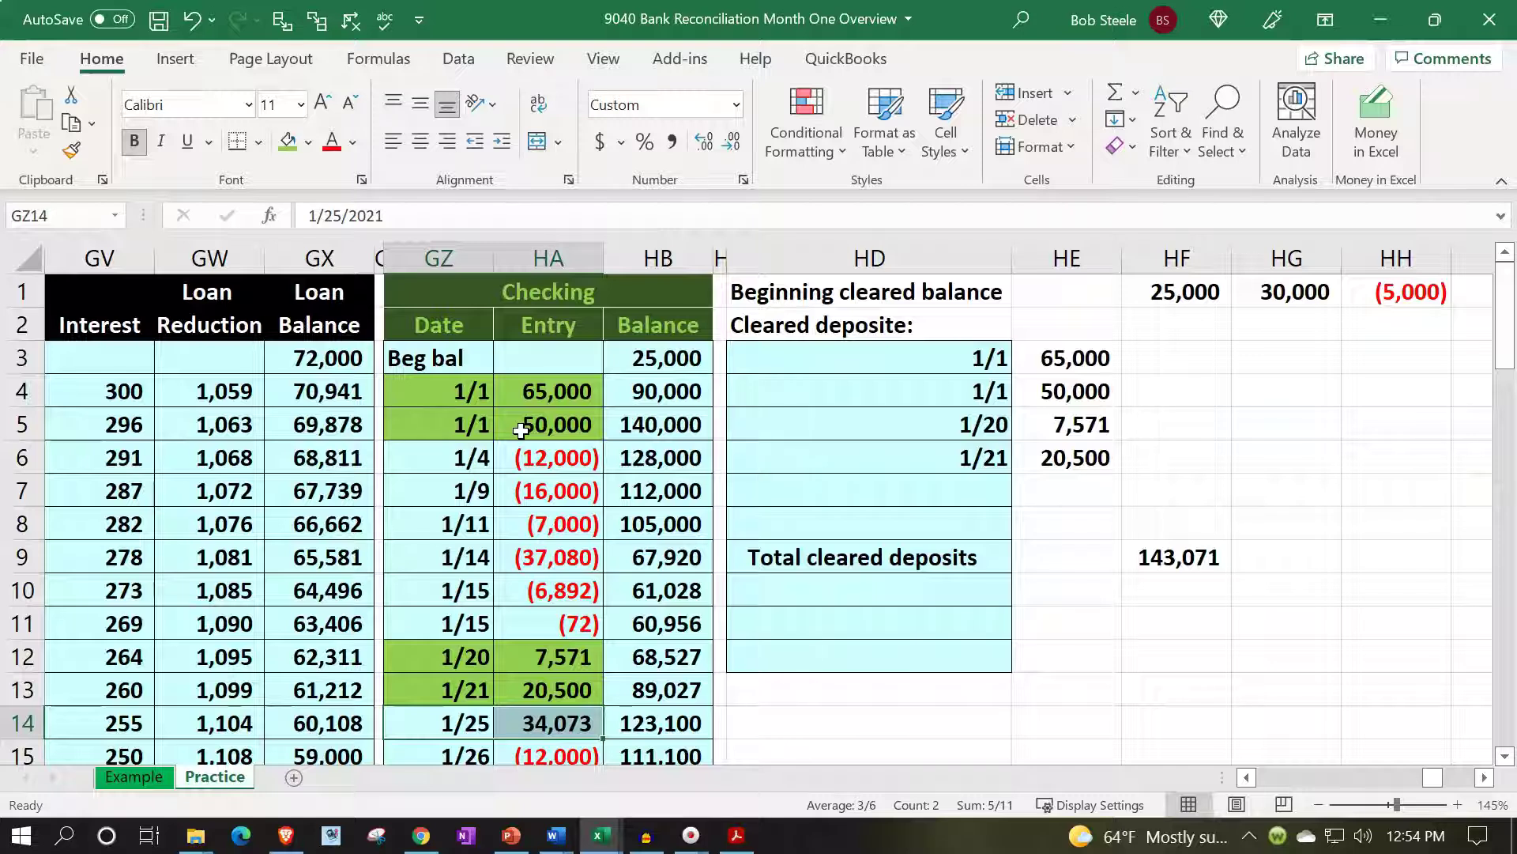
pyautogui.scroll(-1, 520, 431)
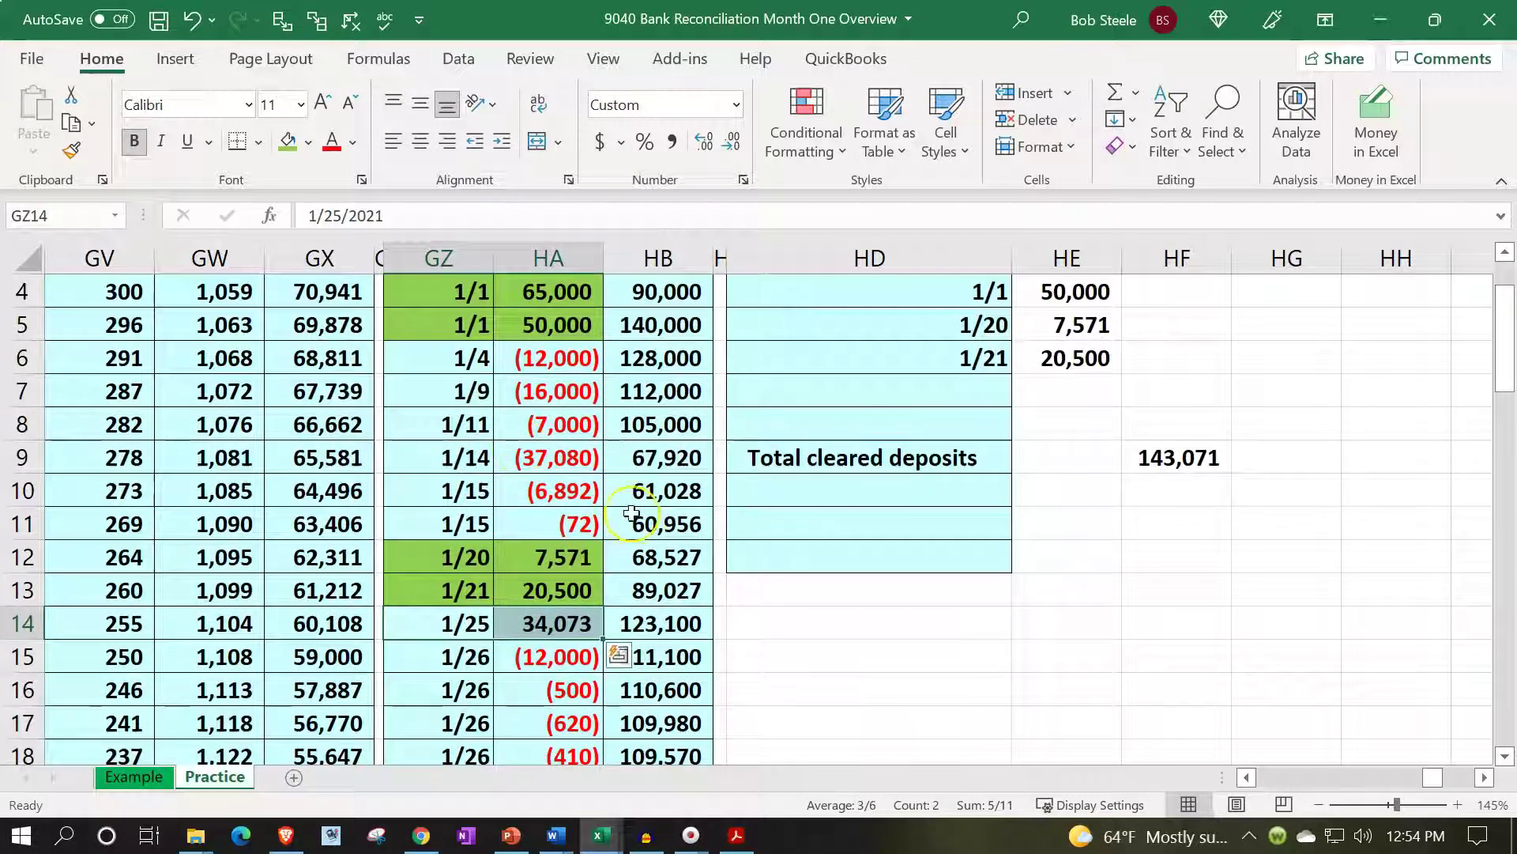
pyautogui.click(795, 524)
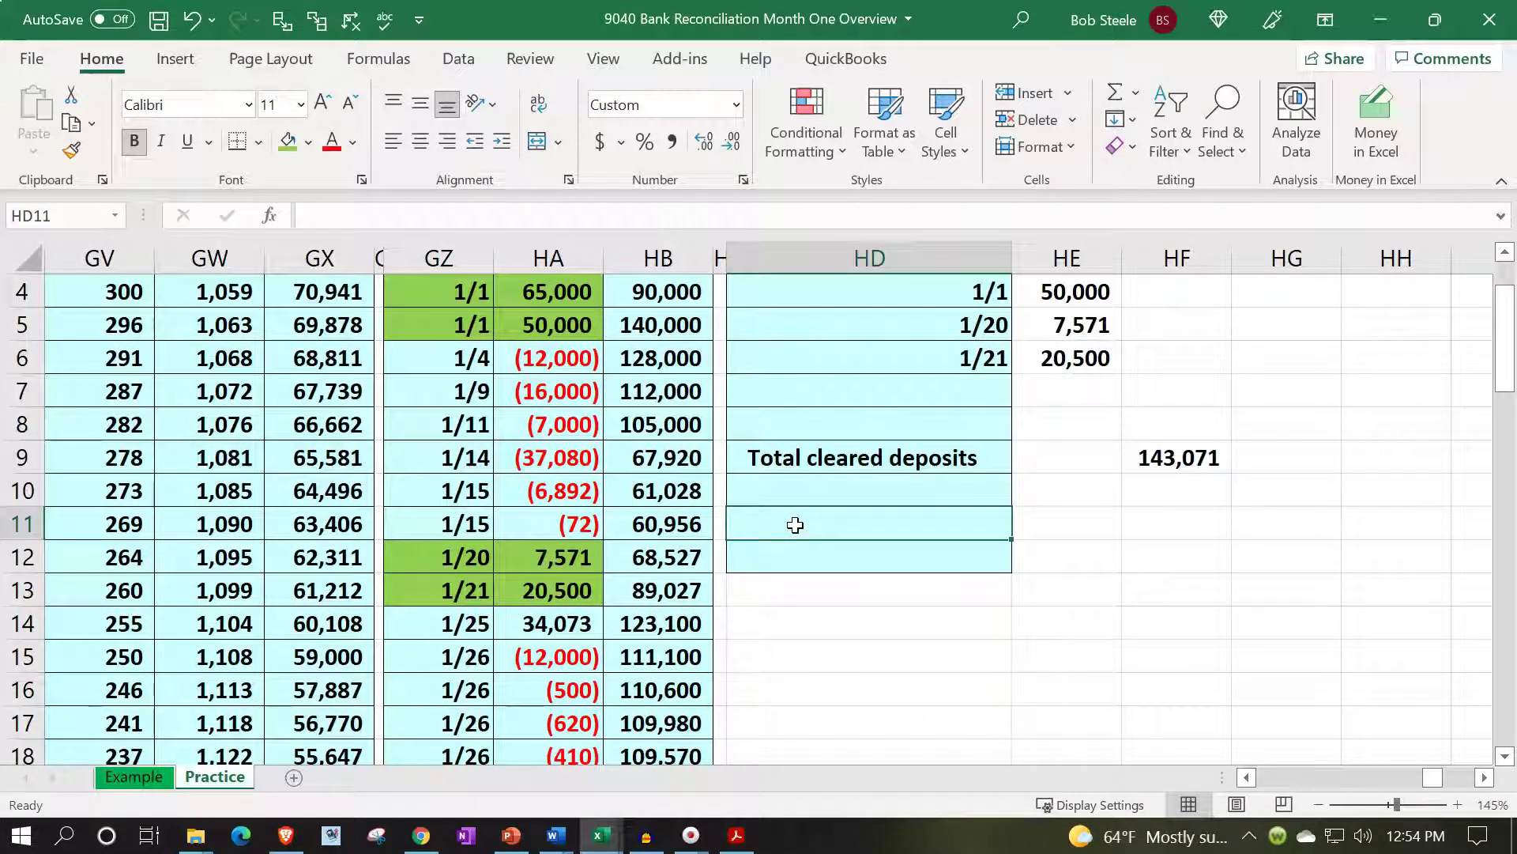
pyautogui.write('Cleared')
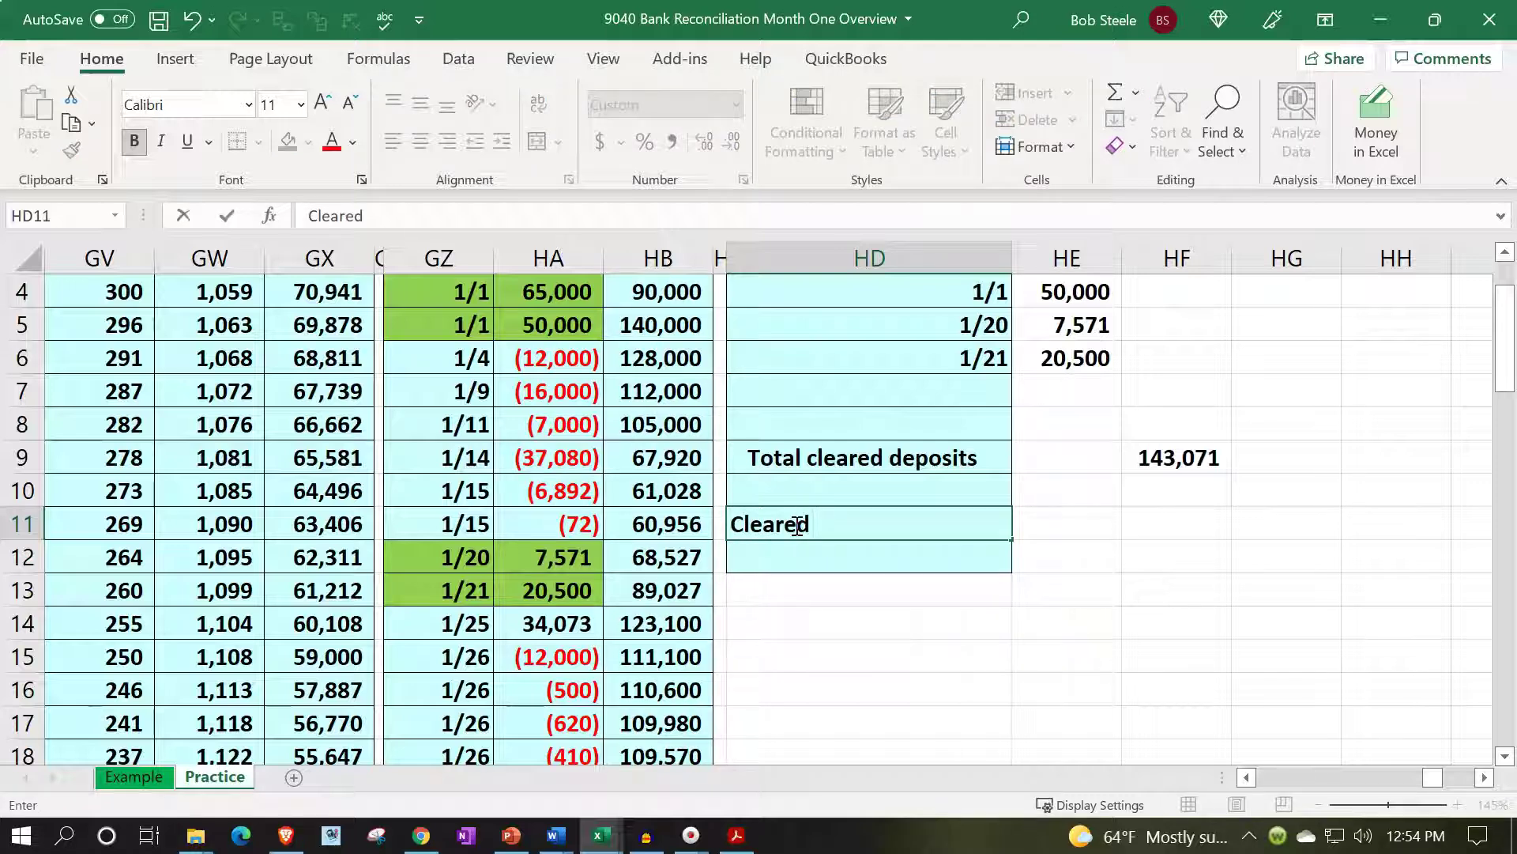
pyautogui.write(' check')
pyautogui.press('BackSpace')
pyautogui.write('cks & ')
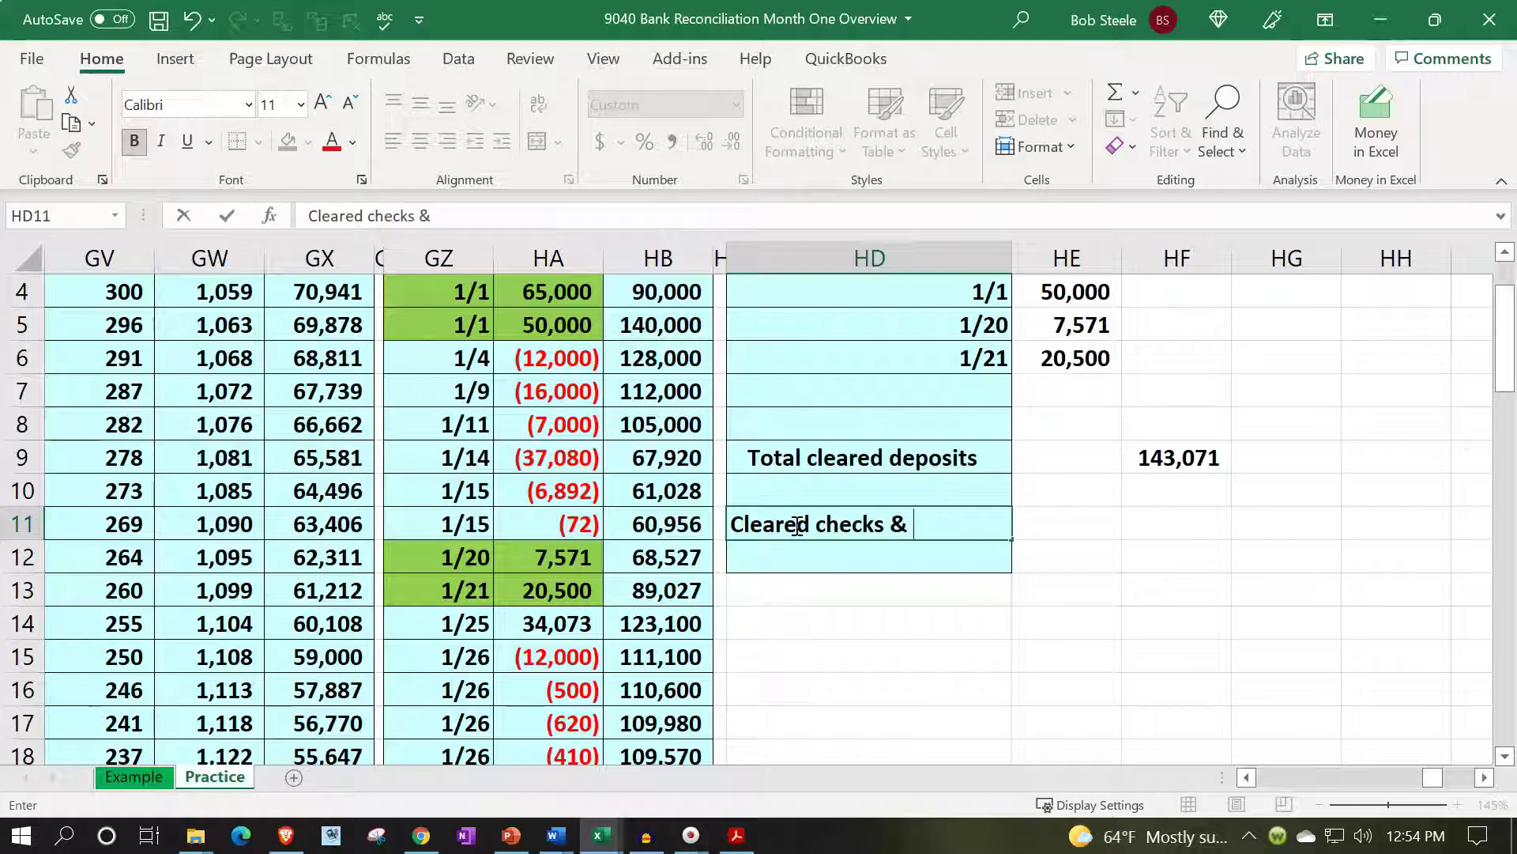
pyautogui.write('decrease')
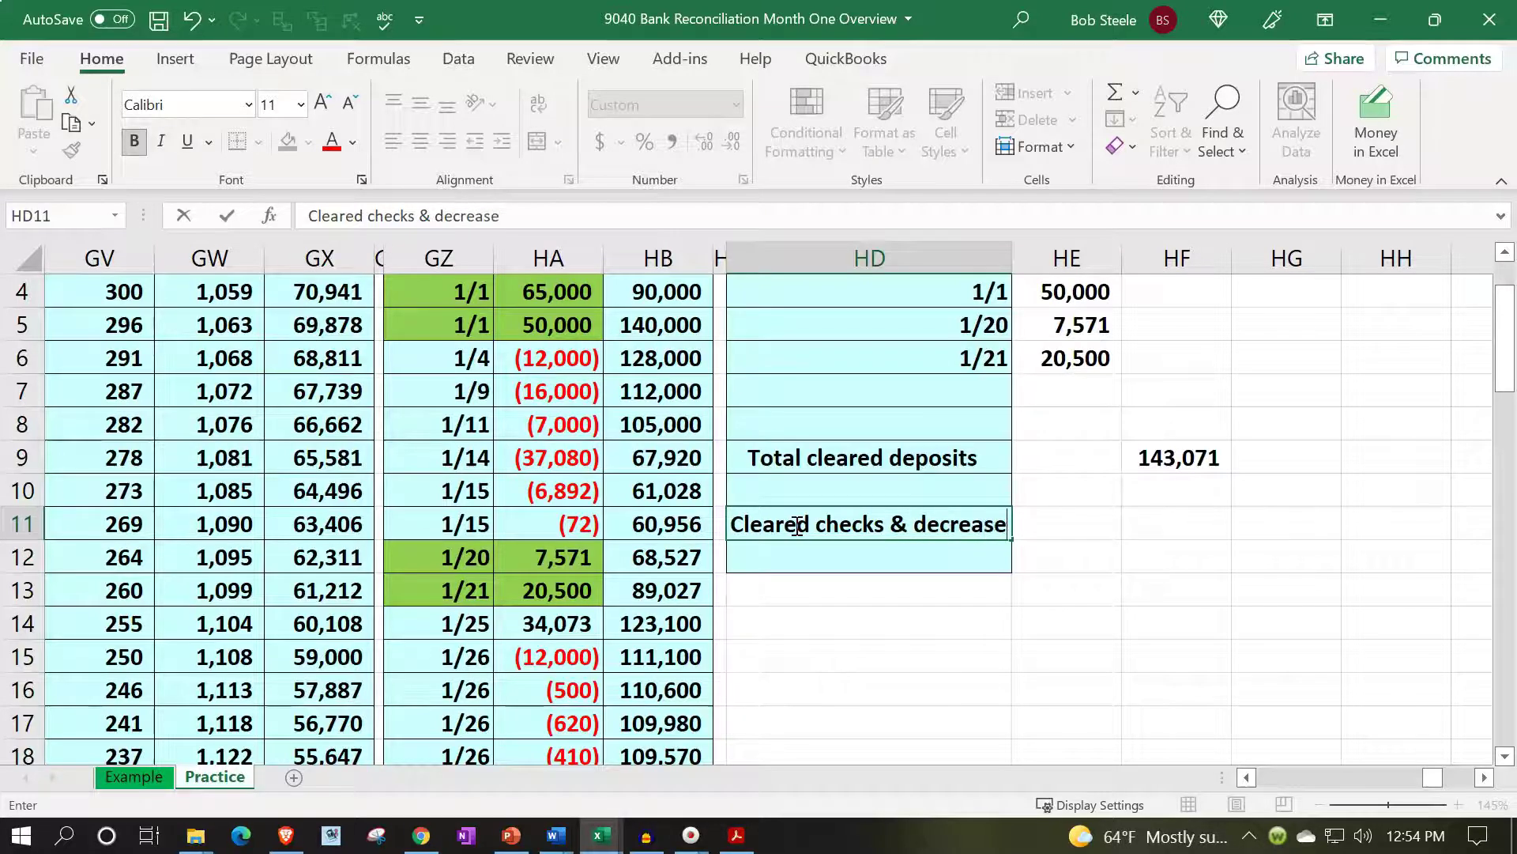
pyautogui.write('s:')
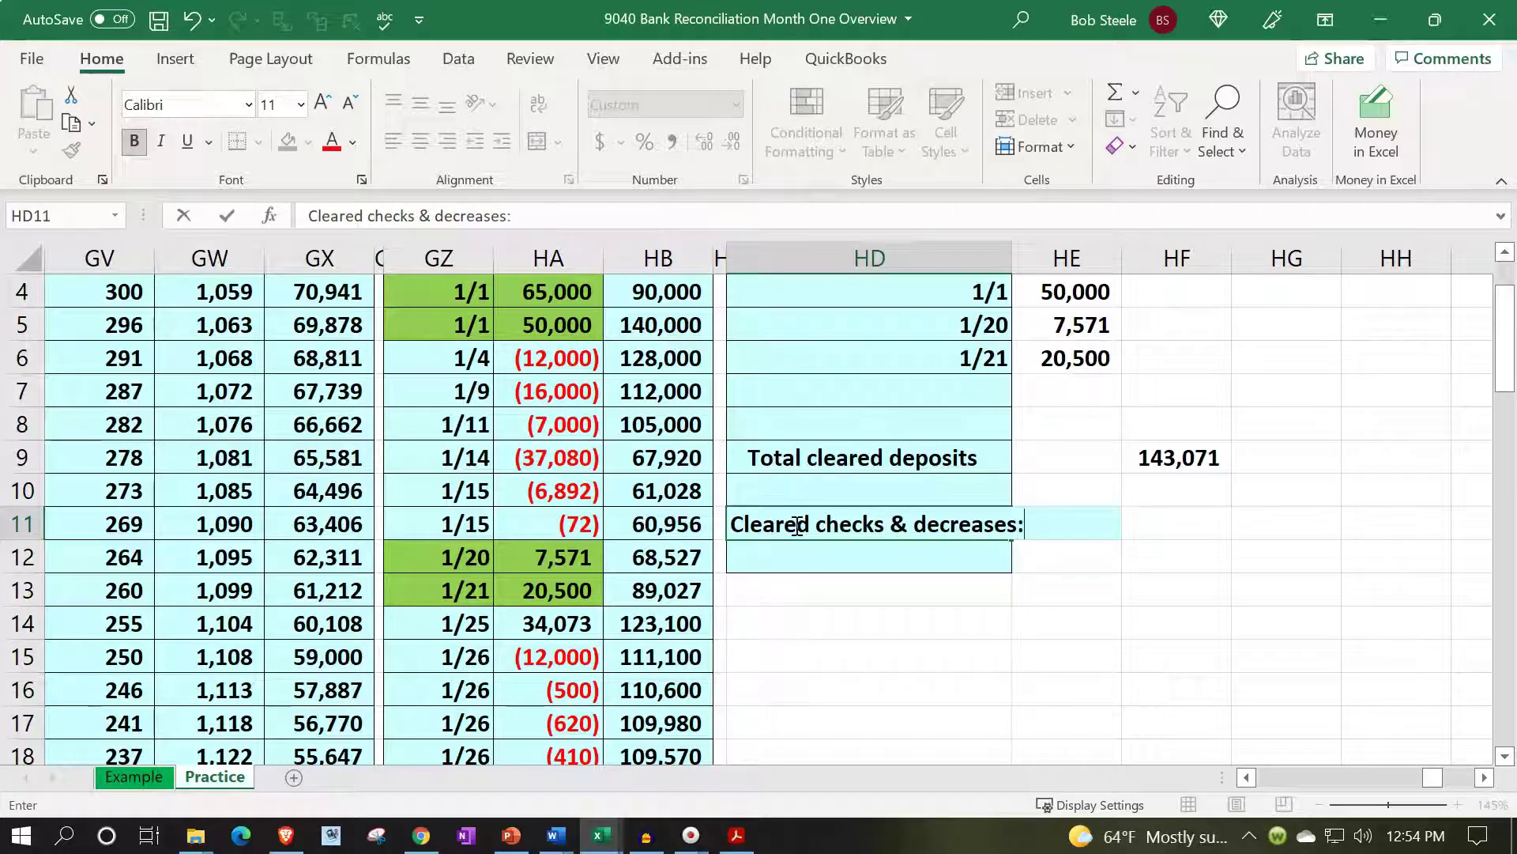
pyautogui.press('Return')
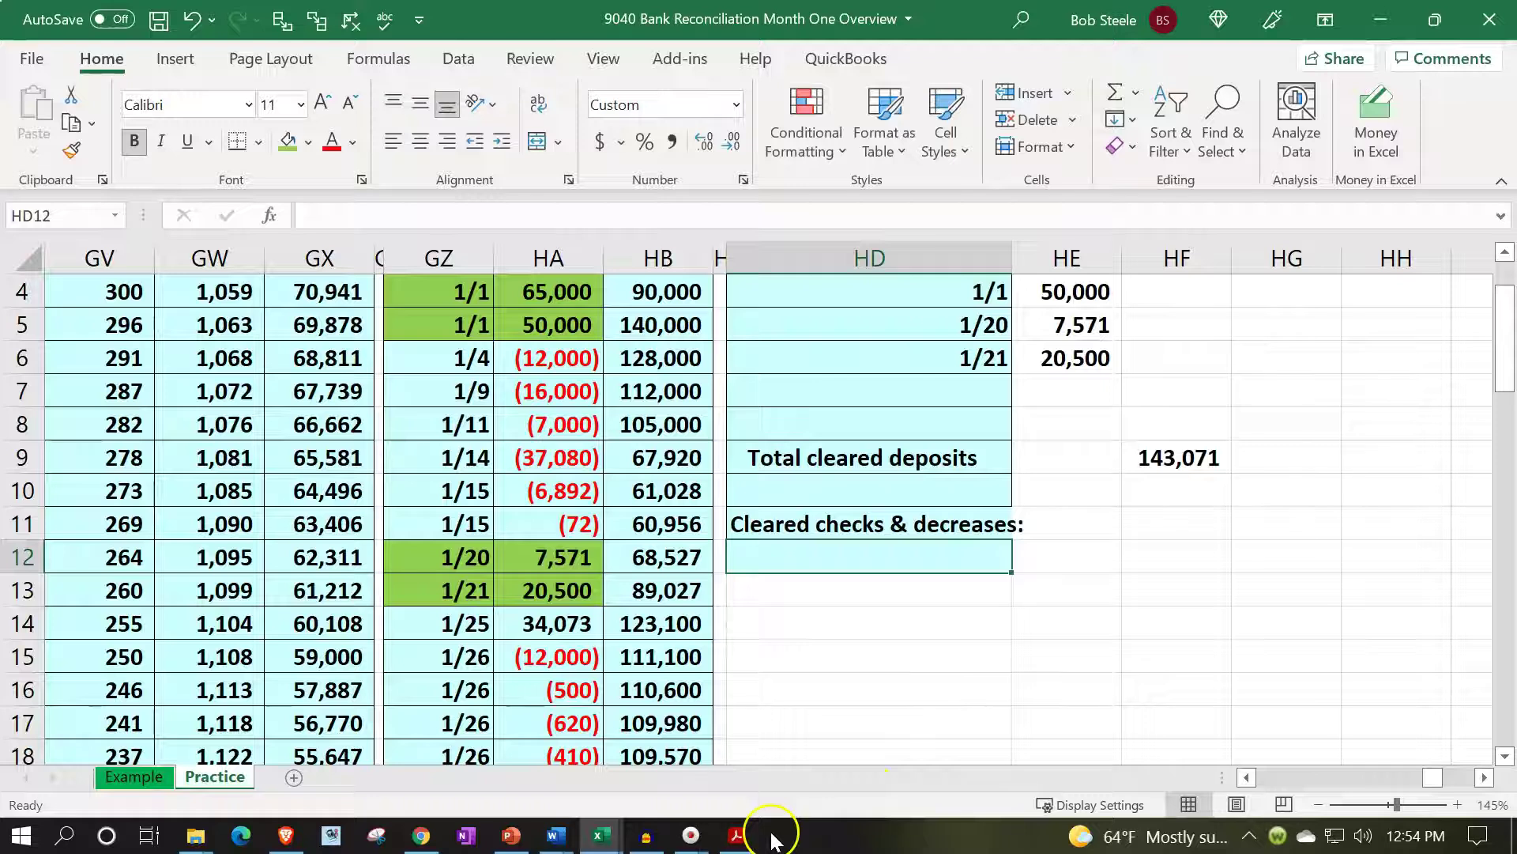
# Select check 1001's 12,000.00 amount in the bank statement PDF, return to Excel and fill the 12,000 ledger entry in GZ15:HA15 with light green
pyautogui.click(741, 841)
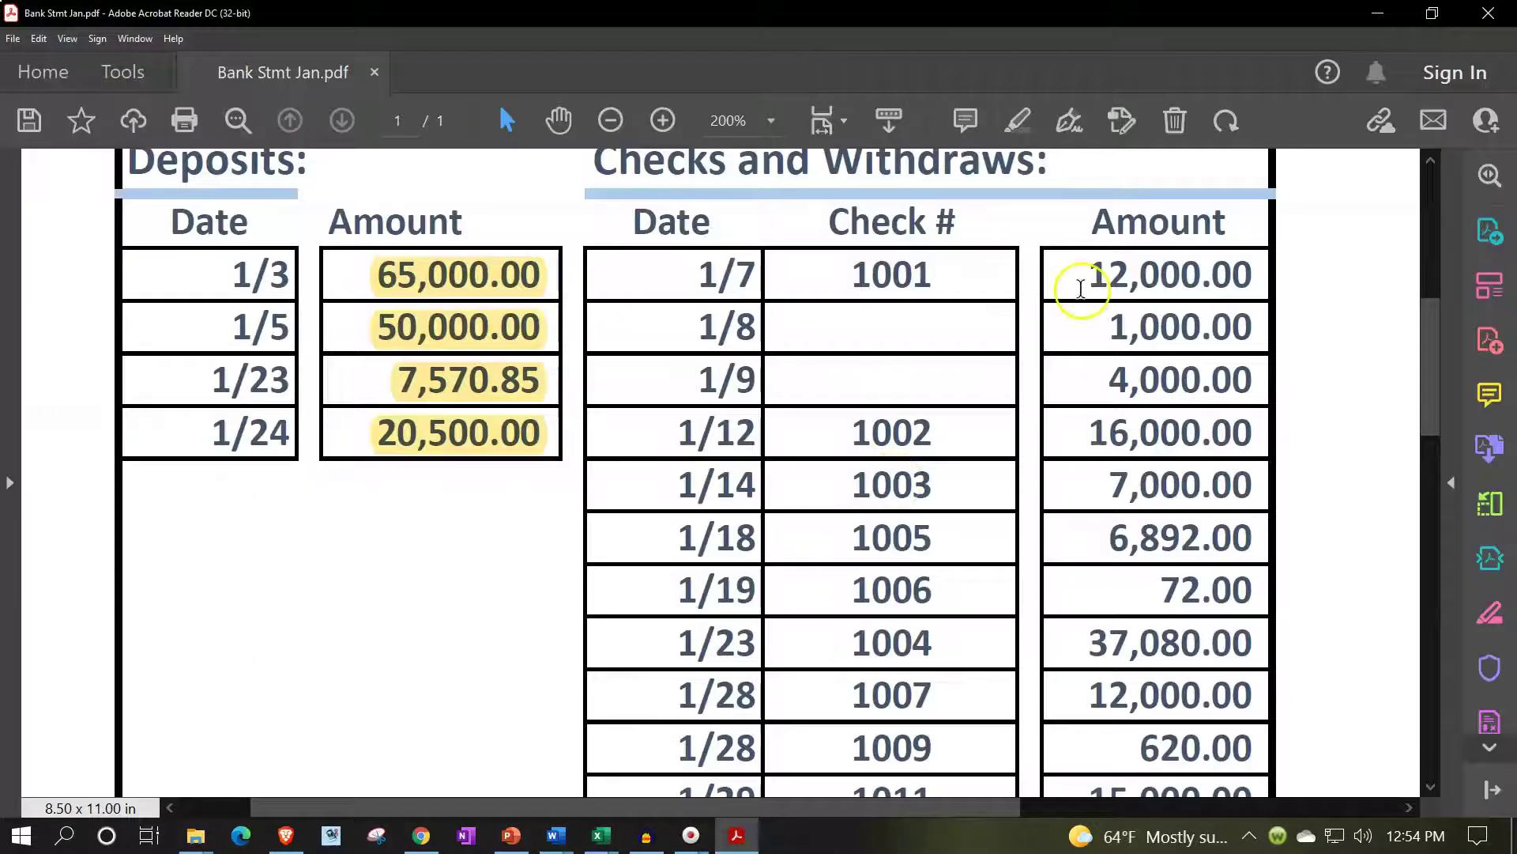
pyautogui.moveTo(1070, 264); pyautogui.dragTo(1258, 273)
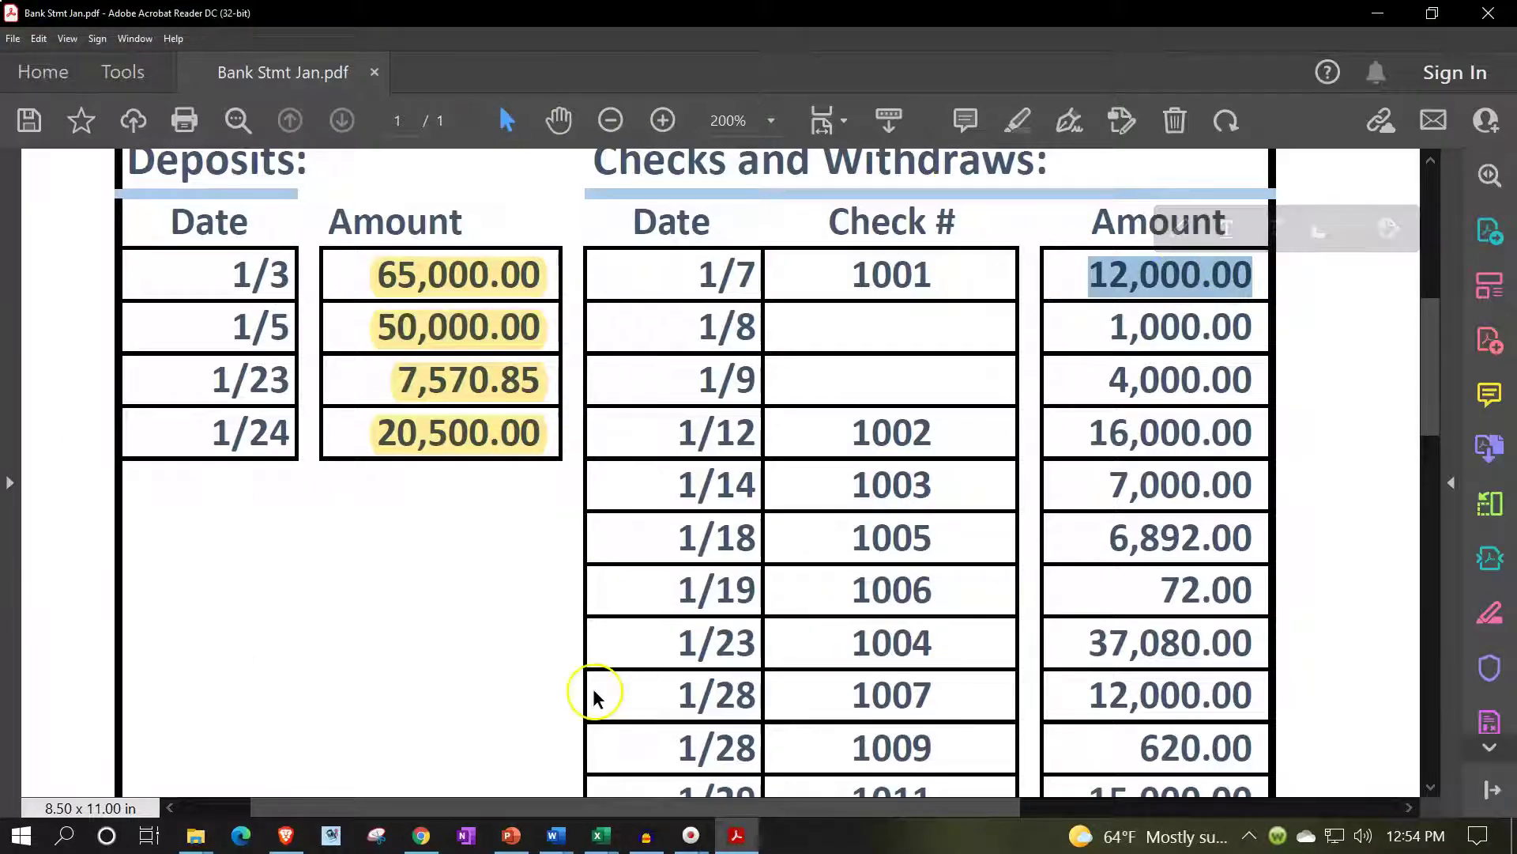
pyautogui.click(607, 836)
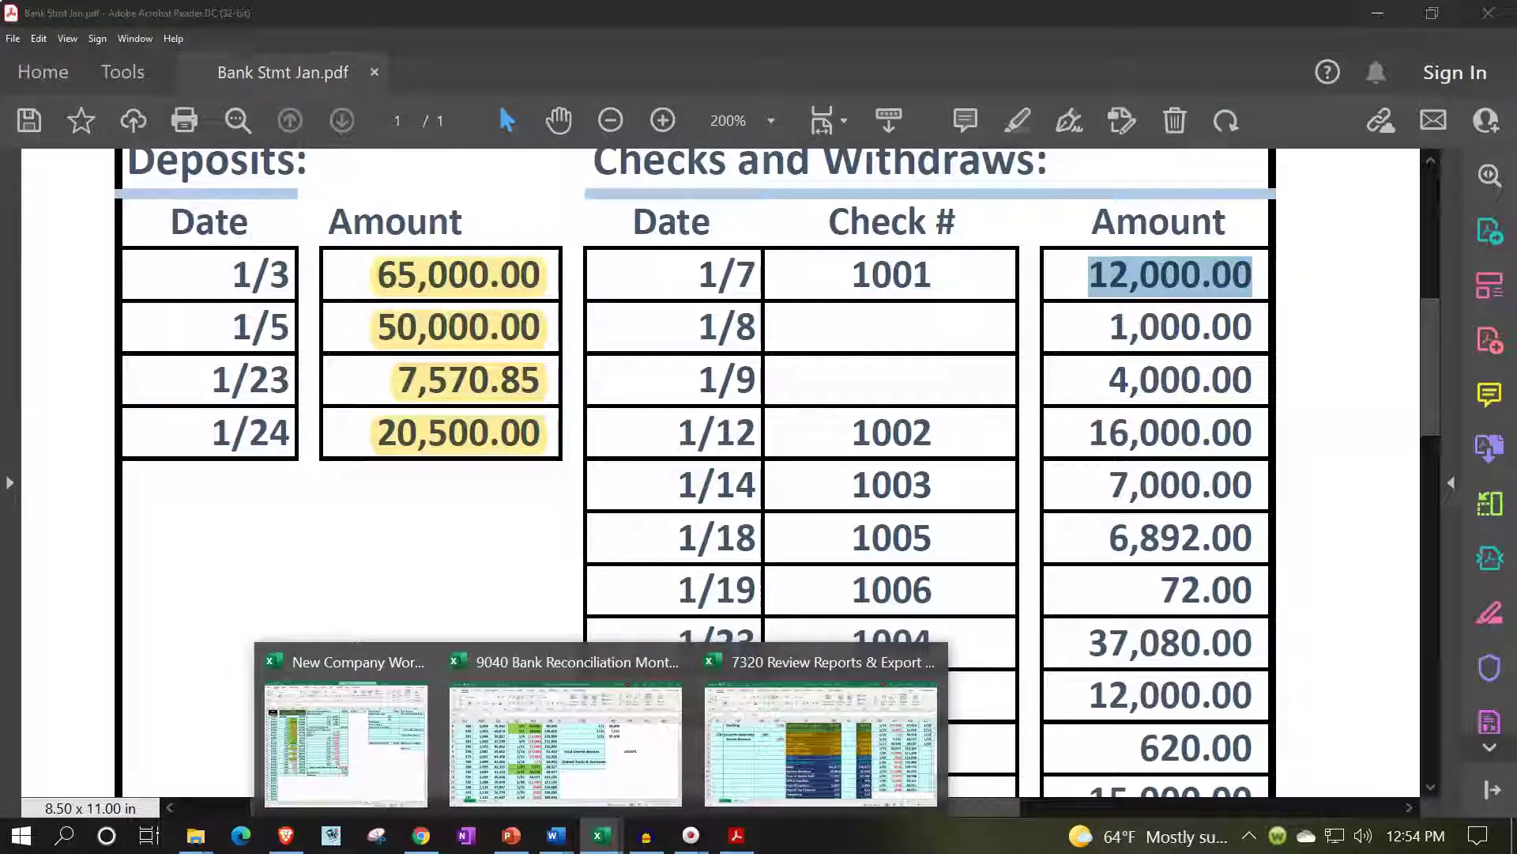
pyautogui.click(565, 727)
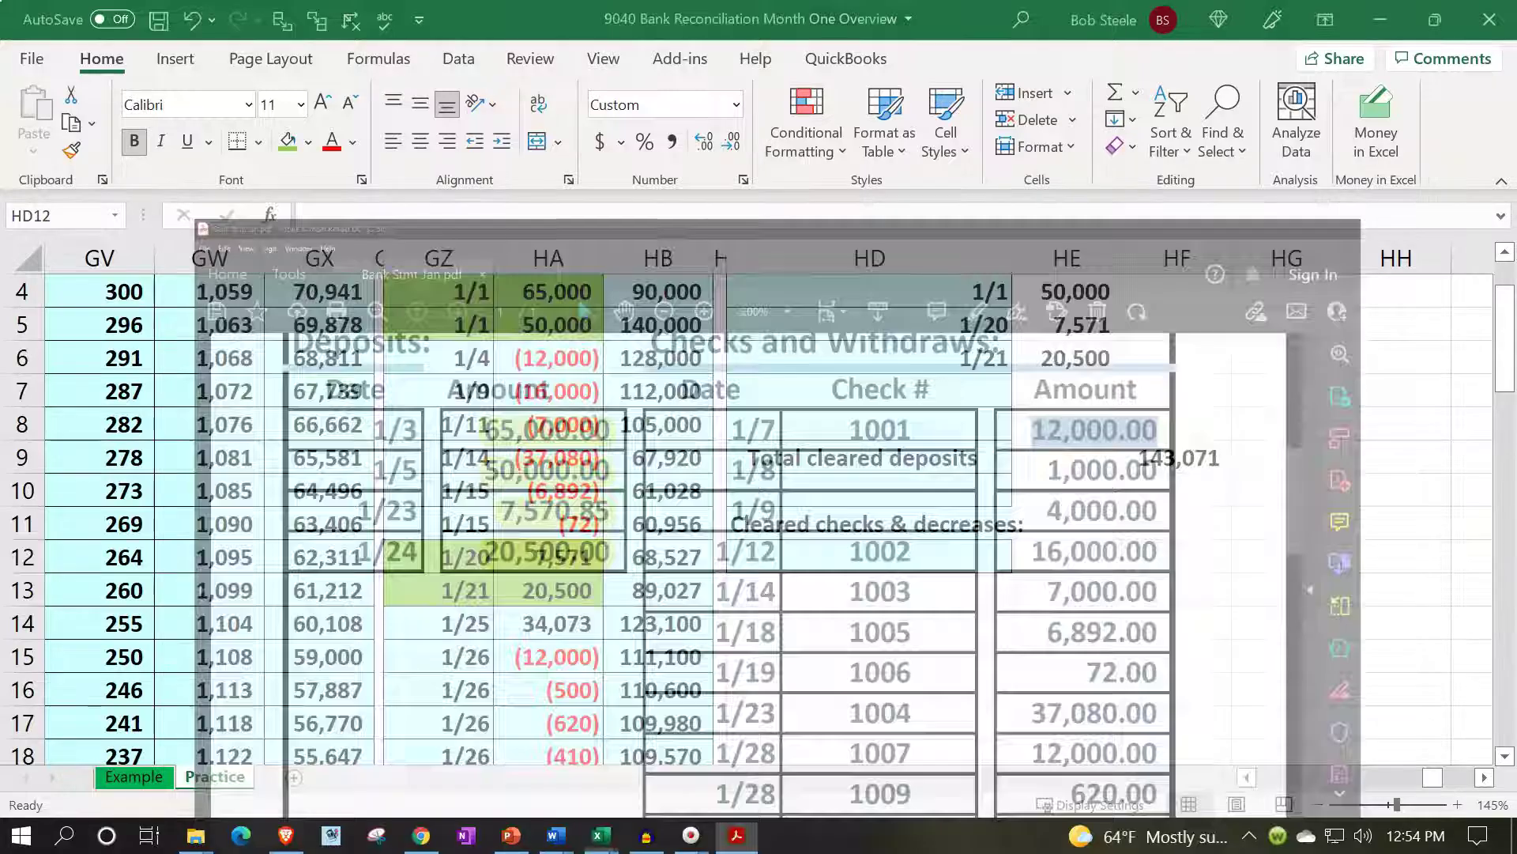
pyautogui.click(679, 633)
pyautogui.scroll(-3, 679, 632)
pyautogui.moveTo(482, 557); pyautogui.dragTo(569, 557)
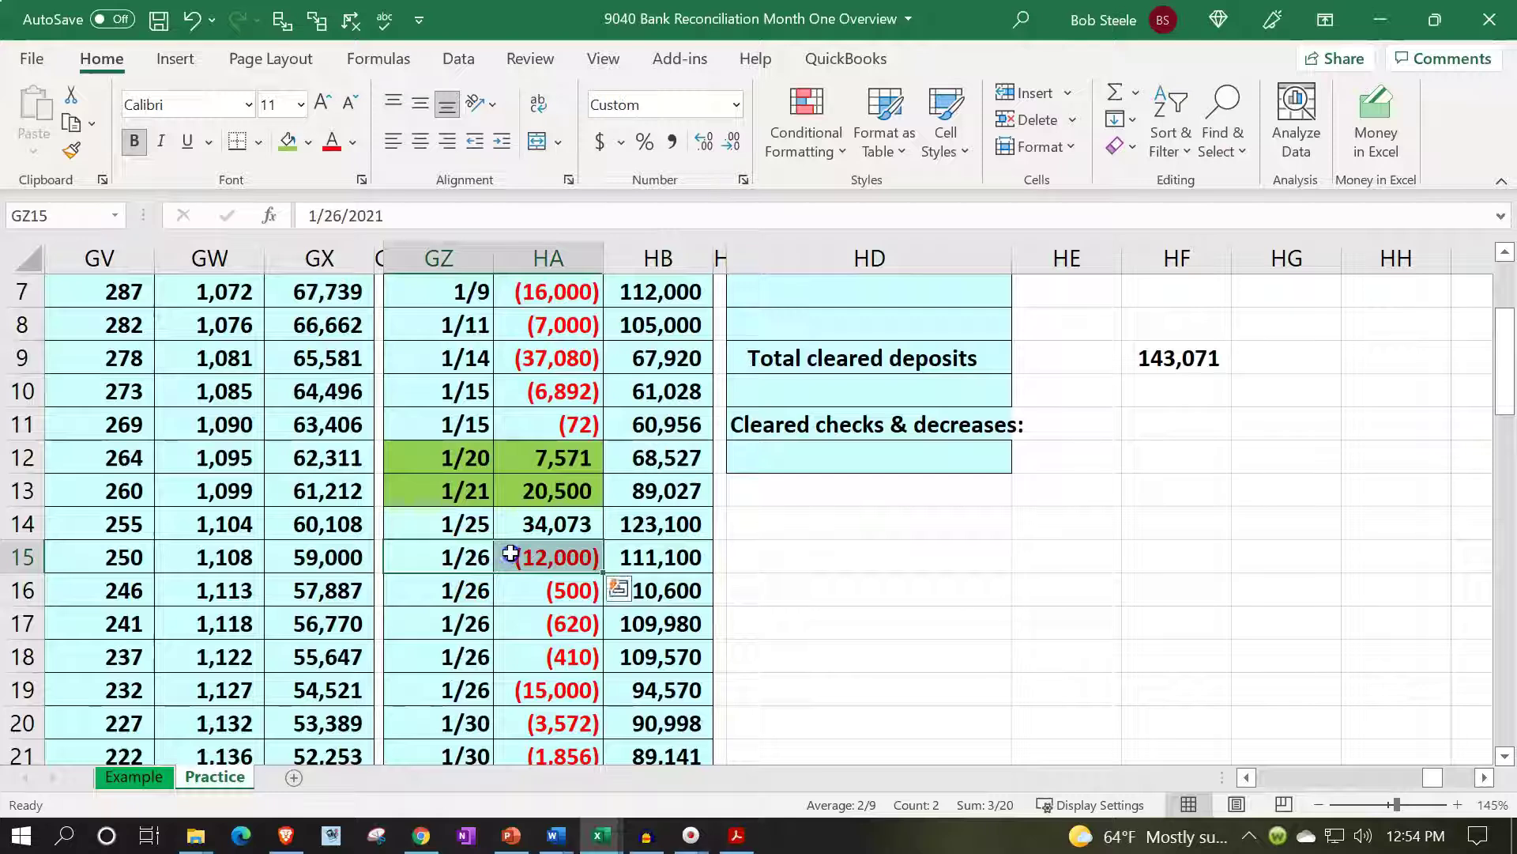
pyautogui.click(289, 142)
# Copy the formatting of HD12 down to HD13:HD22 with Format Painter
pyautogui.scroll(3, 842, 671)
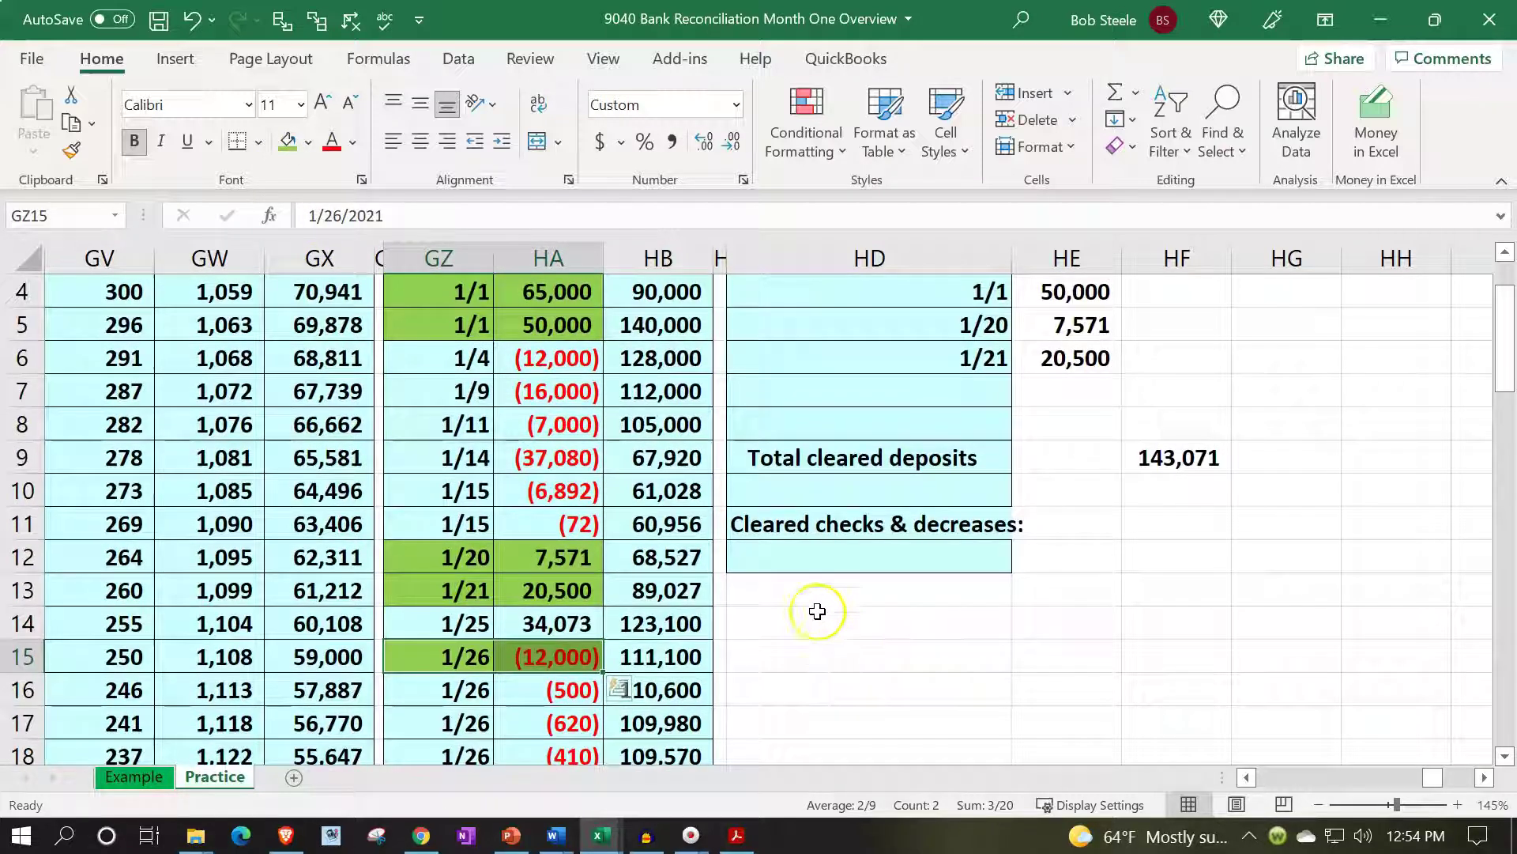
pyautogui.click(784, 566)
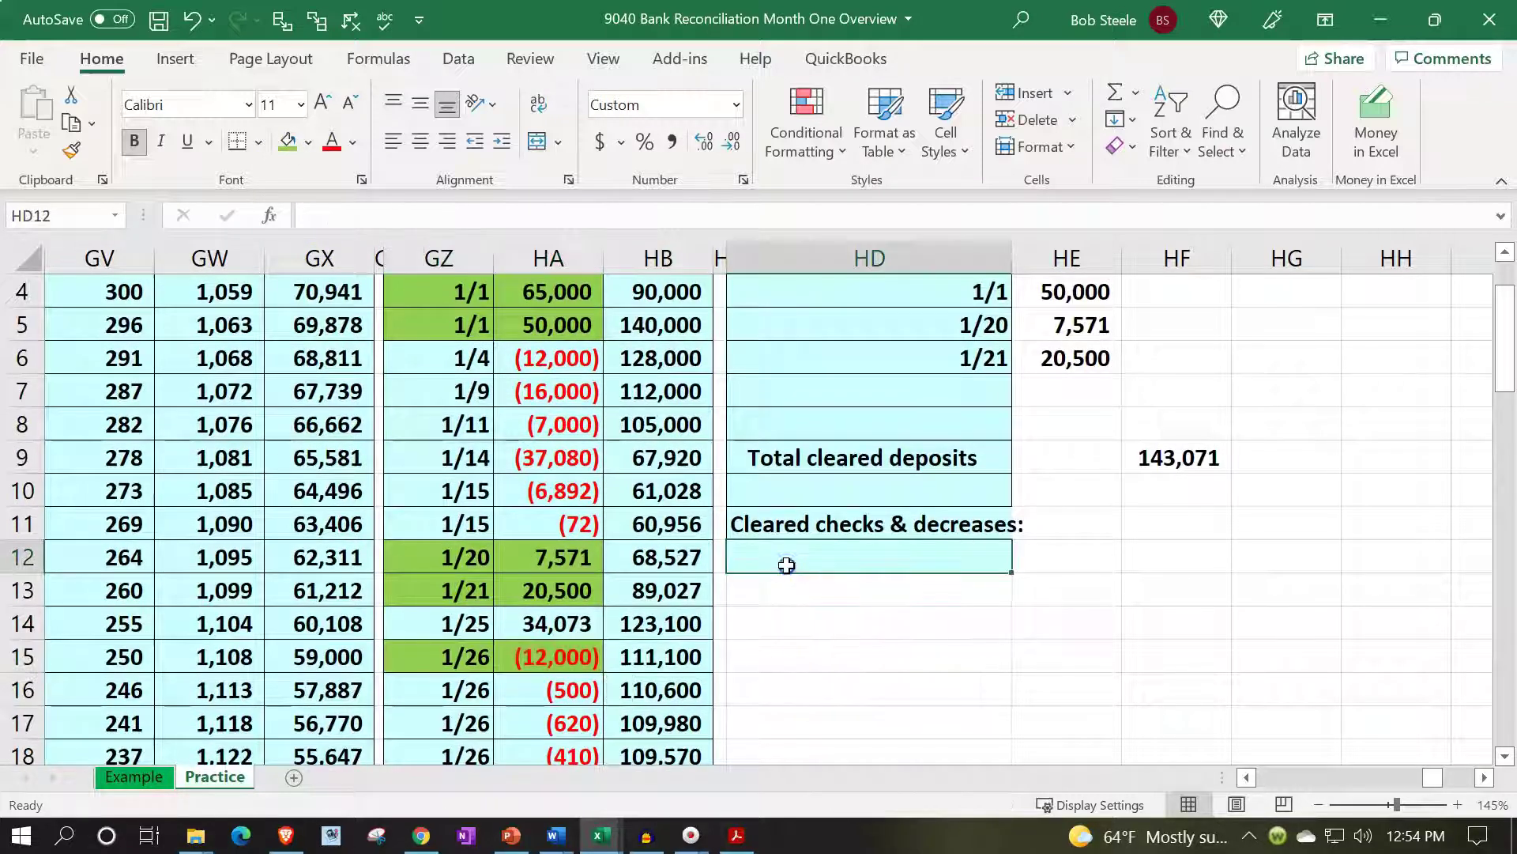
pyautogui.click(67, 154)
pyautogui.scroll(-2, 854, 420)
pyautogui.moveTo(861, 391)
pyautogui.mouseDown()
pyautogui.moveTo(840, 482)
pyautogui.moveTo(850, 679)
pyautogui.mouseUp()
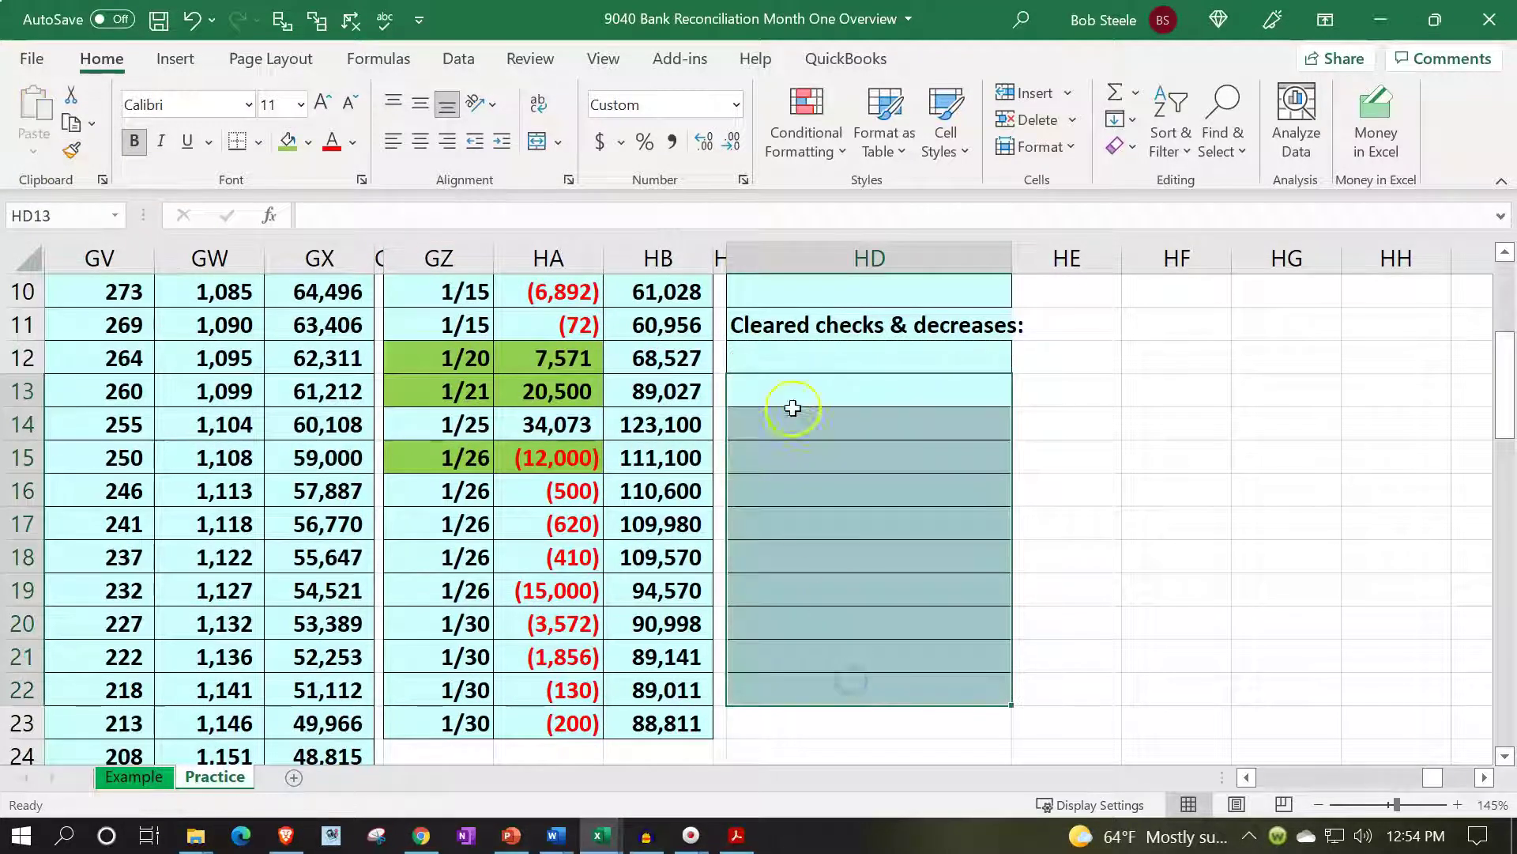
# Bring the first cleared check's date into HD12 with =GZ15
pyautogui.click(788, 360)
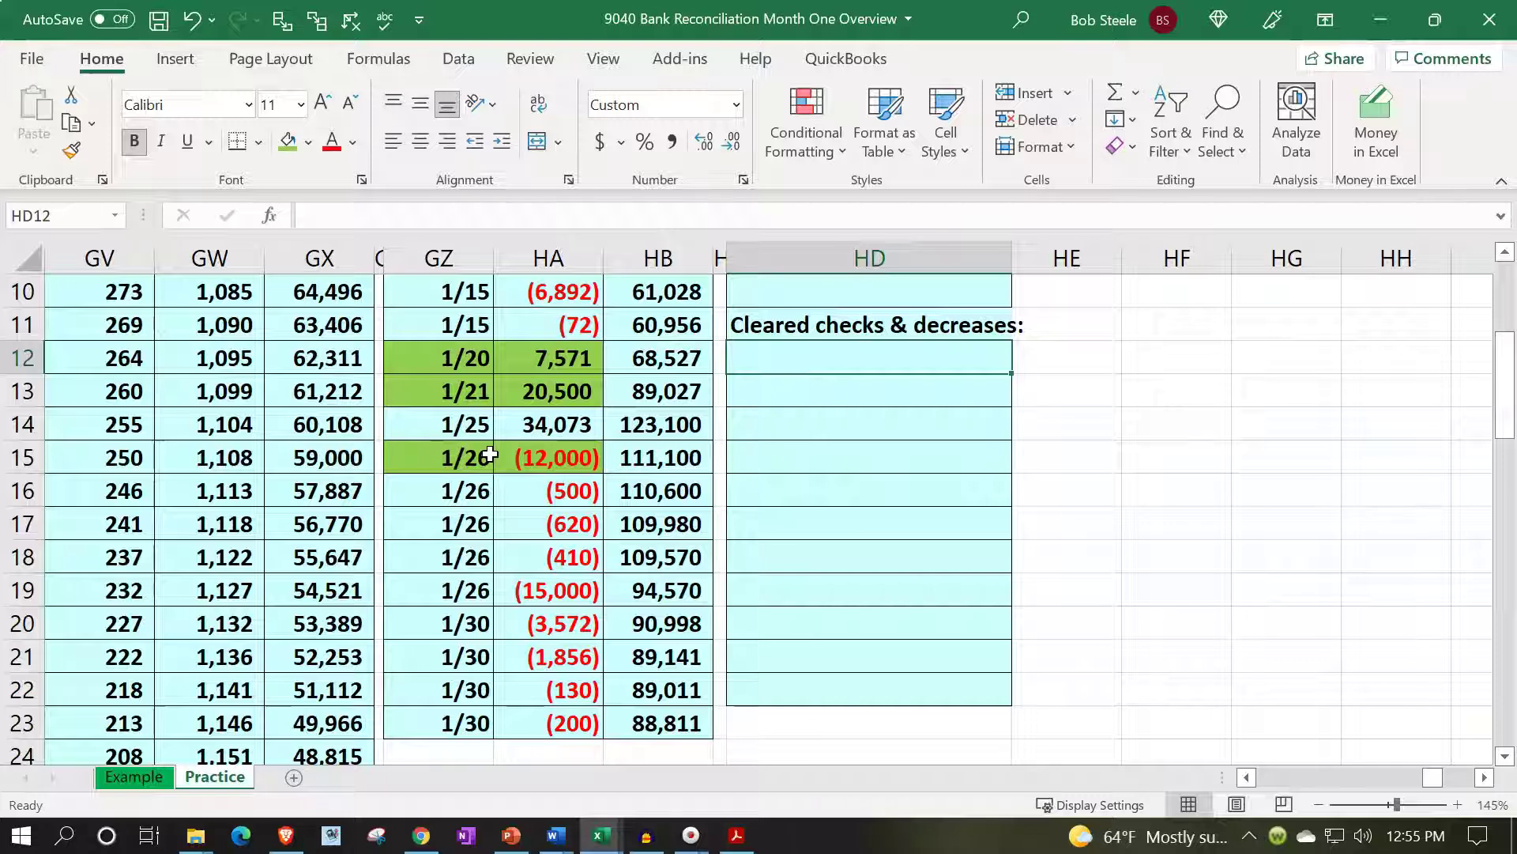
pyautogui.write('=')
pyautogui.press('Down')
pyautogui.press('Down')
pyautogui.press('Down')
pyautogui.press('Down')
pyautogui.press('Left')
pyautogui.press('Left')
pyautogui.press('Left')
pyautogui.press('Left')
pyautogui.press('Up')
pyautogui.press('Return')
# Bring the first cleared check's amount into HE12 as a positive number with -HA15
pyautogui.press('Up')
pyautogui.press('Right')
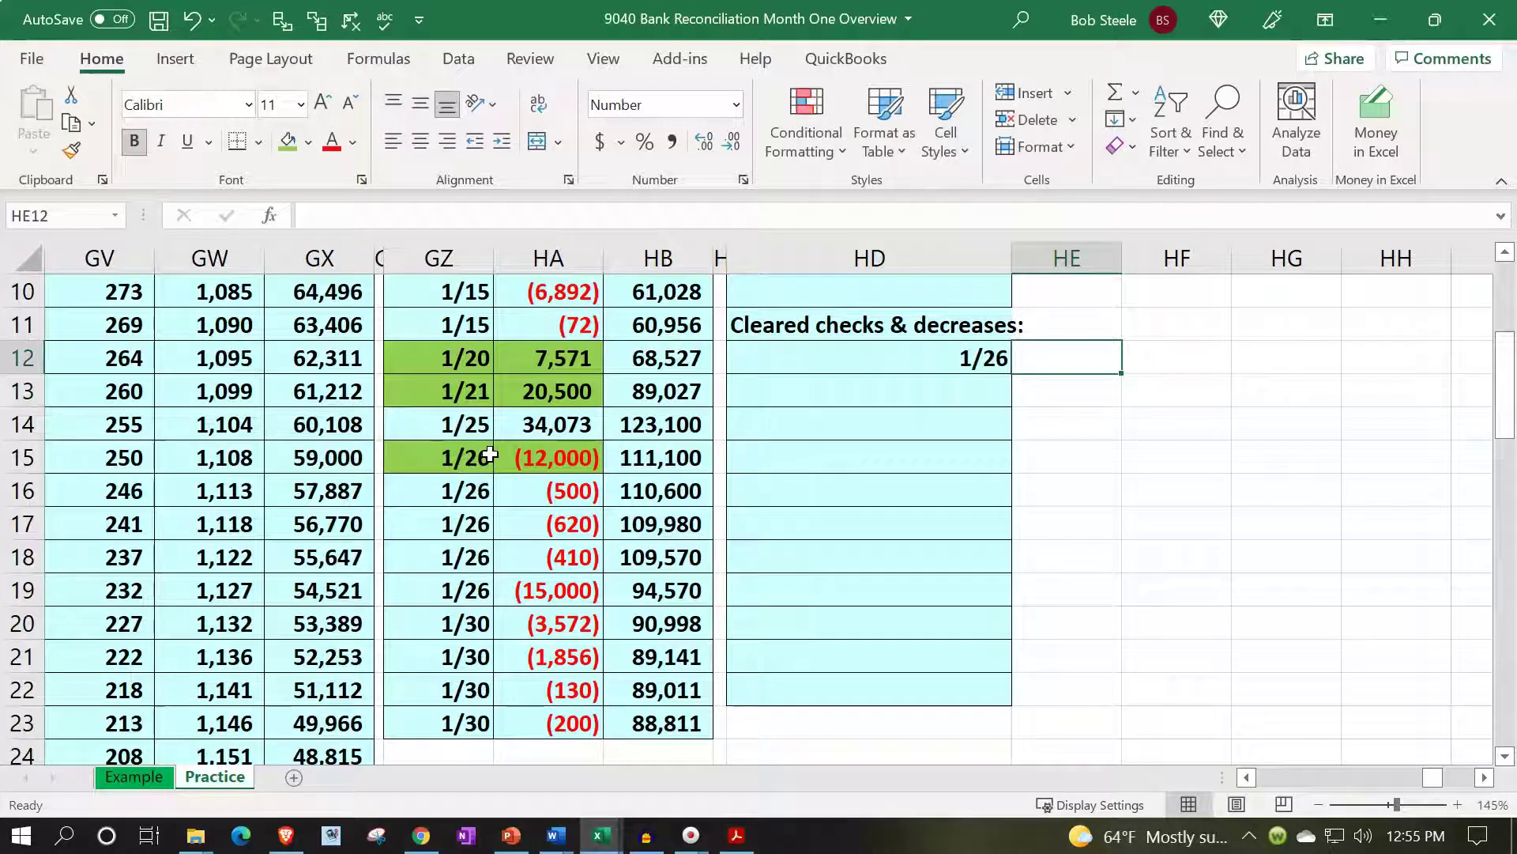
pyautogui.write('=')
pyautogui.press('BackSpace')
pyautogui.write('-')
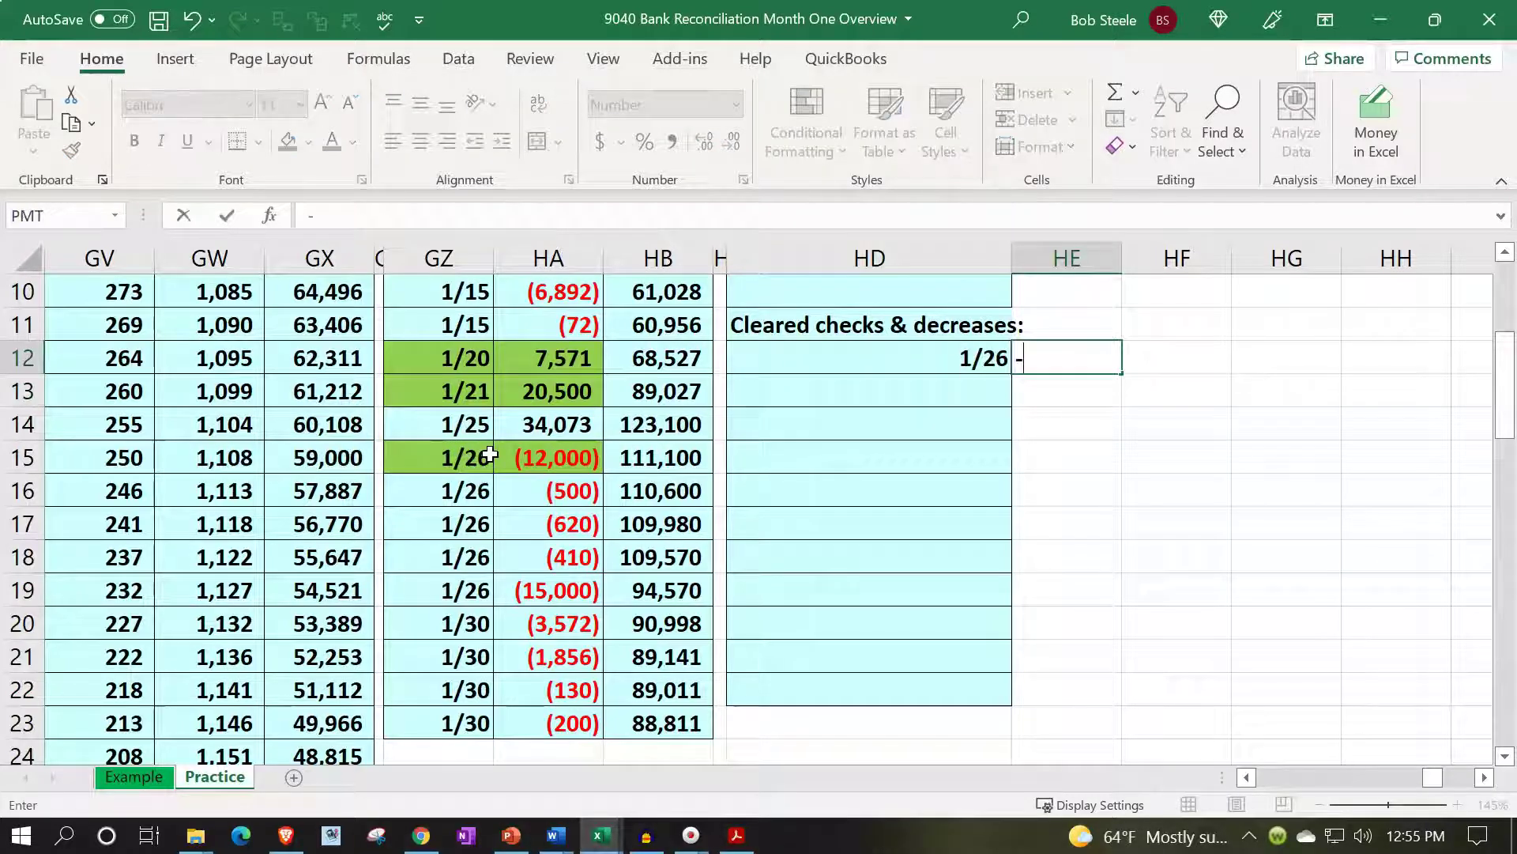
pyautogui.press('Left')
pyautogui.press('Left')
pyautogui.press('Left')
pyautogui.press('Left')
pyautogui.press('Down')
pyautogui.press('Down')
pyautogui.press('Down')
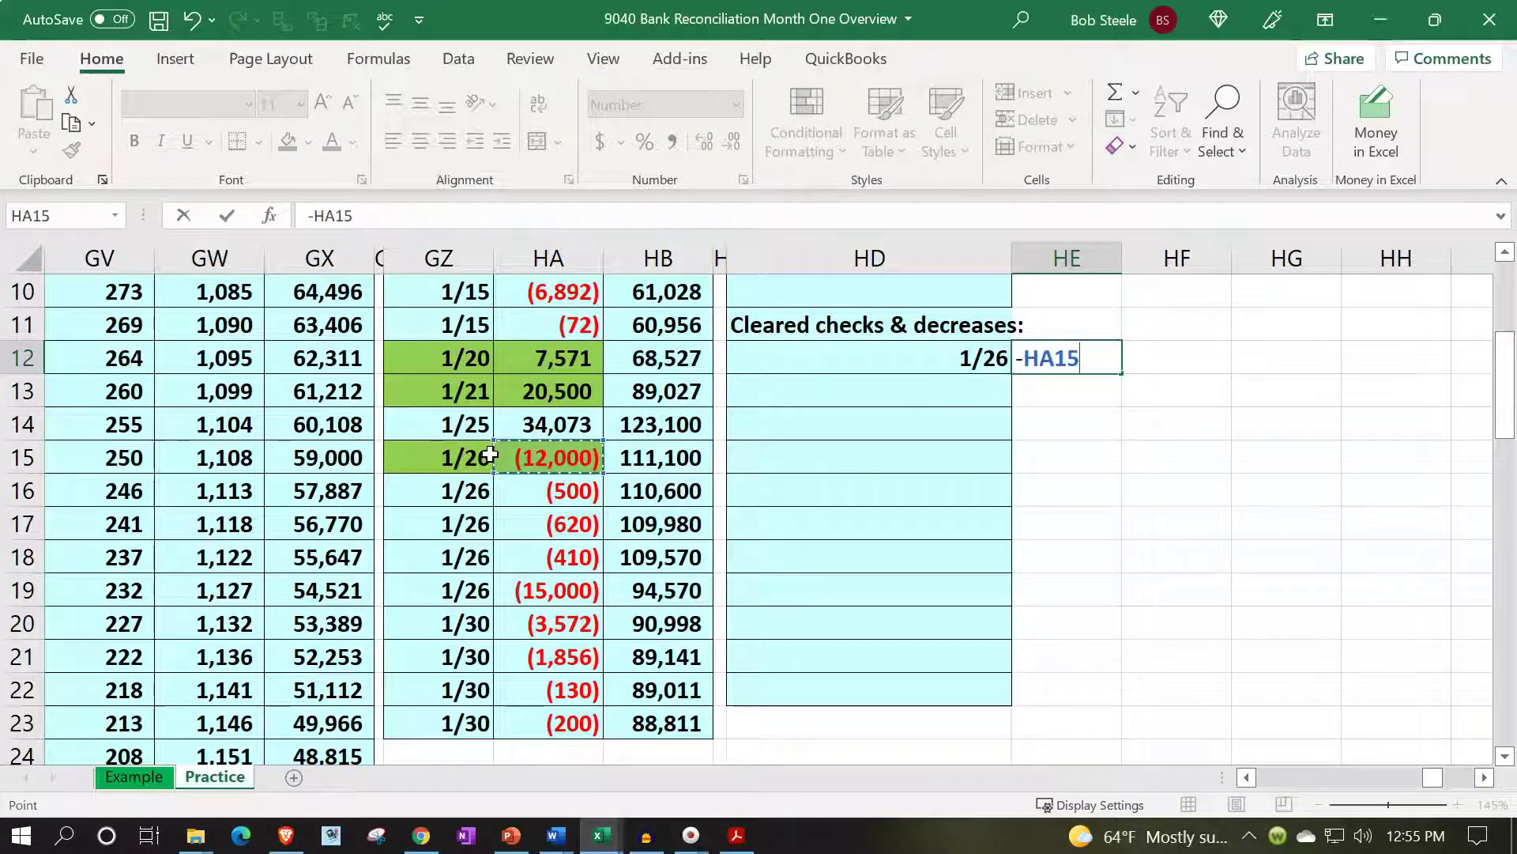
pyautogui.press('Return')
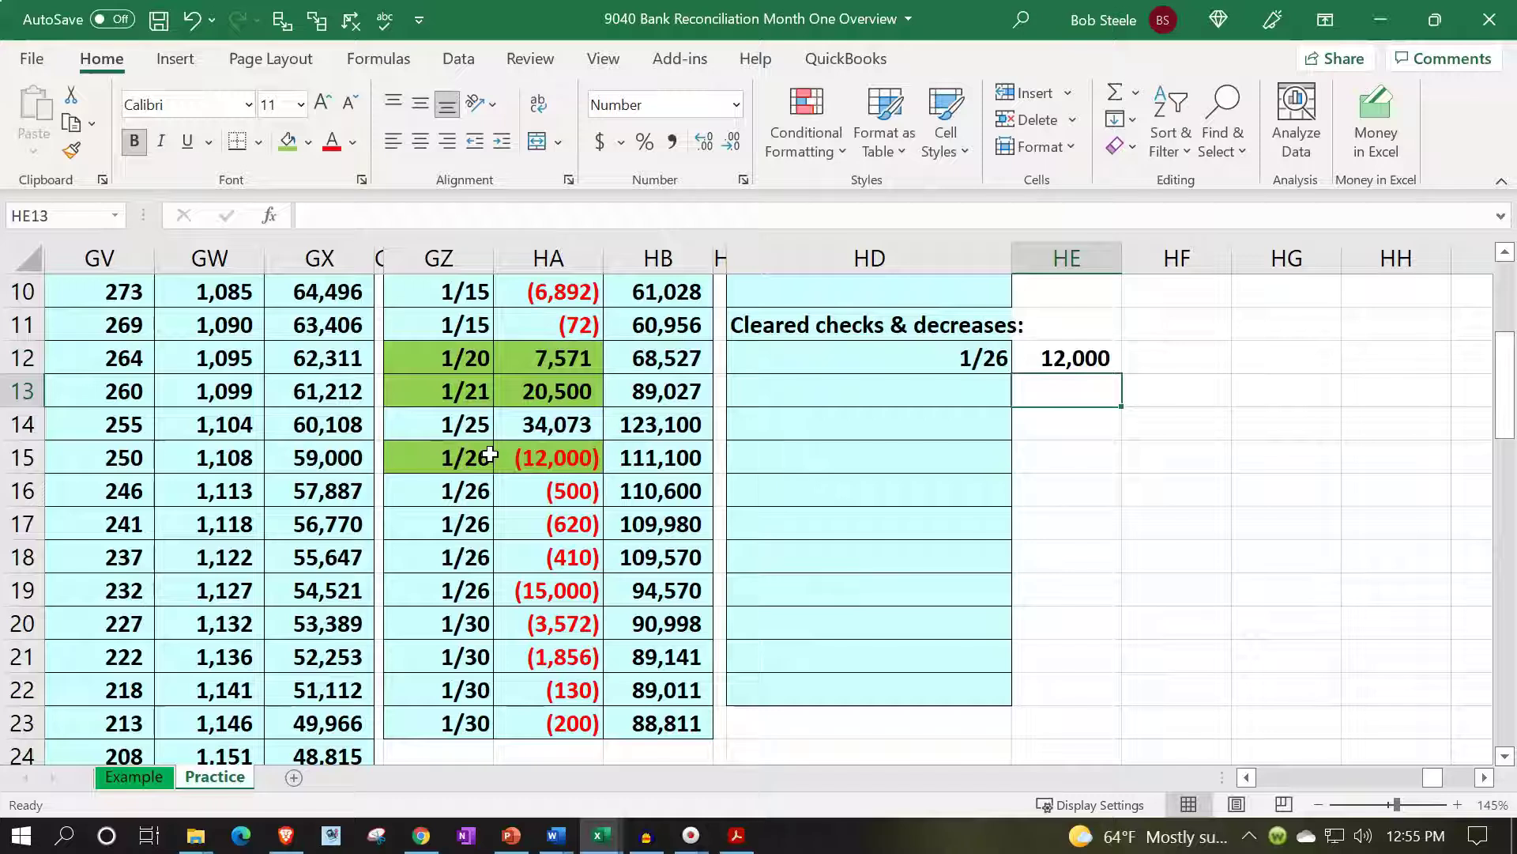
# Compare check 1001 on the bank statement with the Checking ledger's two 12,000 entries, dated 1/4 and 1/26
pyautogui.click(736, 836)
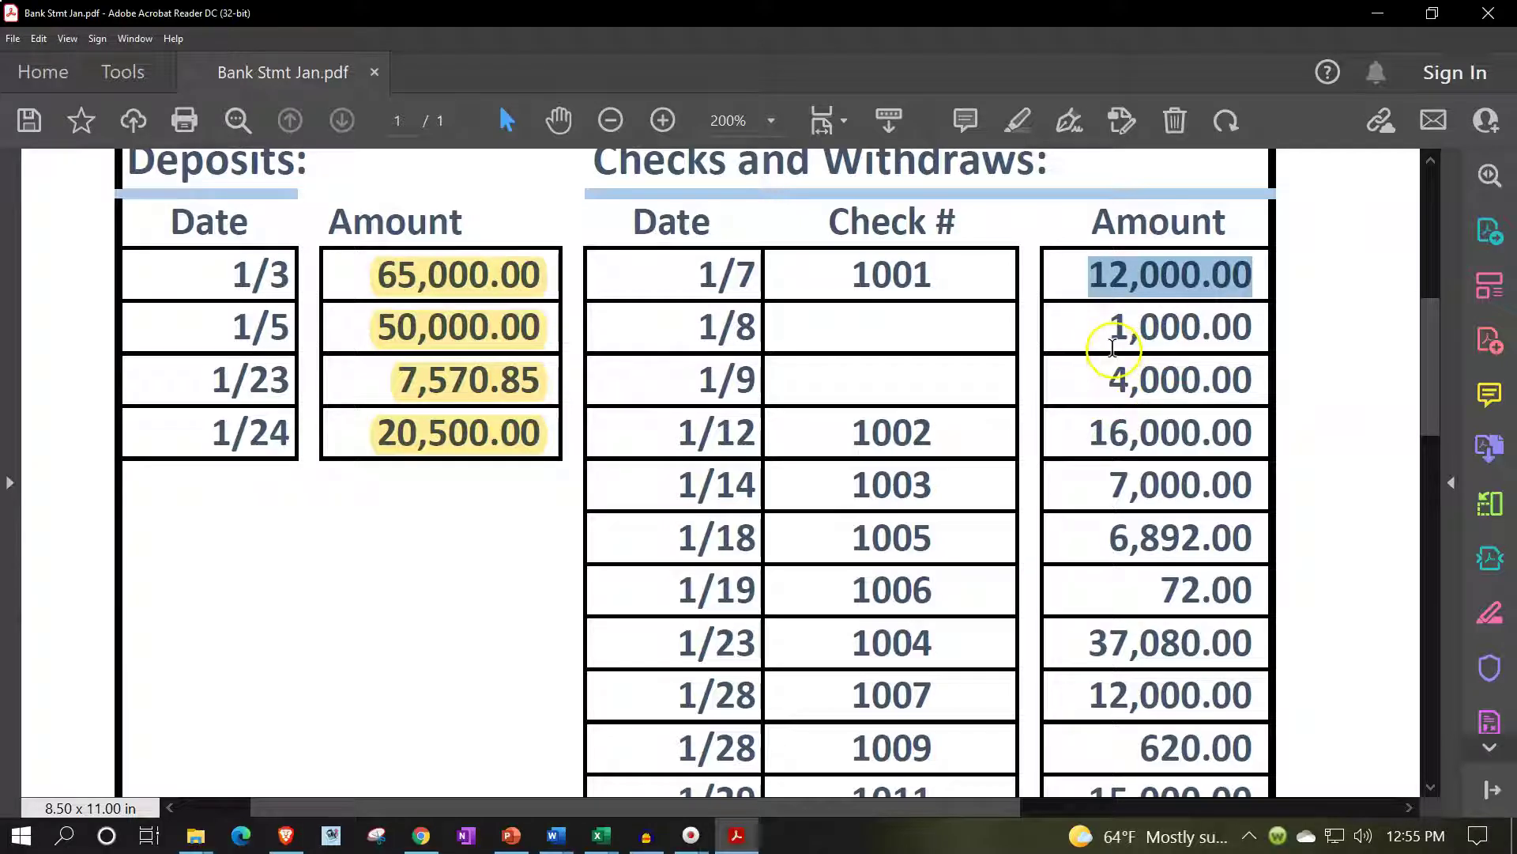
pyautogui.click(737, 831)
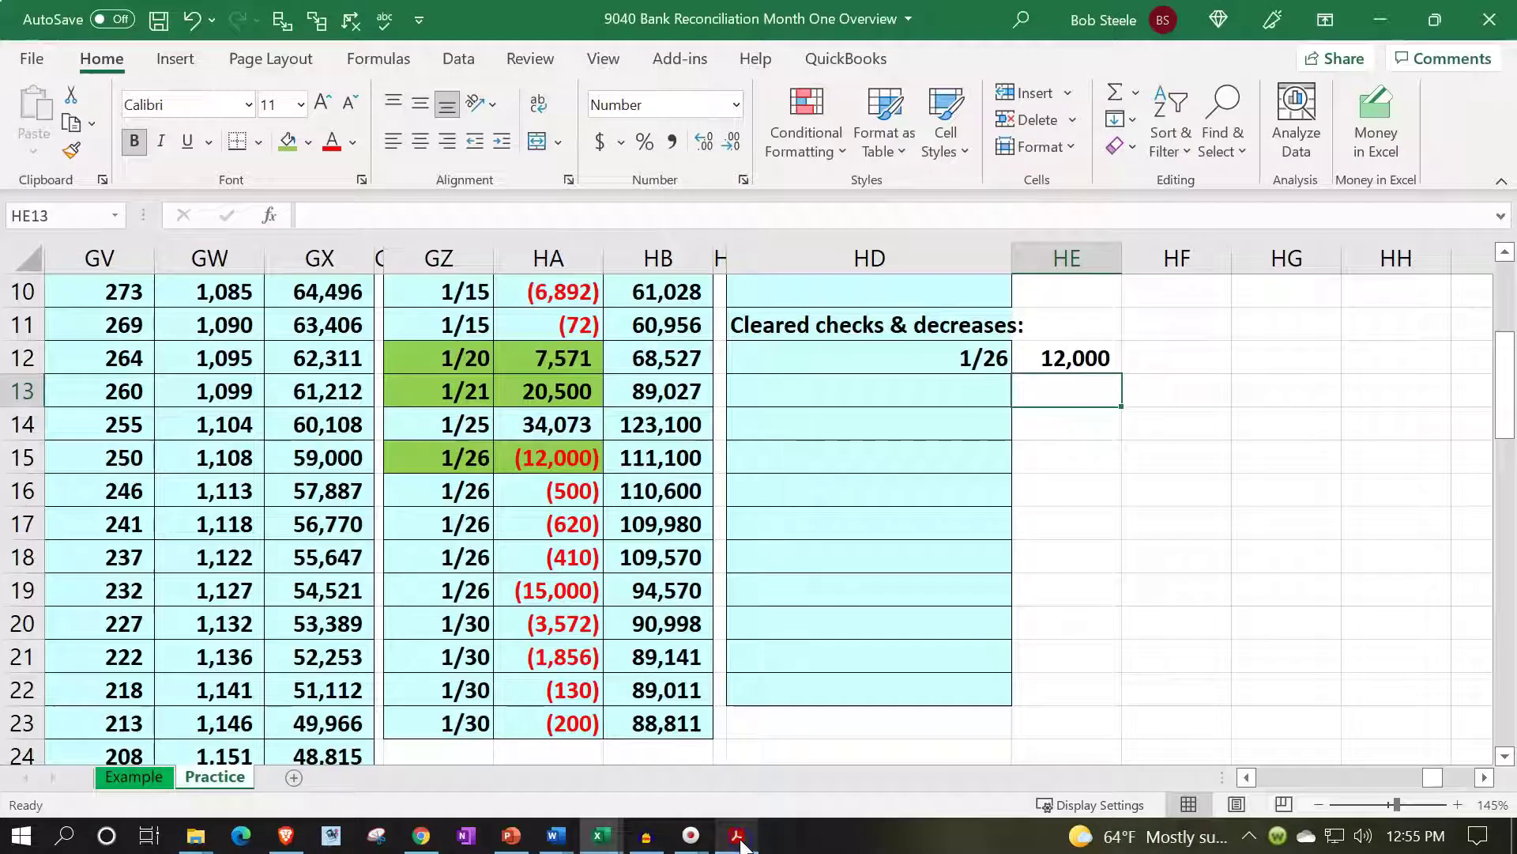
pyautogui.scroll(3, 412, 509)
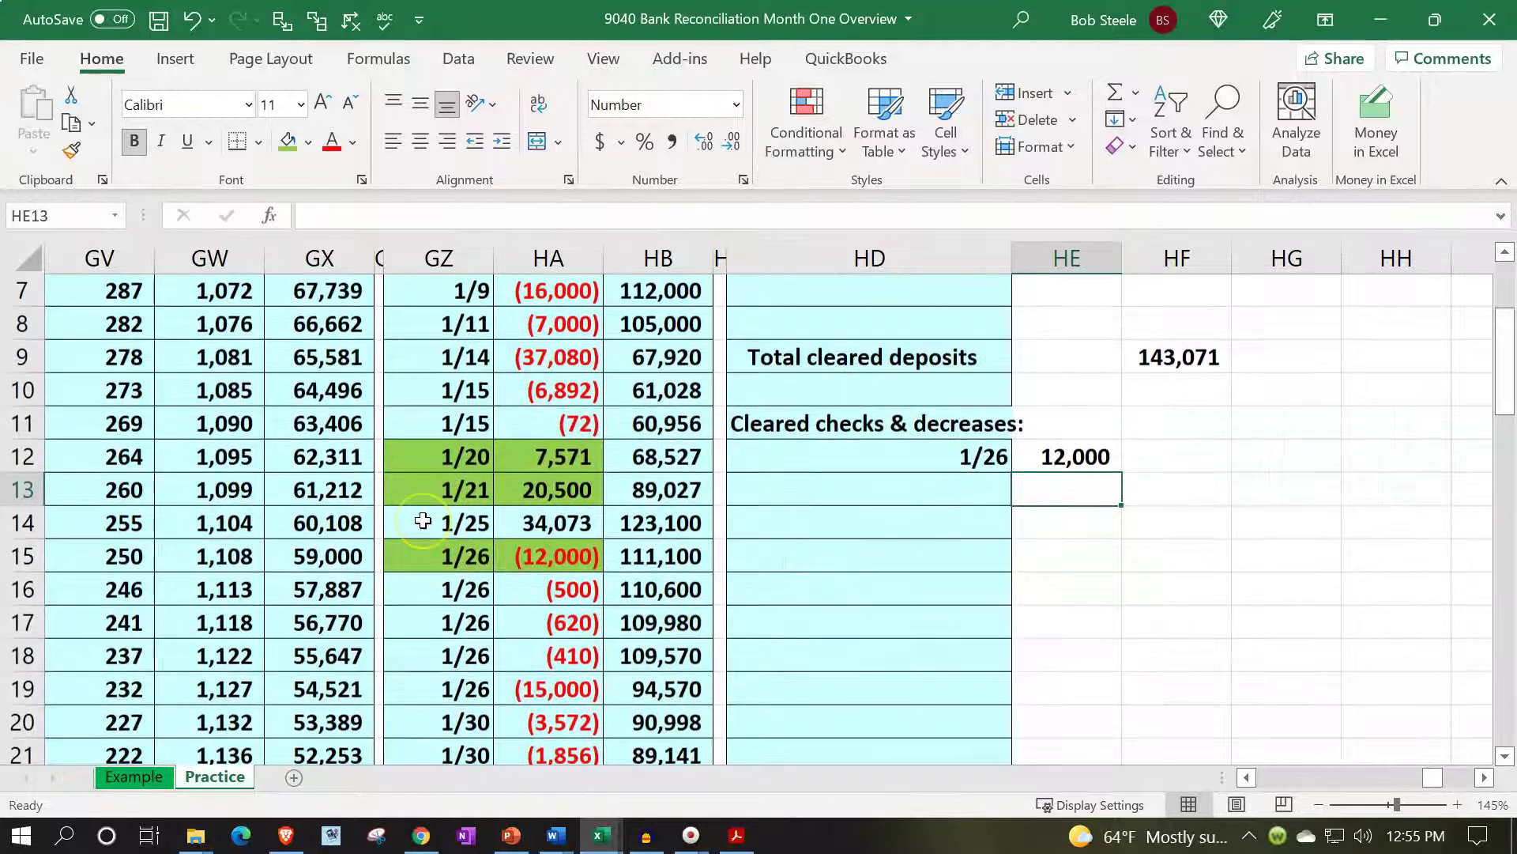
pyautogui.scroll(1, 425, 520)
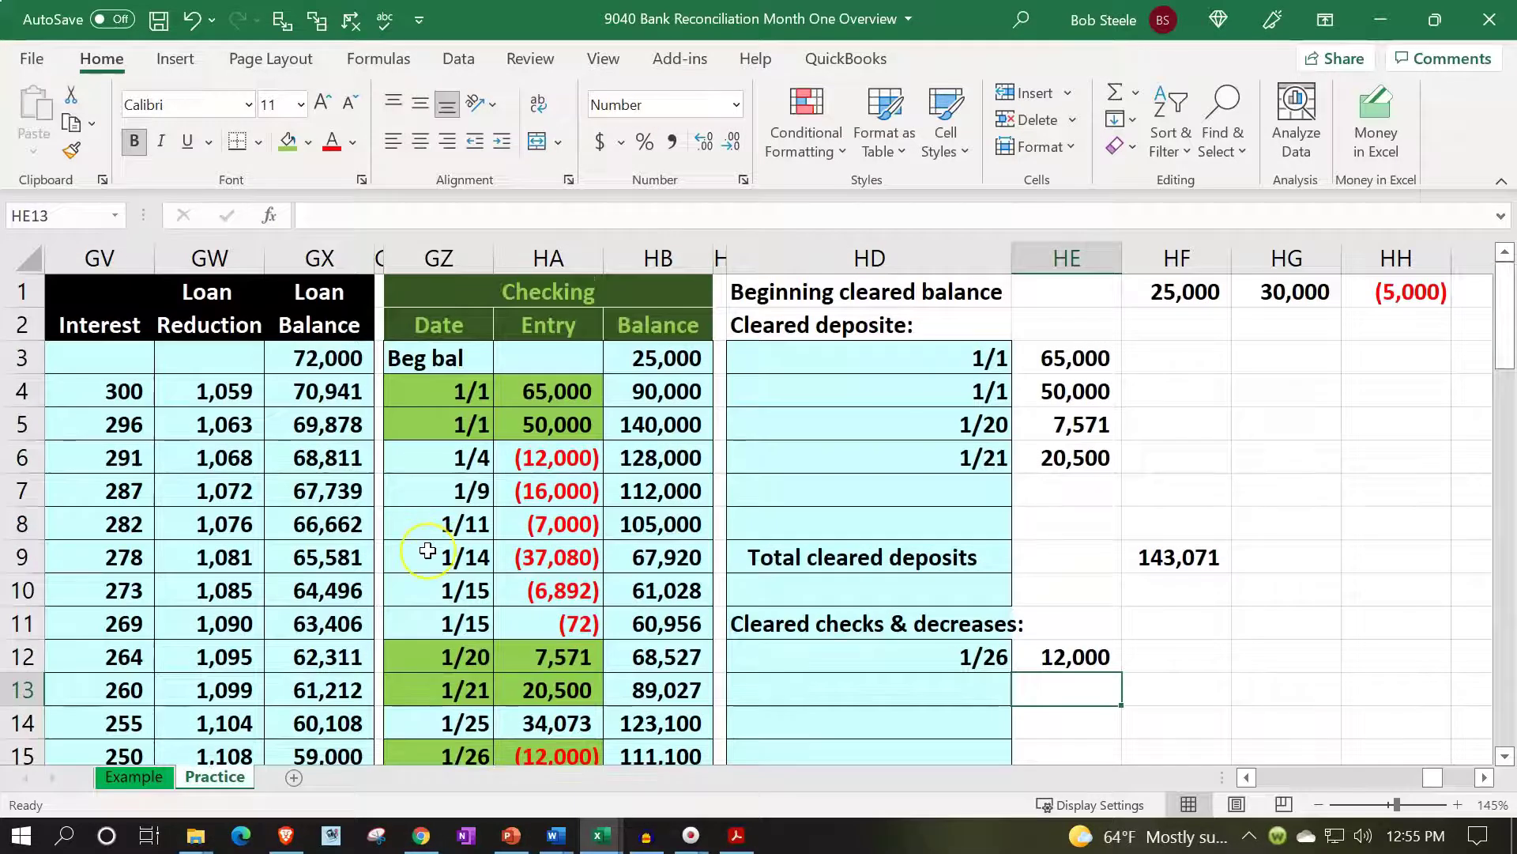
pyautogui.scroll(-2, 427, 563)
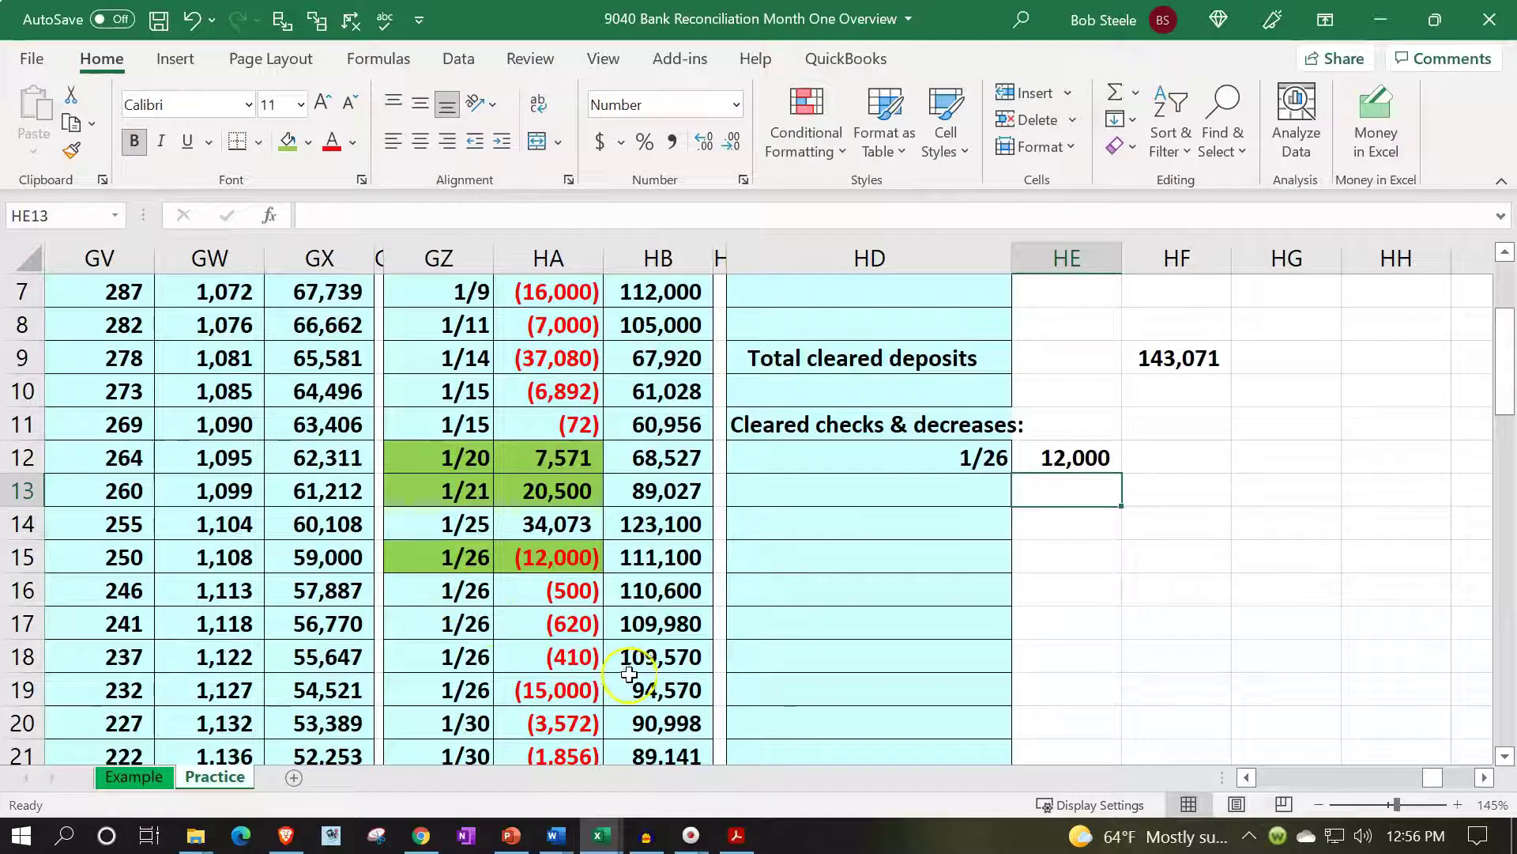
pyautogui.scroll(1, 632, 668)
pyautogui.scroll(-2, 633, 668)
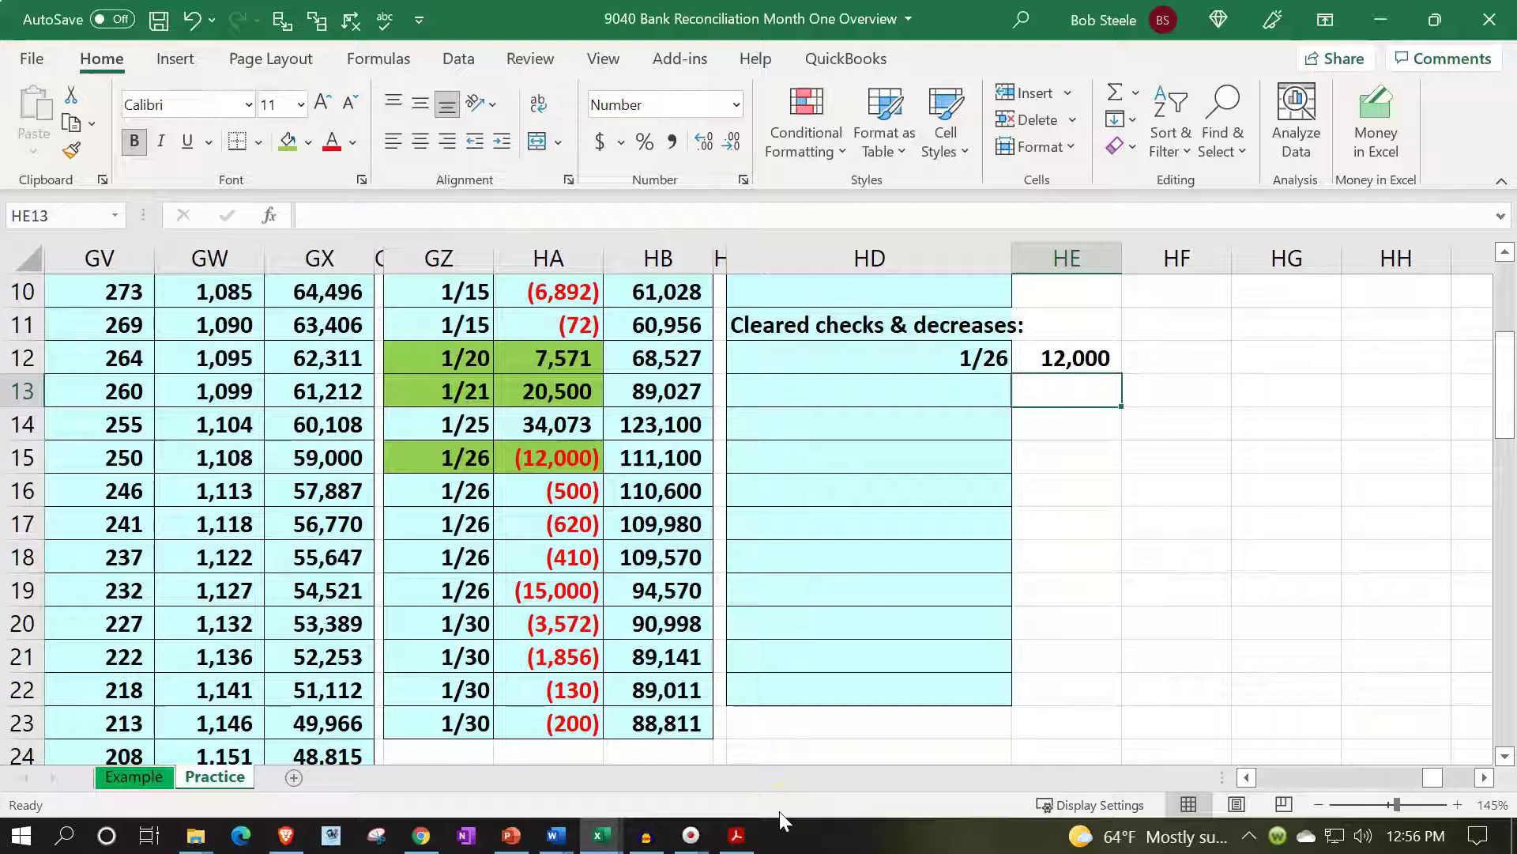
pyautogui.scroll(3, 762, 743)
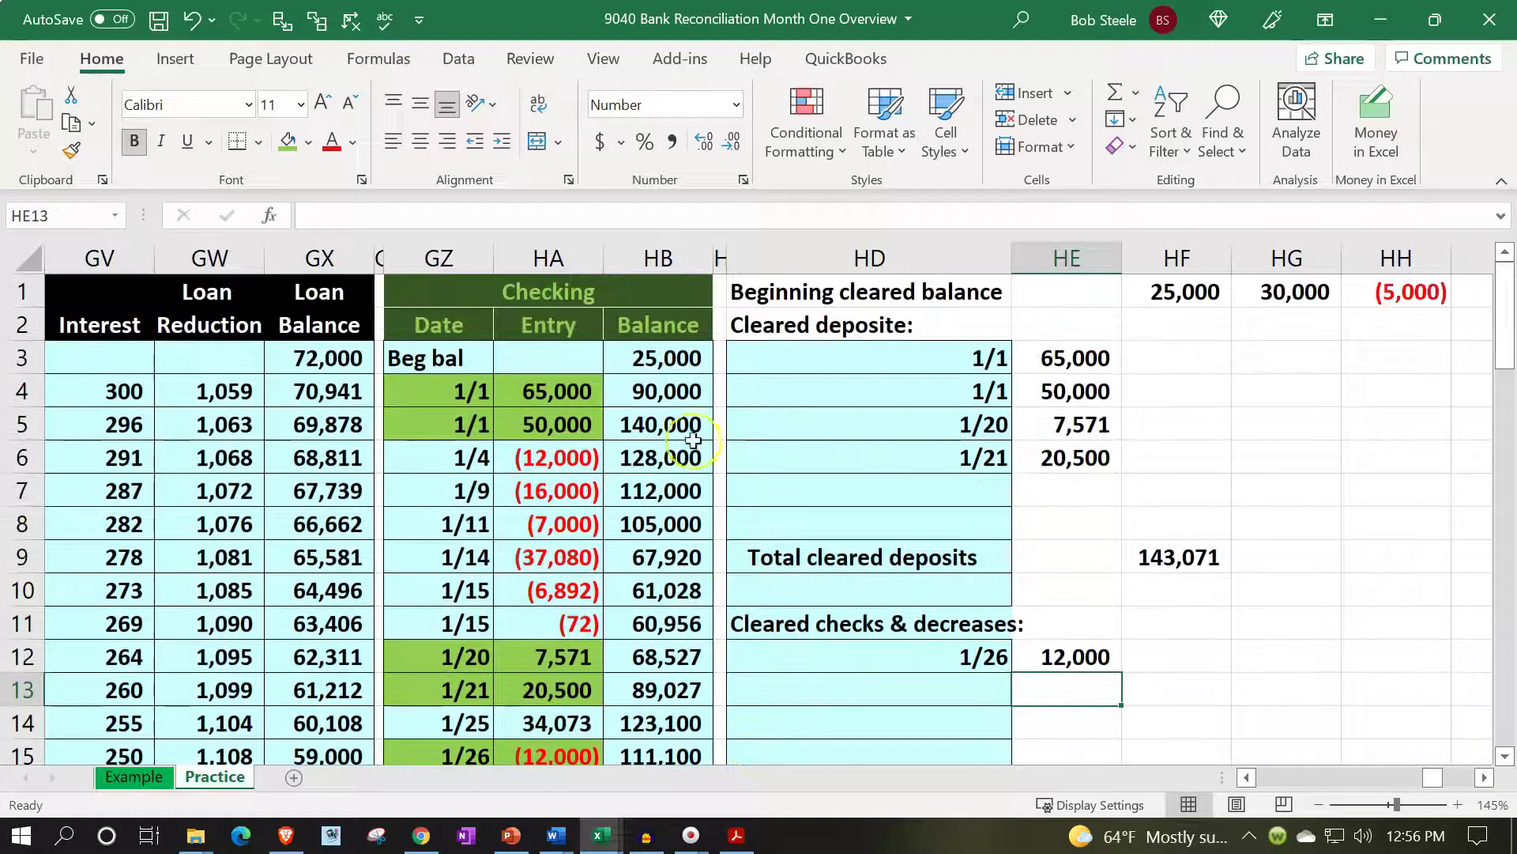
pyautogui.click(682, 360)
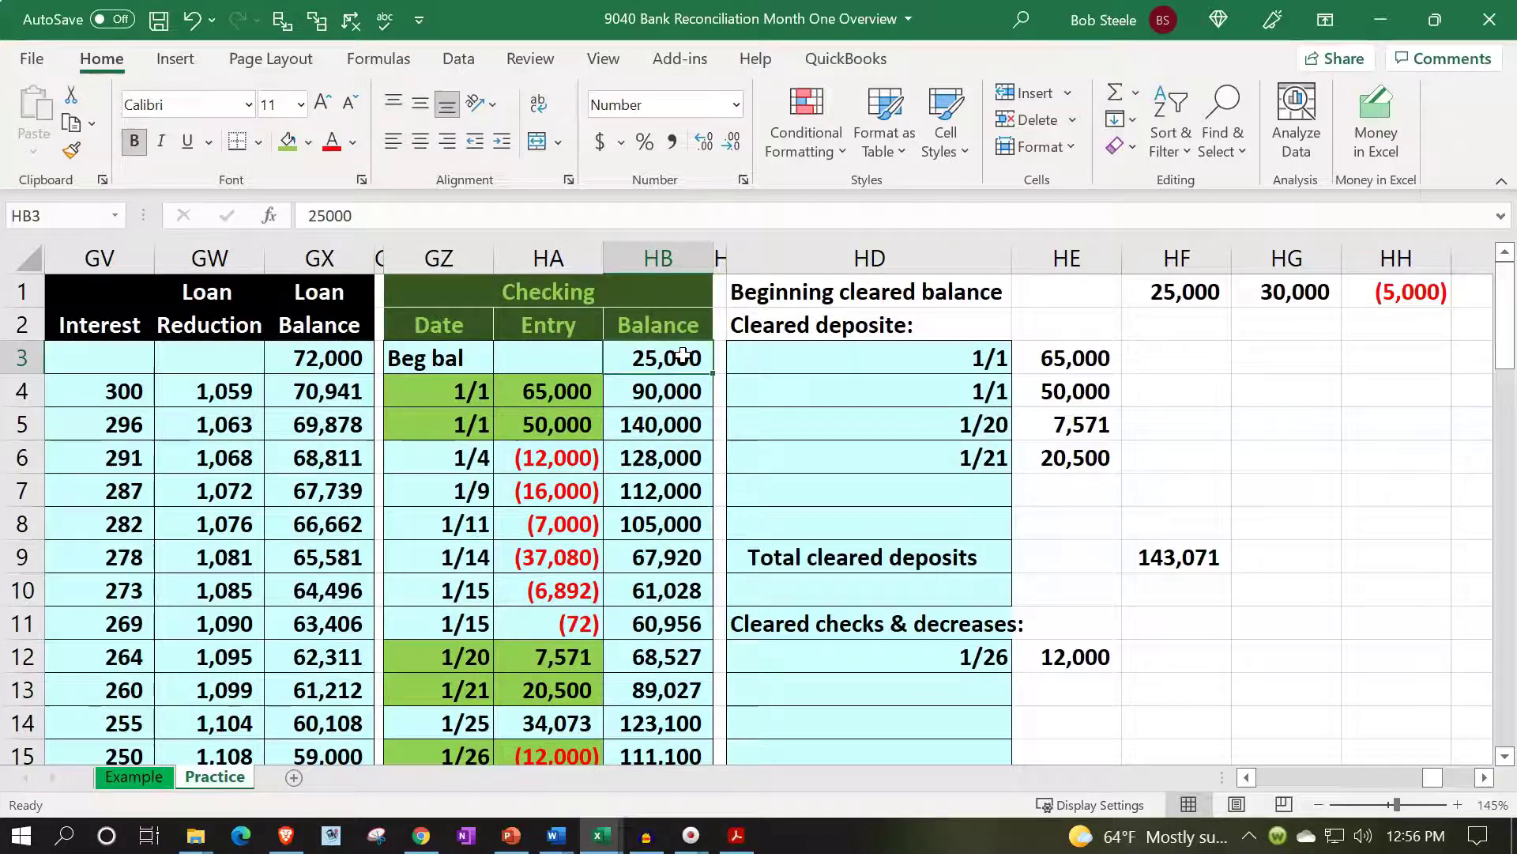
pyautogui.scroll(-3, 713, 509)
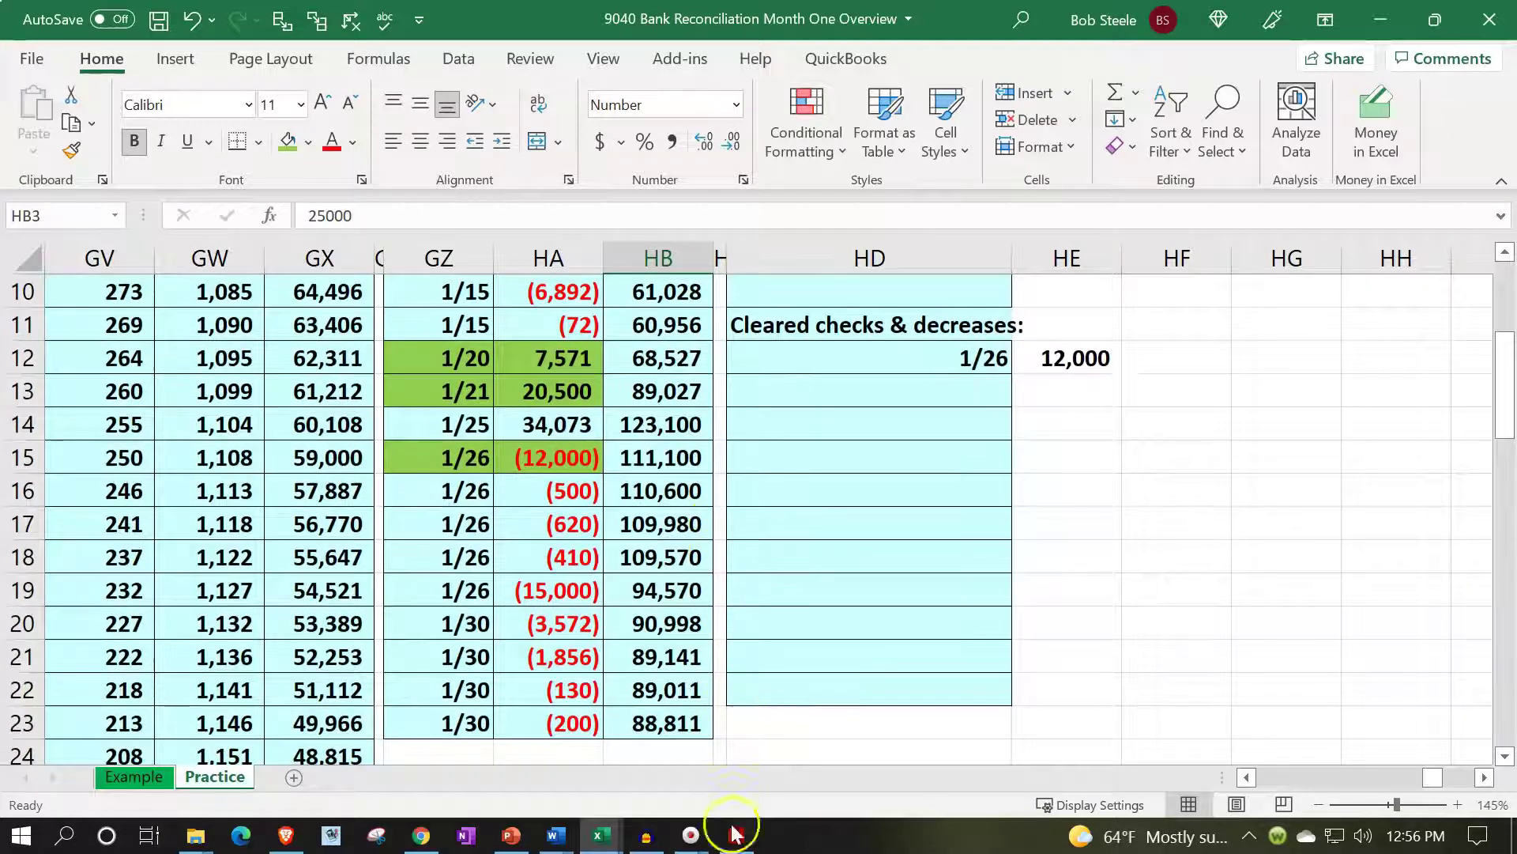
# In the bank statement PDF, highlight the 12,000.00 amount of check 1001 and the 16,000.00 amount of check 1002, and return to Excel
pyautogui.click(735, 833)
pyautogui.moveTo(1105, 429); pyautogui.dragTo(1212, 427)
pyautogui.moveTo(1092, 272); pyautogui.dragTo(1231, 260)
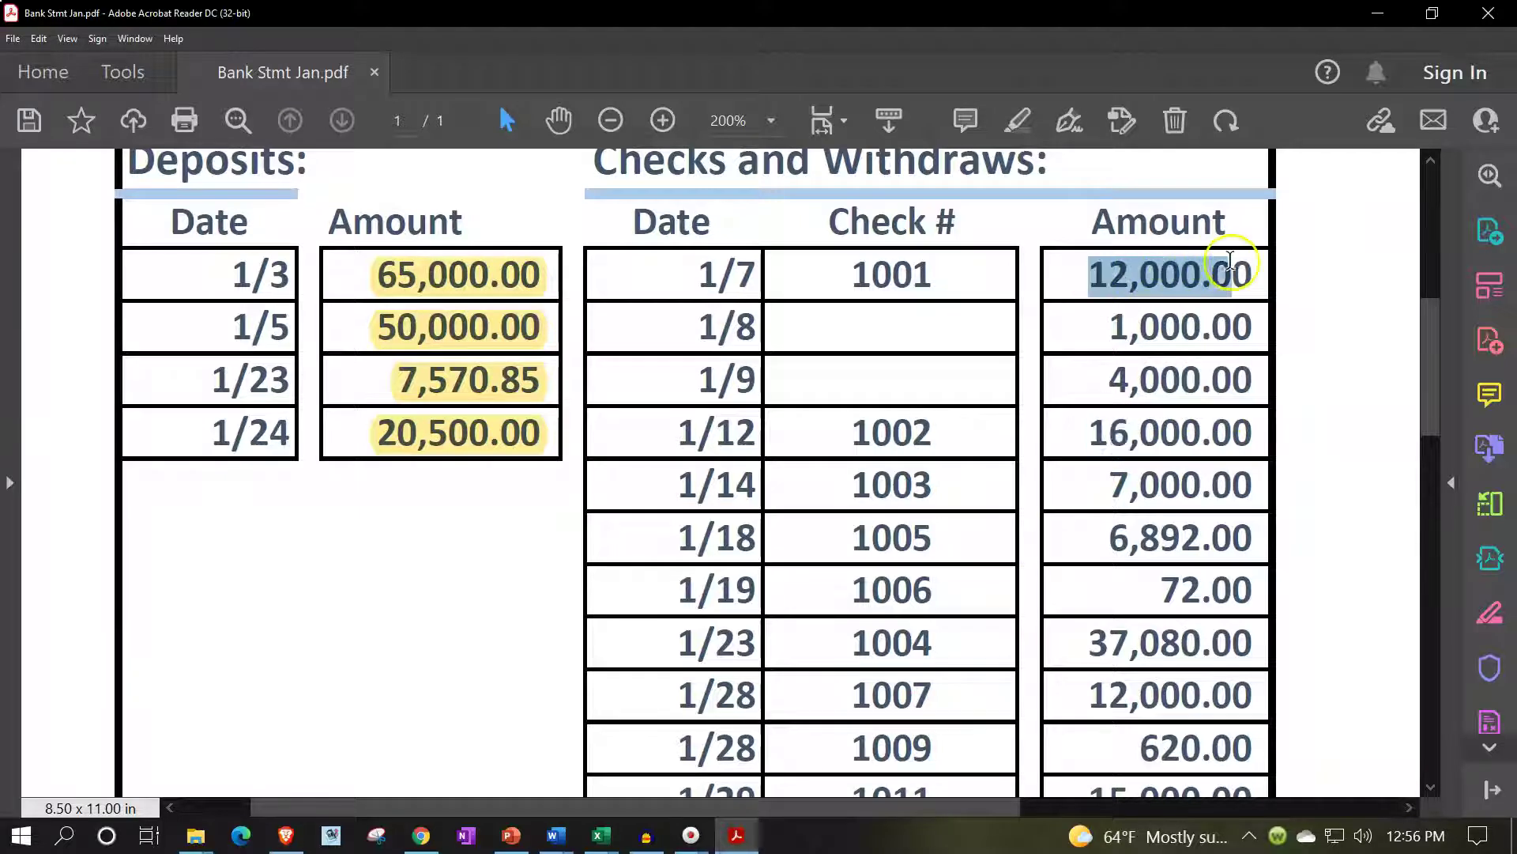
pyautogui.click(1183, 230)
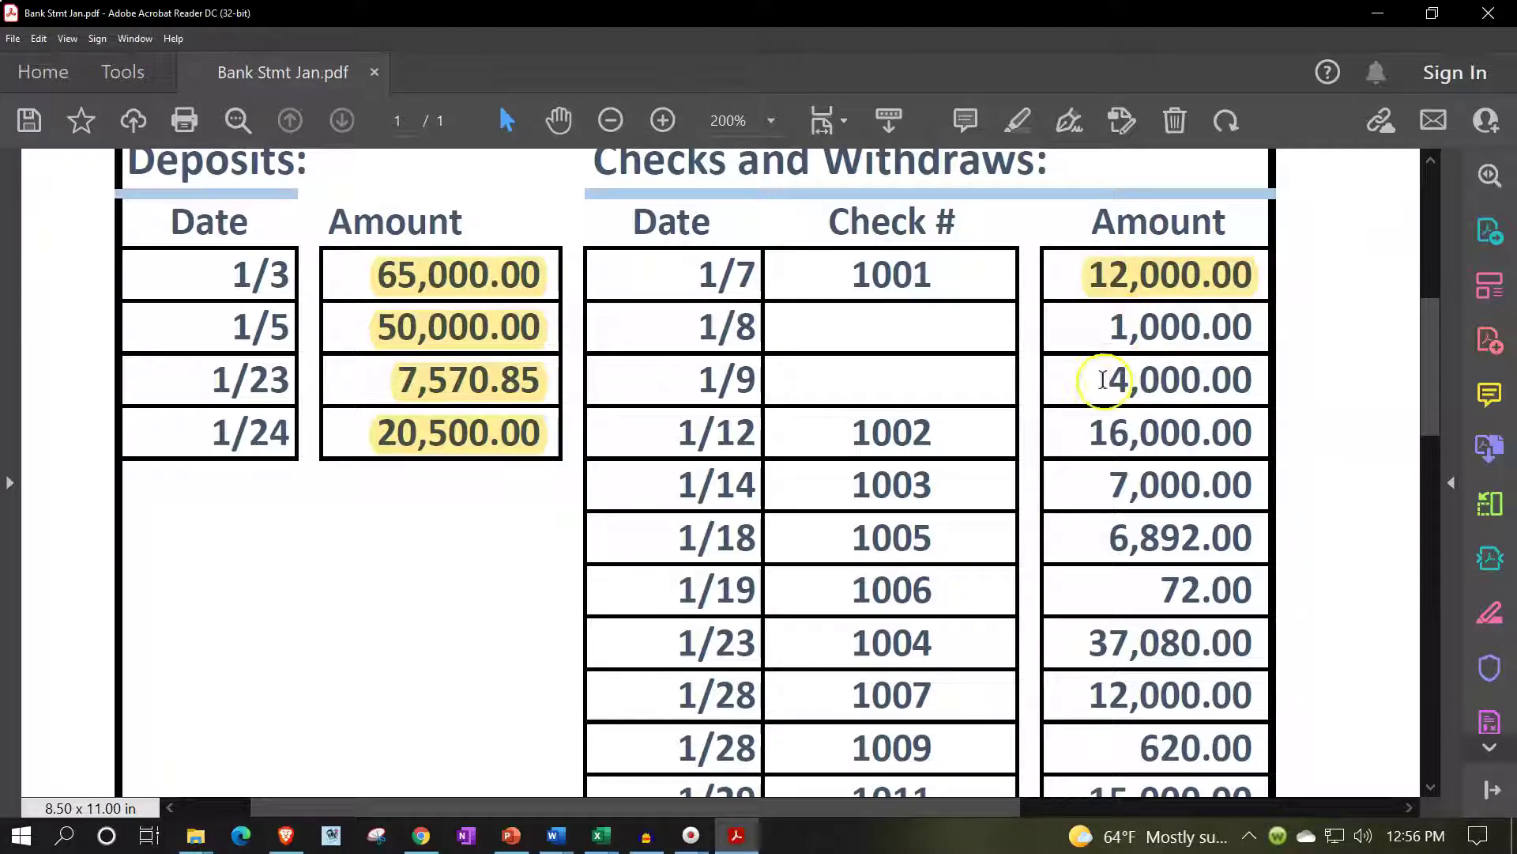
pyautogui.moveTo(1081, 433); pyautogui.dragTo(1255, 431)
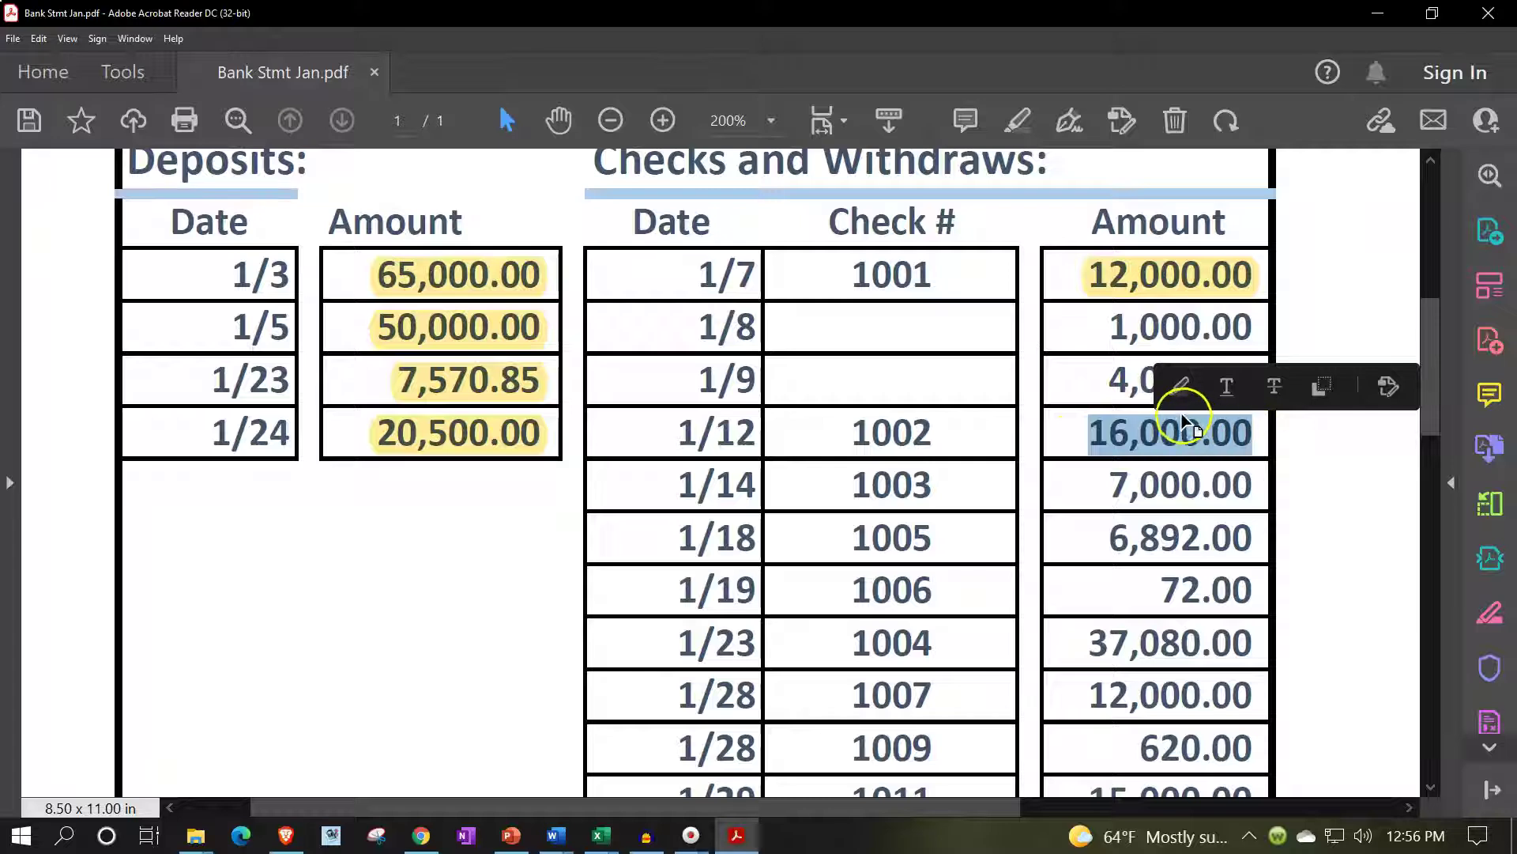
pyautogui.click(1180, 385)
pyautogui.scroll(-1, 948, 491)
pyautogui.click(733, 836)
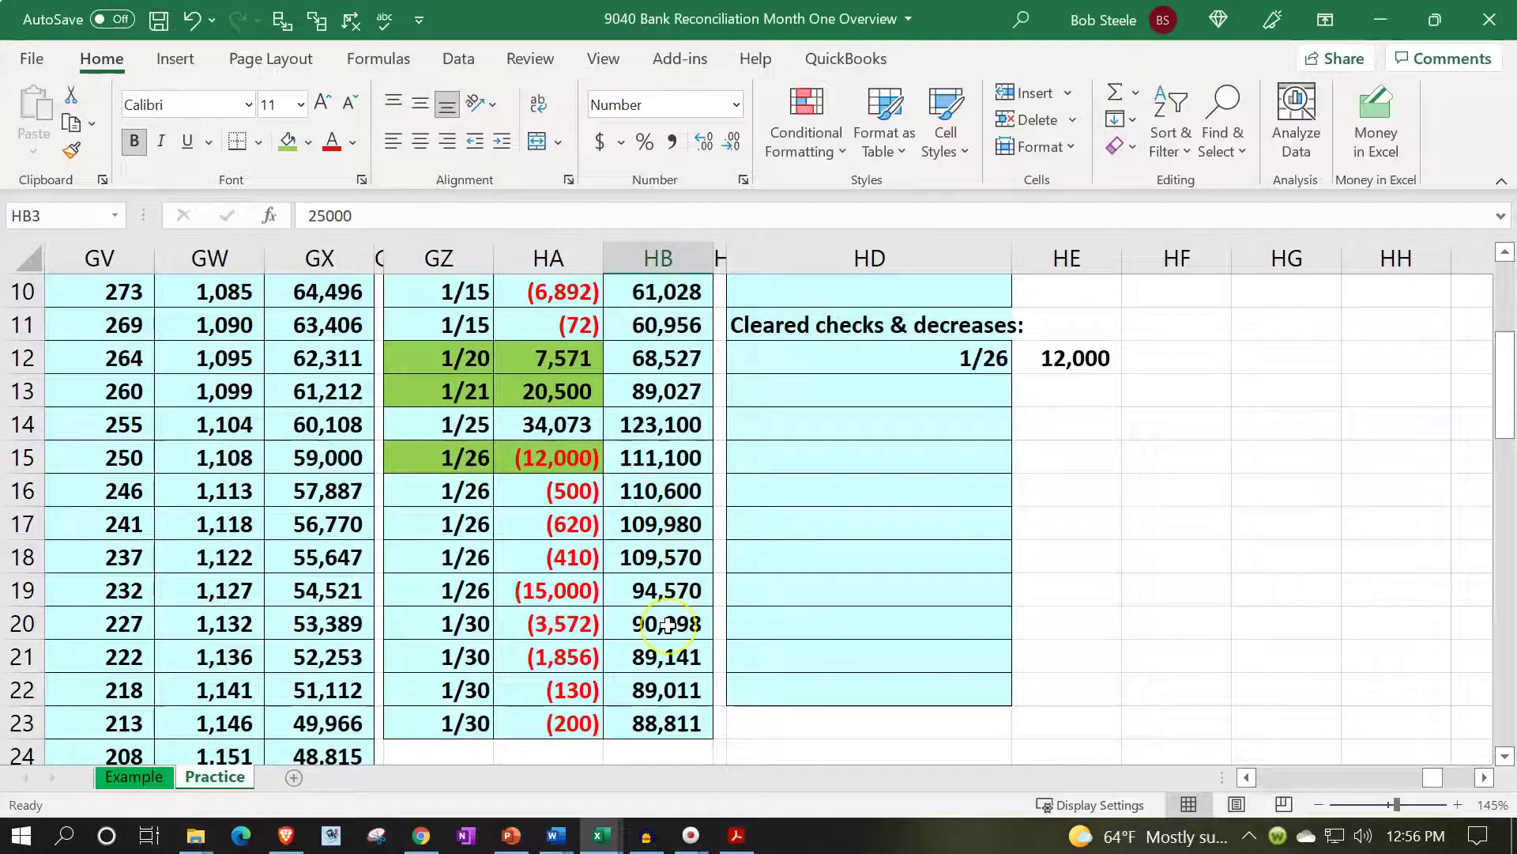
# Fill the 12,000 and 16,000 ledger entries in GZ6:HA7 with light green
pyautogui.scroll(3, 668, 624)
pyautogui.click(471, 461)
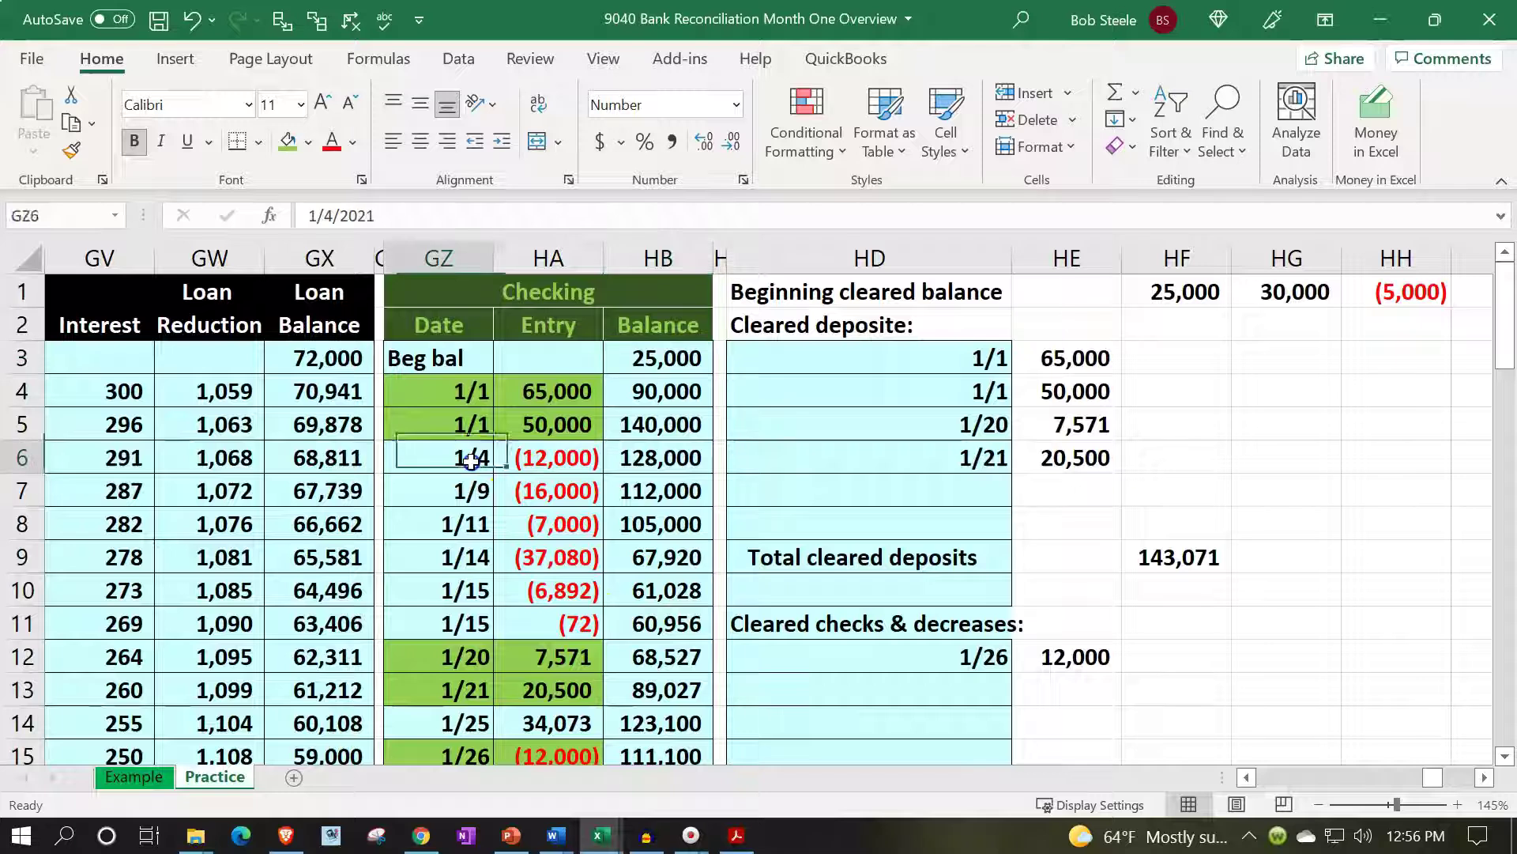
pyautogui.moveTo(472, 461); pyautogui.dragTo(531, 491)
pyautogui.rightClick(531, 491)
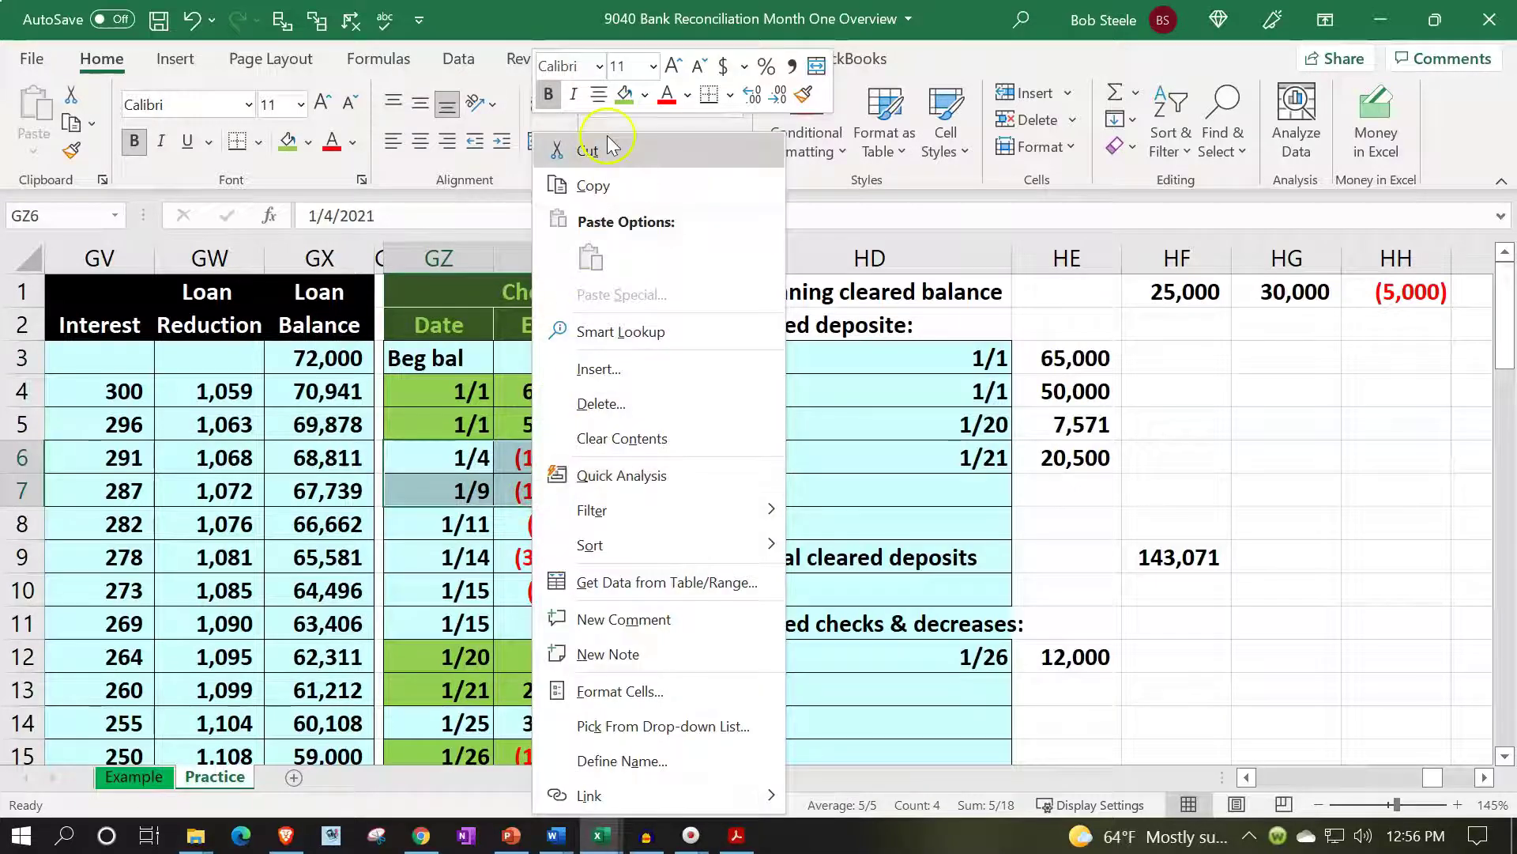
pyautogui.press('Escape')
# Bring the second cleared check's date into HD13 with =GZ7
pyautogui.click(857, 693)
pyautogui.write('=')
pyautogui.press('Left')
pyautogui.press('Left')
pyautogui.press('Left')
pyautogui.press('Up')
pyautogui.press('Up')
pyautogui.press('Up')
pyautogui.press('Up')
pyautogui.press('Up')
pyautogui.press('Up')
pyautogui.press('Left')
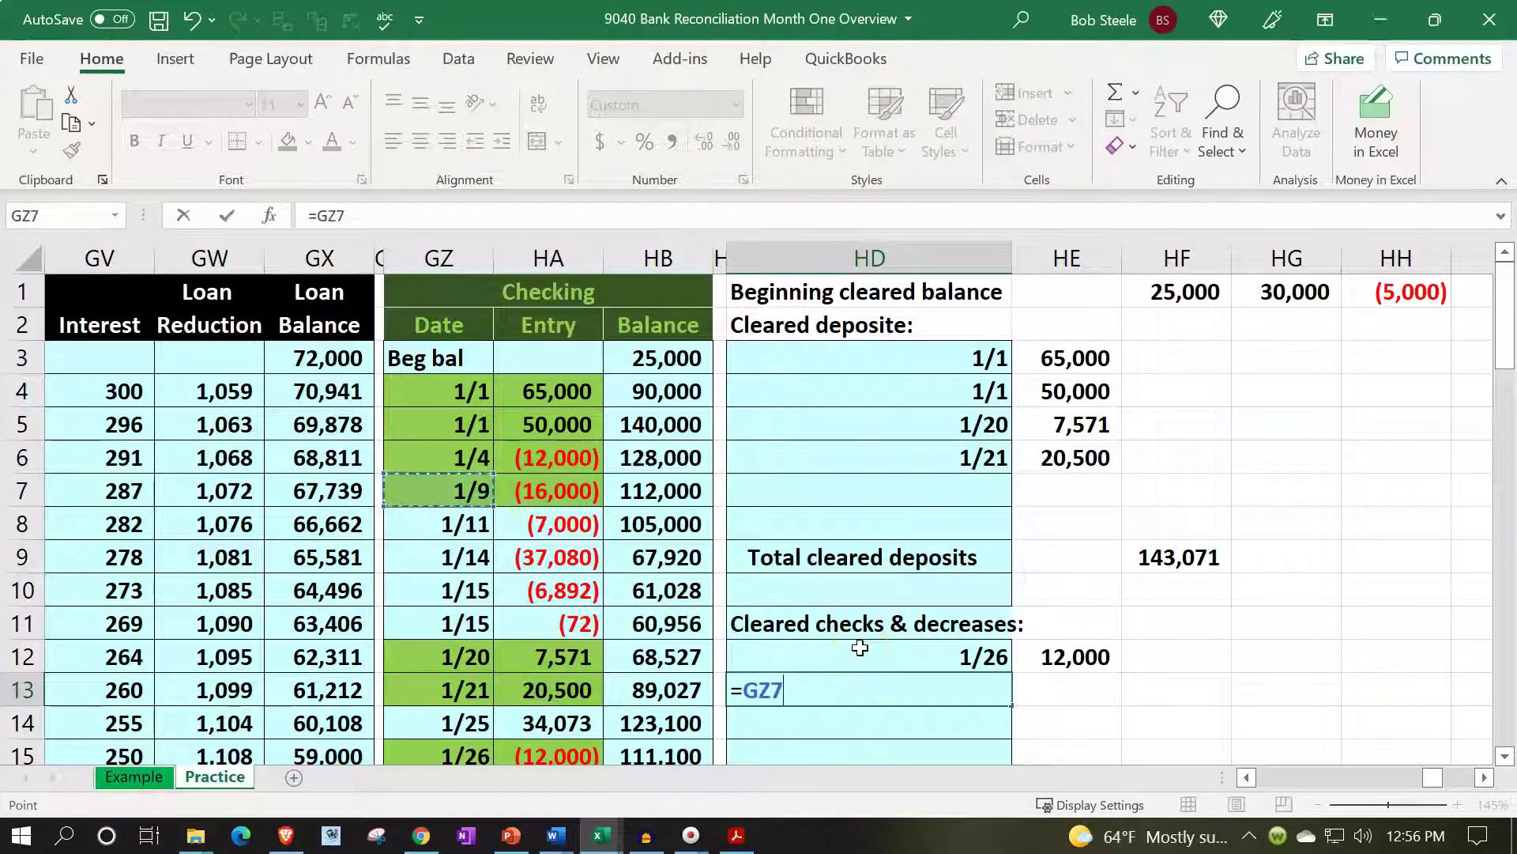
pyautogui.press('Tab')
# Bring the second cleared check's amount into HE13 as a positive number with -HA7
pyautogui.write('-')
pyautogui.press('Left')
pyautogui.press('Left')
pyautogui.press('Left')
pyautogui.press('Left')
pyautogui.press('Up')
pyautogui.press('Up')
pyautogui.press('Up')
pyautogui.press('Up')
pyautogui.press('Up')
pyautogui.press('Up')
pyautogui.press('Return')
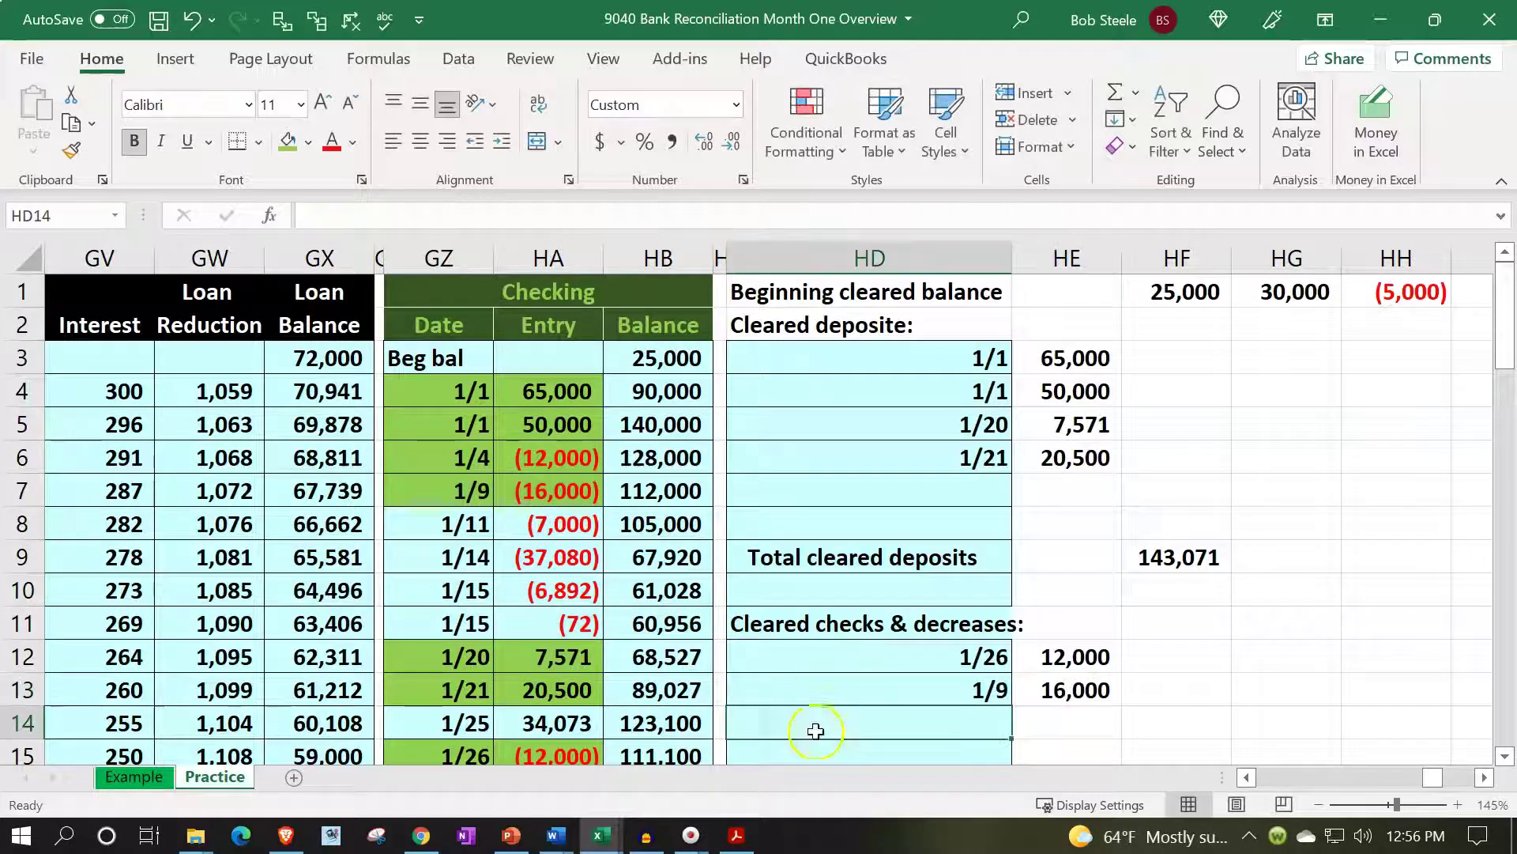
# Highlight check 1003's 7,000.00 amount in the bank statement PDF and return to Excel
pyautogui.click(737, 836)
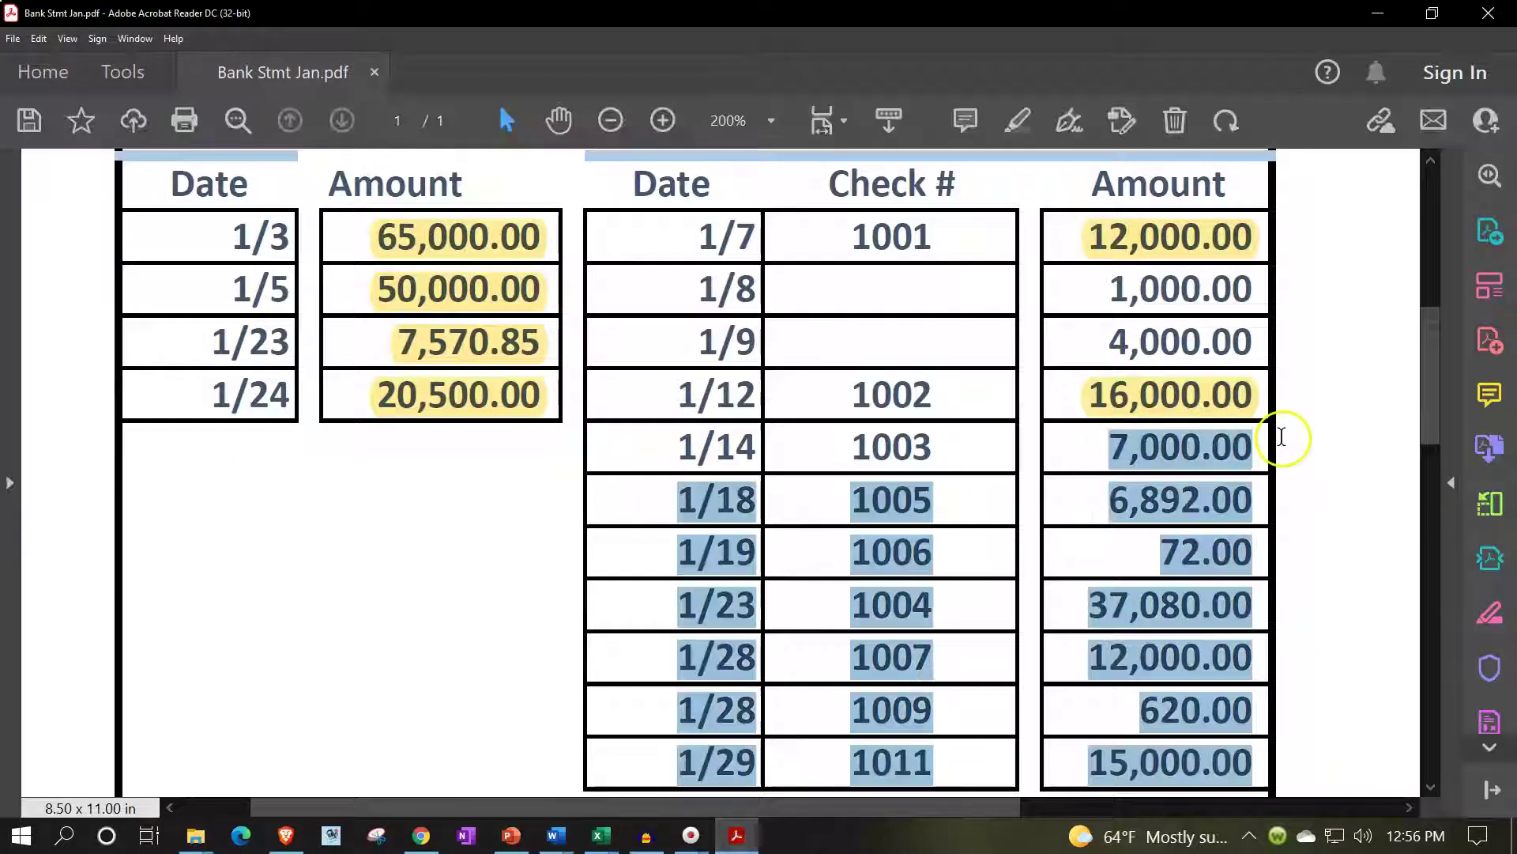
pyautogui.moveTo(1107, 444); pyautogui.dragTo(1264, 437)
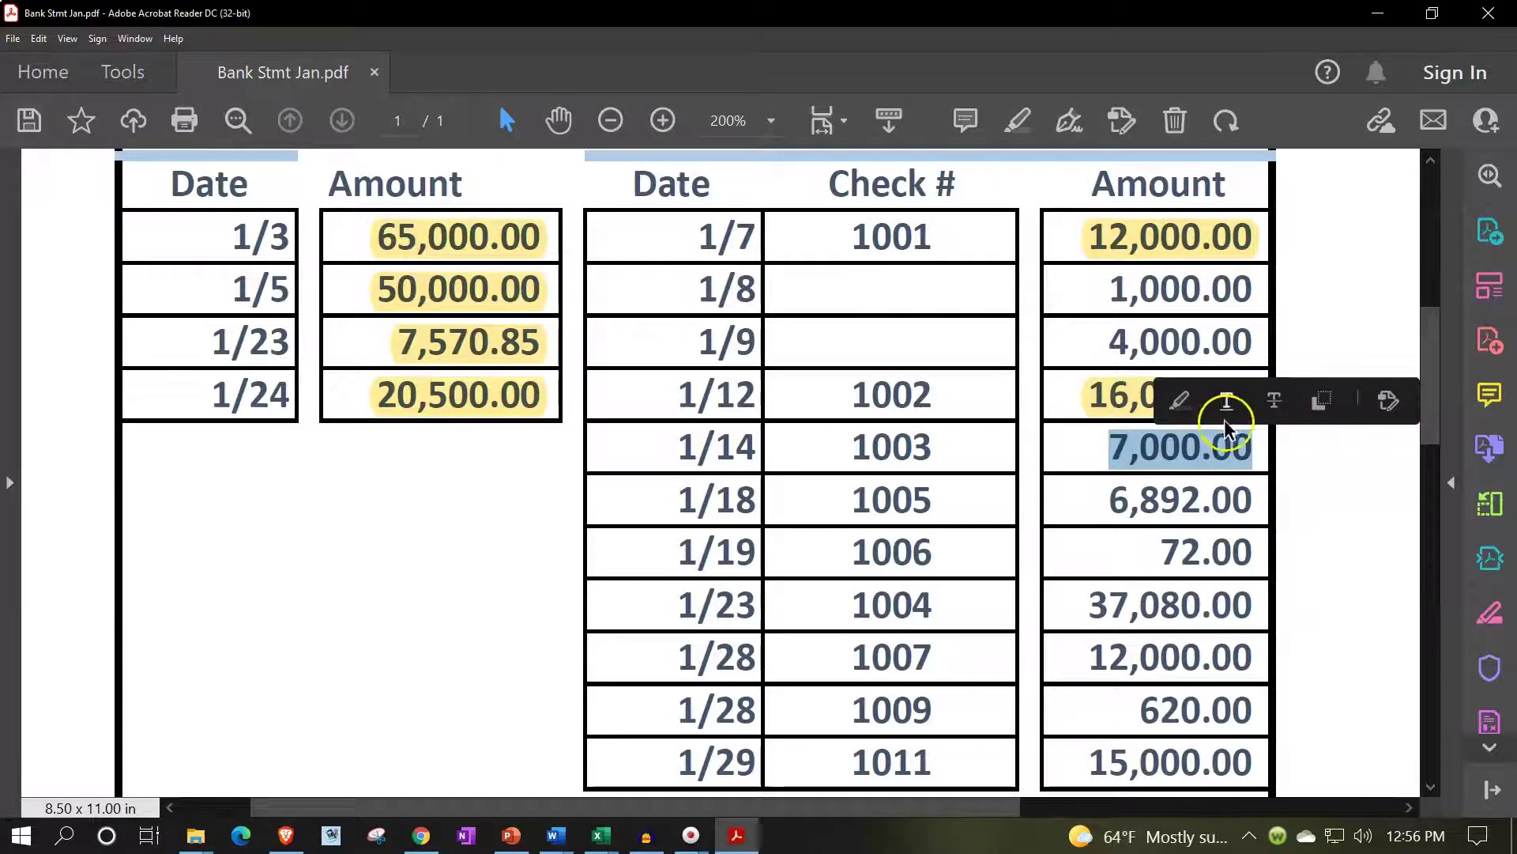
pyautogui.click(1180, 400)
pyautogui.click(736, 836)
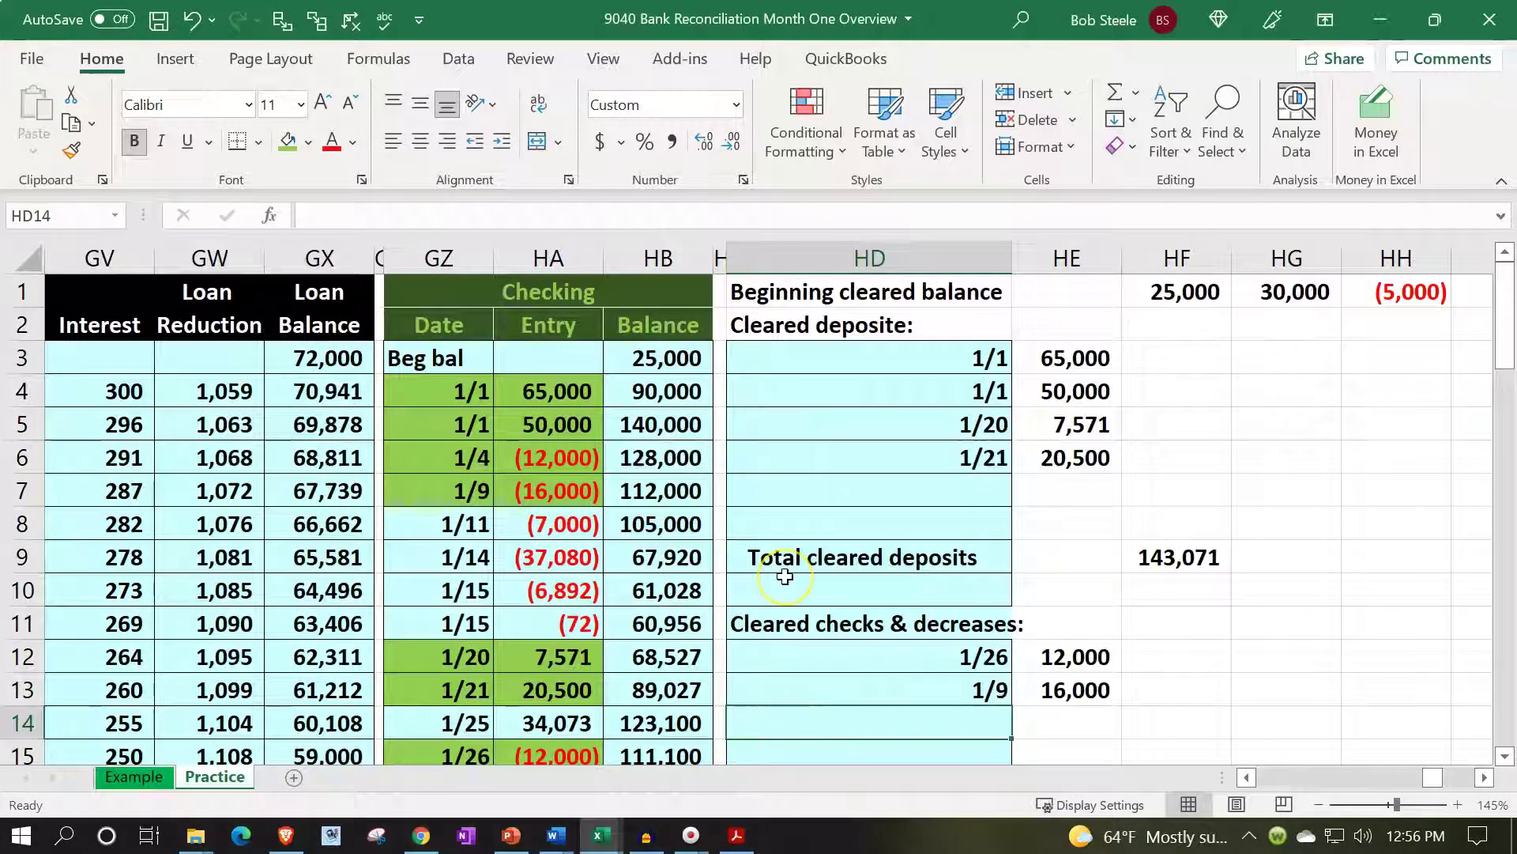
# Bring the third cleared check's date into HD14 with =GZ8
pyautogui.write('=')
pyautogui.press('Up')
pyautogui.press('Up')
pyautogui.press('Up')
pyautogui.press('Up')
pyautogui.press('Up')
pyautogui.press('Left')
pyautogui.press('Left')
pyautogui.press('Left')
pyautogui.press('Up')
pyautogui.press('Left')
pyautogui.press('Tab')
# Bring the third cleared check's amount into HE14 as a positive number with -HA8
pyautogui.write('-')
pyautogui.press('Left')
pyautogui.press('Left')
pyautogui.press('Left')
pyautogui.press('Left')
pyautogui.press('Up')
pyautogui.press('Up')
pyautogui.press('Up')
pyautogui.press('Up')
pyautogui.press('Up')
pyautogui.press('Up')
pyautogui.press('Return')
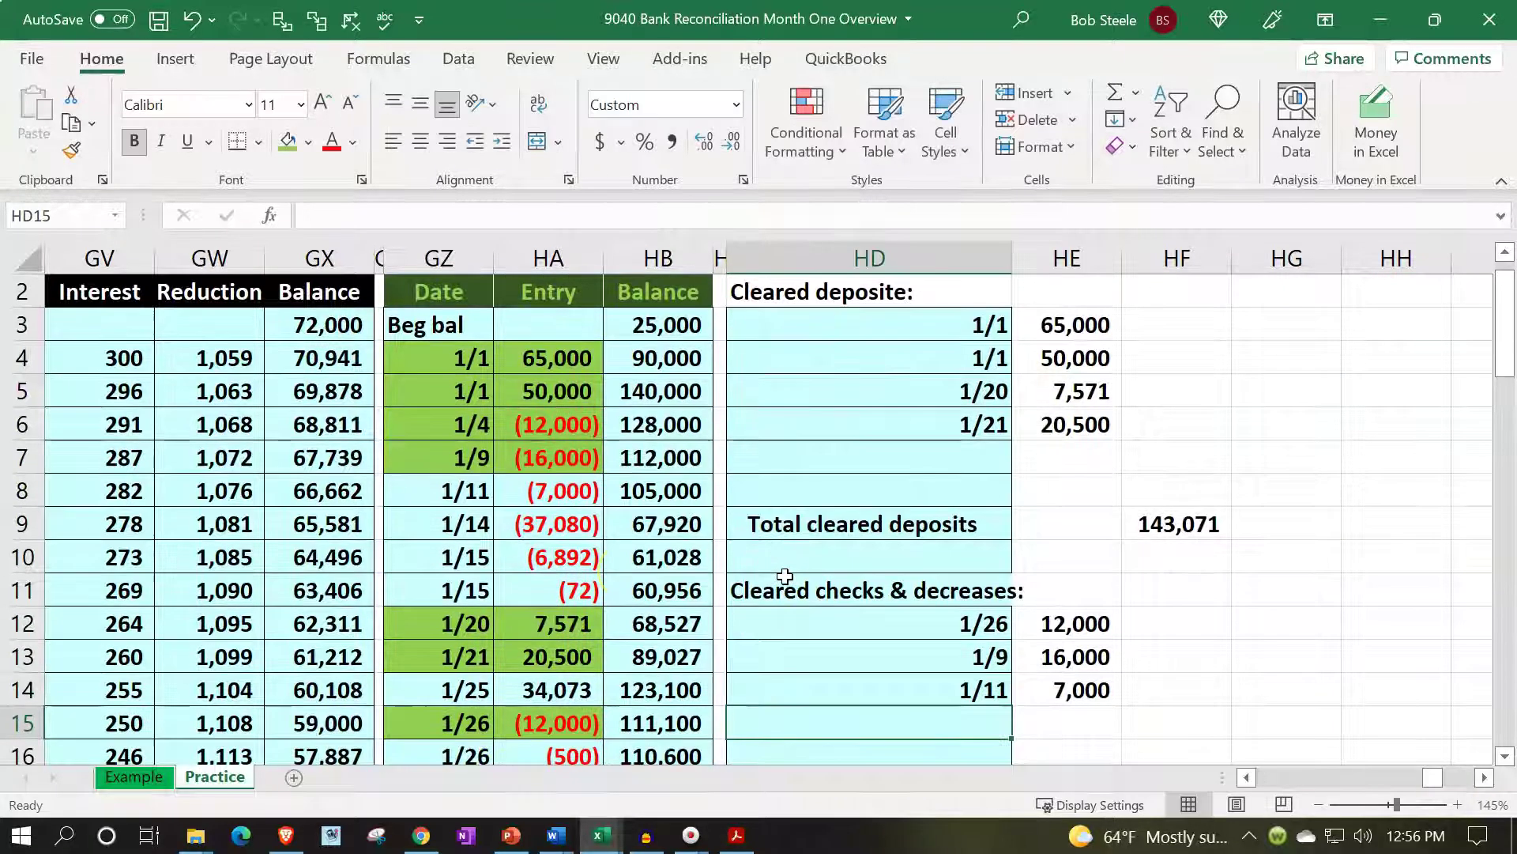
# Fill the 7,000 ledger entry in GZ8:HA8 with light green
pyautogui.moveTo(468, 491); pyautogui.dragTo(516, 492)
pyautogui.rightClick(516, 492)
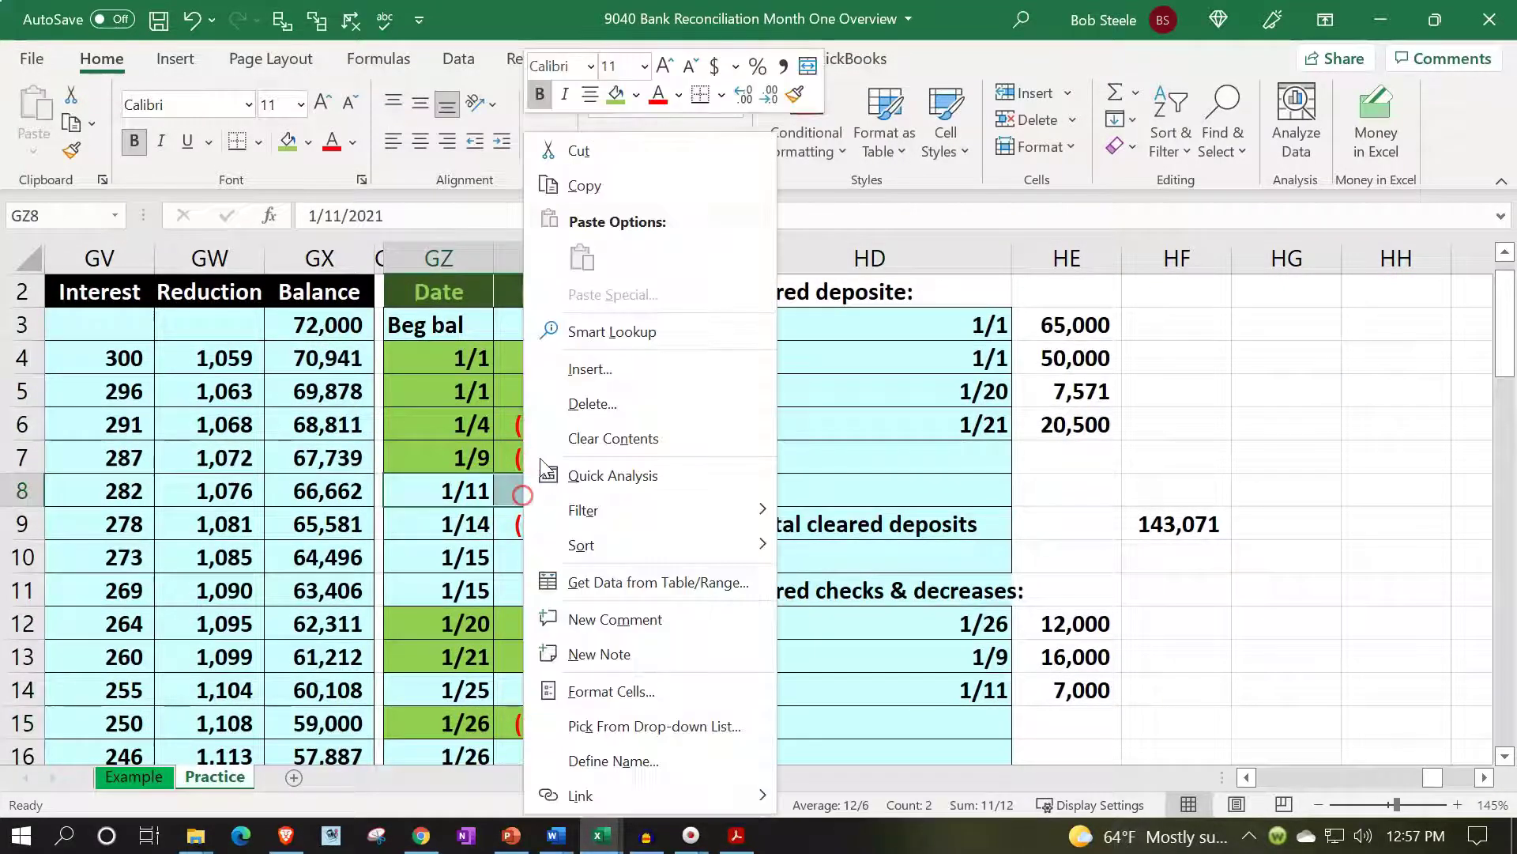
pyautogui.click(615, 94)
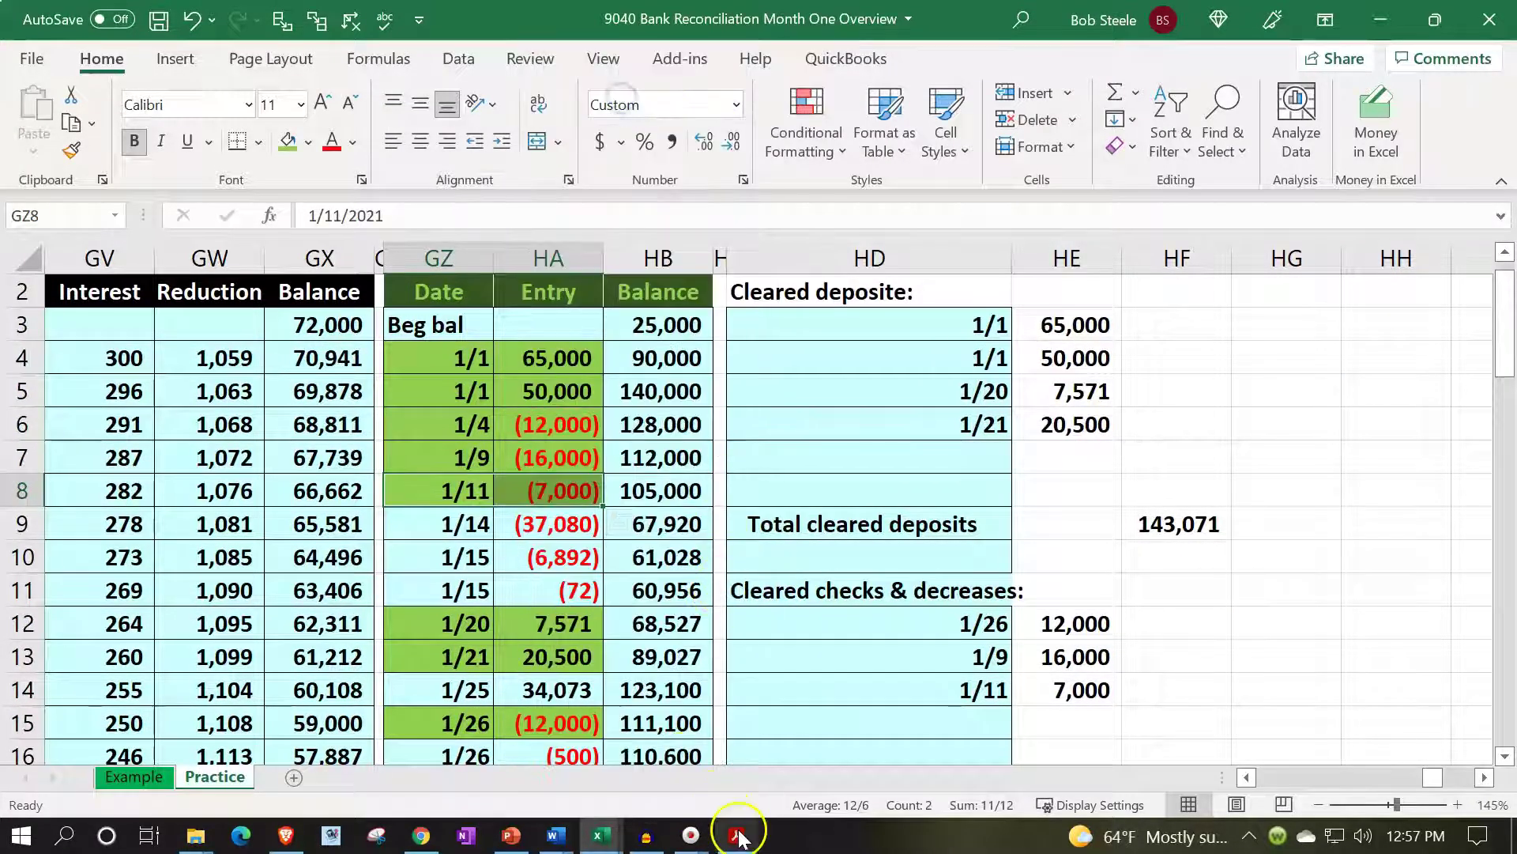
# Find check 1005's 6,892.00 amount in the bank statement PDF, highlight it and return to Excel
pyautogui.click(736, 835)
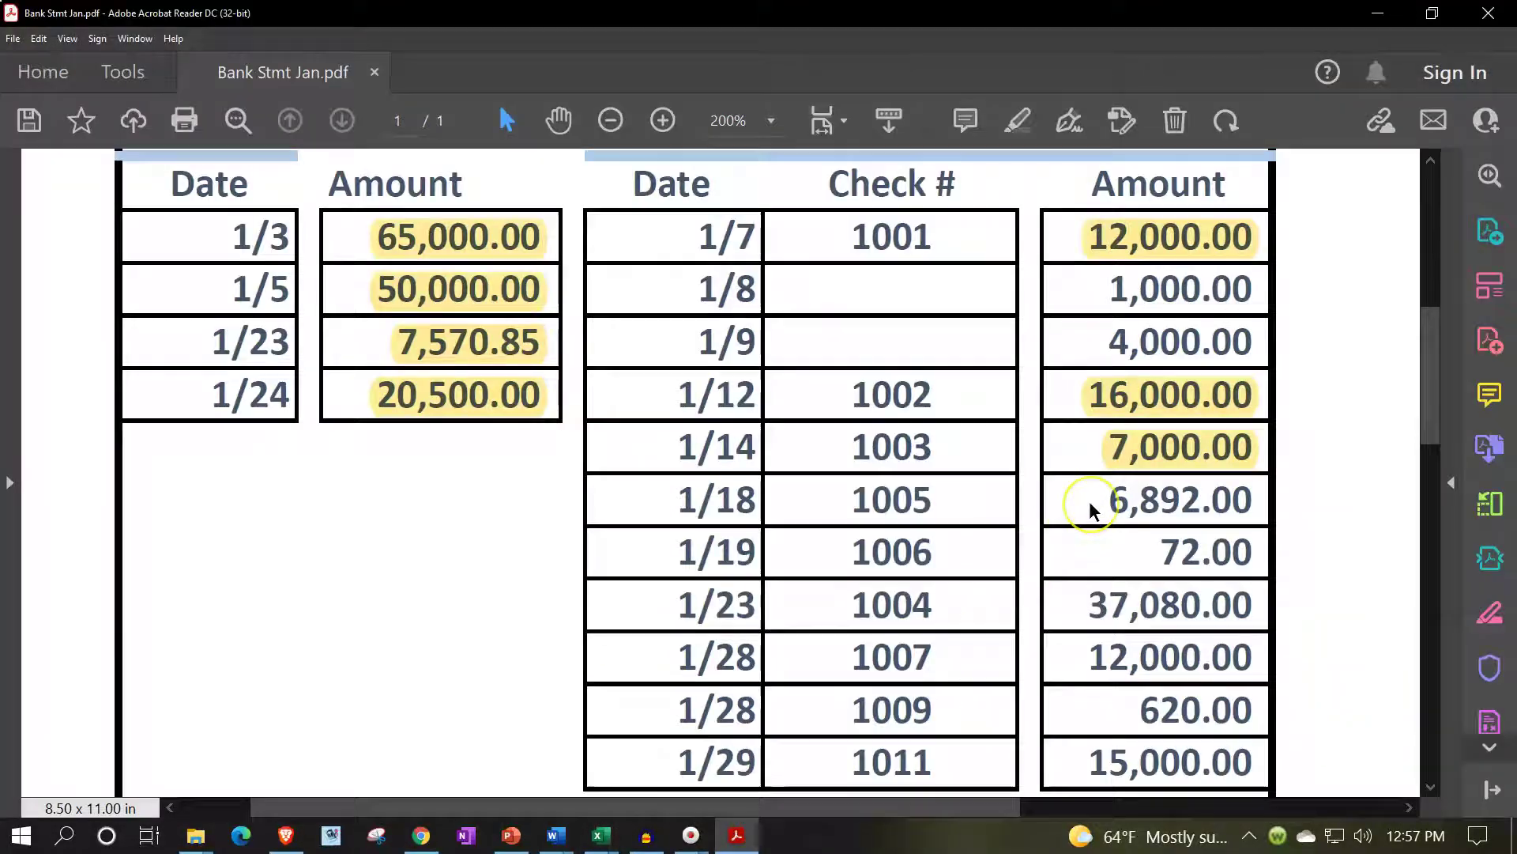
pyautogui.click(736, 838)
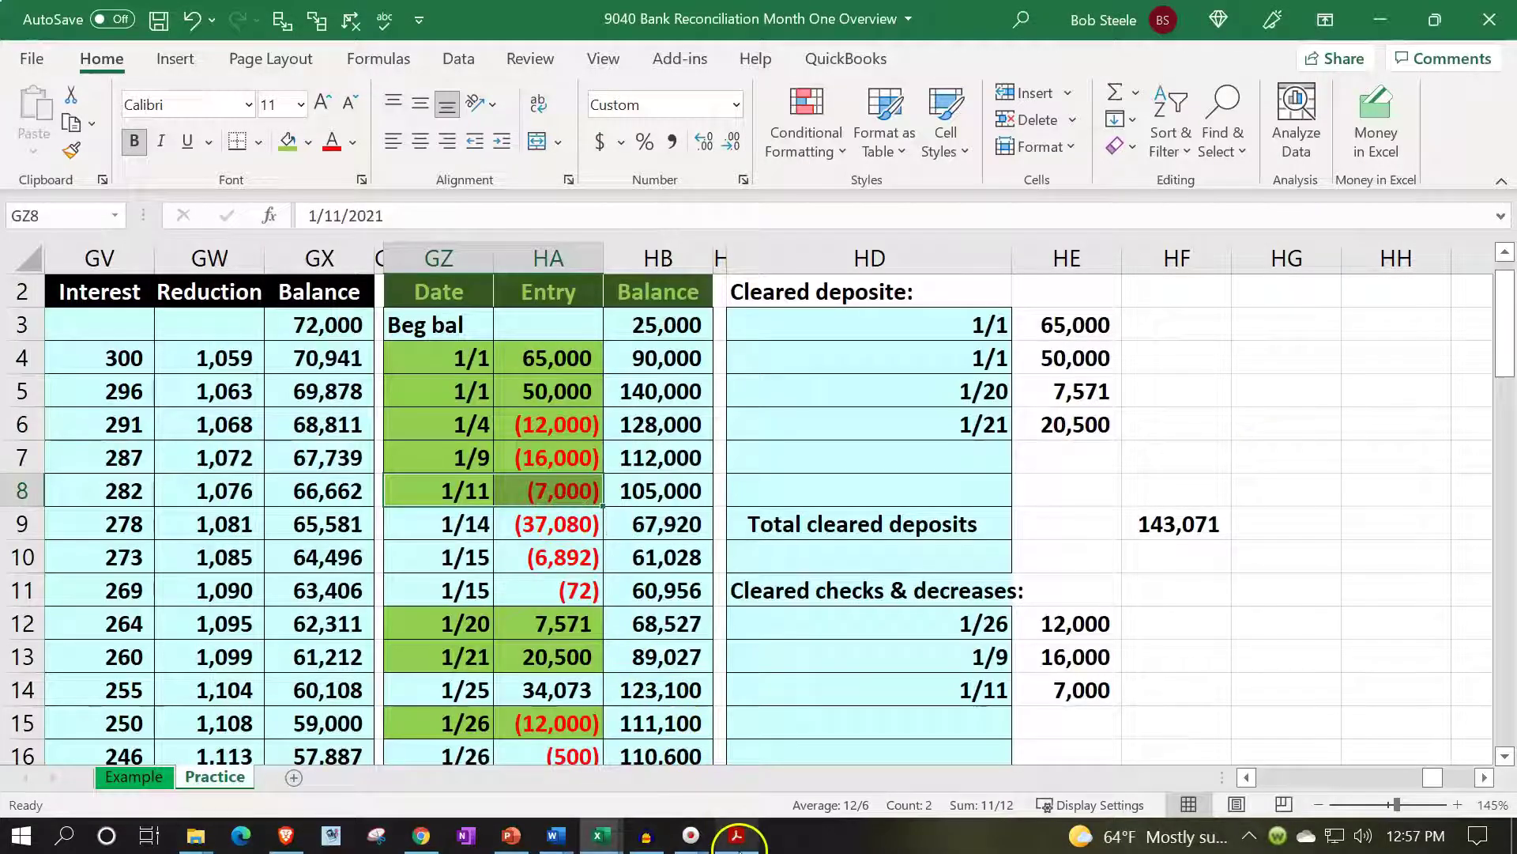
pyautogui.click(736, 838)
pyautogui.moveTo(1108, 500); pyautogui.dragTo(1247, 512)
pyautogui.click(1179, 453)
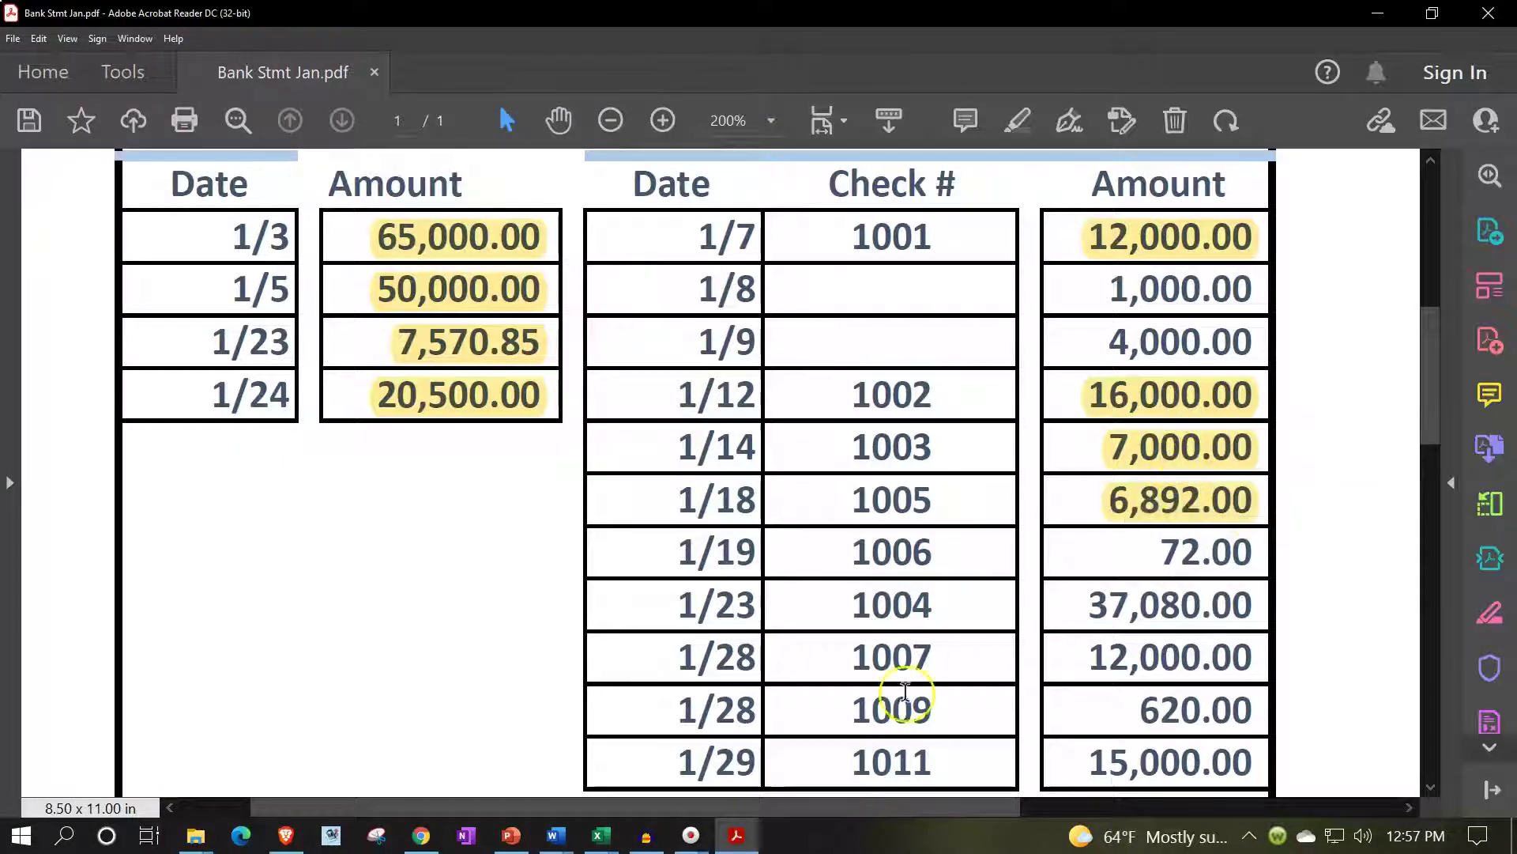
pyautogui.click(736, 838)
# Bring the fourth cleared check's date into HD15 with =GZ10
pyautogui.click(873, 723)
pyautogui.write('=')
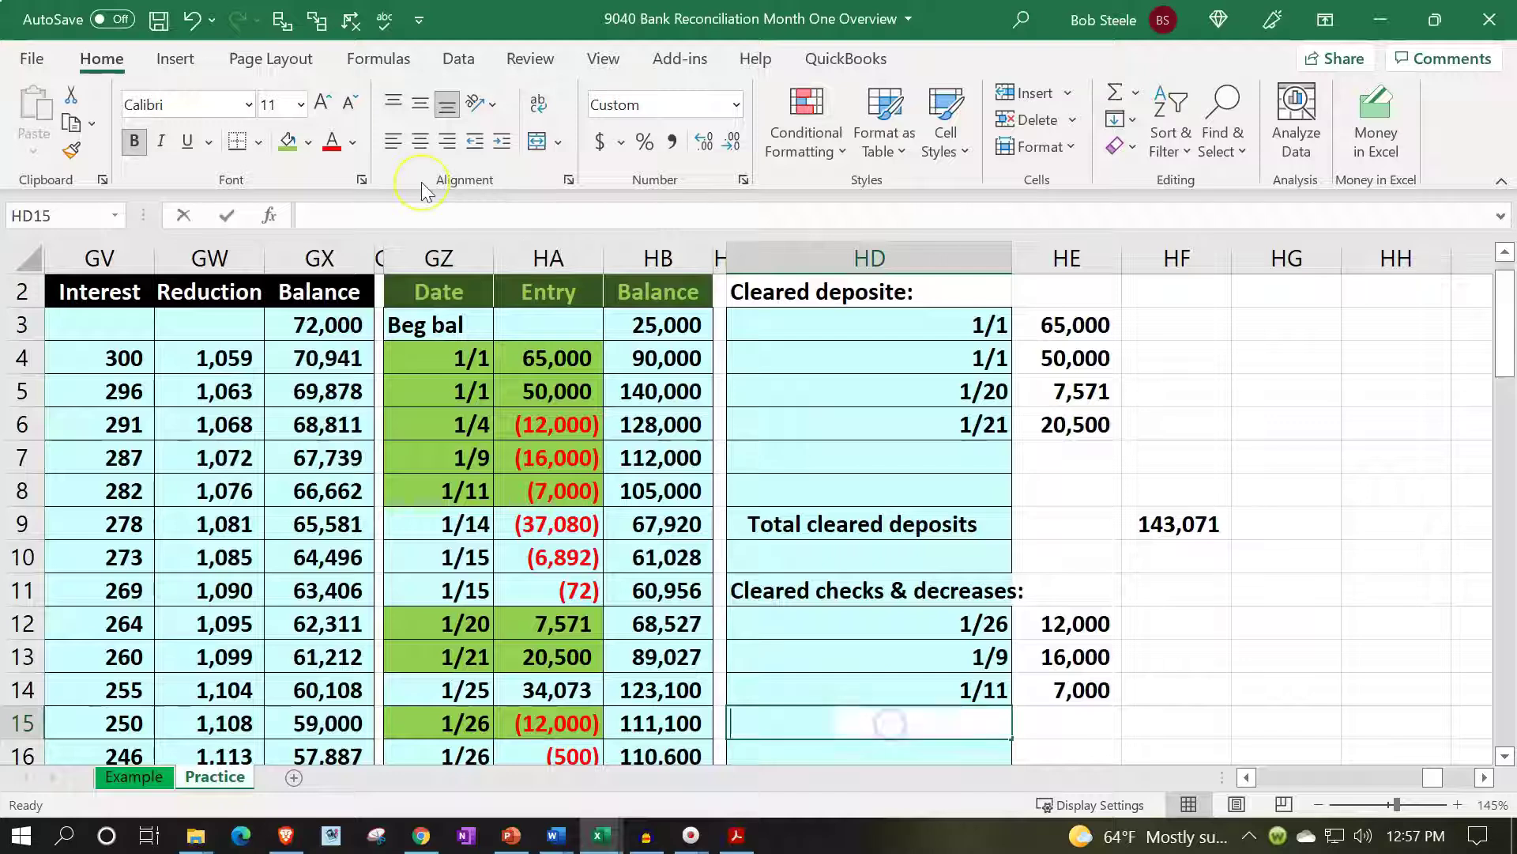
pyautogui.press('Up')
pyautogui.press('Up')
pyautogui.press('Up')
pyautogui.press('Up')
pyautogui.press('Up')
pyautogui.press('Left')
pyautogui.press('Left')
pyautogui.press('Left')
pyautogui.press('Left')
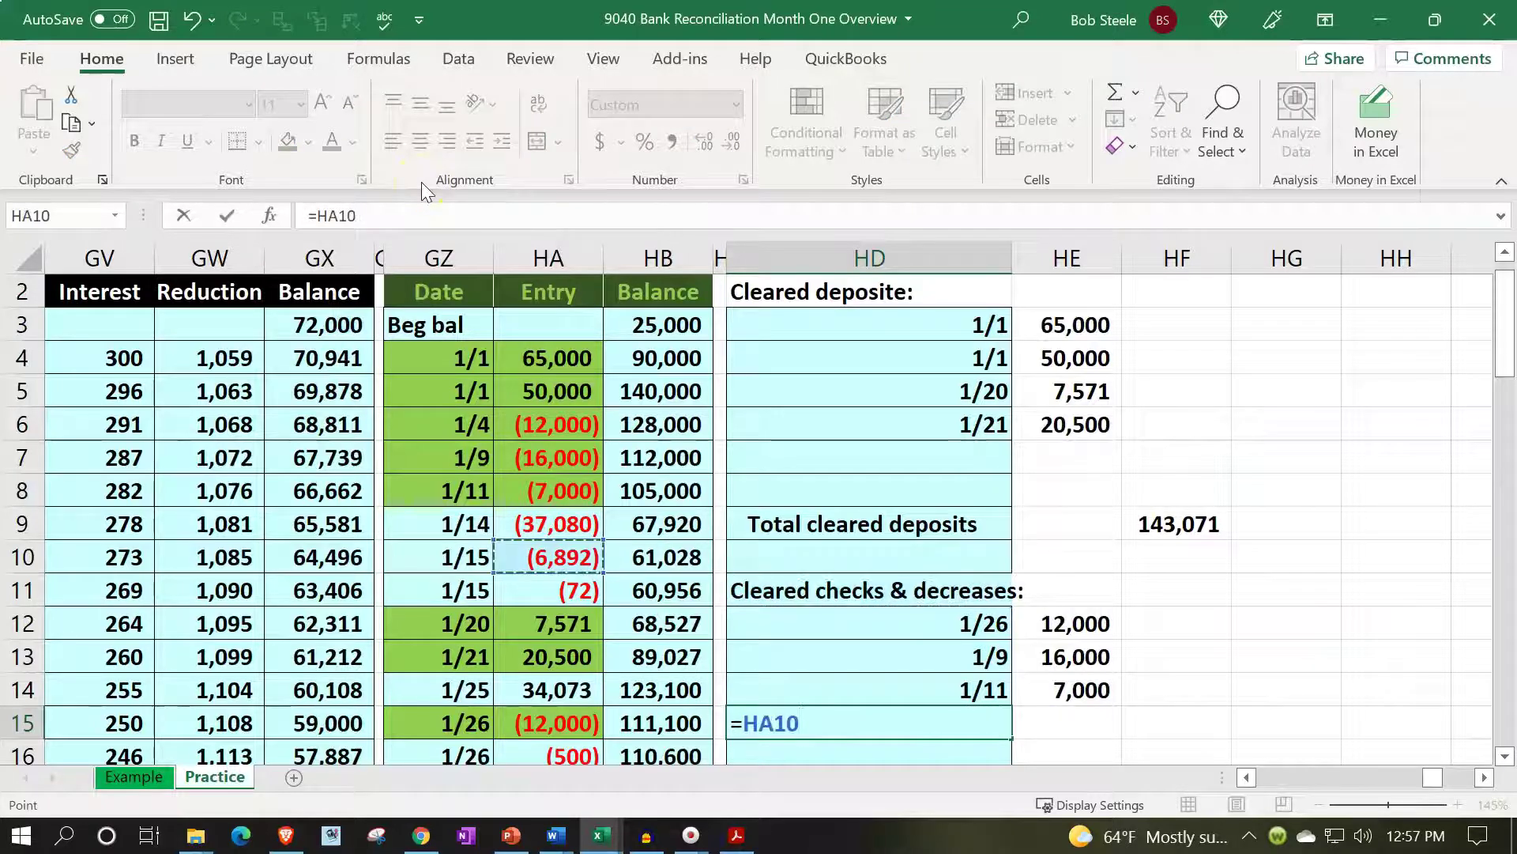
pyautogui.press('Tab')
# Bring the fourth cleared check's amount into HE15 as a positive number with -HA10
pyautogui.write('-')
pyautogui.press('Left')
pyautogui.press('Left')
pyautogui.press('Left')
pyautogui.press('Up')
pyautogui.press('Up')
pyautogui.press('Up')
pyautogui.press('Up')
pyautogui.press('Up')
pyautogui.press('Left')
pyautogui.press('Return')
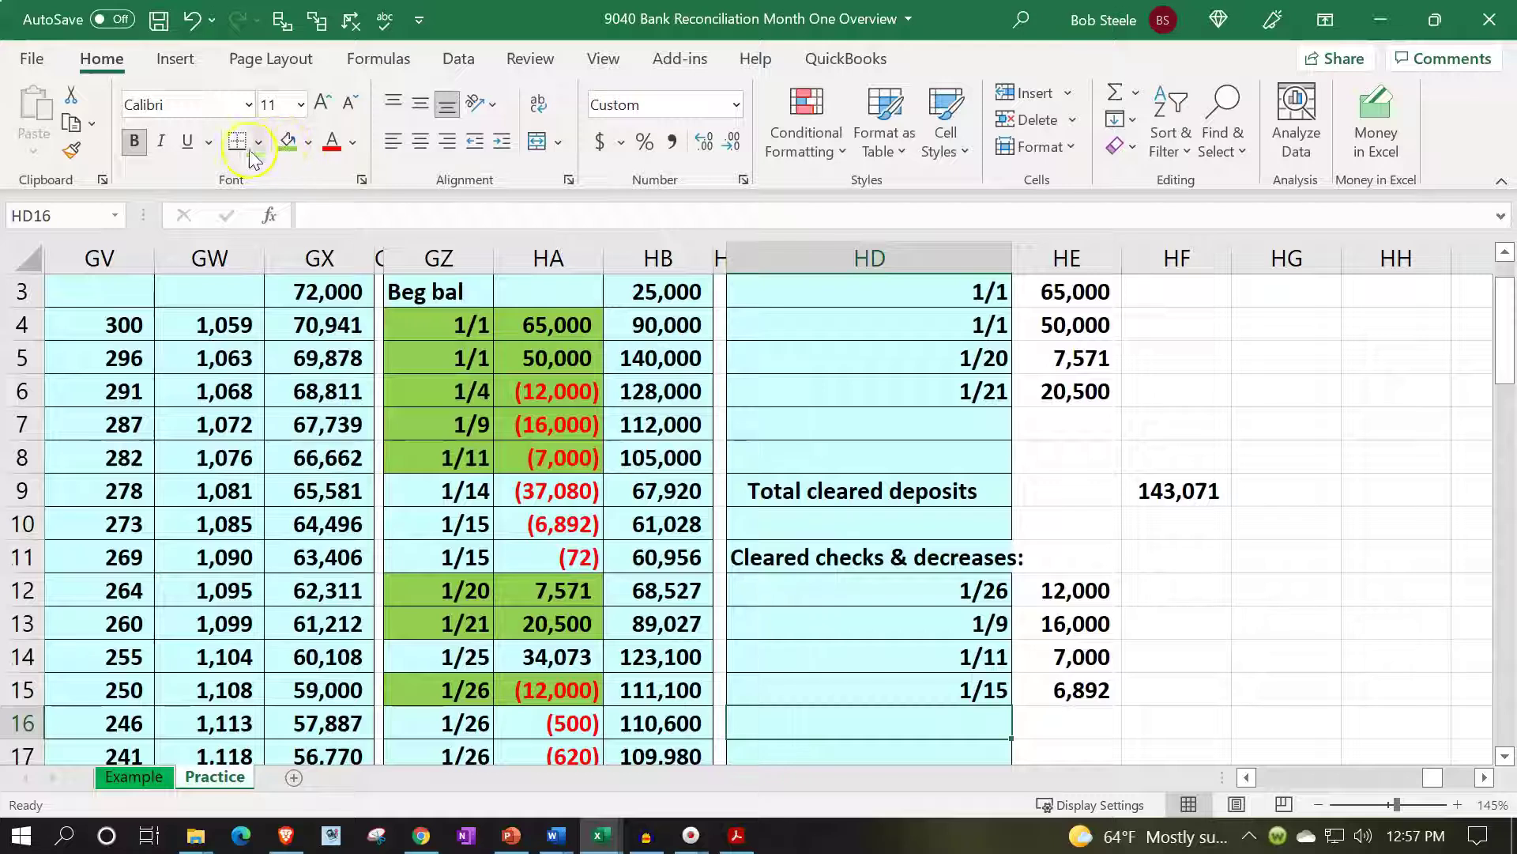
# Fill the 6,892 ledger entry in GZ10:HA10 with light green, and look up check 1006's 72.00 amount in the bank statement PDF
pyautogui.moveTo(415, 506); pyautogui.dragTo(545, 524)
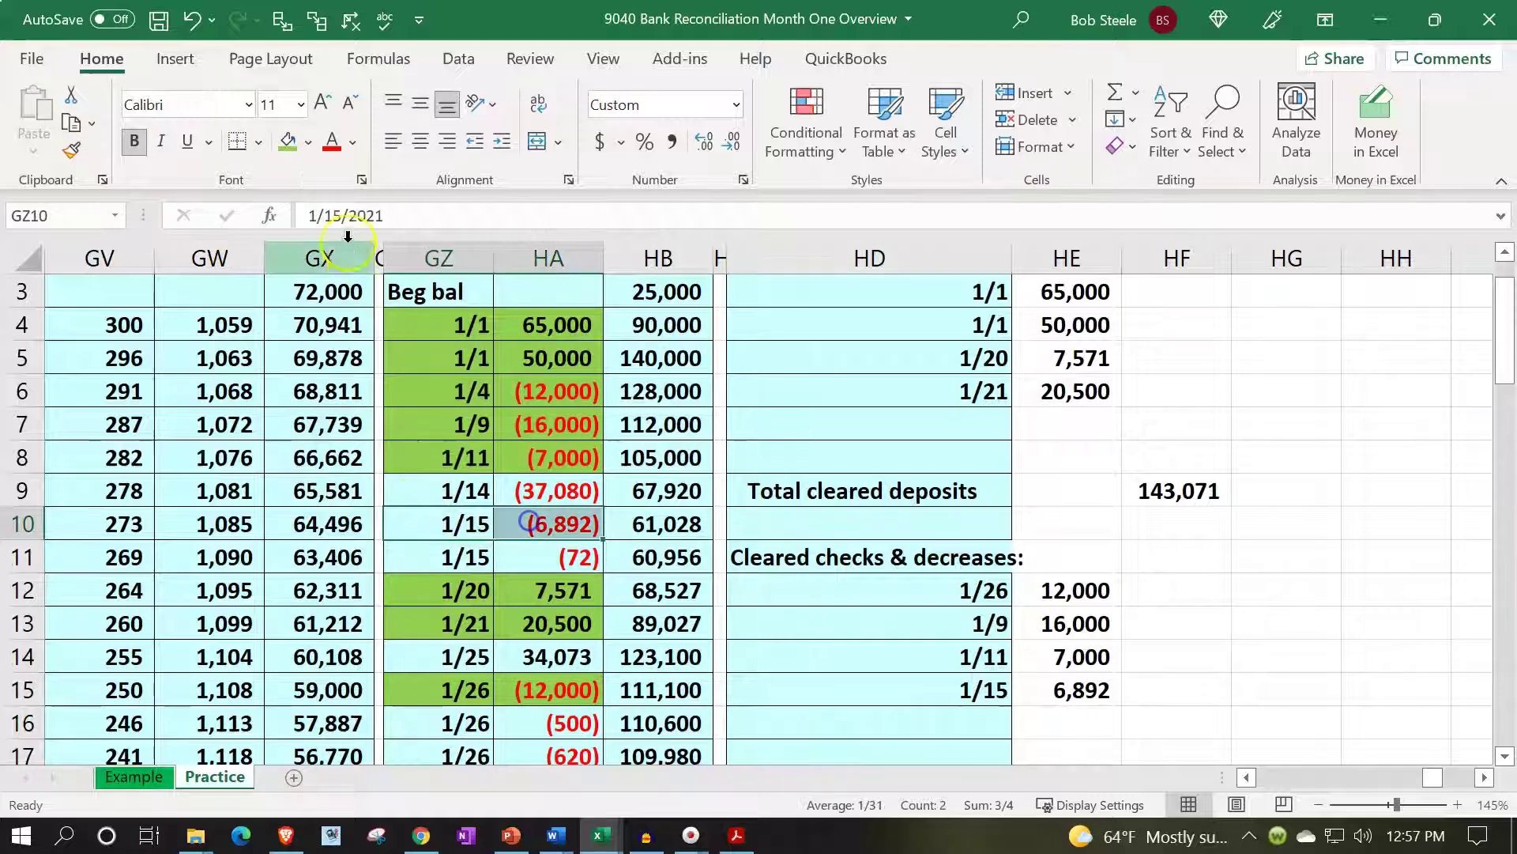
pyautogui.click(737, 836)
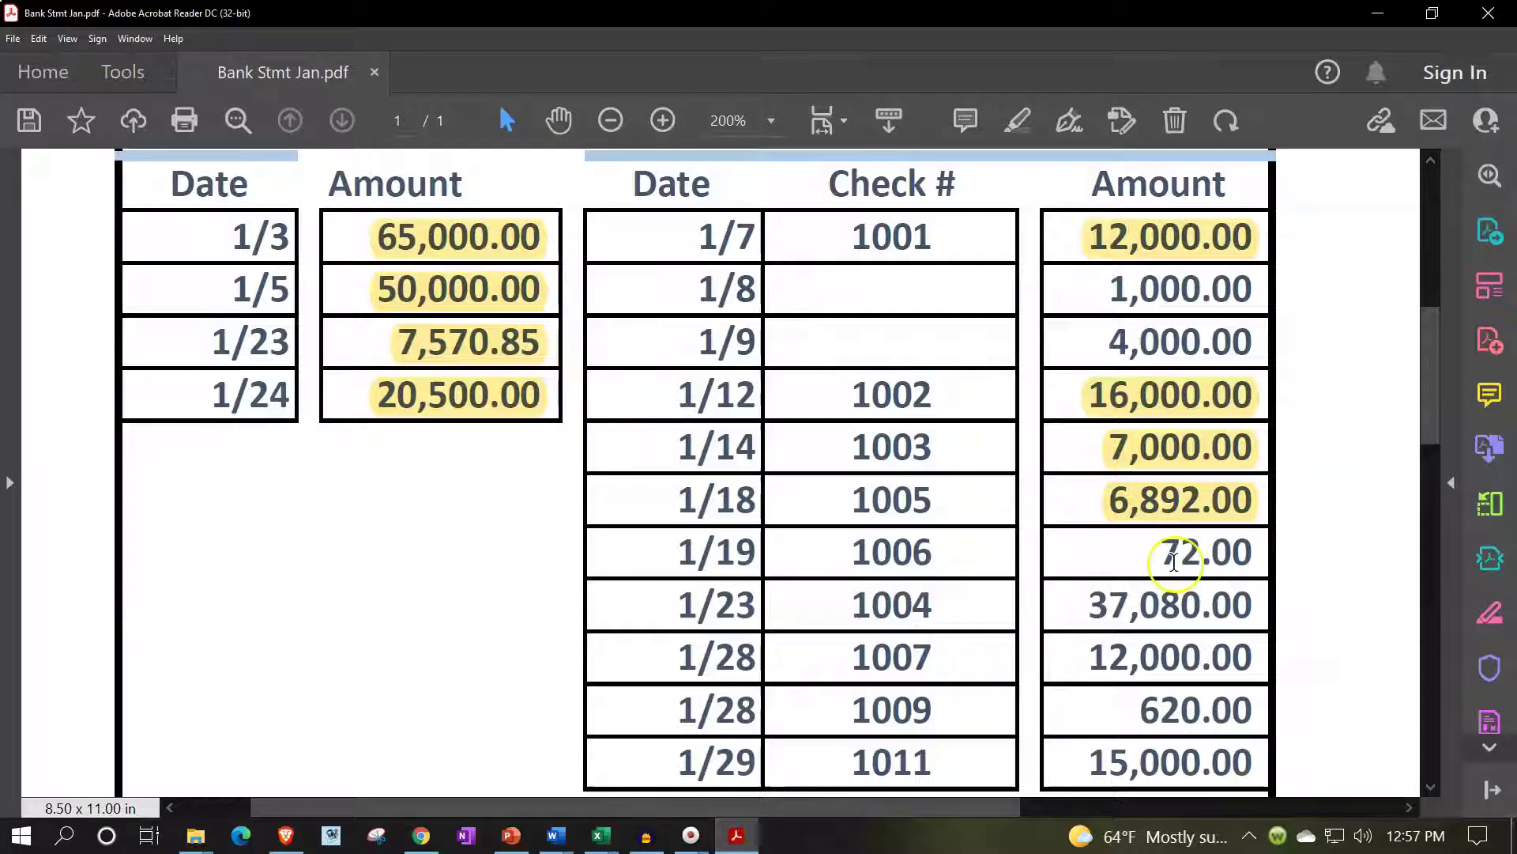
pyautogui.click(739, 836)
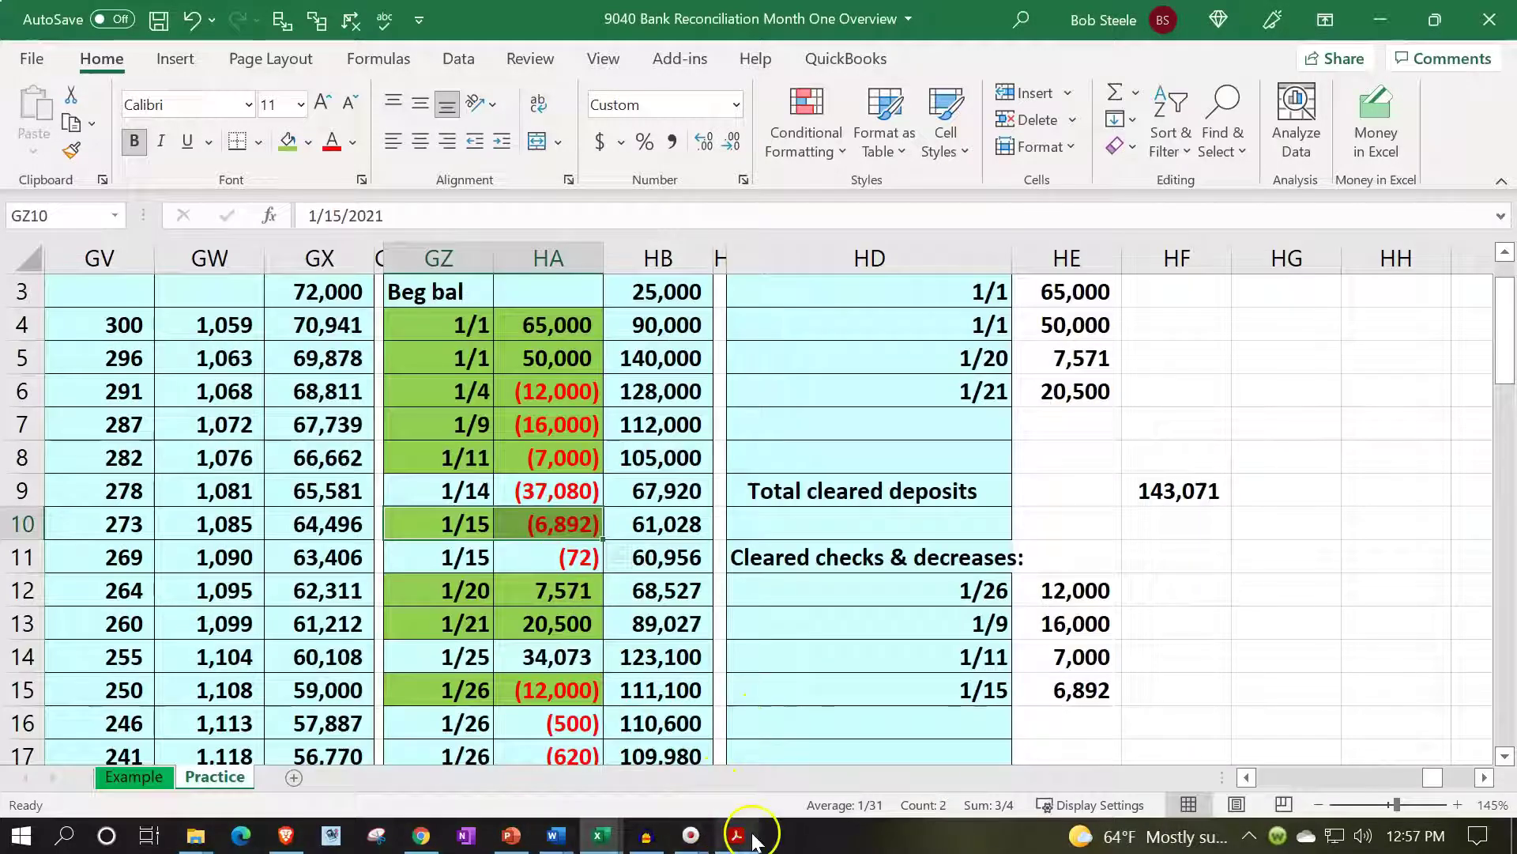
# Bring the fifth cleared check's date into HD16 with =GZ11
pyautogui.click(997, 724)
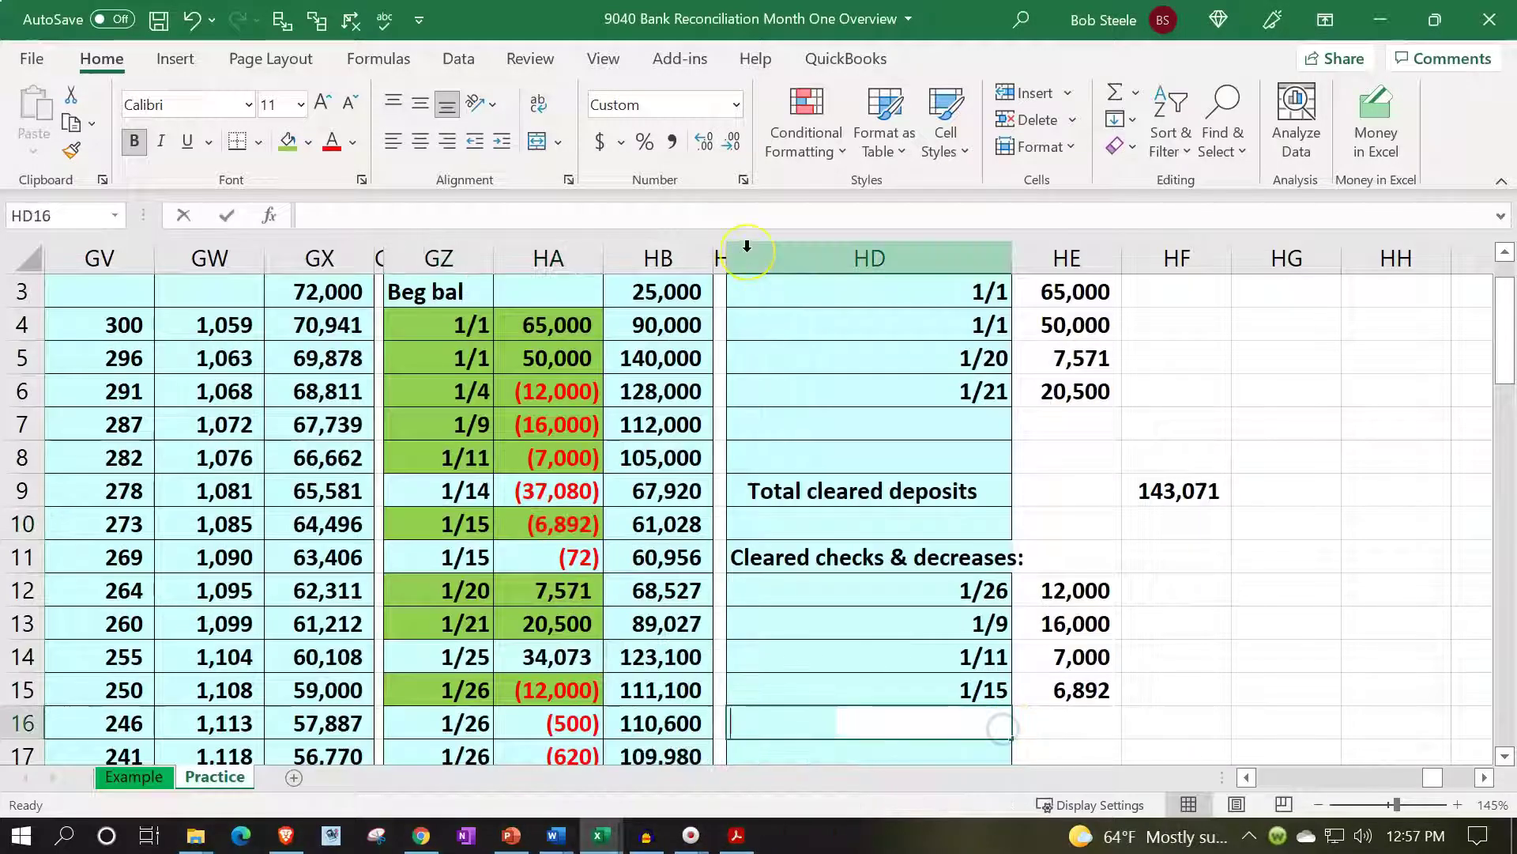
pyautogui.write('=')
pyautogui.press('Up')
pyautogui.press('Up')
pyautogui.press('Up')
pyautogui.press('Up')
pyautogui.press('Up')
pyautogui.press('Left')
pyautogui.press('Left')
pyautogui.press('Left')
pyautogui.press('Left')
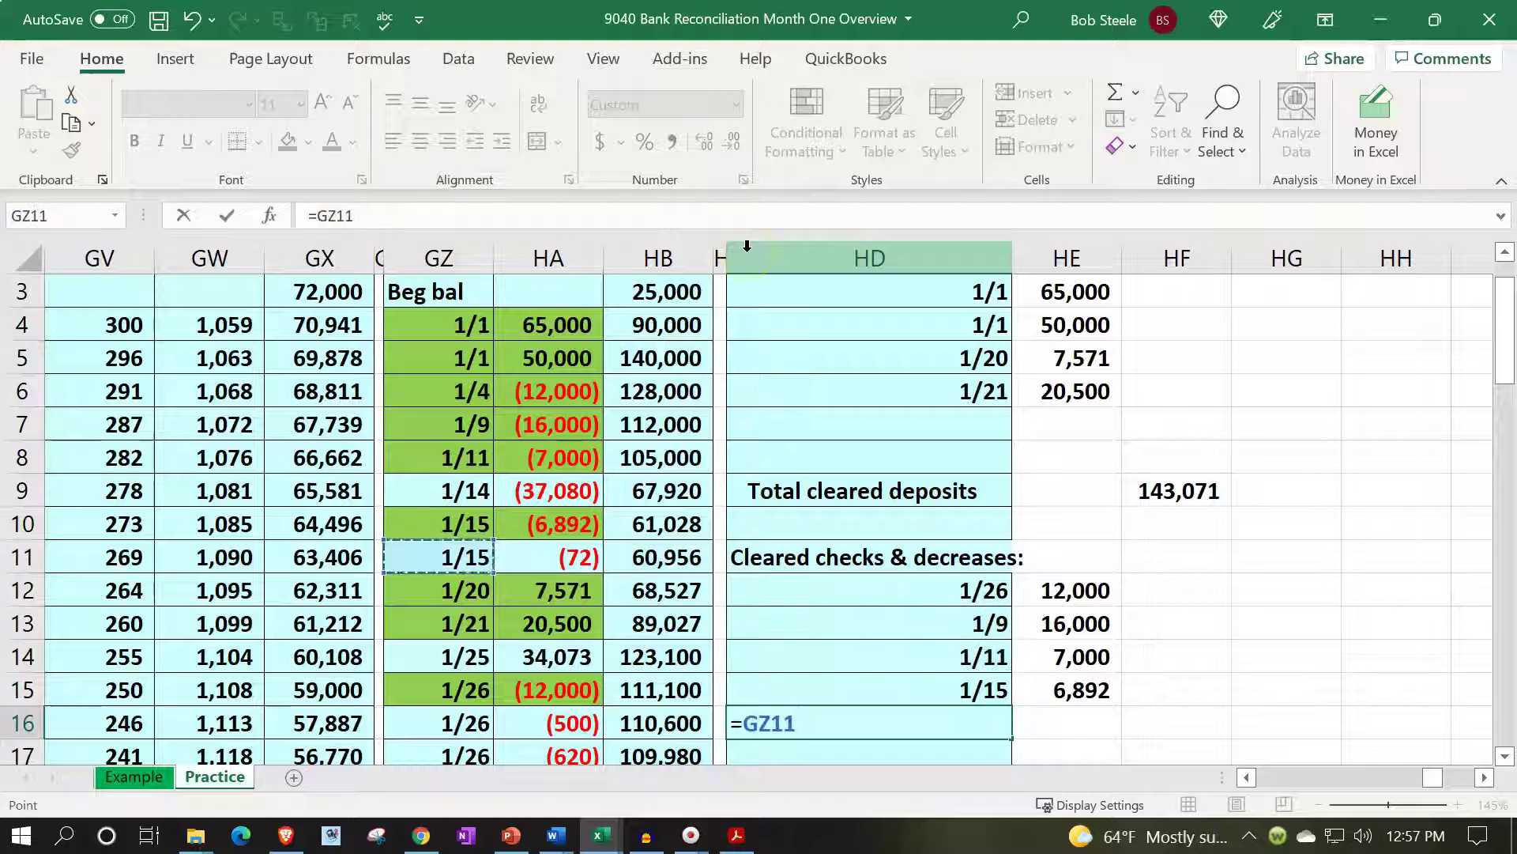
pyautogui.press('Tab')
# Bring the fifth cleared check's amount into HE16 as a positive number with -HA11
pyautogui.write('-')
pyautogui.press('Left')
pyautogui.press('Left')
pyautogui.press('Left')
pyautogui.press('Left')
pyautogui.press('Up')
pyautogui.press('Up')
pyautogui.press('Up')
pyautogui.press('Up')
pyautogui.press('Up')
pyautogui.press('Return')
# Fill the 72 ledger entry in GZ11:HA11 with light green, and highlight check 1006's 72.00 amount in the bank statement PDF
pyautogui.moveTo(468, 524); pyautogui.dragTo(518, 525)
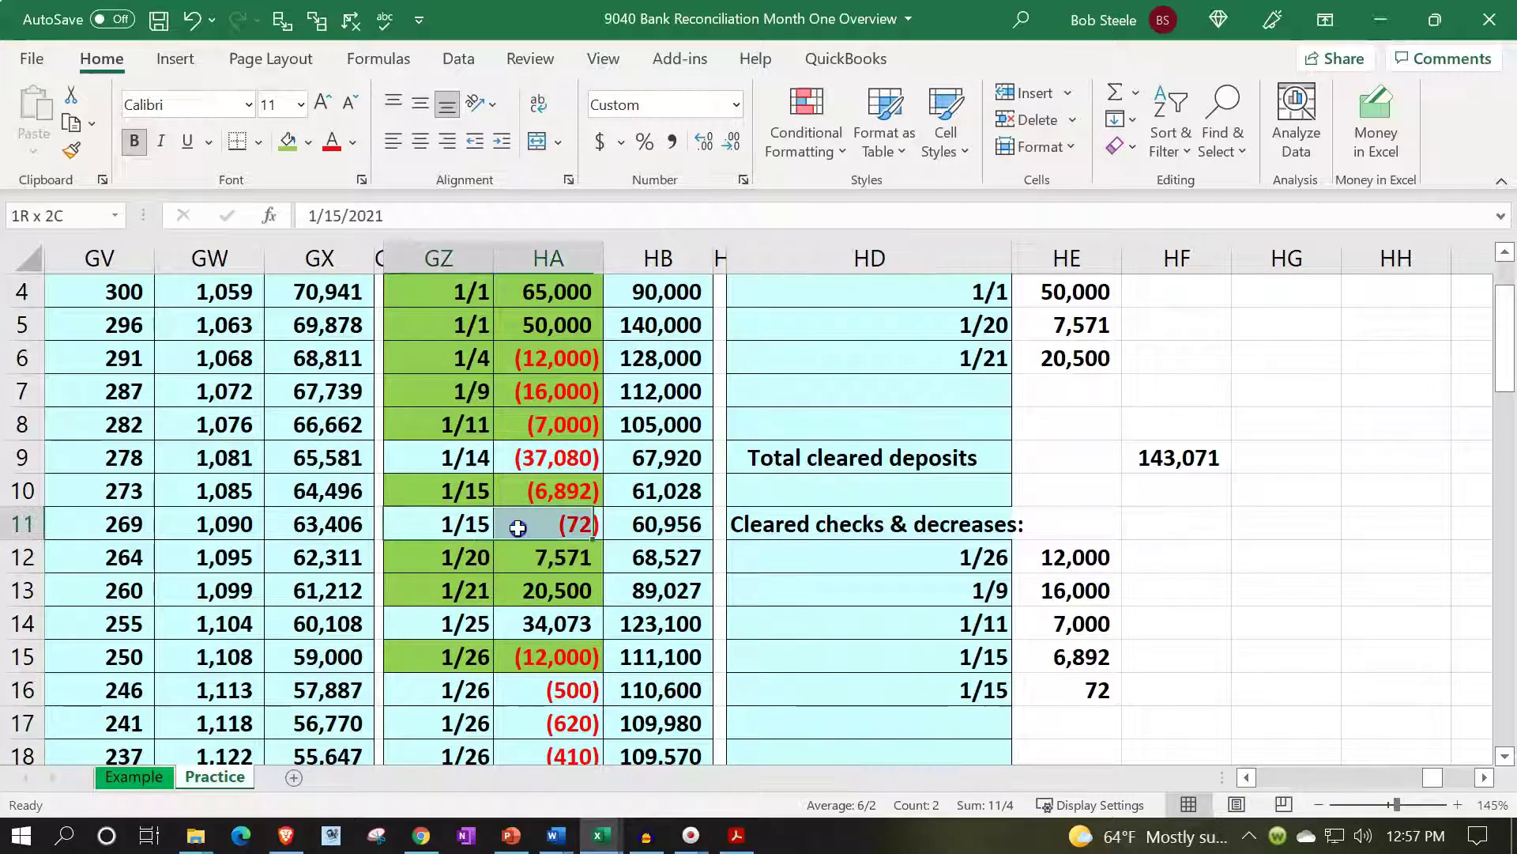
pyautogui.click(737, 836)
pyautogui.moveTo(1155, 550); pyautogui.dragTo(1260, 552)
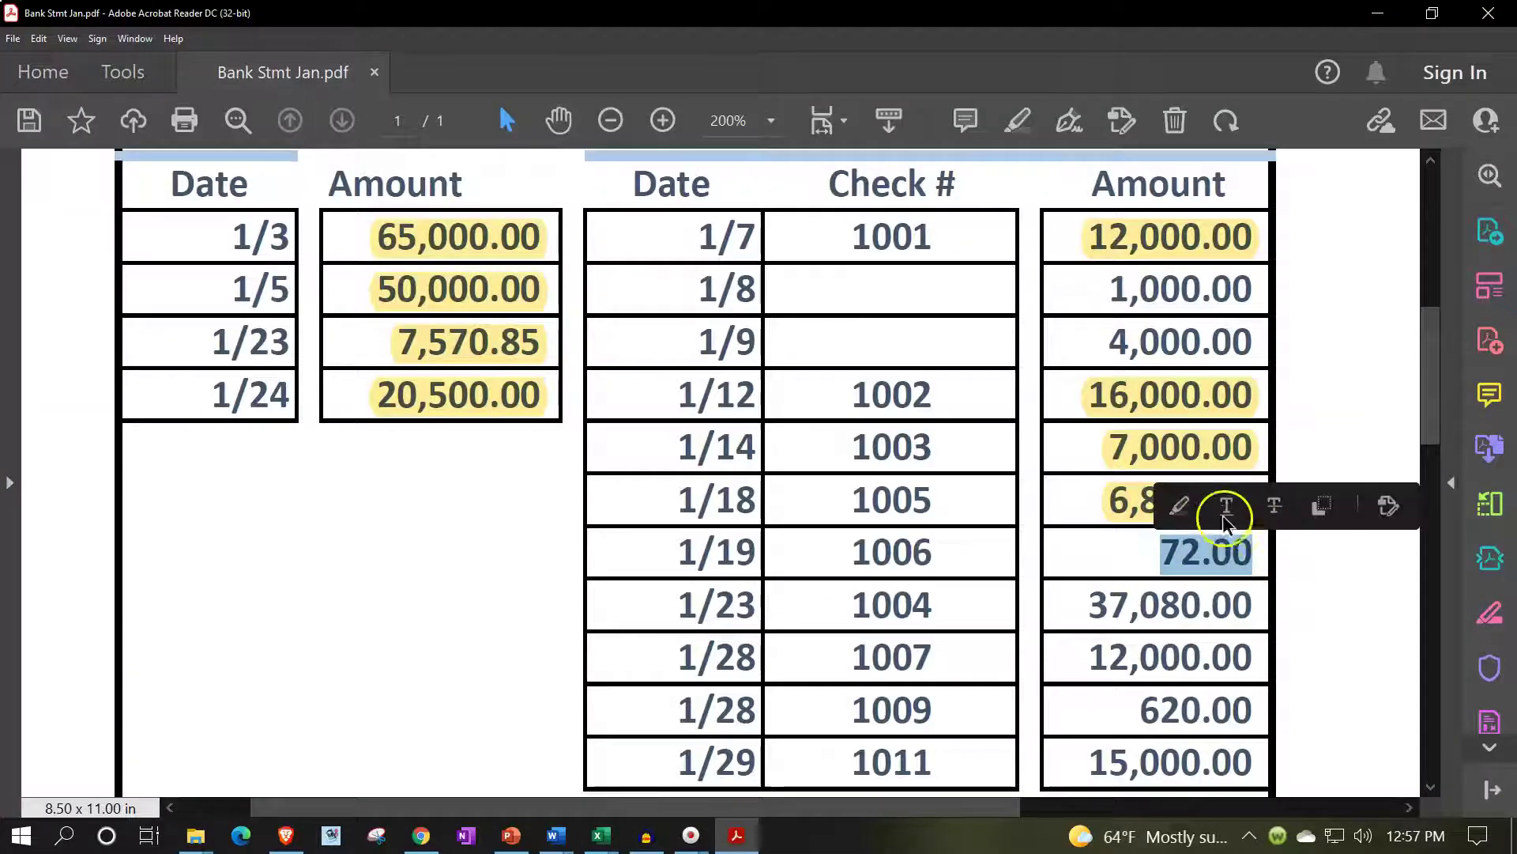
pyautogui.click(1180, 505)
pyautogui.scroll(-1, 1070, 532)
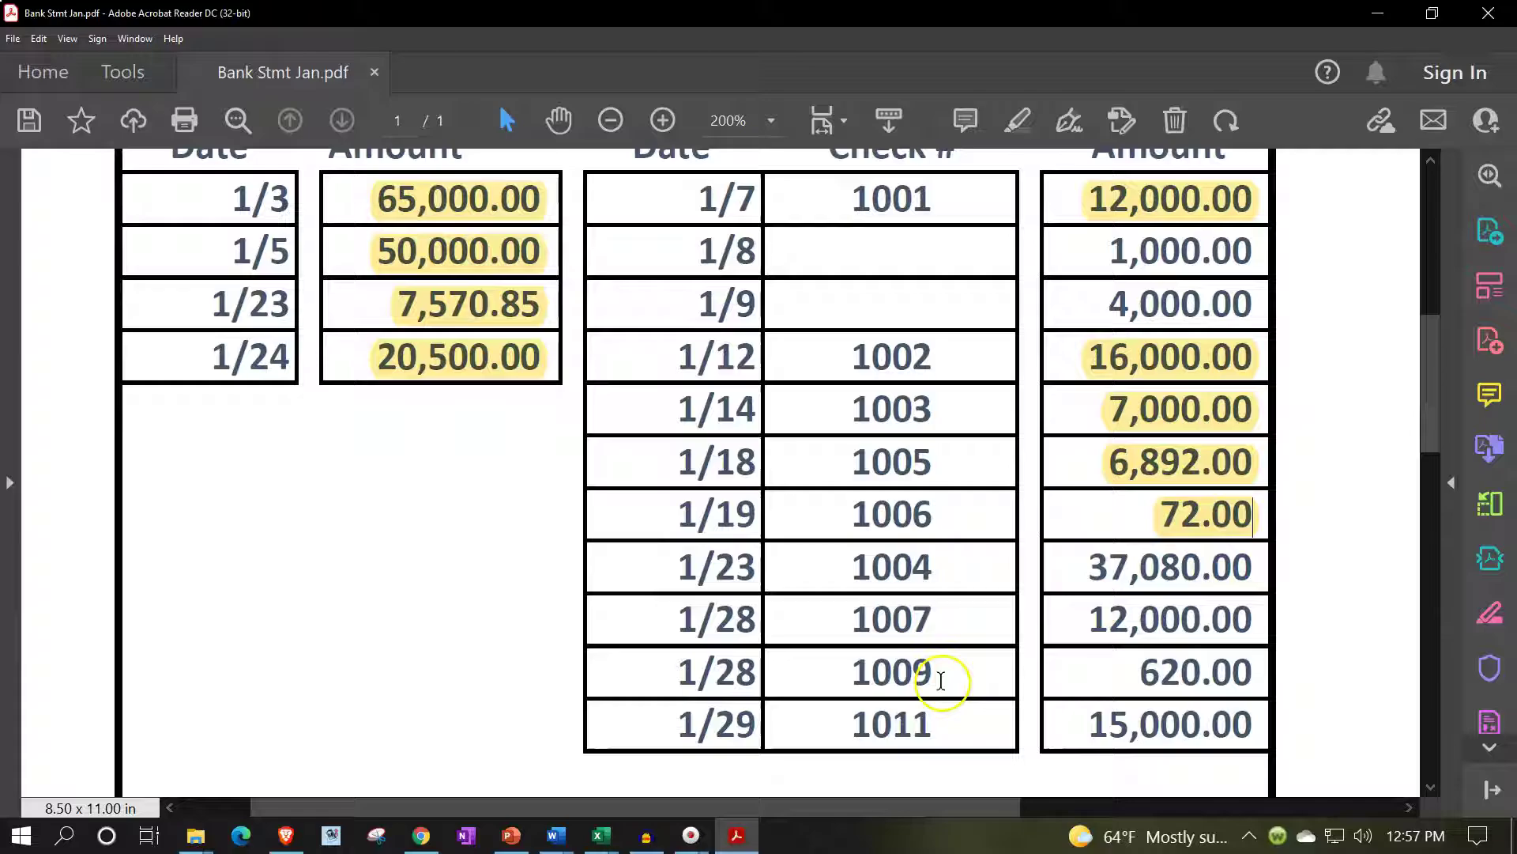
pyautogui.click(737, 835)
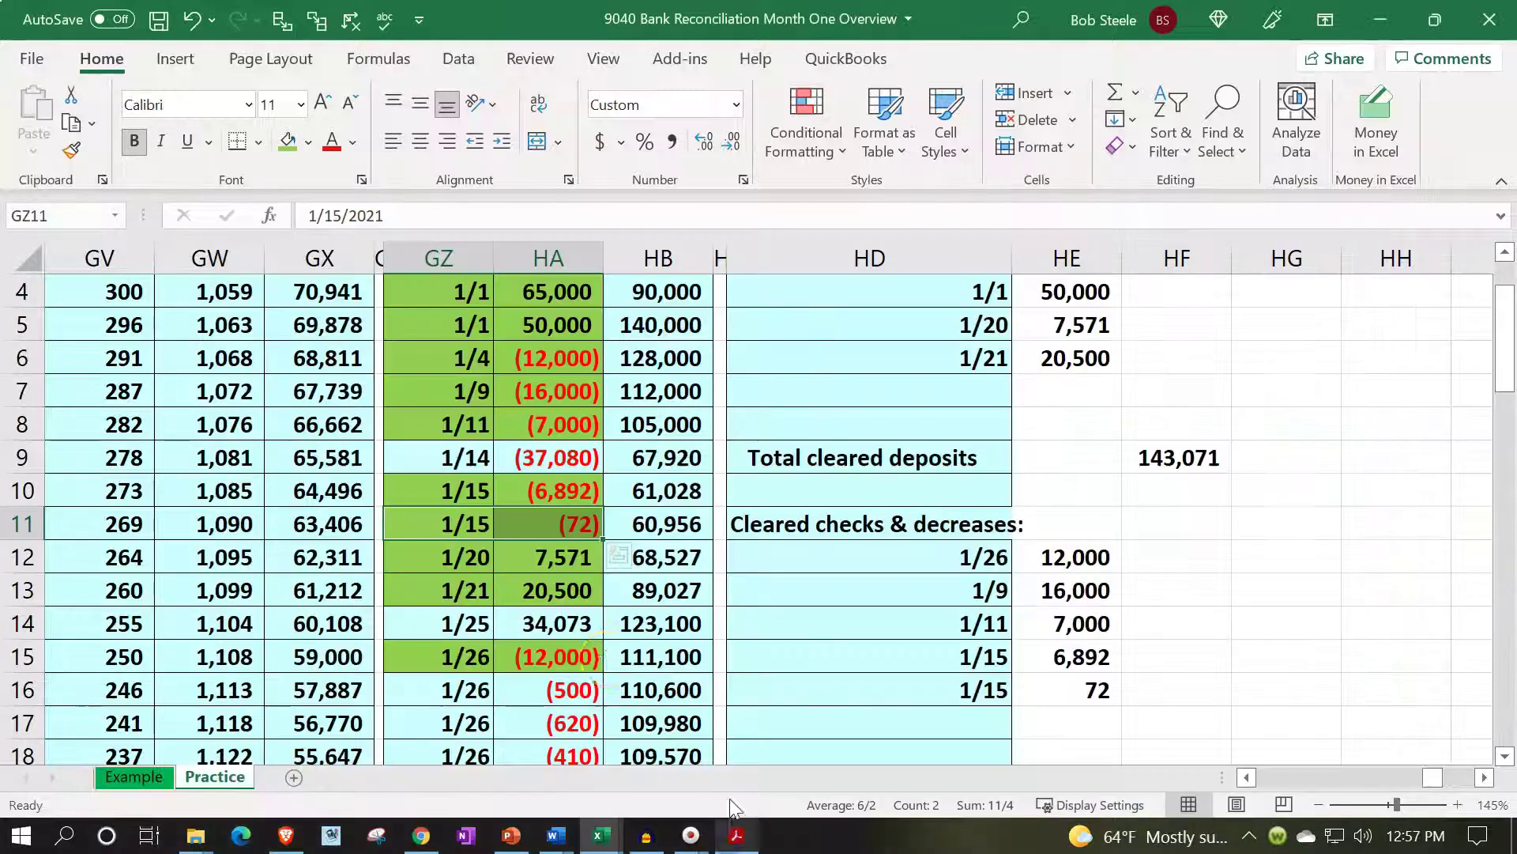
# Bring the sixth cleared check's date into HD17 with =GZ9
pyautogui.click(976, 719)
pyautogui.write('=')
pyautogui.press('Up')
pyautogui.press('Up')
pyautogui.press('Up')
pyautogui.press('Up')
pyautogui.press('Up')
pyautogui.press('Up')
pyautogui.press('Up')
pyautogui.press('Up')
pyautogui.press('Up')
pyautogui.press('Left')
pyautogui.press('Left')
pyautogui.press('Left')
pyautogui.press('Left')
pyautogui.press('Down')
pyautogui.press('Tab')
pyautogui.write('+')
pyautogui.press('Left')
pyautogui.press('Left')
pyautogui.press('Left')
pyautogui.press('Left')
pyautogui.press('Up')
pyautogui.press('Up')
pyautogui.press('Up')
pyautogui.press('Up')
pyautogui.press('Up')
pyautogui.press('Up')
pyautogui.press('Up')
pyautogui.press('Up')
pyautogui.press('Return')
# Bring the sixth cleared check's amount into HE17 as a positive number with -HA9
pyautogui.press('Up')
pyautogui.write('-')
pyautogui.press('Left')
pyautogui.press('Left')
pyautogui.press('Left')
pyautogui.press('Up')
pyautogui.press('Up')
pyautogui.press('Up')
pyautogui.press('Up')
pyautogui.press('Up')
pyautogui.press('Up')
pyautogui.press('Up')
pyautogui.press('Left')
pyautogui.press('Up')
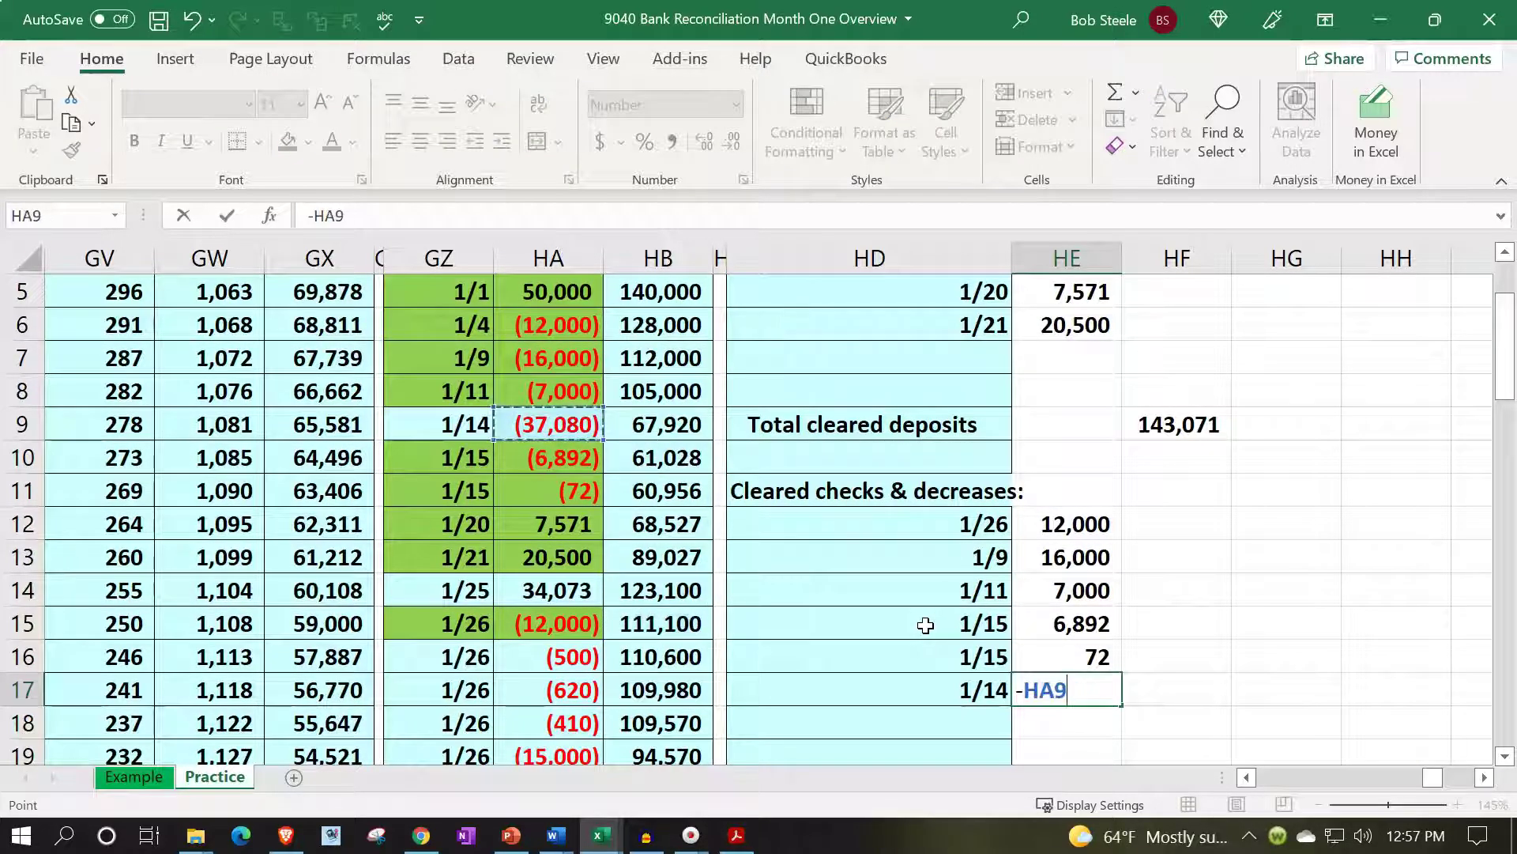
pyautogui.press('Return')
# Fill the 37,080 ledger entry in GZ9:HA9 with light green, and highlight check 1004's 37,080.00 amount in the bank statement PDF
pyautogui.click(470, 416)
pyautogui.moveTo(470, 417); pyautogui.dragTo(553, 424)
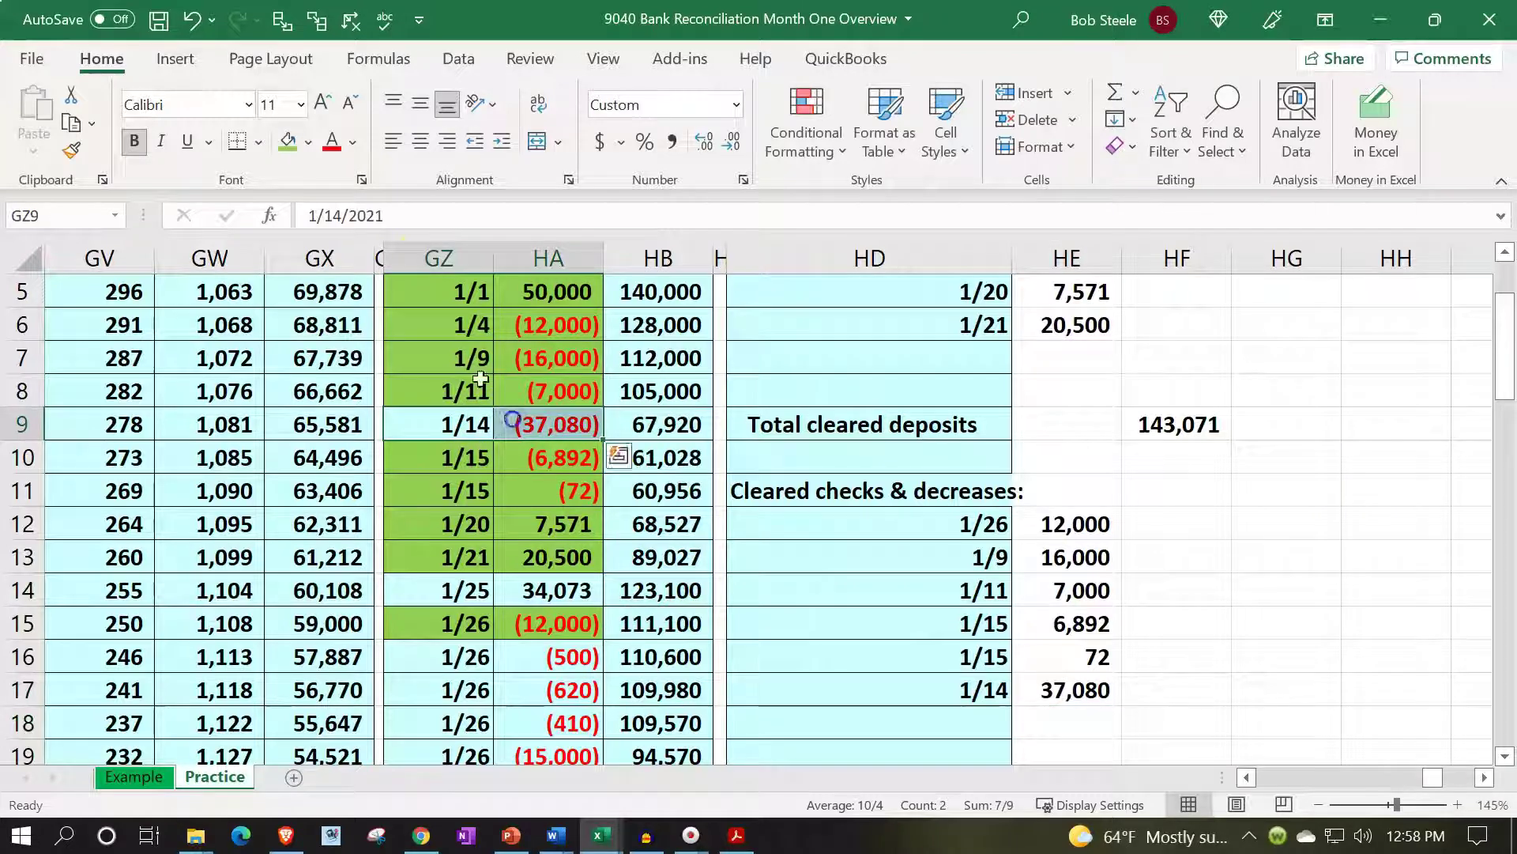
pyautogui.click(288, 142)
pyautogui.scroll(-1, 722, 454)
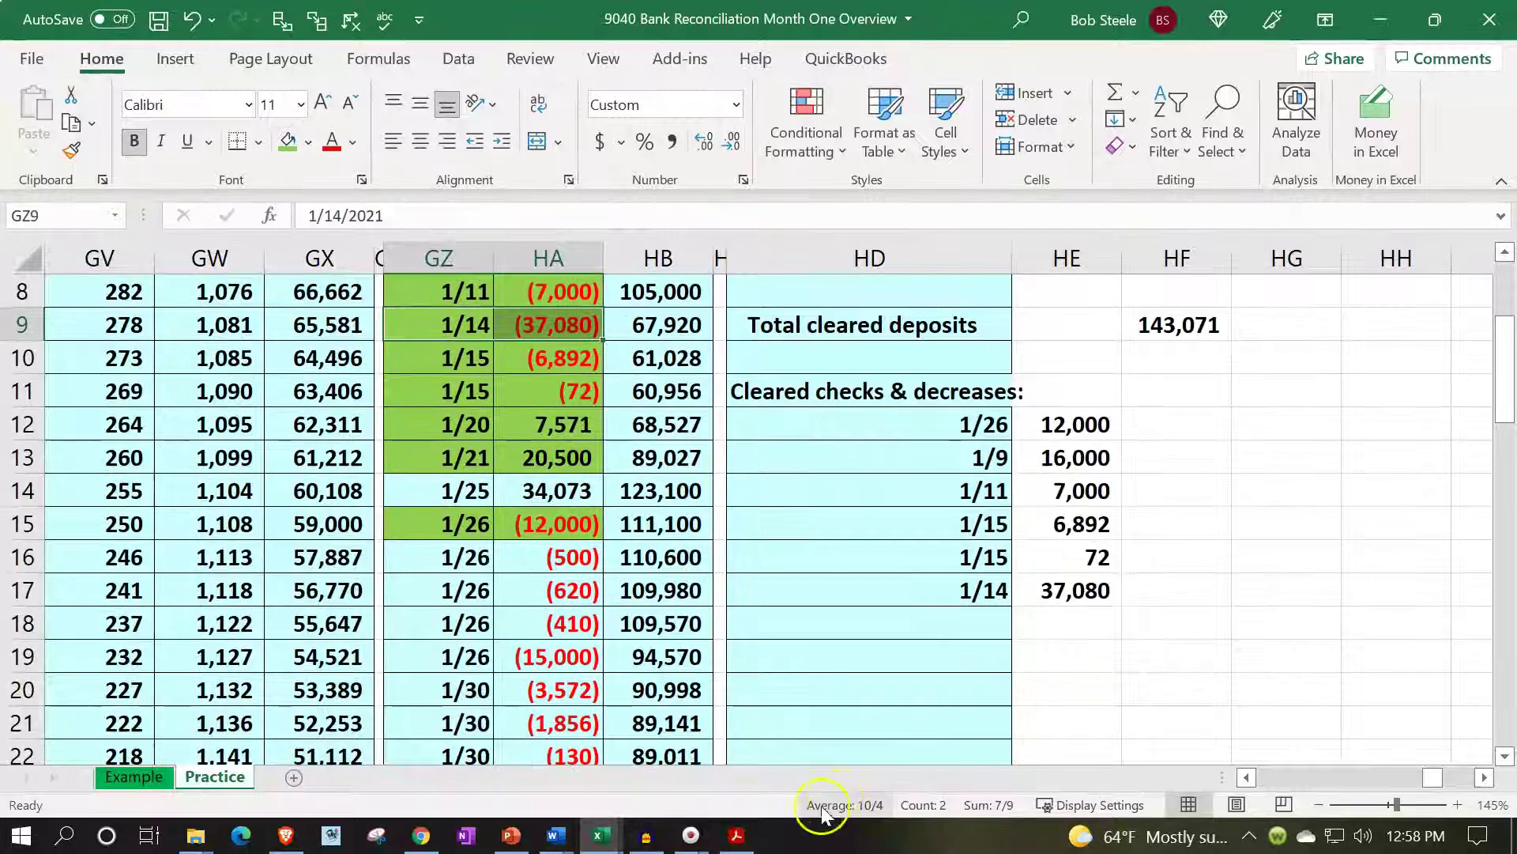
pyautogui.click(736, 835)
pyautogui.moveTo(1081, 569); pyautogui.dragTo(1255, 559)
pyautogui.click(1179, 520)
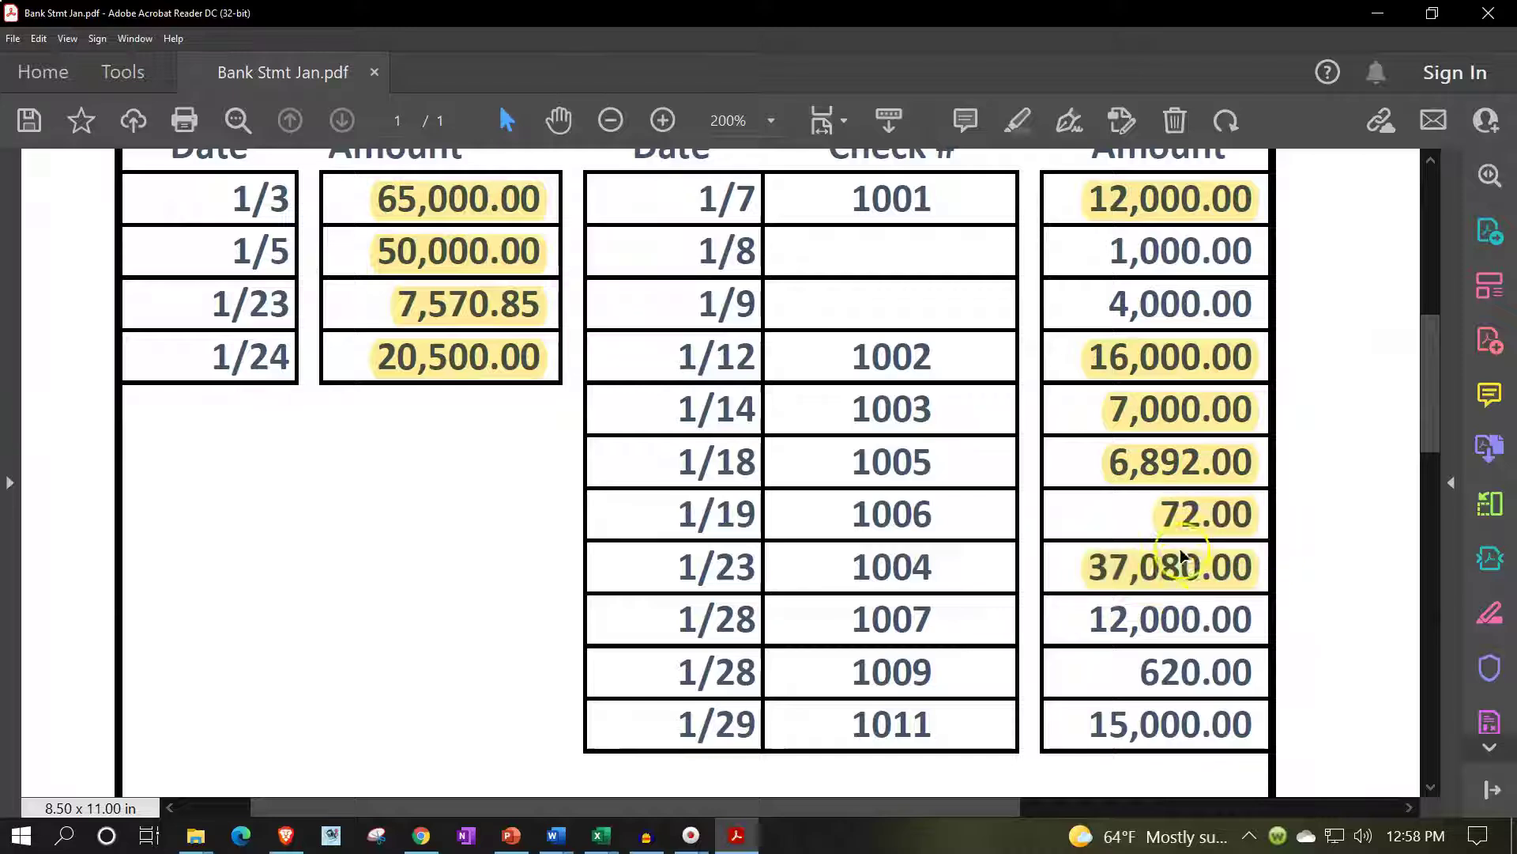
pyautogui.click(740, 837)
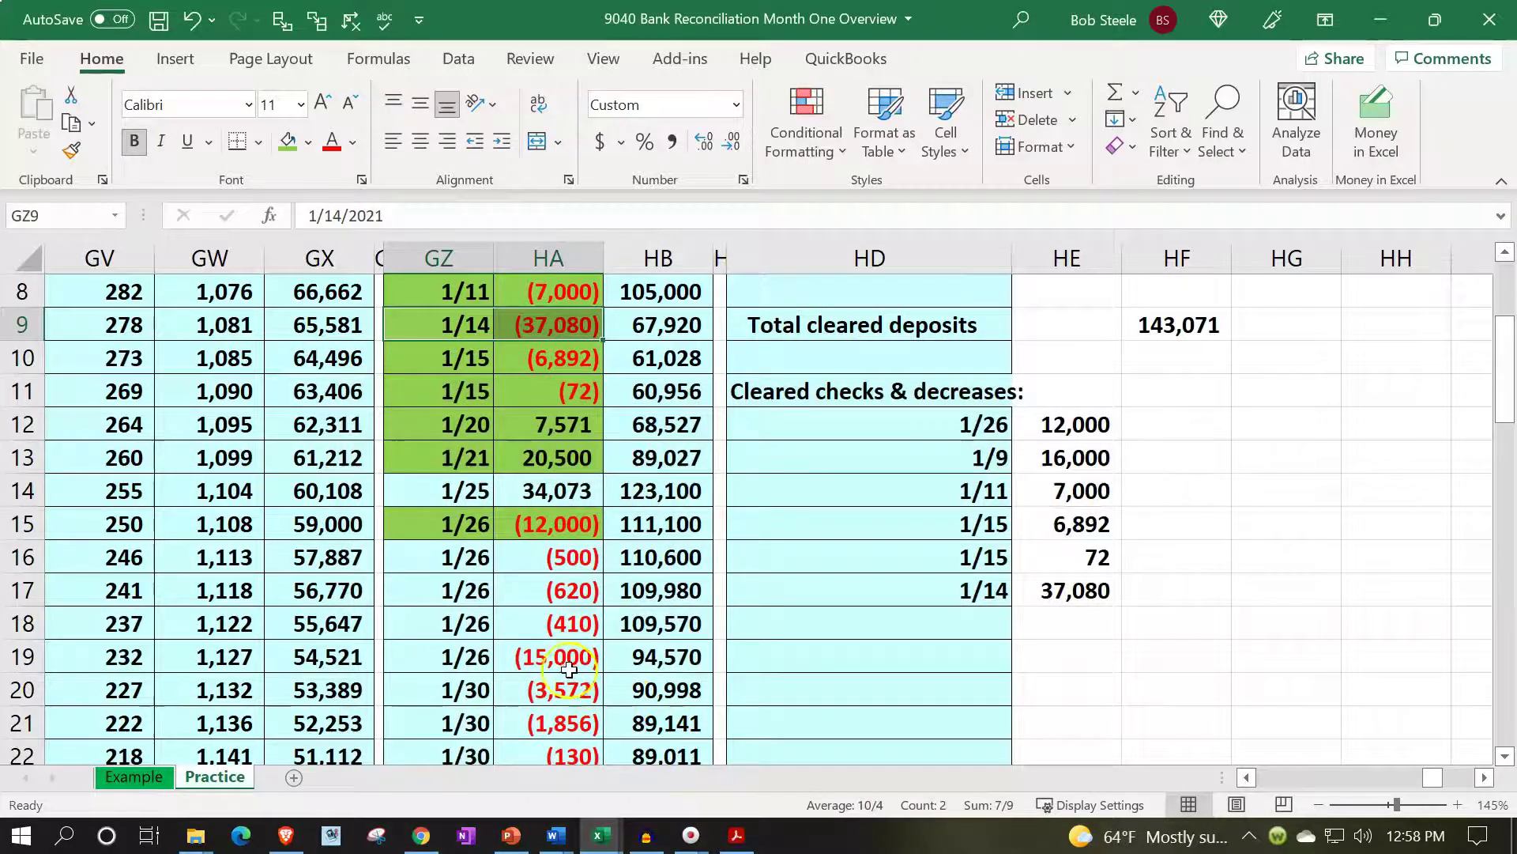
# Compare the ledger's two 12,000 entries with the checks in the bank statement PDF, and inspect which entry HE12 references
pyautogui.scroll(-2, 571, 668)
pyautogui.scroll(1, 572, 668)
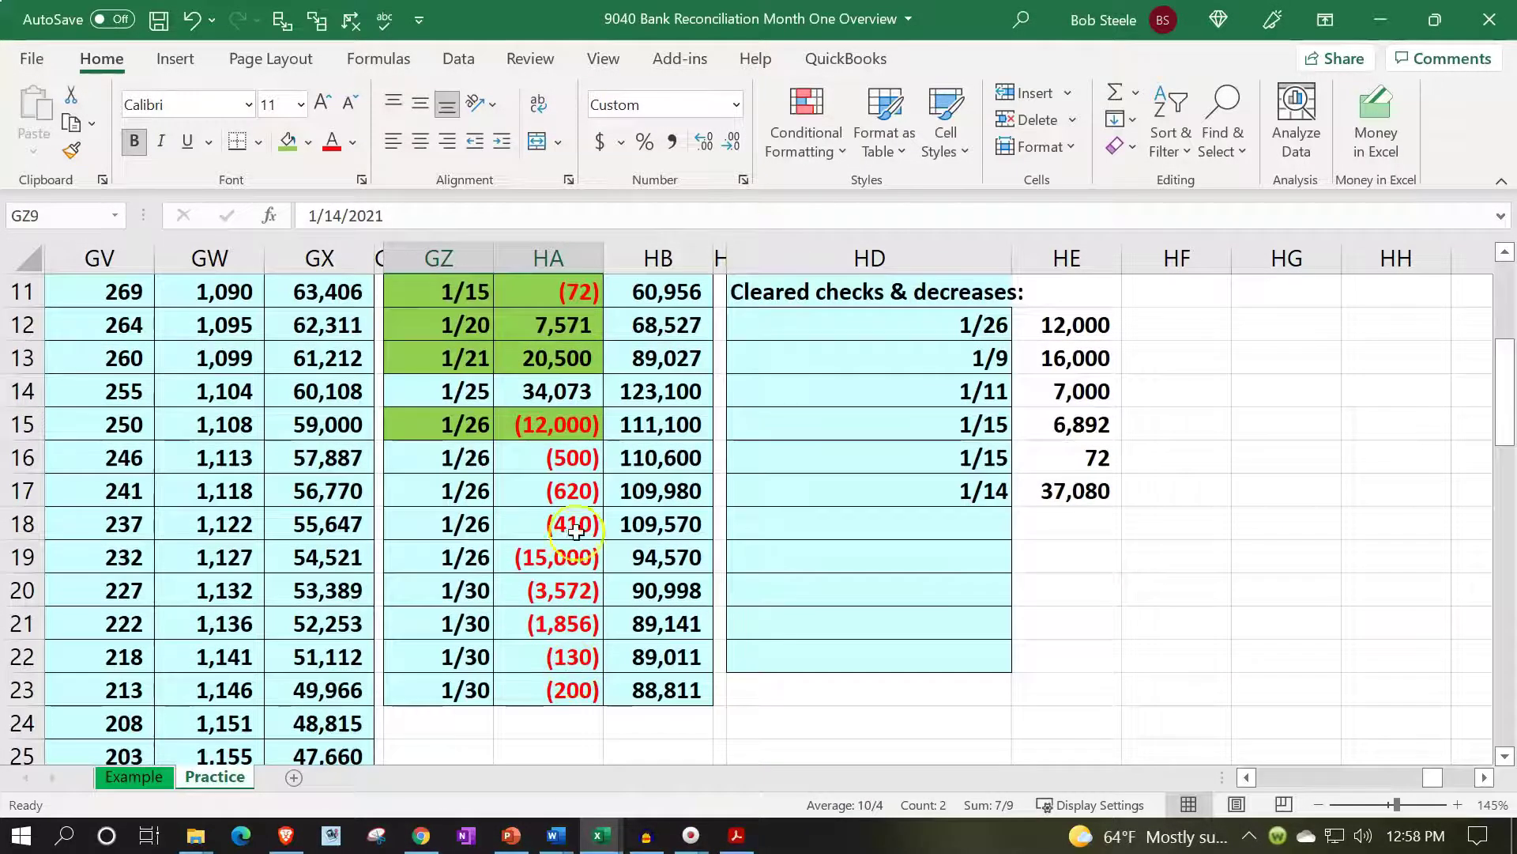
pyautogui.scroll(2, 575, 532)
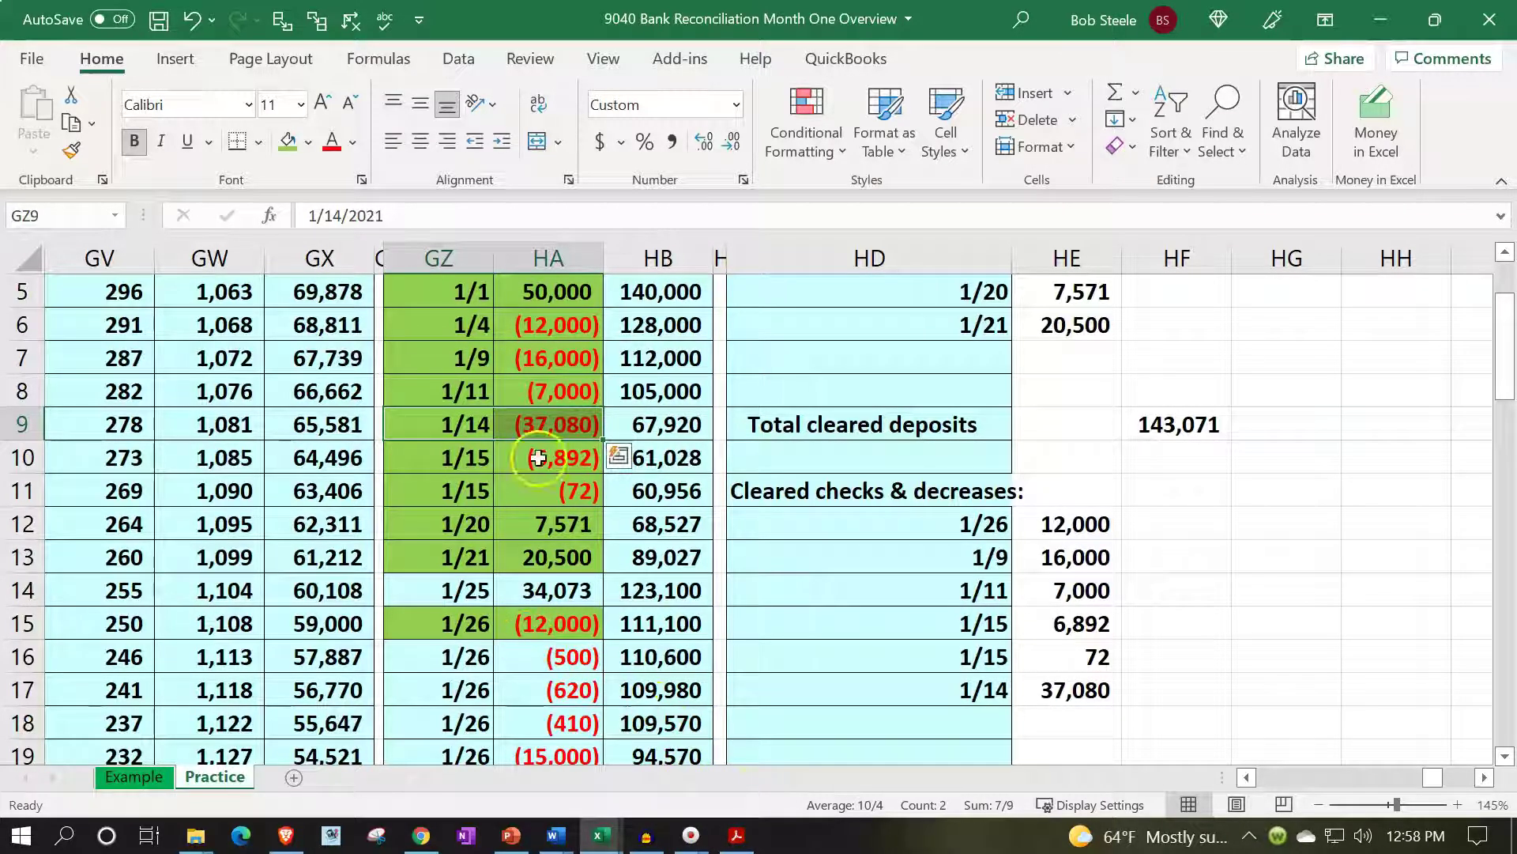
pyautogui.click(737, 836)
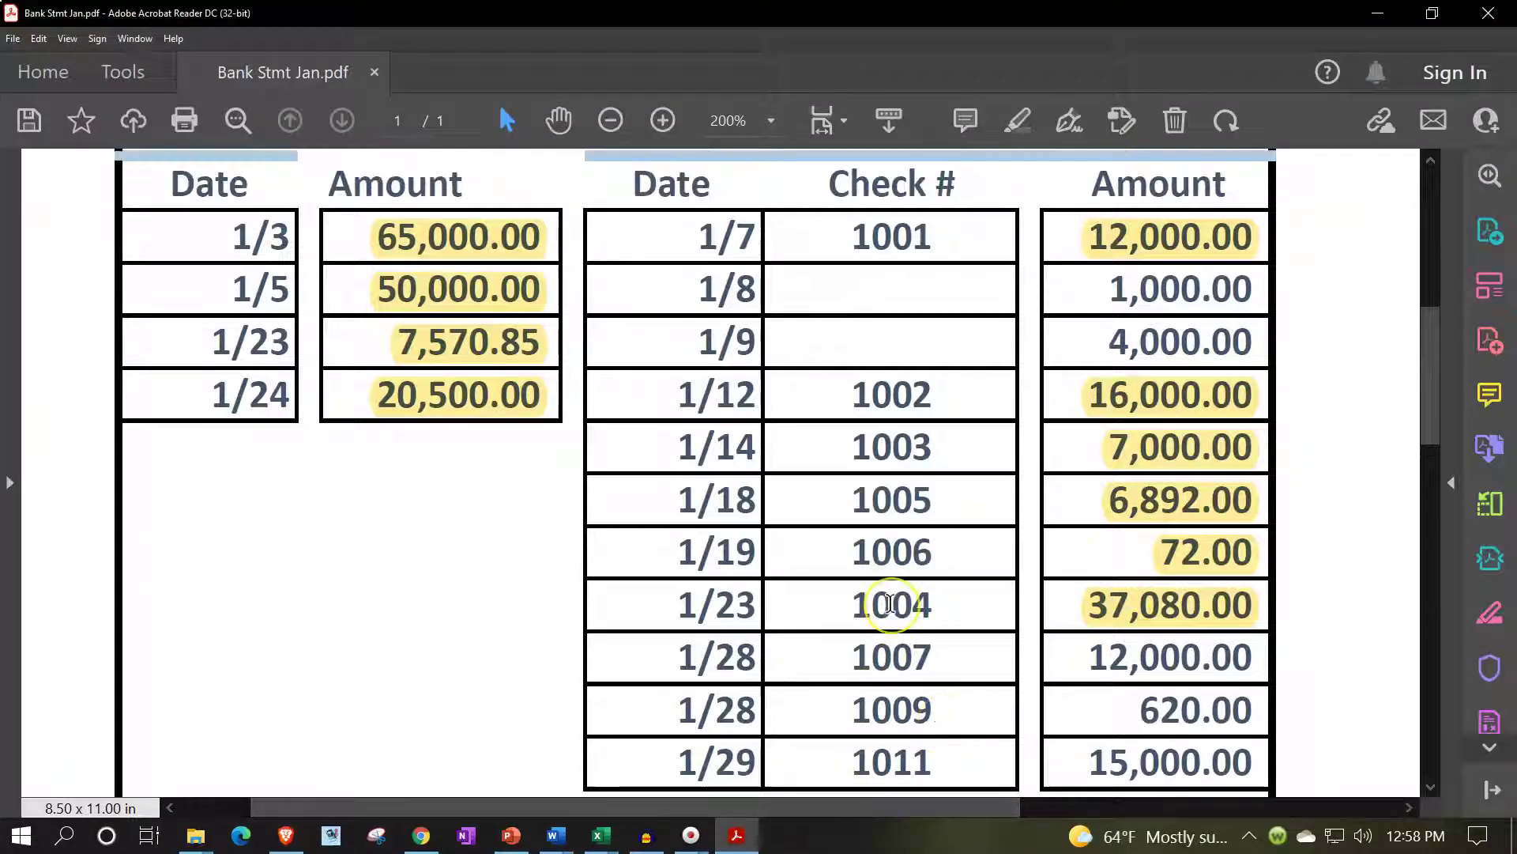
pyautogui.click(741, 830)
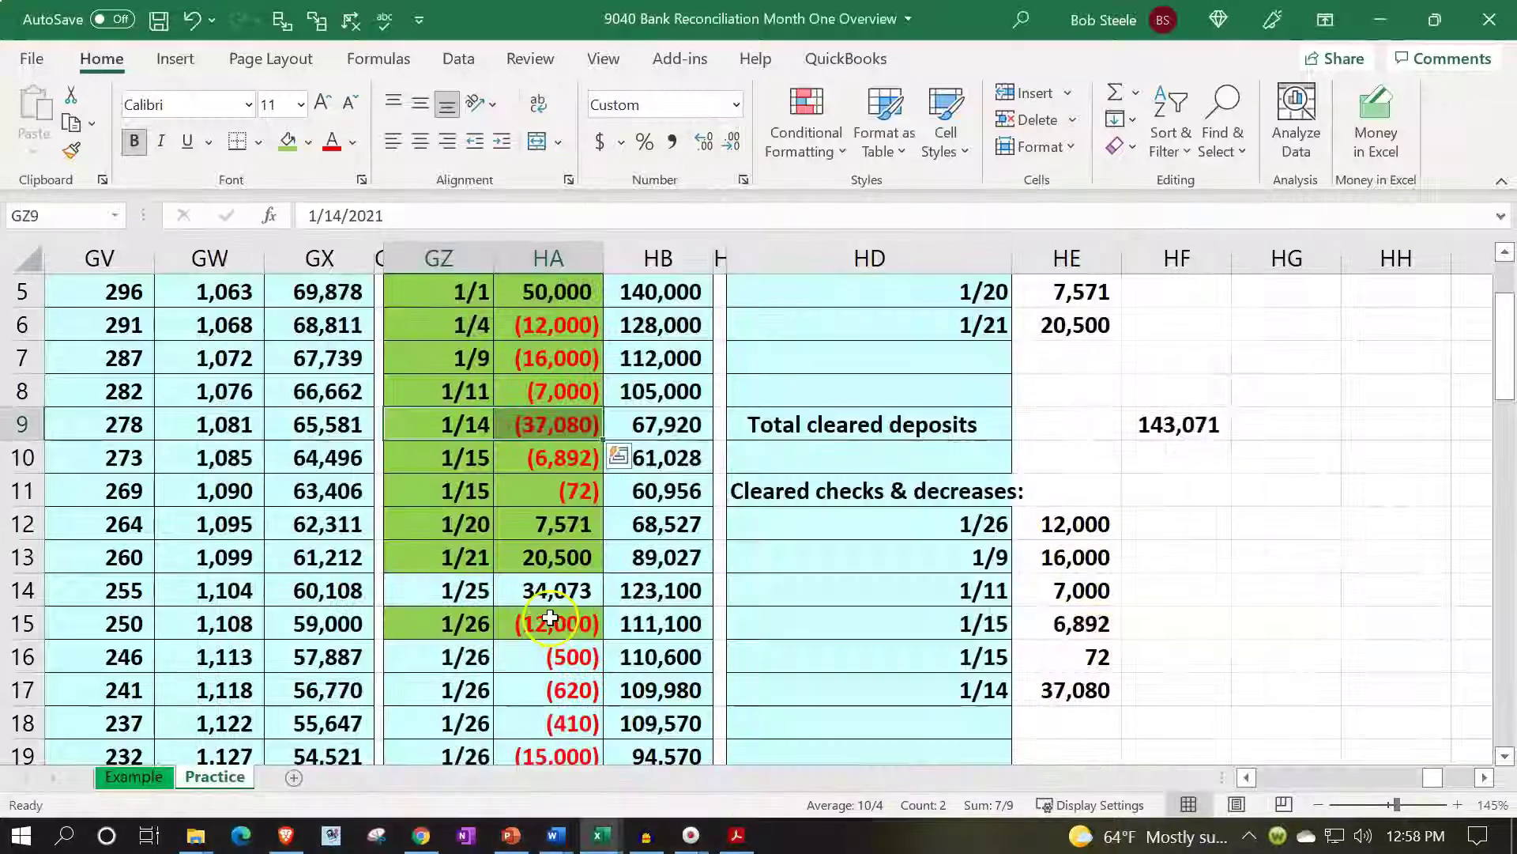
pyautogui.click(850, 701)
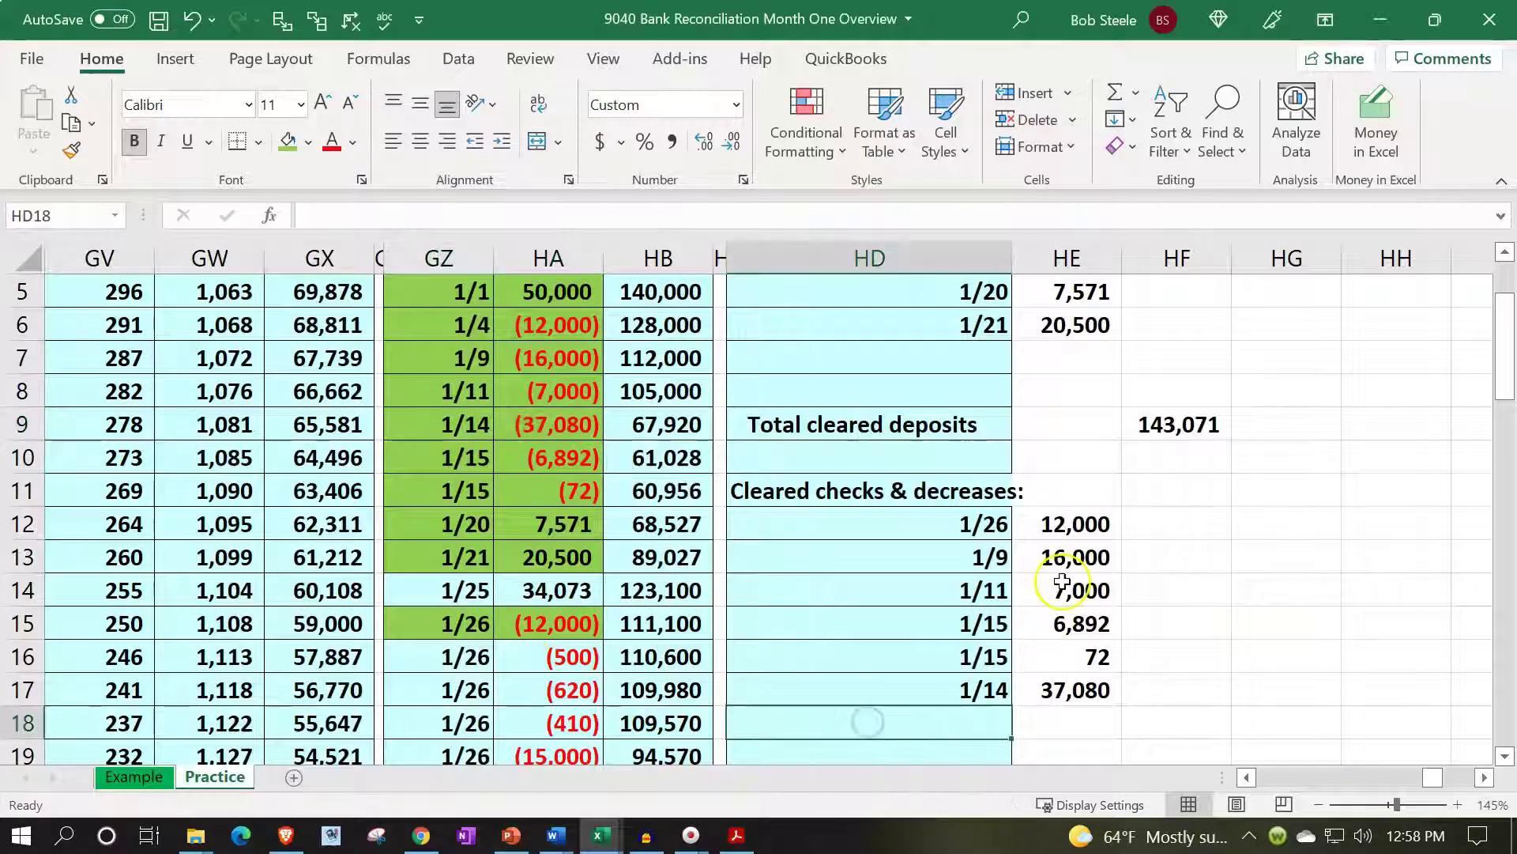
pyautogui.doubleClick(1064, 520)
pyautogui.press('Return')
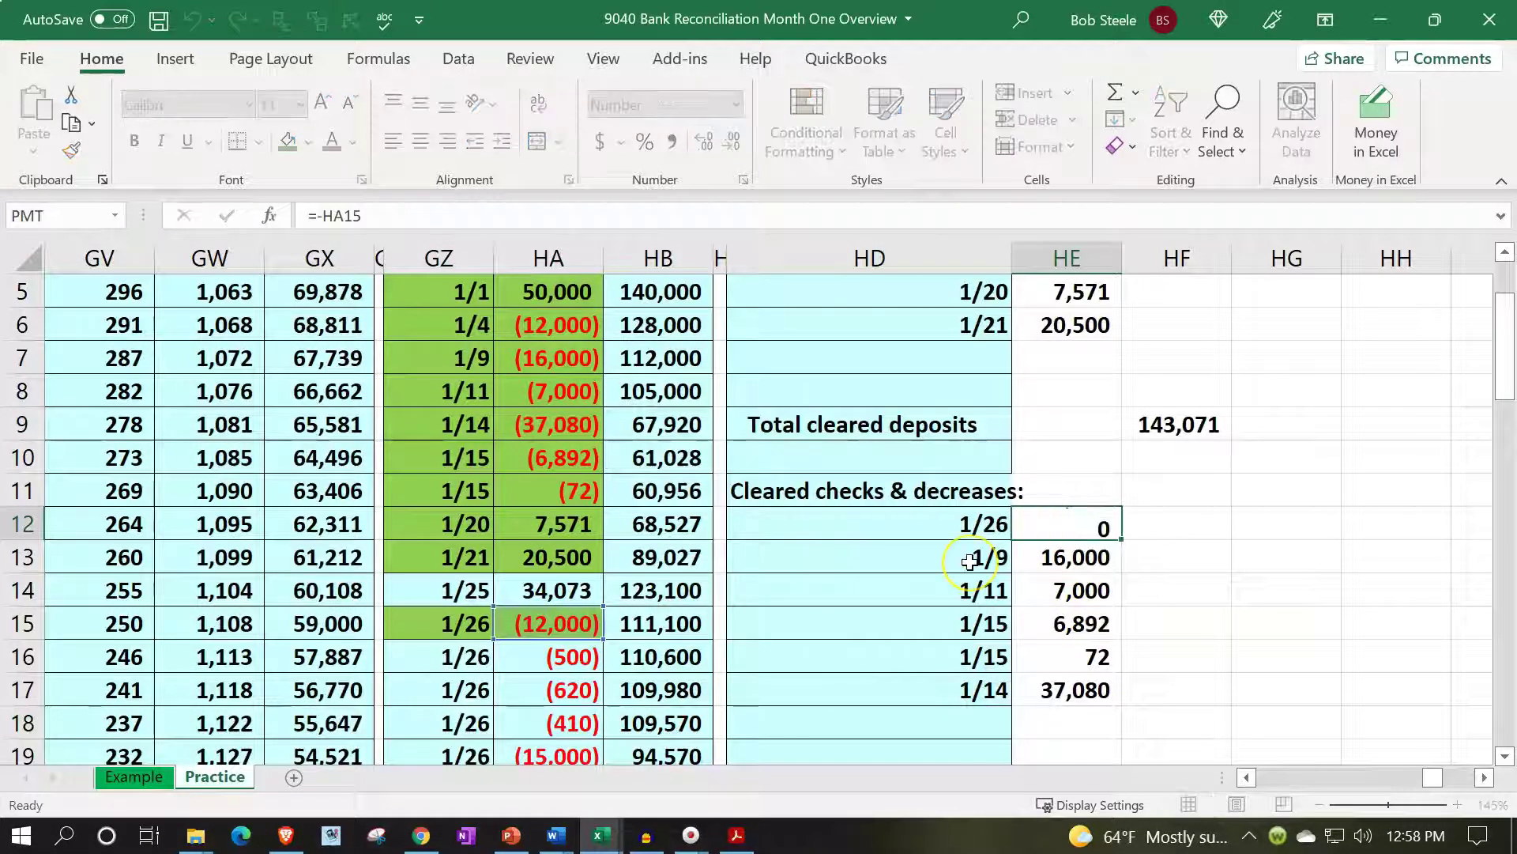
# Point the first cleared check's amount in HE12 to the earlier 12,000 ledger entry with -HA6
pyautogui.press('Up')
pyautogui.write('-')
pyautogui.press('Left')
pyautogui.press('Left')
pyautogui.press('Left')
pyautogui.press('Up')
pyautogui.press('Up')
pyautogui.press('Up')
pyautogui.press('Up')
pyautogui.press('Up')
pyautogui.press('Up')
pyautogui.press('Left')
pyautogui.press('Return')
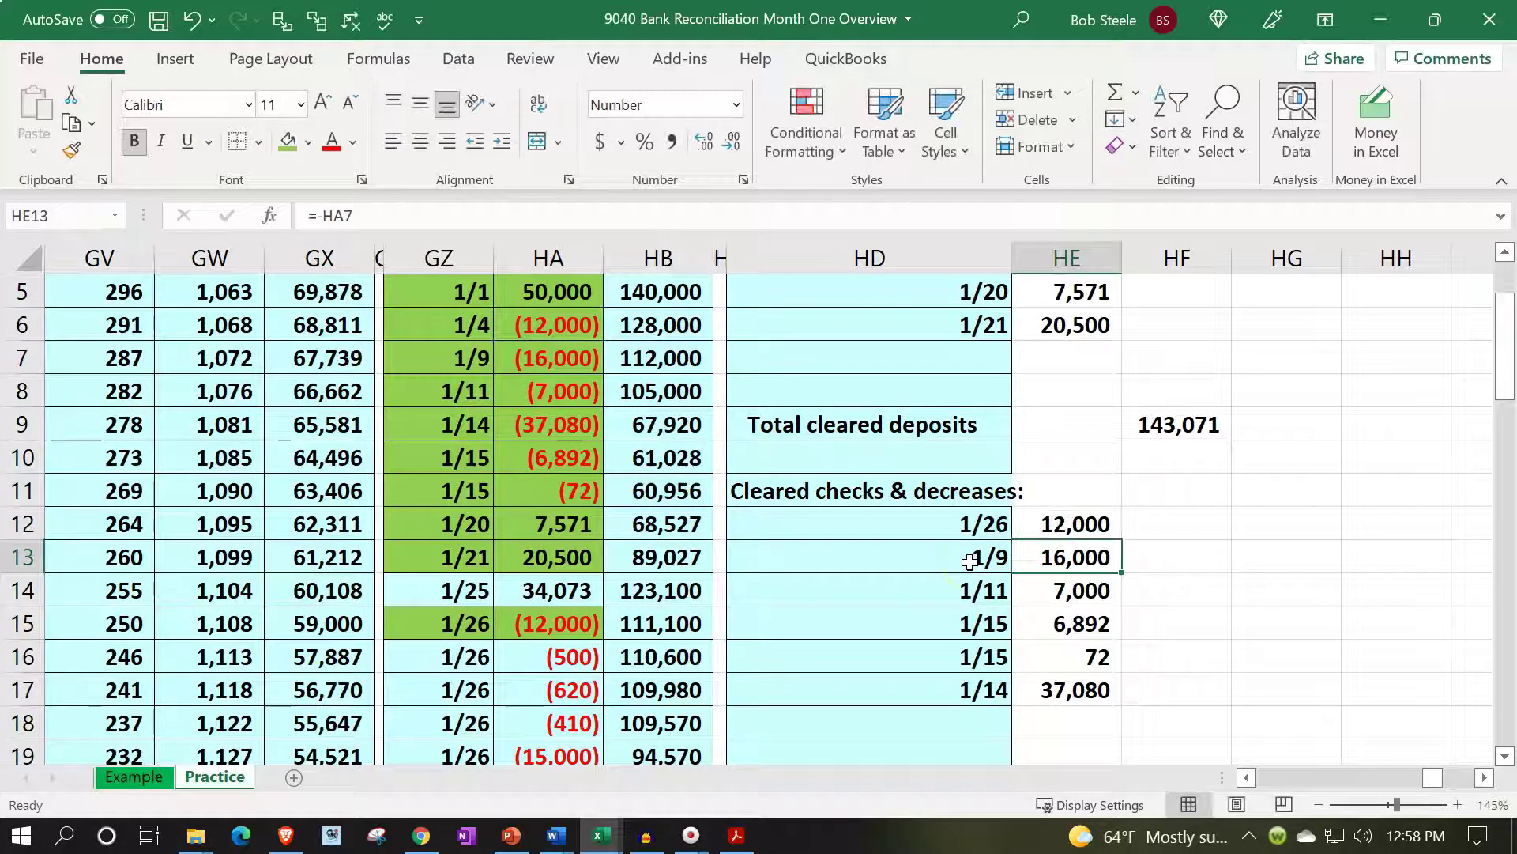
# Trace the dependents of the 12,000 ledger entry in HA6, and remove the tracer arrows
pyautogui.click(557, 325)
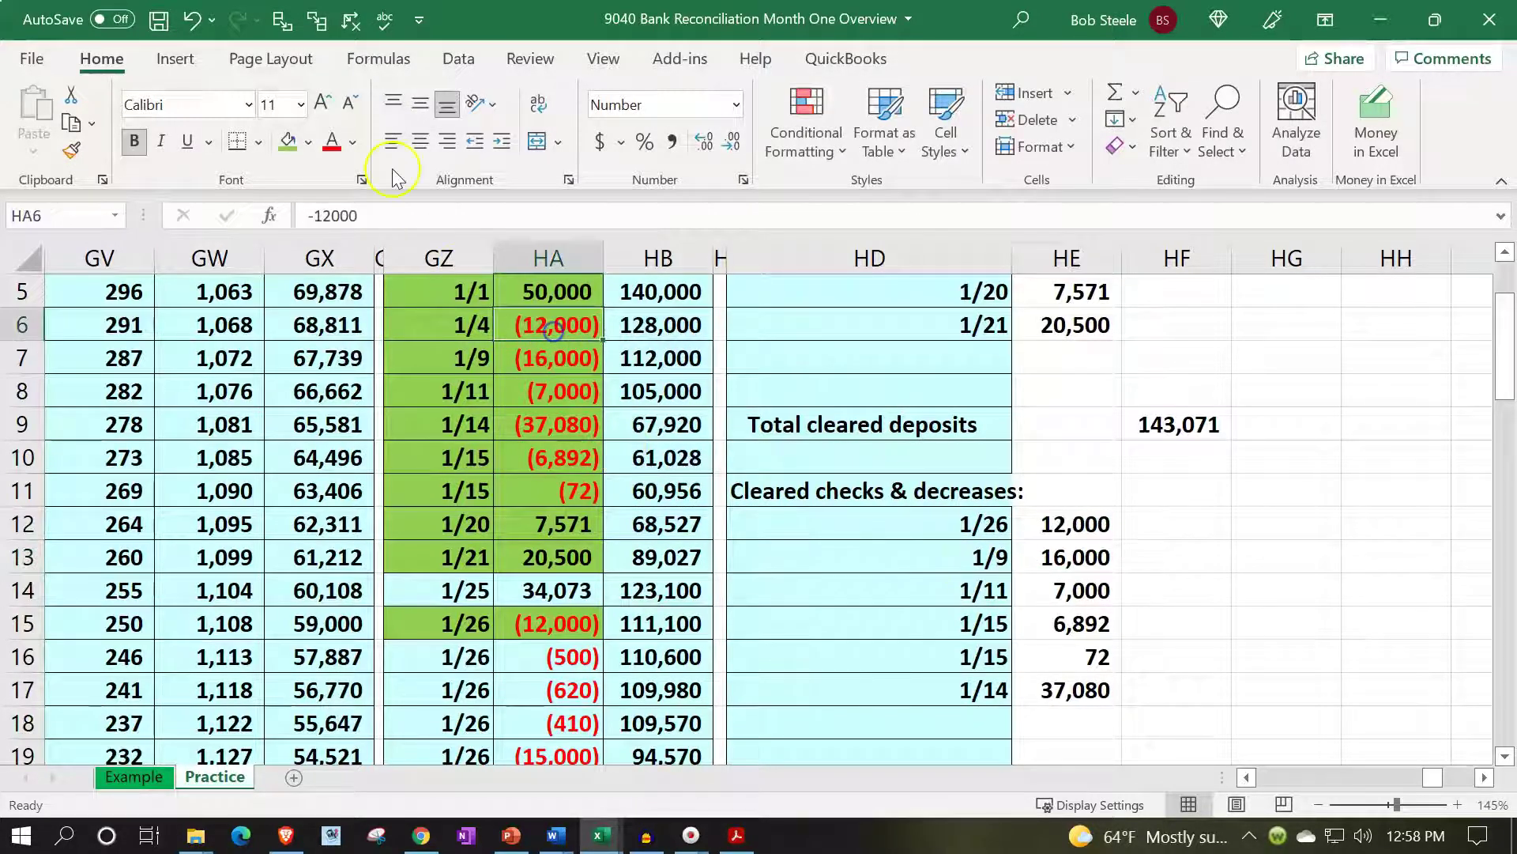
pyautogui.click(320, 21)
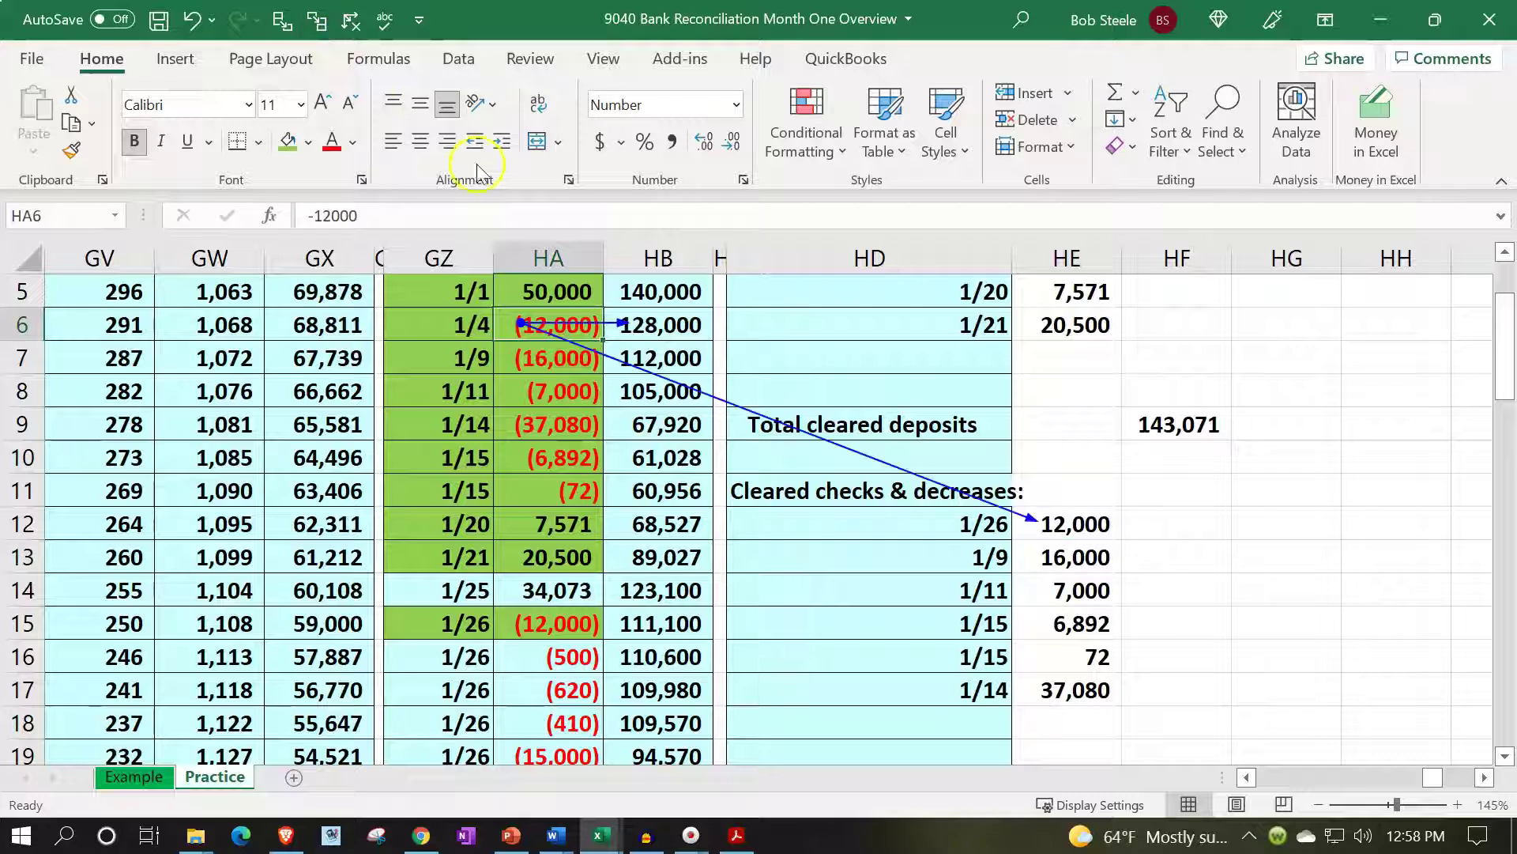
pyautogui.click(351, 20)
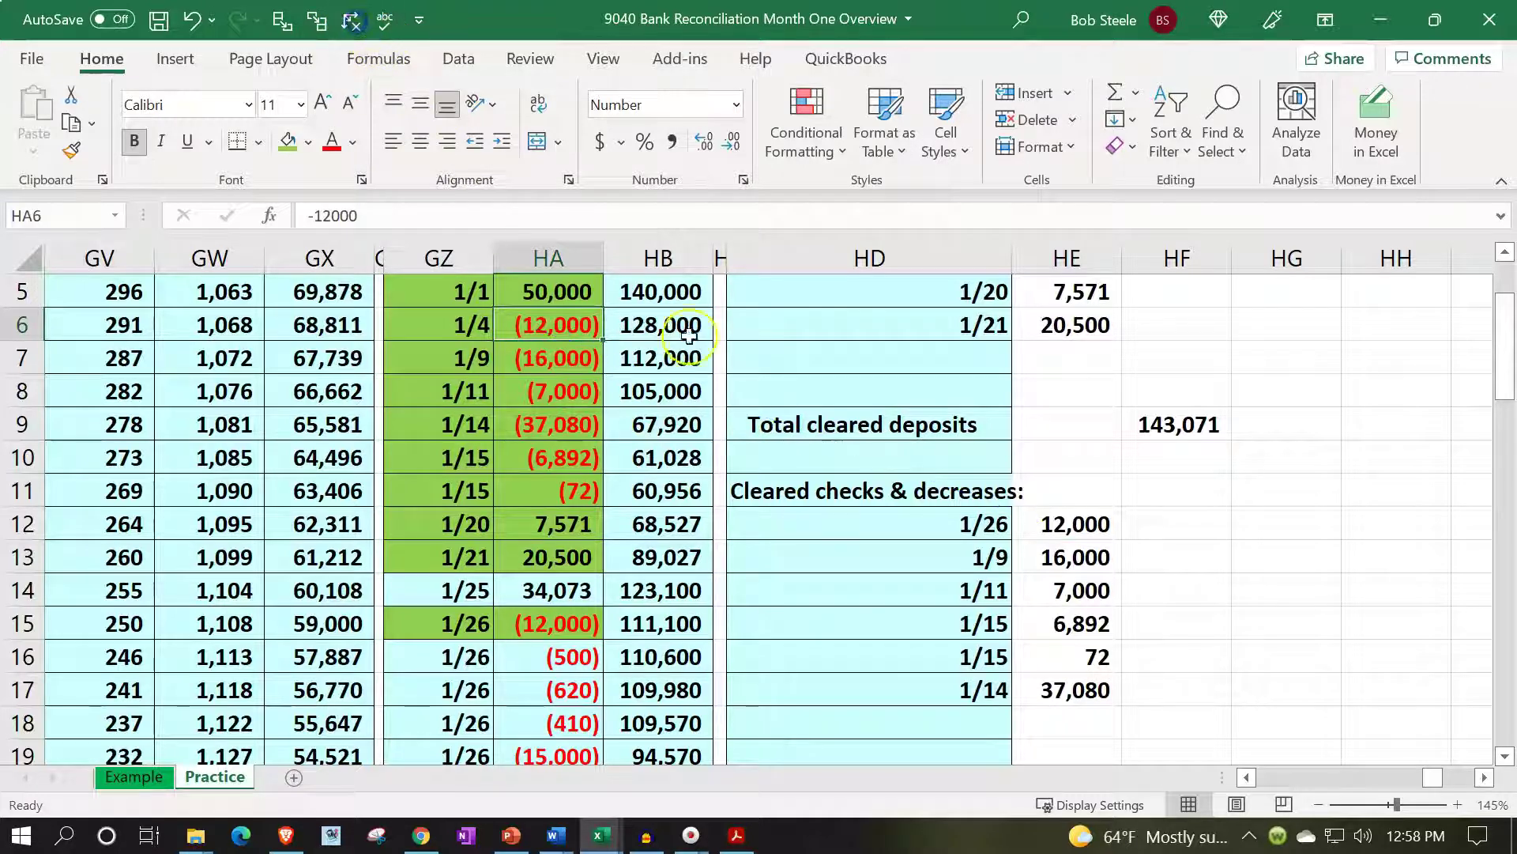
# Bring the seventh cleared check's date into HD18 with =GZ15
pyautogui.click(912, 711)
pyautogui.write('=')
pyautogui.press('Left')
pyautogui.press('Left')
pyautogui.press('Left')
pyautogui.press('Up')
pyautogui.press('Up')
pyautogui.press('Up')
pyautogui.press('Left')
pyautogui.press('Tab')
# Bring the seventh cleared check's amount into HE18 as a positive number with -HA15
pyautogui.write('-')
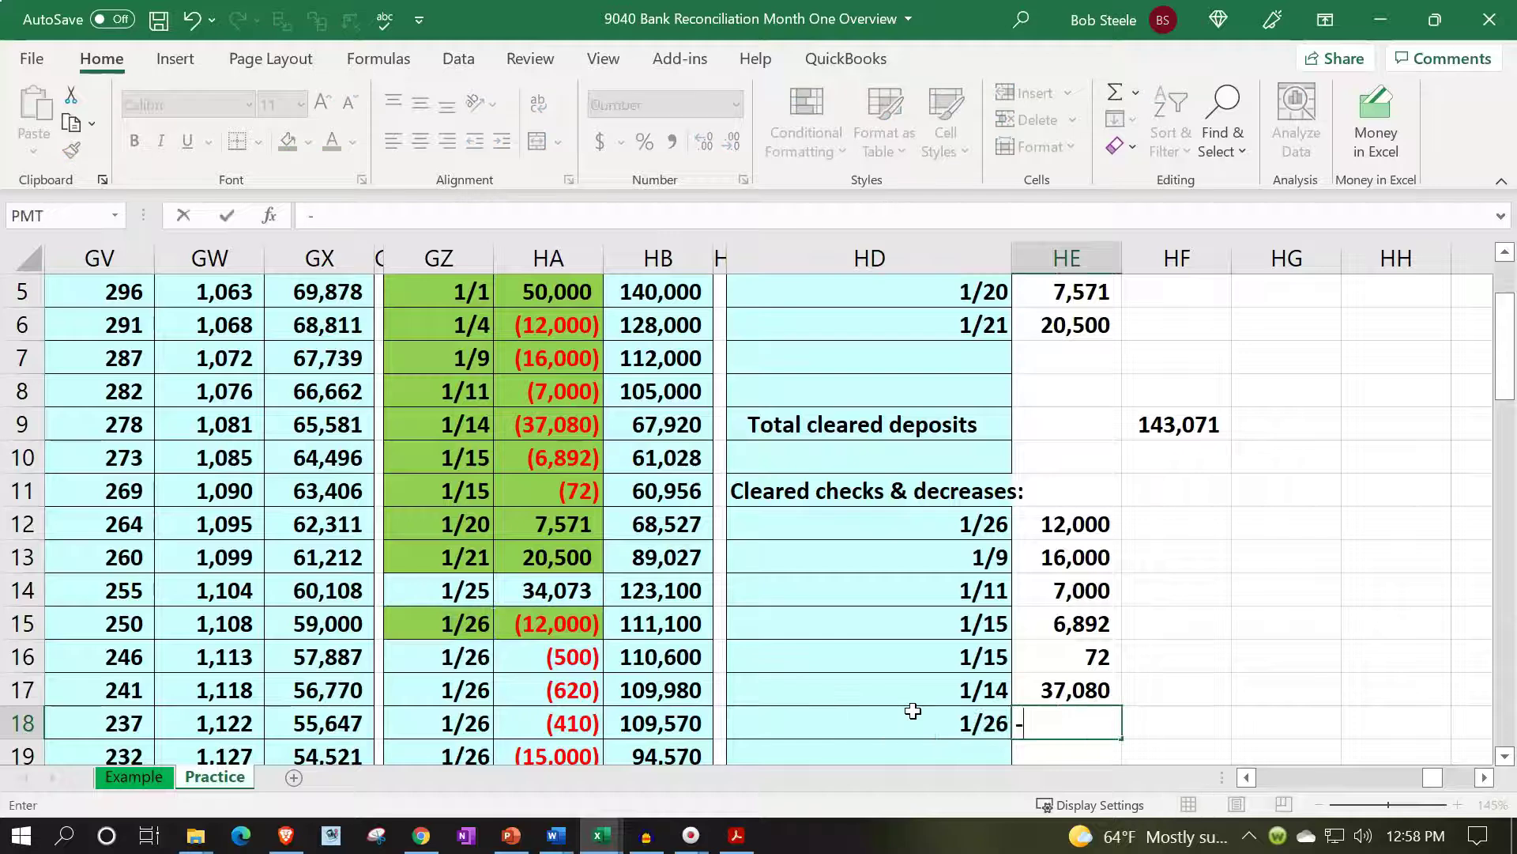
pyautogui.press('Left')
pyautogui.press('Left')
pyautogui.press('Left')
pyautogui.press('Up')
pyautogui.press('Up')
pyautogui.press('Left')
pyautogui.press('Up')
pyautogui.press('Return')
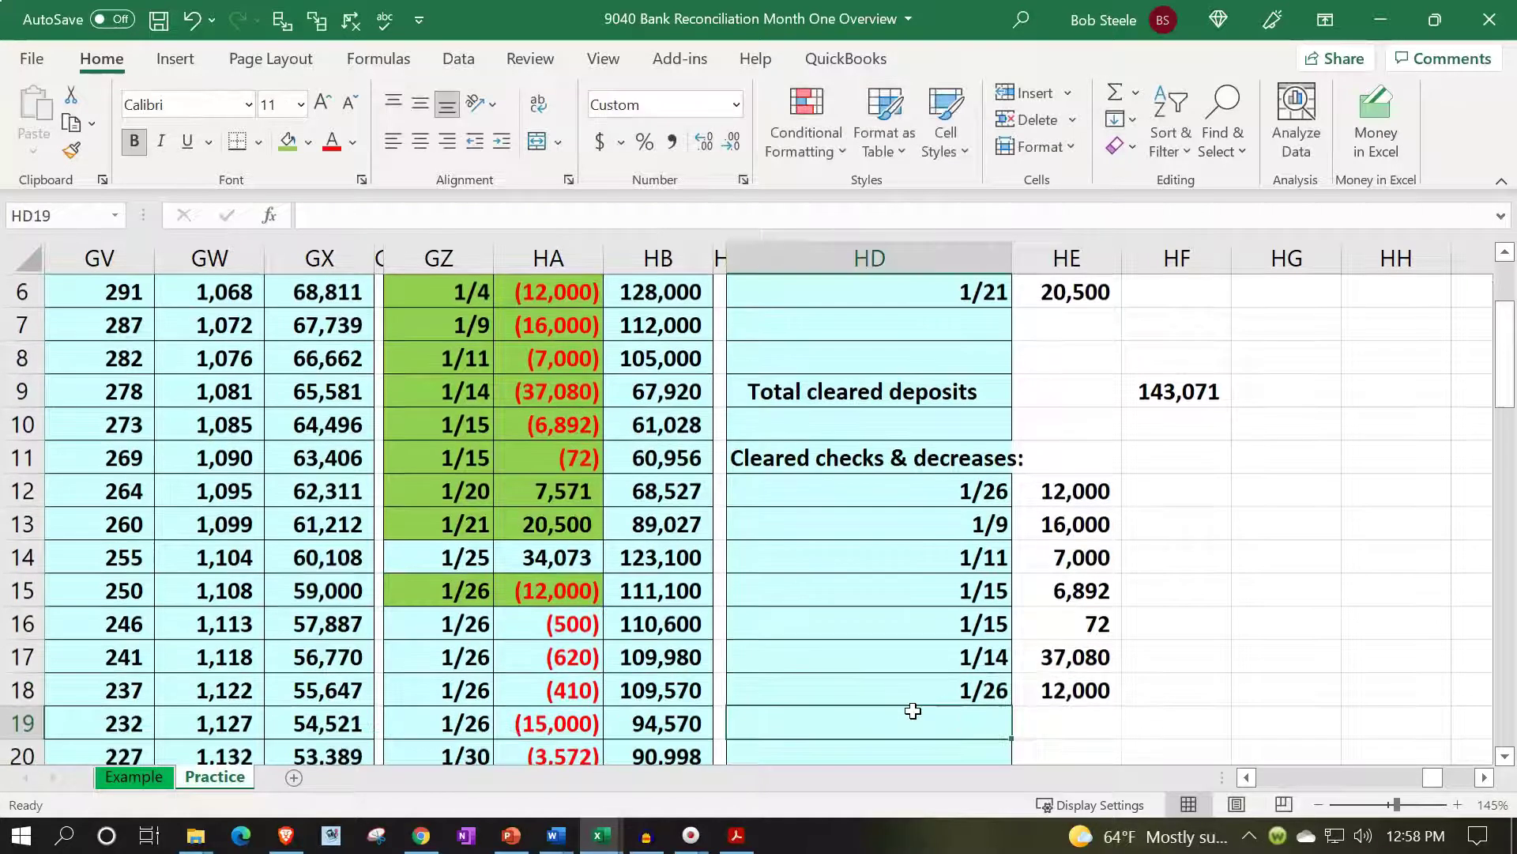
# Highlight check 1007's 12,000.00 amount in the bank statement PDF, and return to the Practice sheet
pyautogui.scroll(-1, 908, 710)
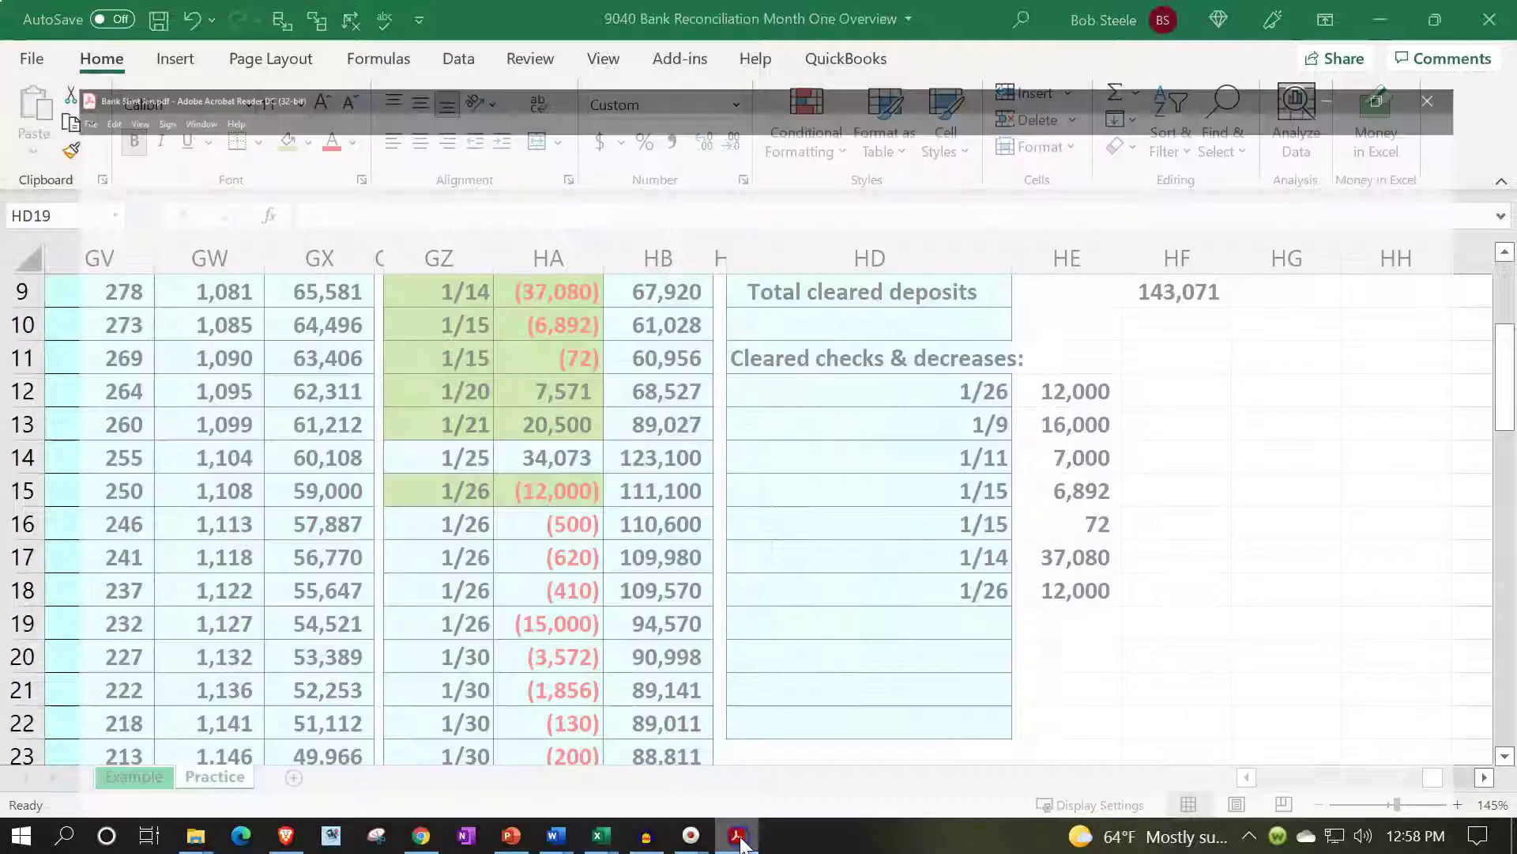
pyautogui.click(735, 836)
pyautogui.moveTo(1080, 617); pyautogui.dragTo(1265, 614)
pyautogui.click(1175, 573)
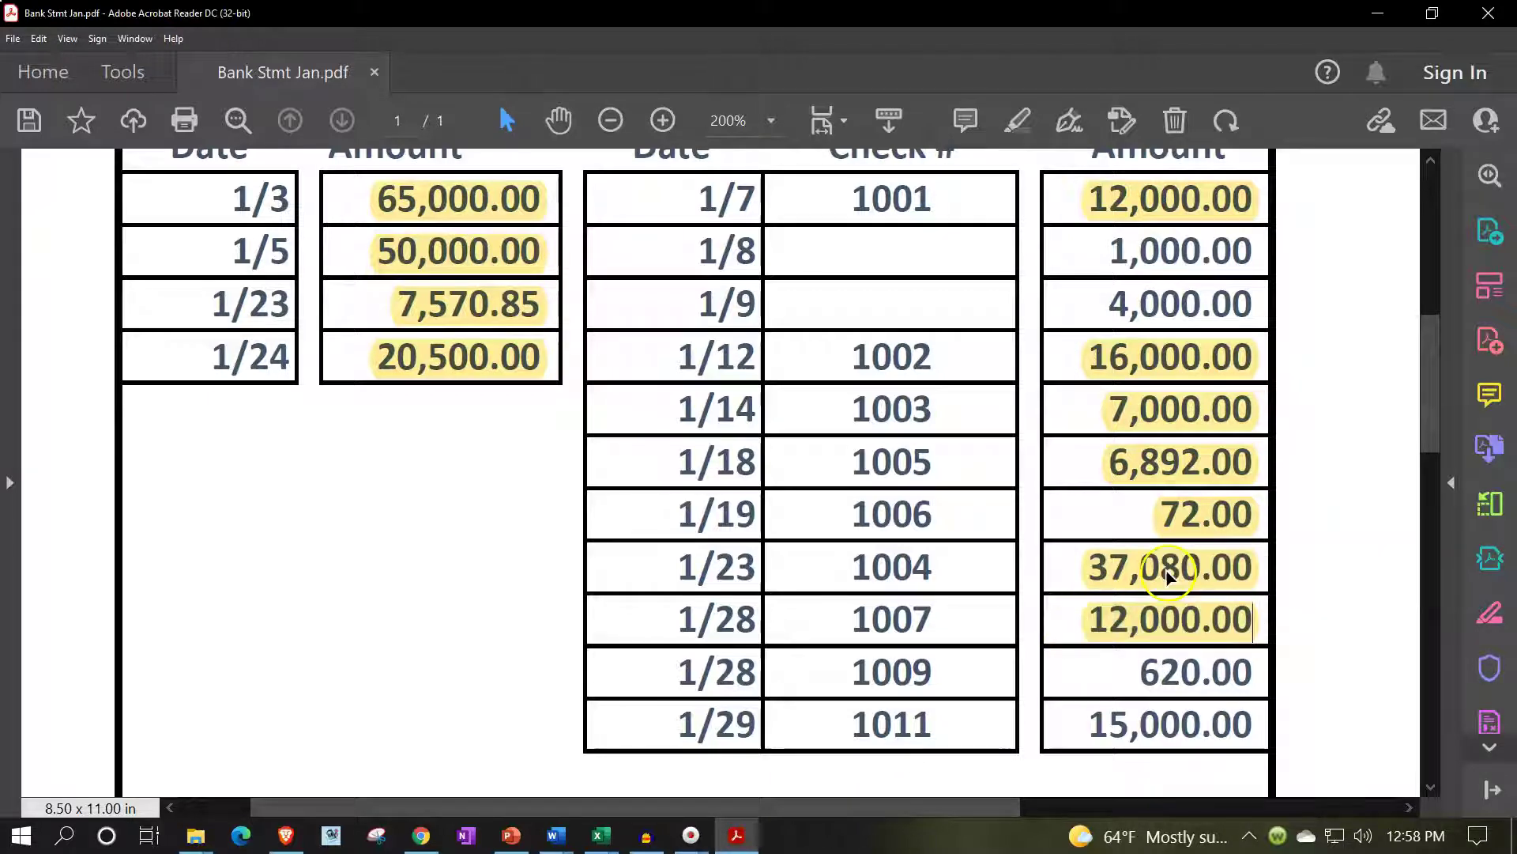
pyautogui.click(737, 835)
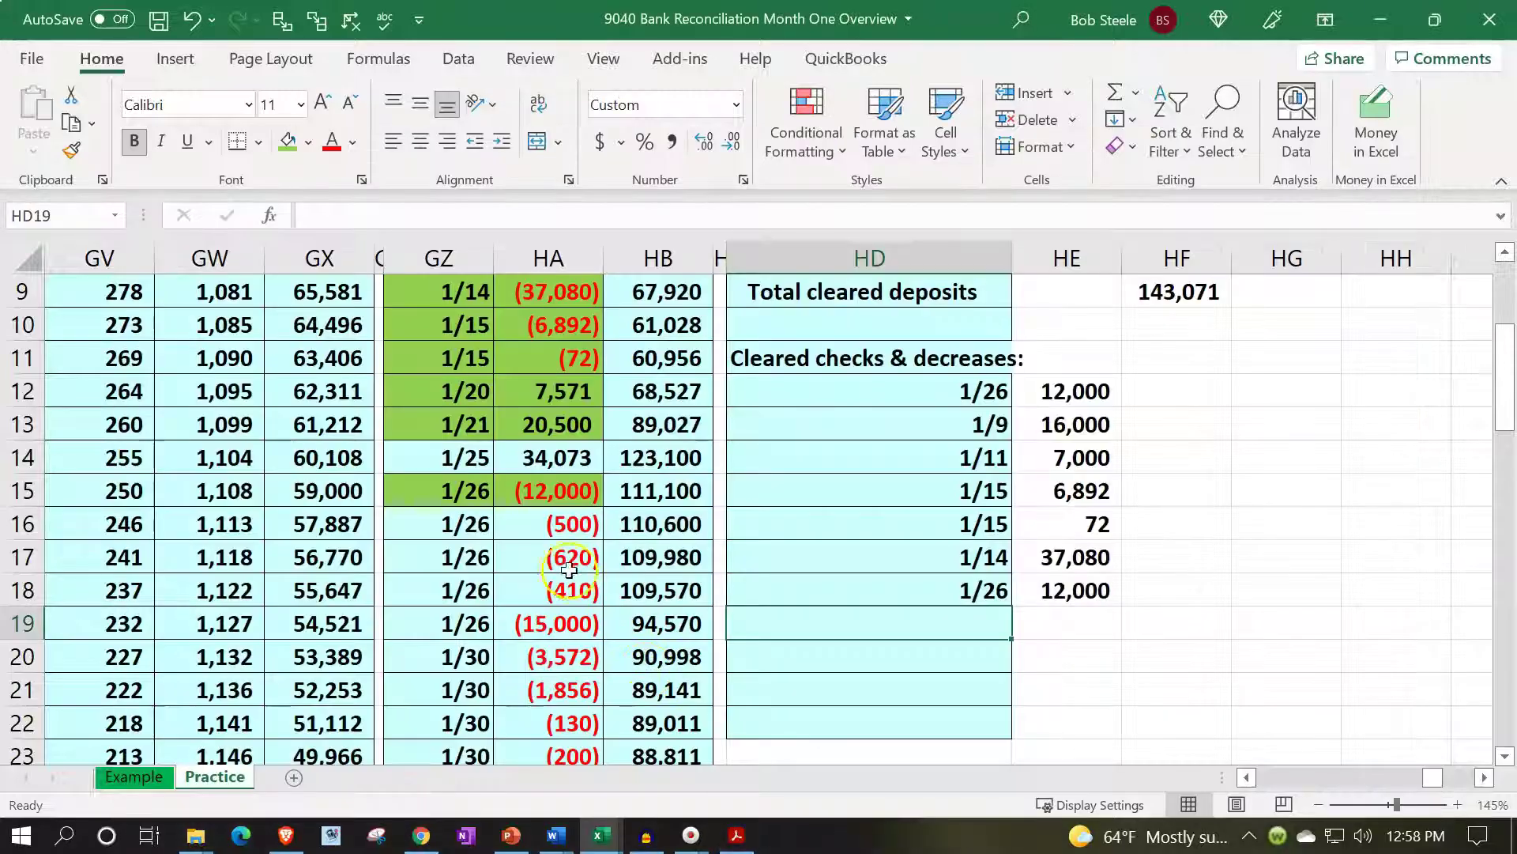
# Fill the 620 ledger entry in GZ17:HA17 with light green, and bring the eighth cleared check's date into HD19 with =GZ19
pyautogui.moveTo(491, 556); pyautogui.dragTo(525, 556)
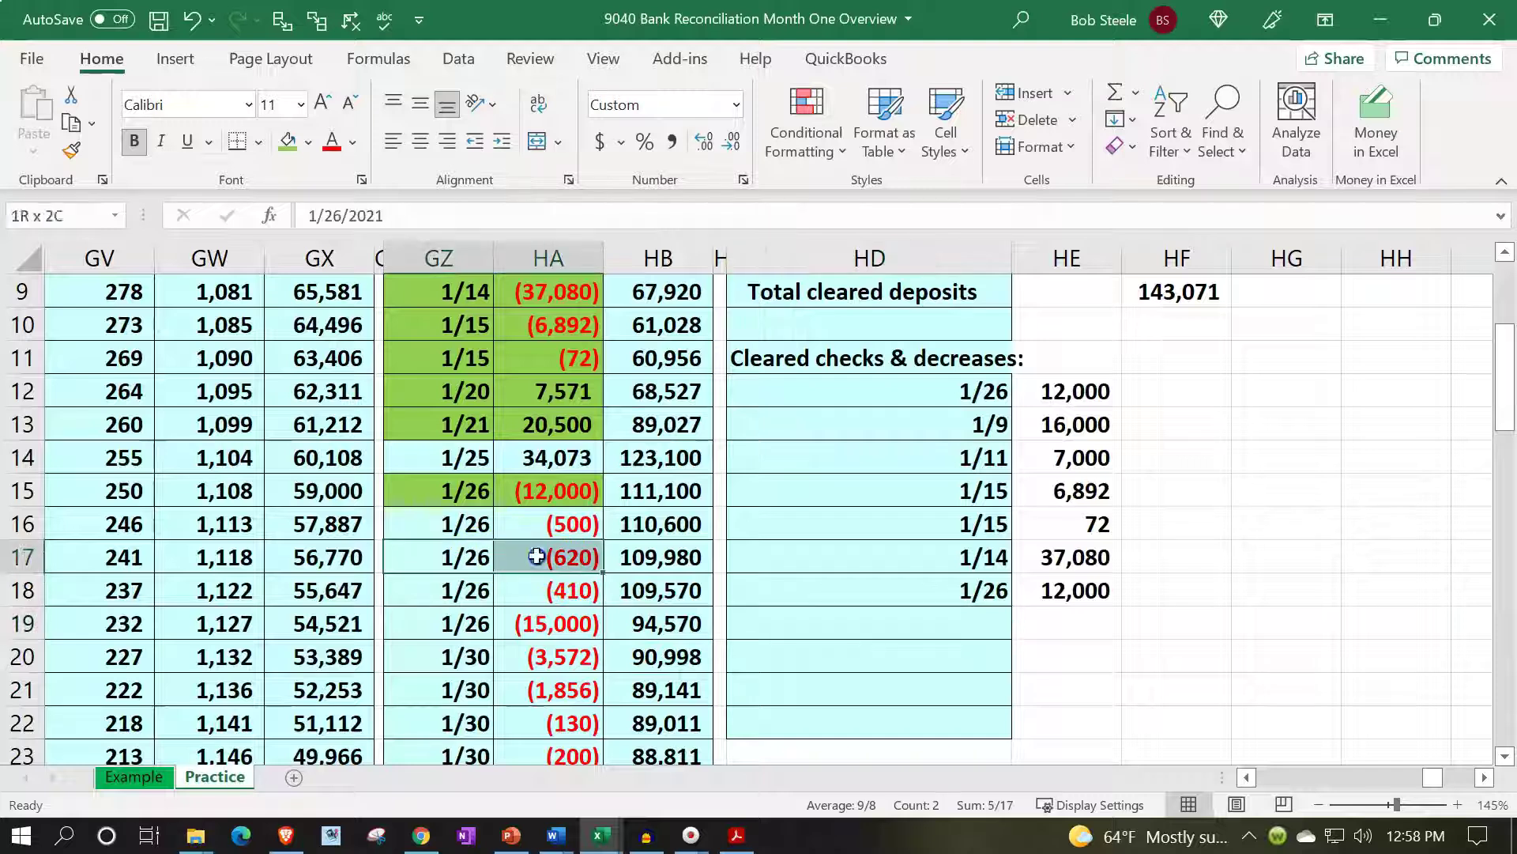
pyautogui.click(286, 140)
pyautogui.click(905, 624)
pyautogui.write('=')
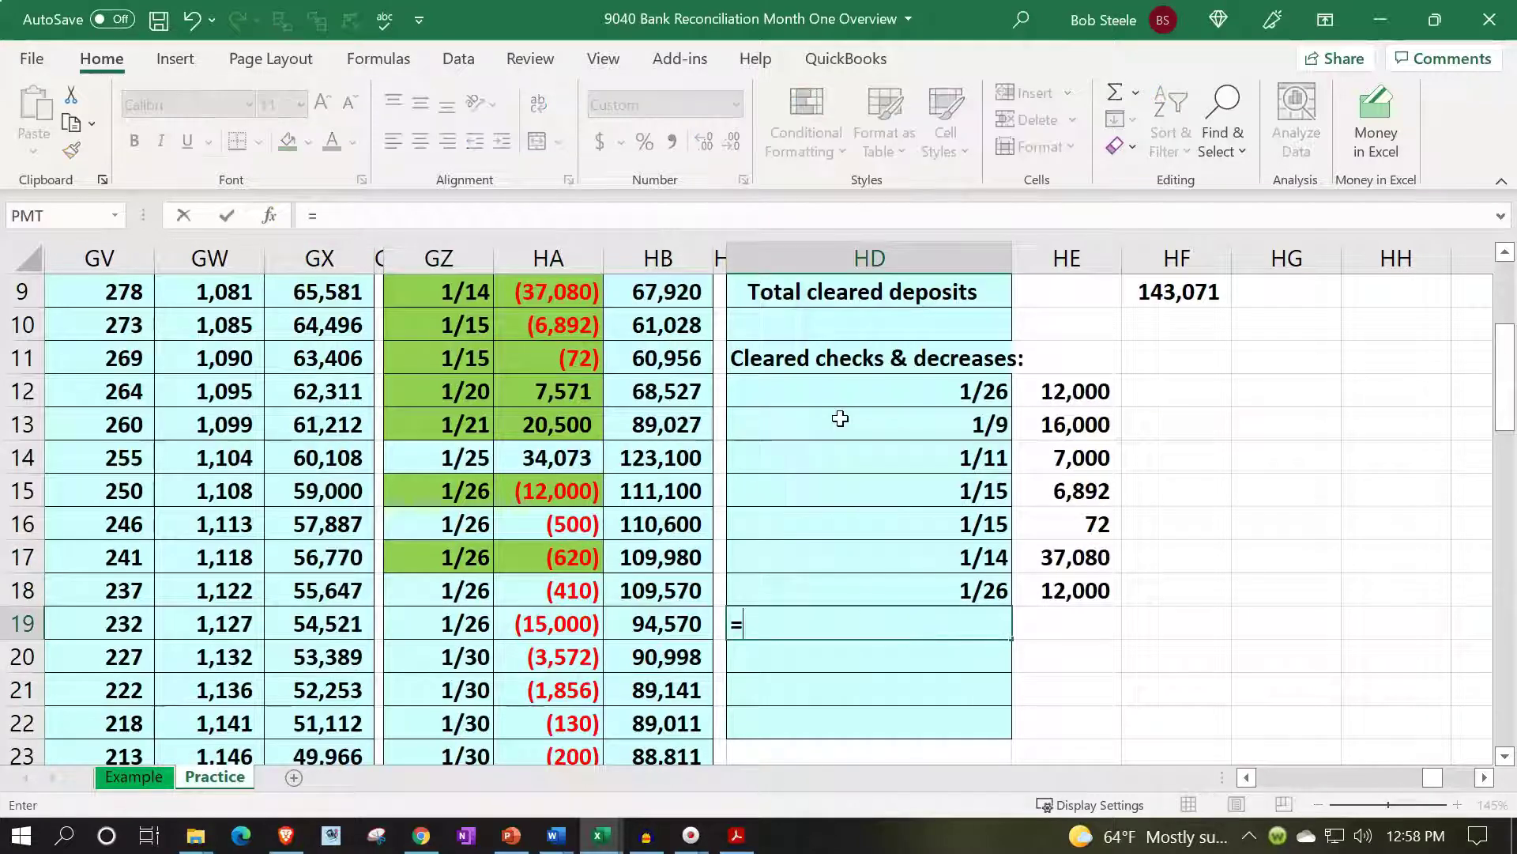
pyautogui.press('Left')
pyautogui.press('Left')
pyautogui.press('Left')
pyautogui.press('Left')
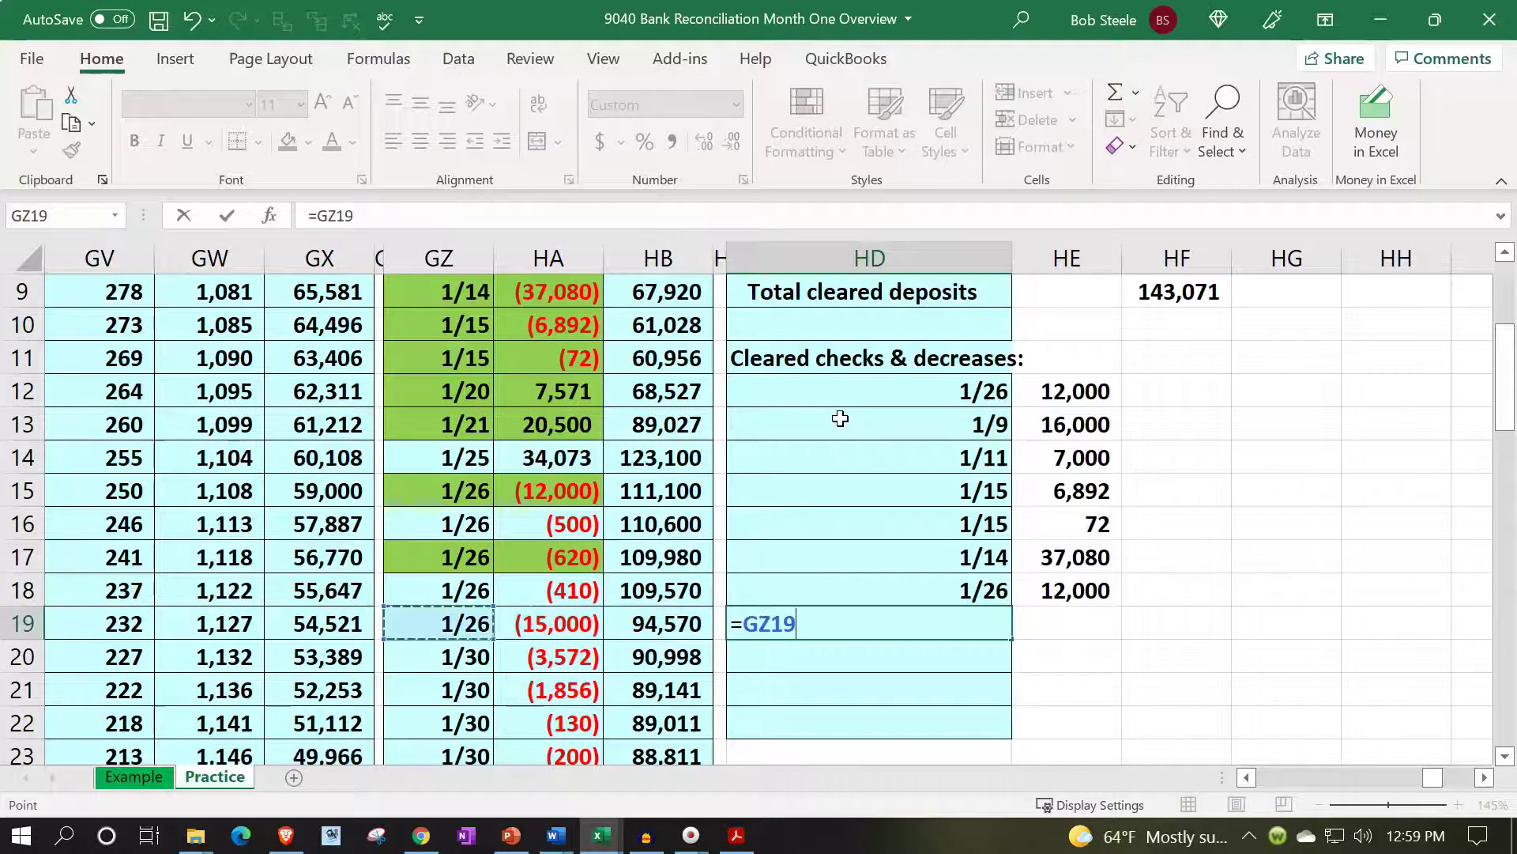
pyautogui.press('Tab')
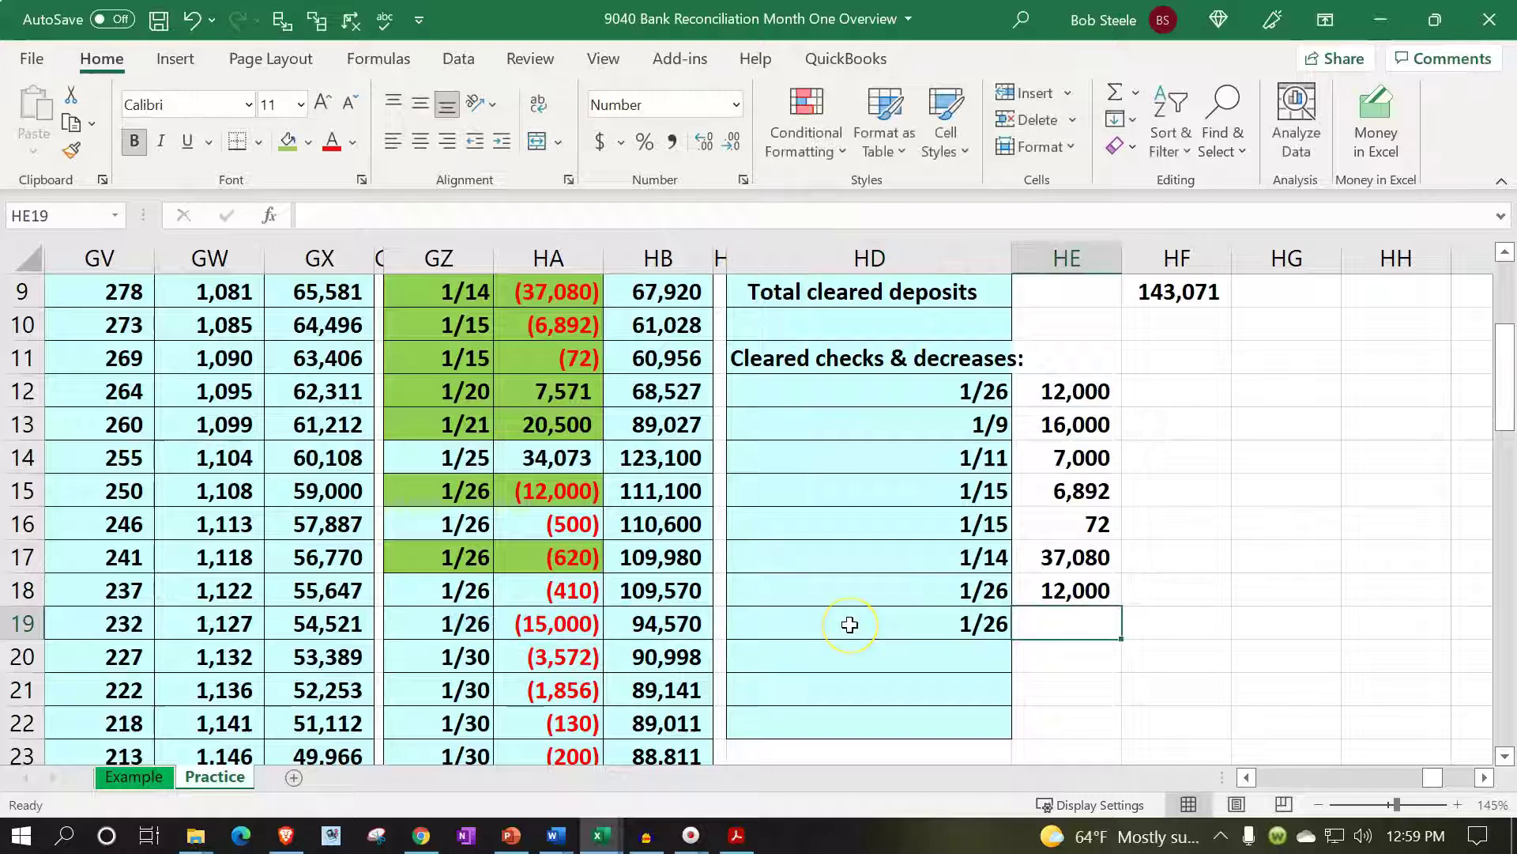
# Bring the eighth cleared check's amount into HE19 as a positive number with -HA17
pyautogui.write('-')
pyautogui.press('Left')
pyautogui.press('Left')
pyautogui.press('Left')
pyautogui.press('Left')
pyautogui.press('Up')
pyautogui.press('Up')
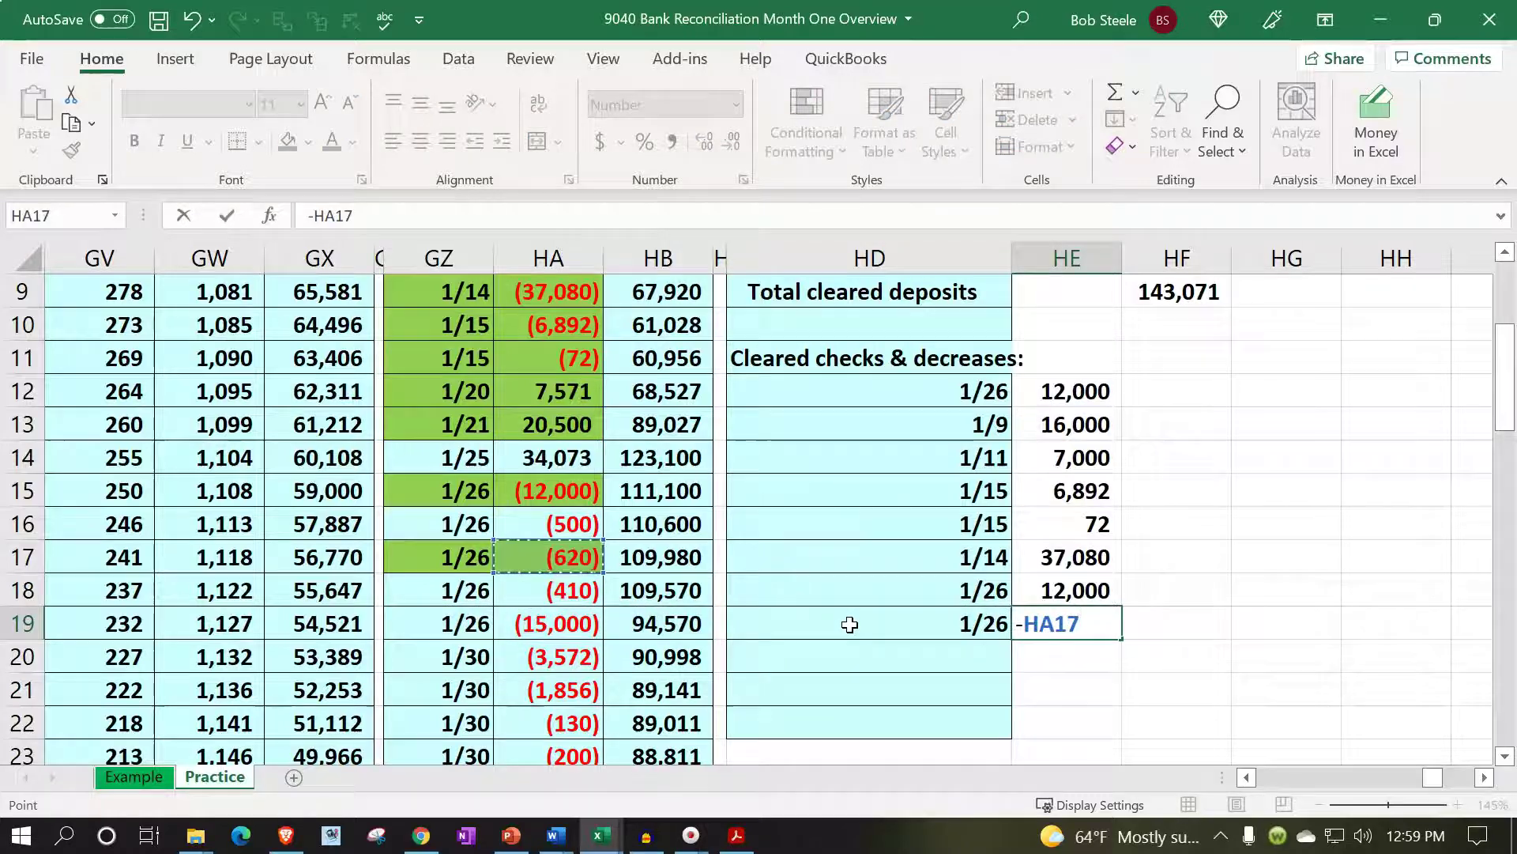
pyautogui.press('Return')
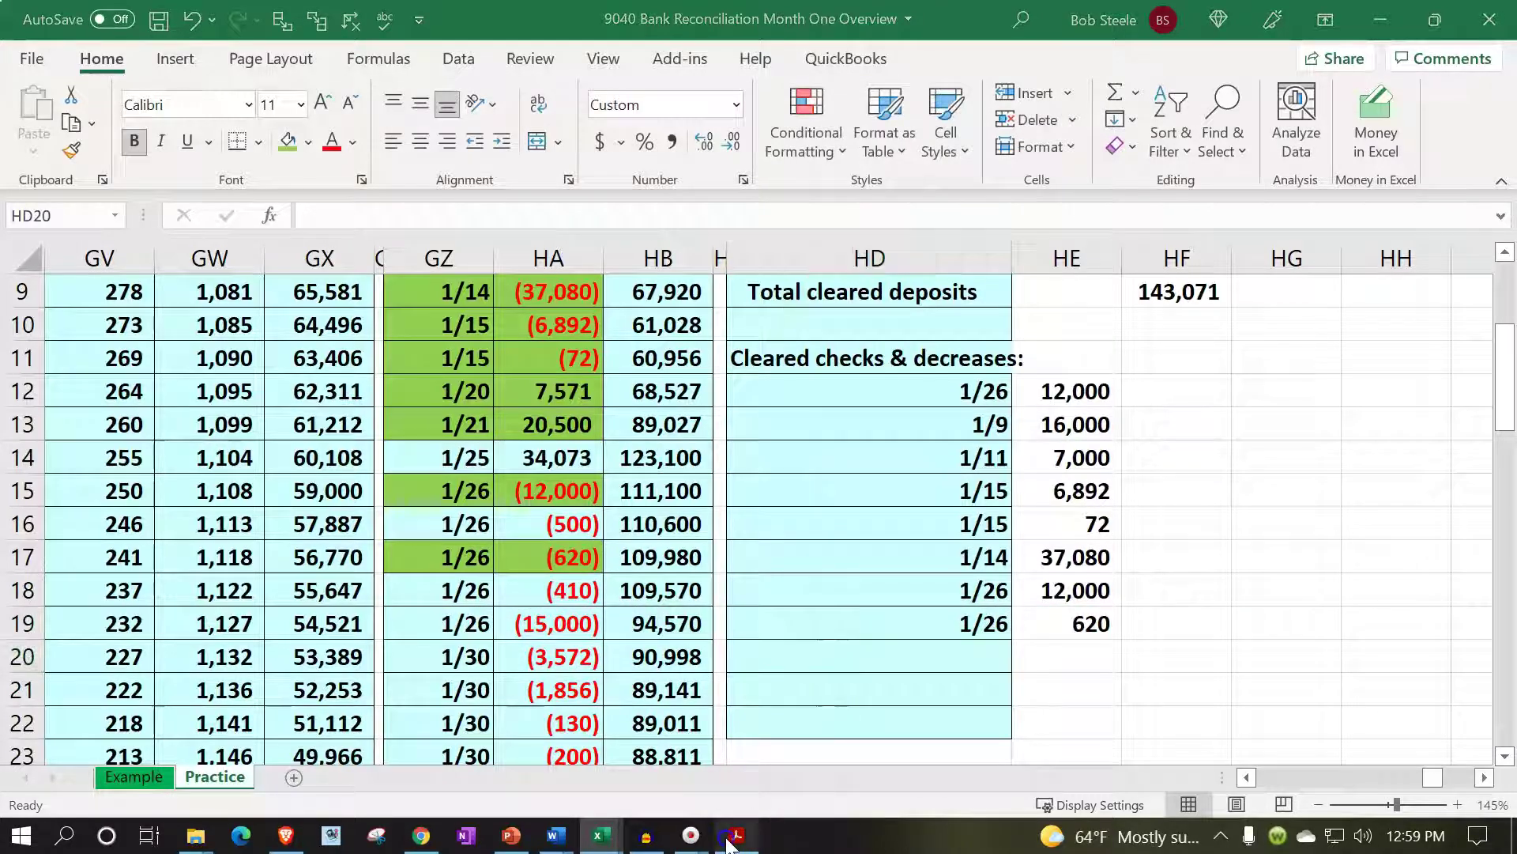
# Highlight check 1009's 620.00 amount in the bank statement PDF, and return to the Practice sheet
pyautogui.click(736, 835)
pyautogui.moveTo(1140, 670); pyautogui.dragTo(1207, 661)
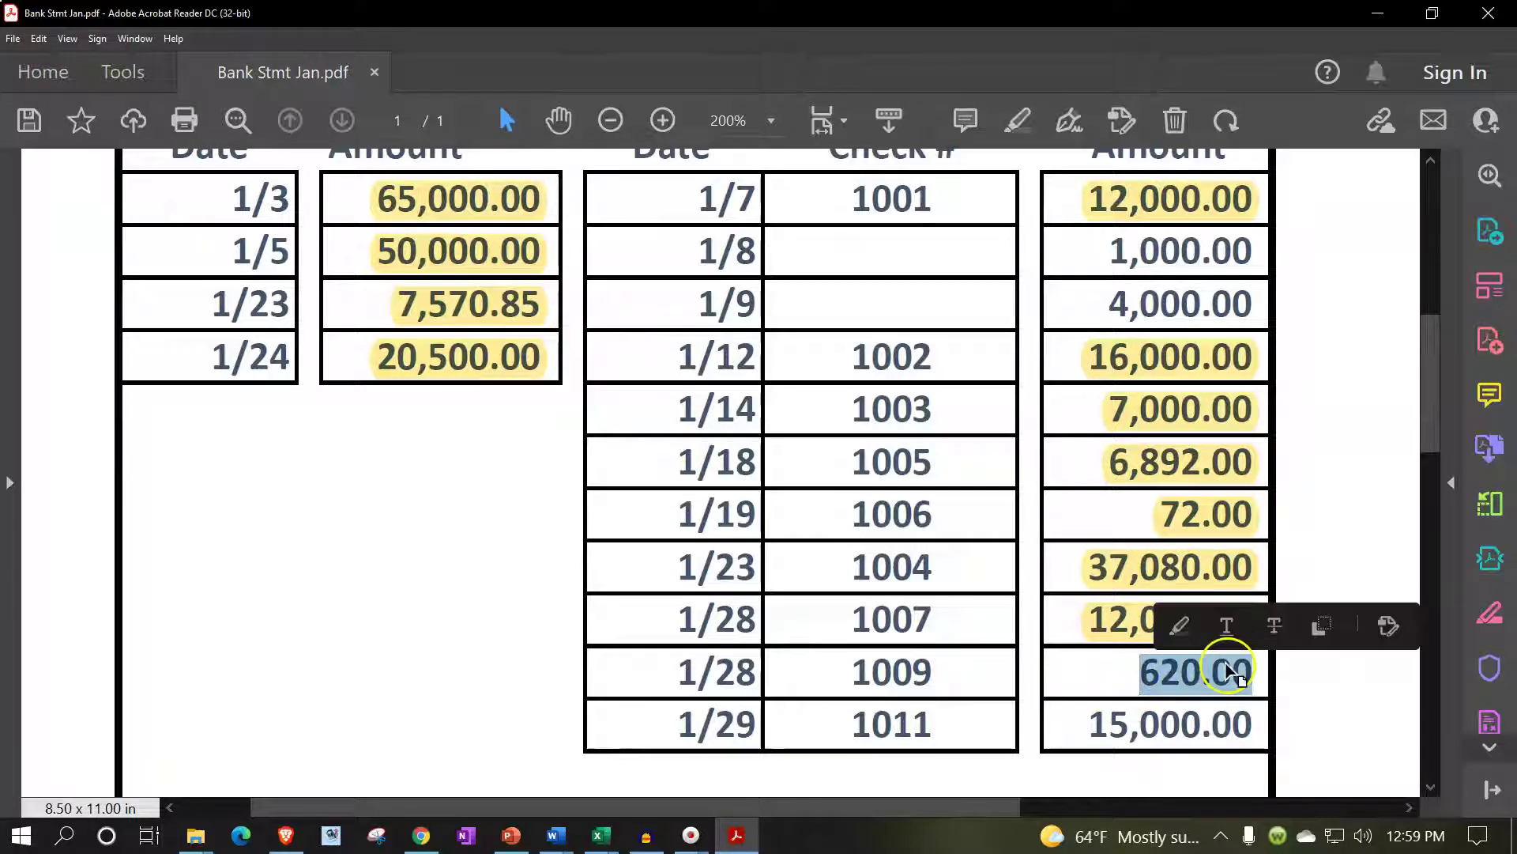
pyautogui.click(1181, 626)
pyautogui.scroll(-1, 1151, 644)
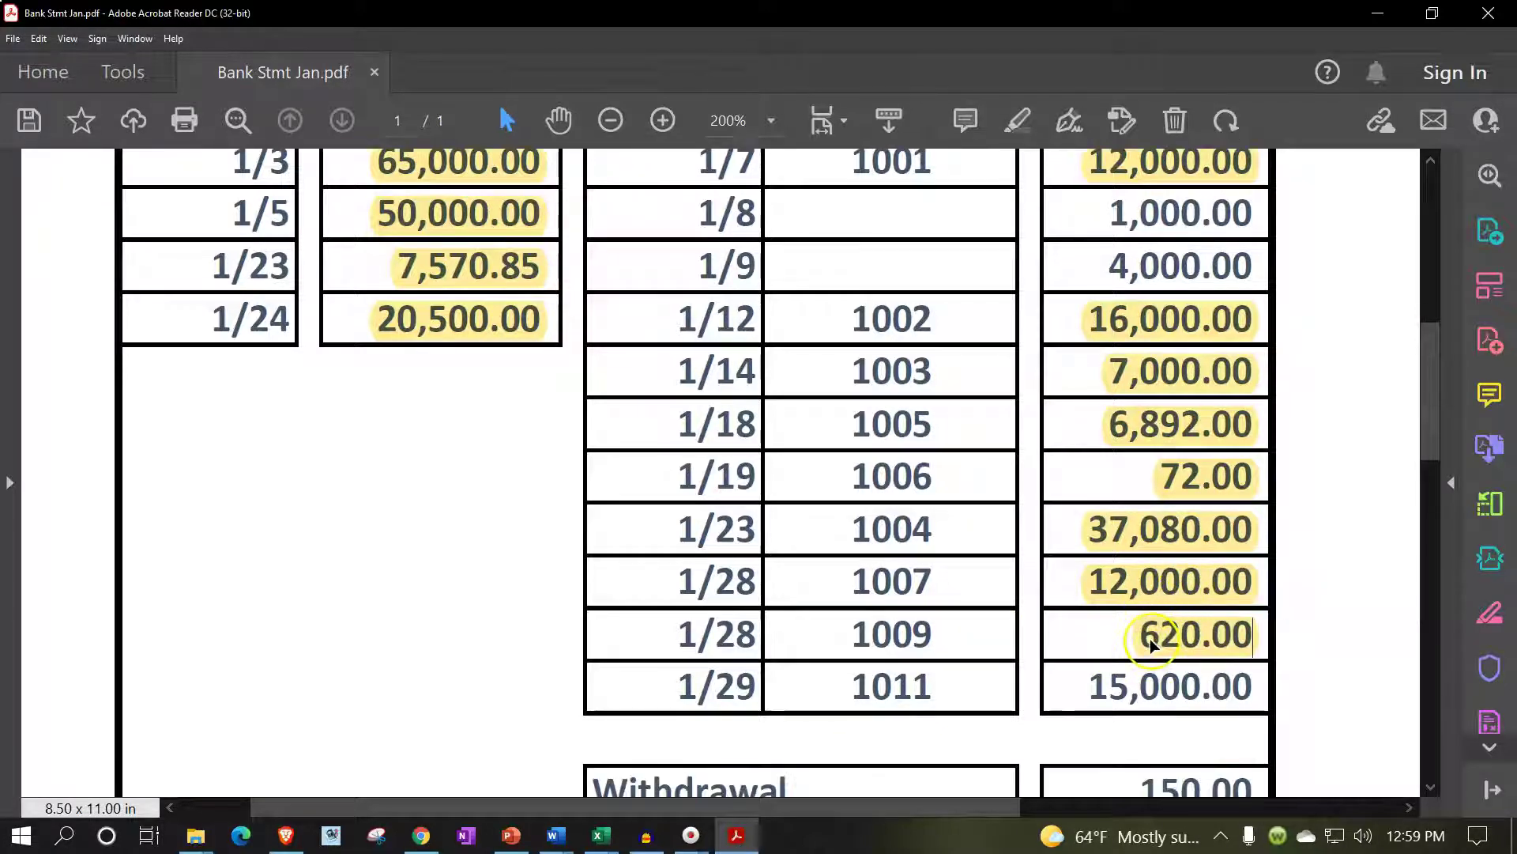
pyautogui.click(746, 844)
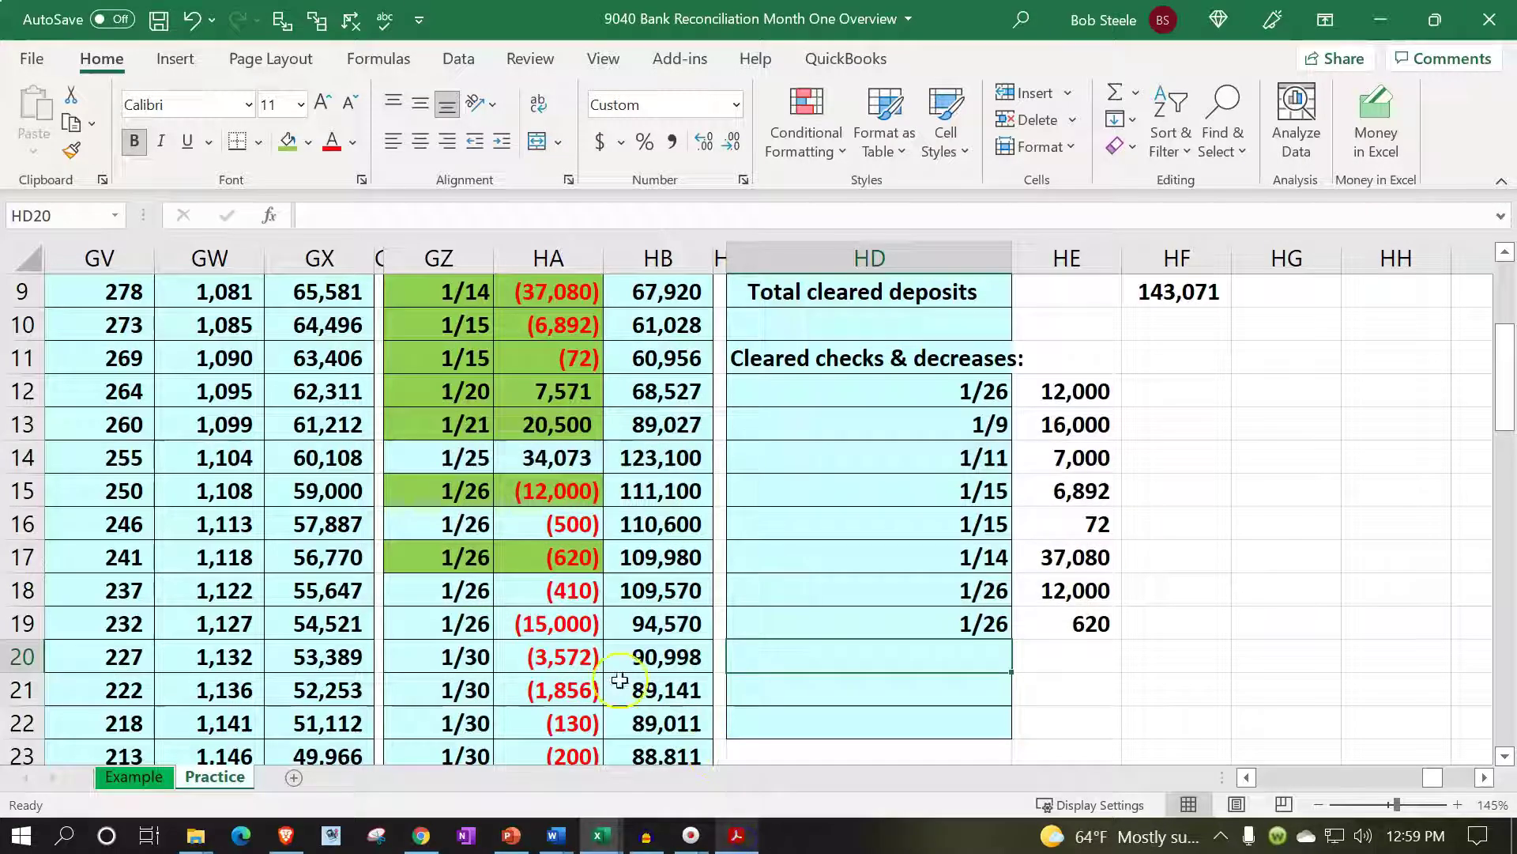
# Fill the 15,000 ledger entry in GZ19:HA19 with light green, and select HD20 for the ninth cleared check
pyautogui.moveTo(456, 620); pyautogui.dragTo(514, 619)
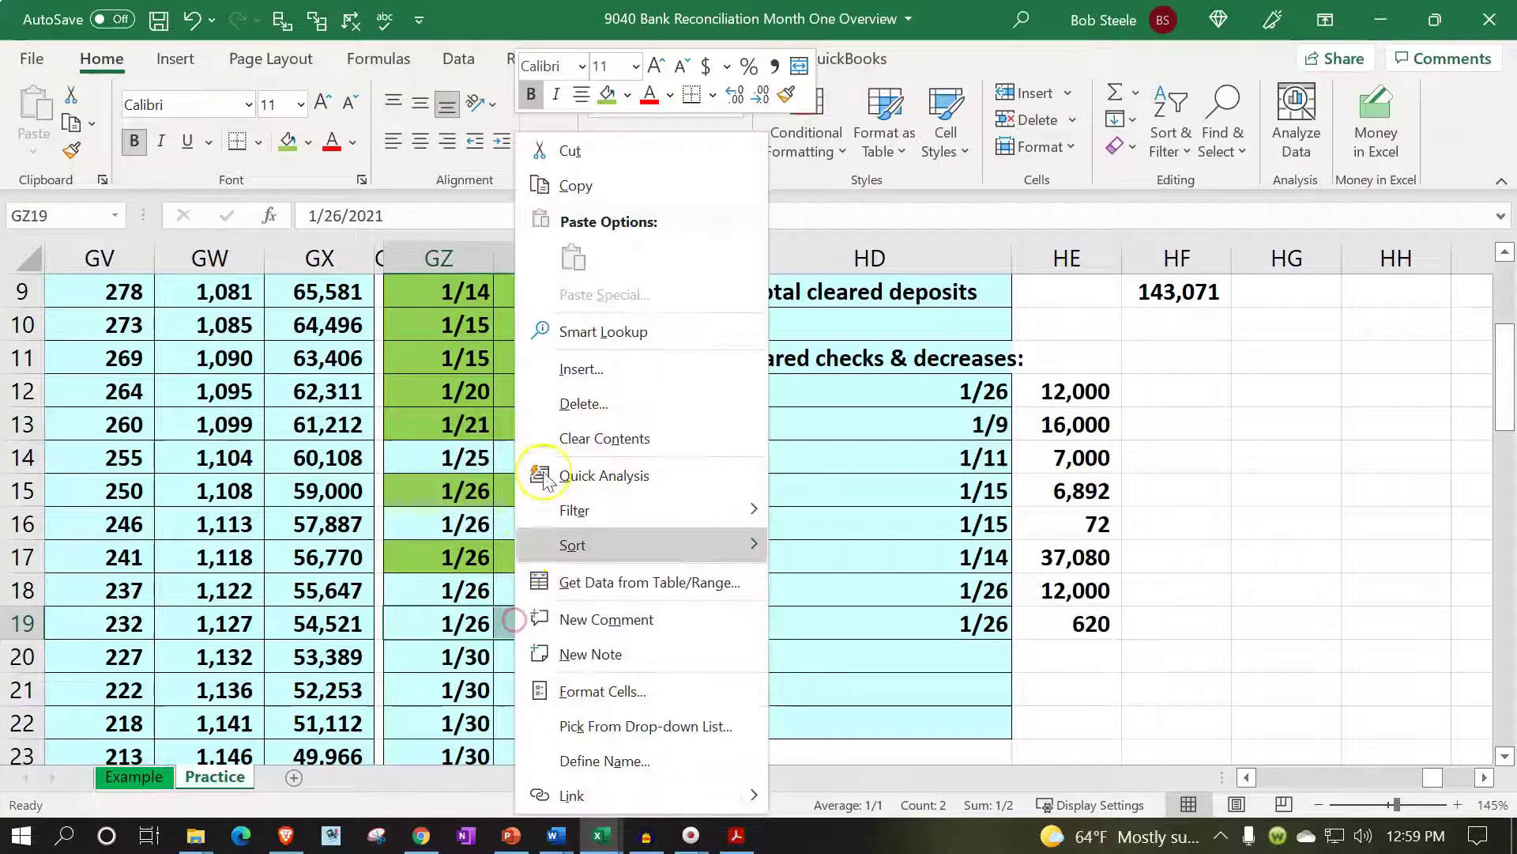
pyautogui.click(607, 94)
pyautogui.click(948, 653)
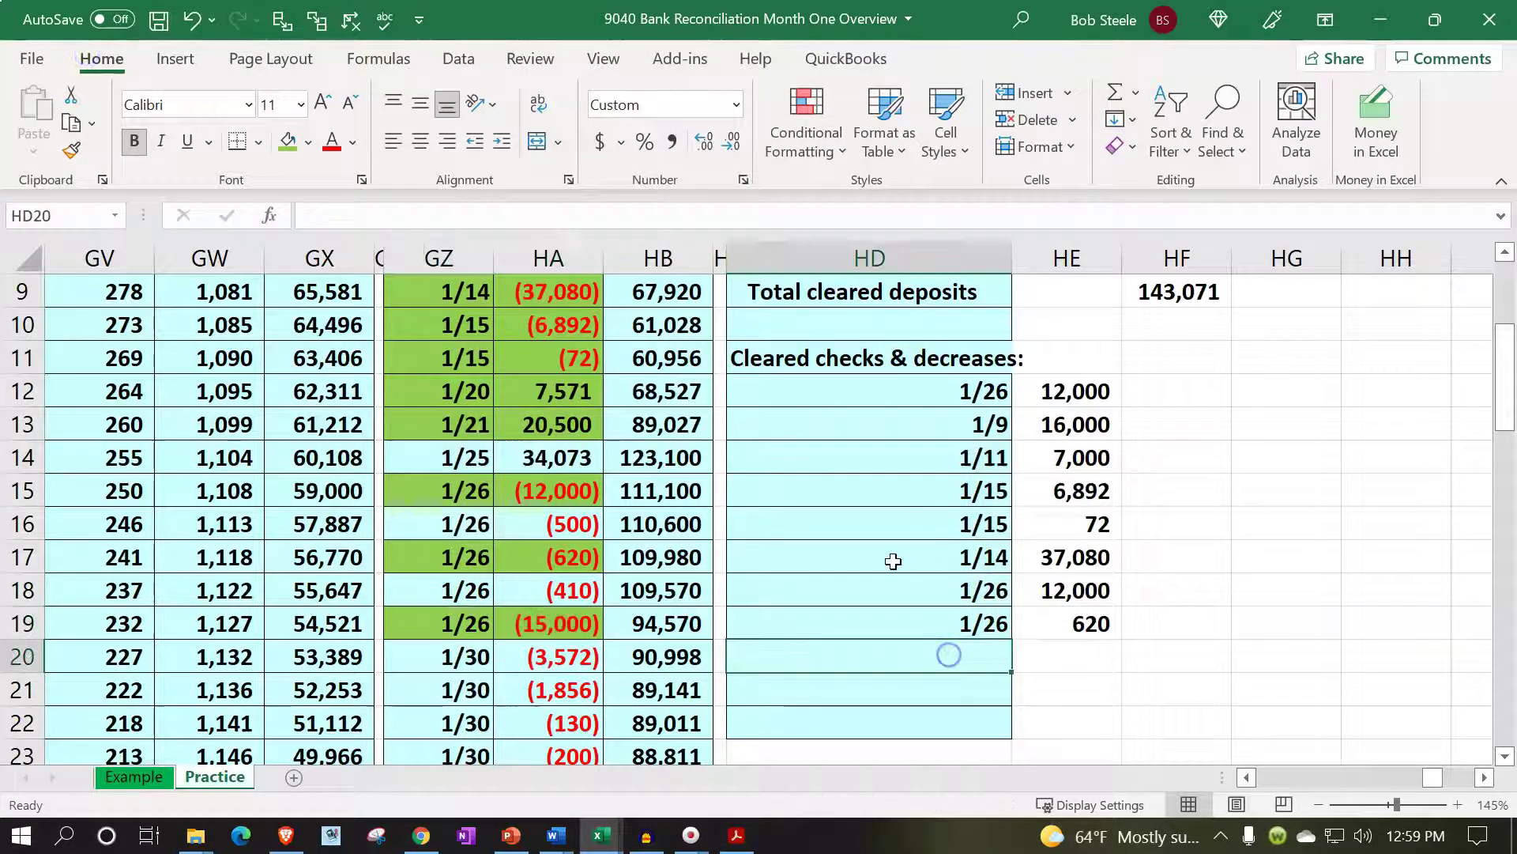
# Bring the ninth cleared check's date into HD20 with +GZ19
pyautogui.write('+')
pyautogui.press('Left')
pyautogui.press('Left')
pyautogui.press('Left')
pyautogui.press('Left')
pyautogui.press('Up')
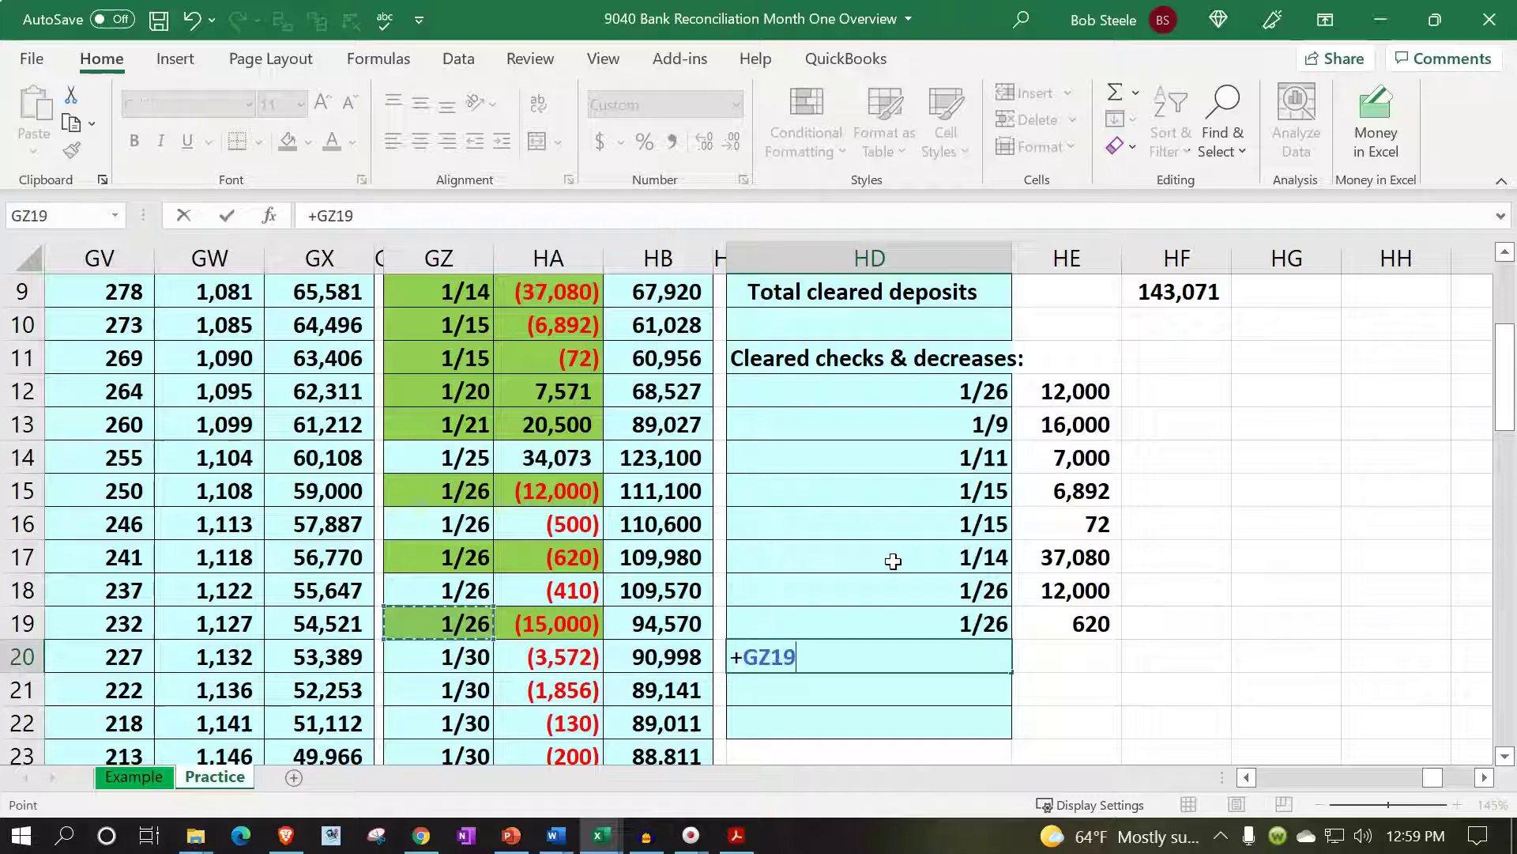
pyautogui.press('Tab')
# Bring the ninth cleared check's amount into HE20 as a positive number with -HA19
pyautogui.write('-')
pyautogui.press('Left')
pyautogui.press('Left')
pyautogui.press('Left')
pyautogui.press('Left')
pyautogui.press('Up')
pyautogui.press('Return')
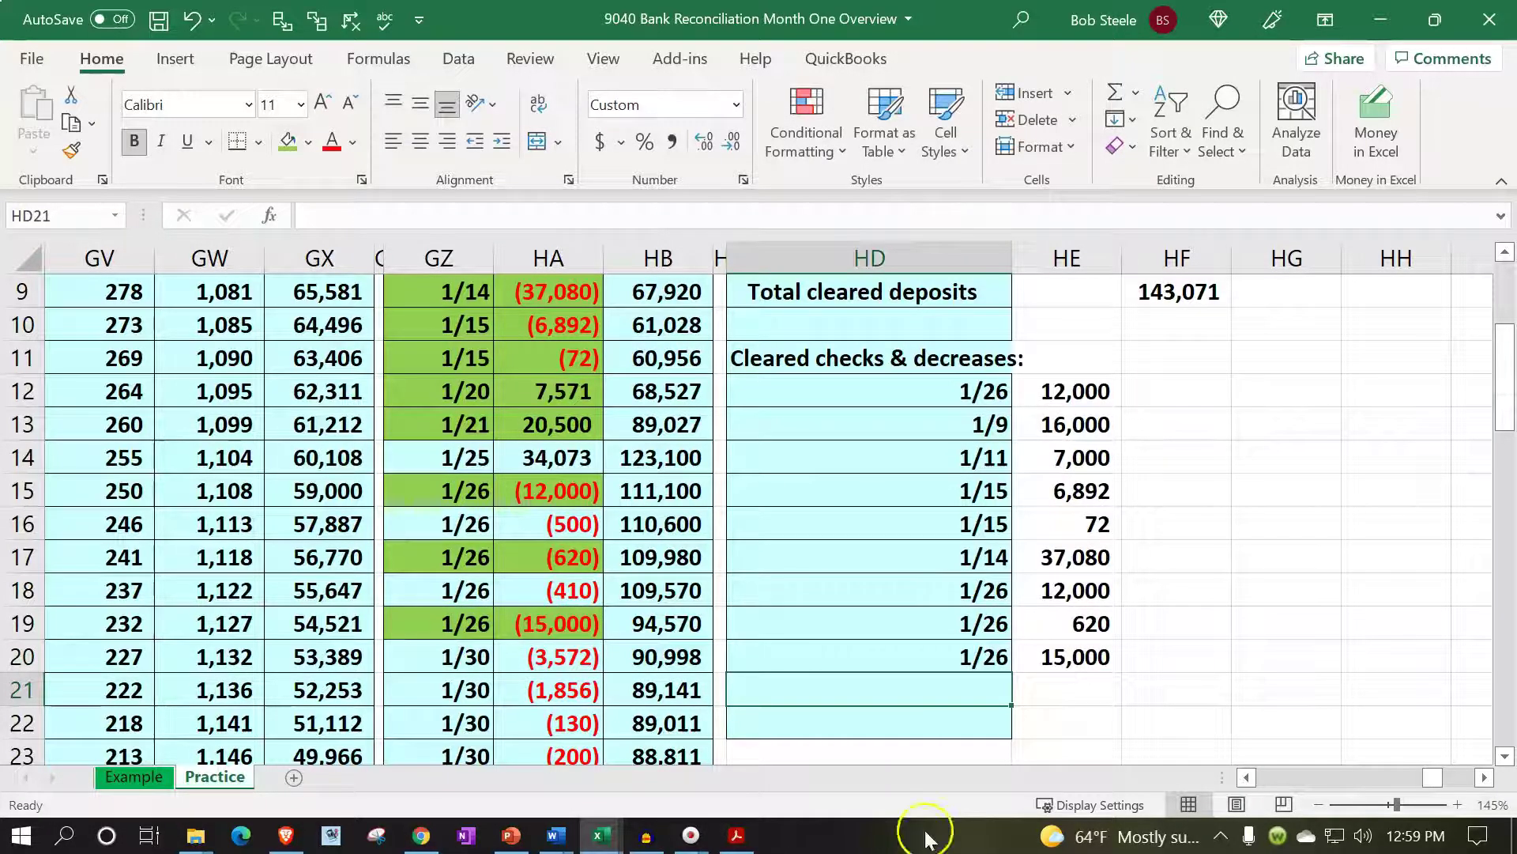
# Highlight check 1011's 15,000.00 amount in the bank statement PDF, and return to the Practice sheet in Excel
pyautogui.scroll(-1, 920, 662)
pyautogui.click(909, 685)
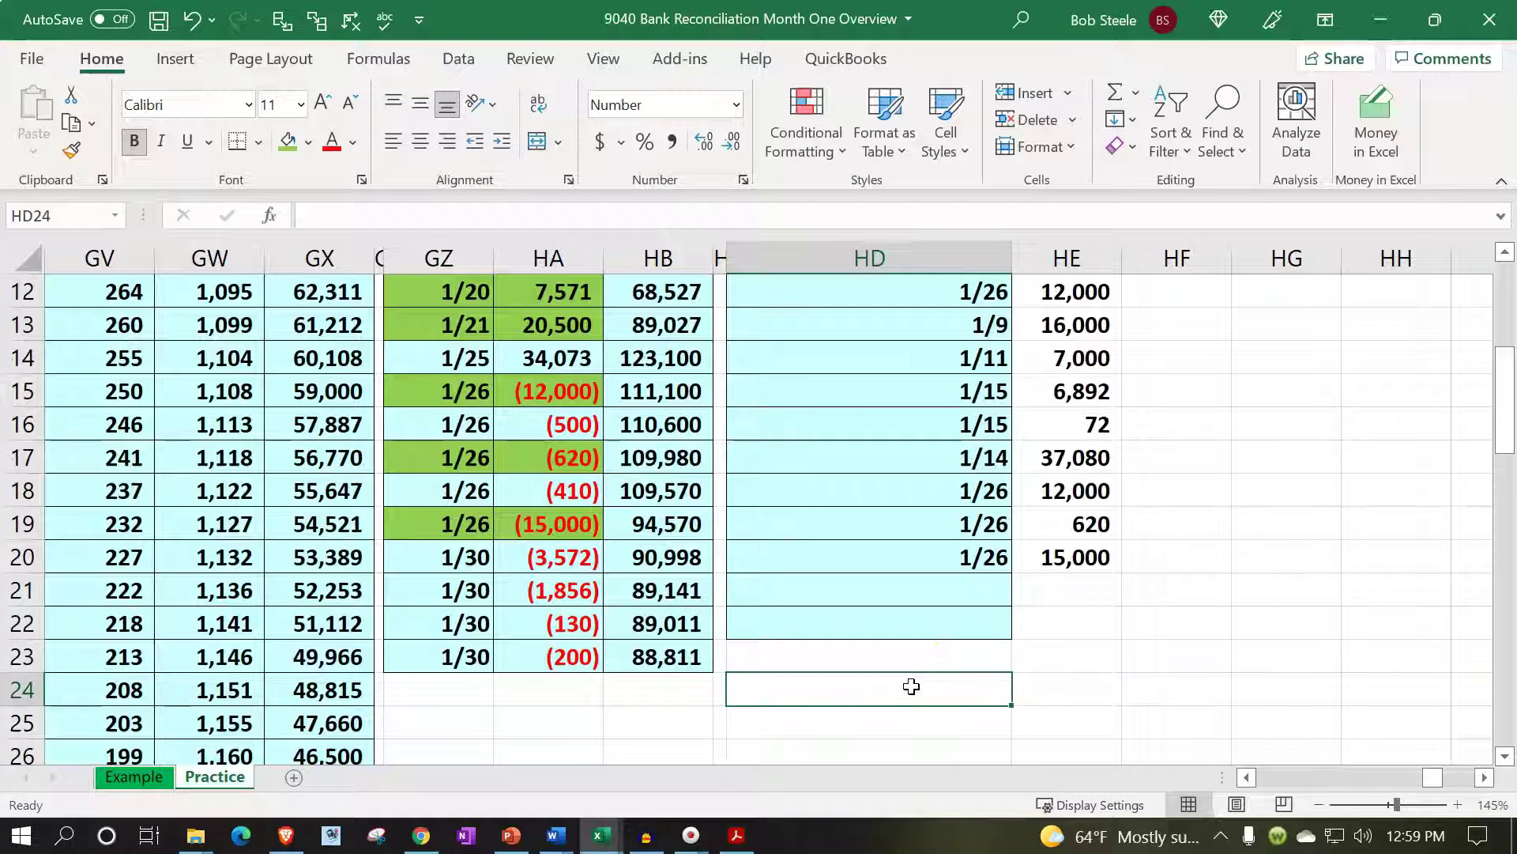
pyautogui.click(737, 835)
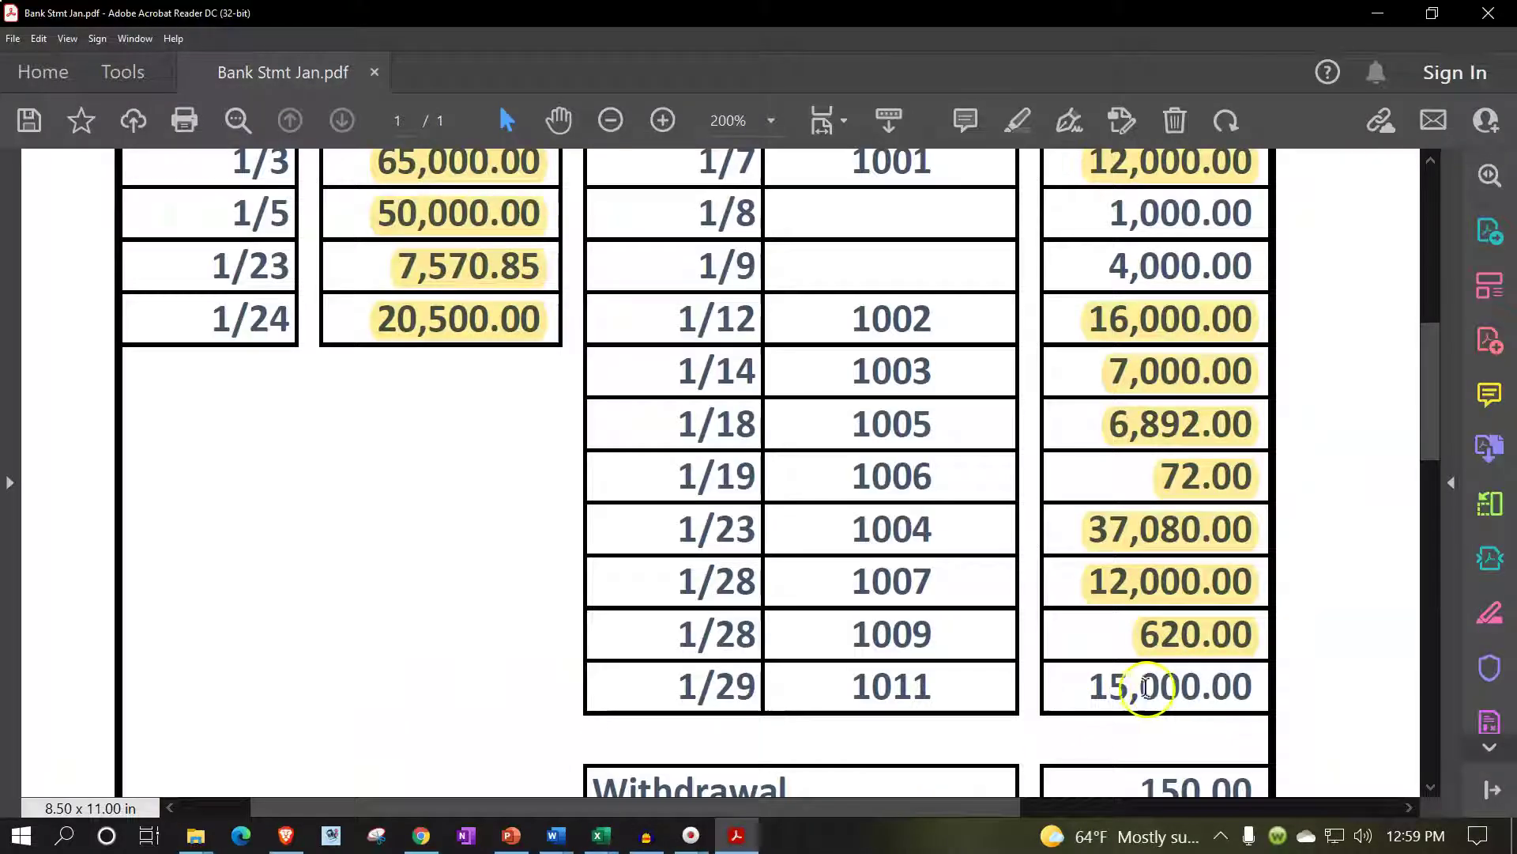
pyautogui.moveTo(1089, 686); pyautogui.dragTo(1254, 687)
pyautogui.click(1161, 640)
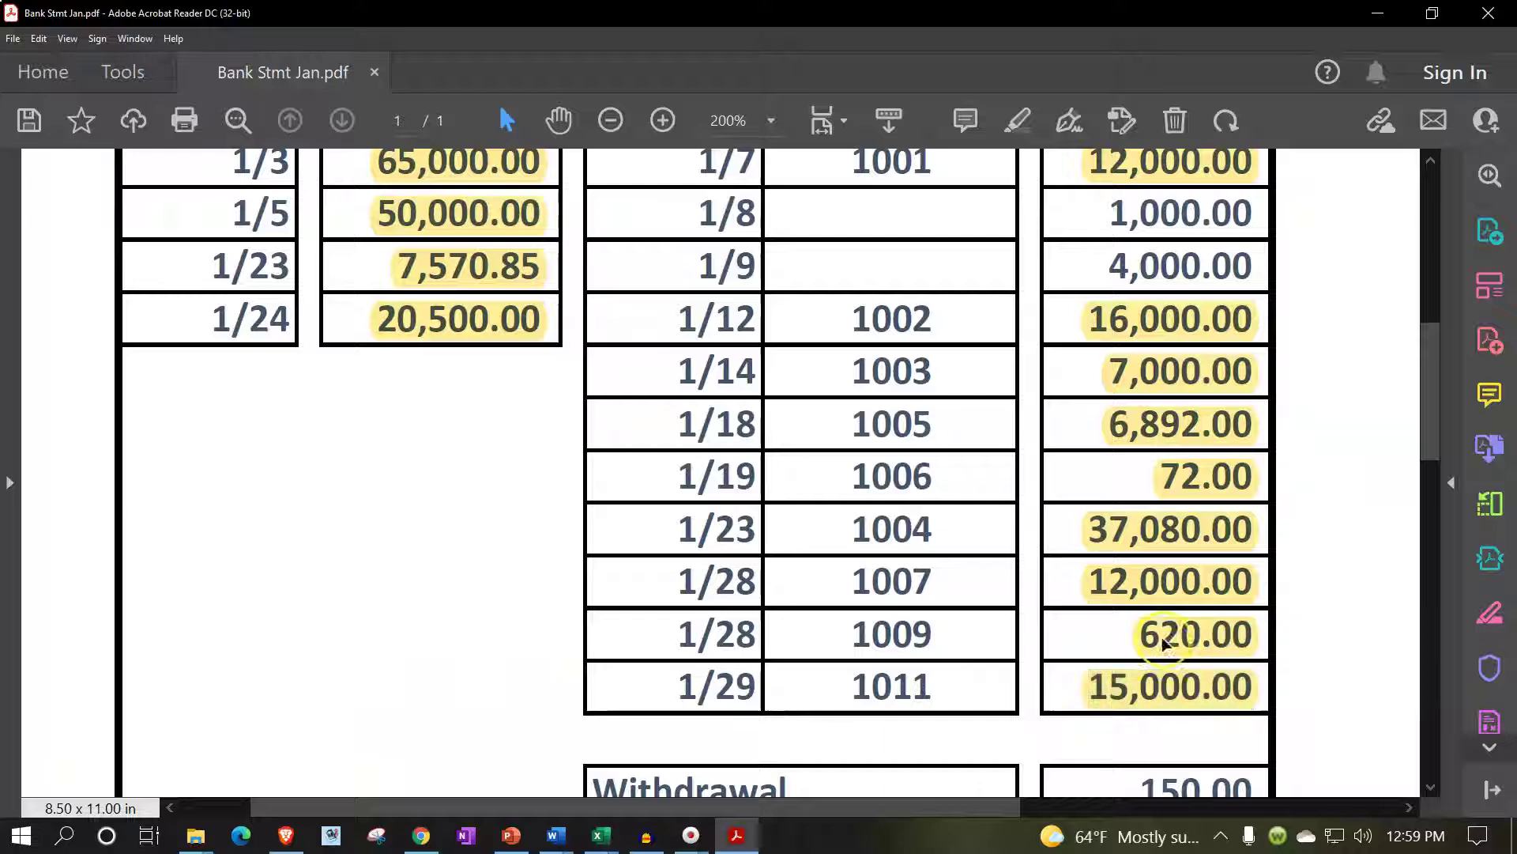
pyautogui.scroll(-1, 1030, 447)
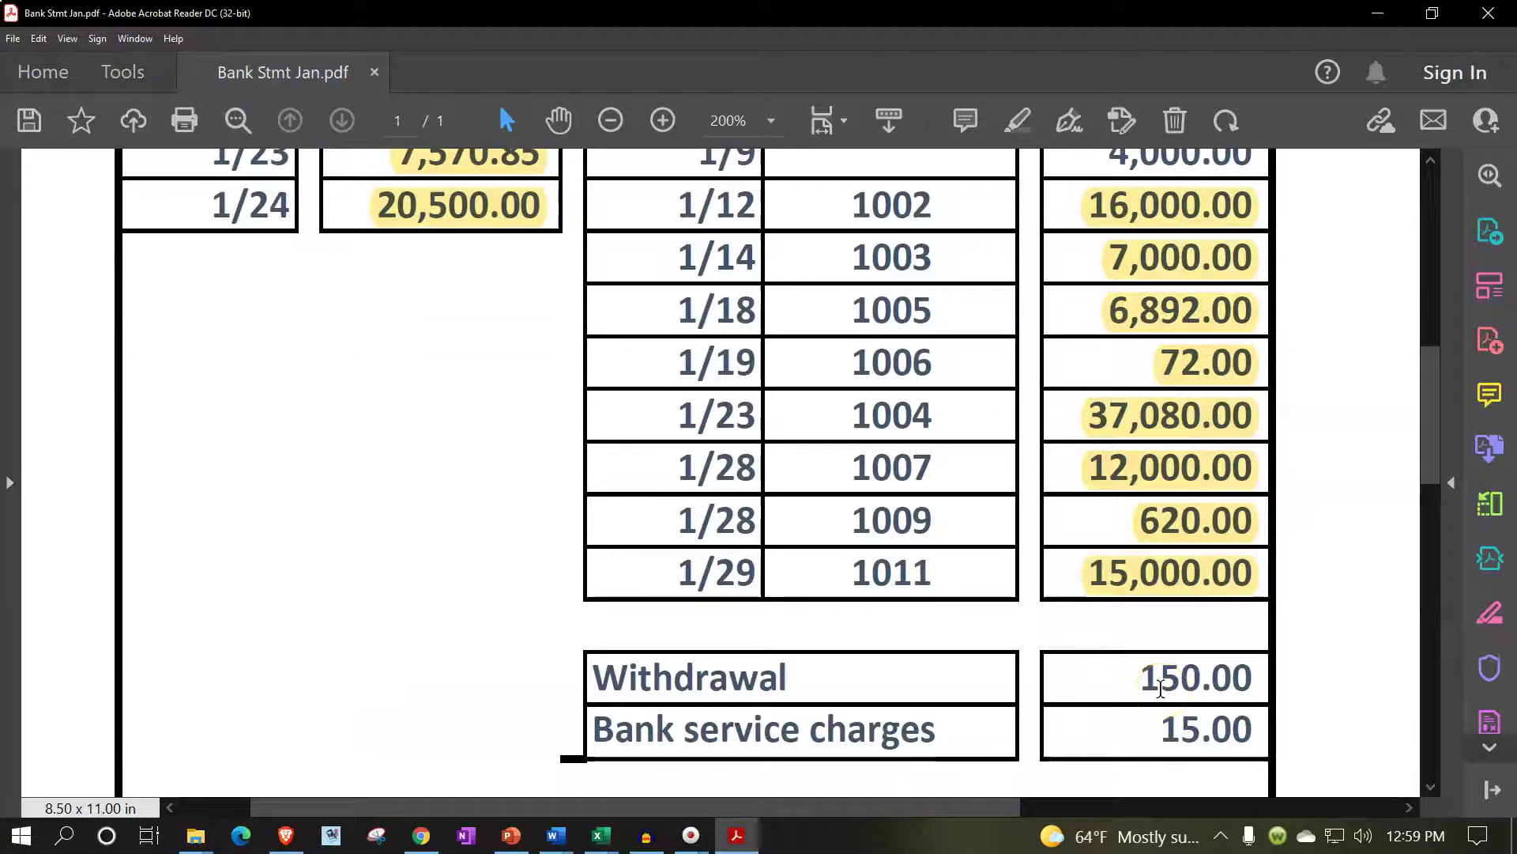
pyautogui.click(742, 829)
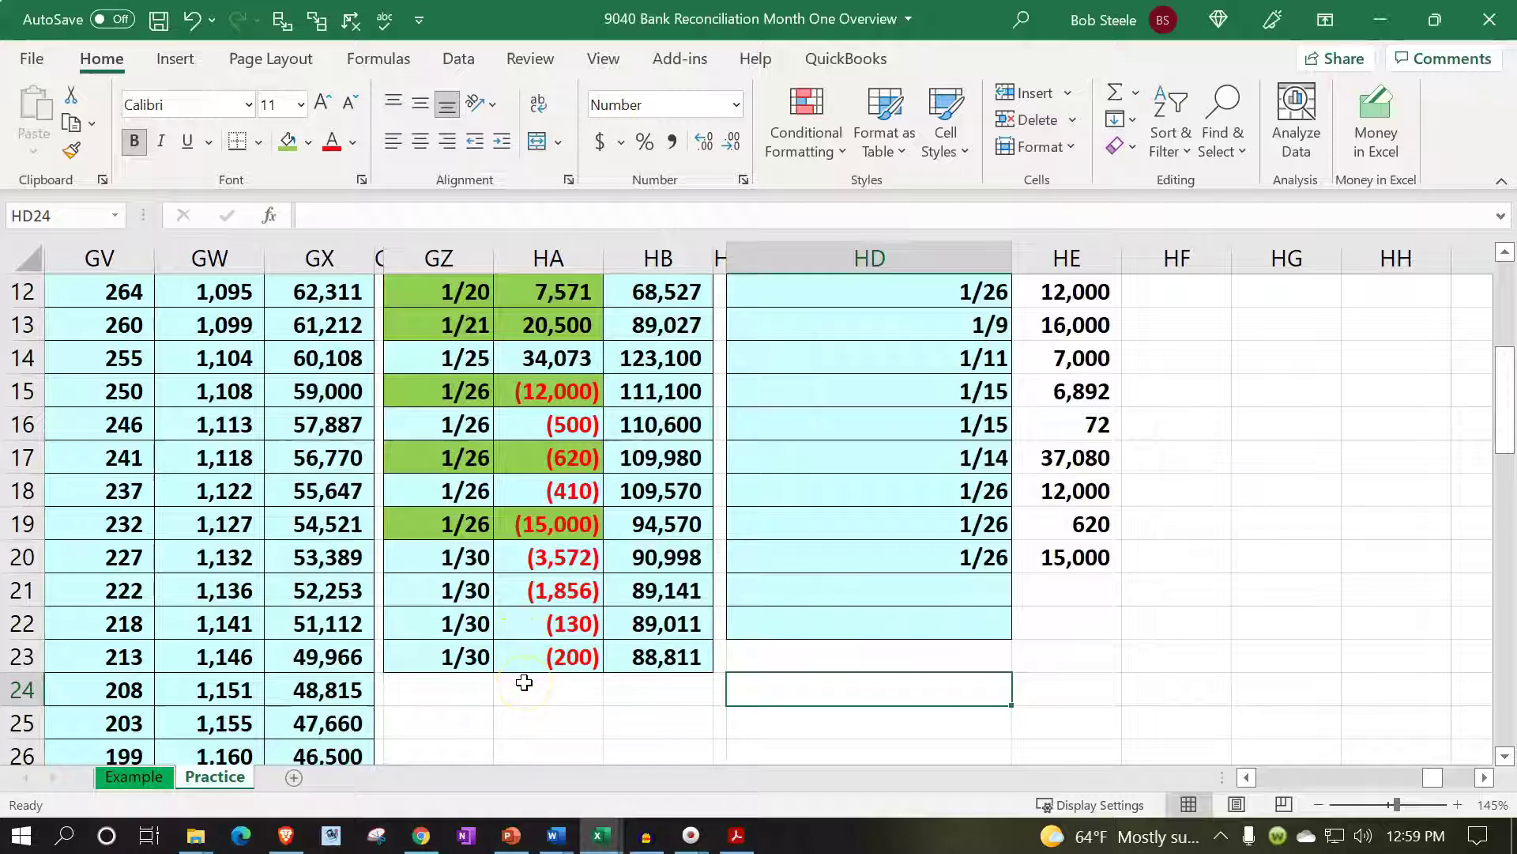
# Review the unmarked Checking ledger entries in GZ14:HA23 as items that have not cleared the bank
pyautogui.moveTo(465, 355); pyautogui.dragTo(558, 650)
pyautogui.moveTo(465, 425); pyautogui.dragTo(547, 685)
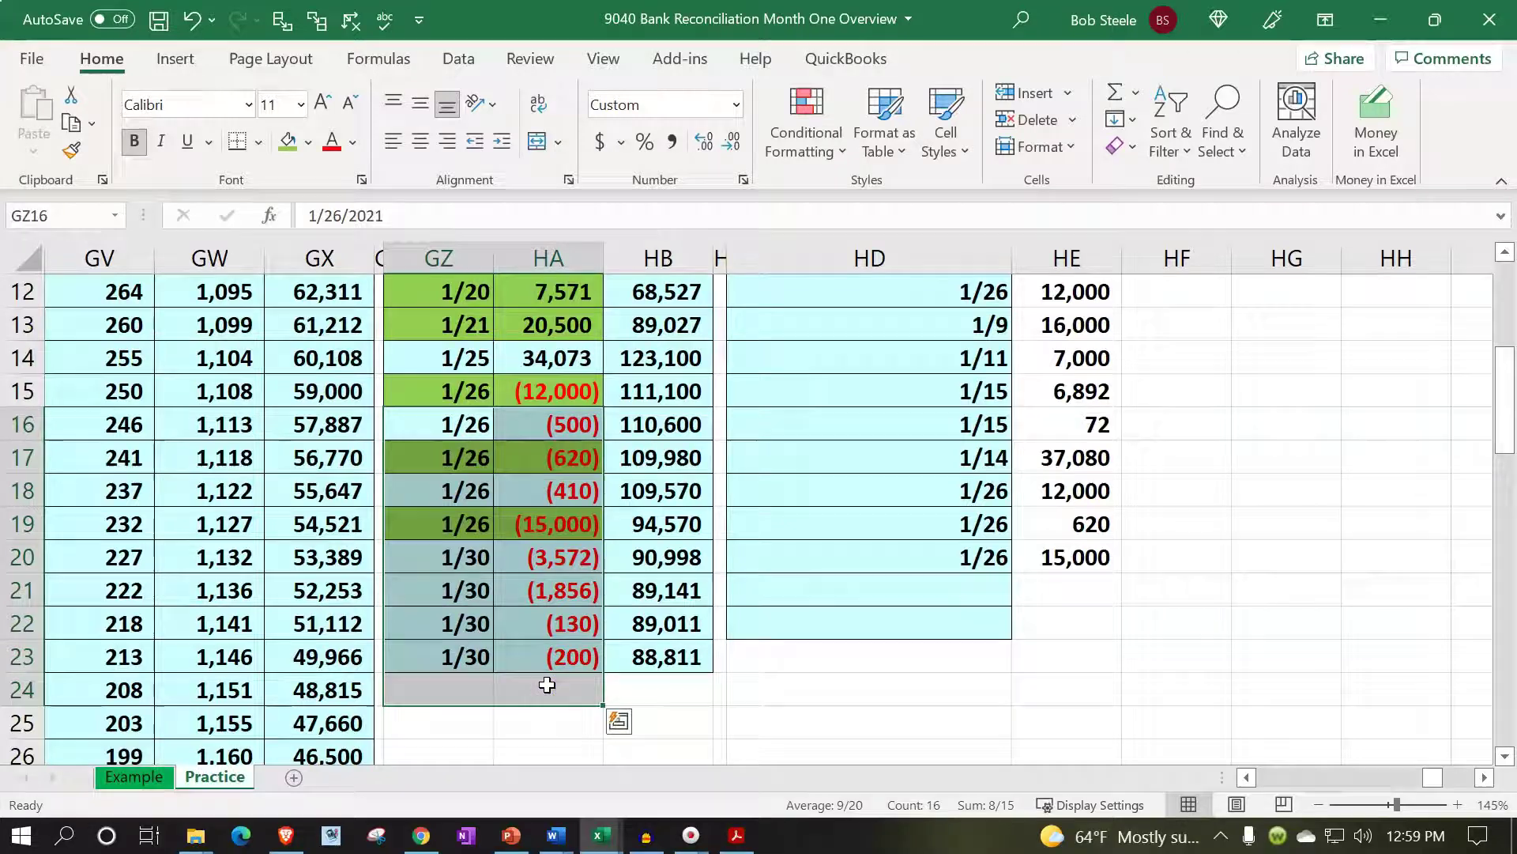
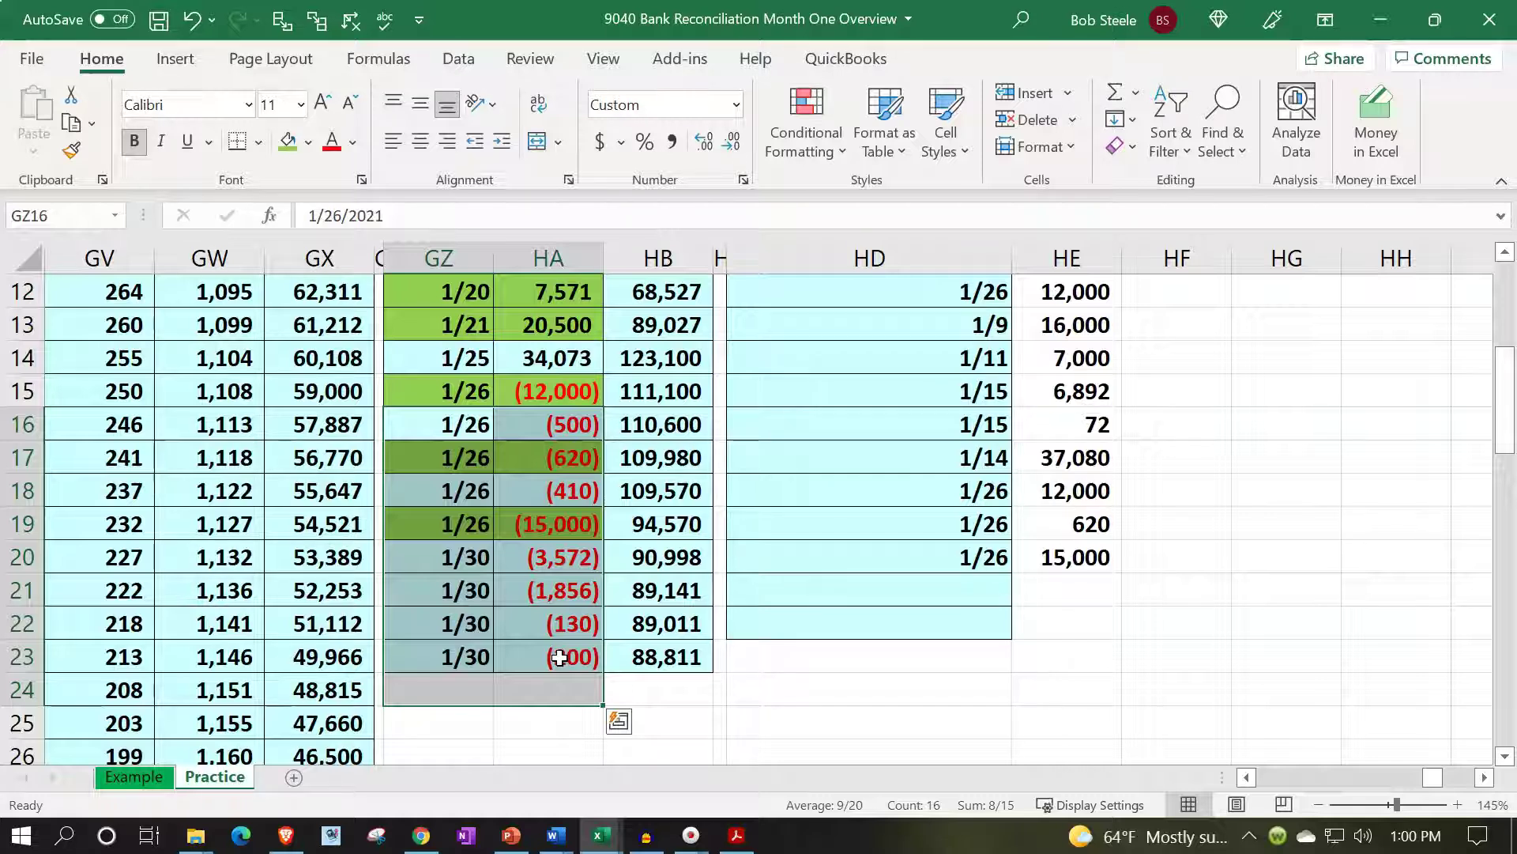
pyautogui.click(795, 681)
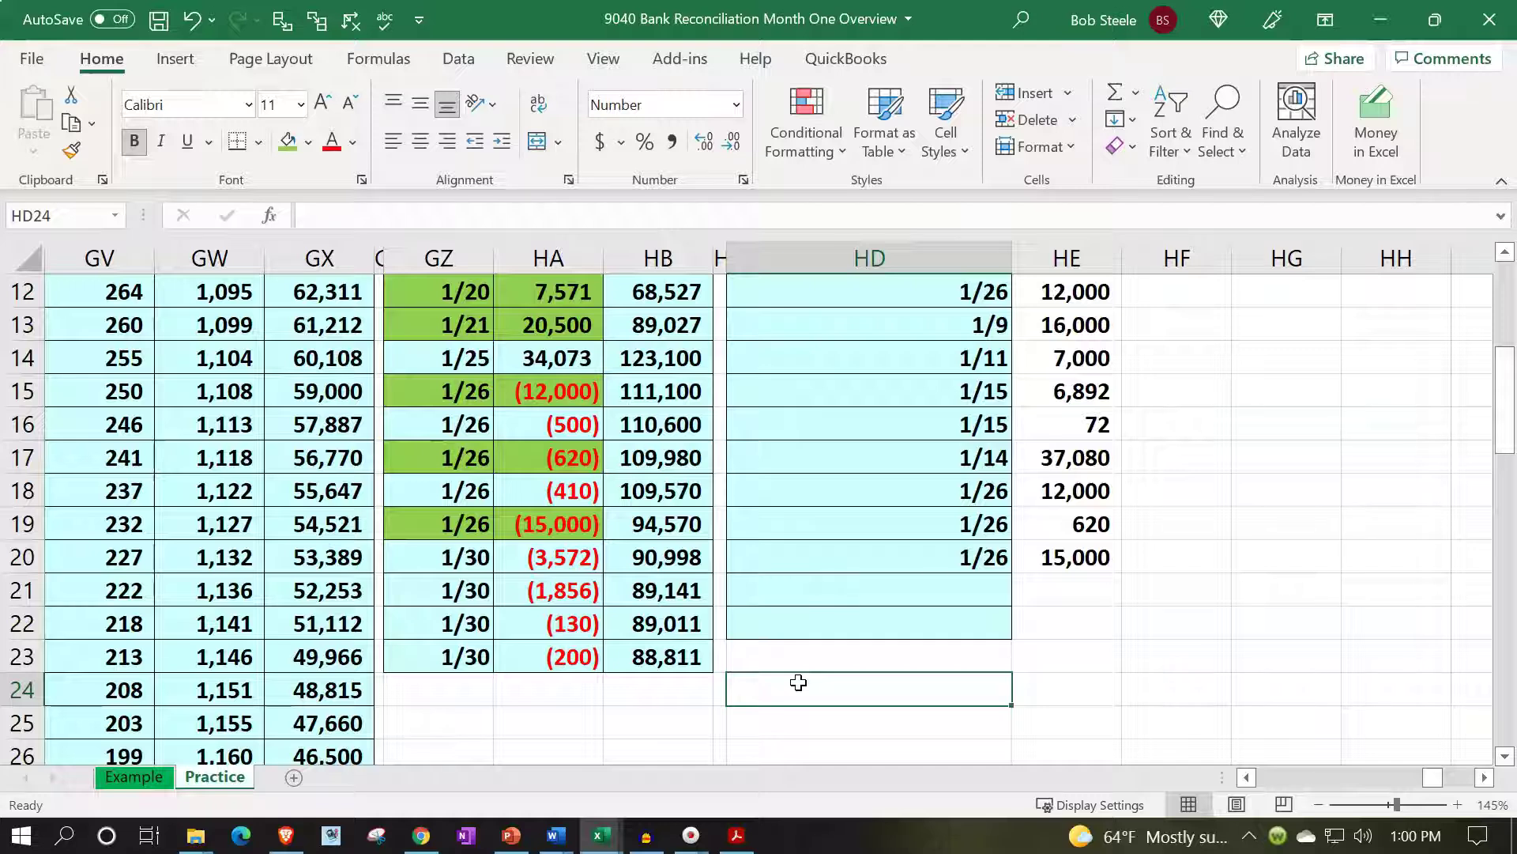
# Copy the heading from HD11 to HD25 and change the copy to "Total cleared checks & decreases:"
pyautogui.scroll(2, 798, 682)
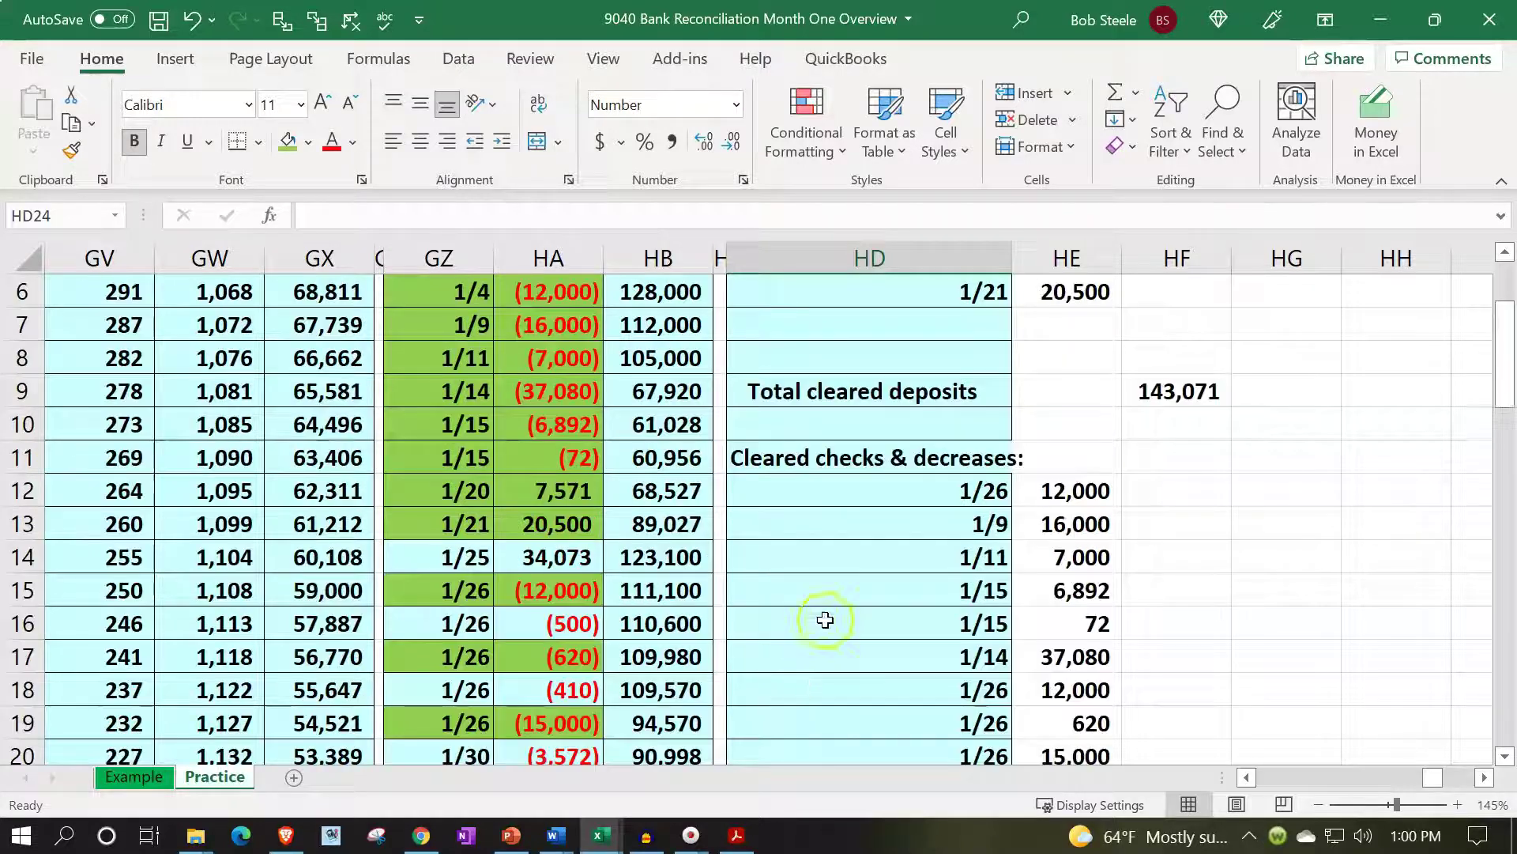
pyautogui.click(794, 466)
pyautogui.hotkey('ctrl', 'c')
pyautogui.scroll(-3, 800, 482)
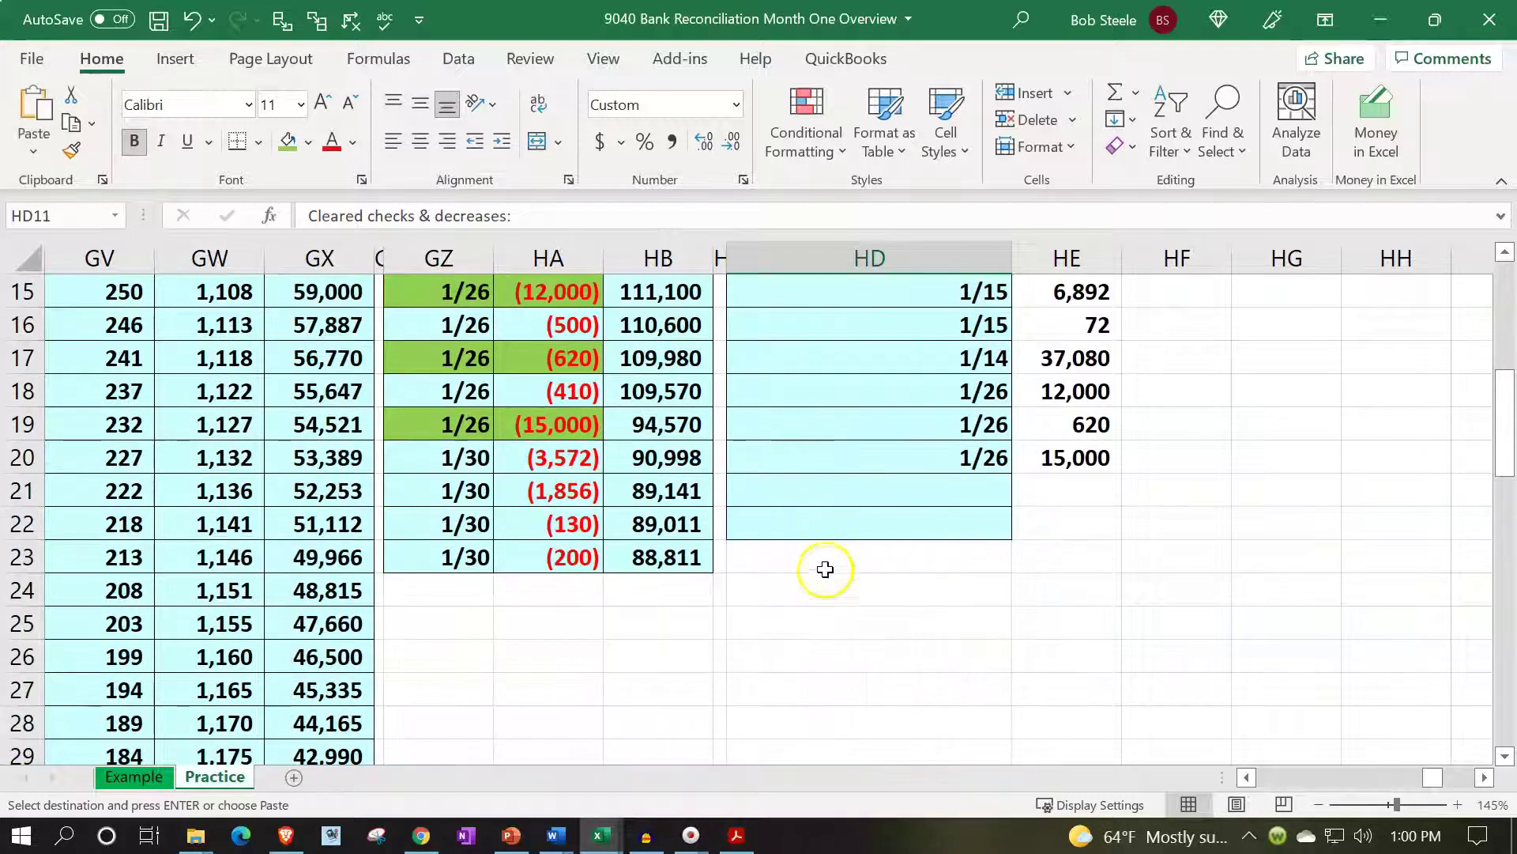
pyautogui.click(805, 622)
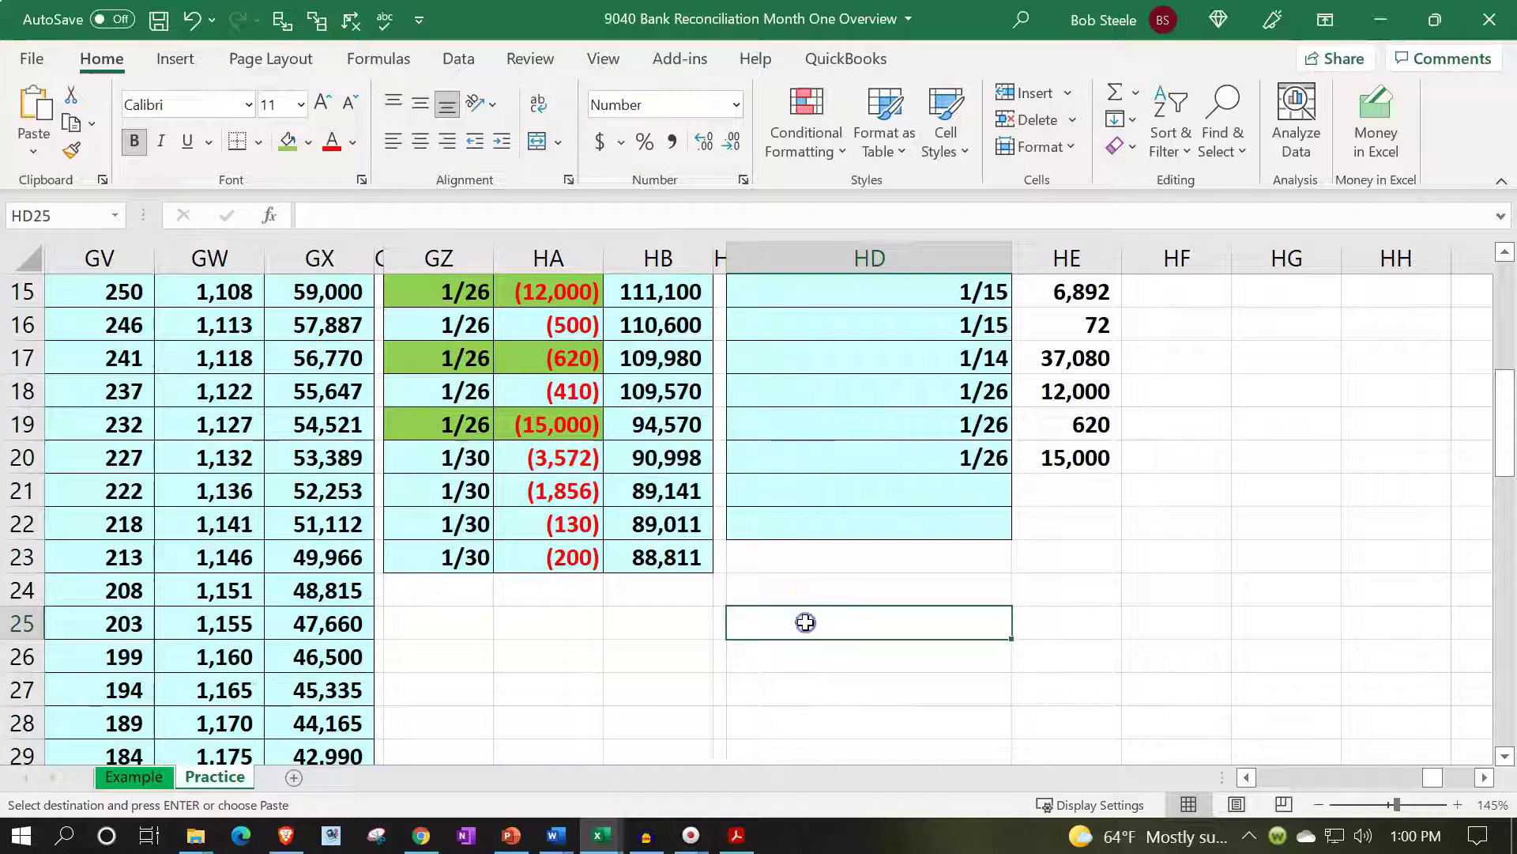
pyautogui.hotkey('ctrl', 'v')
pyautogui.doubleClick(747, 625)
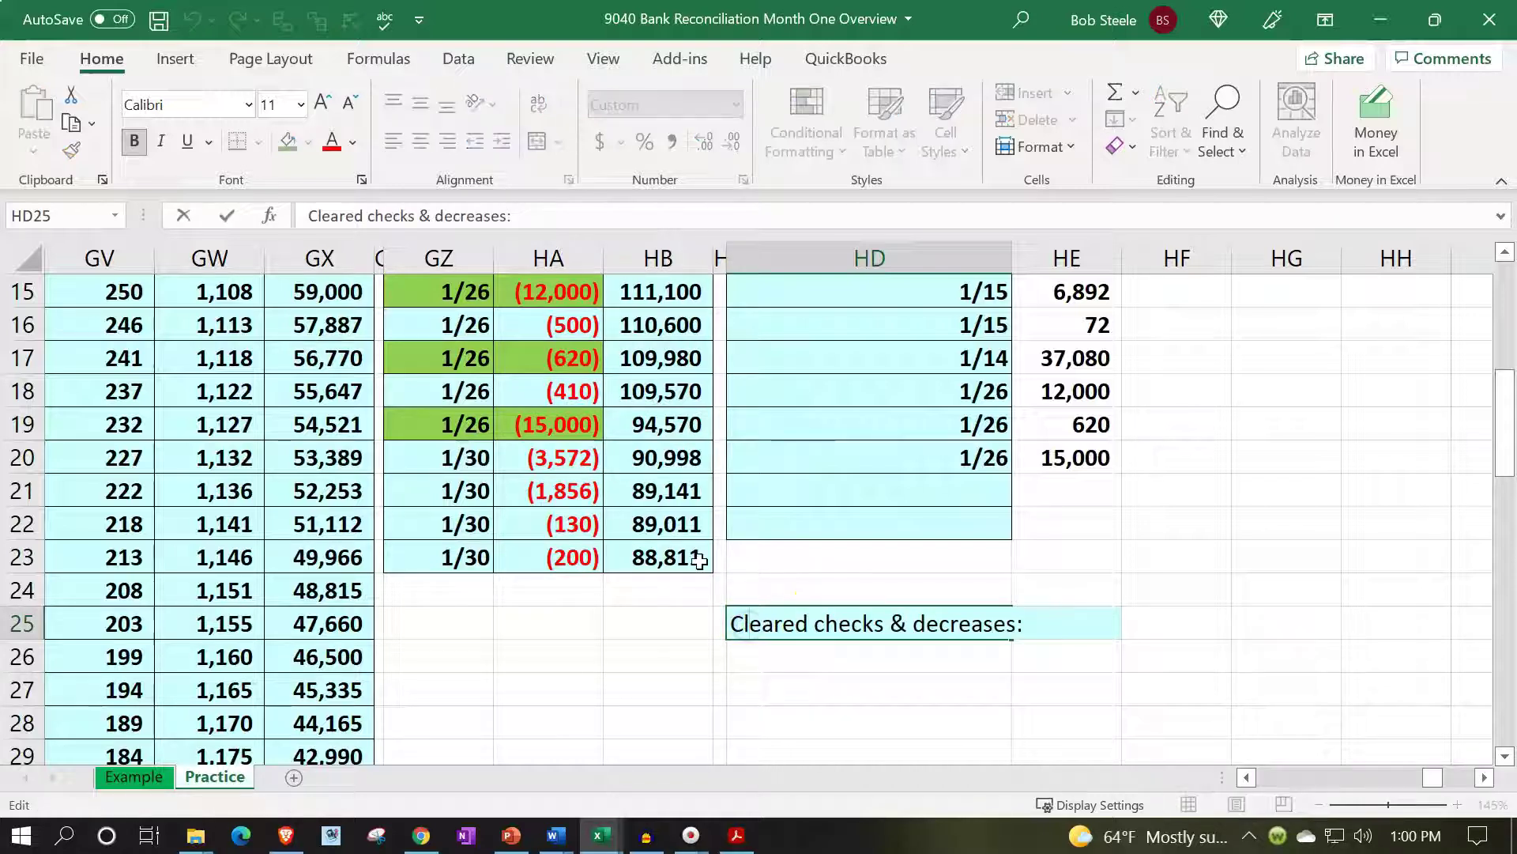
pyautogui.press('BackSpace')
pyautogui.write('Total c')
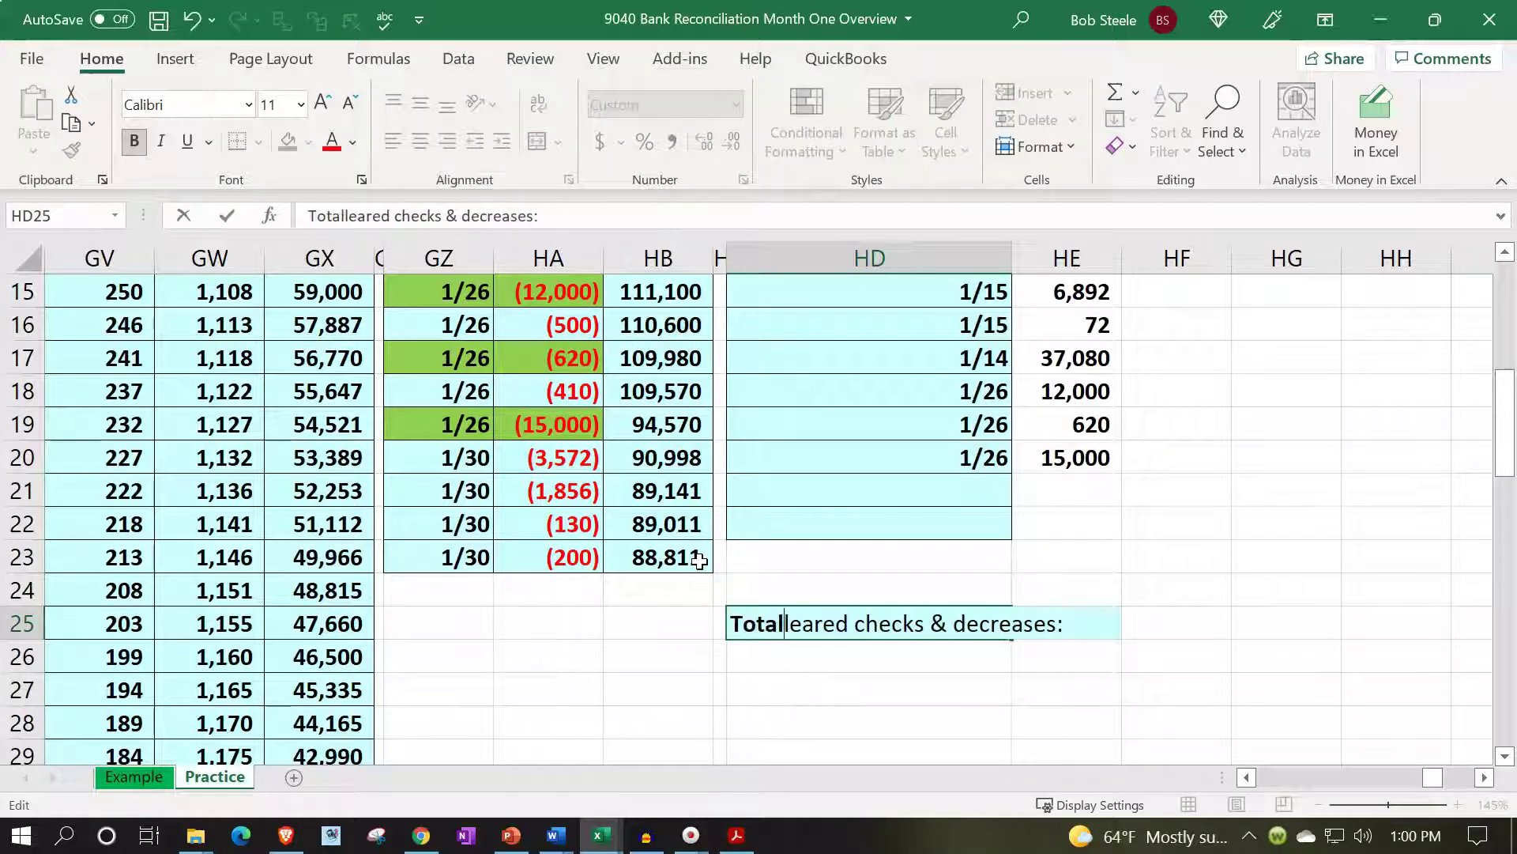
pyautogui.press('Return')
# Total the cleared check amounts in HF25 with =SUM(HE10:HE24)
pyautogui.press('Right')
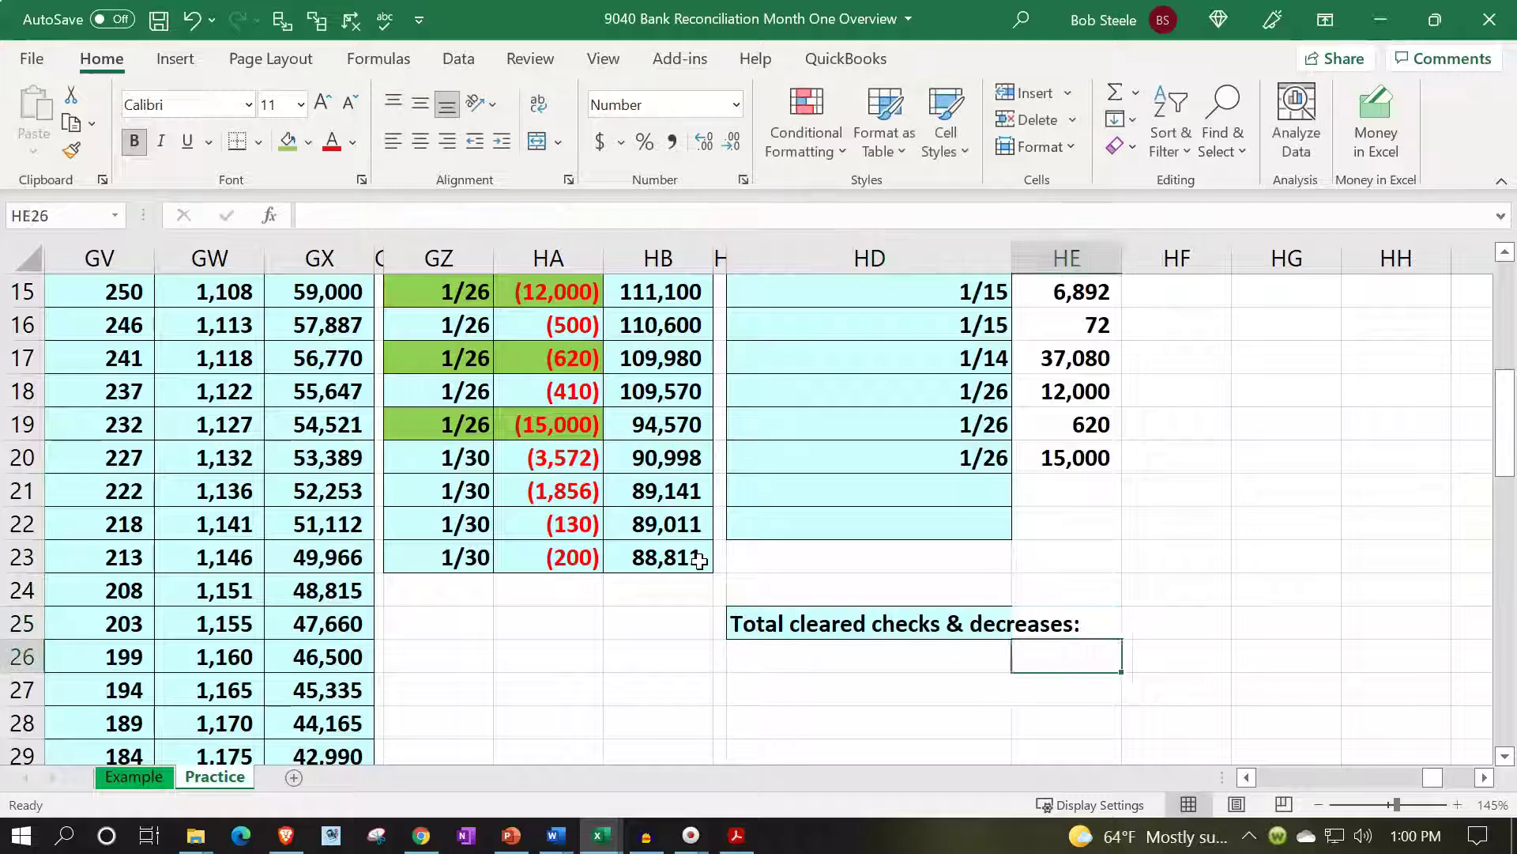
pyautogui.press('Right')
pyautogui.press('Up')
pyautogui.write('=')
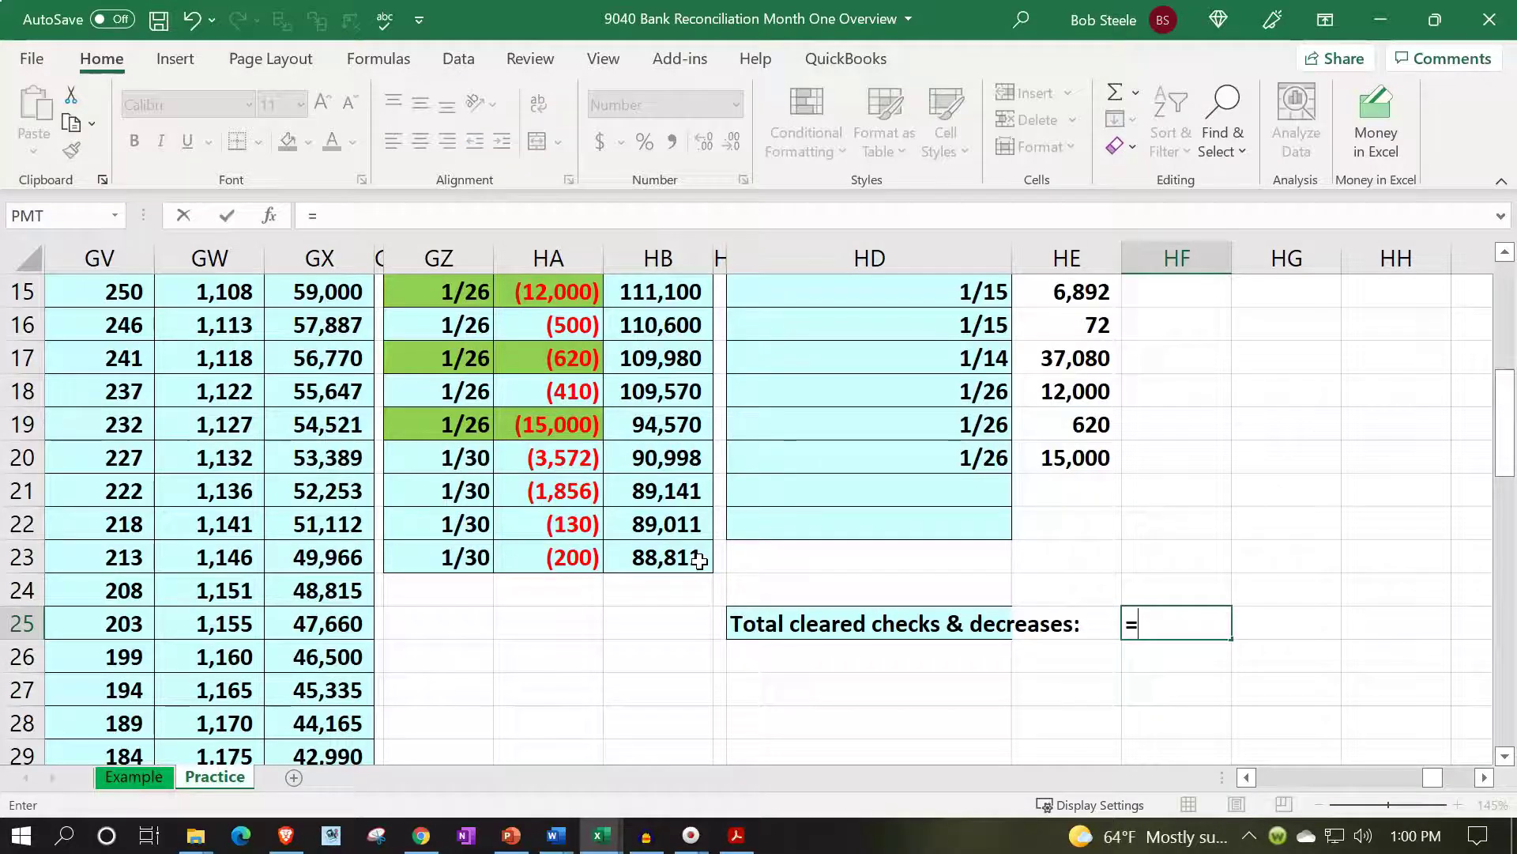
pyautogui.write('sum(')
pyautogui.press('Left')
pyautogui.press('Up')
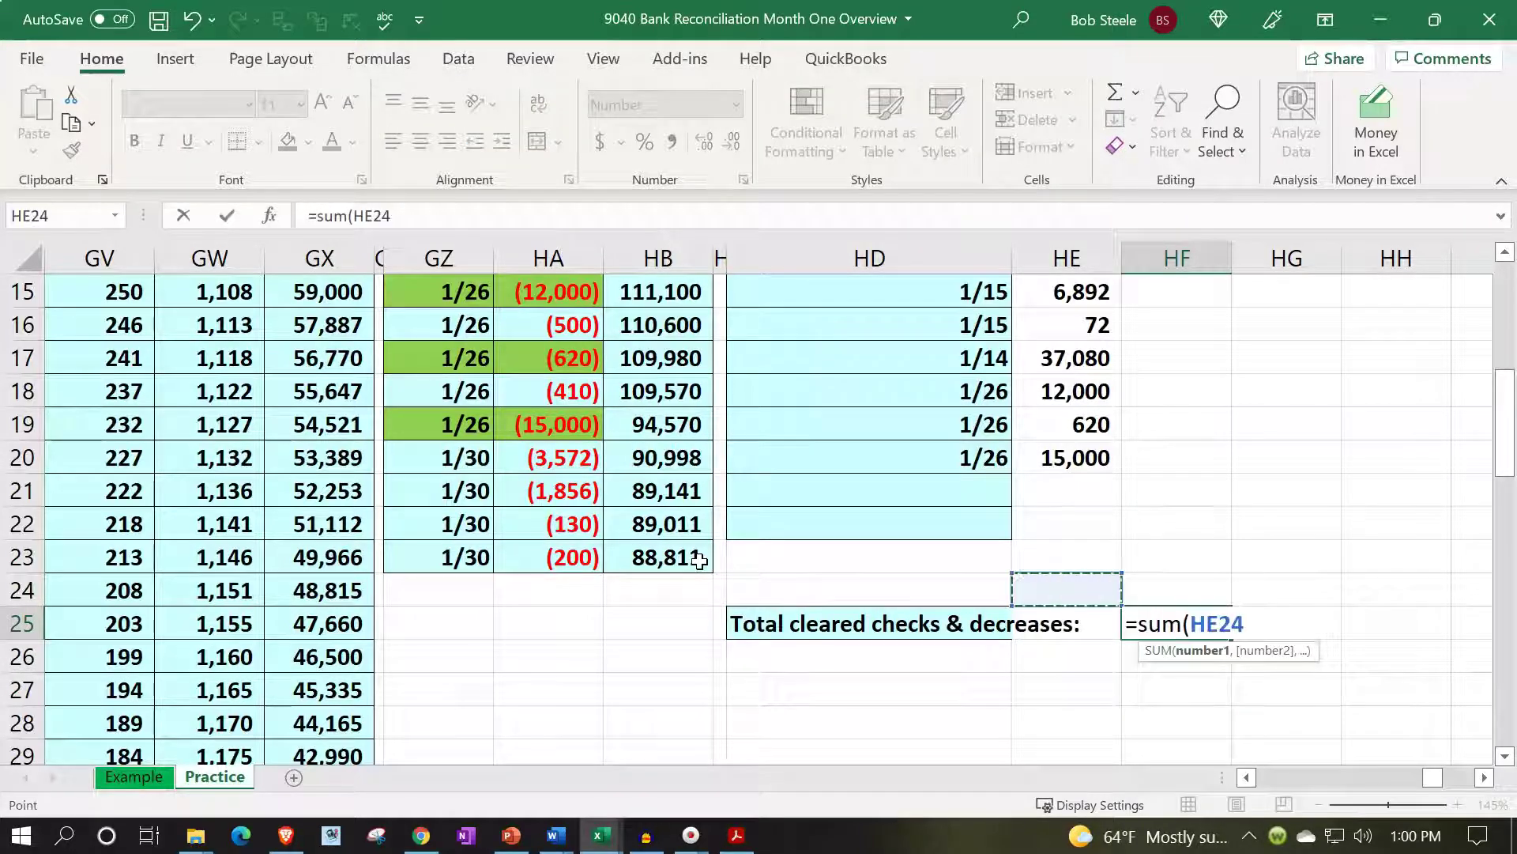
pyautogui.hotkey('shift', 'Up')
pyautogui.hotkey('shift', 'Up')
pyautogui.hotkey('shift', 'Up')
pyautogui.hotkey('shift', 'Up')
pyautogui.hotkey('shift', 'Up')
pyautogui.hotkey('shift', 'Up')
pyautogui.hotkey('shift', 'Up')
pyautogui.hotkey('shift', 'Up')
pyautogui.hotkey('shift', 'Up')
pyautogui.hotkey('shift', 'Up')
pyautogui.hotkey('shift', 'Up')
pyautogui.hotkey('shift', 'Up')
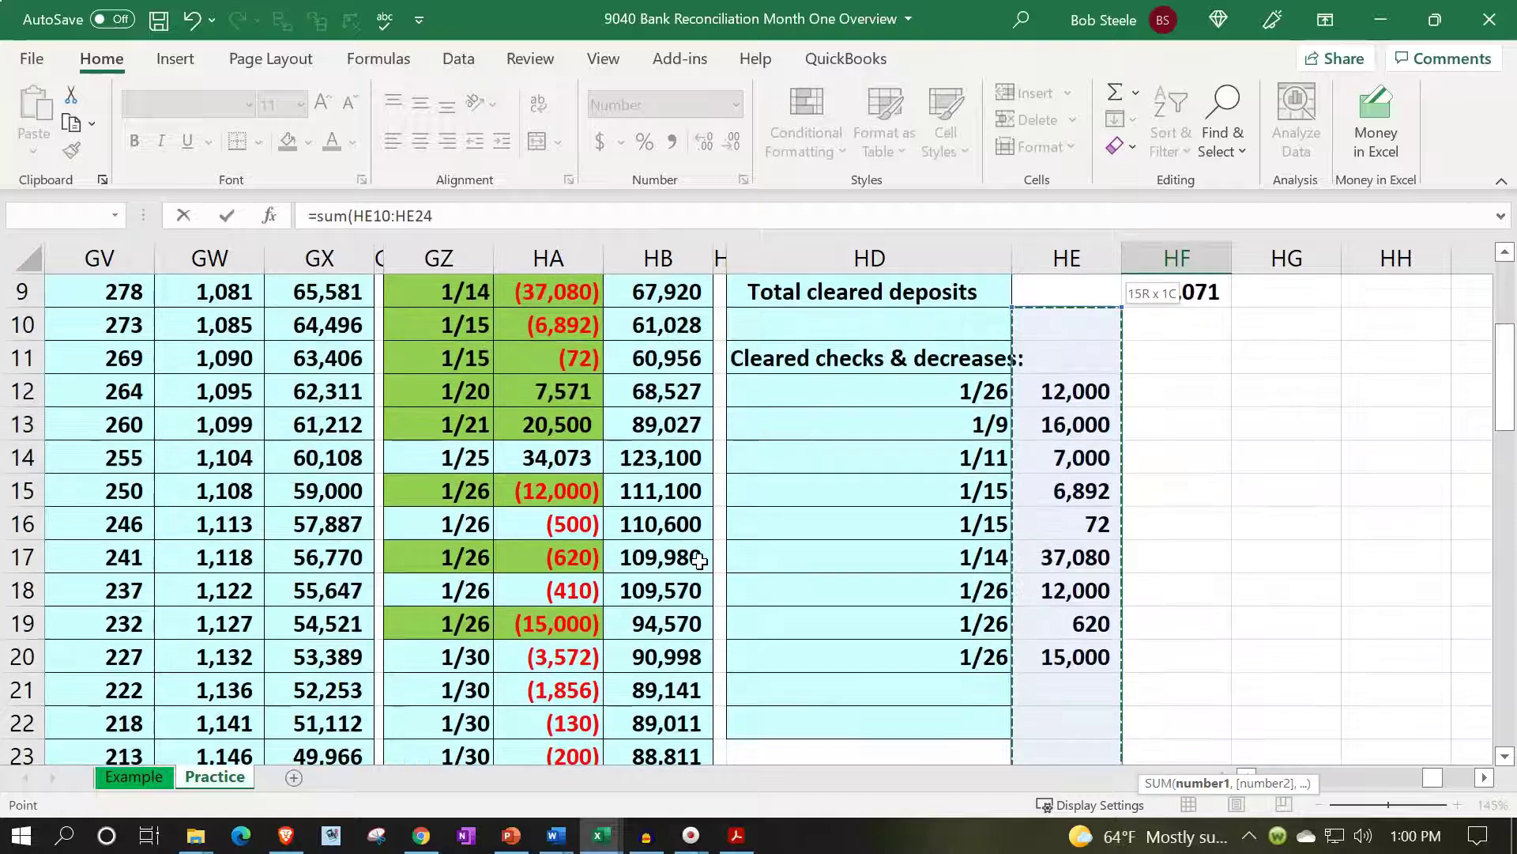
pyautogui.press('Return')
# Label HD27 "Cleared balance", two rows below the checks total
pyautogui.press('Down')
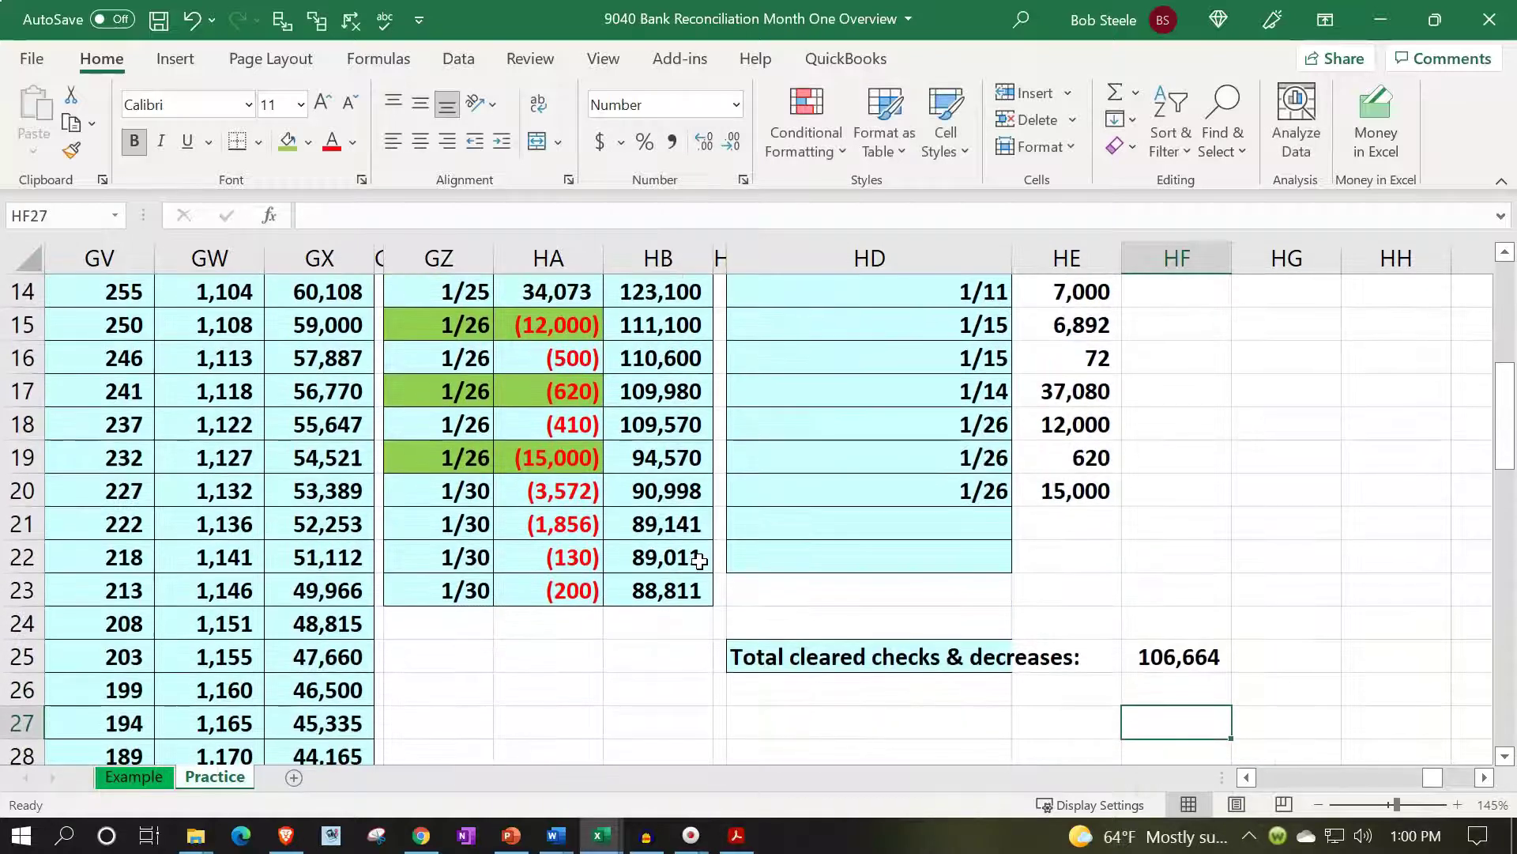
pyautogui.press('Left')
pyautogui.press('Left')
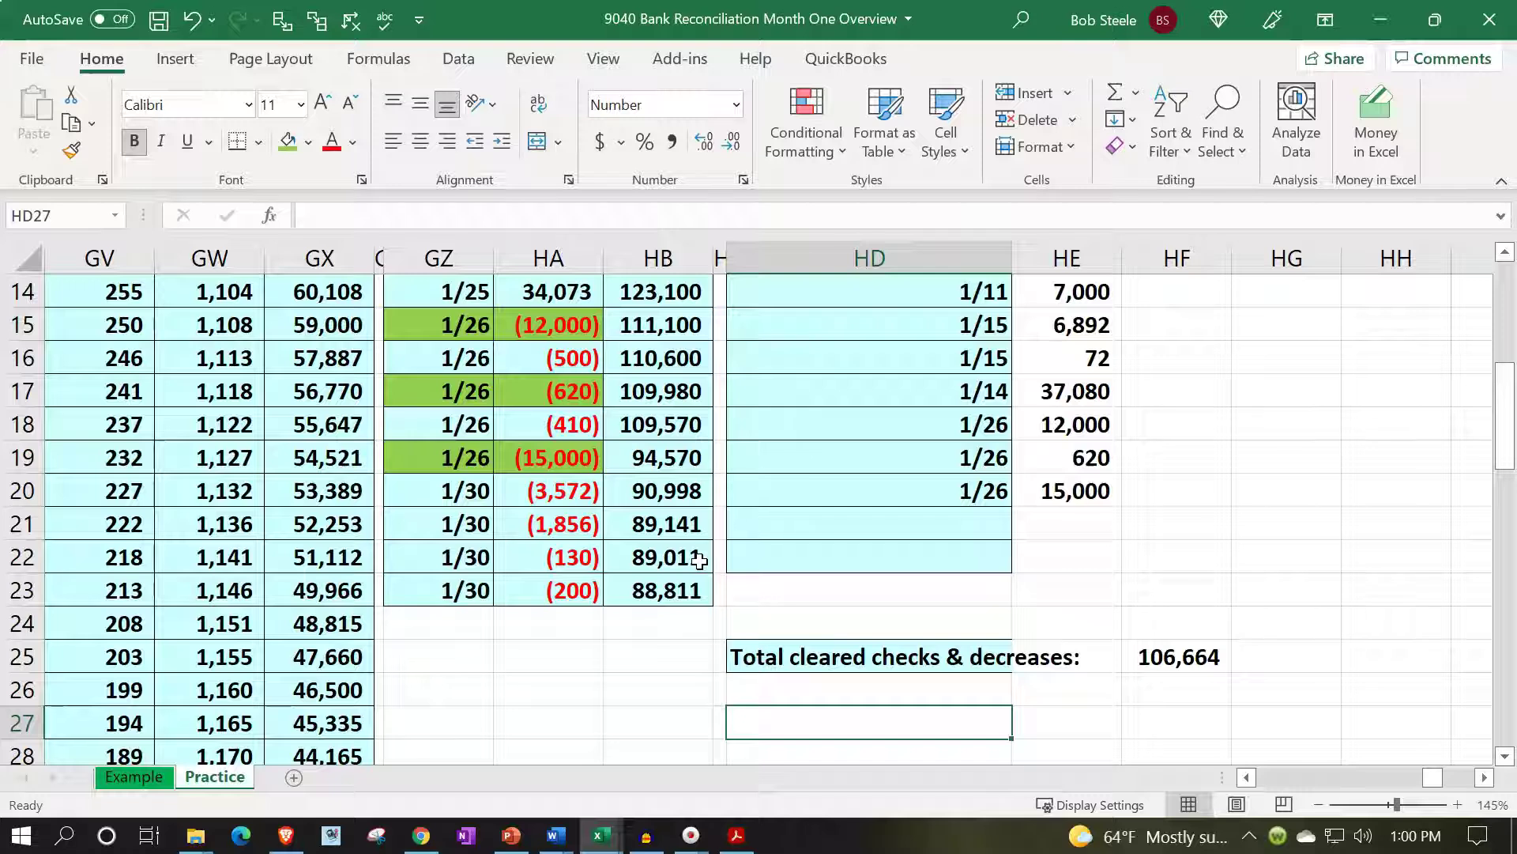
pyautogui.write('Cl')
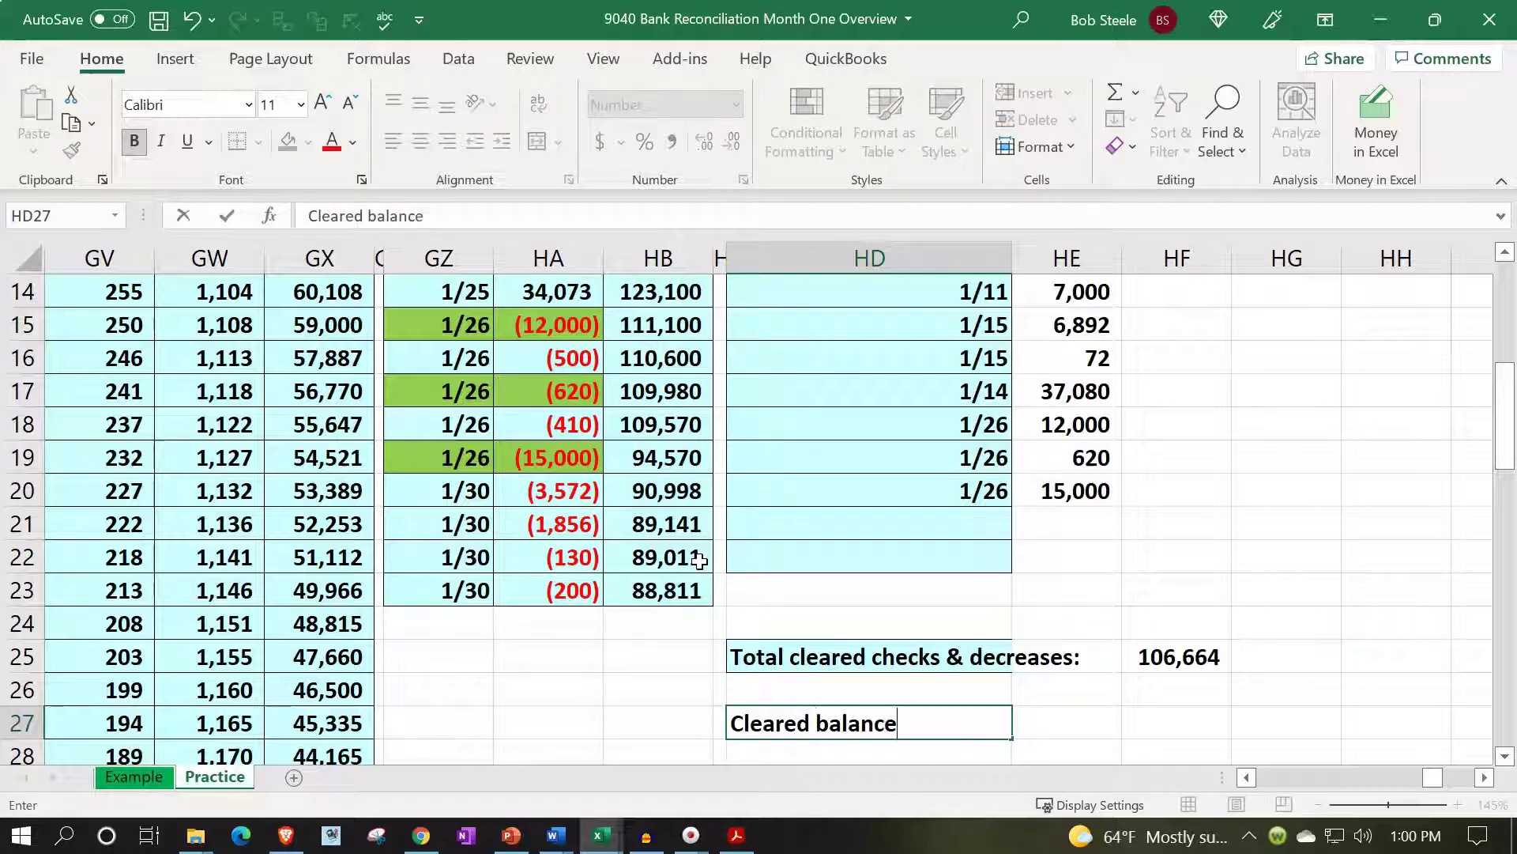
pyautogui.write('eared balance')
# Calculate the cleared balance in HF27 with =HF1+HF9-HF25
pyautogui.press('Right')
pyautogui.press('Right')
pyautogui.write('=')
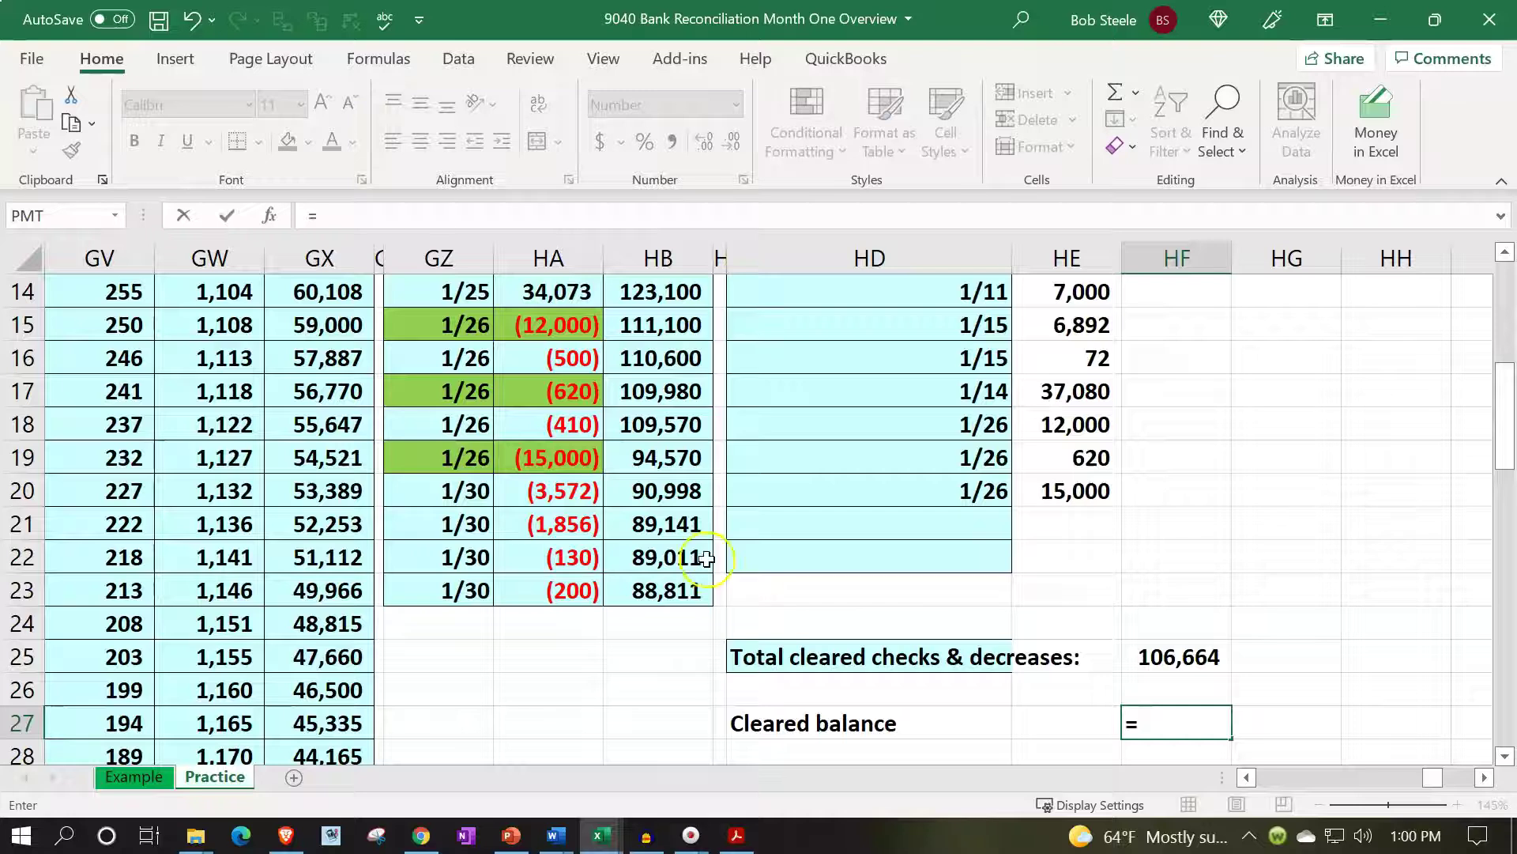
pyautogui.scroll(5, 953, 552)
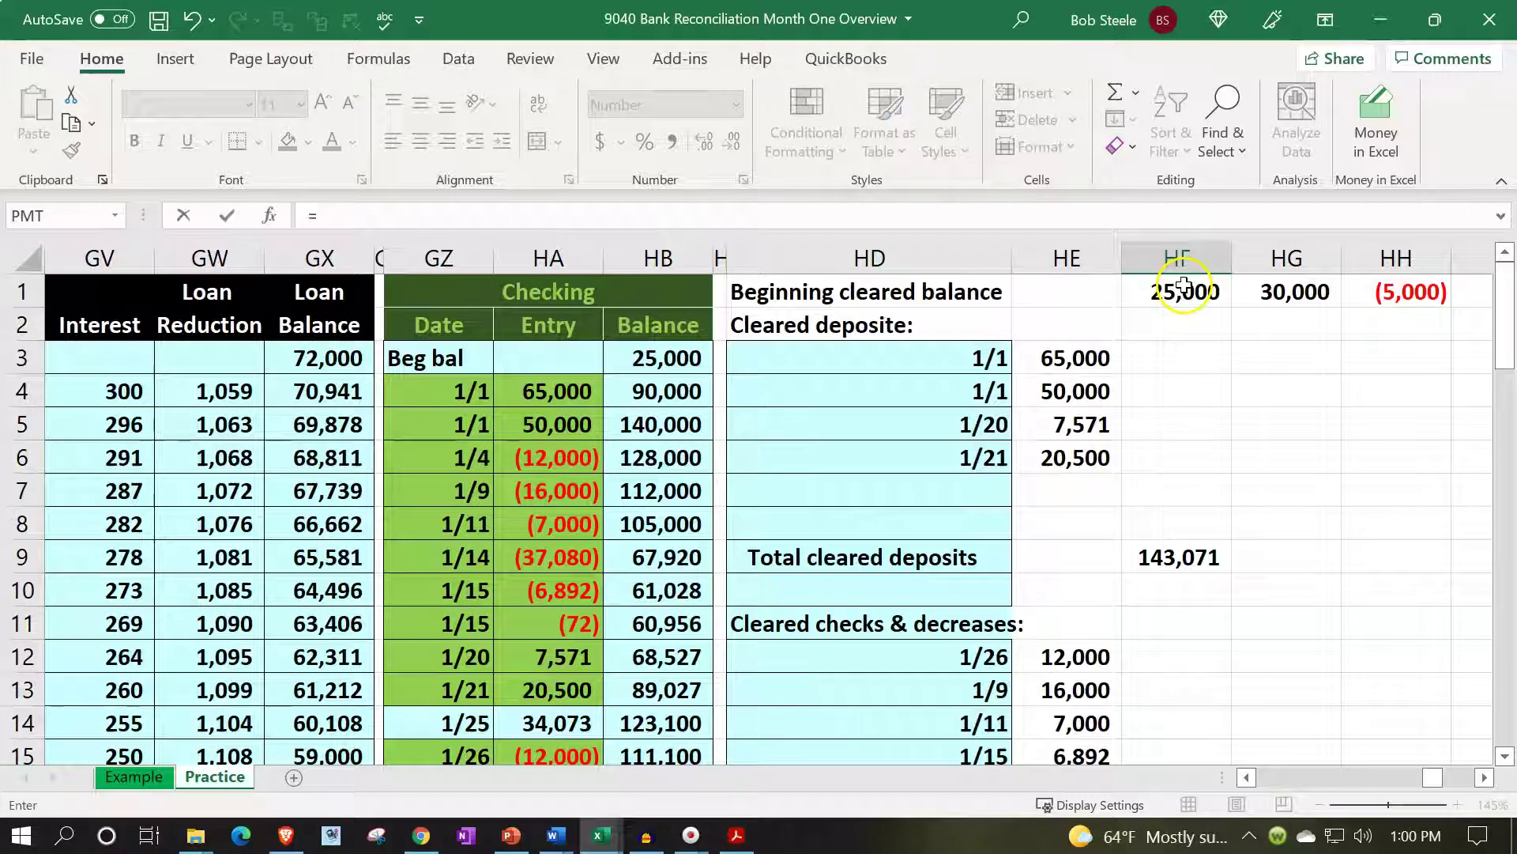
pyautogui.click(1183, 286)
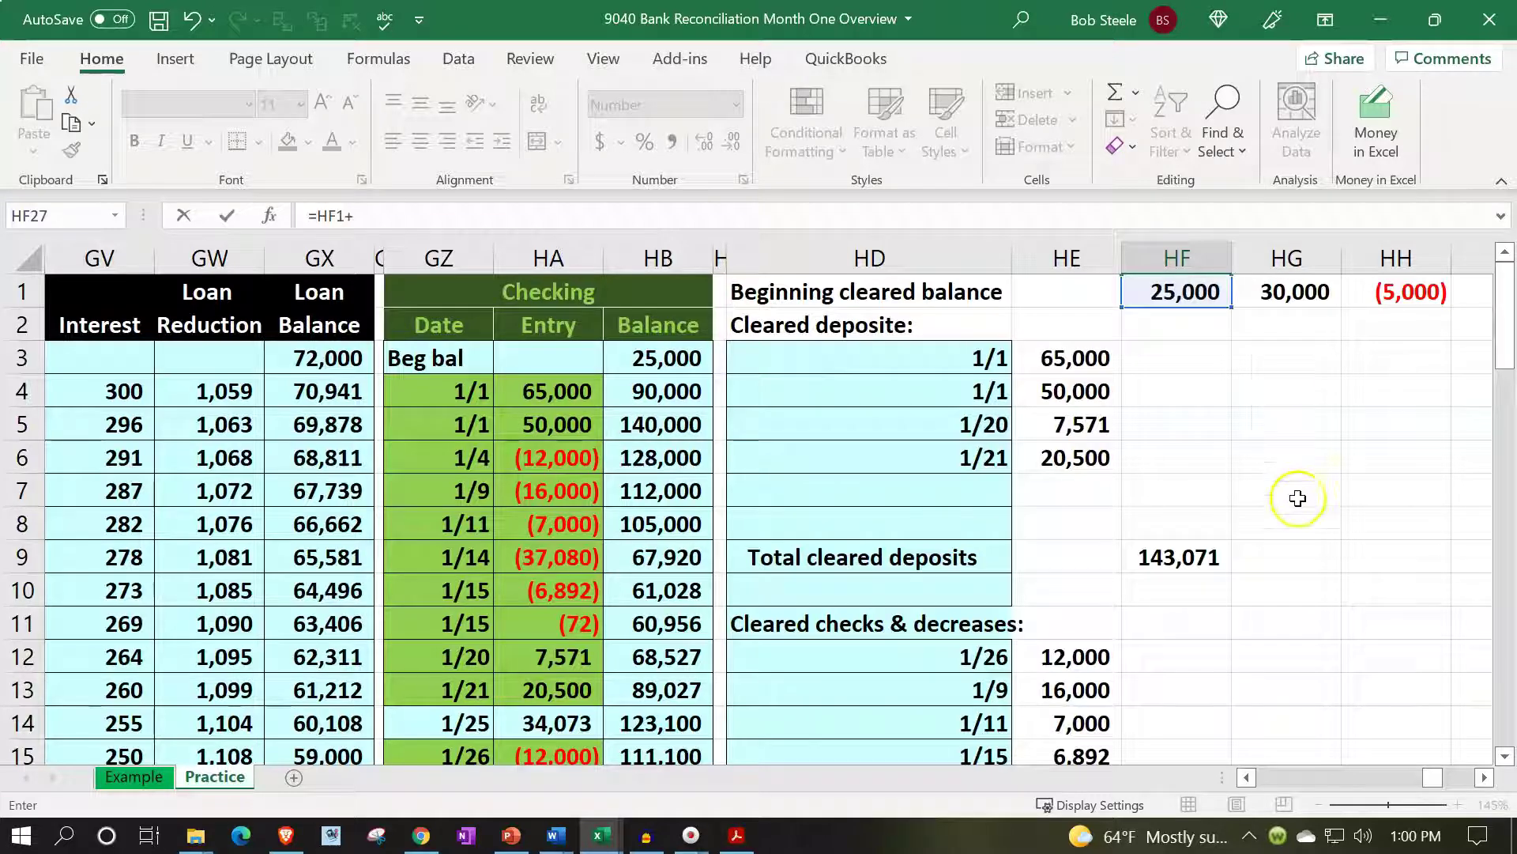
pyautogui.click(1195, 547)
pyautogui.write('-')
pyautogui.scroll(-4, 1196, 548)
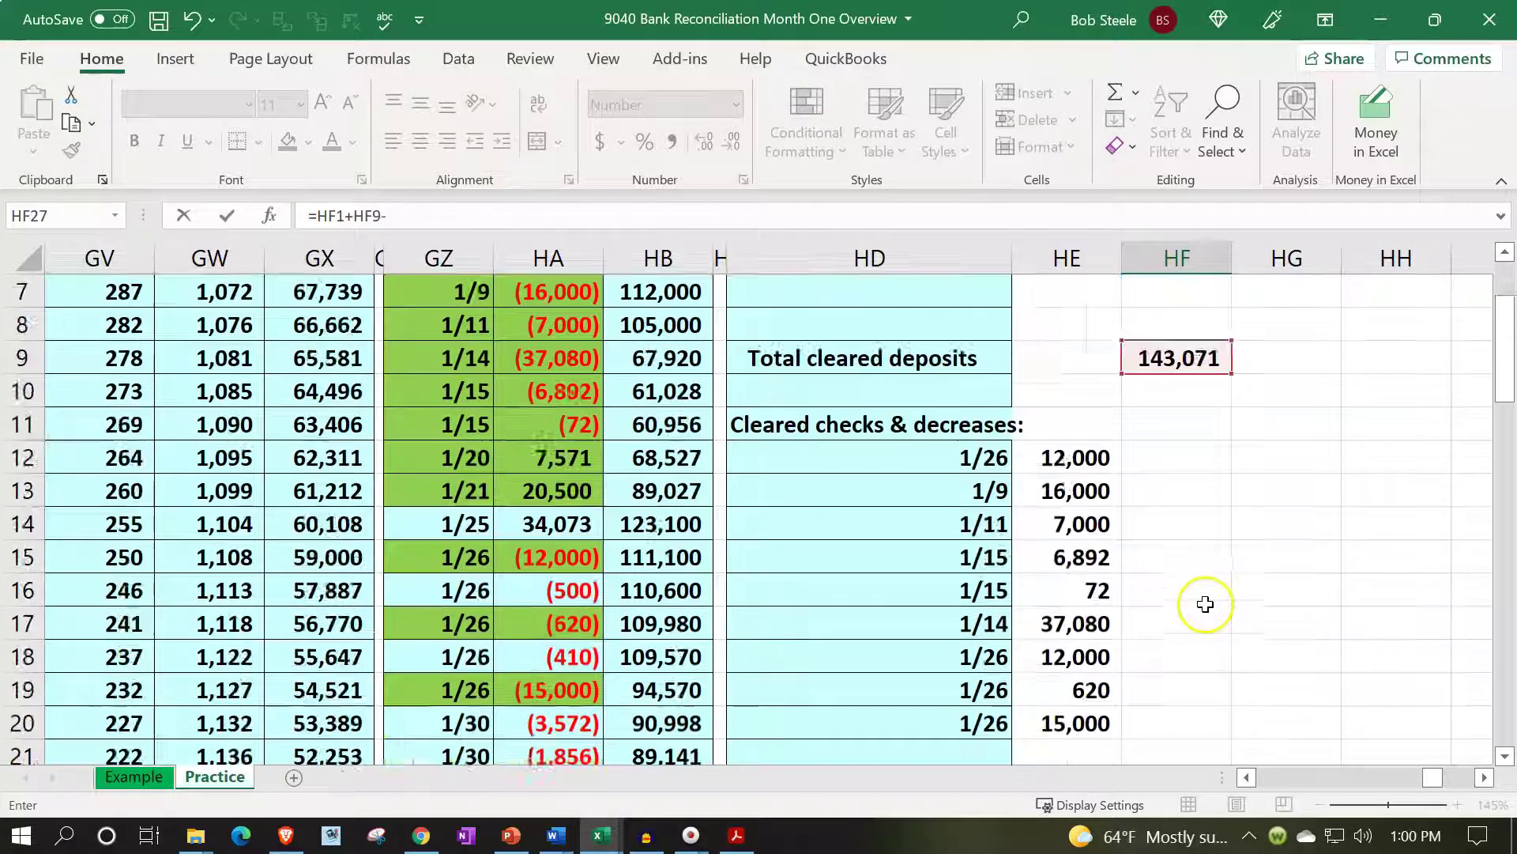
pyautogui.click(1181, 686)
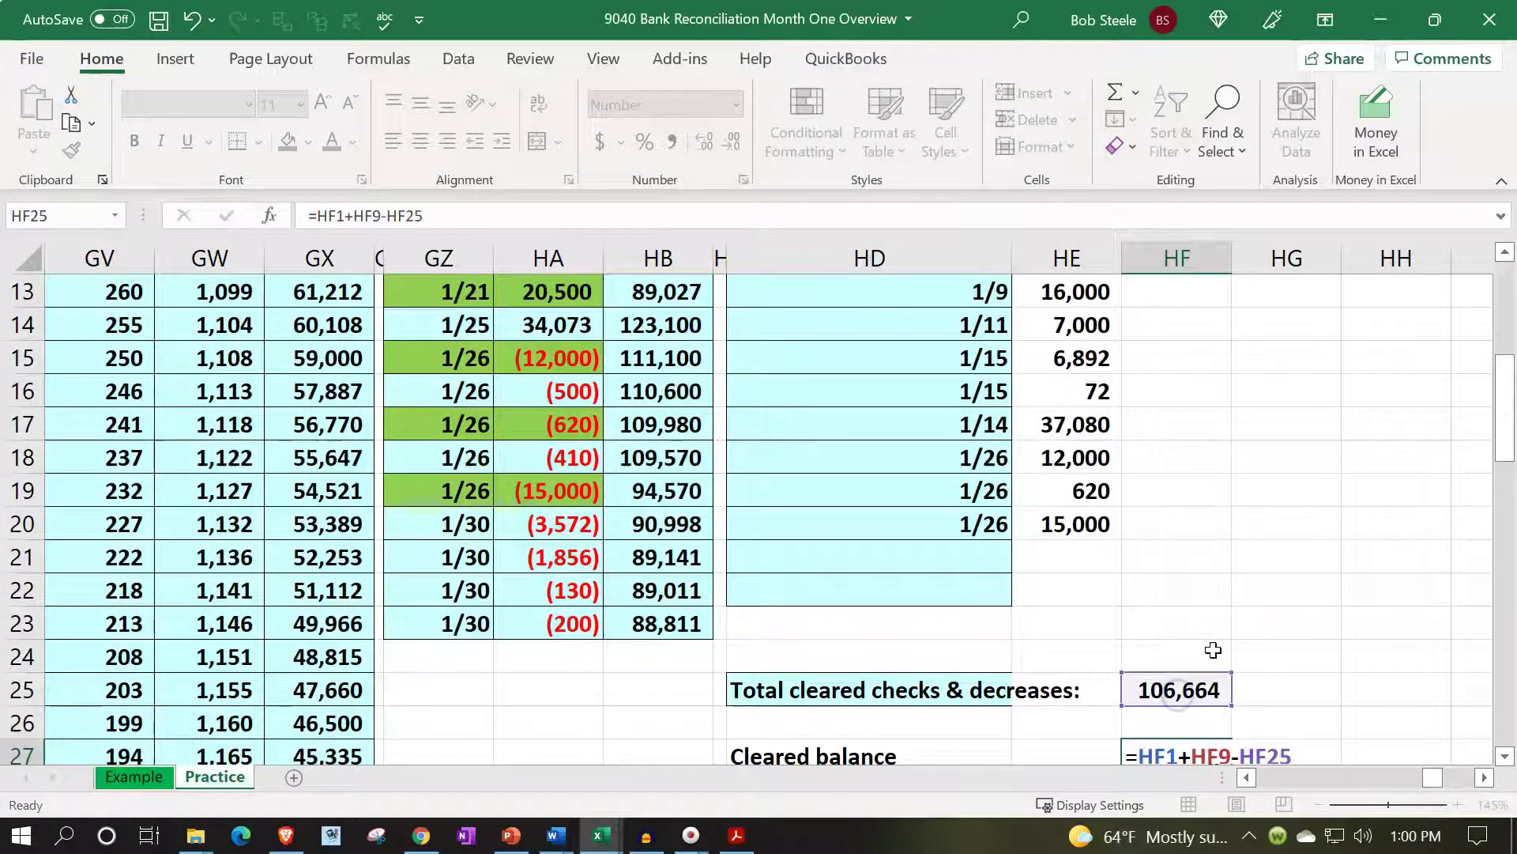
pyautogui.press('Return')
# Label HD29 "Bank ending balance" and select HF29 for its amount
pyautogui.press('Return')
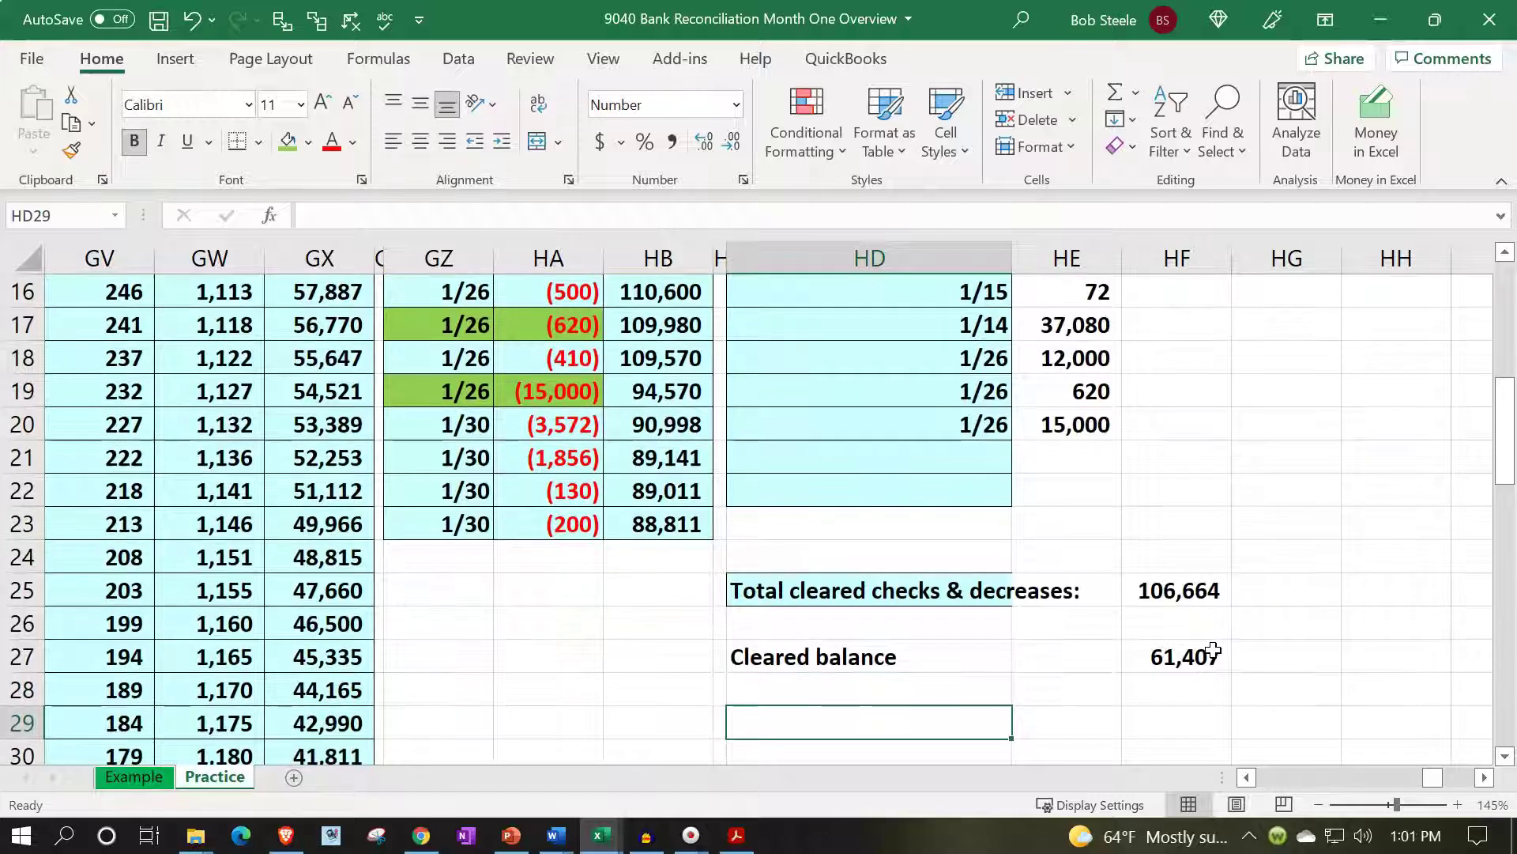
pyautogui.write('Bank en')
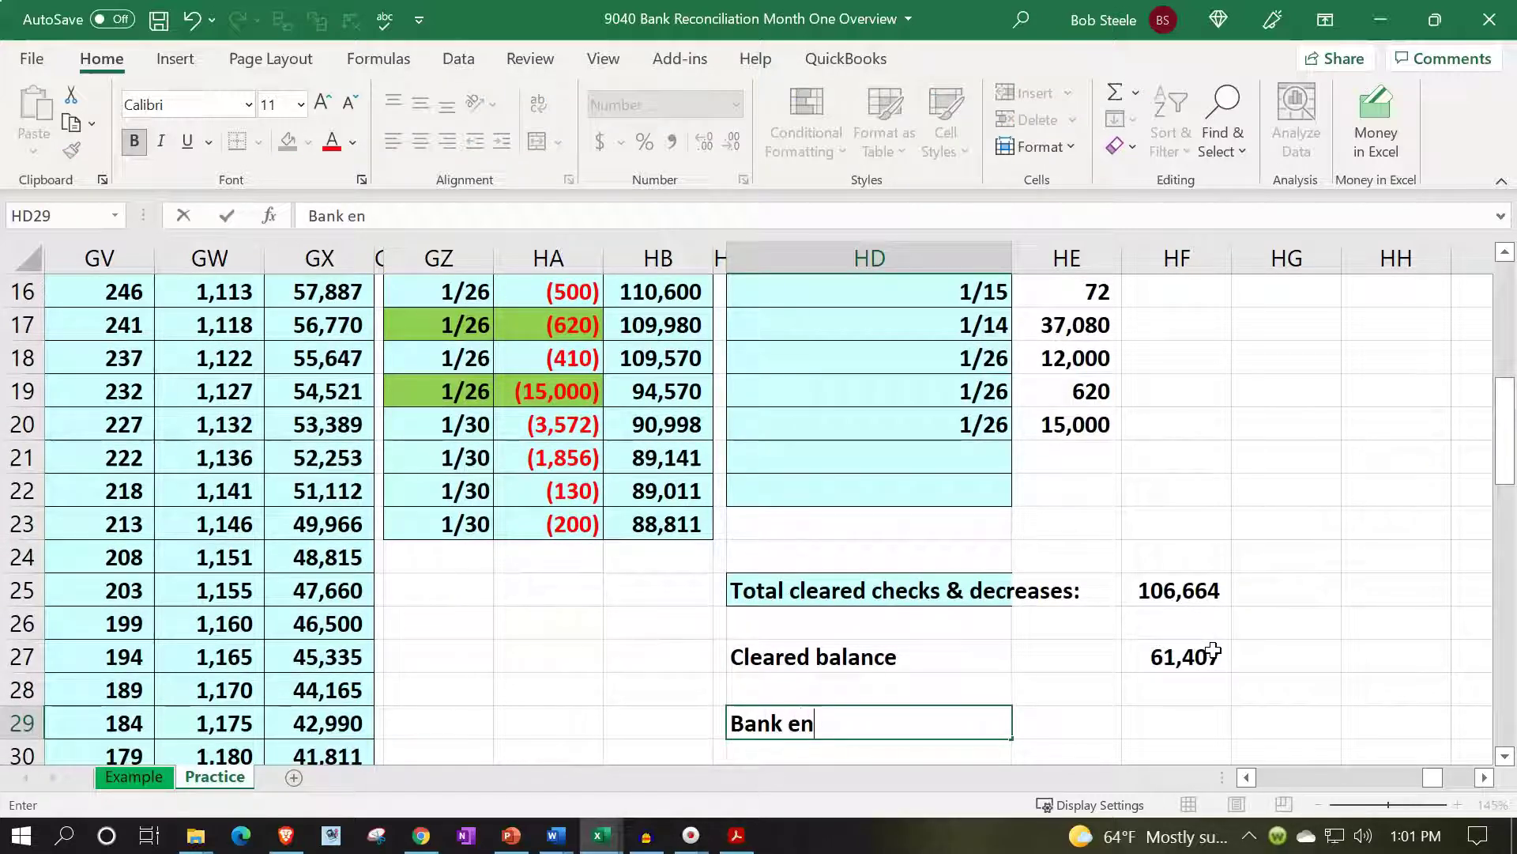
pyautogui.write('ding balance')
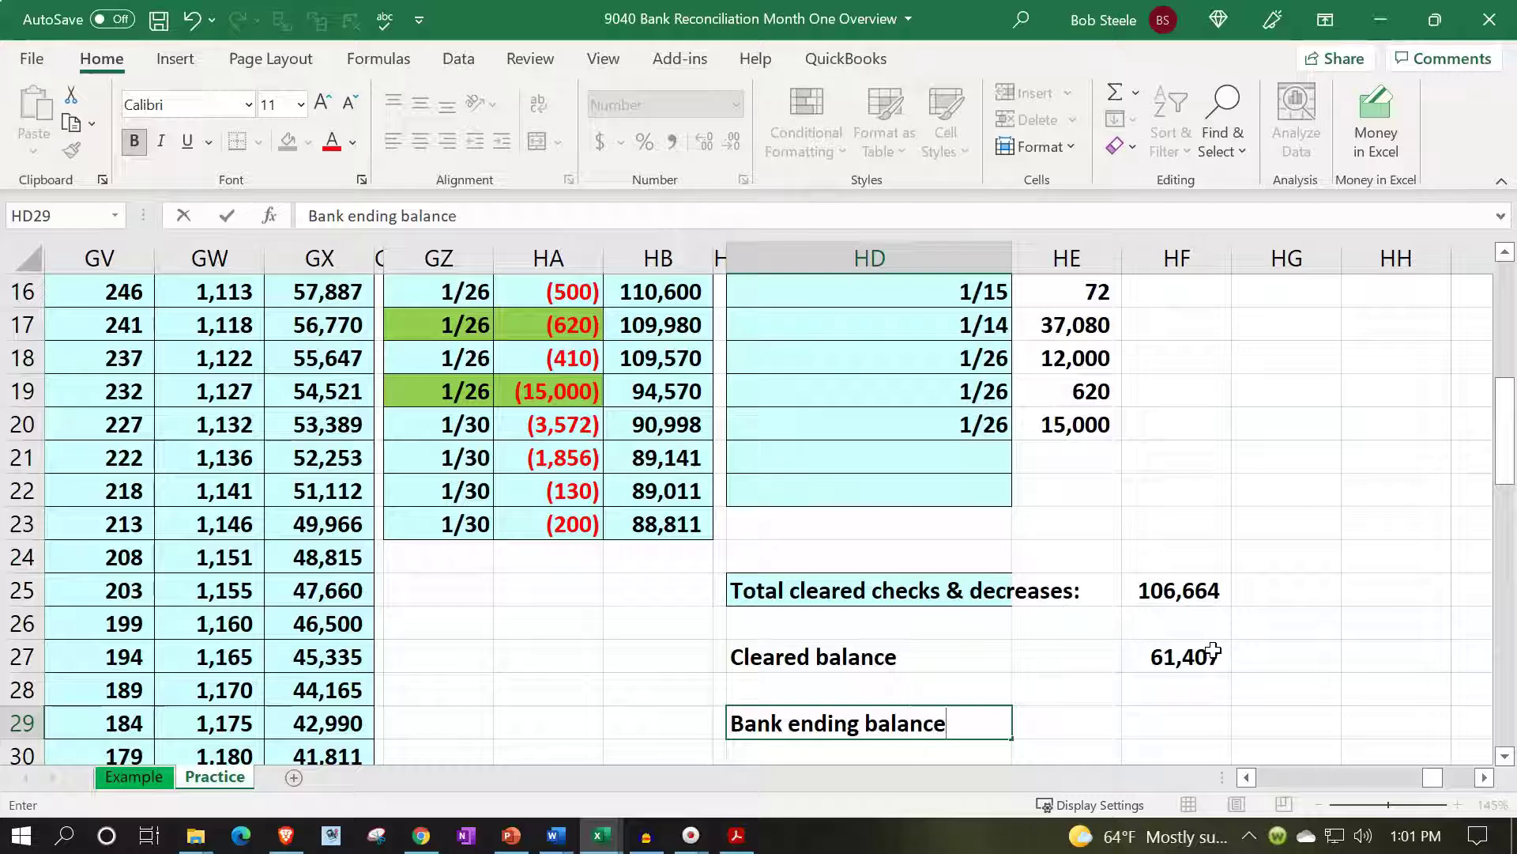
pyautogui.press('Tab')
pyautogui.press('Tab')
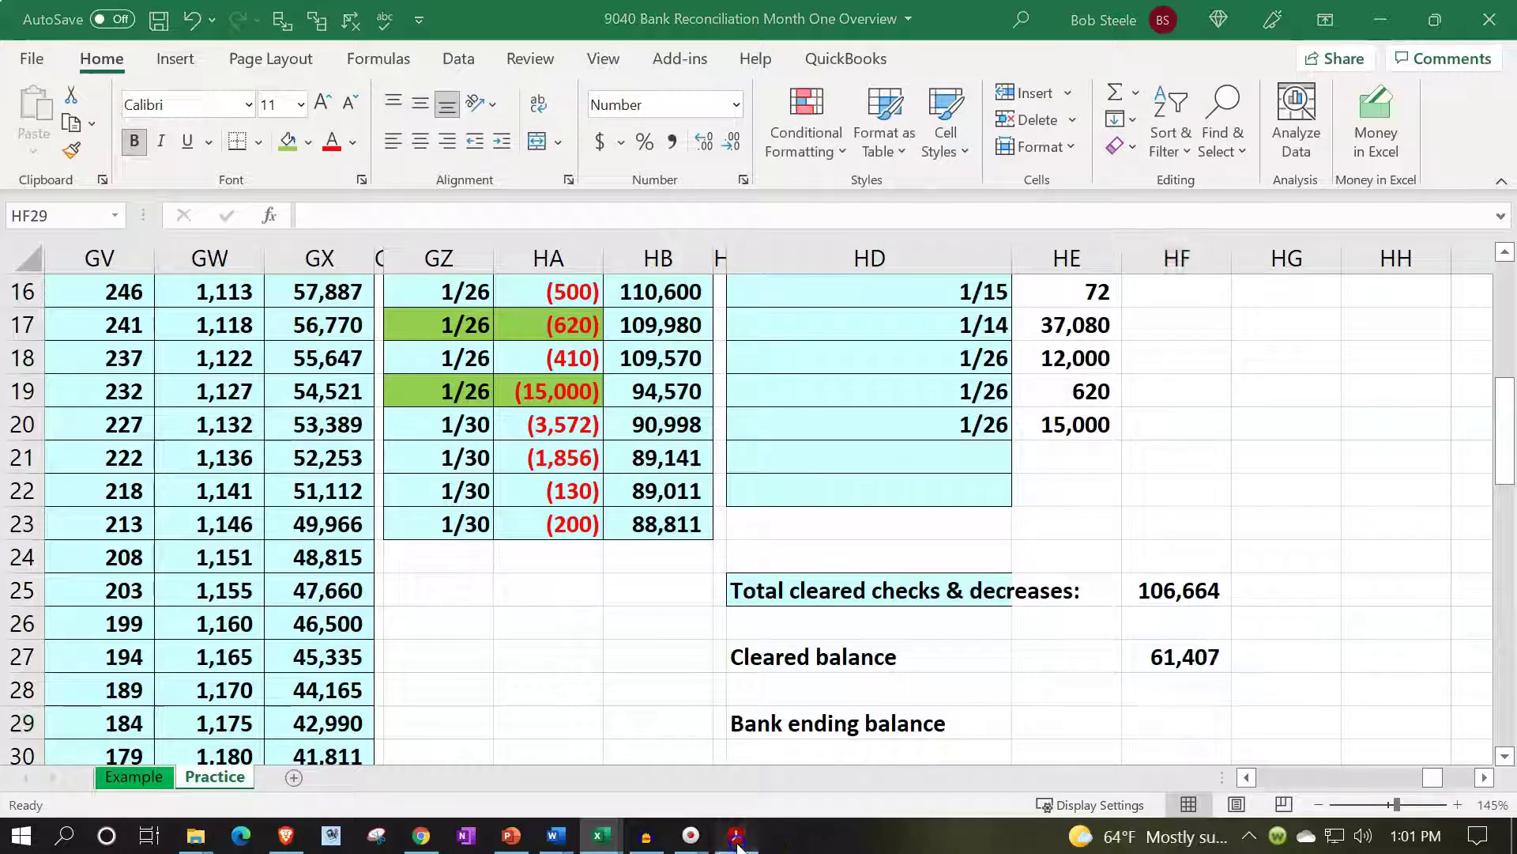
# Look up the January 31 balance in the bank statement PDF, and enter it in HF29 on the Practice sheet as 61,242
pyautogui.click(737, 835)
pyautogui.scroll(3, 771, 553)
pyautogui.scroll(3, 860, 403)
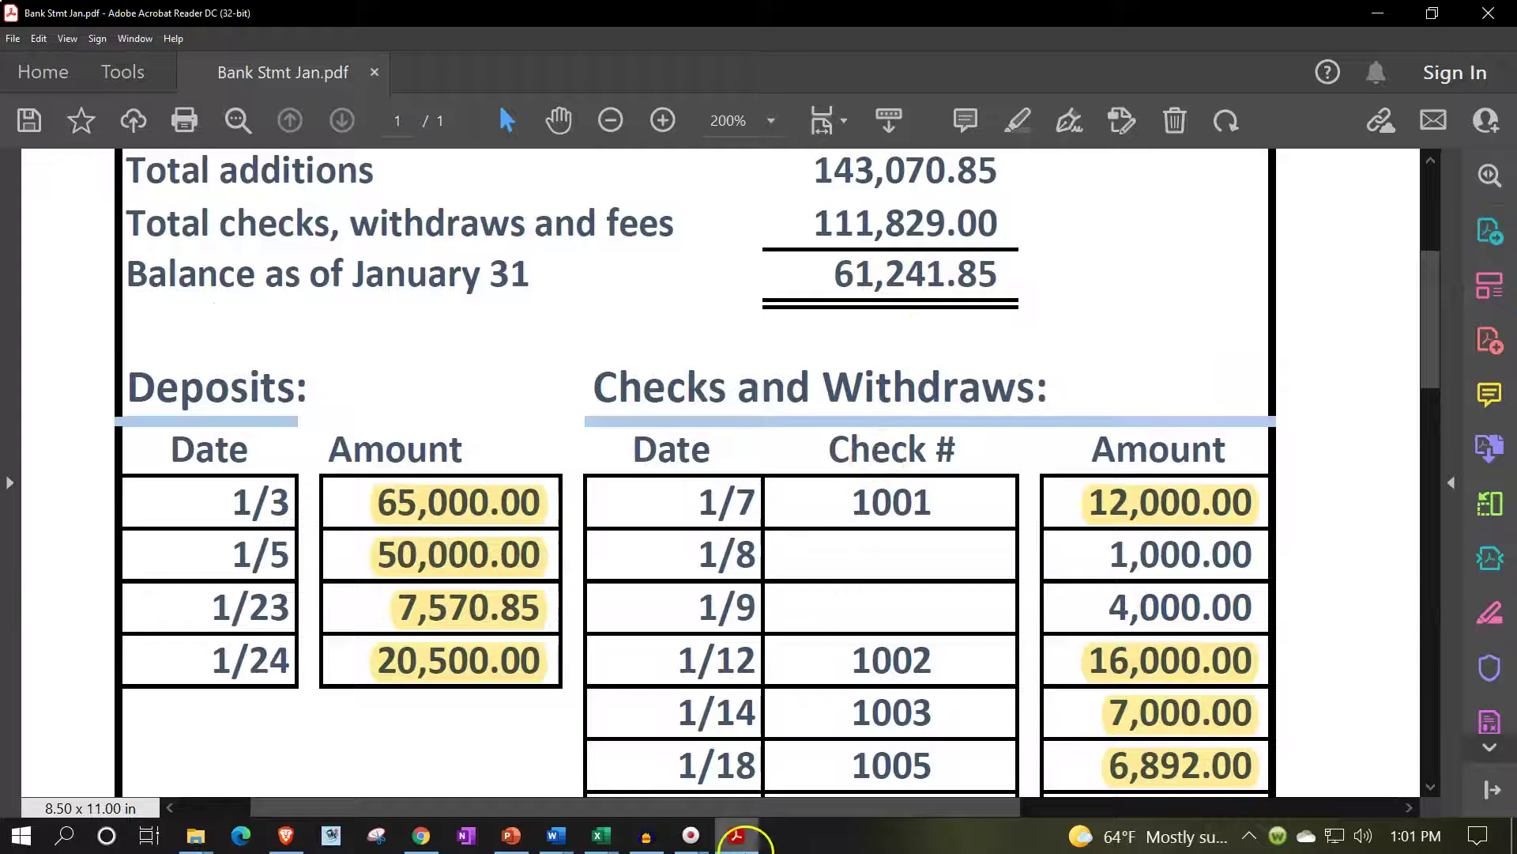
pyautogui.click(737, 835)
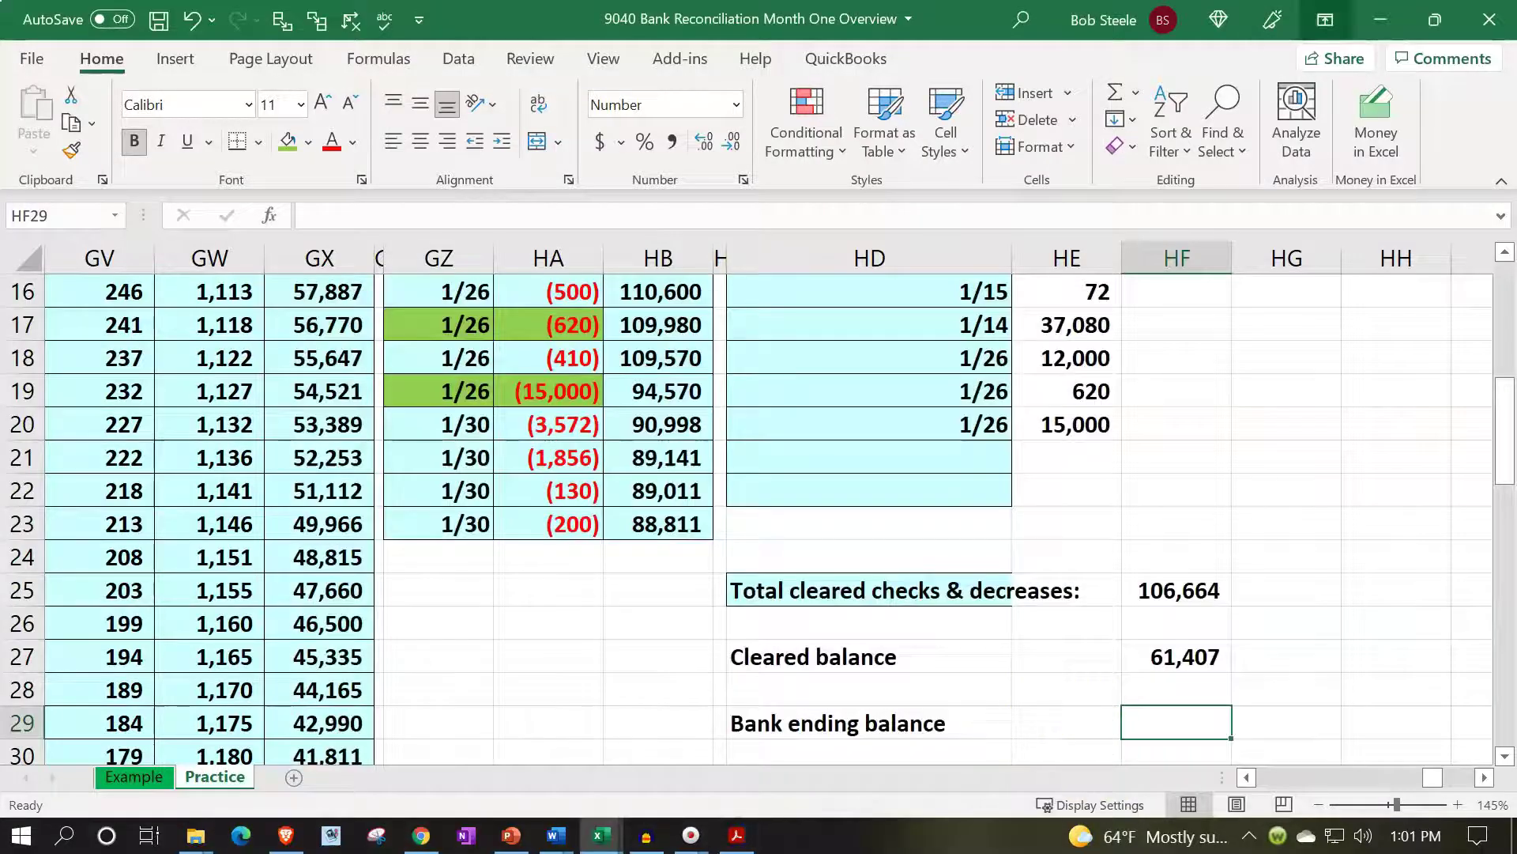
pyautogui.write('61,242')
pyautogui.press('Return')
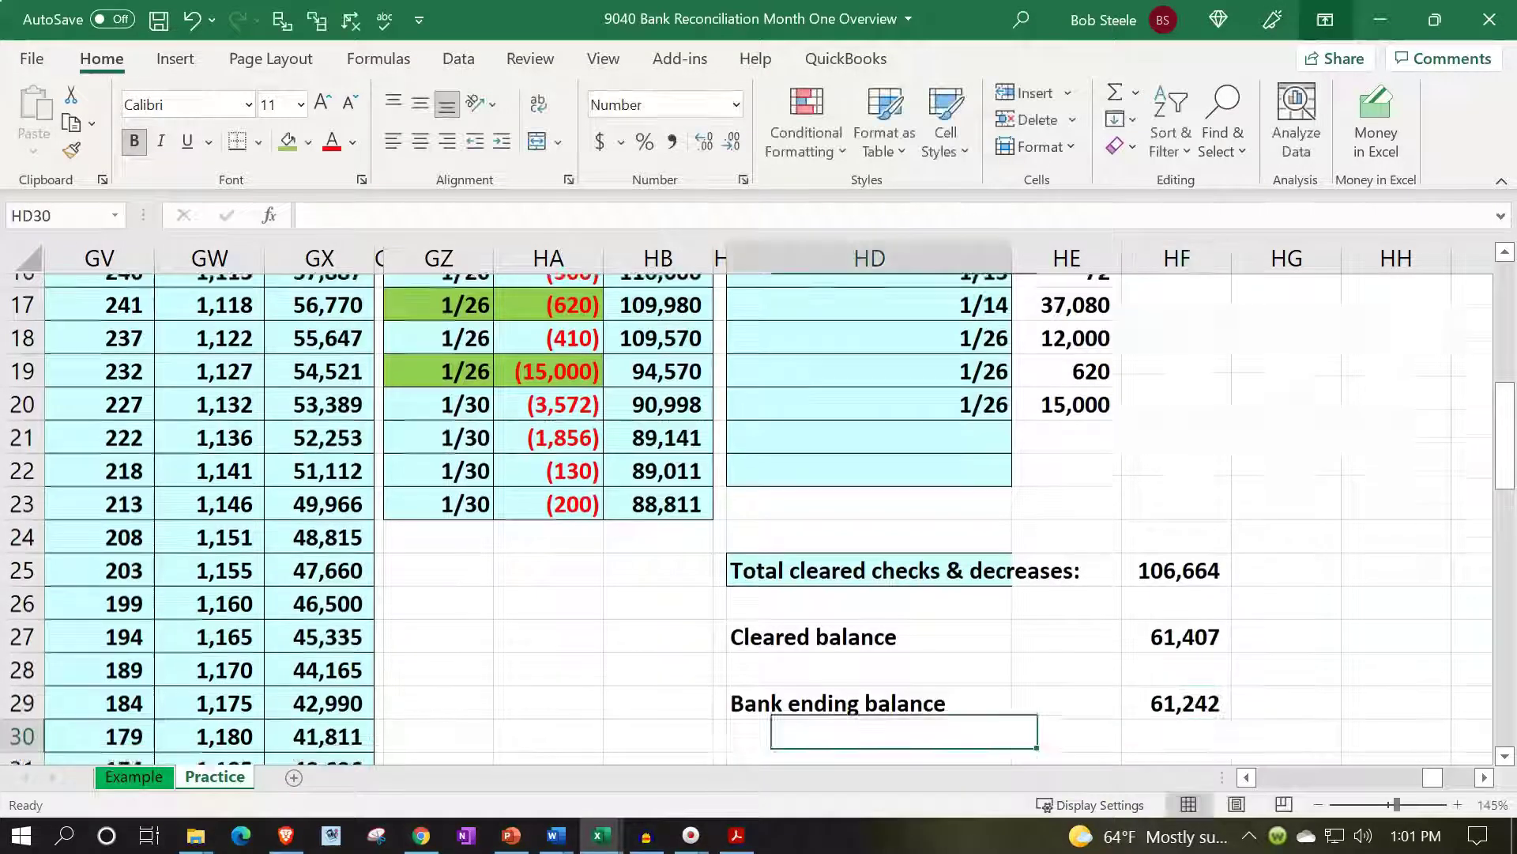
pyautogui.press('Return')
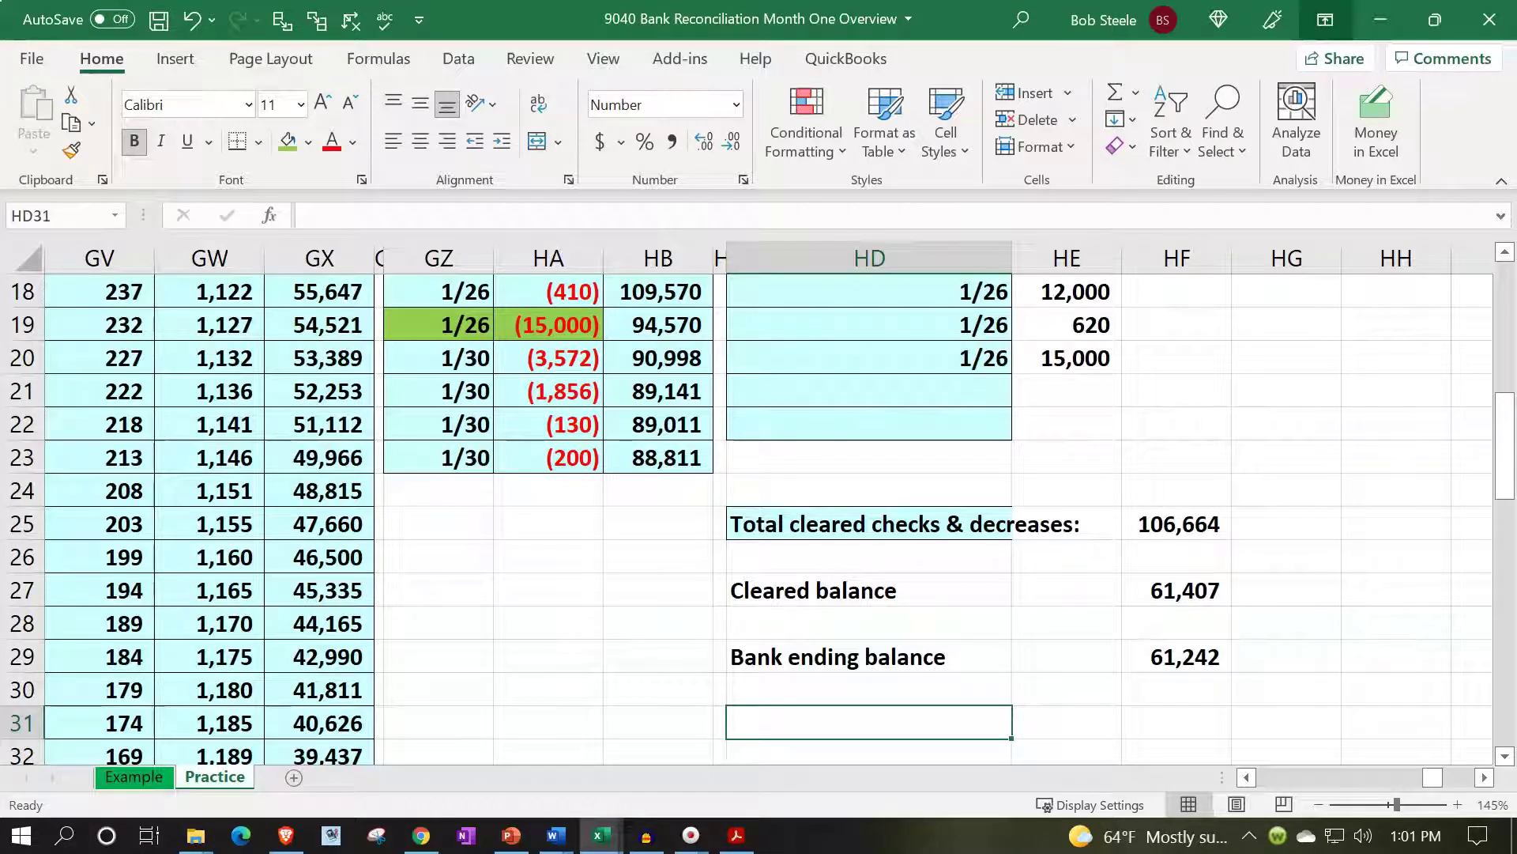
# Calculate the difference between the cleared balance and the bank ending balance in HF31 with =HF27-HF29
pyautogui.press('Right')
pyautogui.press('Right')
pyautogui.write('=')
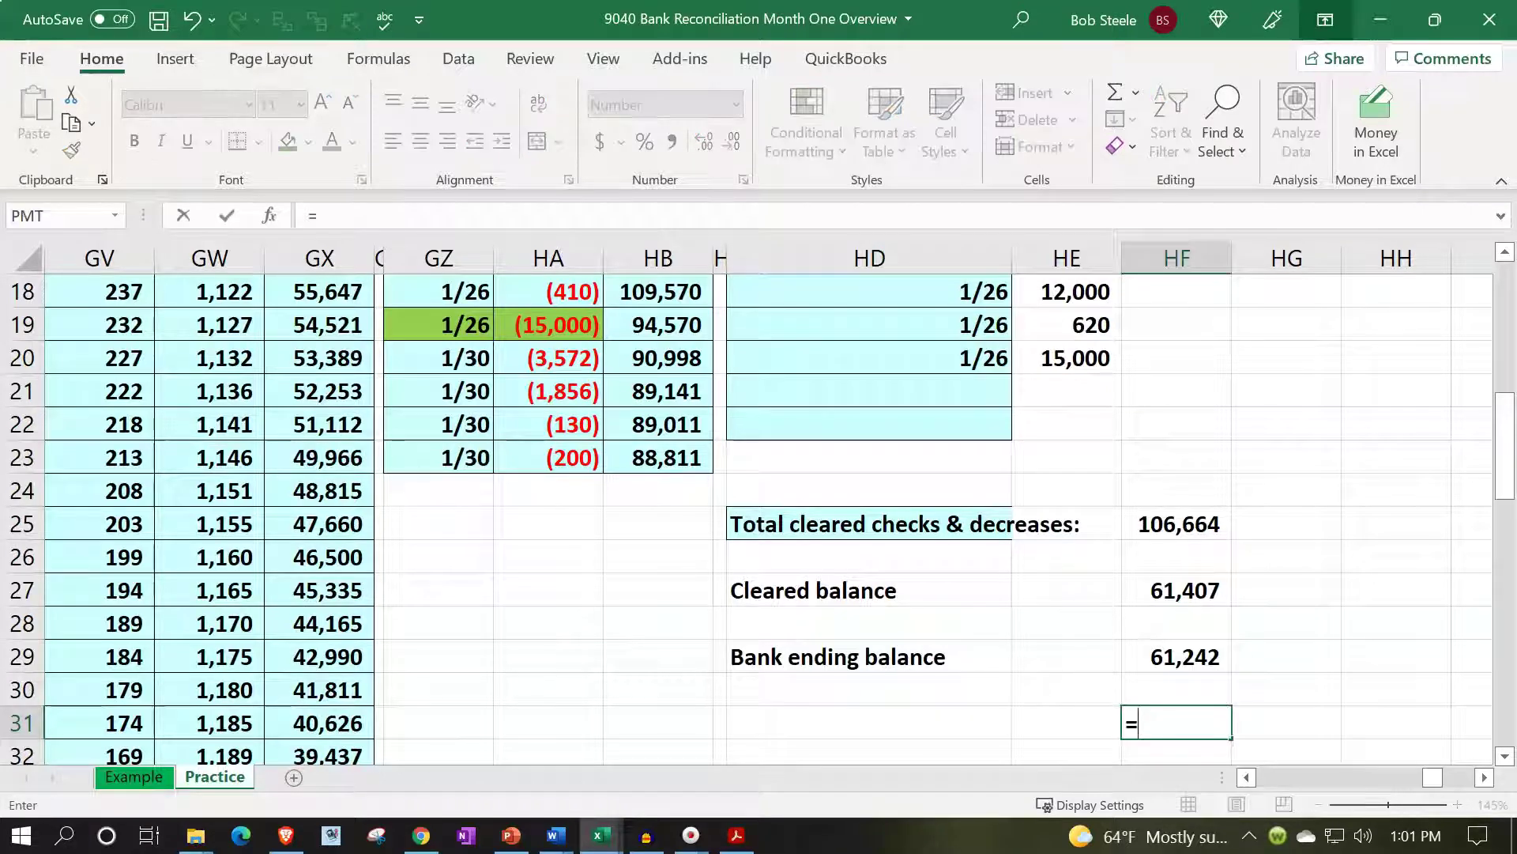
pyautogui.press('Up')
pyautogui.press('Up')
pyautogui.press('Up')
pyautogui.press('Up')
pyautogui.write('-')
pyautogui.press('Up')
pyautogui.press('Up')
pyautogui.press('Up')
pyautogui.press('Return')
pyautogui.press('Up')
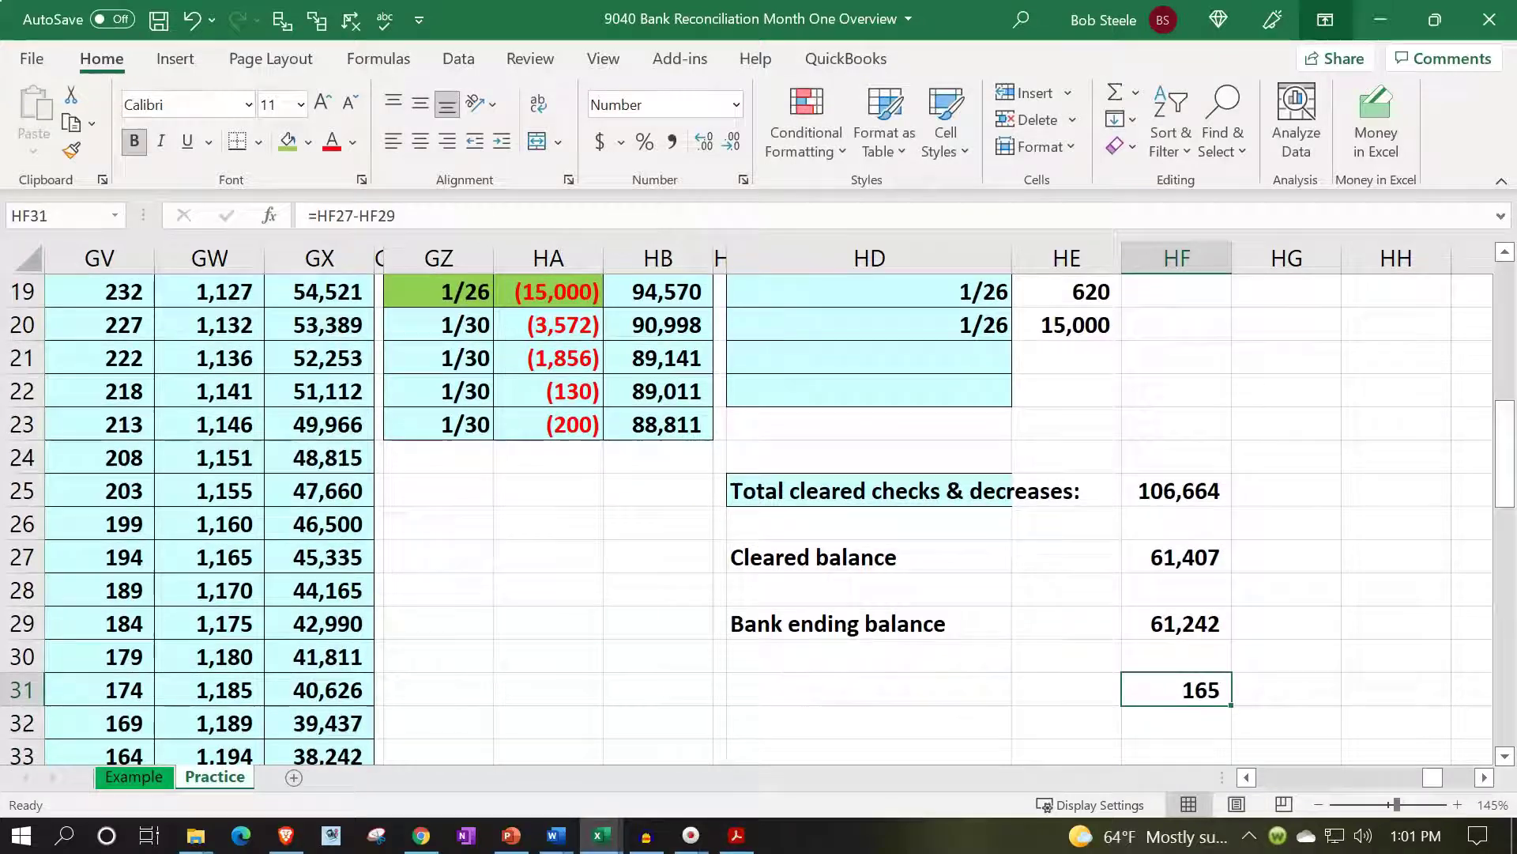
# Label HD31 "Difference", two rows below the bank ending balance label
pyautogui.press('Left')
pyautogui.press('Left')
pyautogui.write('Diff')
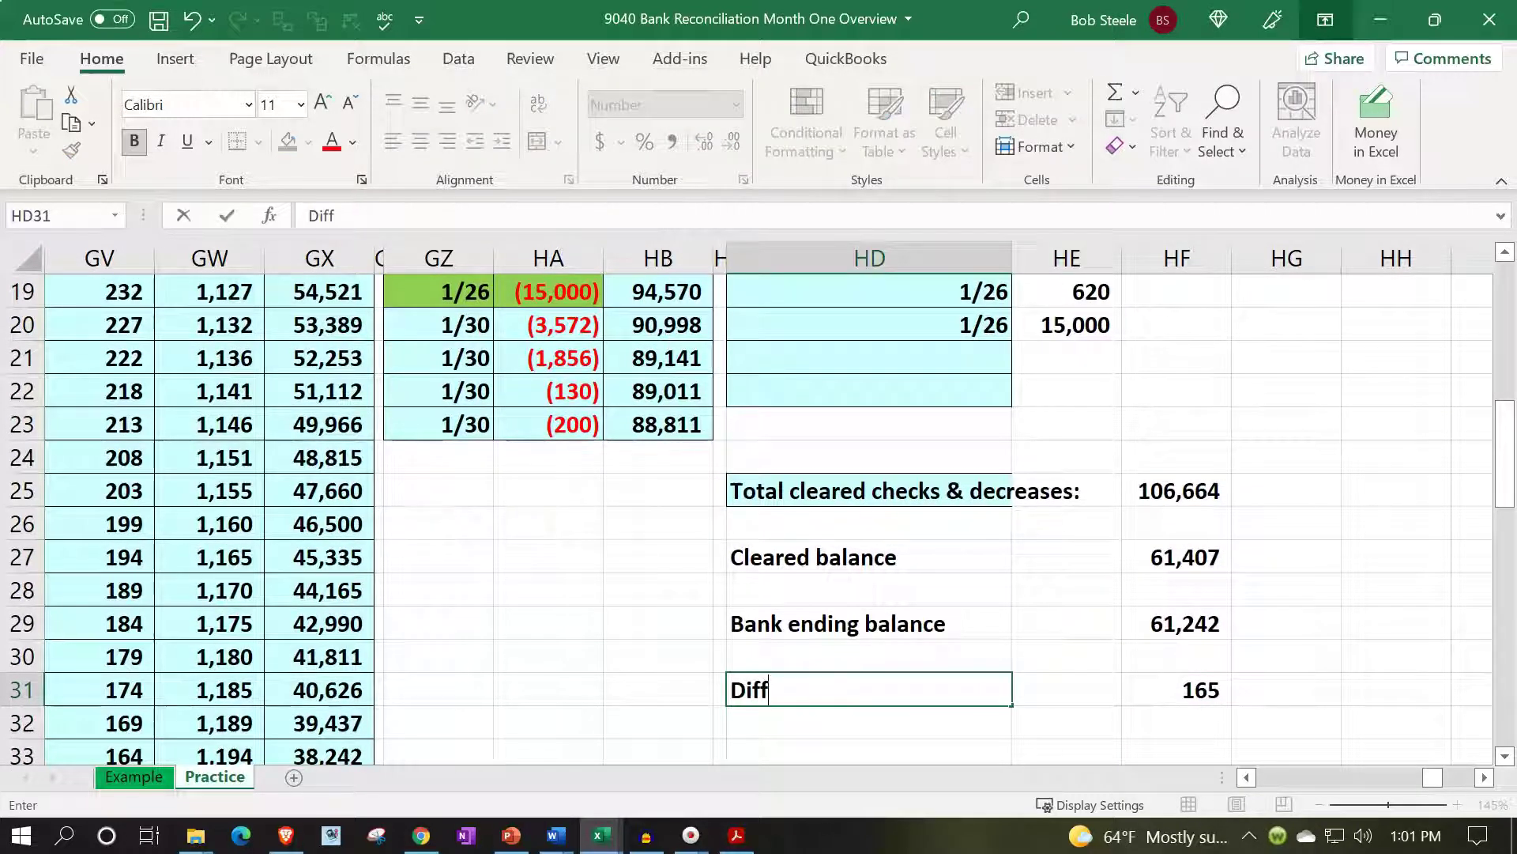
pyautogui.write('erence')
pyautogui.press('Right')
pyautogui.press('Right')
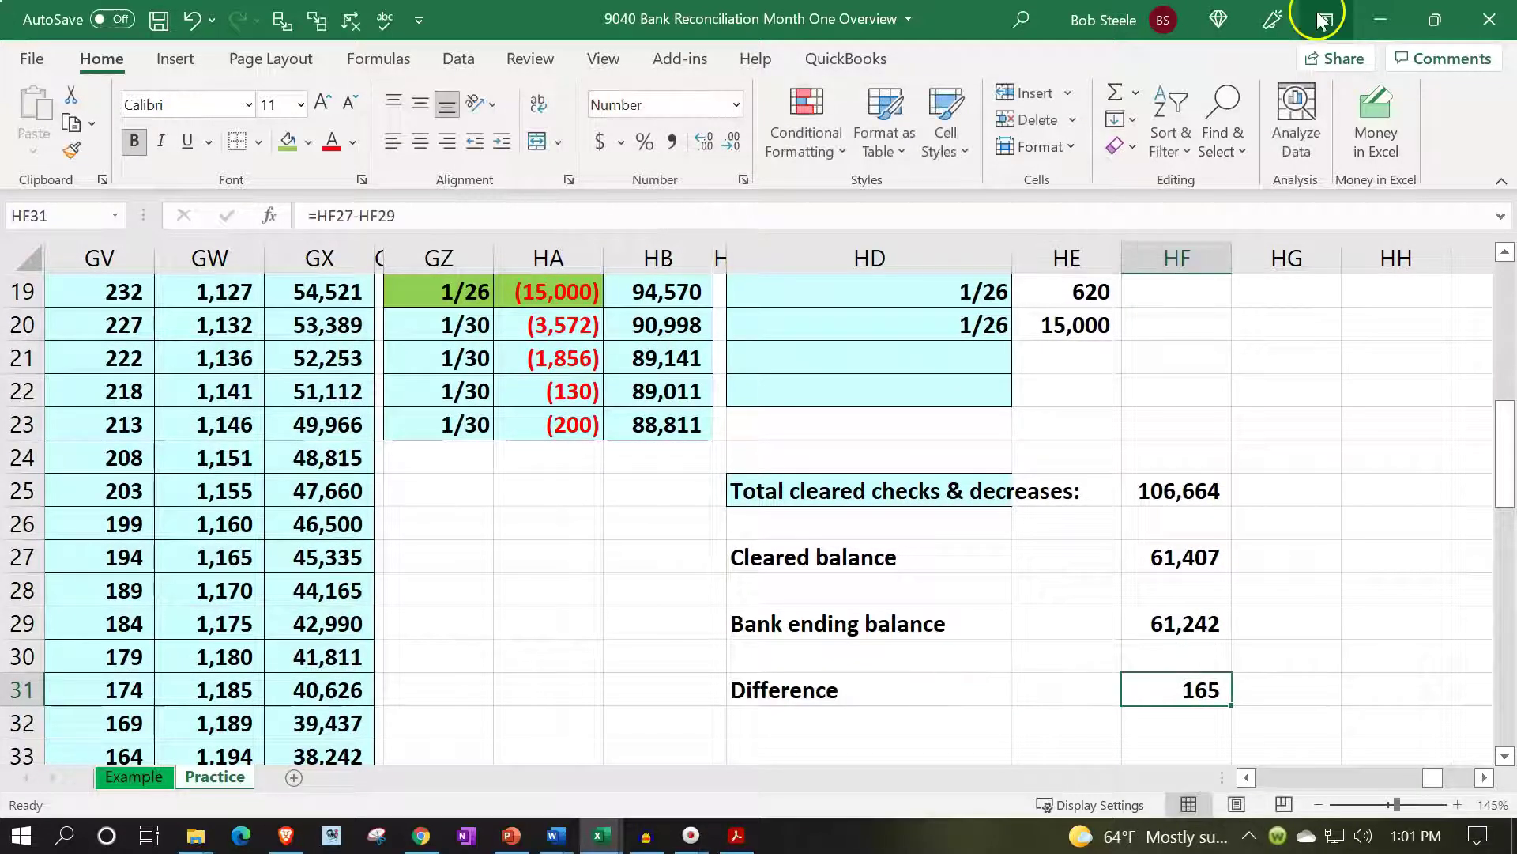
# Examine the unhighlighted withdrawals, service charges and January 1 balance in the bank statement PDF against the beginning cleared balance in HF1
pyautogui.click(736, 835)
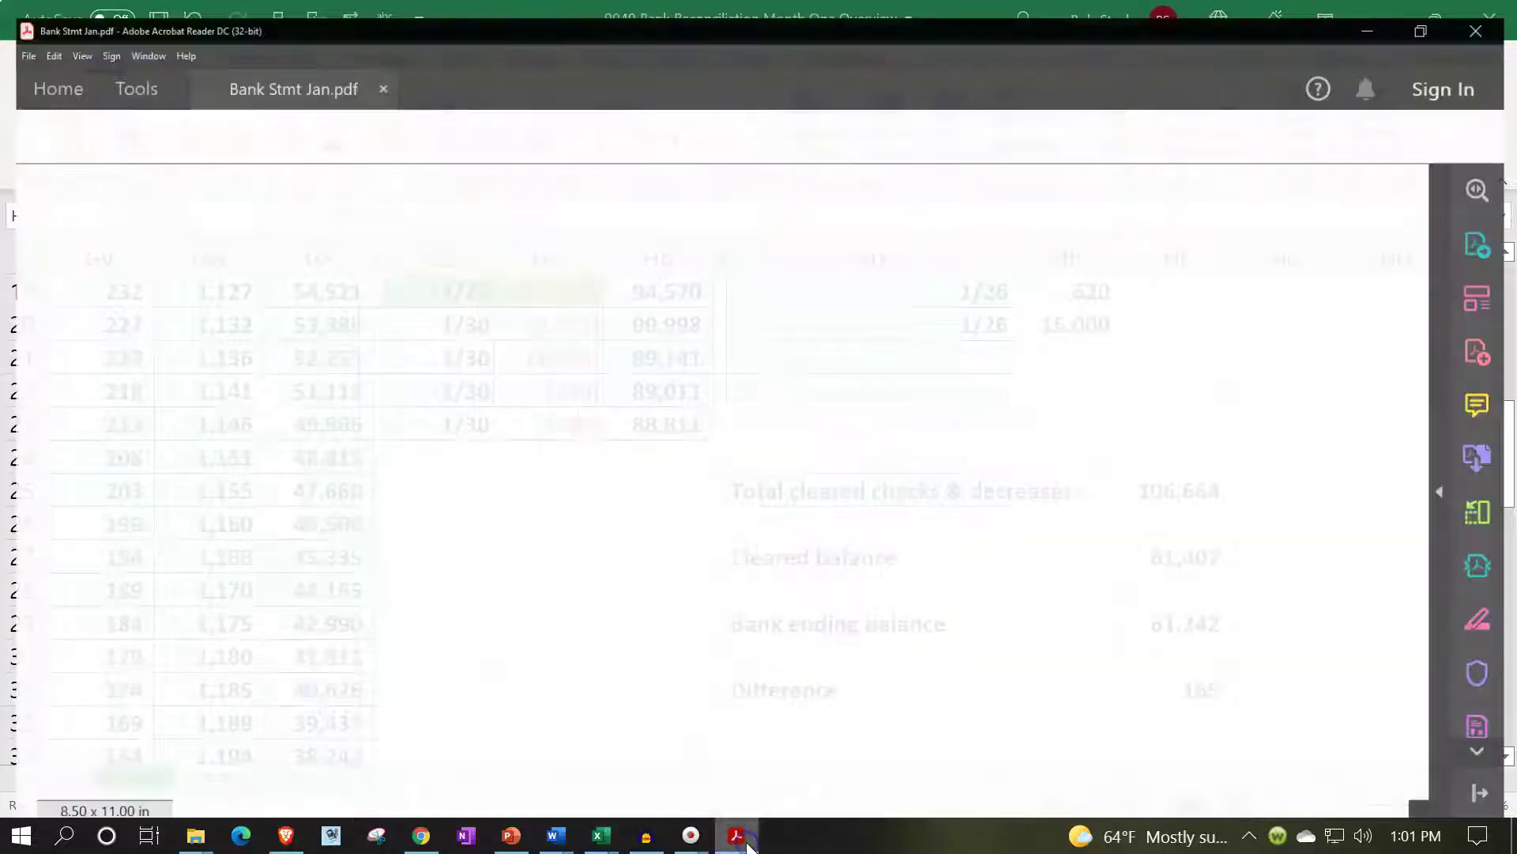
pyautogui.scroll(-6, 948, 552)
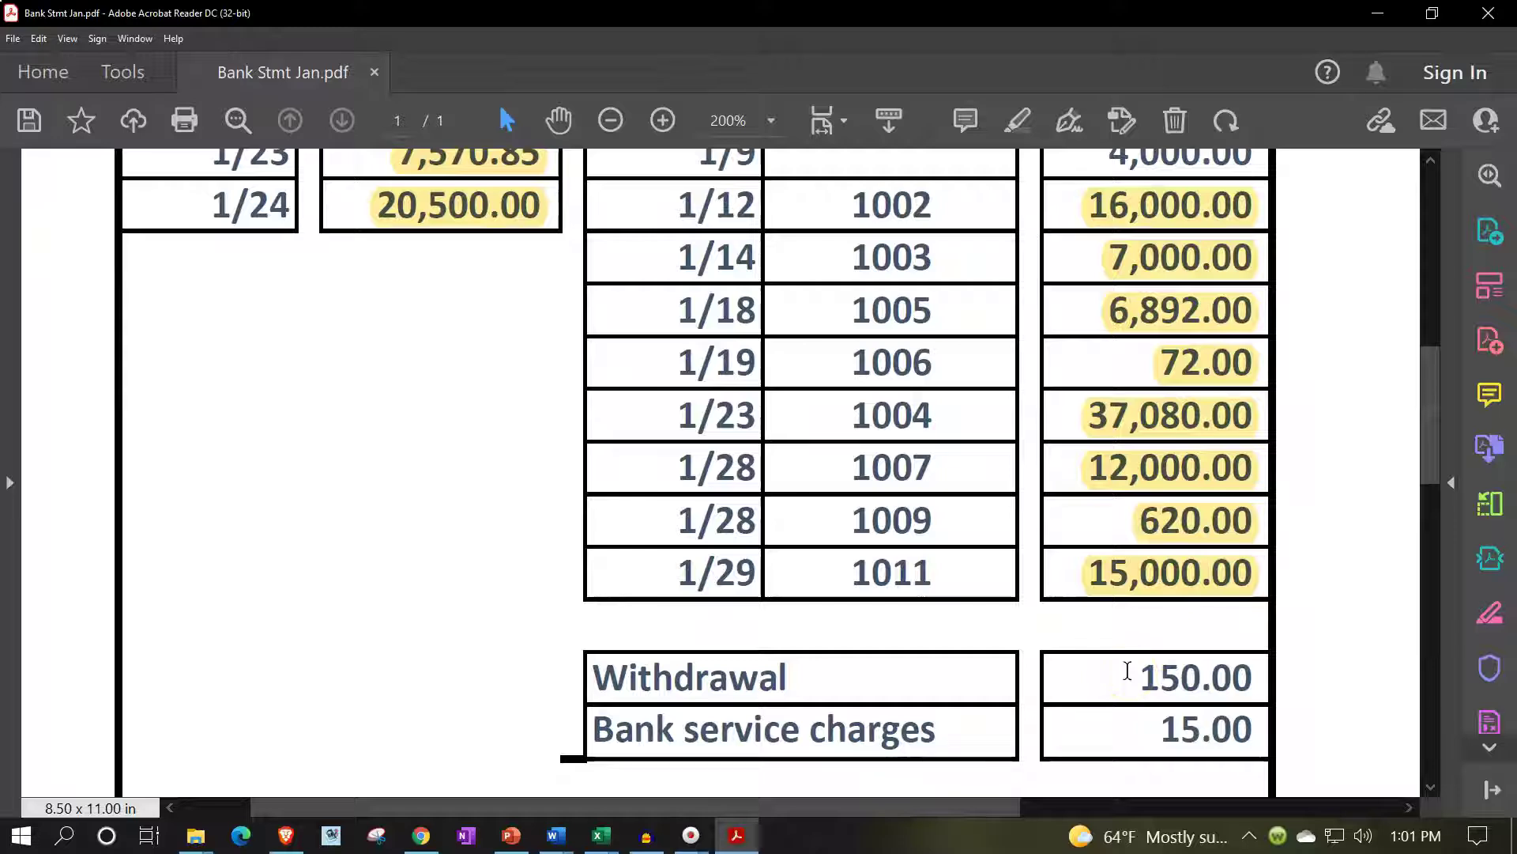
pyautogui.scroll(3, 1128, 670)
pyautogui.scroll(6, 1128, 670)
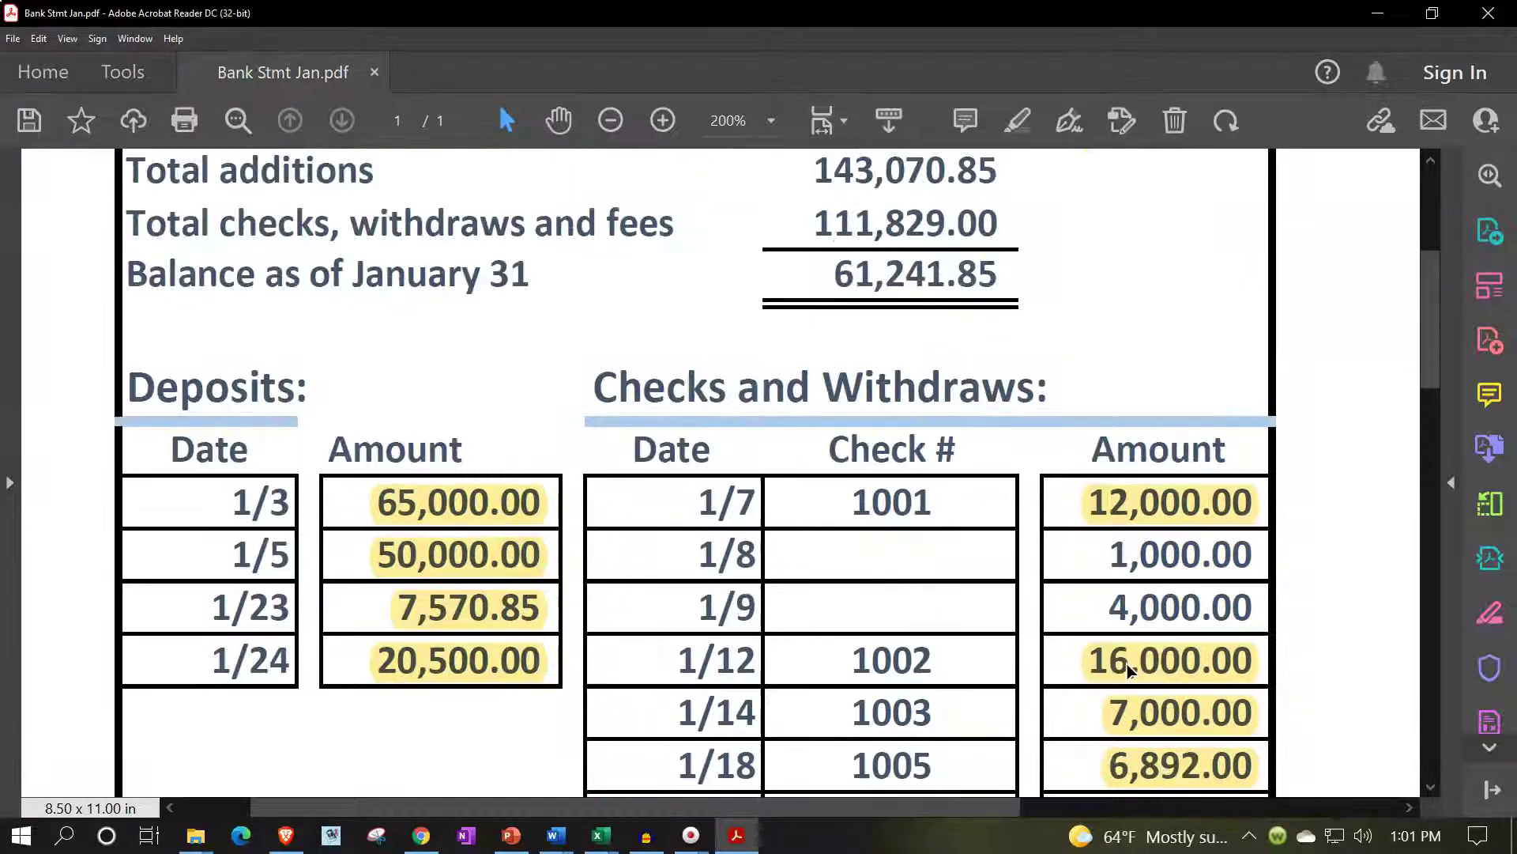
pyautogui.click(601, 835)
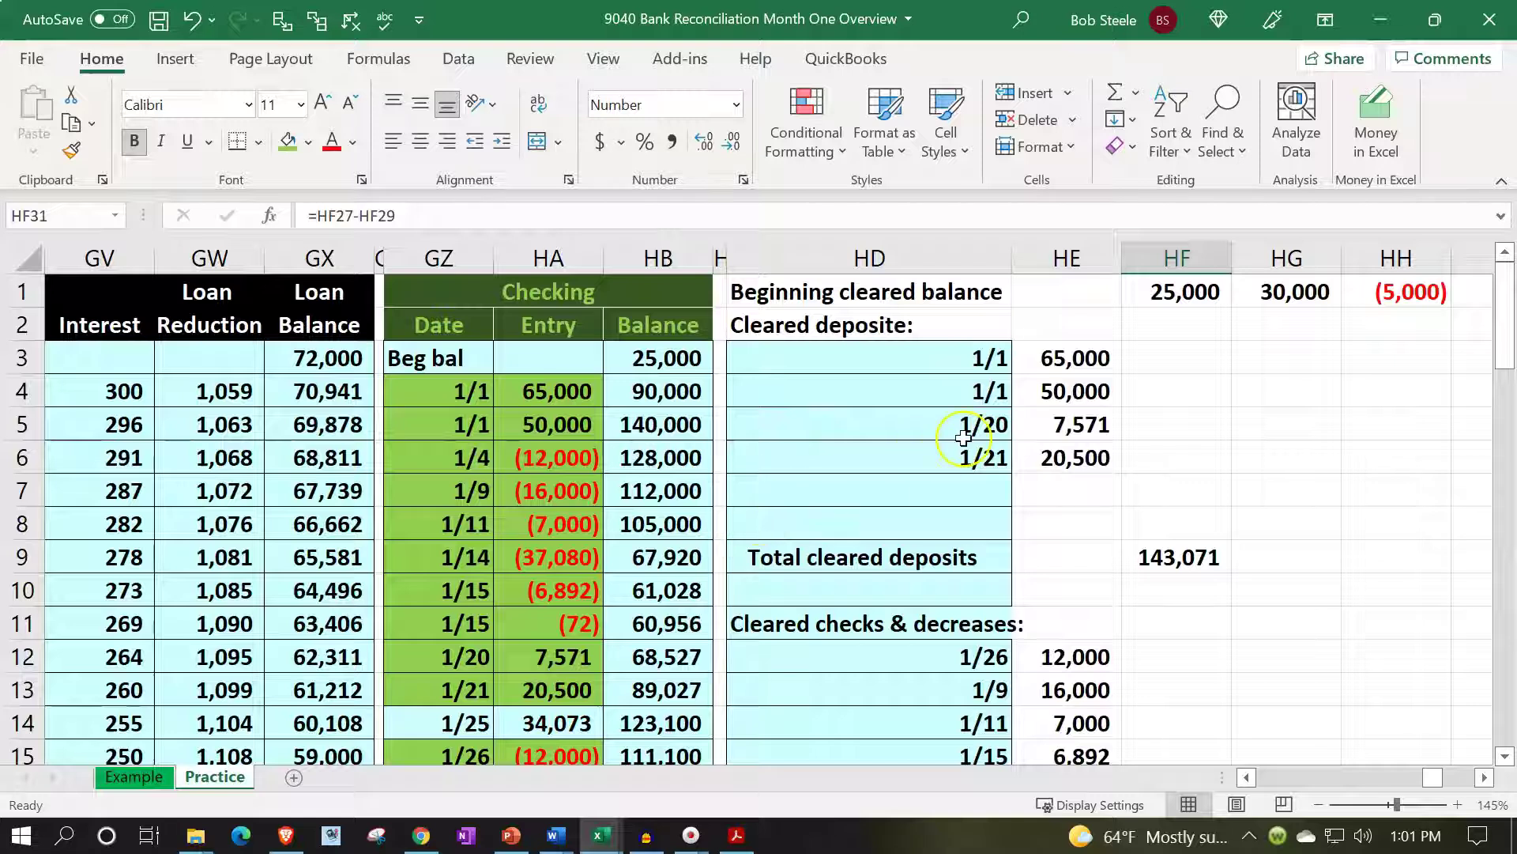
pyautogui.click(1171, 296)
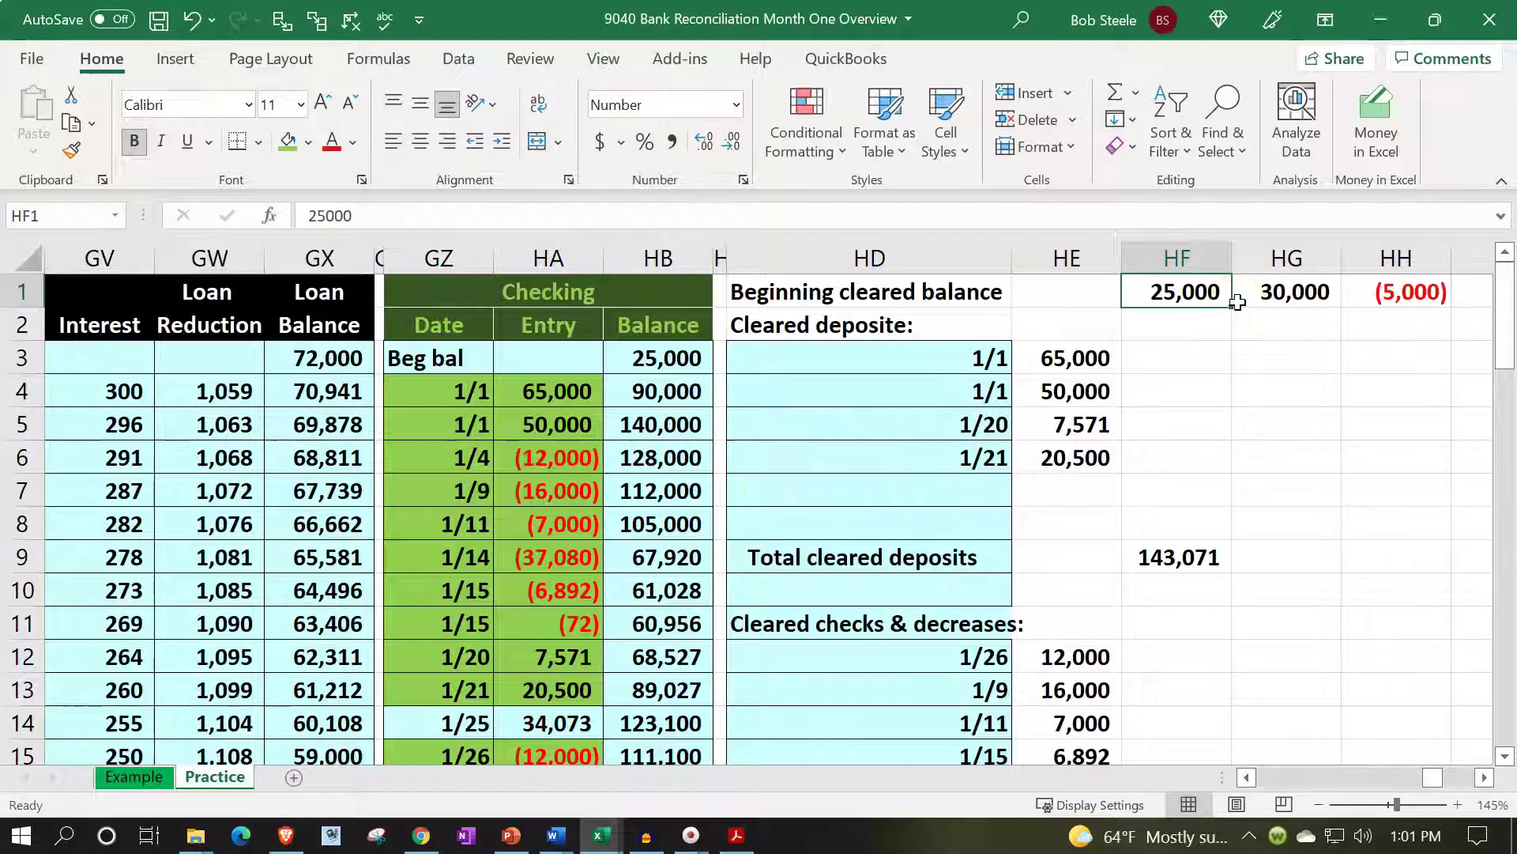
pyautogui.click(736, 835)
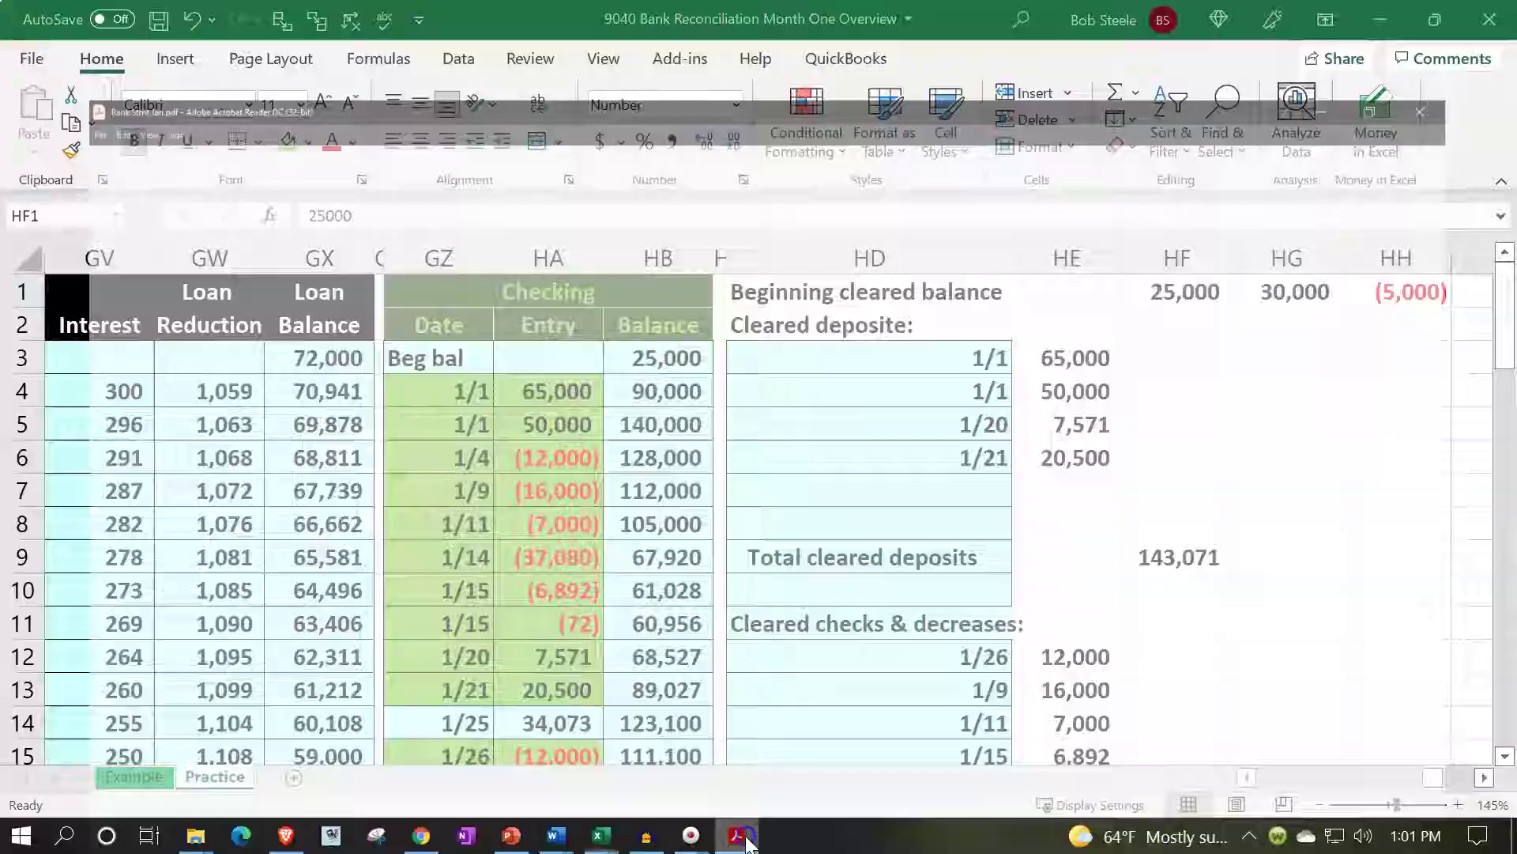
pyautogui.scroll(-5, 960, 587)
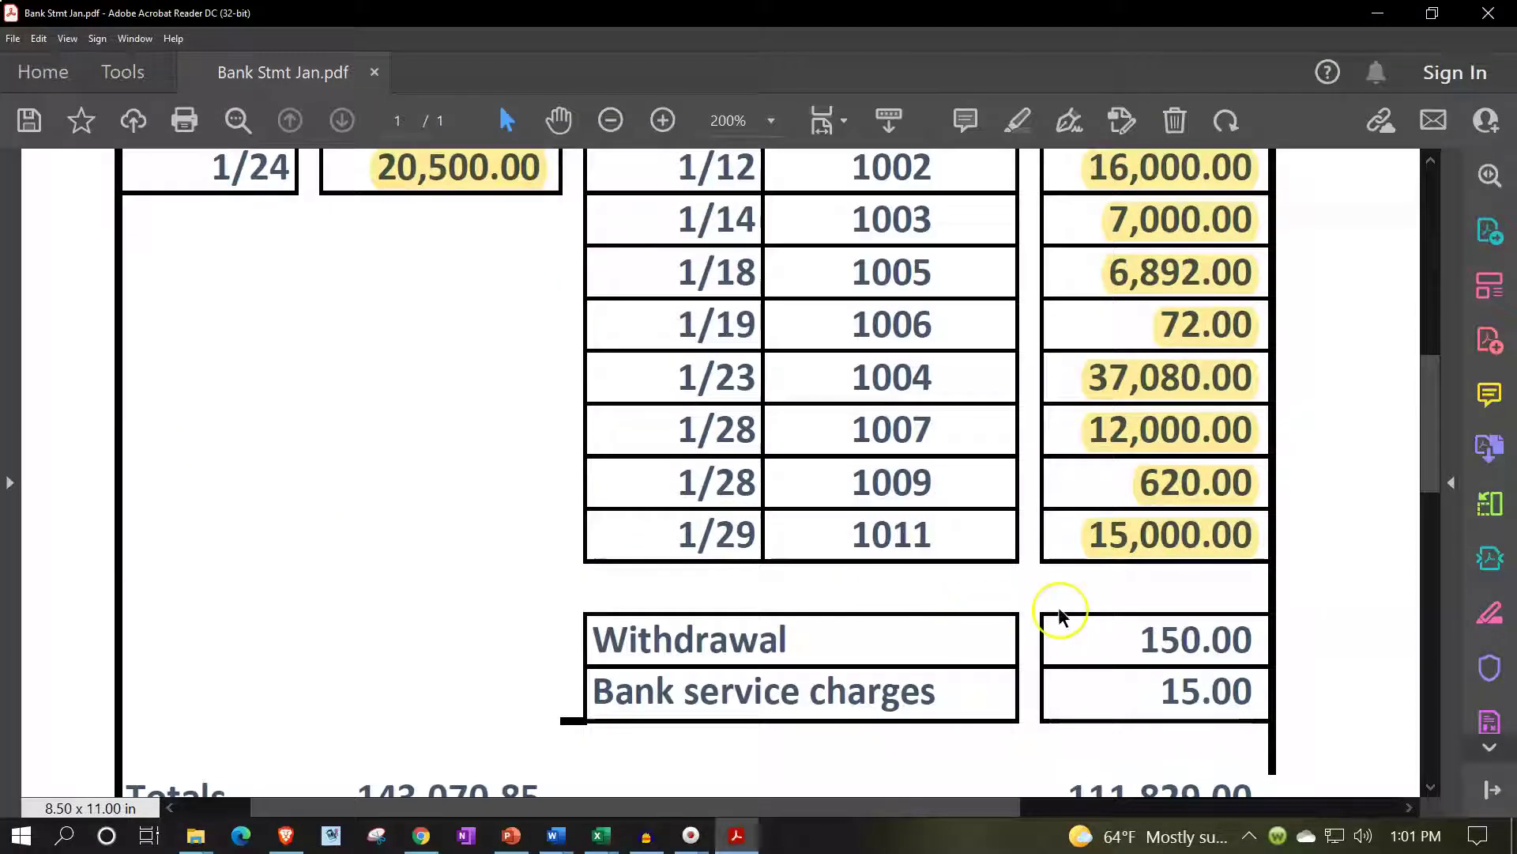
pyautogui.scroll(2, 1060, 617)
pyautogui.scroll(2, 1060, 617)
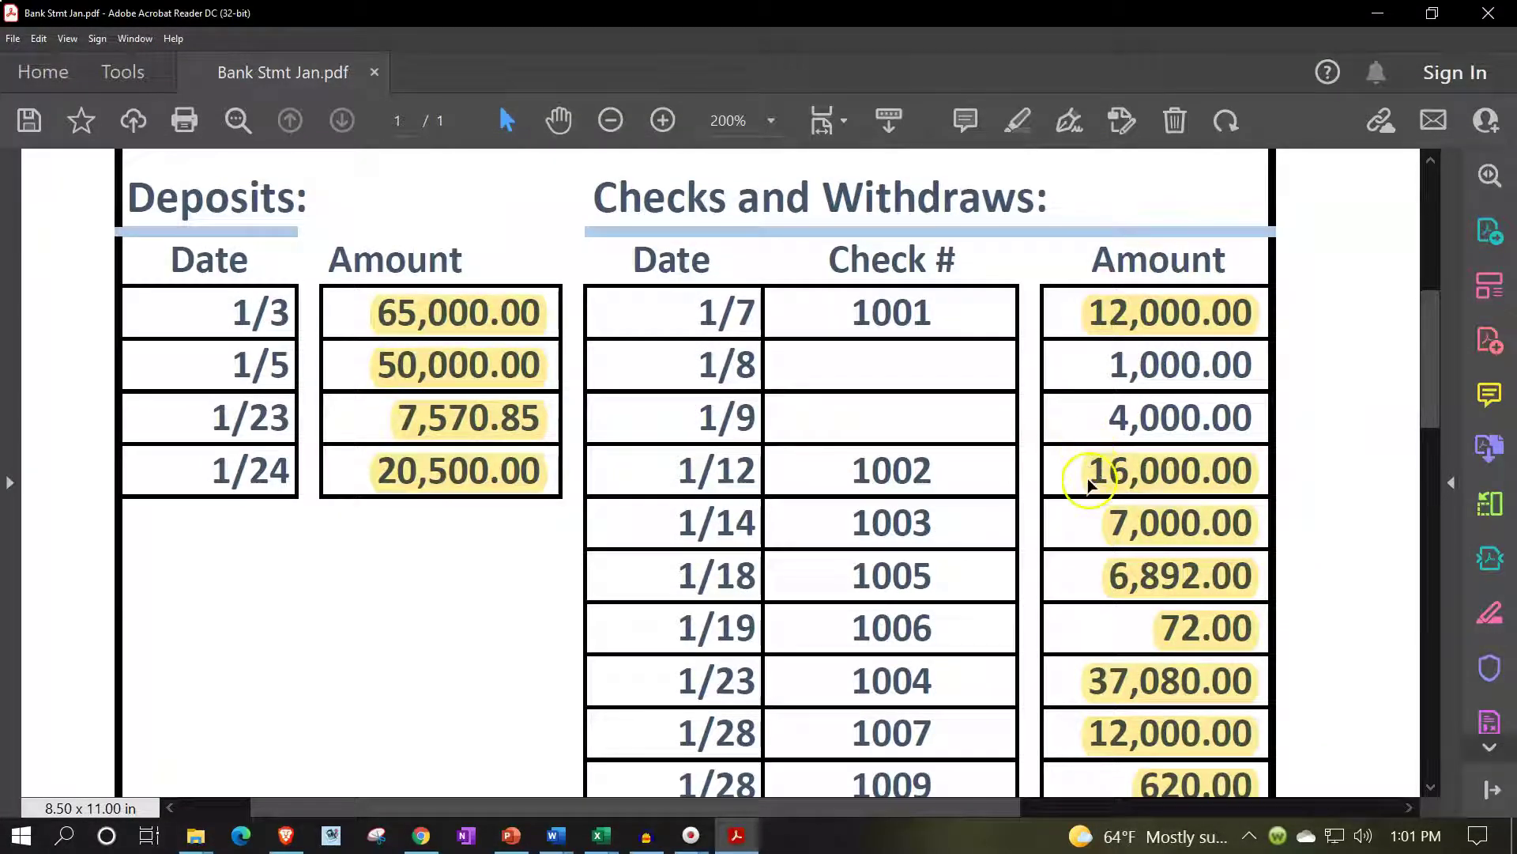
pyautogui.scroll(4, 1089, 482)
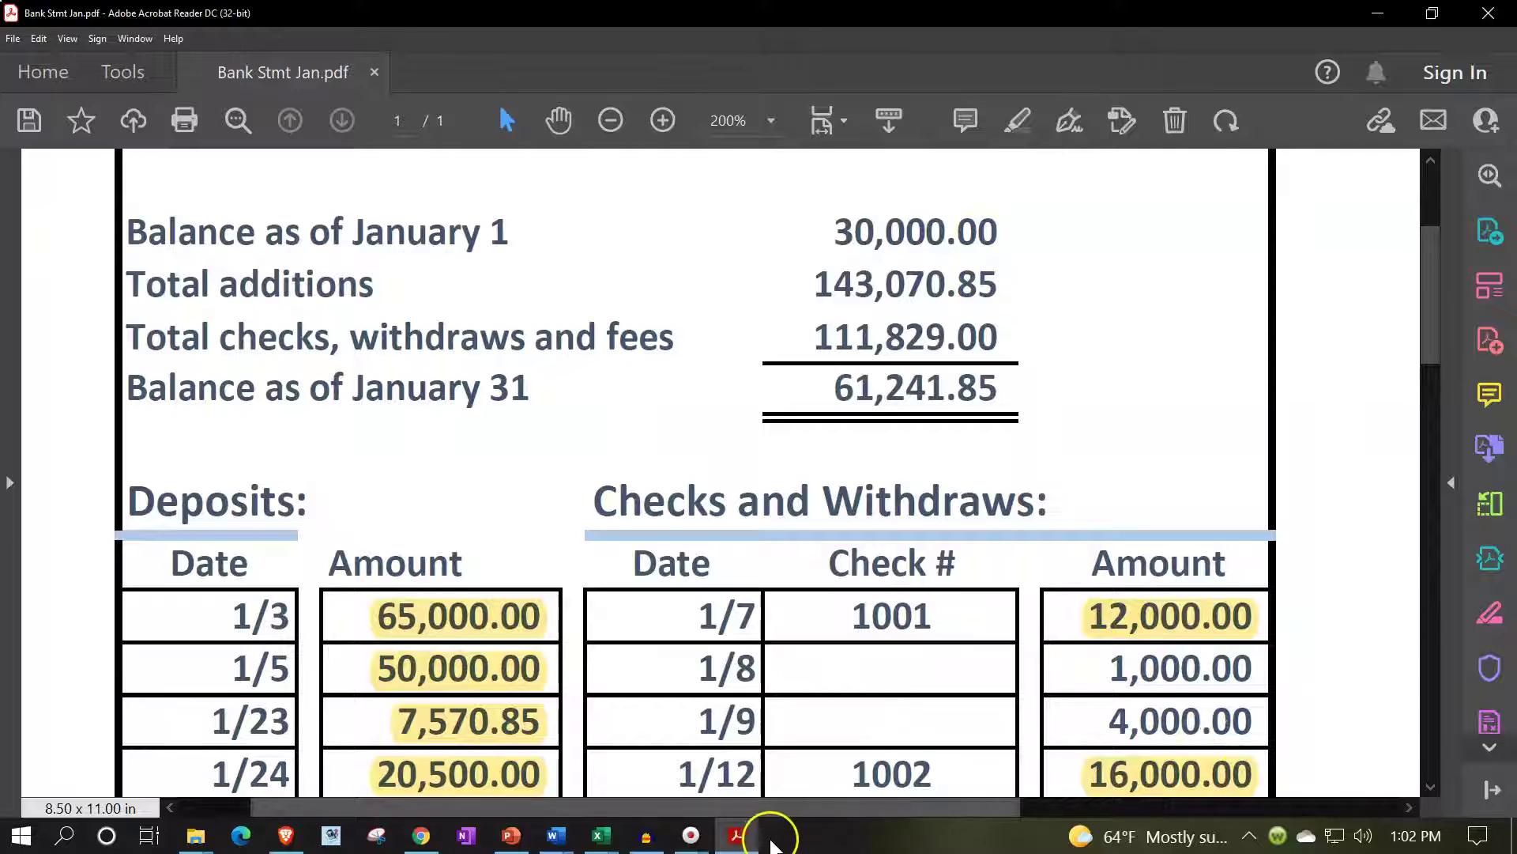
pyautogui.click(601, 835)
# Apply all borders and a light blue fill to the reconciliation range HD1:HF29 and to HG1:HH1
pyautogui.click(845, 554)
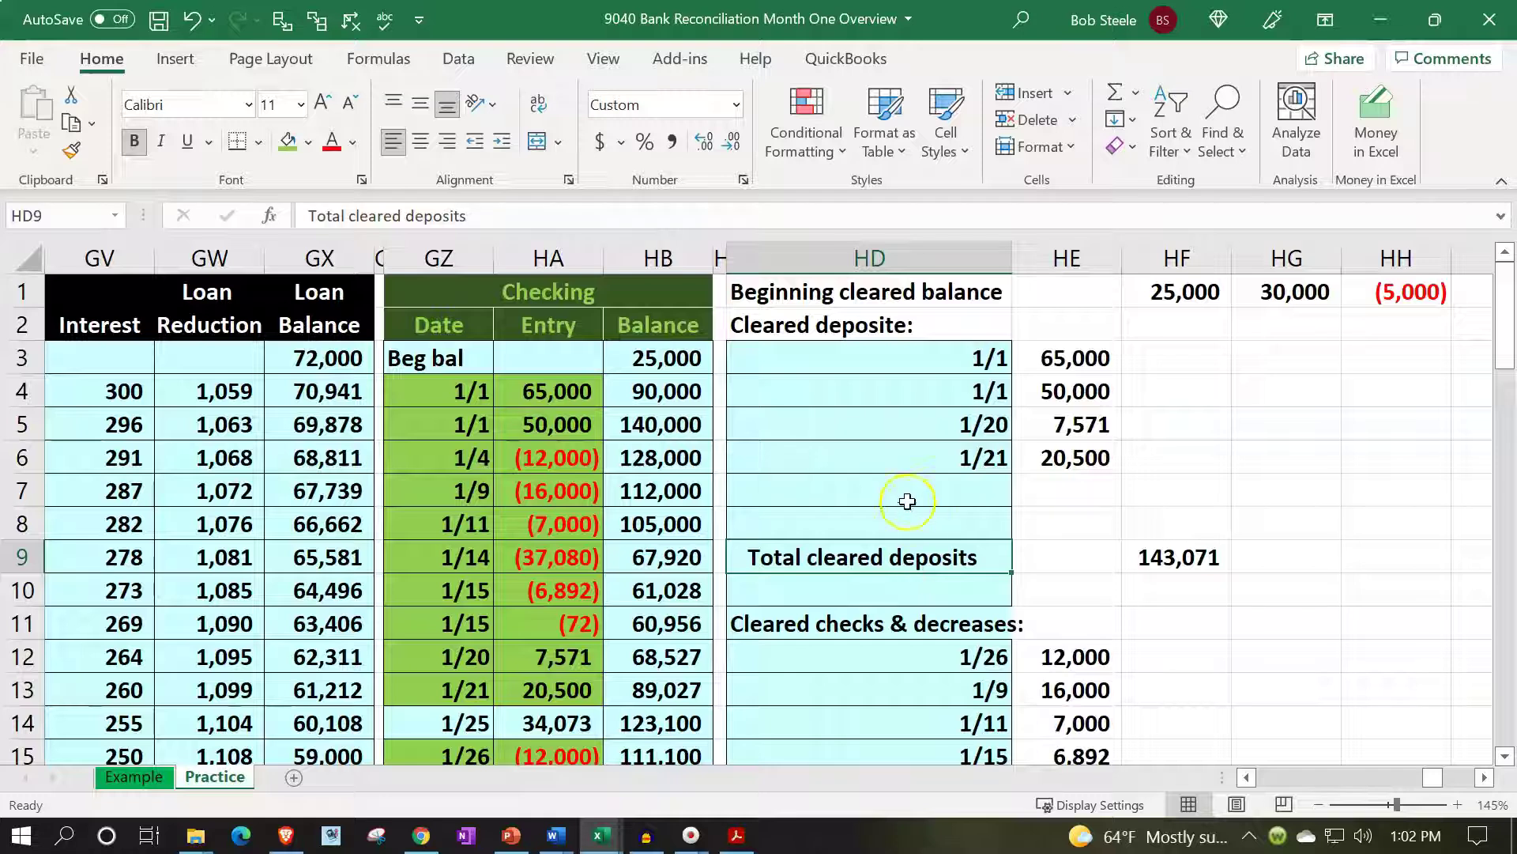
pyautogui.moveTo(874, 289); pyautogui.dragTo(1138, 735)
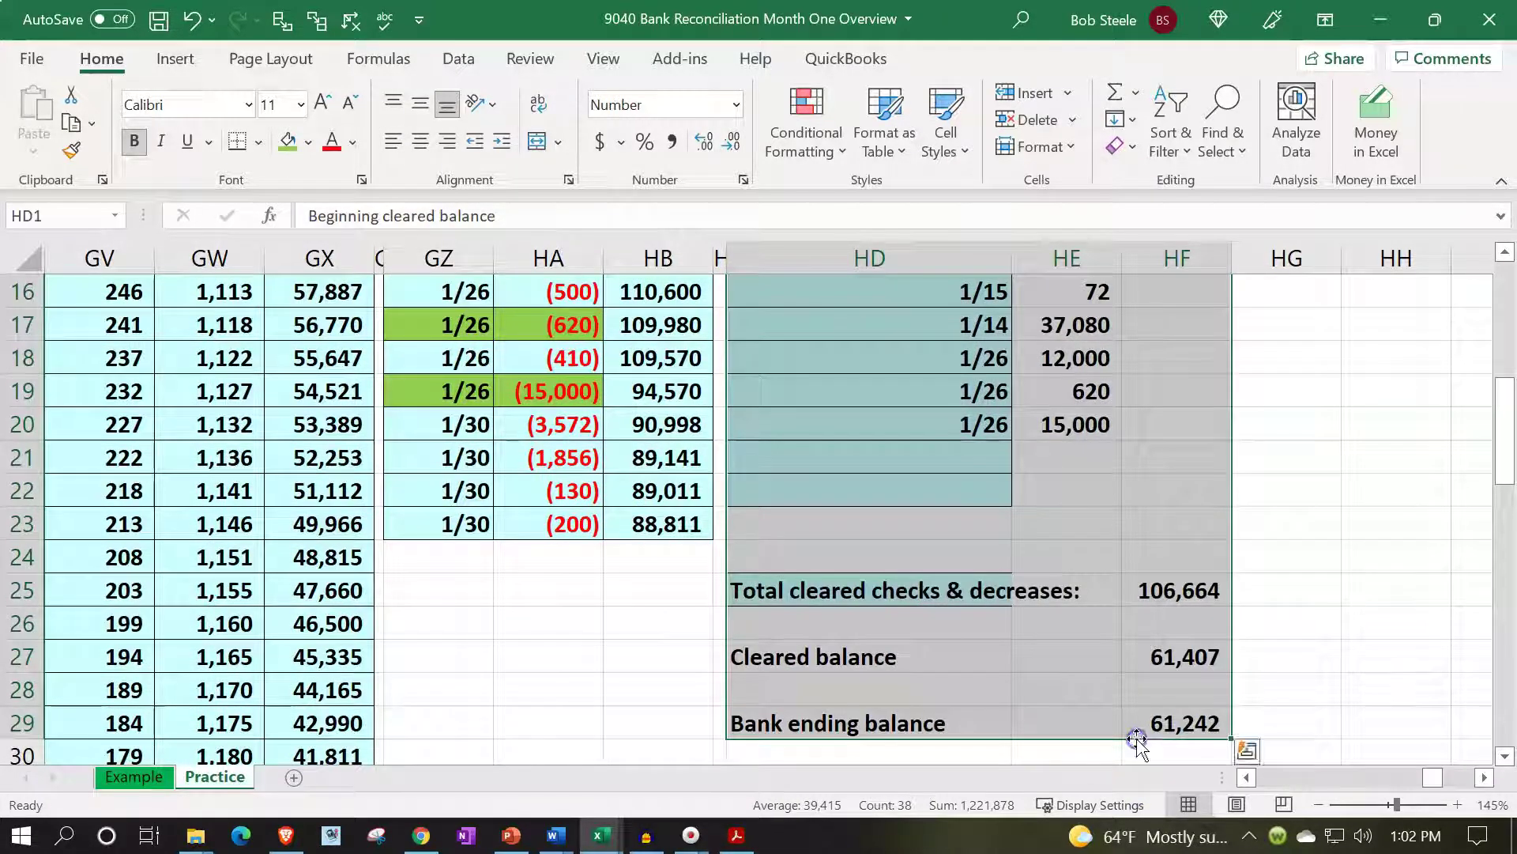
pyautogui.click(259, 142)
pyautogui.click(282, 413)
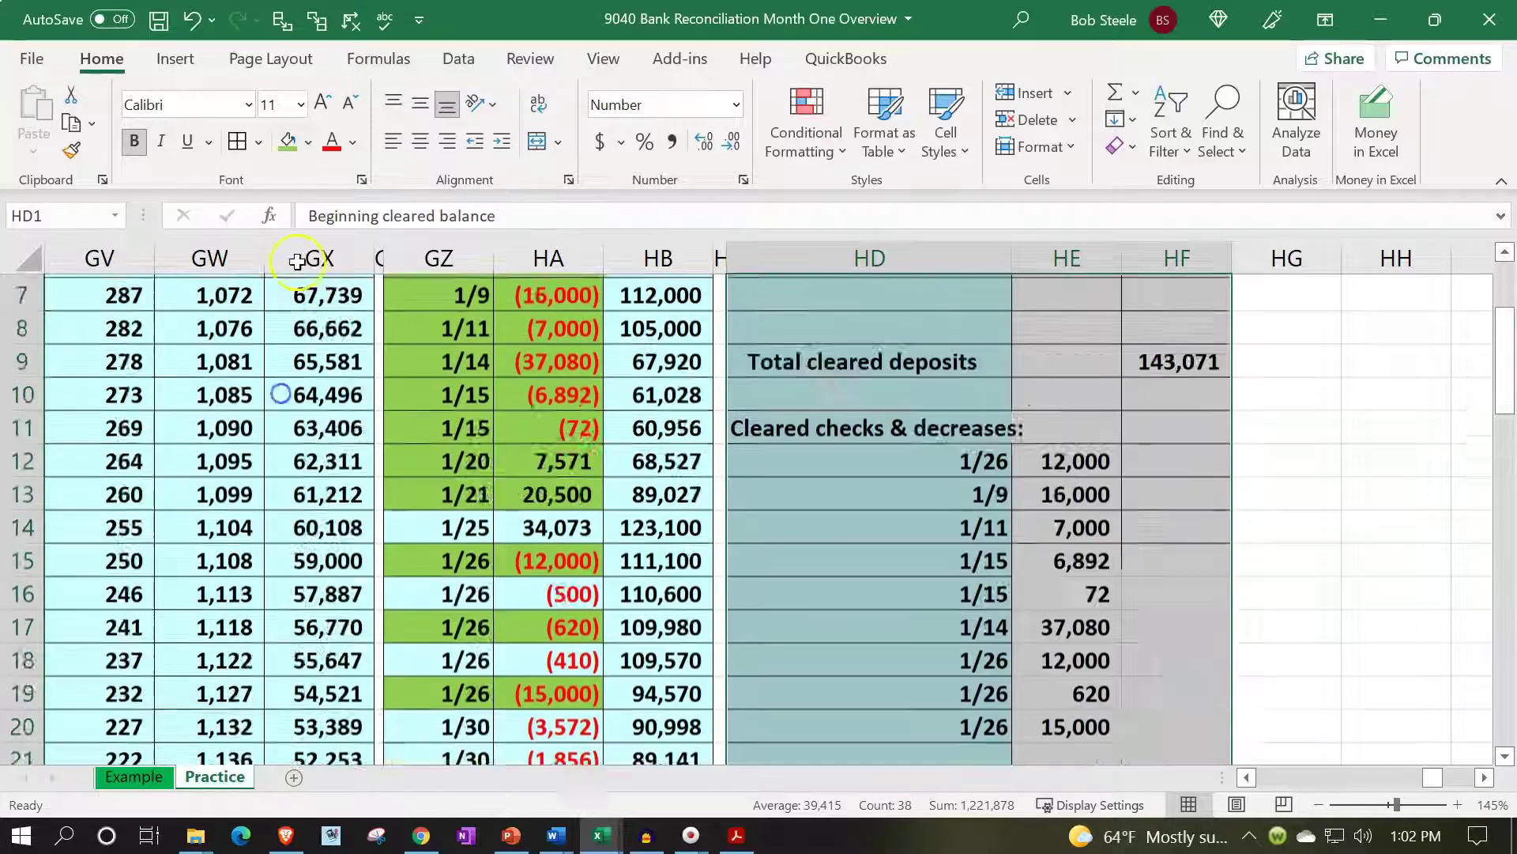
pyautogui.click(308, 142)
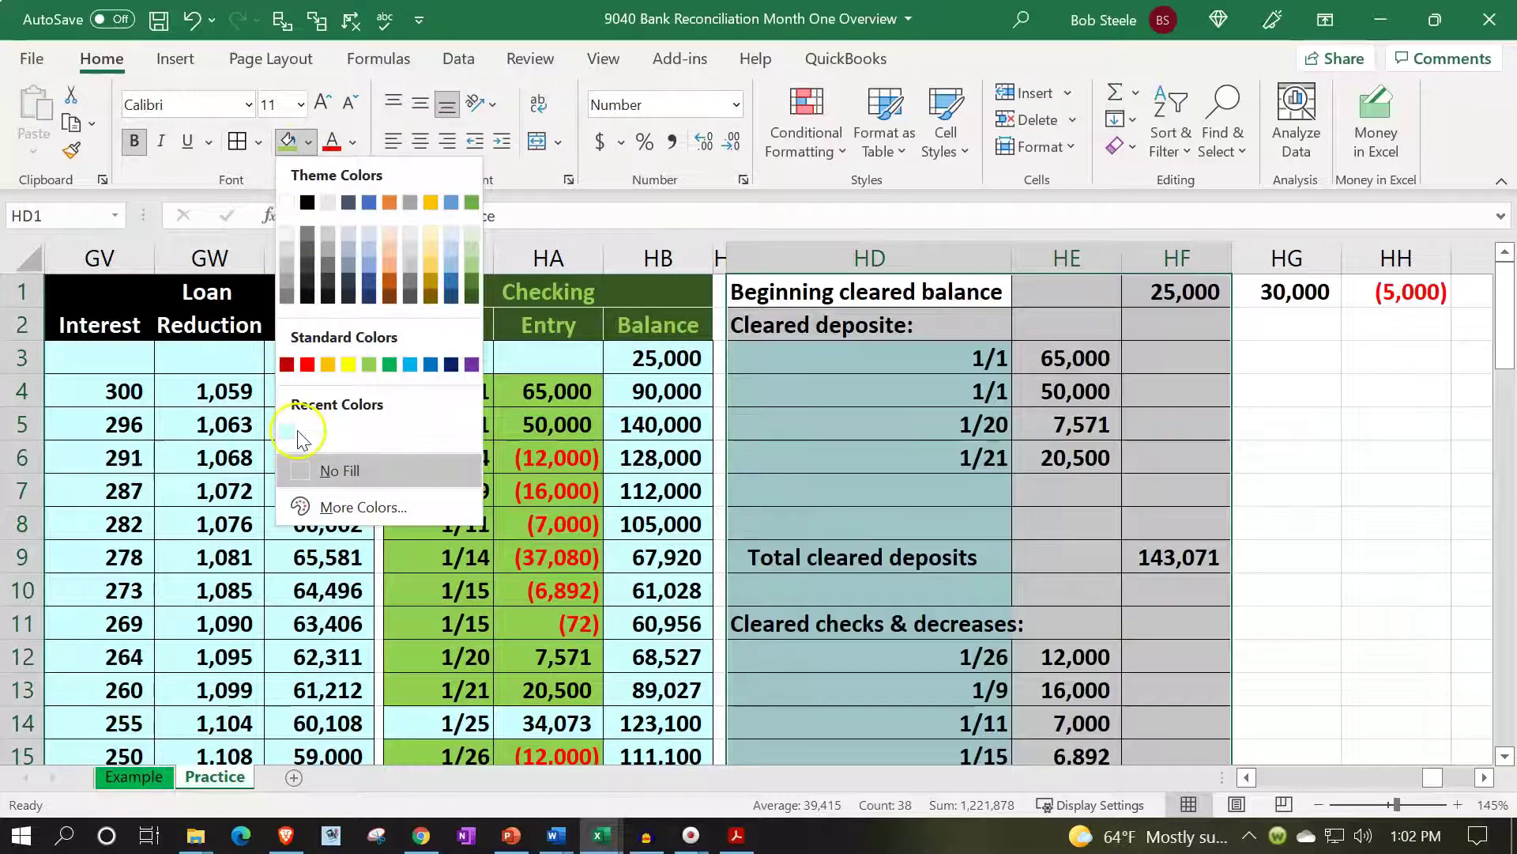
pyautogui.click(341, 509)
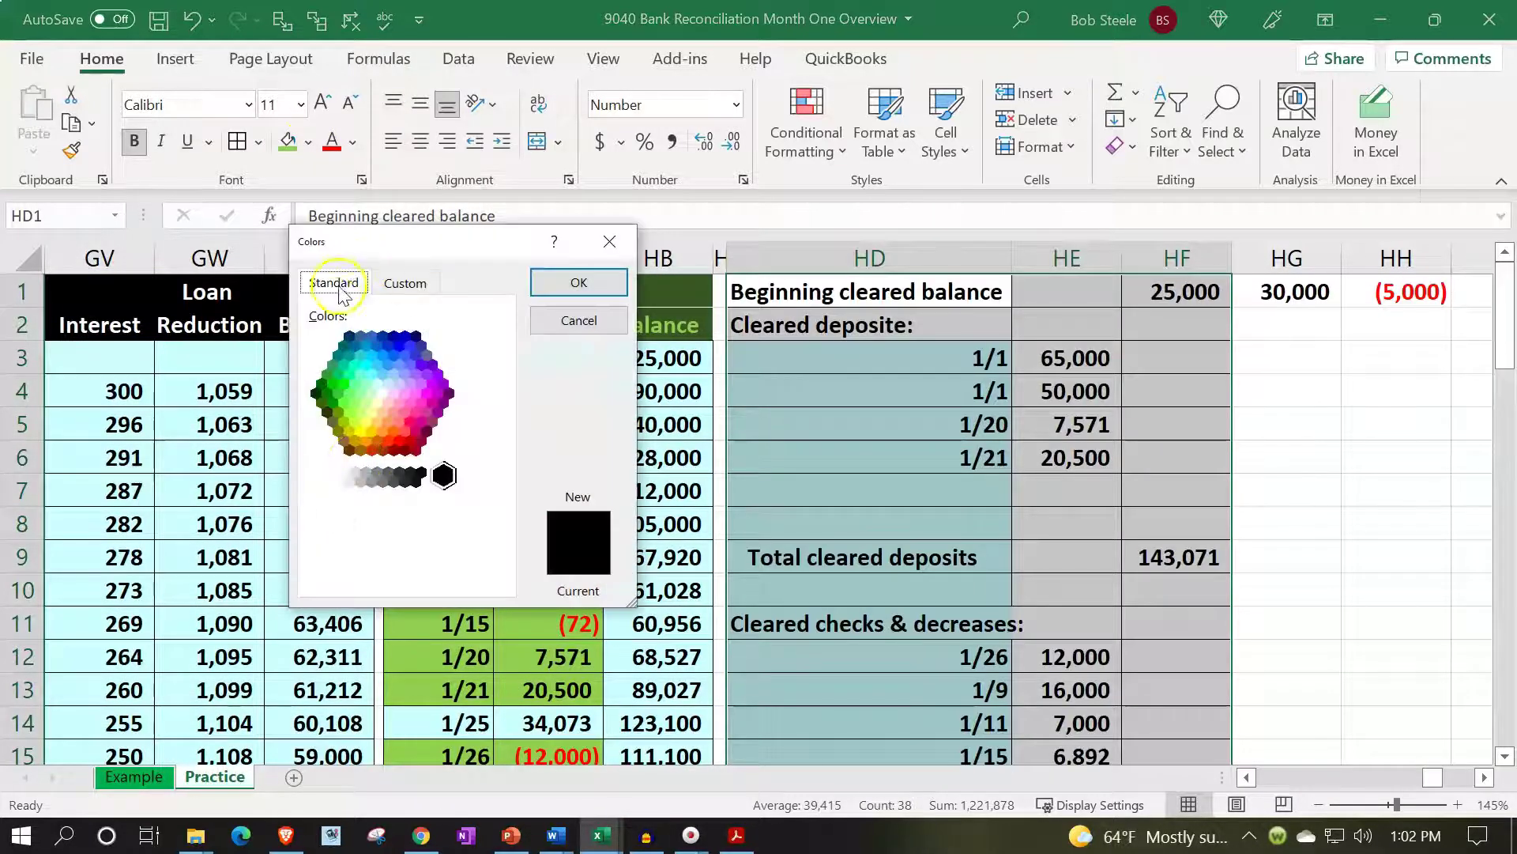
pyautogui.click(378, 383)
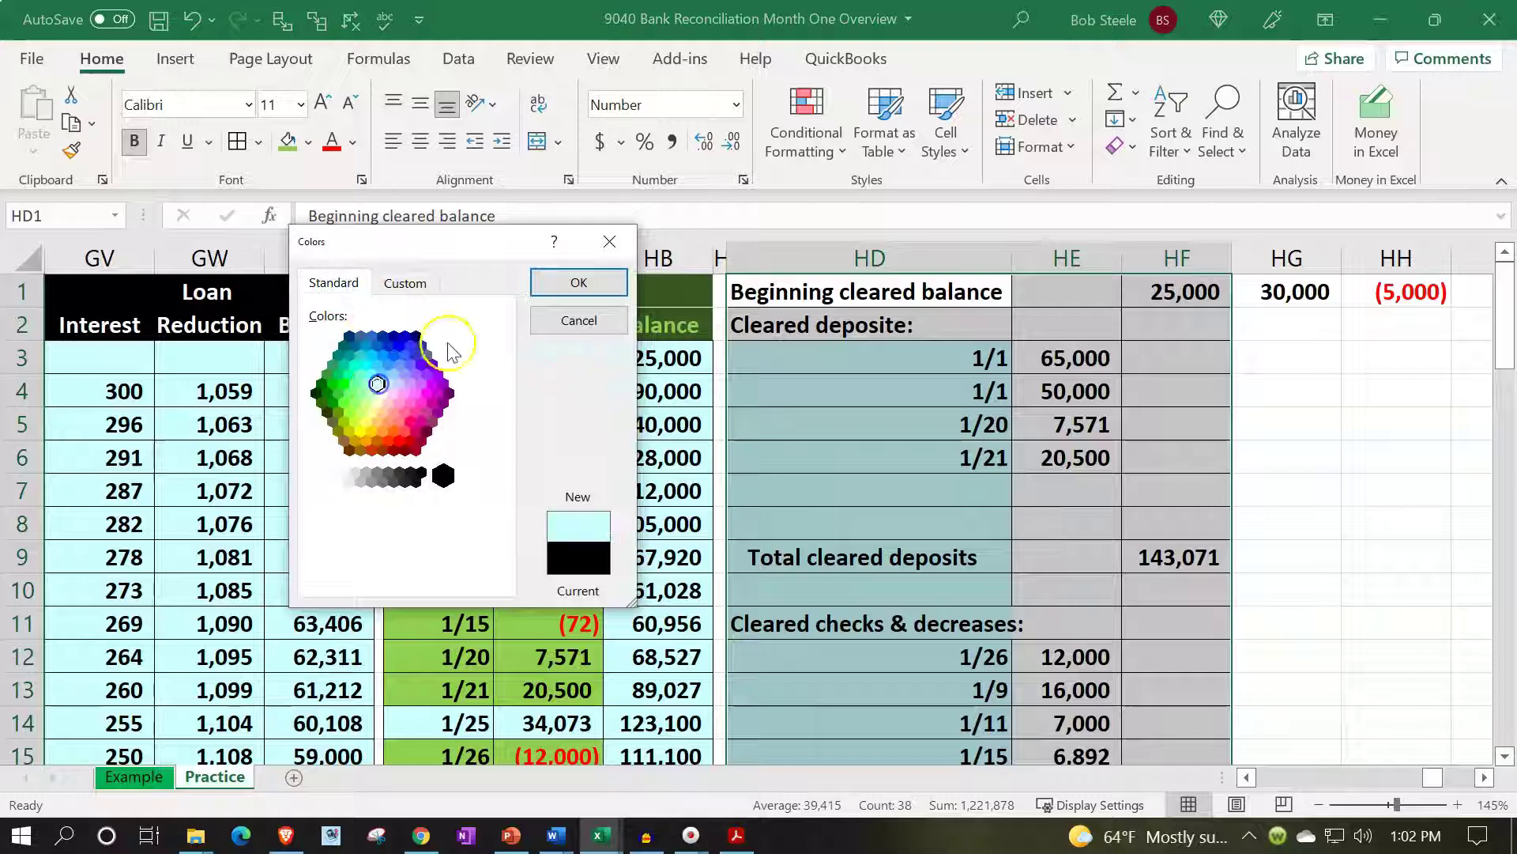
pyautogui.click(565, 283)
pyautogui.moveTo(1252, 292); pyautogui.dragTo(1354, 294)
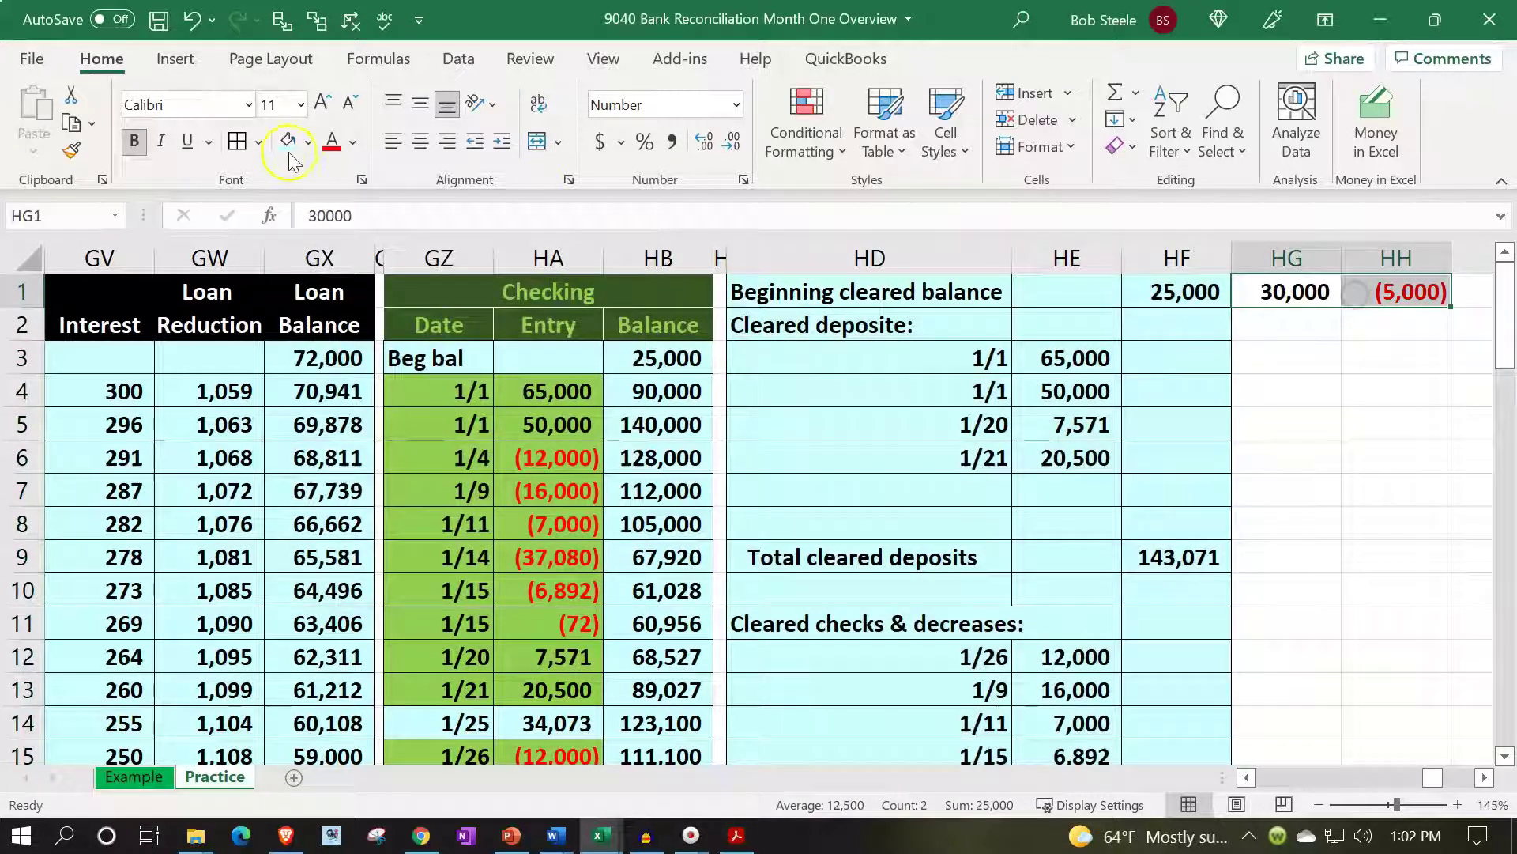
pyautogui.click(1140, 541)
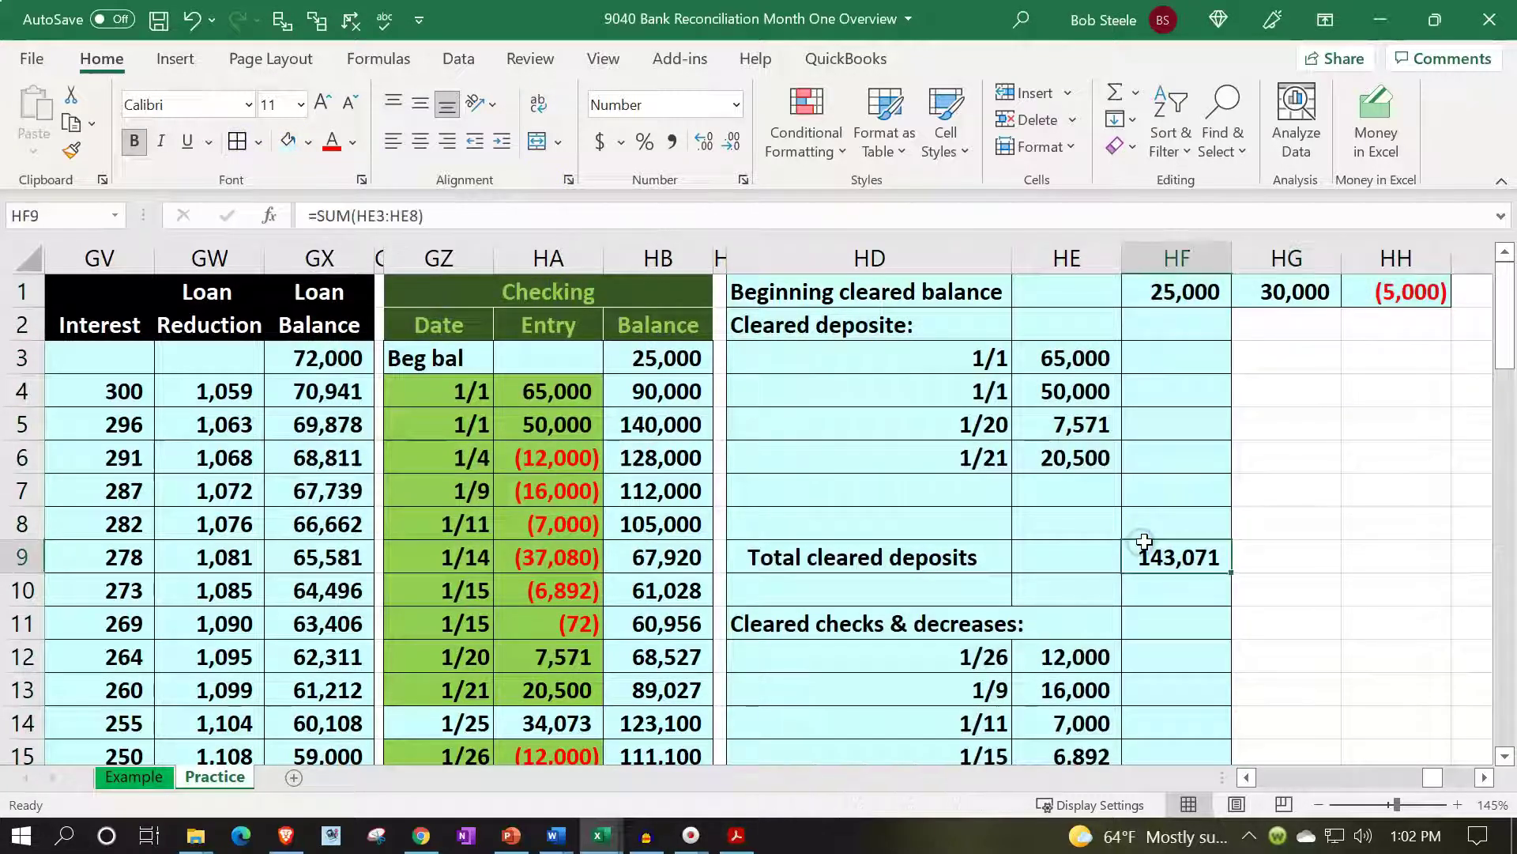
# Compare the cleared totals and balances on the Practice sheet with the bank statement PDF's summary, withdrawal and bank service charges
pyautogui.scroll(-4, 1078, 495)
pyautogui.scroll(-1, 1081, 496)
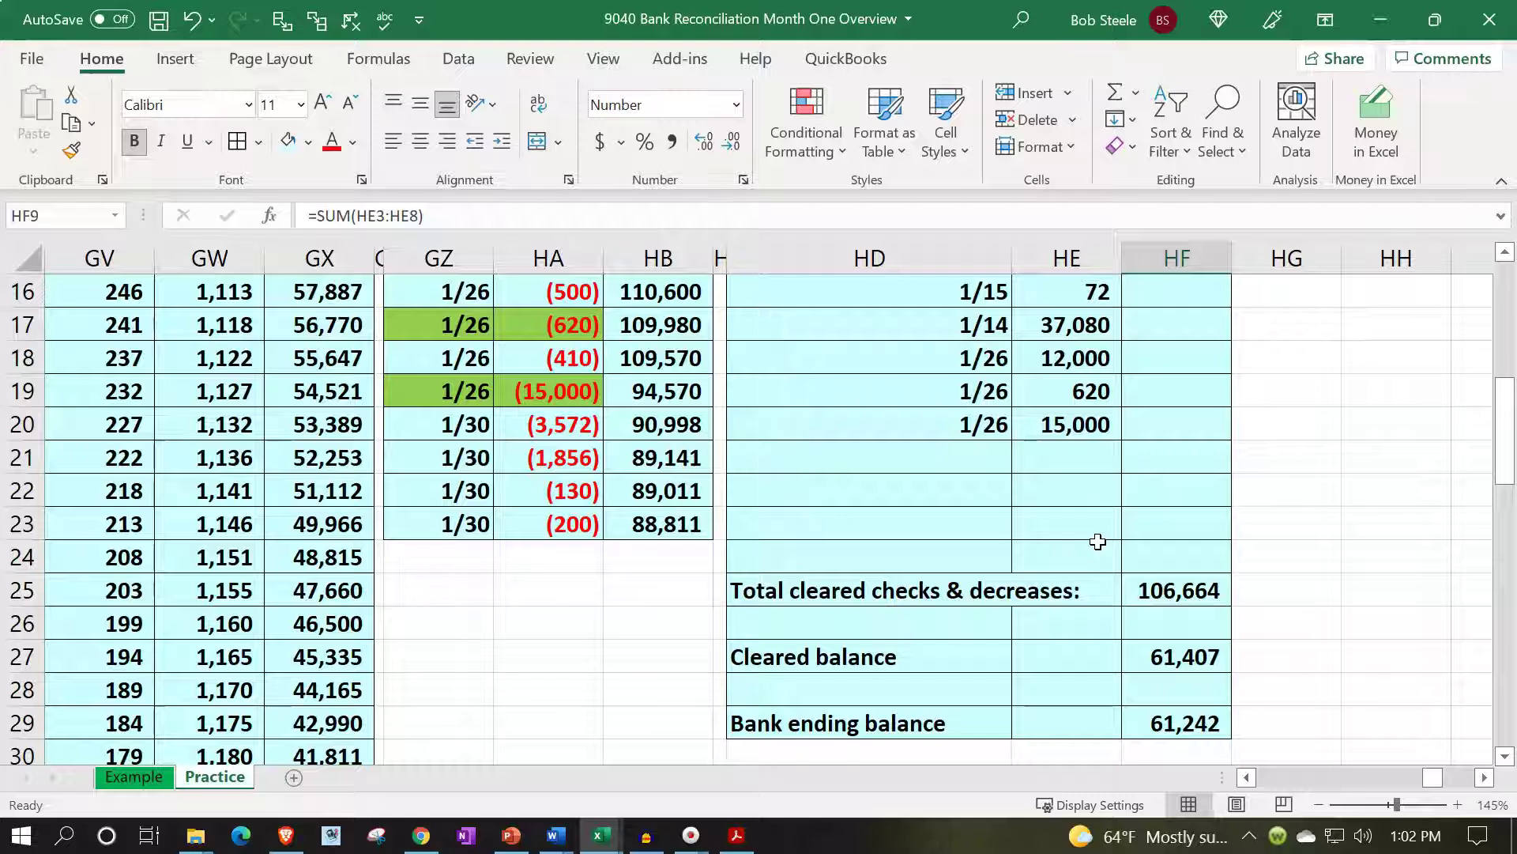
pyautogui.click(736, 835)
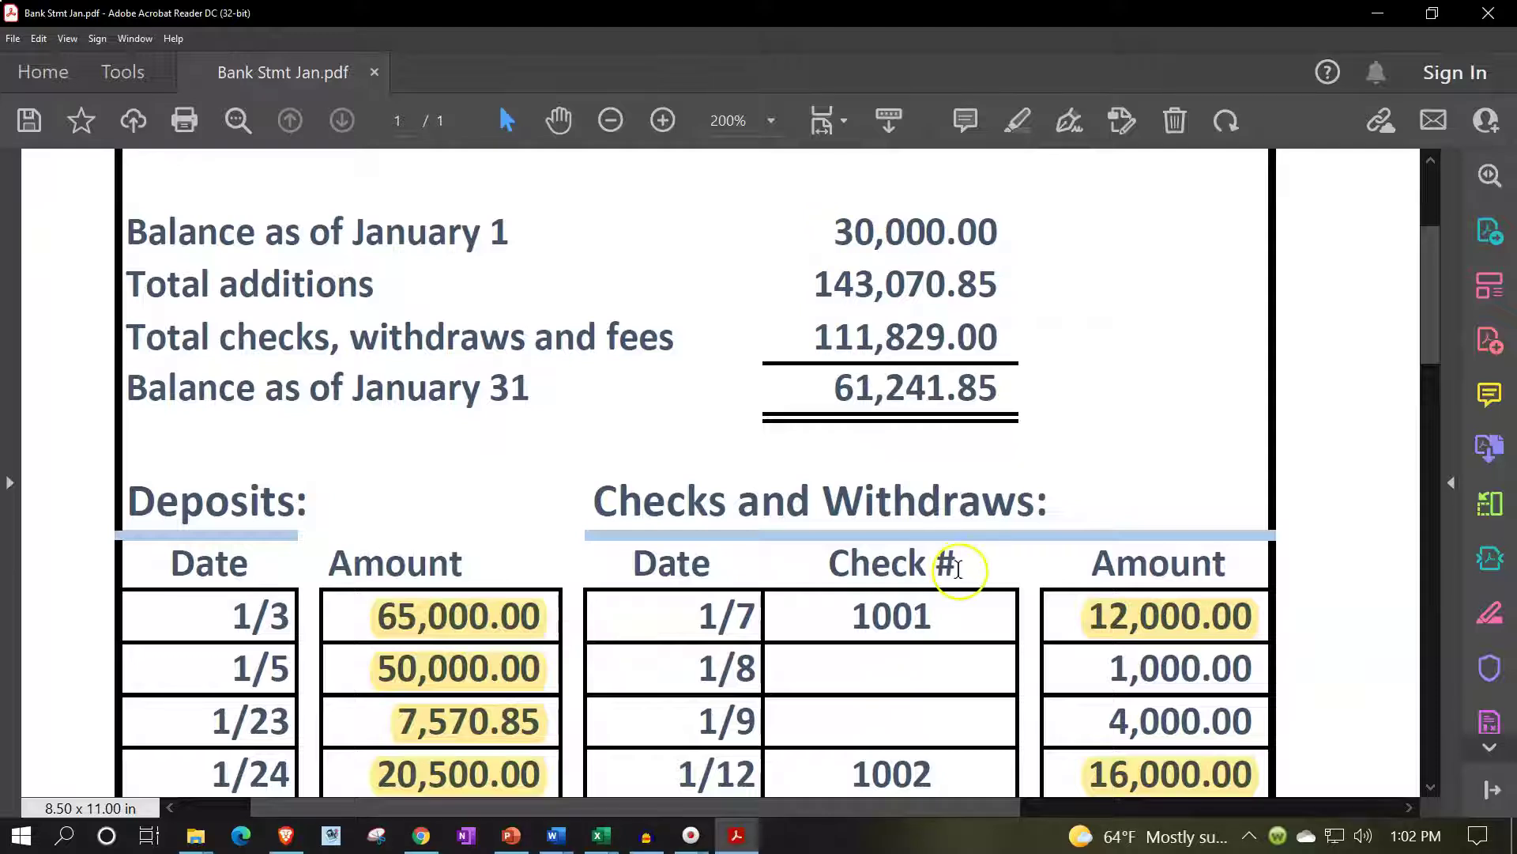
pyautogui.scroll(-8, 959, 576)
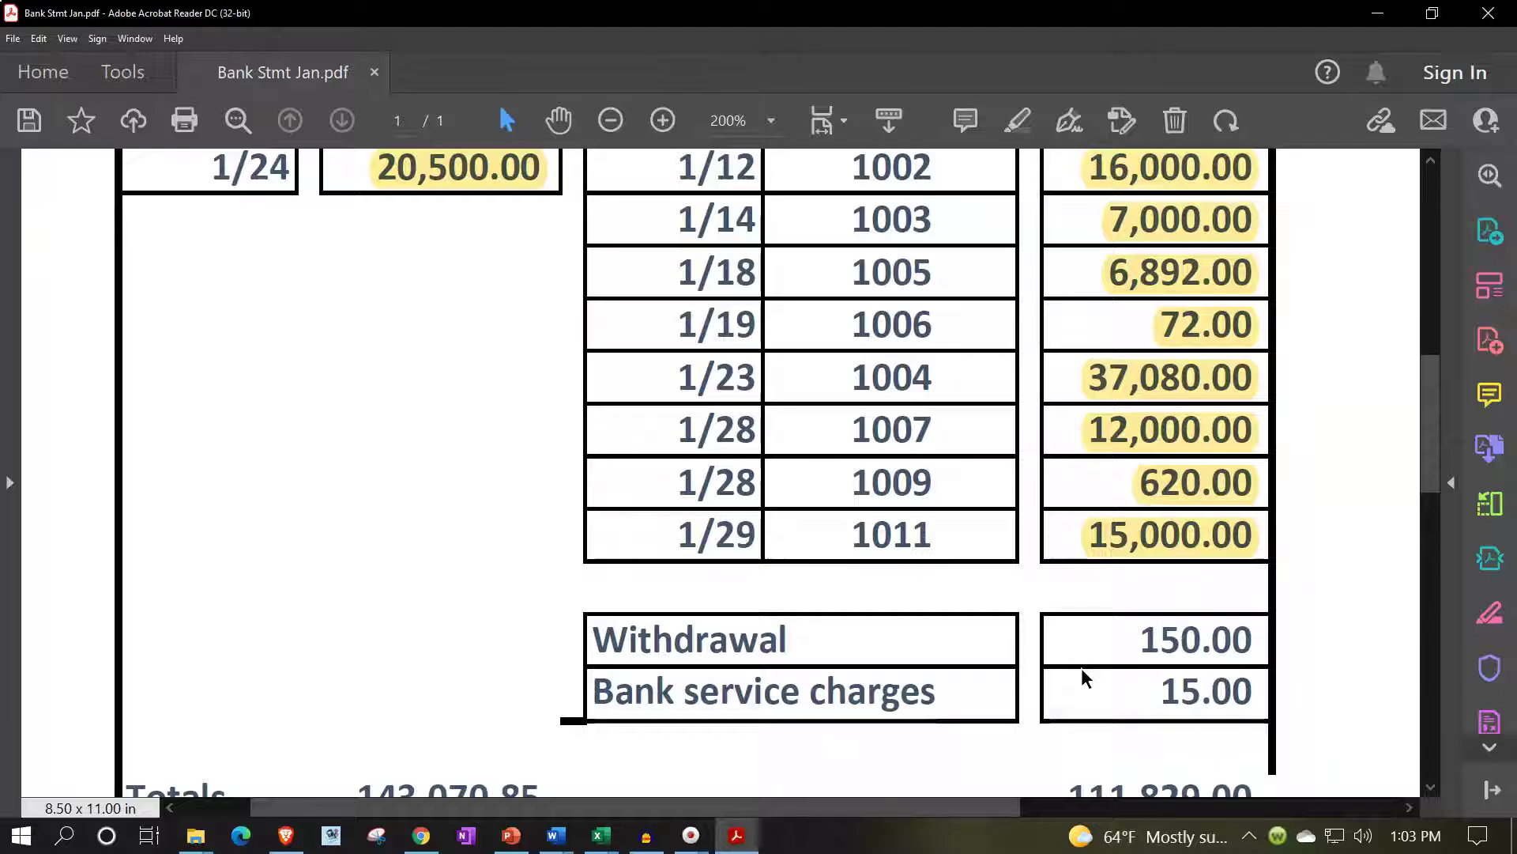
pyautogui.click(737, 836)
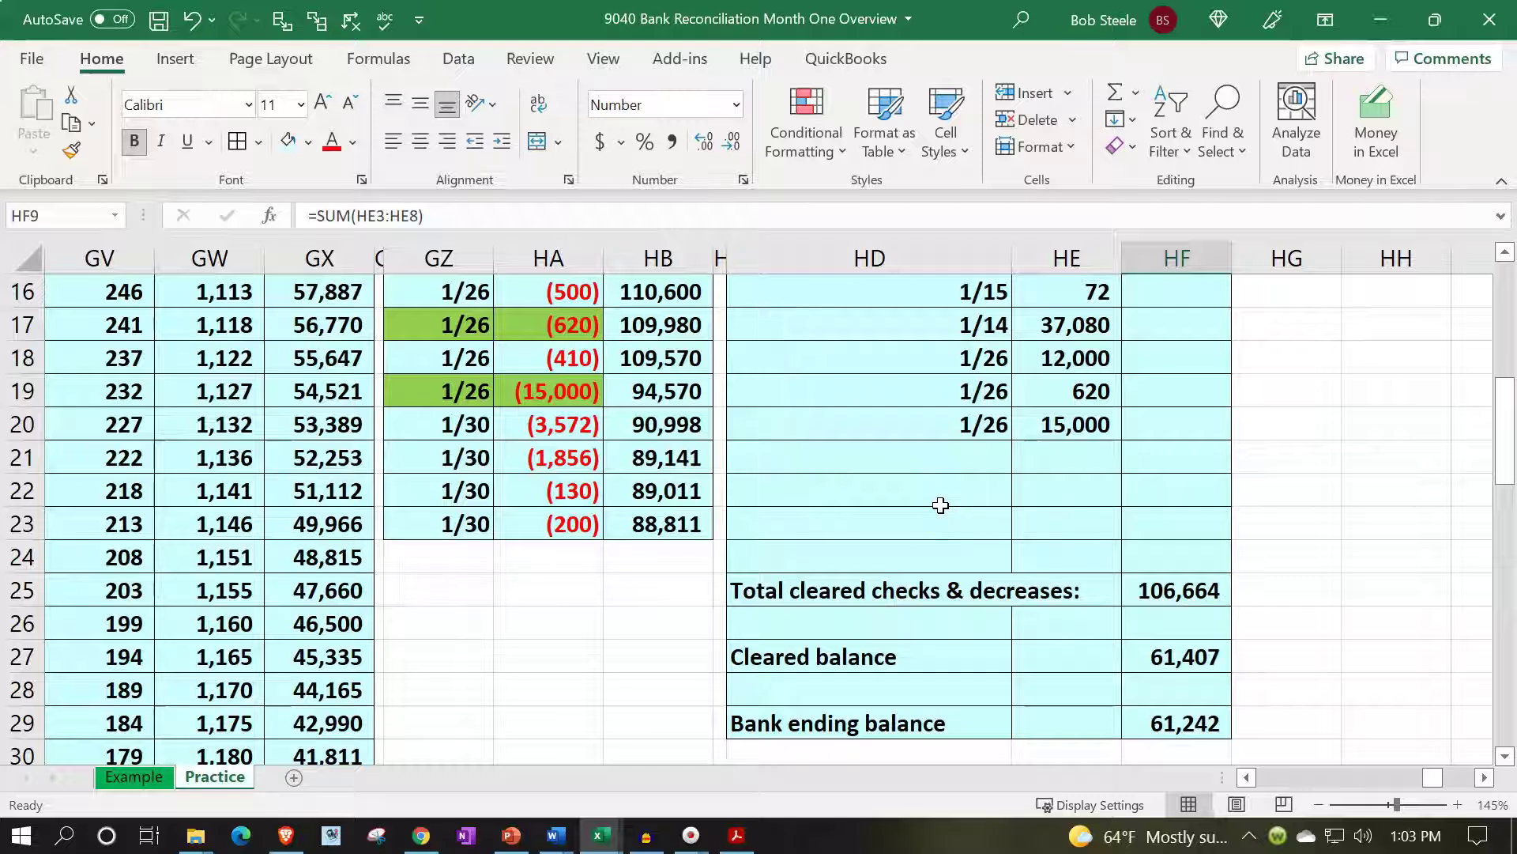
pyautogui.click(736, 835)
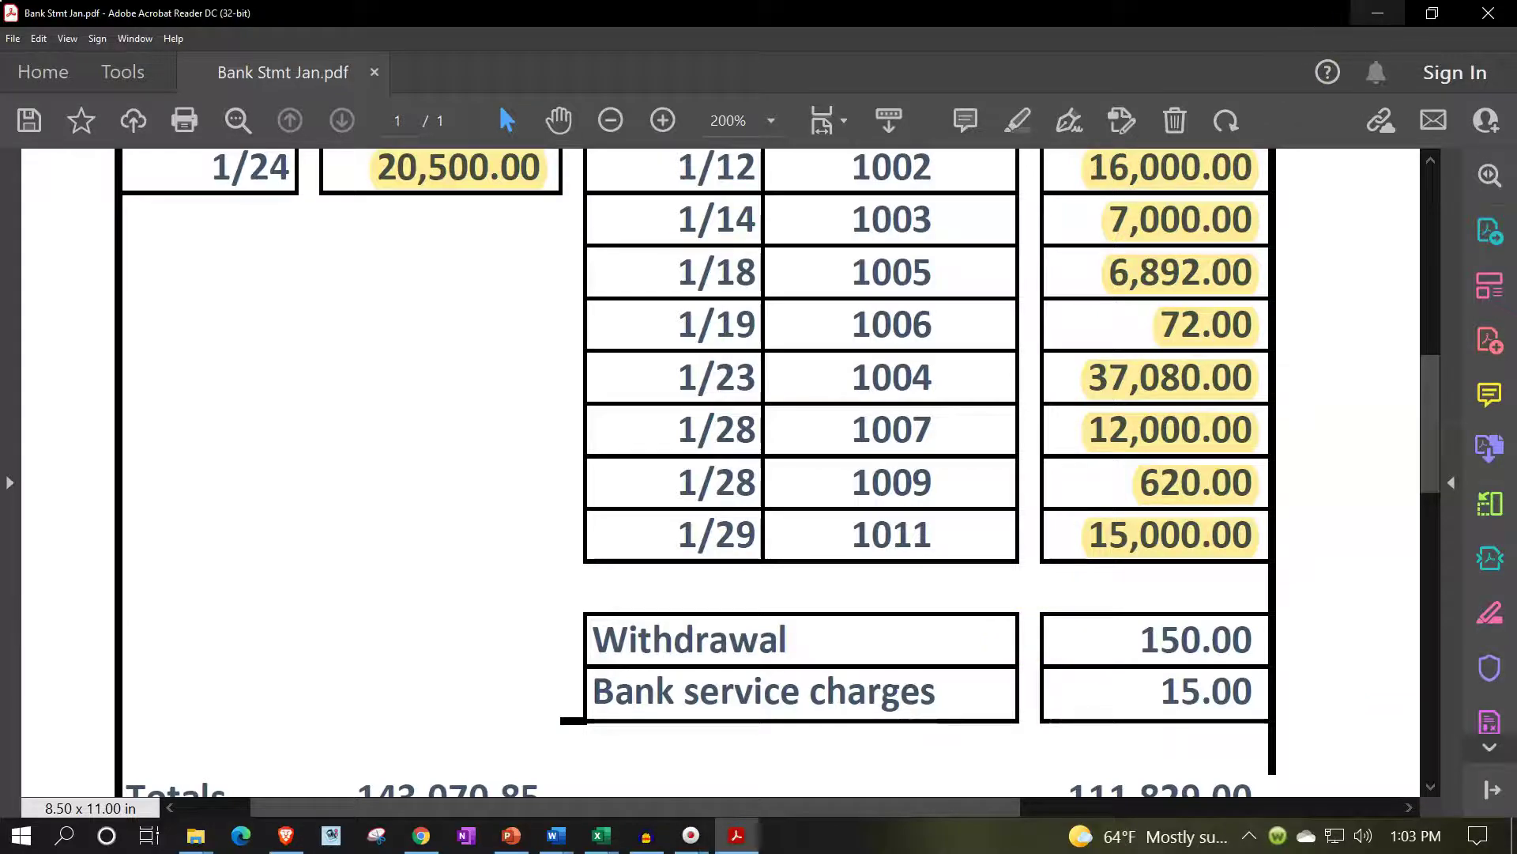
pyautogui.click(1377, 13)
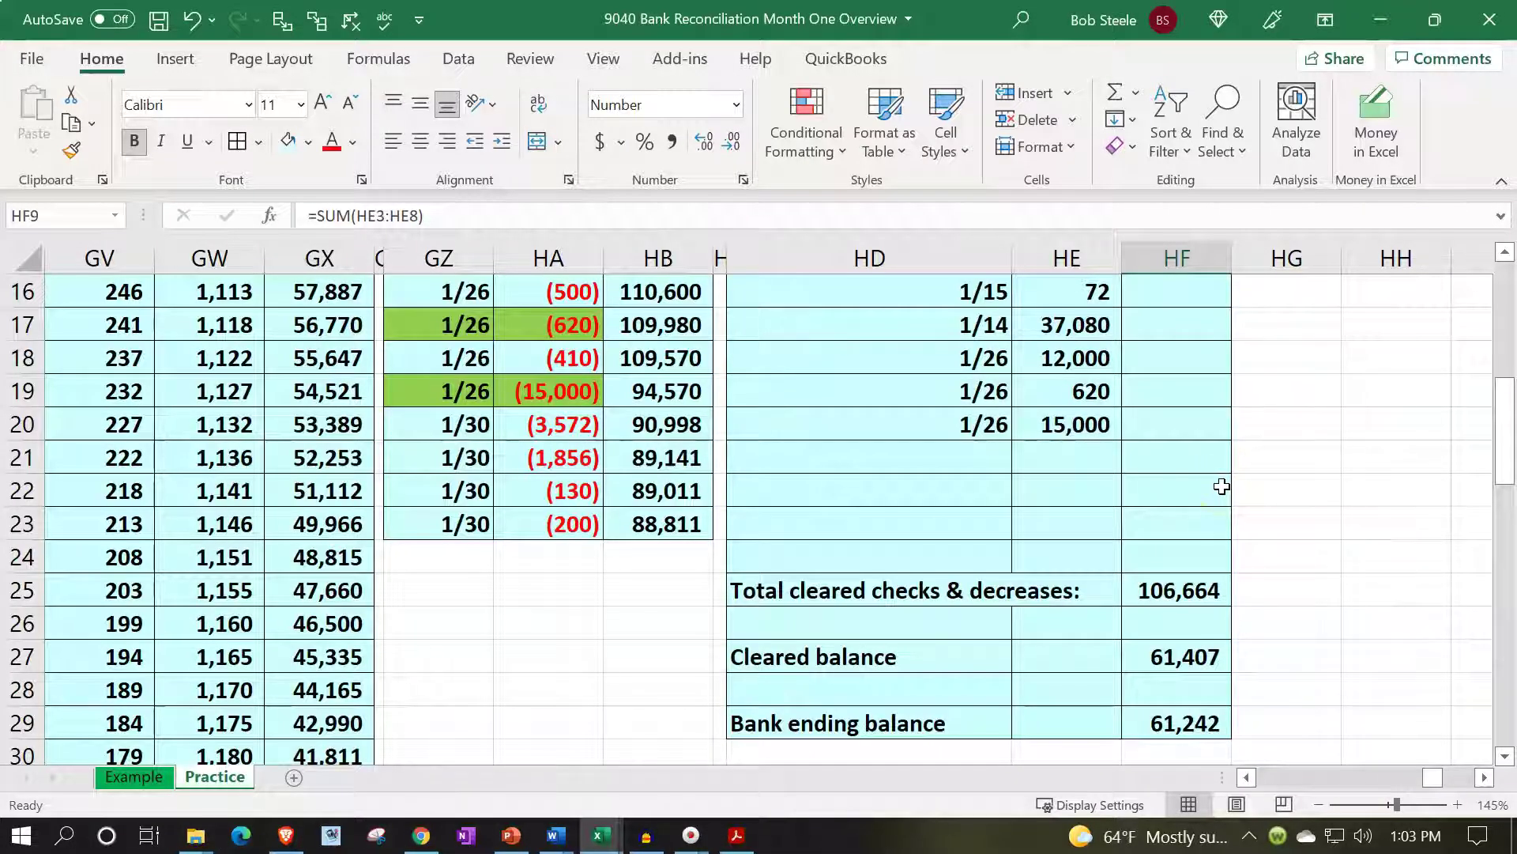
pyautogui.scroll(5, 1222, 486)
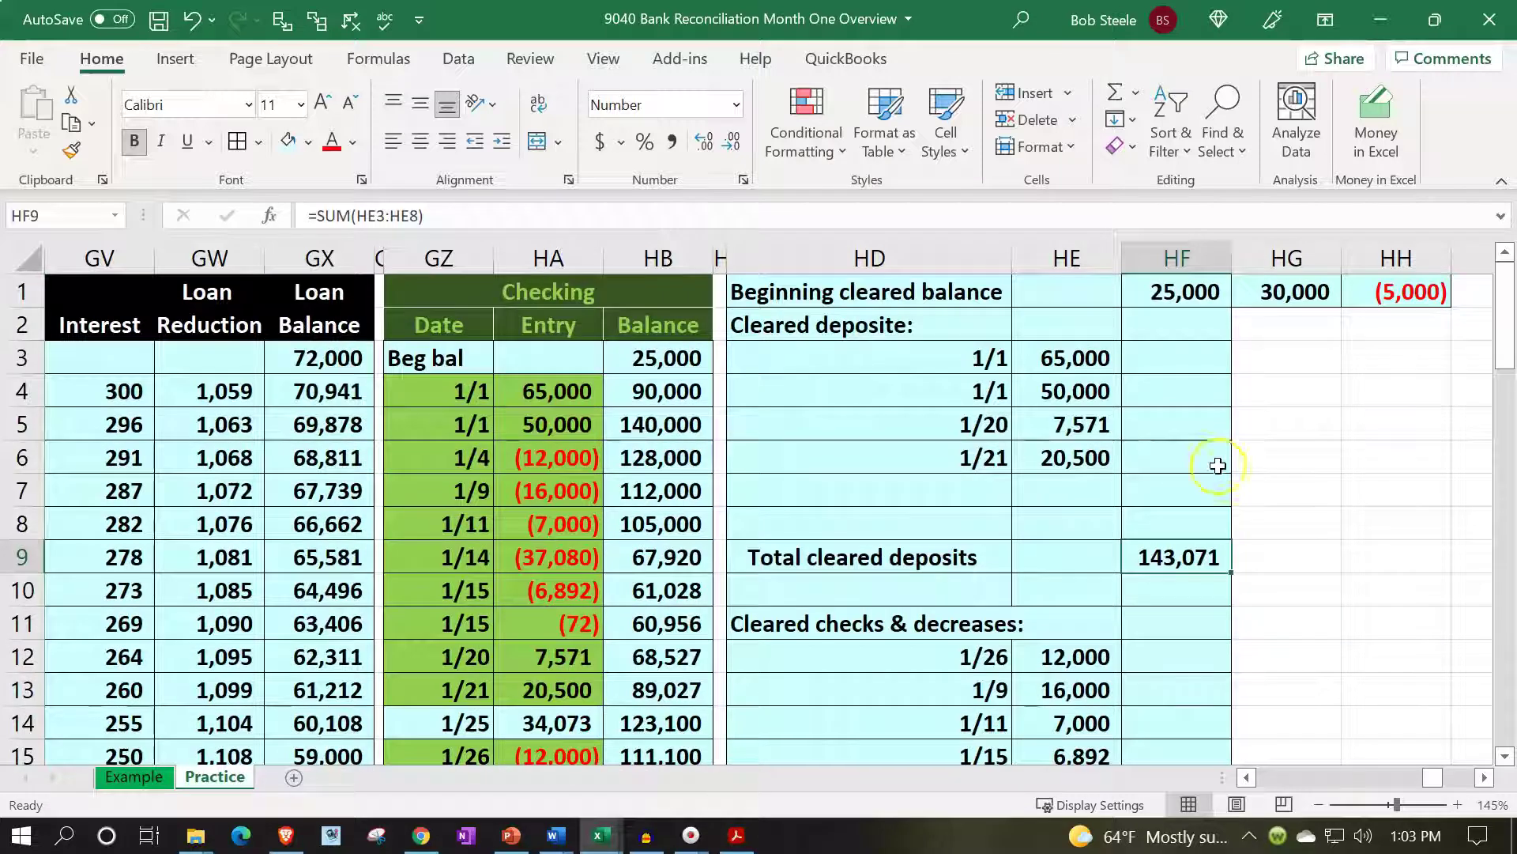